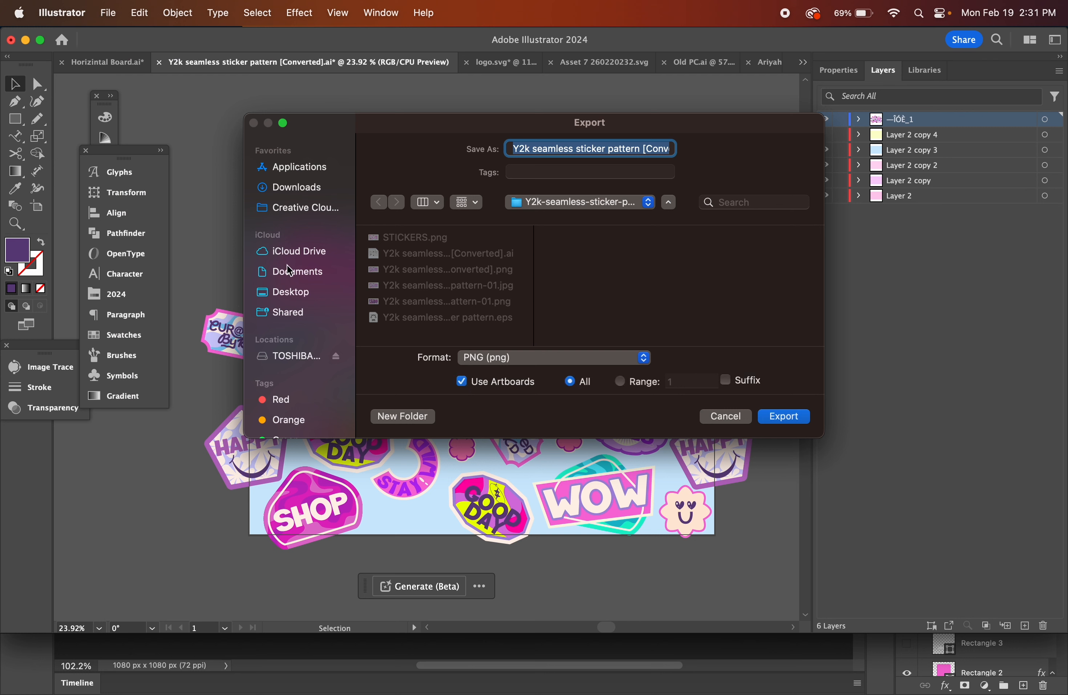
Set the export destination to the **BRAND folder inside TOSHIBA EXT, CLOUD, 2024, BRAND, CUR@TEDBYKD.
{"action": "left_click", "coordinate": [310, 359]}
{"action": "left_click", "coordinate": [413, 317]}
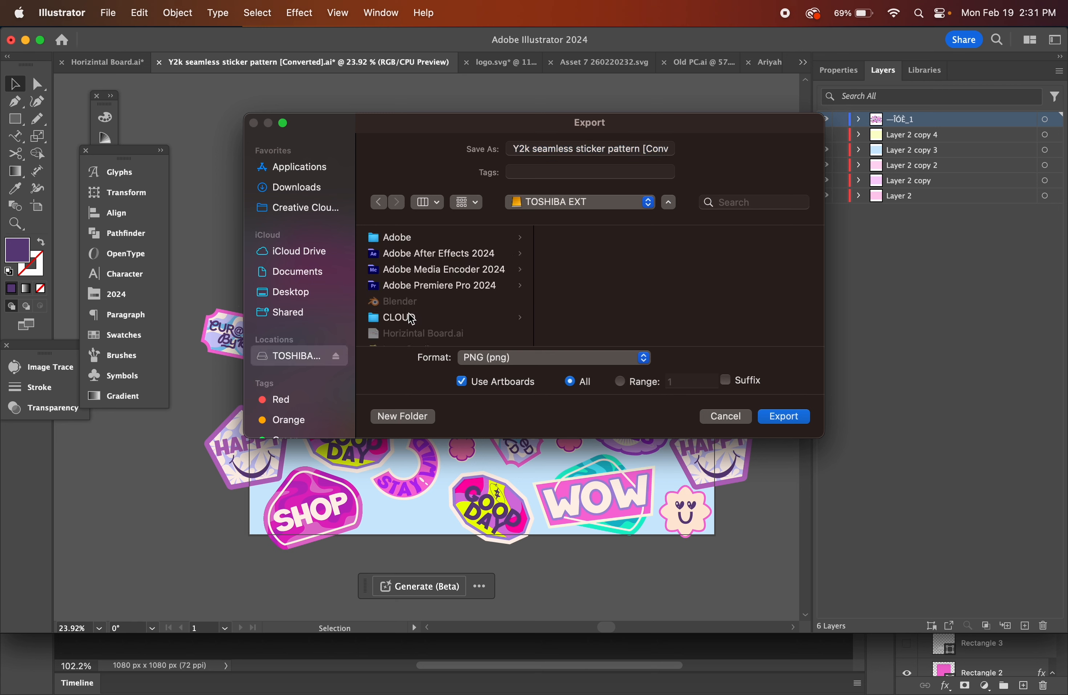
{"action": "scroll", "coordinate": [602, 334], "scroll_direction": "down", "scroll_amount": 5}
{"action": "scroll", "coordinate": [605, 324], "scroll_direction": "down", "scroll_amount": 4}
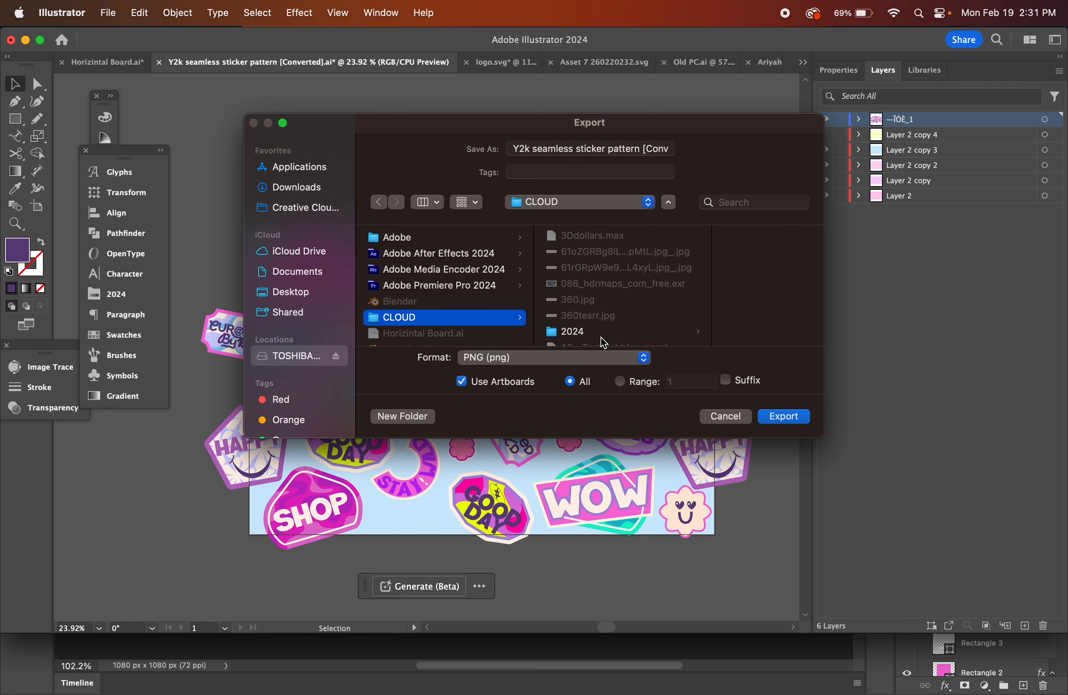
{"action": "left_click", "coordinate": [583, 286]}
{"action": "left_click", "coordinate": [697, 286]}
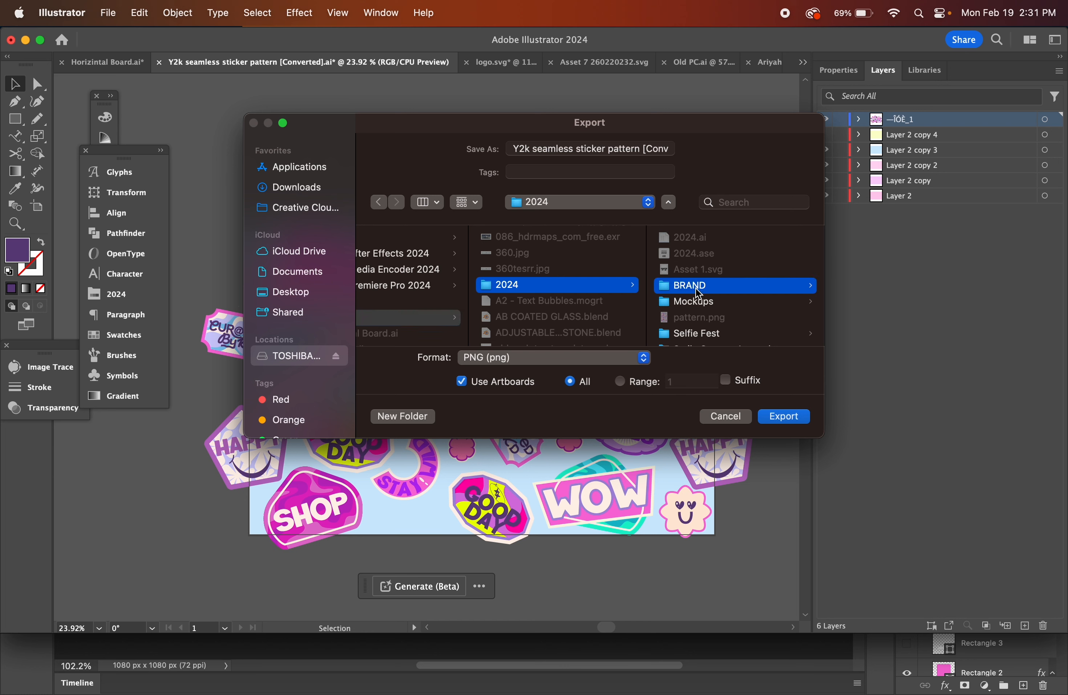
{"action": "left_click", "coordinate": [714, 271]}
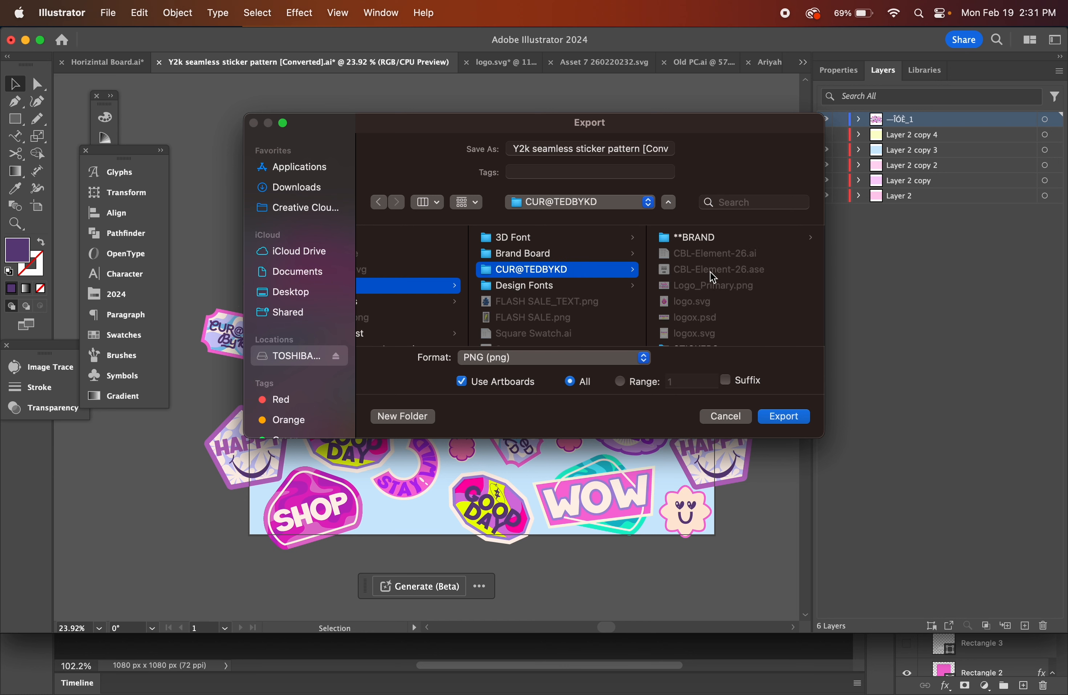
{"action": "left_click", "coordinate": [686, 237]}
Name the file PATTERN1 and export the light blue sticker pattern as a PNG at High (300 ppi).
{"action": "left_click", "coordinate": [548, 151]}
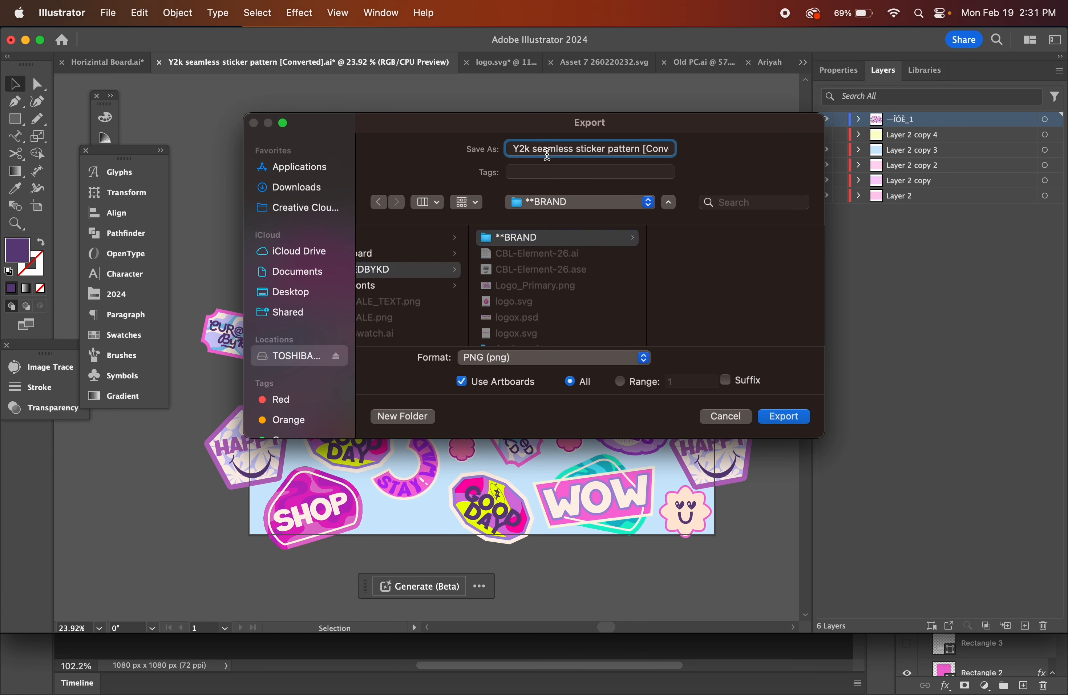
{"action": "key", "text": "super+a"}
{"action": "type", "text": "PAT"}
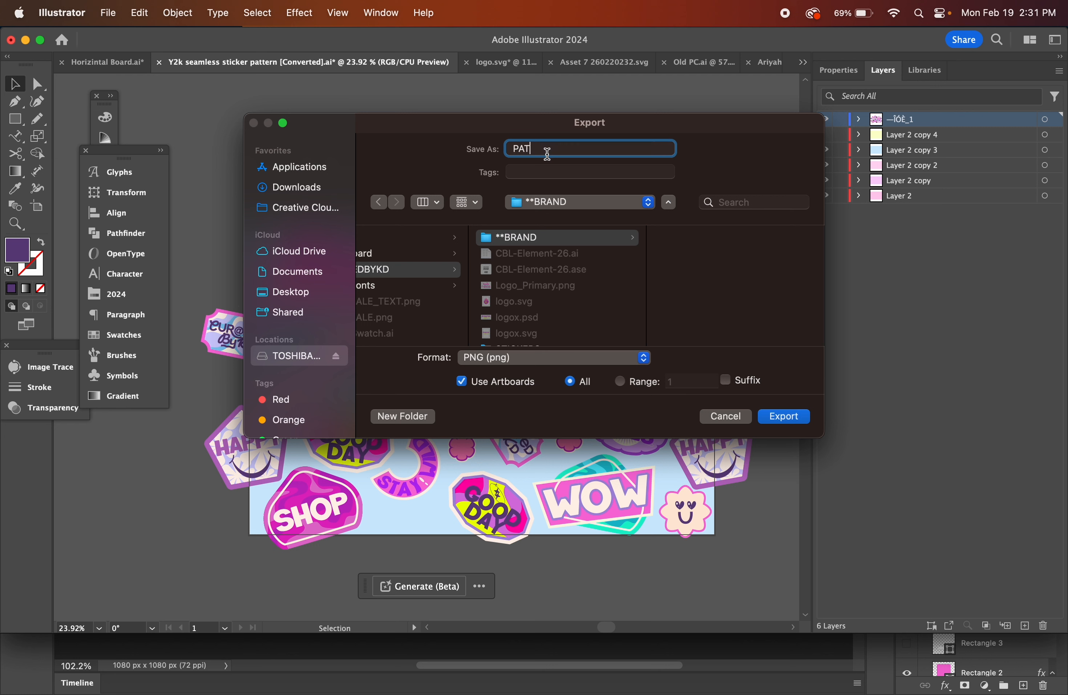
{"action": "type", "text": "TERN1"}
{"action": "left_click", "coordinate": [797, 422]}
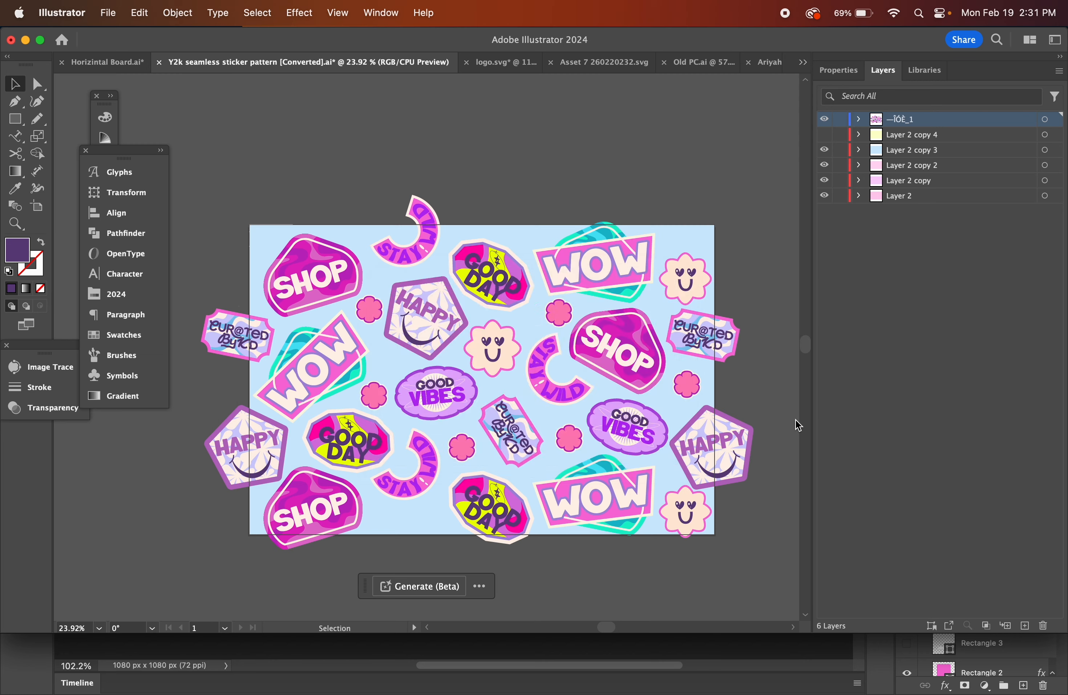
{"action": "left_click", "coordinate": [629, 571]}
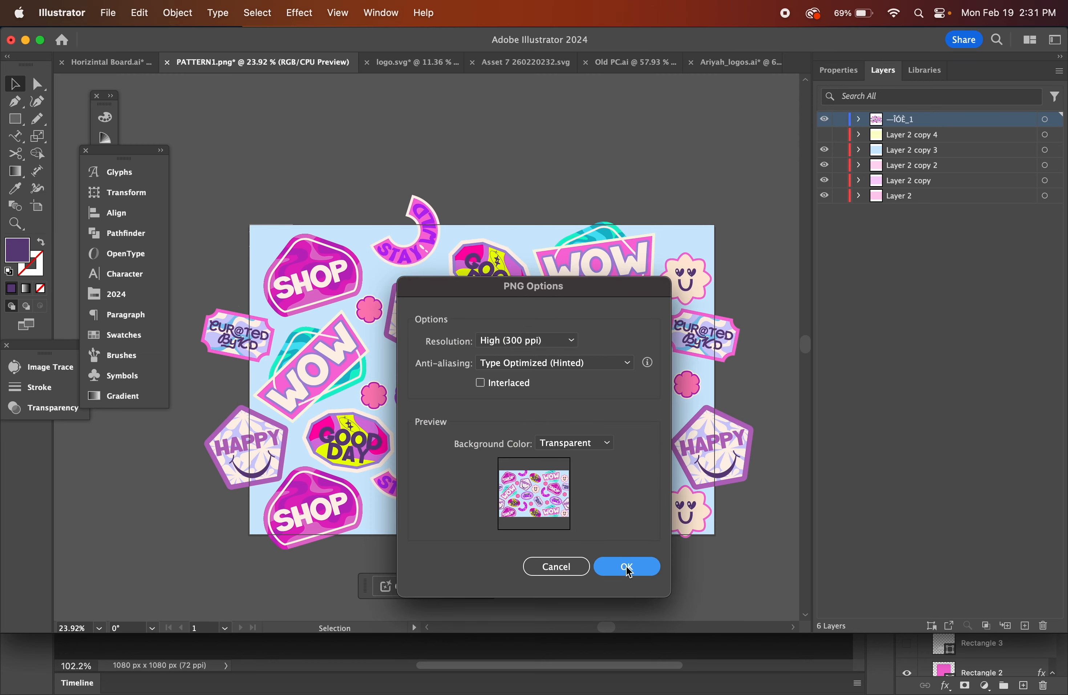
Hide the light blue background layer, Layer 2 copy 3.
{"action": "left_click", "coordinate": [824, 151]}
{"action": "left_click", "coordinate": [109, 12]}
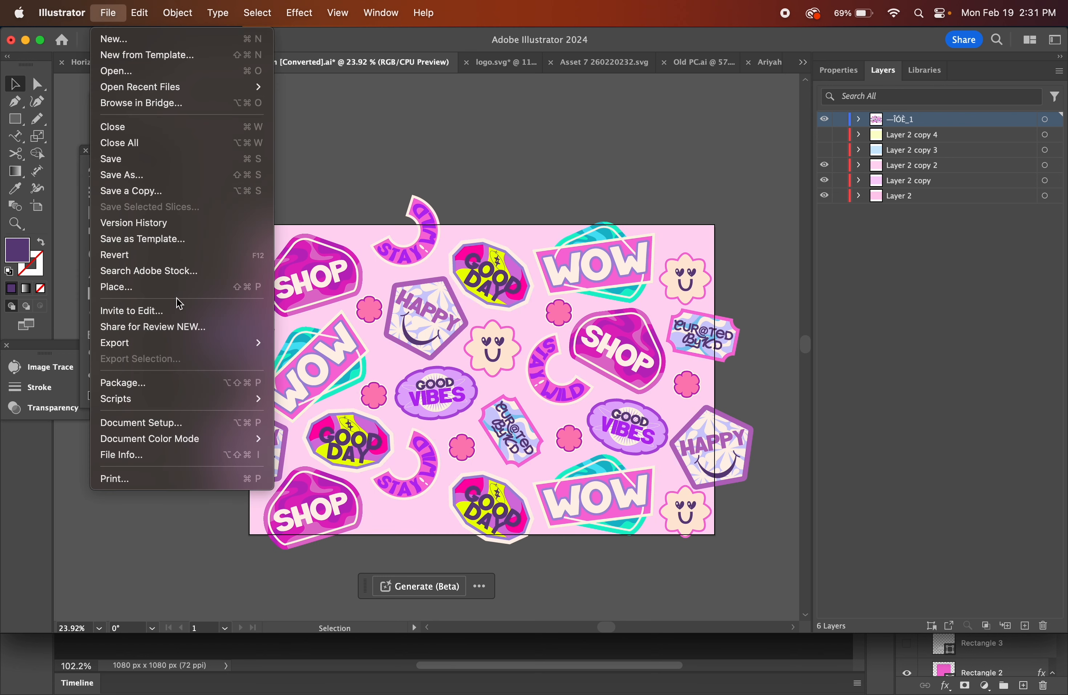
{"action": "mouse_move", "coordinate": [198, 343]}
{"action": "left_click", "coordinate": [321, 359]}
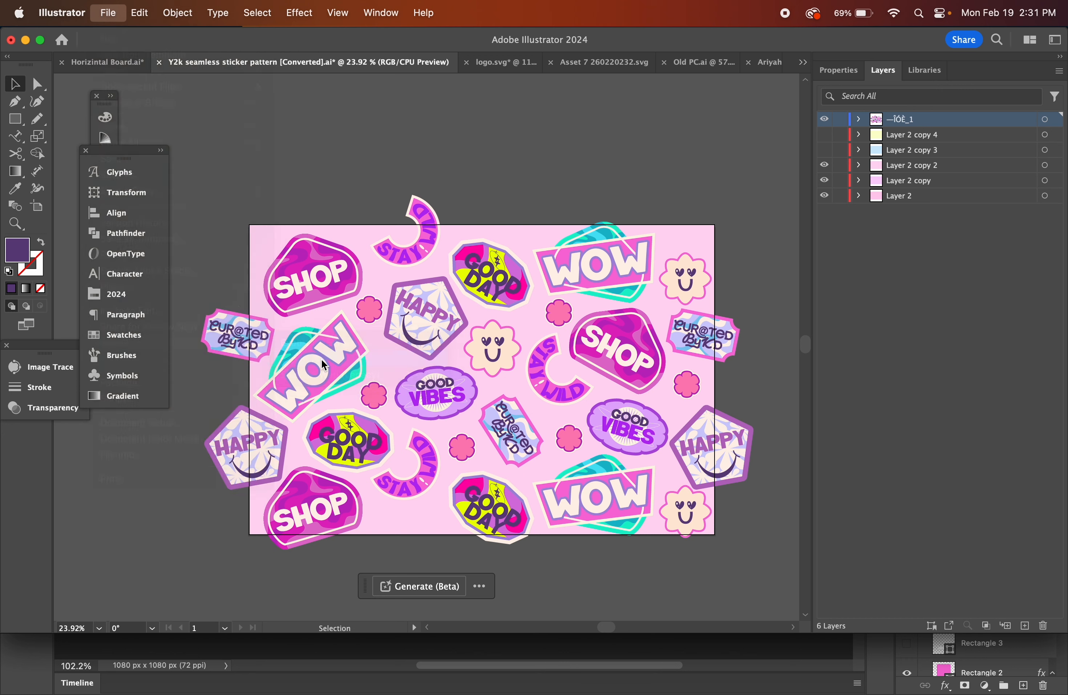
{"action": "type", "text": "PATTERN2"}
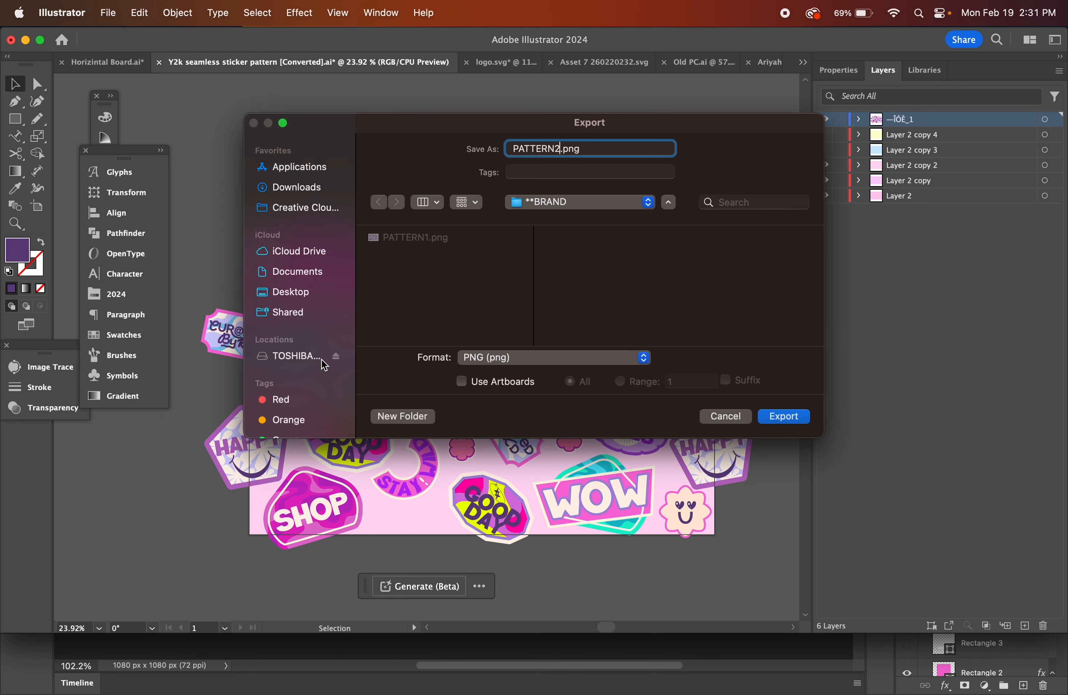
{"action": "key", "text": "Return"}
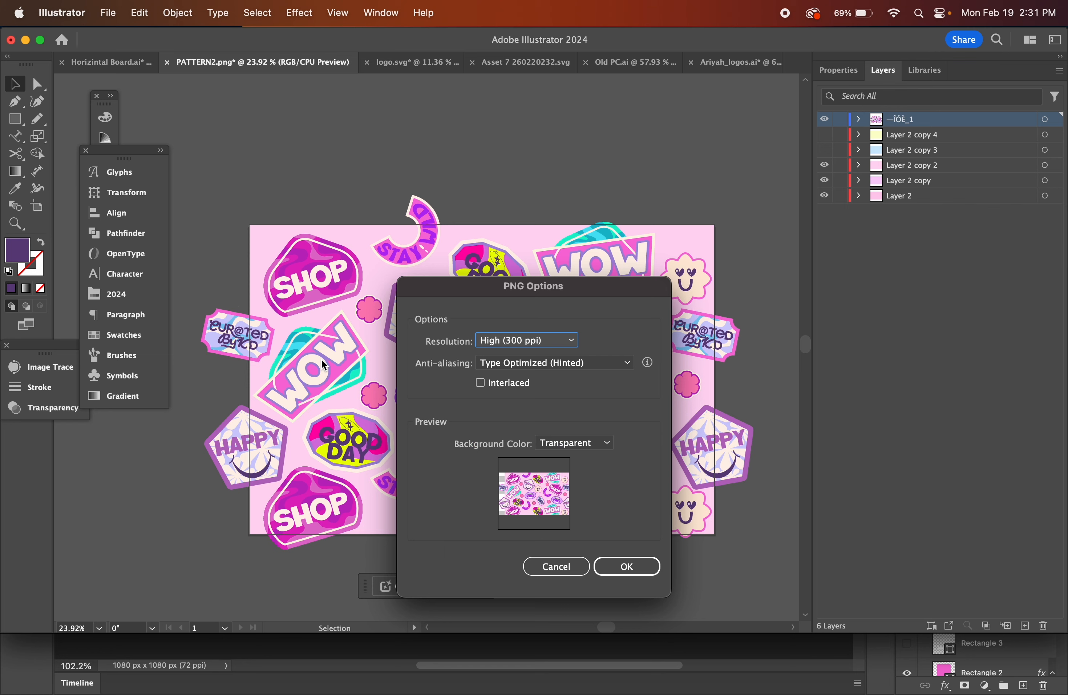
{"action": "left_click", "coordinate": [556, 567]}
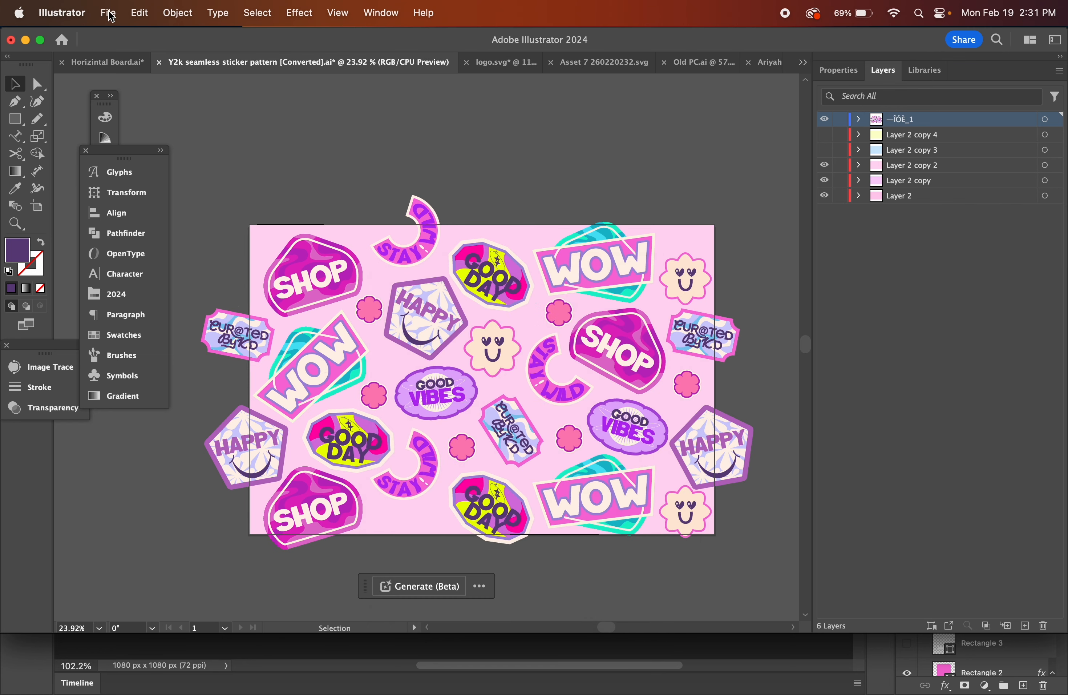
Export the pattern with the Layer 2 copy 2 background as PATTERN2.png, using artboards, at High (300 ppi).
{"action": "left_click", "coordinate": [108, 13]}
{"action": "mouse_move", "coordinate": [202, 346]}
{"action": "left_click", "coordinate": [316, 356]}
{"action": "left_click", "coordinate": [461, 381]}
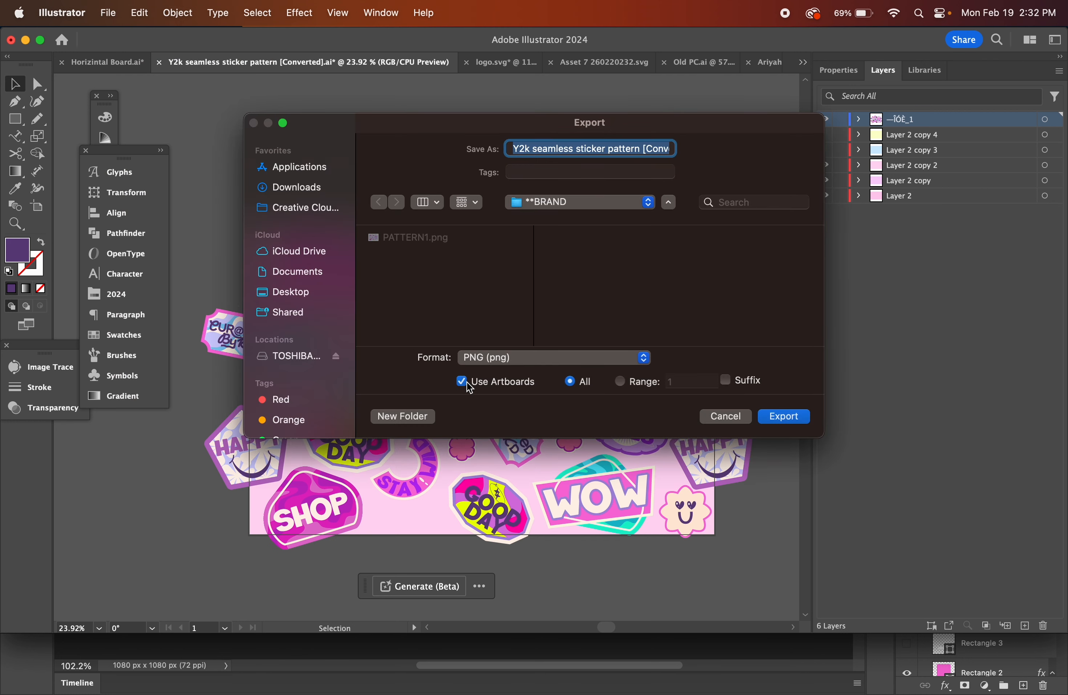
{"action": "type", "text": "PATTERN2.png"}
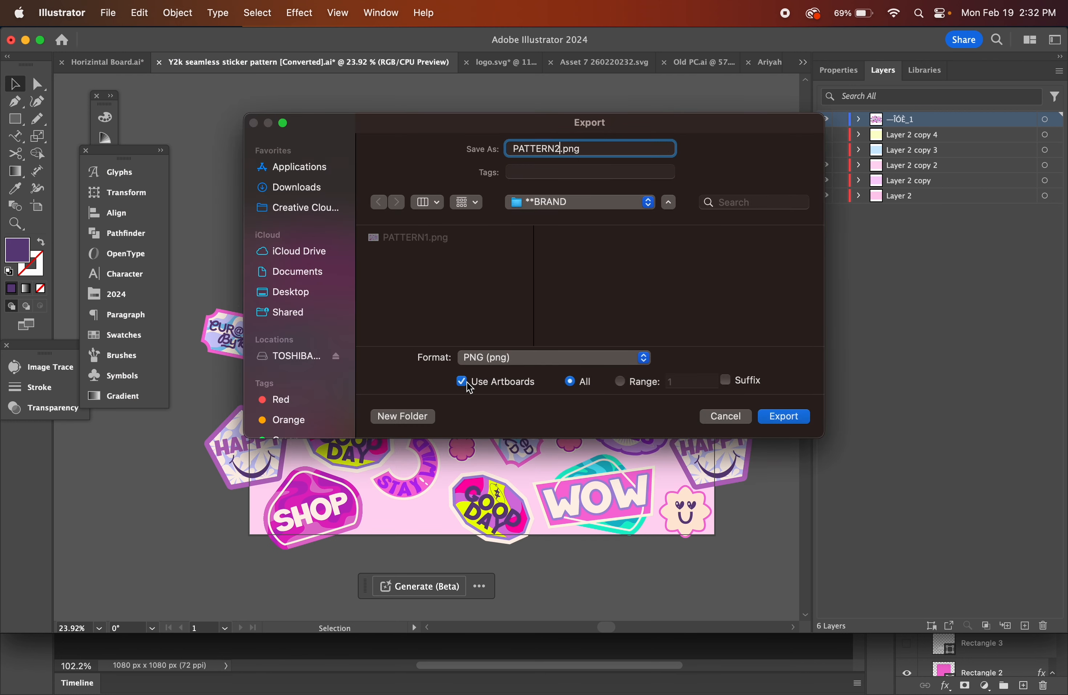
{"action": "key", "text": "Return"}
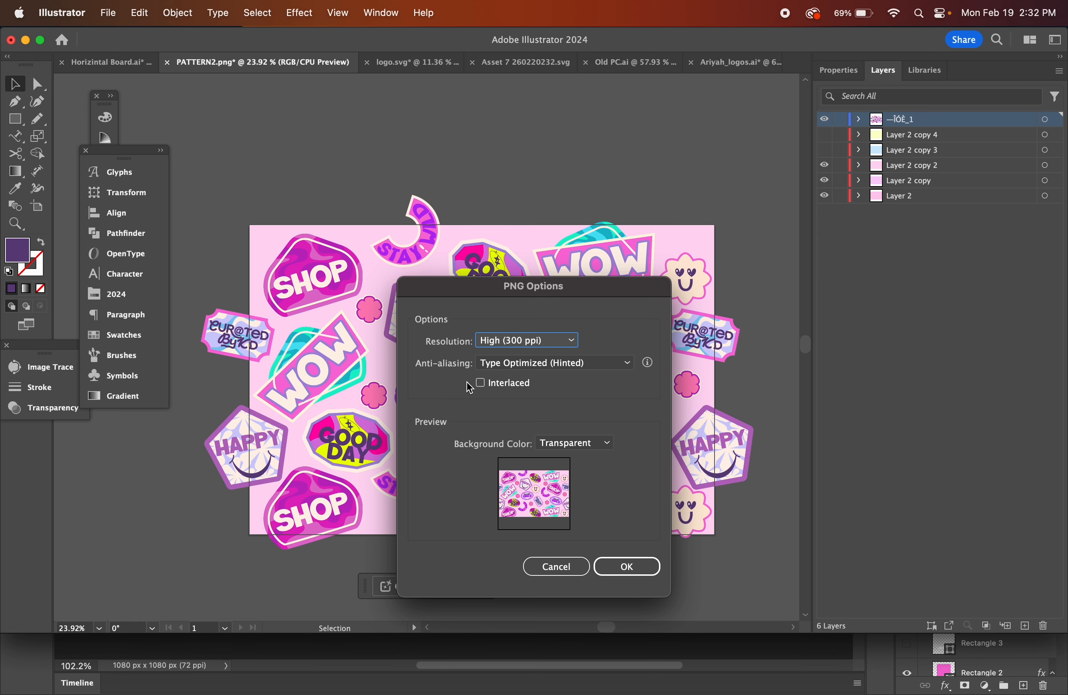
{"action": "left_click", "coordinate": [642, 567]}
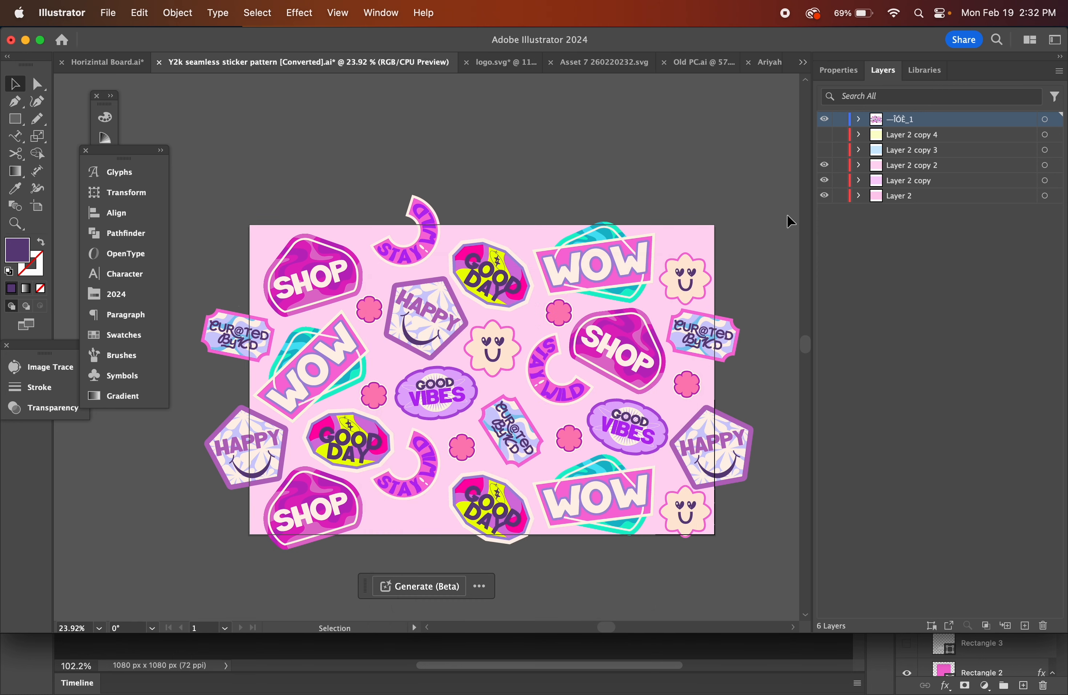
Hide Layer 2 copy 2 and export the pattern as PATTERN3.png, using artboards, at High (300 ppi).
{"action": "left_click", "coordinate": [825, 165]}
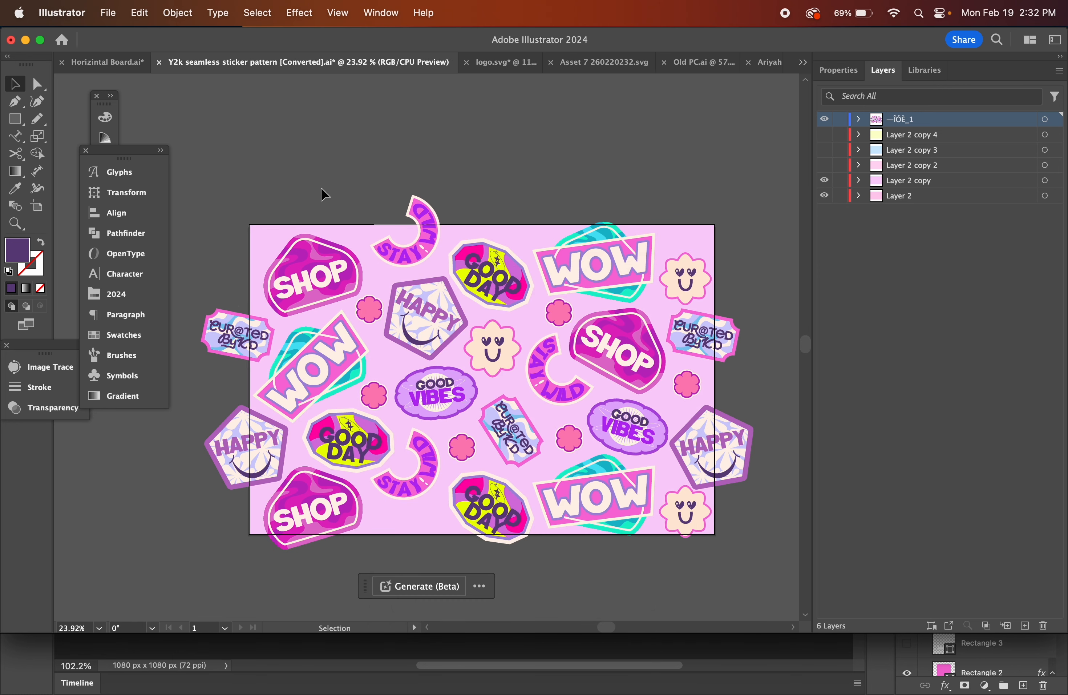
{"action": "left_click", "coordinate": [108, 13]}
{"action": "mouse_move", "coordinate": [192, 344]}
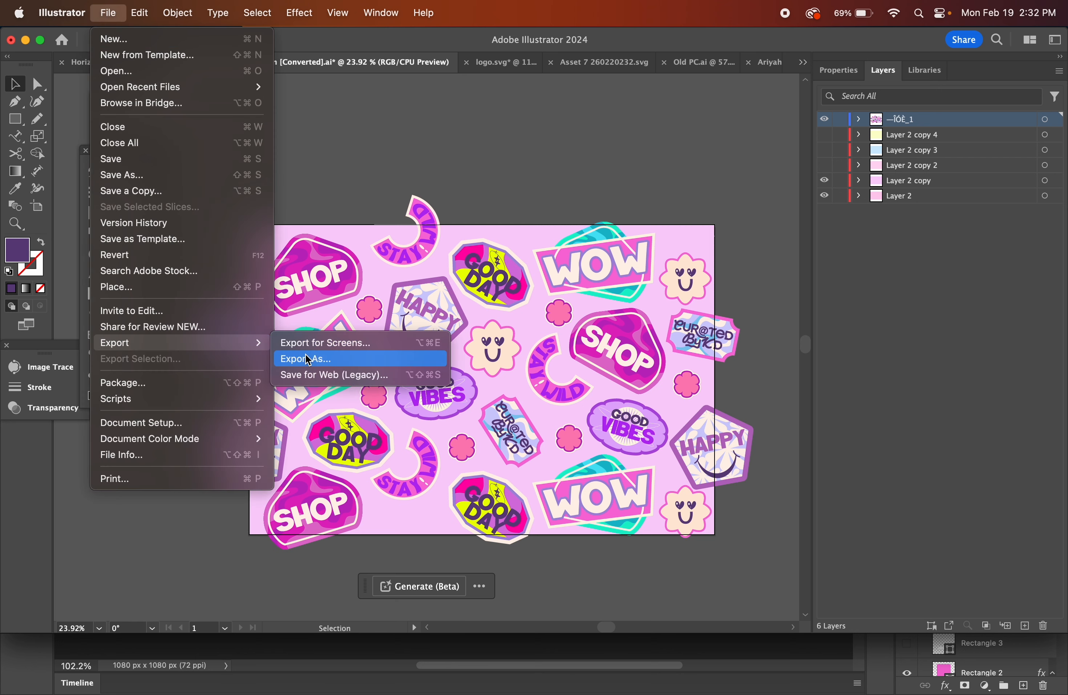
{"action": "left_click", "coordinate": [312, 361]}
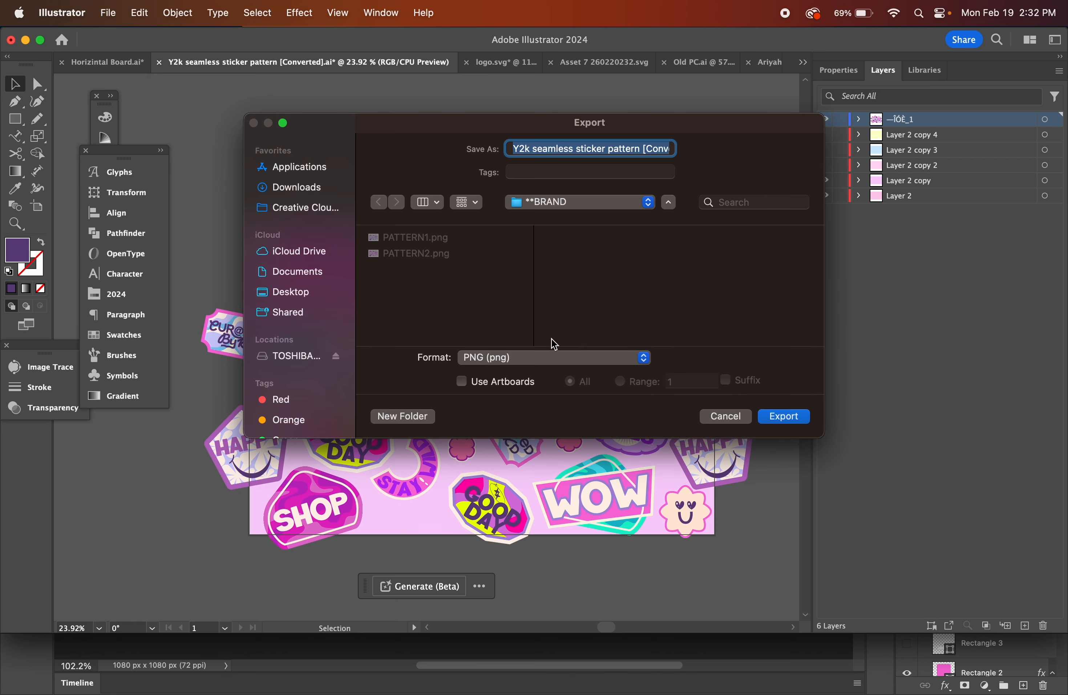
{"action": "type", "text": "PATE.png"}
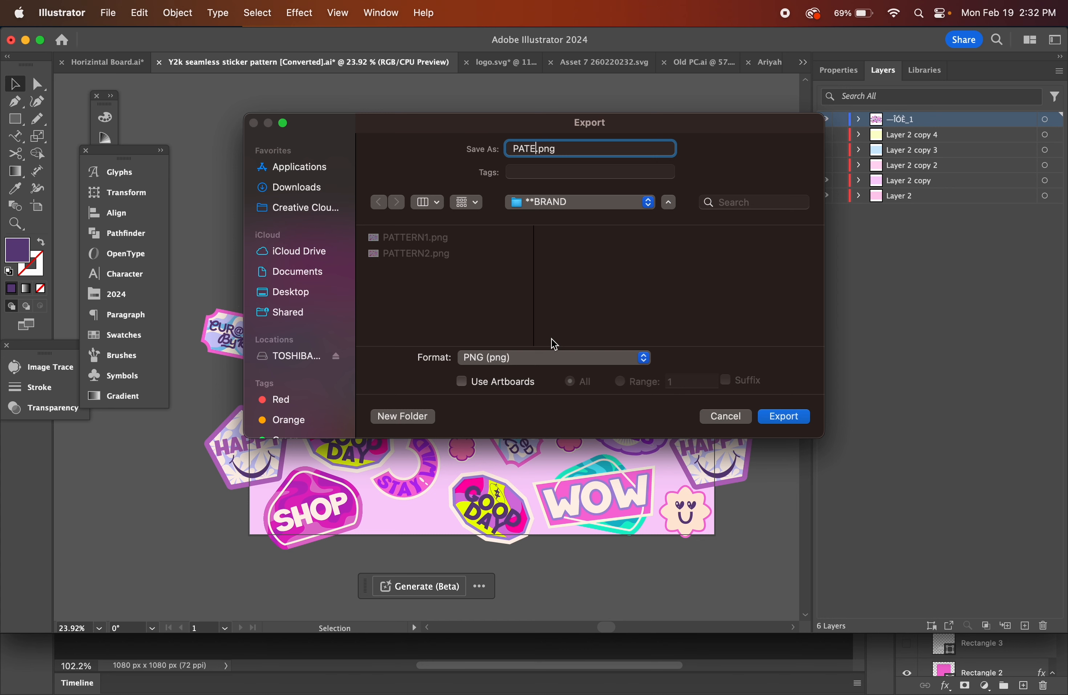
{"action": "type", "text": "ERN3"}
{"action": "left_click", "coordinate": [465, 382]}
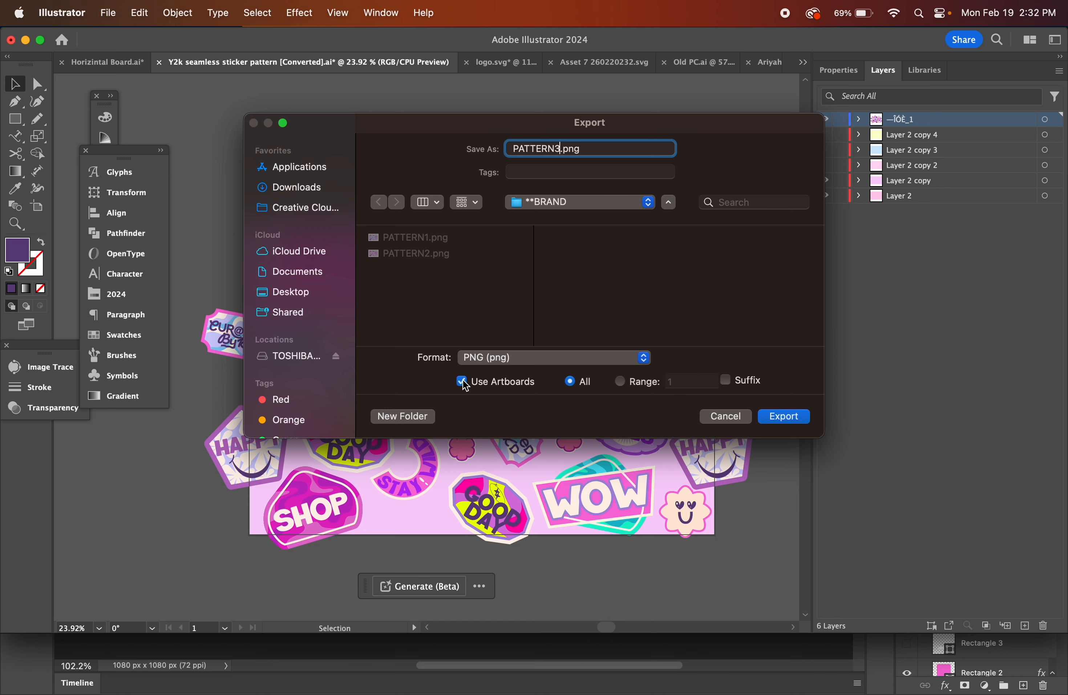
{"action": "left_click", "coordinate": [793, 421]}
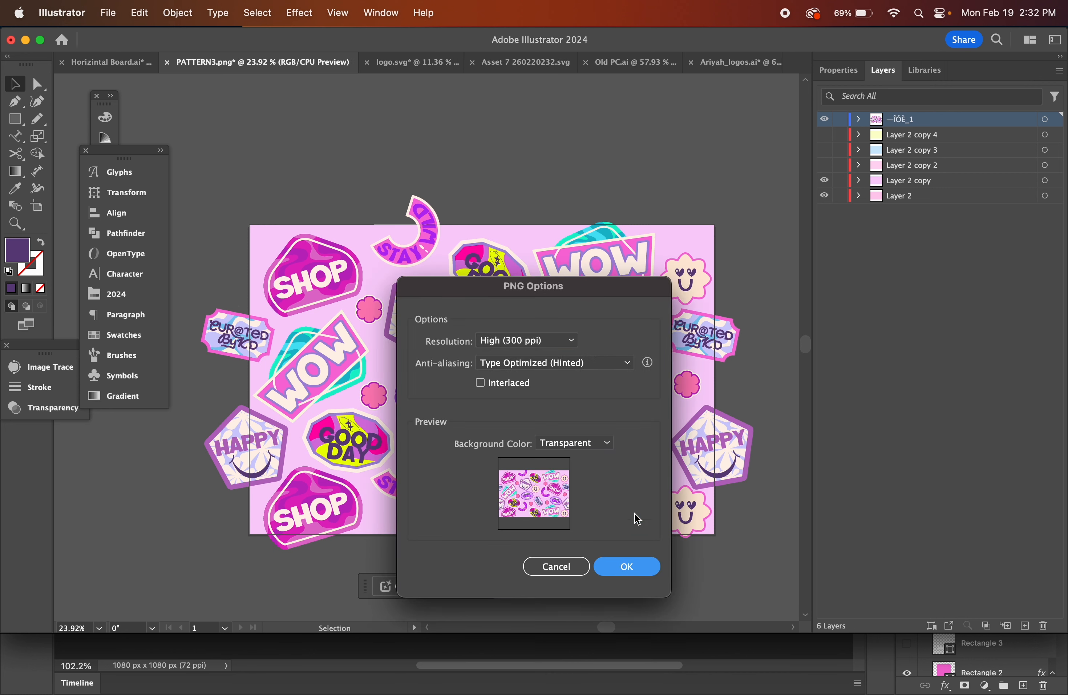
{"action": "key", "text": "Return"}
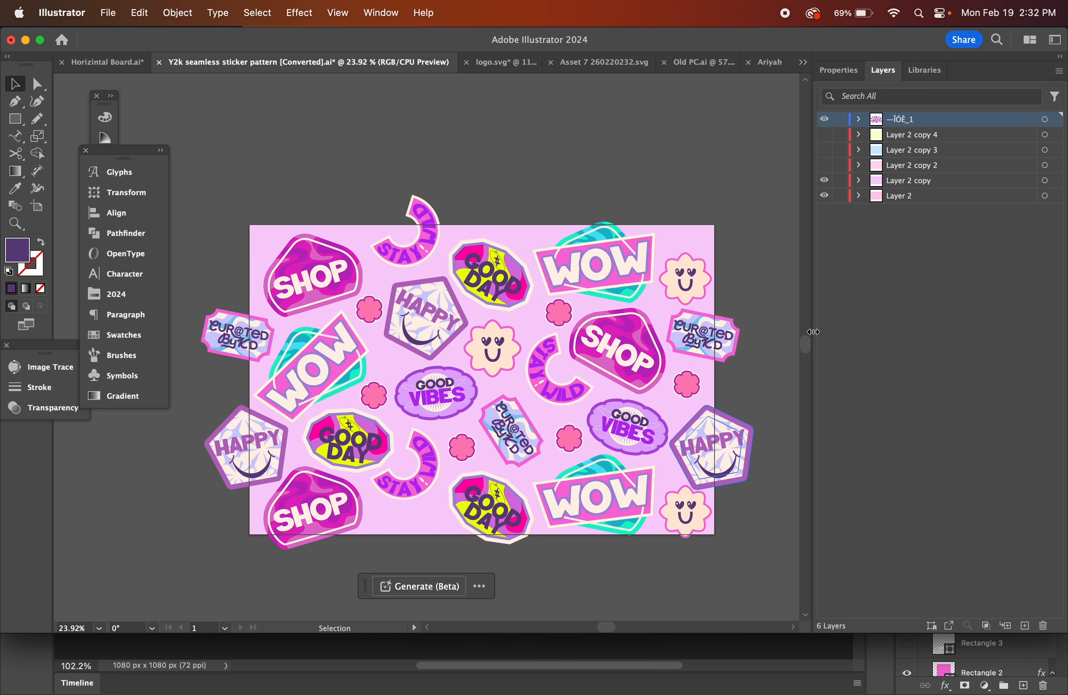
Hide Layer 2 copy and export the pattern as PATTERN4.png, using artboards, at High (300 ppi).
{"action": "left_click", "coordinate": [825, 180]}
{"action": "left_click", "coordinate": [97, 13]}
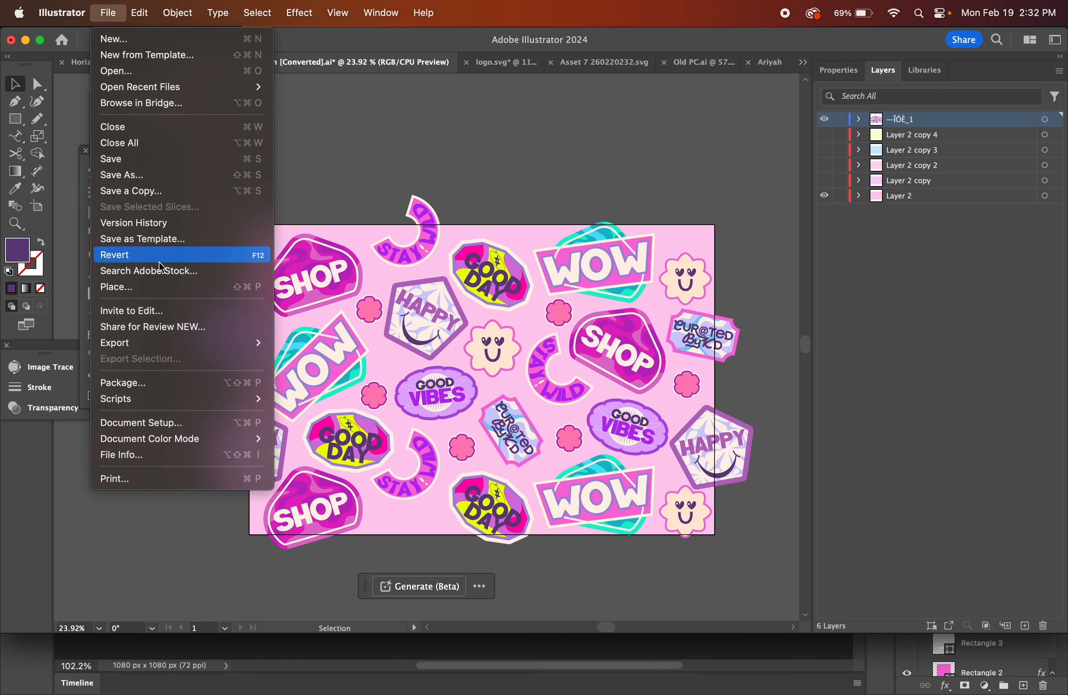
{"action": "mouse_move", "coordinate": [235, 342]}
{"action": "left_click", "coordinate": [288, 363]}
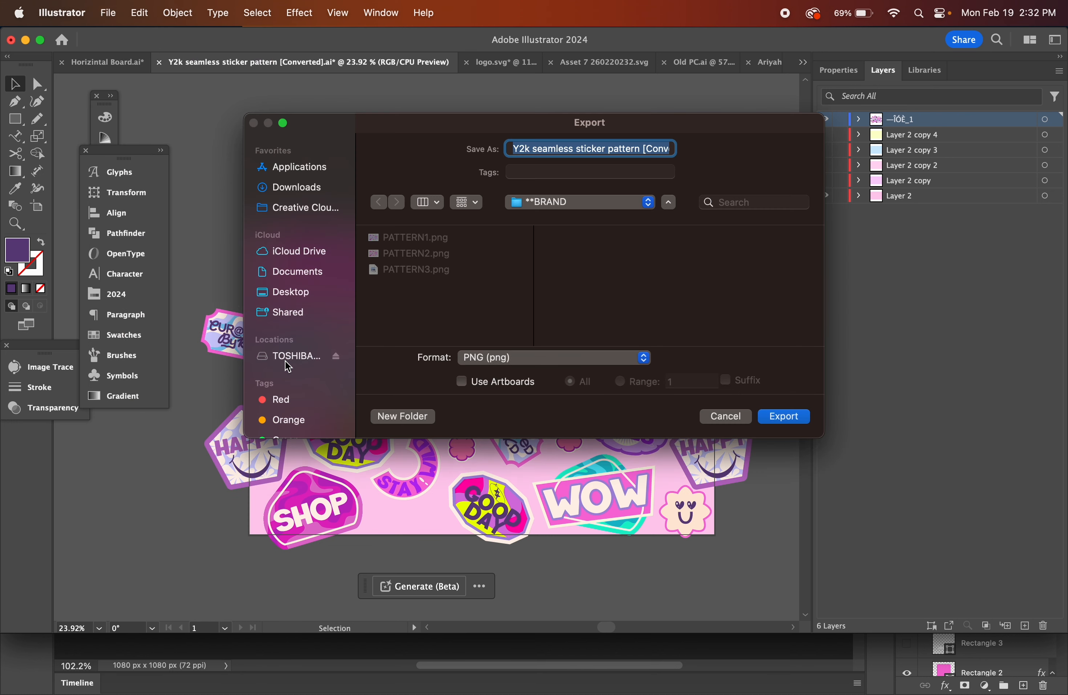
{"action": "left_click", "coordinate": [462, 381]}
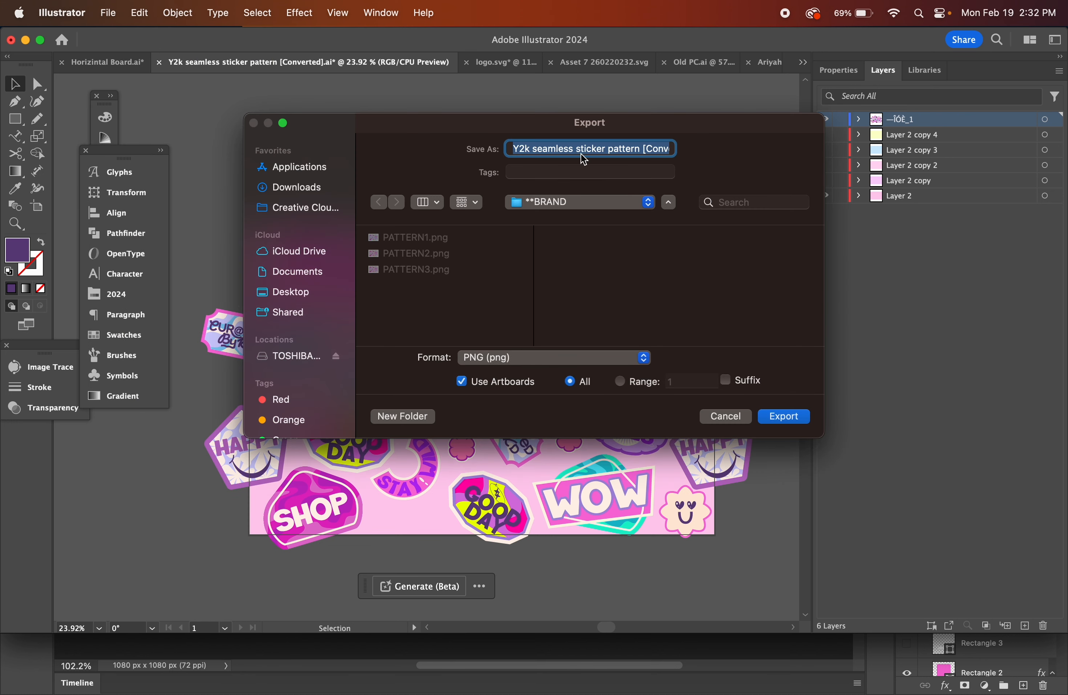
{"action": "type", "text": "PATTERN4.png"}
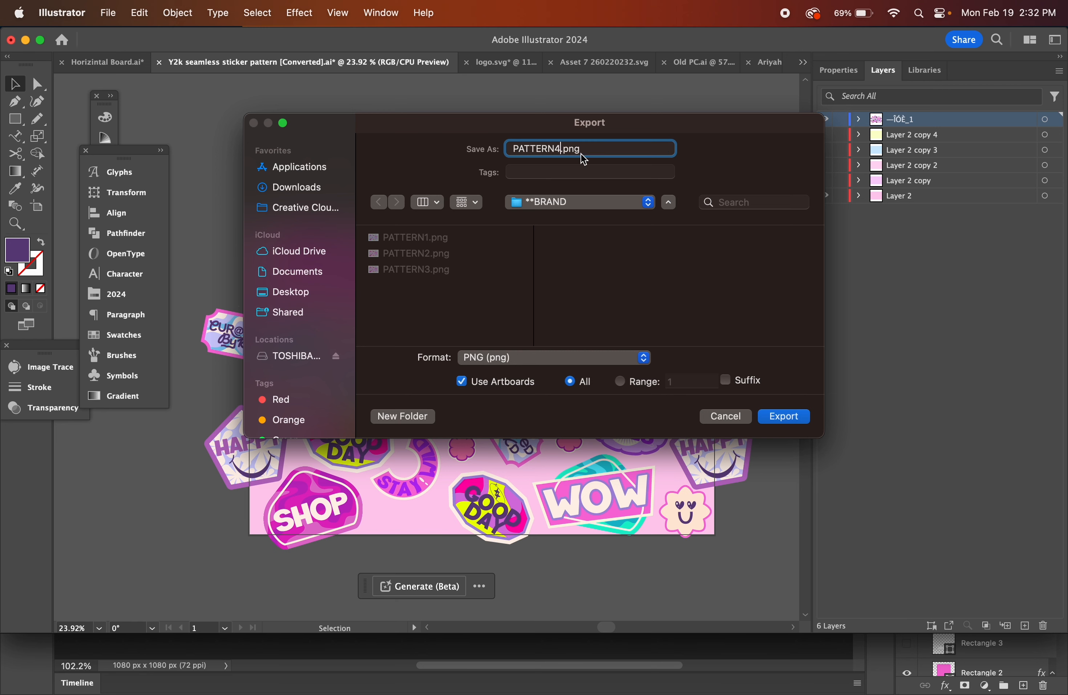
{"action": "key", "text": "Return"}
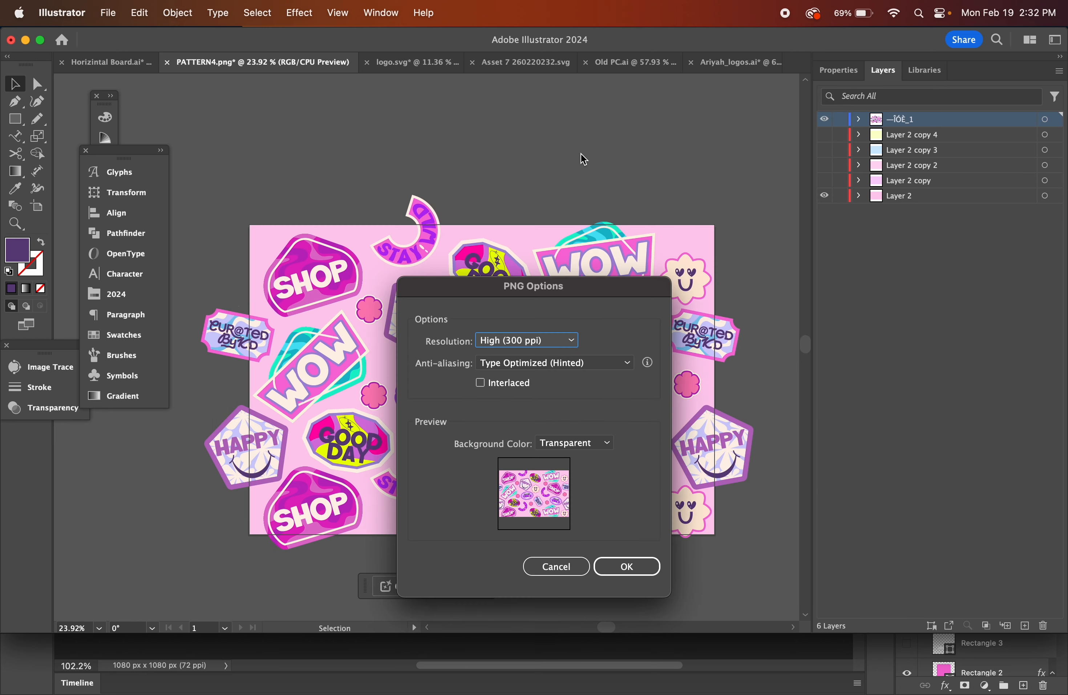
{"action": "left_click", "coordinate": [627, 566]}
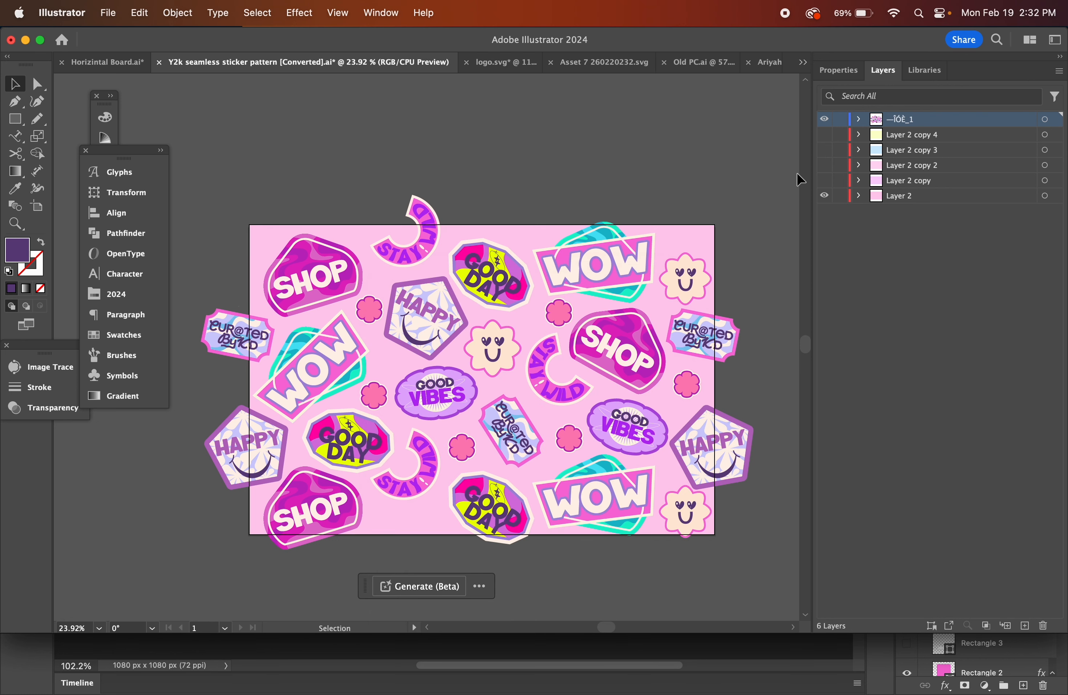
{"action": "left_click", "coordinate": [785, 13]}
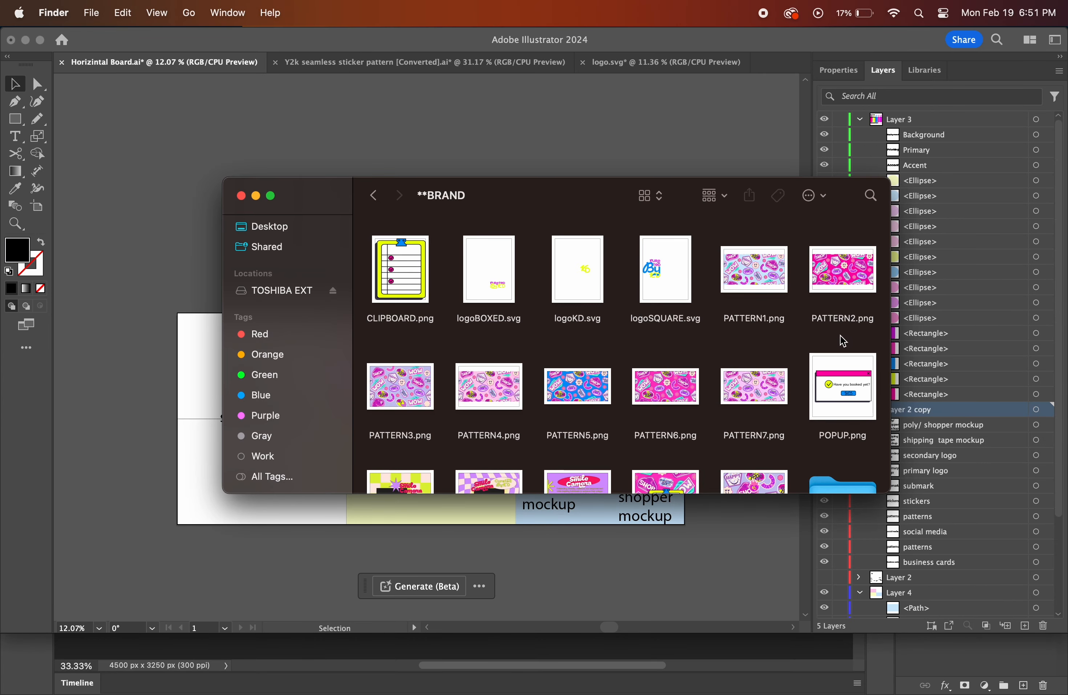
Look through the pattern, logo, post and sticker files in the **BRAND folder.
{"action": "scroll", "coordinate": [806, 457], "scroll_direction": "down", "scroll_amount": 5}
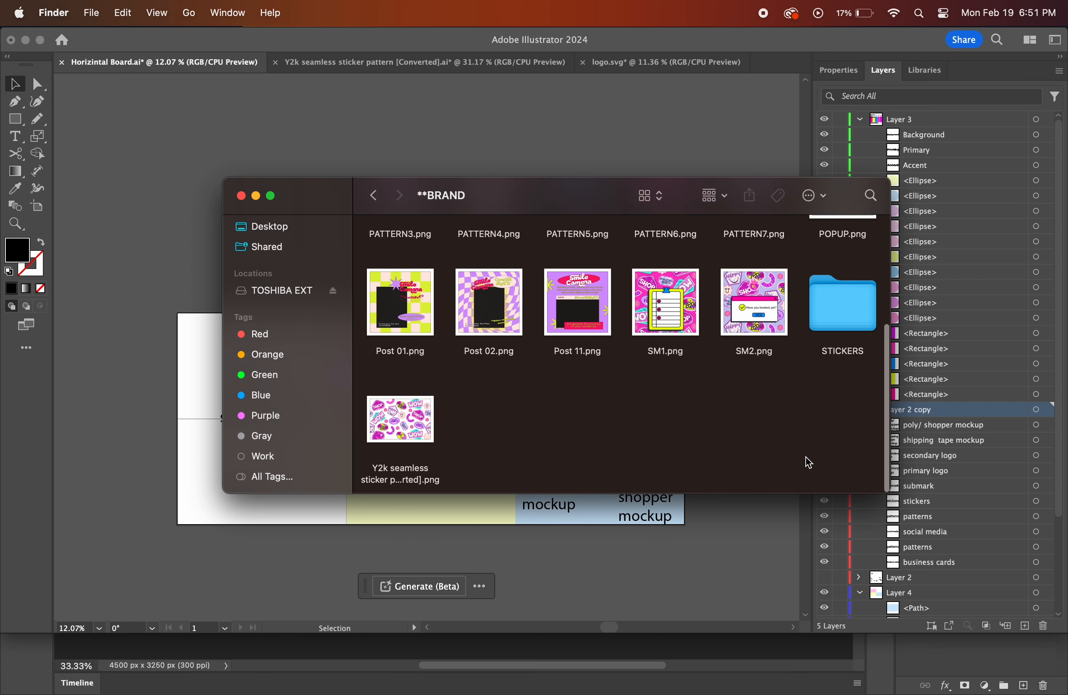
{"action": "scroll", "coordinate": [805, 456], "scroll_direction": "up", "scroll_amount": 3}
{"action": "scroll", "coordinate": [806, 458], "scroll_direction": "up", "scroll_amount": 5}
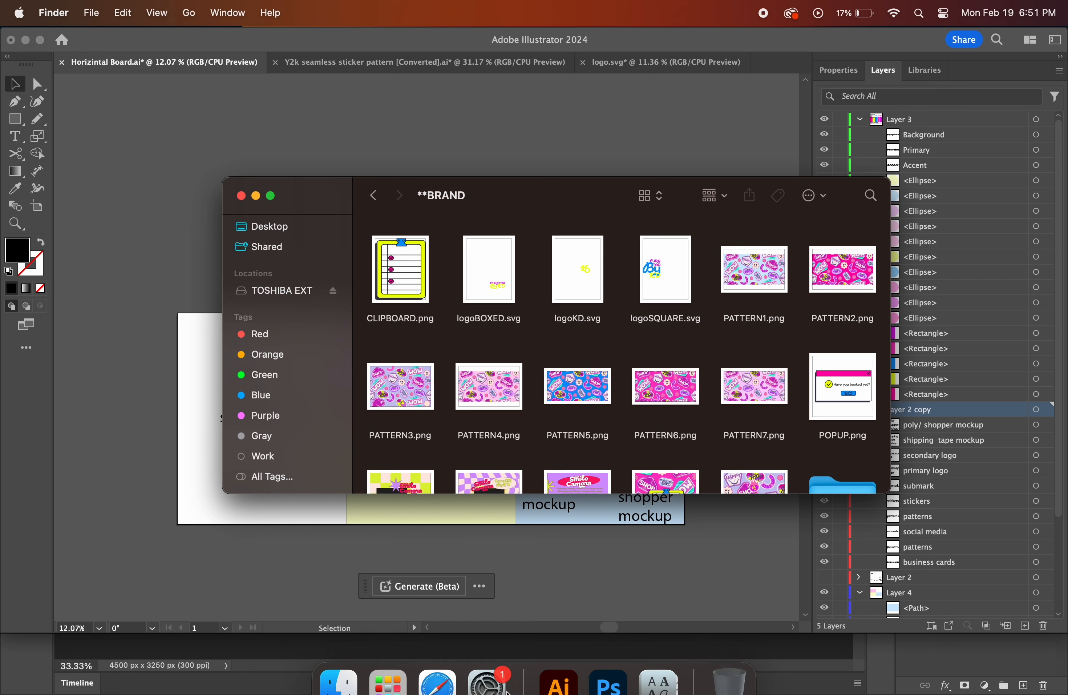
Switch to Photoshop and bring up 01X.psd from the open mockup documents.
{"action": "left_click", "coordinate": [610, 665]}
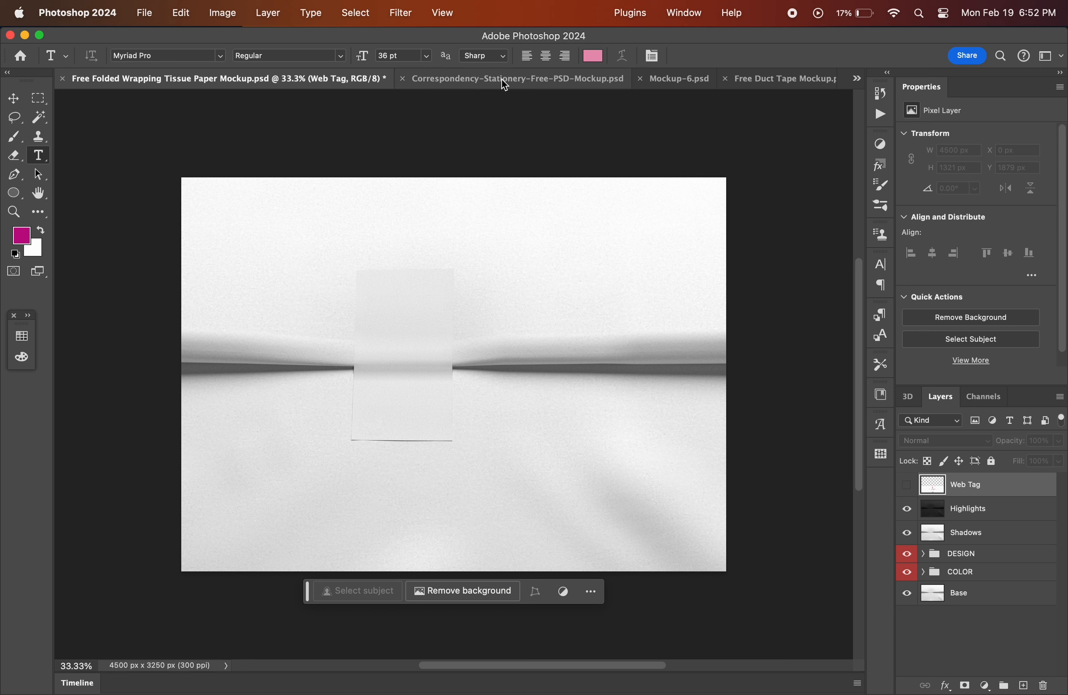
{"action": "left_click", "coordinate": [857, 80]}
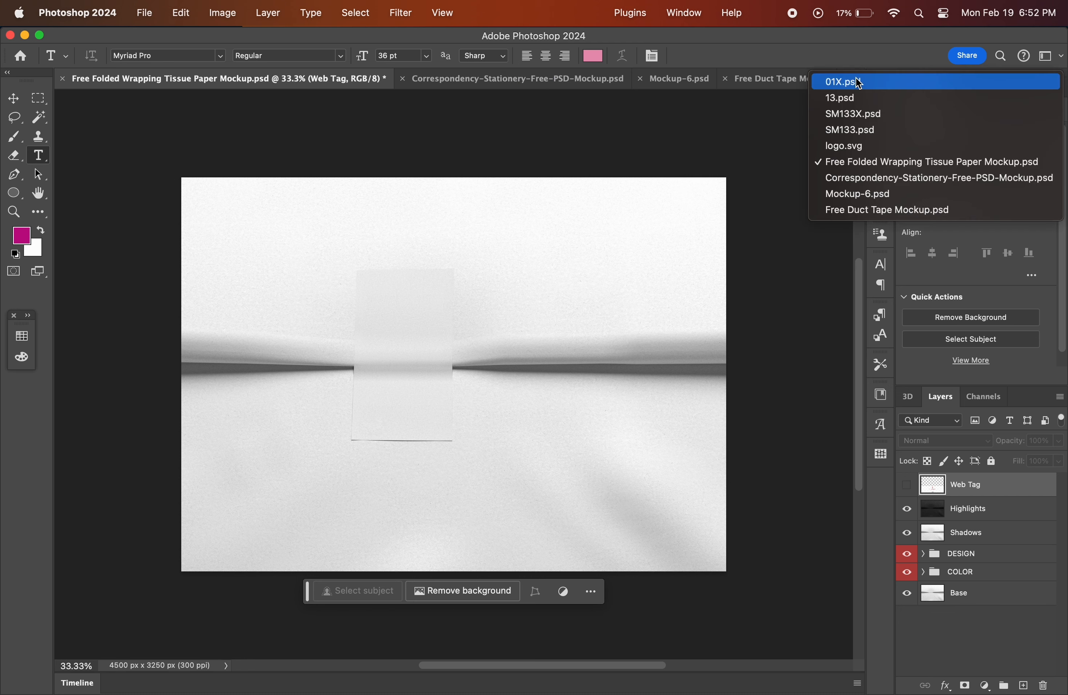
{"action": "left_click", "coordinate": [848, 85]}
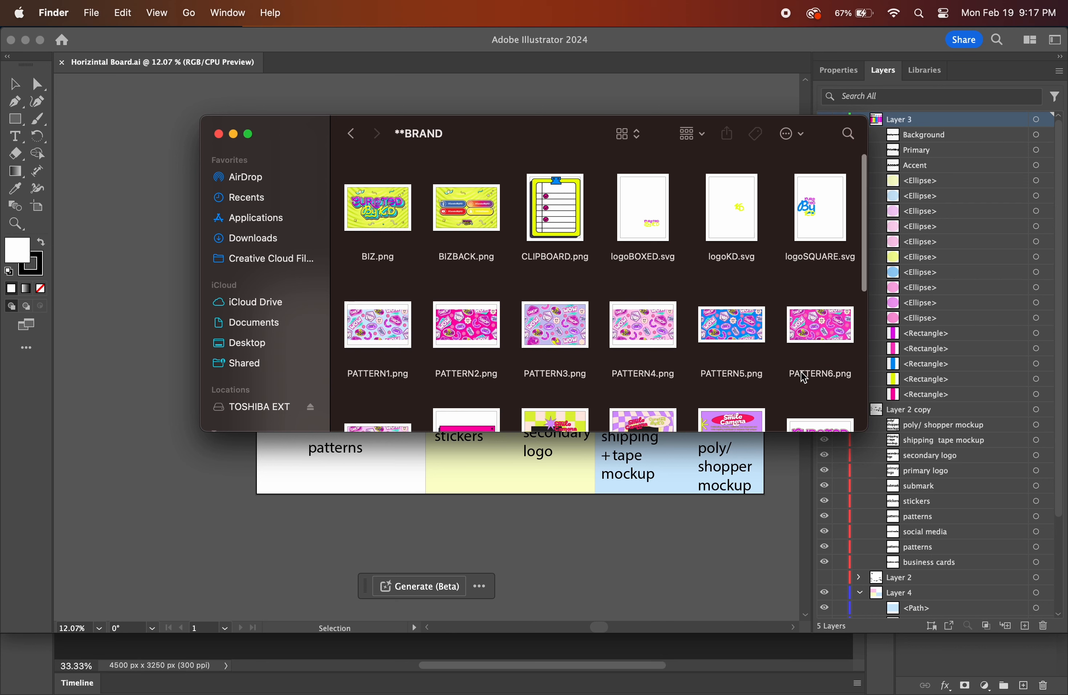
Review the business card, pattern, logo and social media files in the **BRAND folder, and return to the board in Illustrator.
{"action": "scroll", "coordinate": [805, 378], "scroll_direction": "down", "scroll_amount": 5}
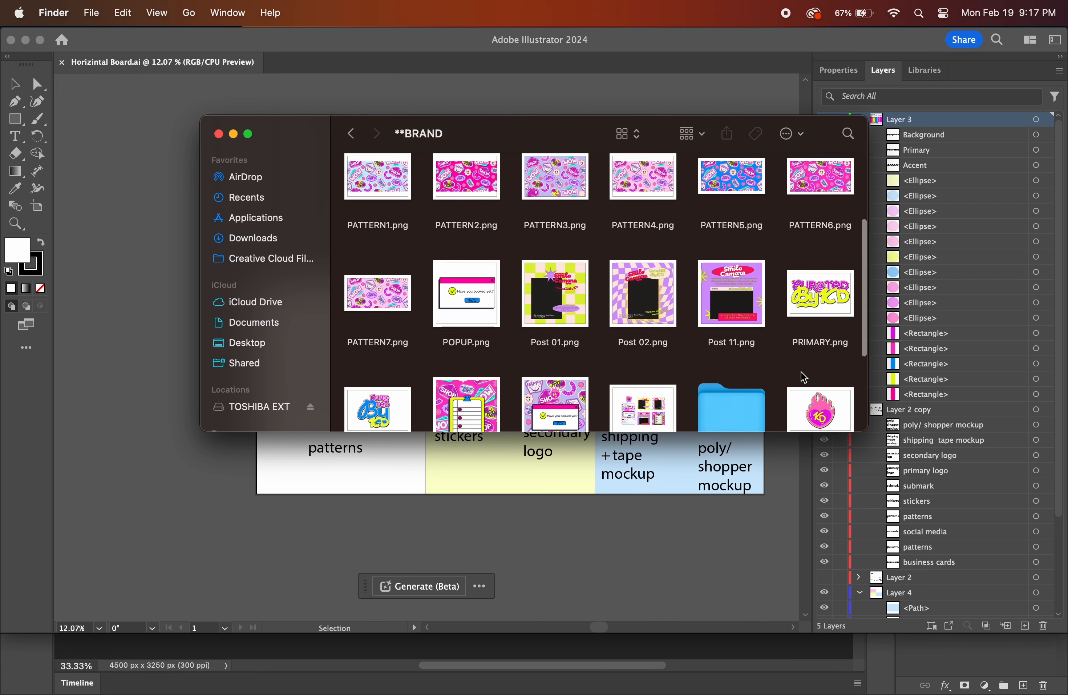
{"action": "scroll", "coordinate": [801, 371], "scroll_direction": "down", "scroll_amount": 3}
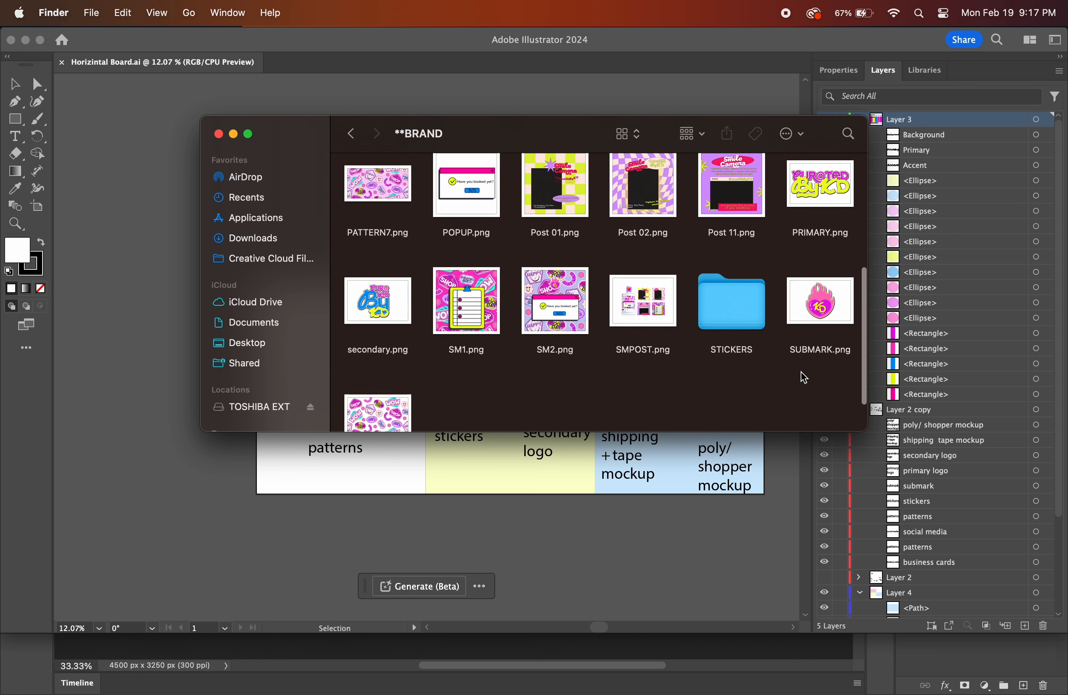
{"action": "scroll", "coordinate": [801, 371], "scroll_direction": "down", "scroll_amount": 2}
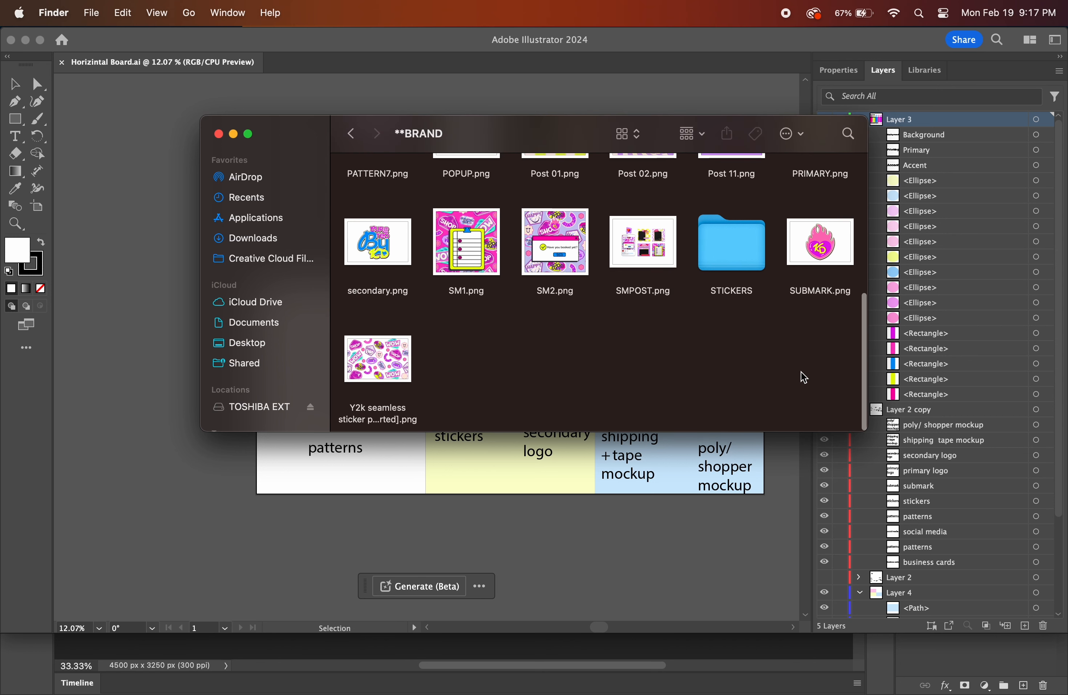
{"action": "left_click", "coordinate": [299, 526]}
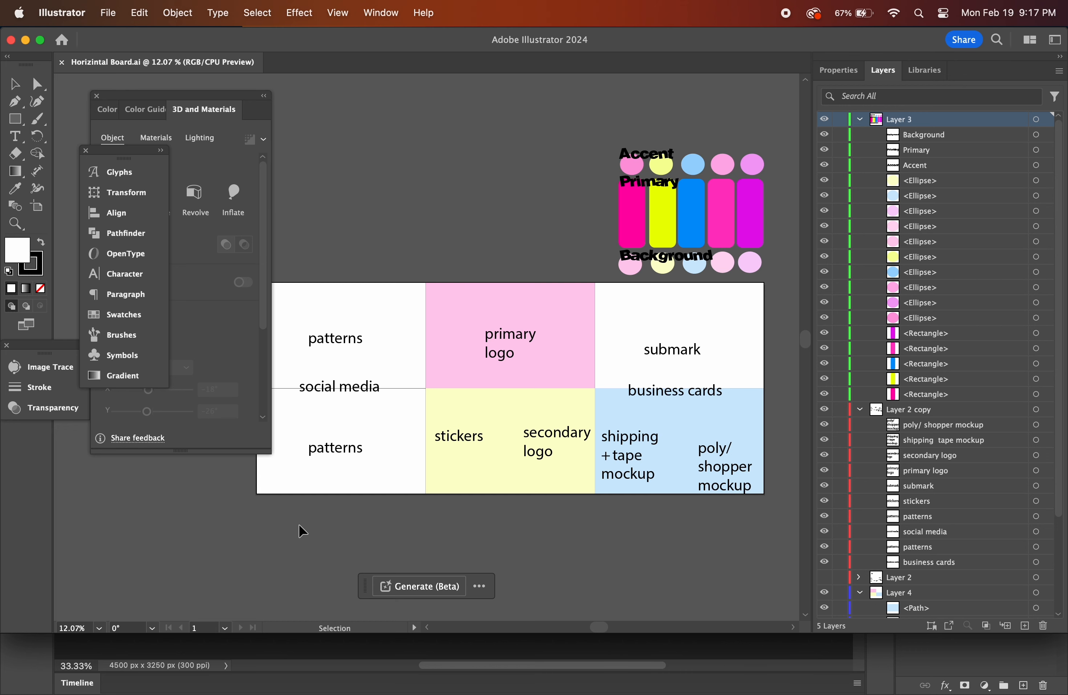
{"action": "left_click", "coordinate": [374, 360]}
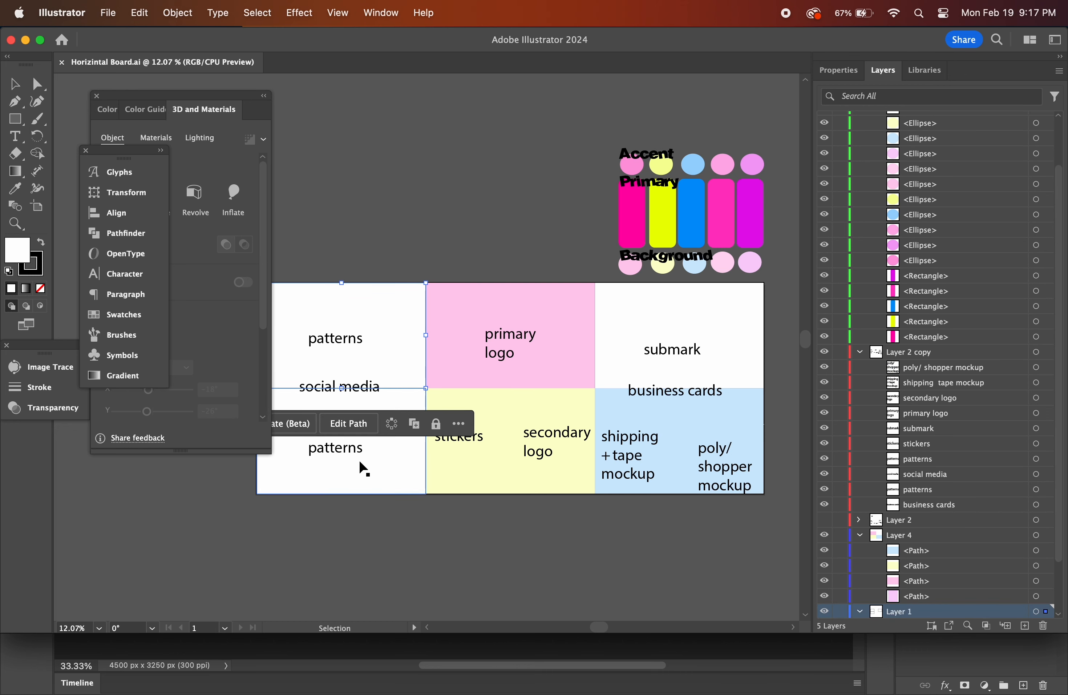
{"action": "left_click", "coordinate": [366, 689]}
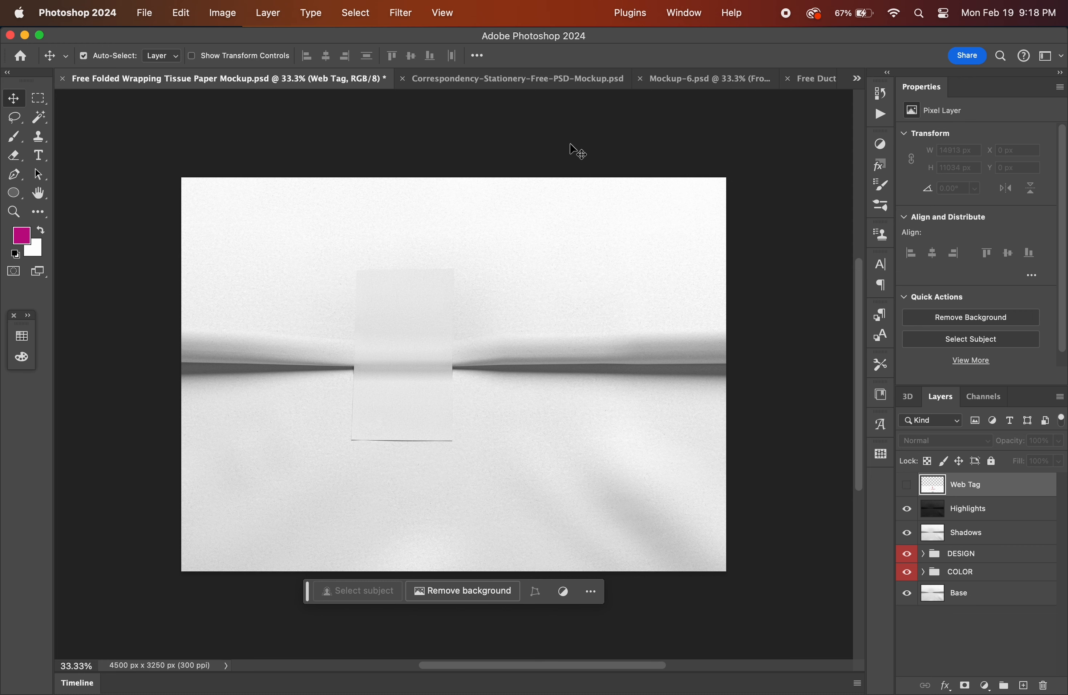
{"action": "mouse_move", "coordinate": [514, 690]}
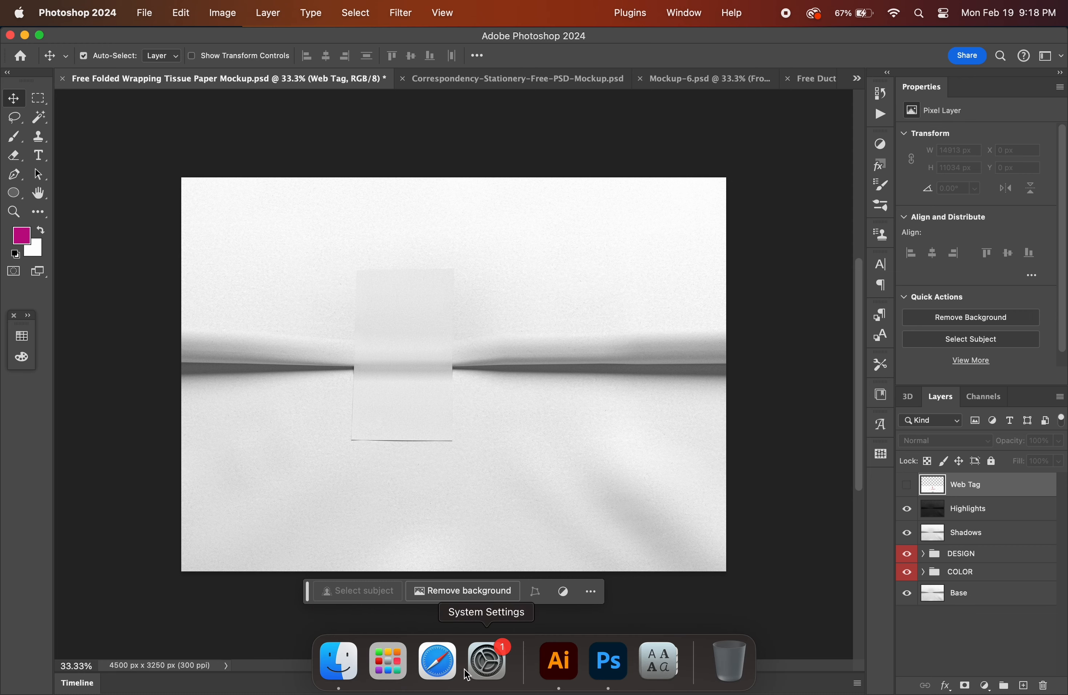
{"action": "left_click", "coordinate": [562, 663]}
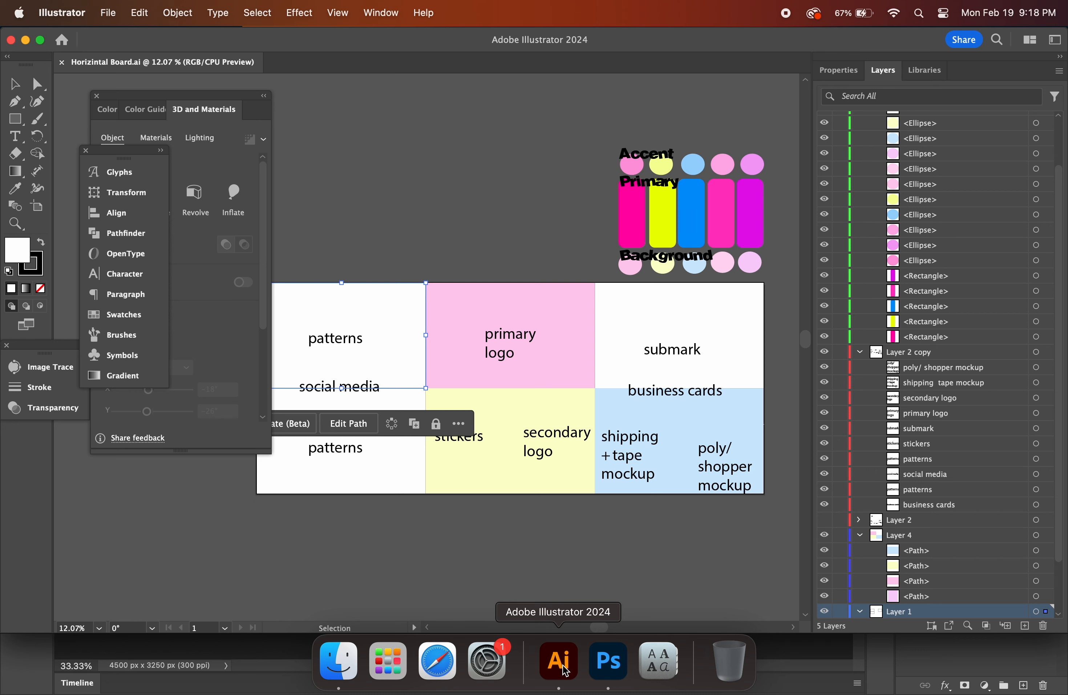
{"action": "left_click", "coordinate": [562, 543]}
{"action": "mouse_move", "coordinate": [437, 663]}
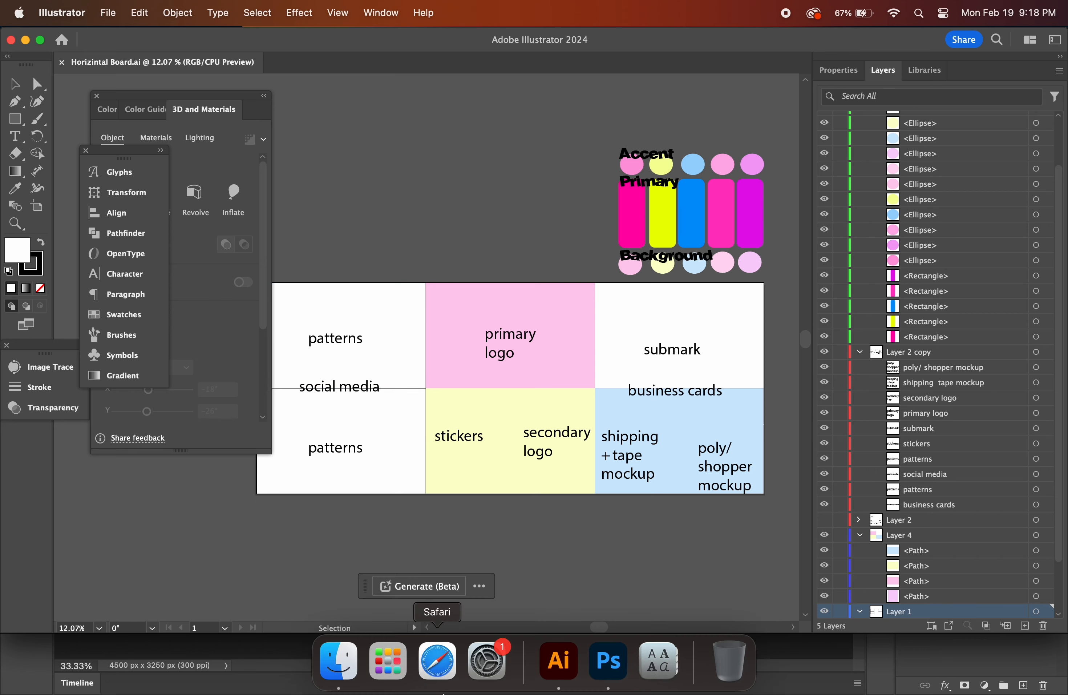
Place SMPOST.png from the **BRAND folder onto the horizontal board in Illustrator.
{"action": "left_click", "coordinate": [340, 664]}
{"action": "scroll", "coordinate": [506, 302], "scroll_direction": "up", "scroll_amount": 5}
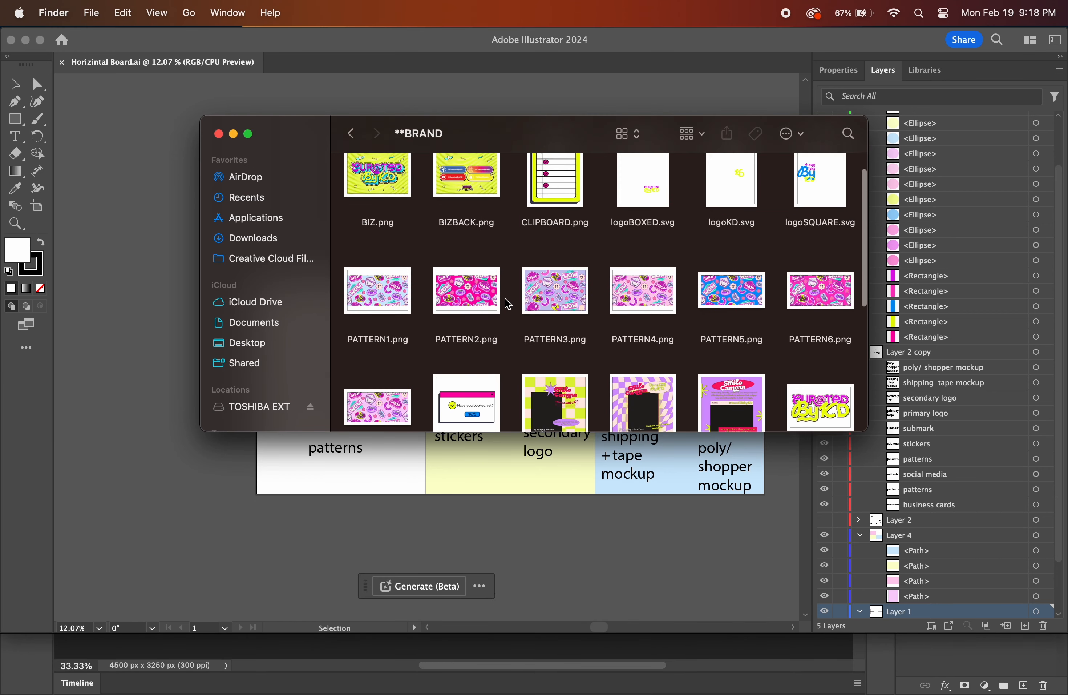
{"action": "scroll", "coordinate": [508, 304], "scroll_direction": "down", "scroll_amount": 10}
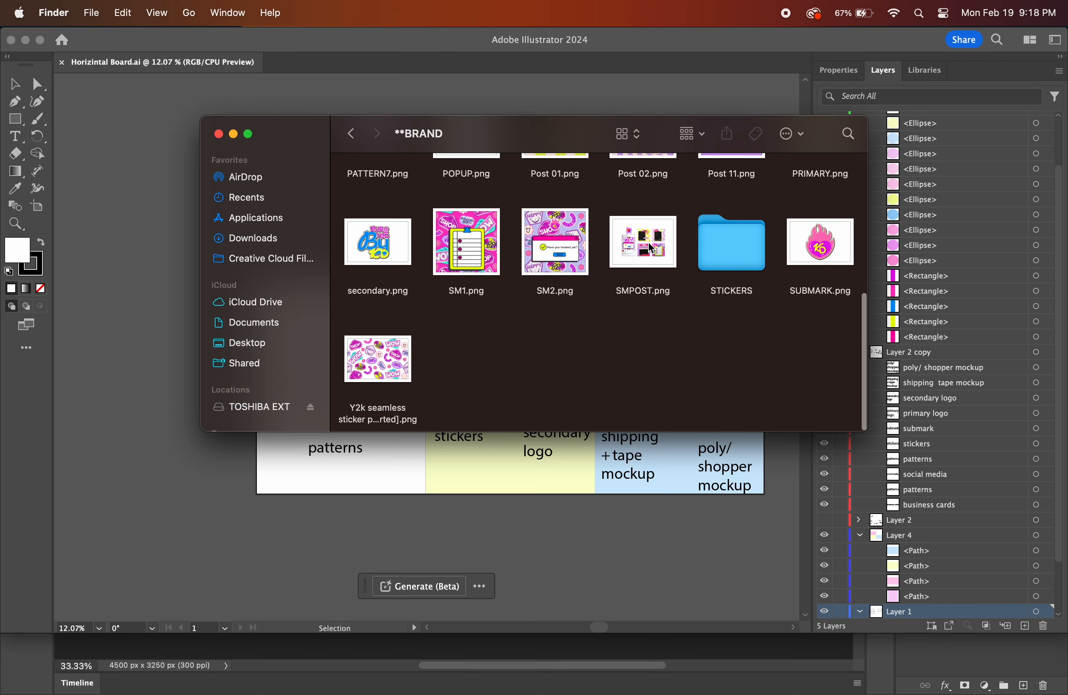
{"action": "left_click_drag", "start_coordinate": [652, 248], "coordinate": [196, 484]}
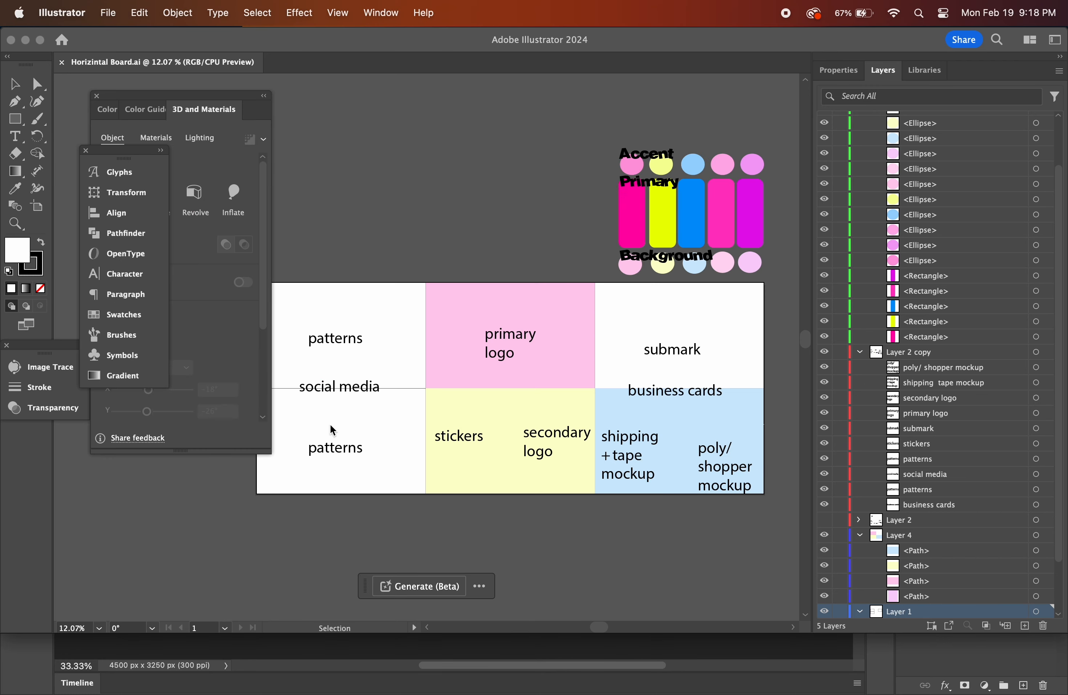
{"action": "scroll", "coordinate": [433, 389], "scroll_direction": "left", "scroll_amount": 6}
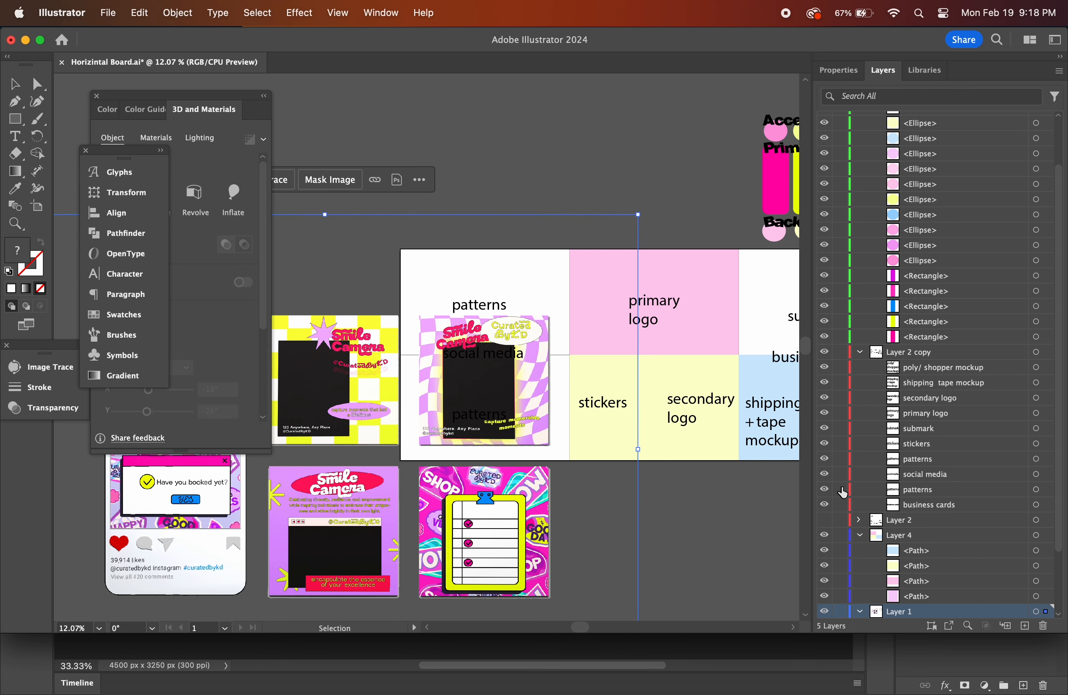
Move the placed social media image out of Layer 1 into Layer 2 copy, between primary logo and submark.
{"action": "scroll", "coordinate": [893, 545], "scroll_direction": "down", "scroll_amount": 5}
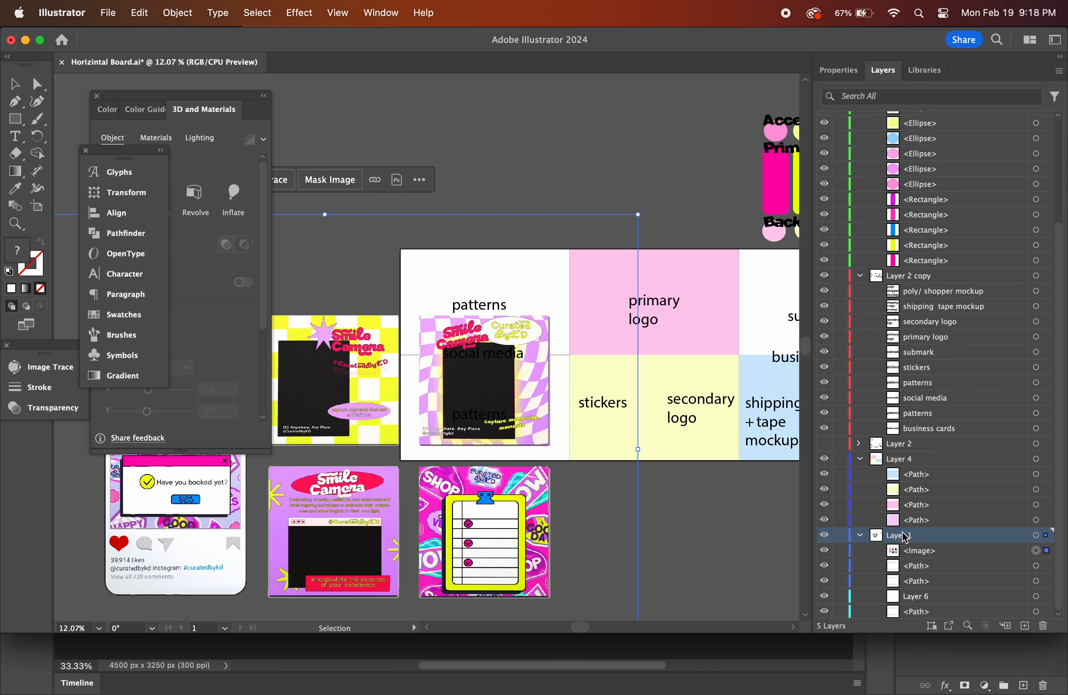
{"action": "left_click_drag", "start_coordinate": [903, 540], "coordinate": [906, 380]}
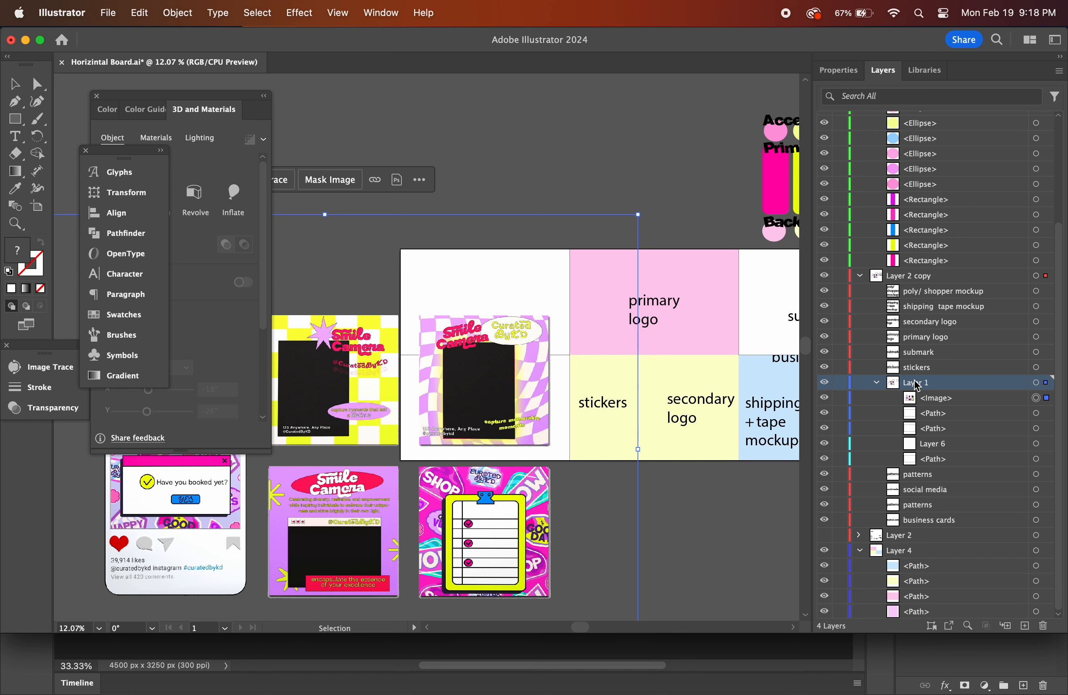
{"action": "key", "text": "super+z"}
{"action": "left_click_drag", "start_coordinate": [925, 552], "coordinate": [923, 352]}
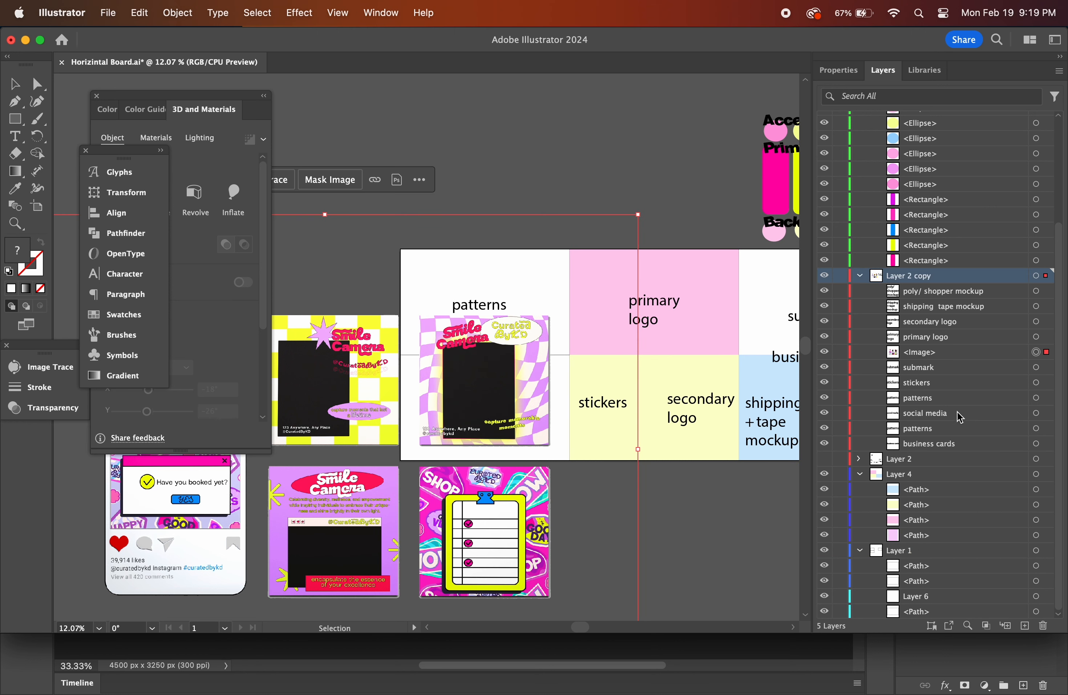
{"action": "left_click", "coordinate": [964, 353]}
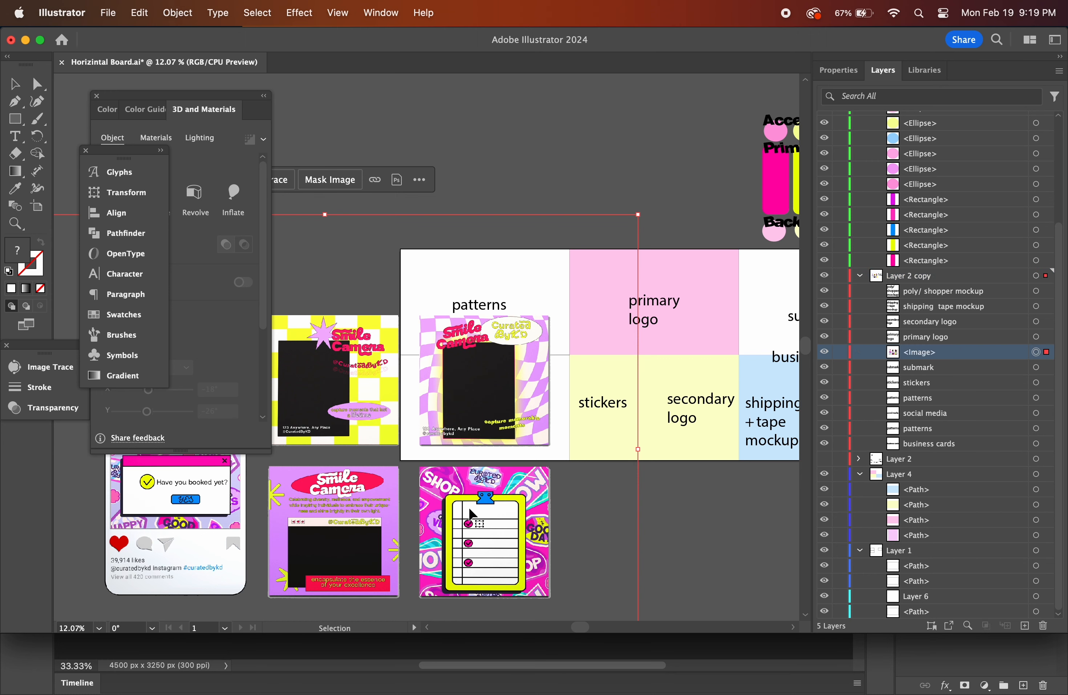
Scale the social media image down and position it over the two patterns panels at the board's left end.
{"action": "left_click_drag", "start_coordinate": [469, 507], "coordinate": [604, 398]}
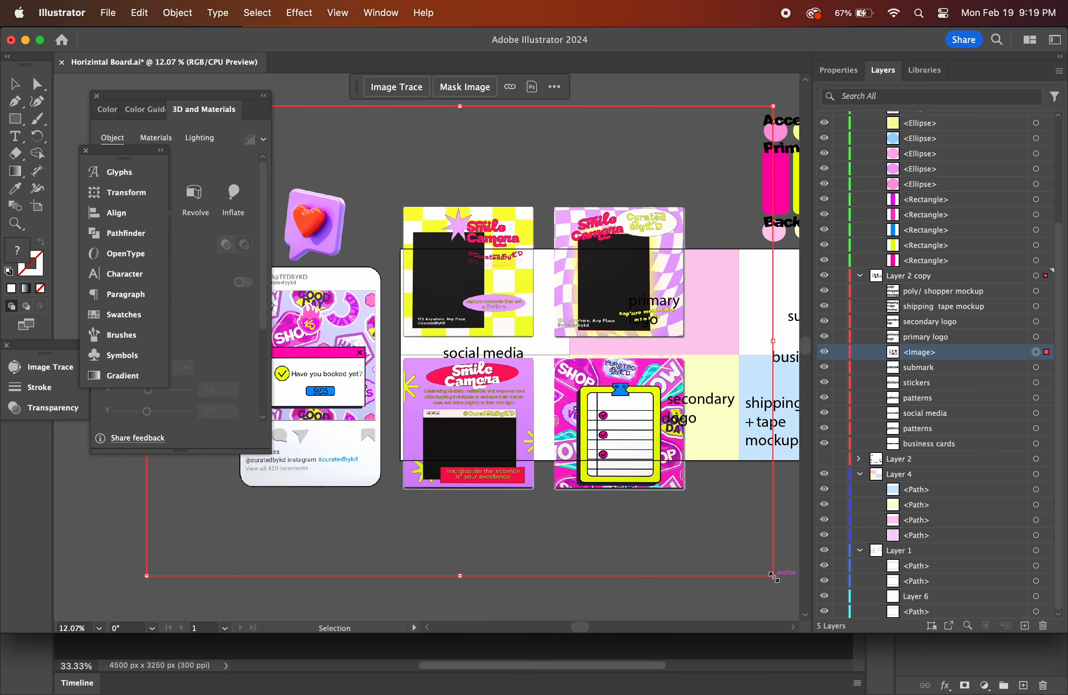
{"action": "left_click_drag", "start_coordinate": [774, 577], "coordinate": [411, 304]}
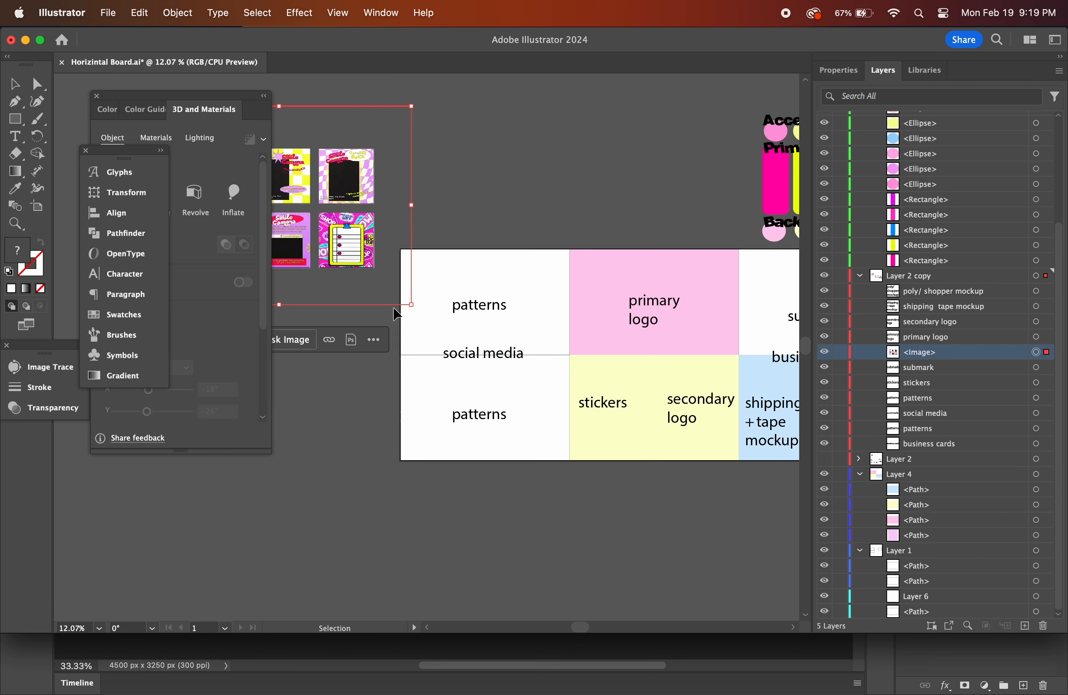
{"action": "left_click_drag", "start_coordinate": [343, 246], "coordinate": [588, 395]}
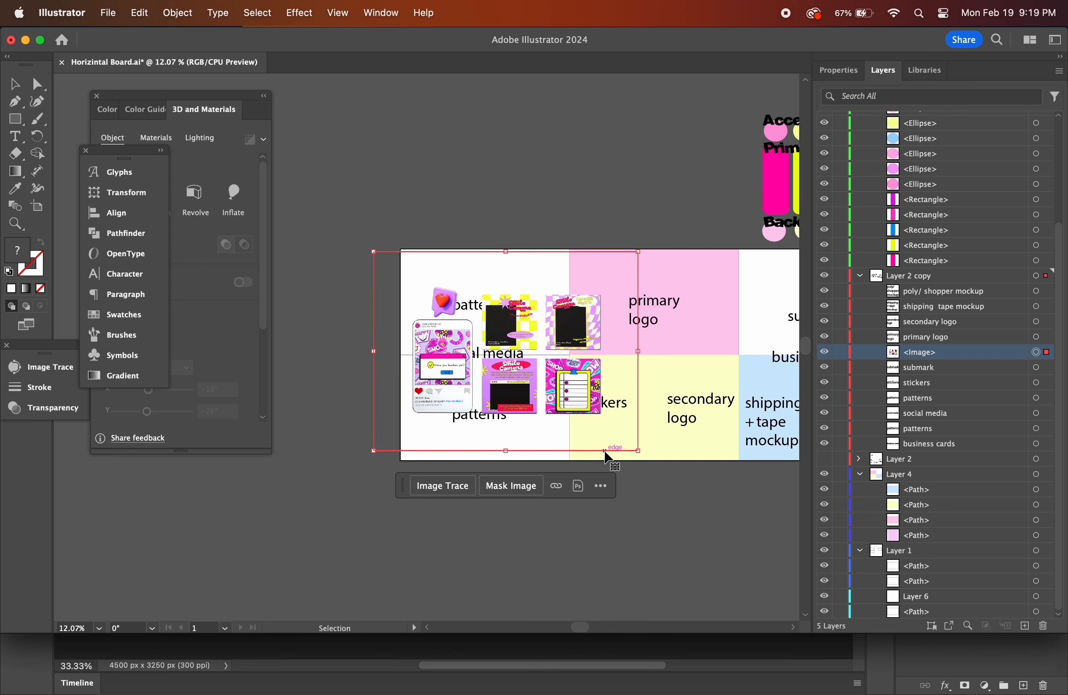
{"action": "left_click", "coordinate": [553, 529]}
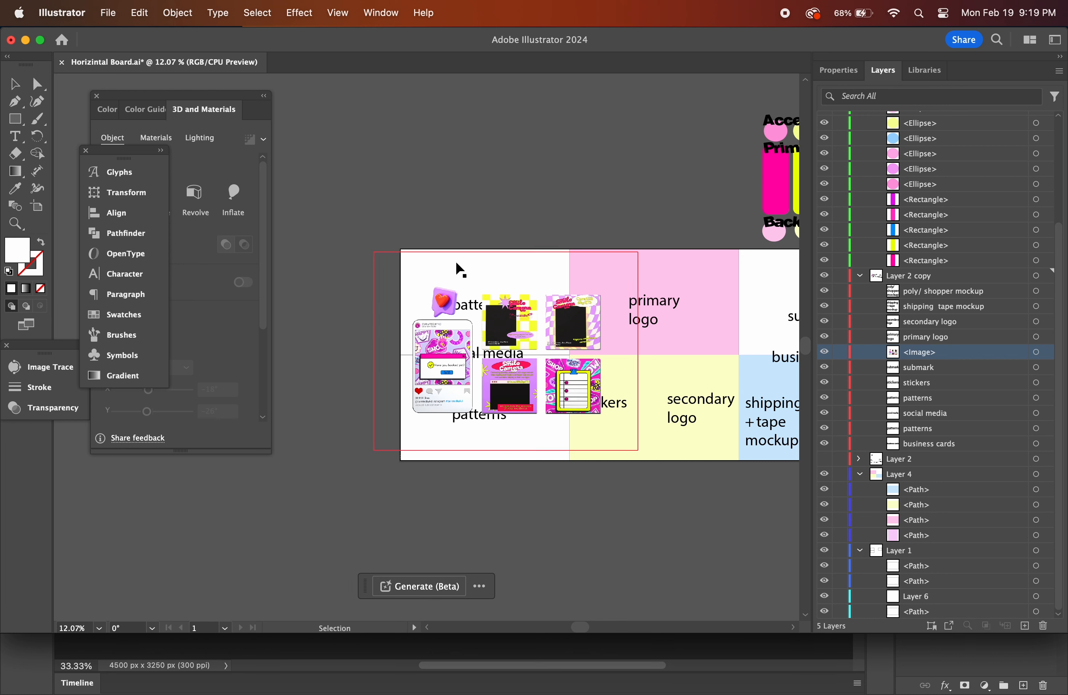
Target the upper-left patterns rectangle in Layer 1 and place PATTERN5.png from the **BRAND folder above the board's left corner.
{"action": "left_click", "coordinate": [432, 250]}
{"action": "left_click", "coordinate": [403, 250]}
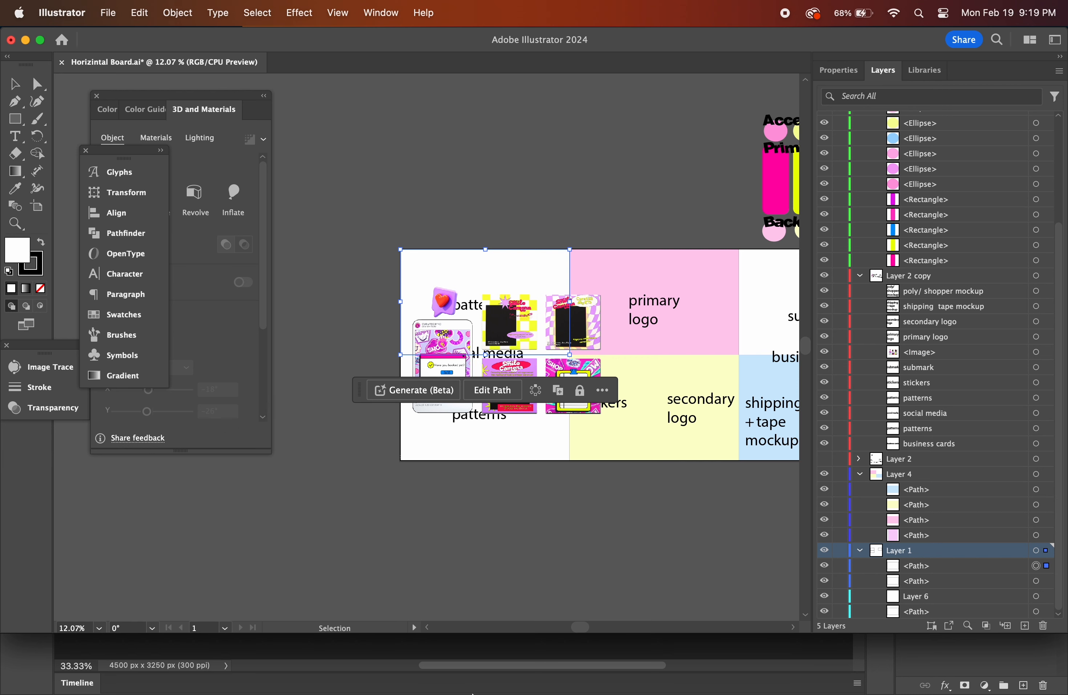
{"action": "left_click", "coordinate": [337, 656]}
{"action": "scroll", "coordinate": [565, 290], "scroll_direction": "up", "scroll_amount": 5}
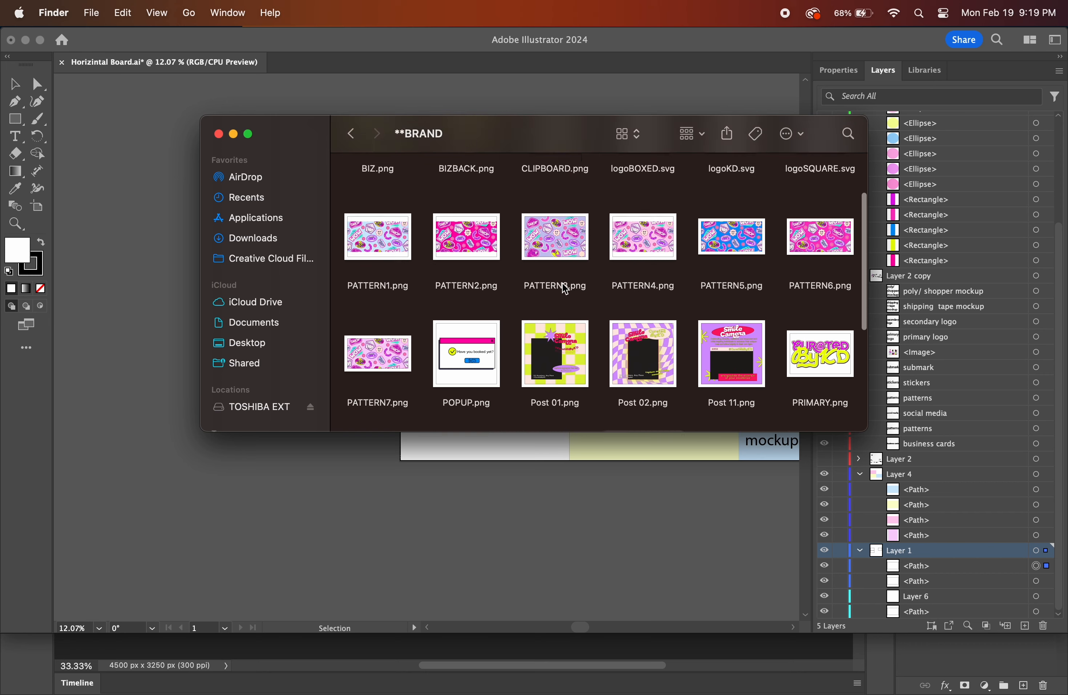
{"action": "left_click_drag", "start_coordinate": [534, 136], "coordinate": [532, 442]}
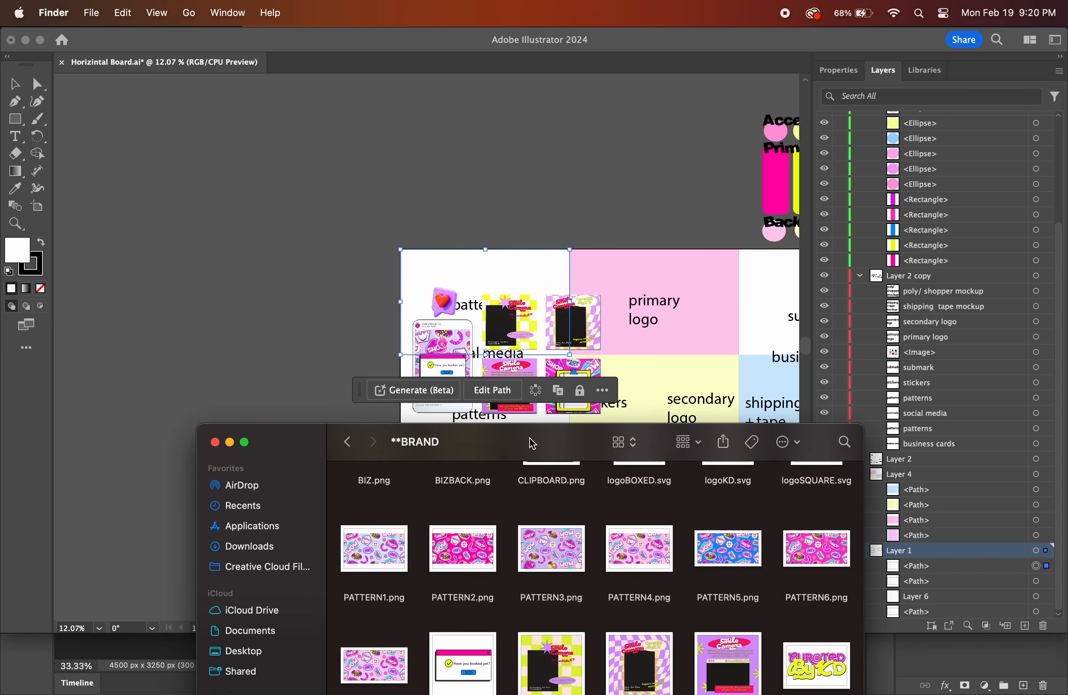
{"action": "left_click_drag", "start_coordinate": [530, 437], "coordinate": [490, 301]}
{"action": "left_click_drag", "start_coordinate": [683, 411], "coordinate": [349, 212]}
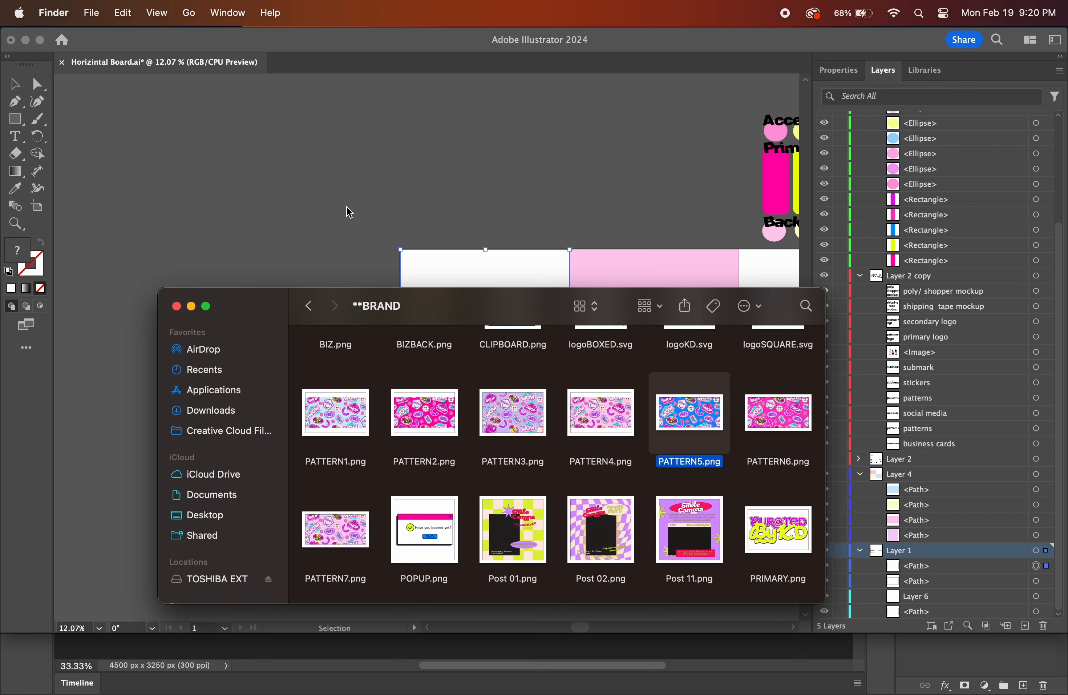
{"action": "scroll", "coordinate": [446, 236], "scroll_direction": "right", "scroll_amount": 3}
{"action": "scroll", "coordinate": [446, 236], "scroll_direction": "down", "scroll_amount": 2}
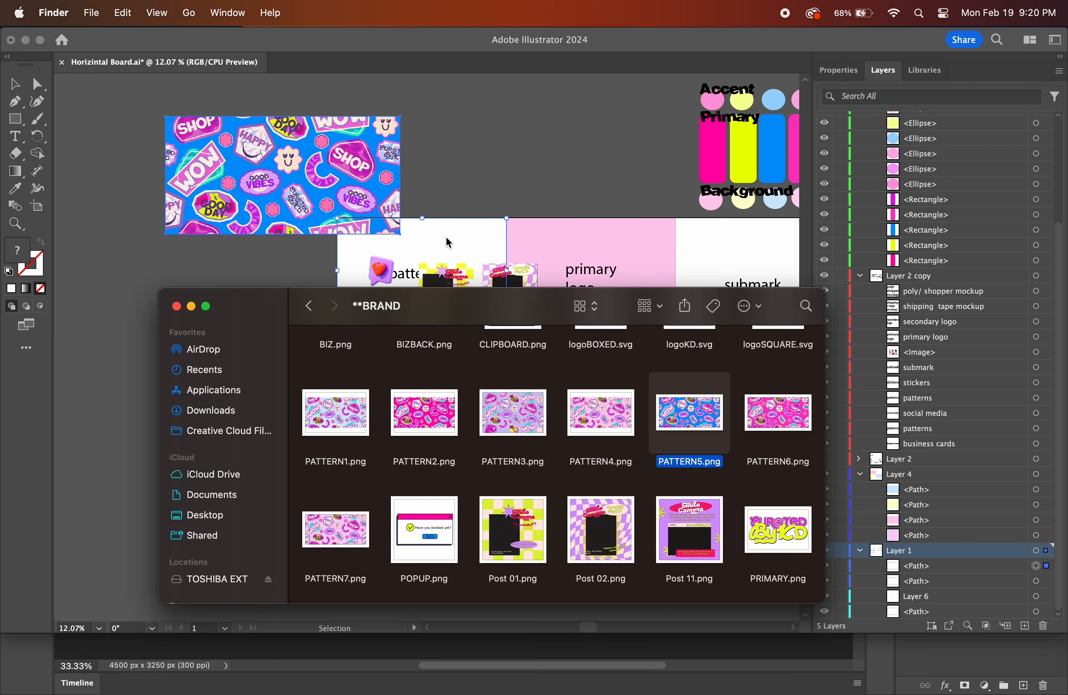
Move the blue sticker pattern over the board's lower-left patterns panel, behind the social media image.
{"action": "left_click_drag", "start_coordinate": [501, 310], "coordinate": [496, 419]}
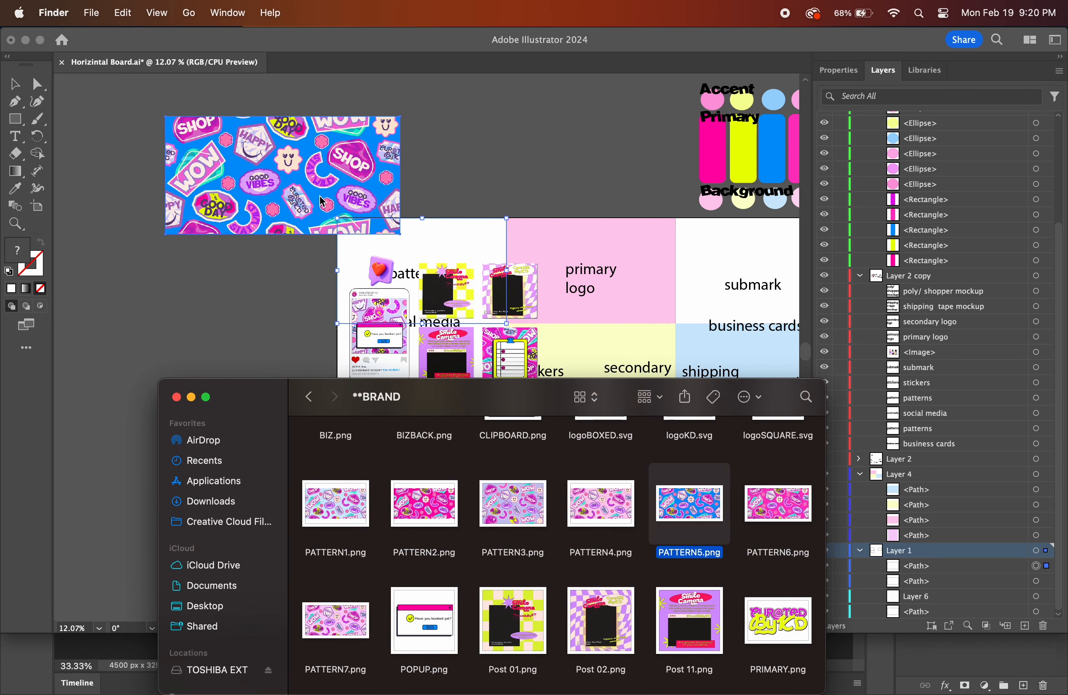
{"action": "left_click", "coordinate": [354, 232]}
{"action": "left_click_drag", "start_coordinate": [383, 180], "coordinate": [468, 250]}
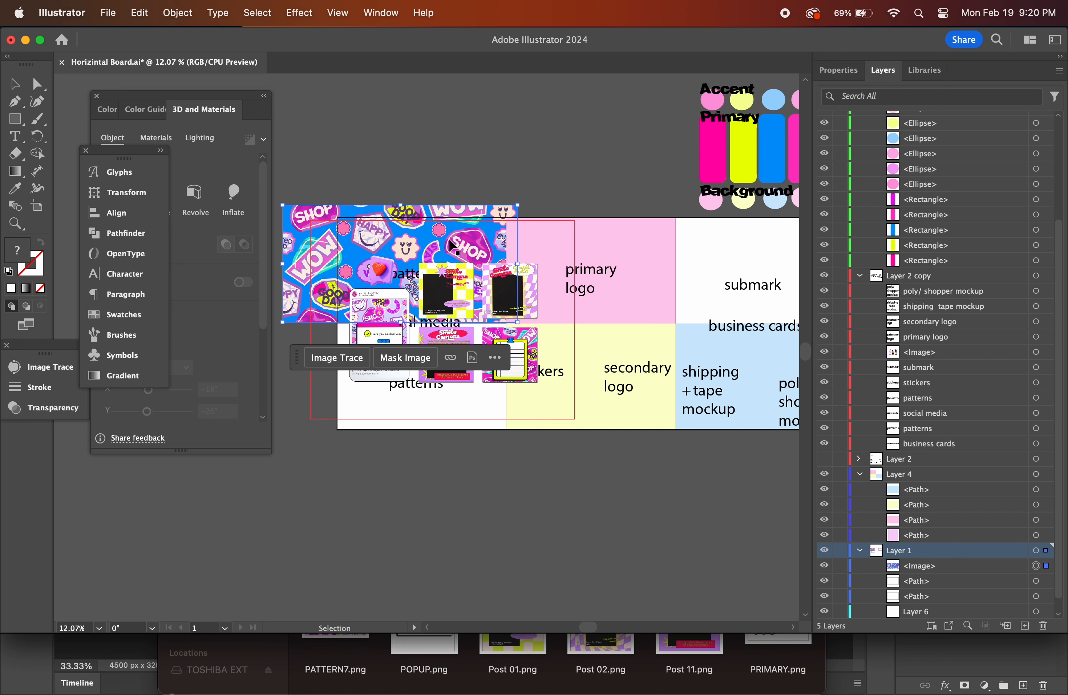
{"action": "left_click", "coordinate": [440, 277]}
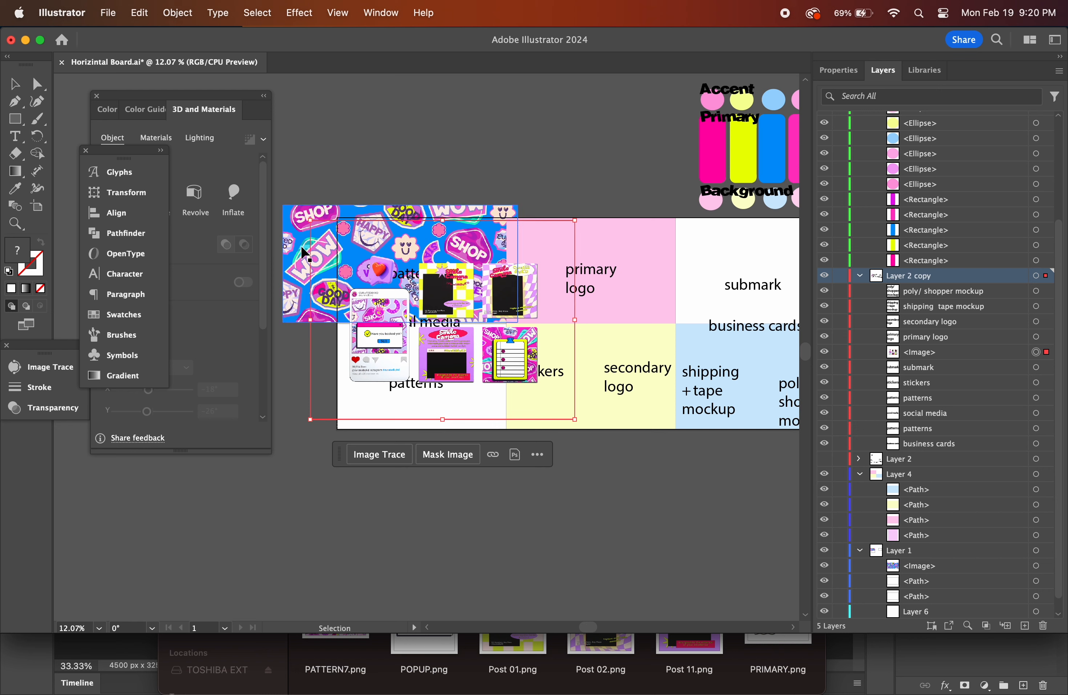
{"action": "left_click", "coordinate": [300, 258]}
{"action": "mouse_move", "coordinate": [299, 259]}
{"action": "left_mouse_down"}
{"action": "mouse_move", "coordinate": [293, 381]}
{"action": "mouse_move", "coordinate": [278, 374]}
{"action": "mouse_move", "coordinate": [292, 364]}
{"action": "left_mouse_up"}
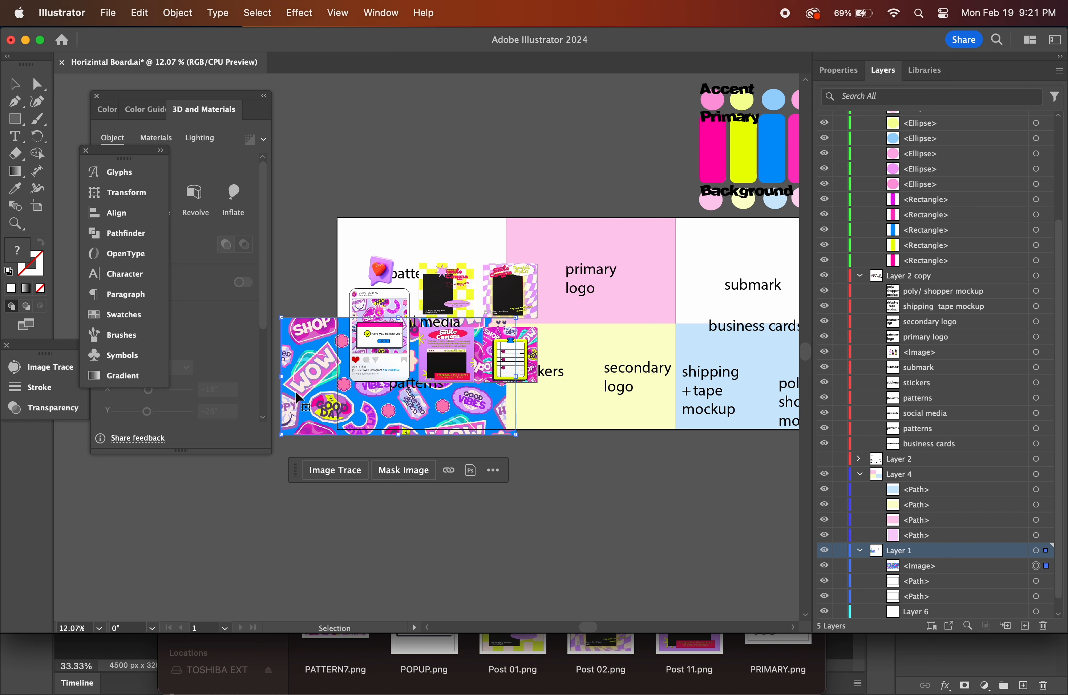
{"action": "mouse_move", "coordinate": [295, 394]}
{"action": "left_mouse_down"}
{"action": "mouse_move", "coordinate": [295, 382]}
{"action": "mouse_move", "coordinate": [298, 409]}
{"action": "mouse_move", "coordinate": [285, 422]}
{"action": "mouse_move", "coordinate": [298, 374]}
{"action": "left_mouse_up"}
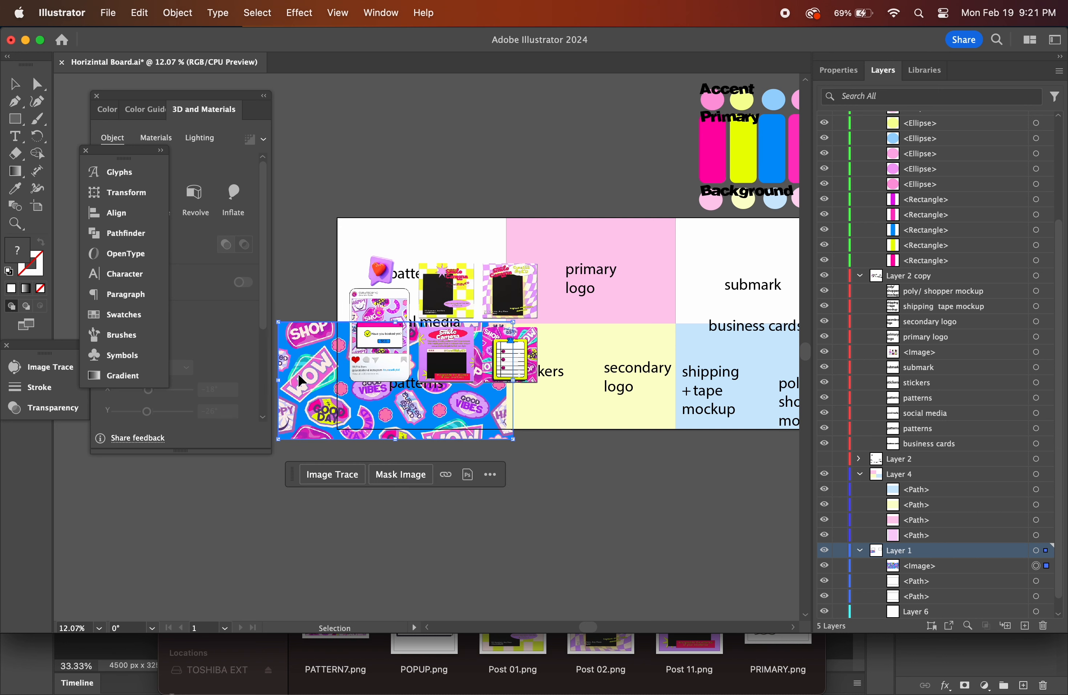
{"action": "left_click", "coordinate": [381, 435], "text": "shift"}
{"action": "right_click", "coordinate": [377, 426]}
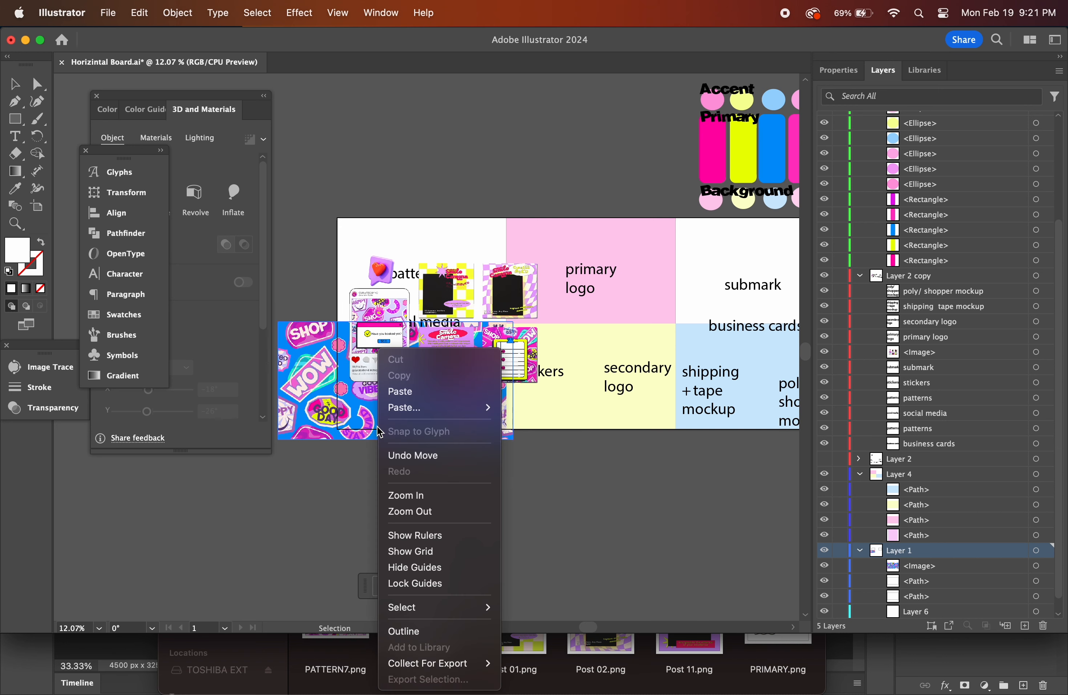
{"action": "left_click", "coordinate": [313, 434]}
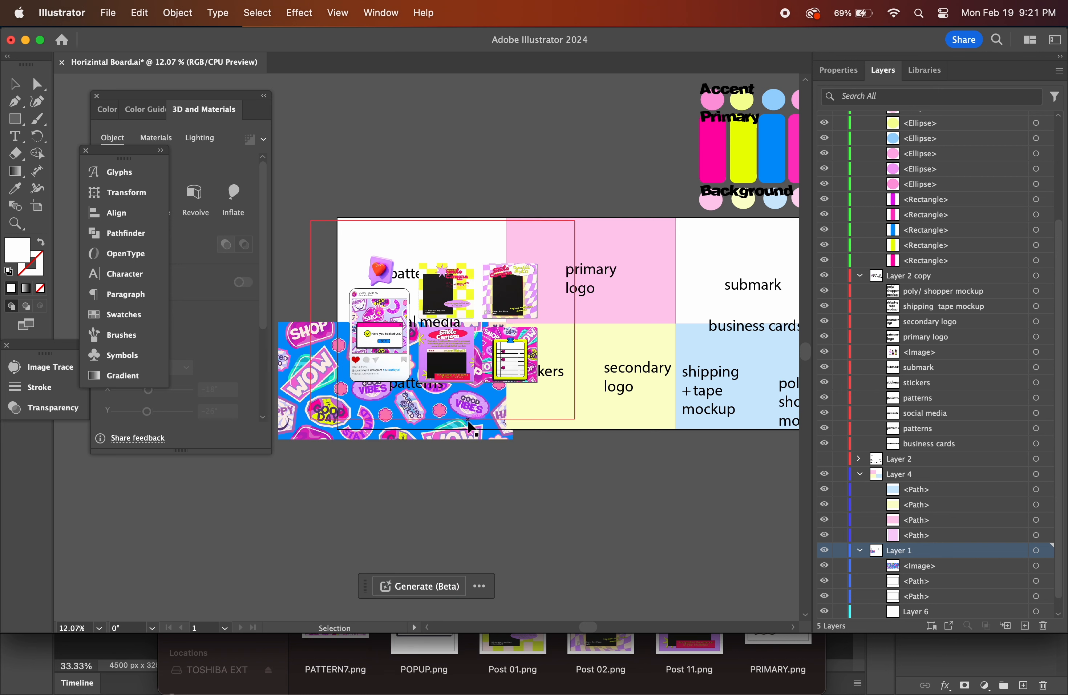
{"action": "left_click", "coordinate": [504, 436]}
{"action": "right_click", "coordinate": [502, 432]}
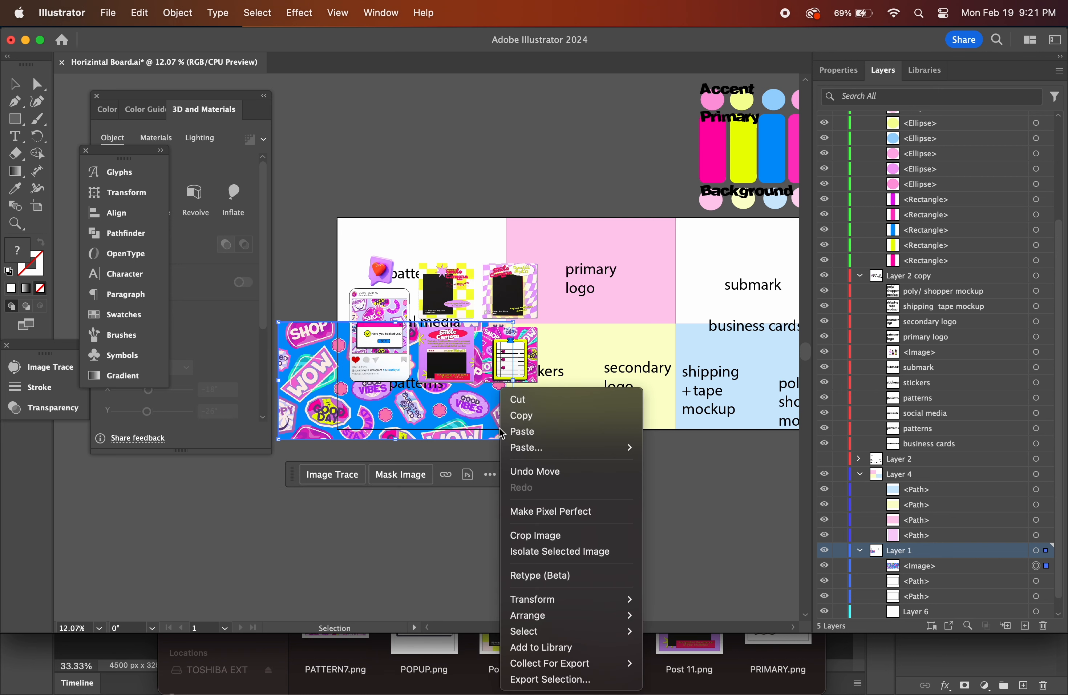
{"action": "mouse_move", "coordinate": [570, 616]}
{"action": "left_click", "coordinate": [661, 607]}
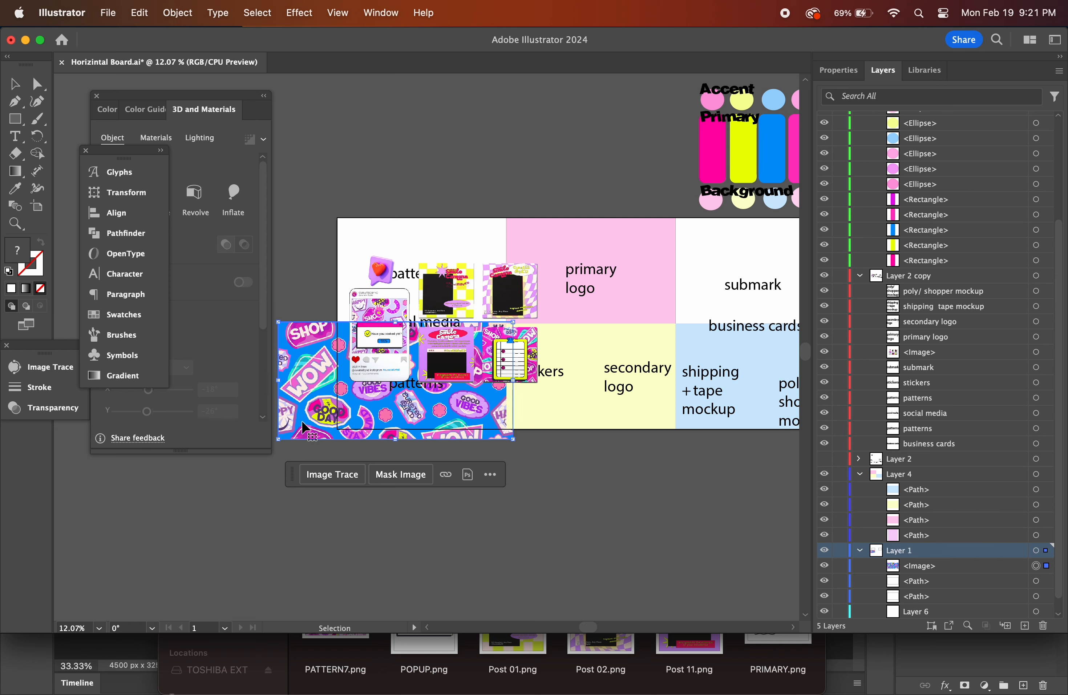
Try deleting the blue sticker pattern, restore it, and undo its shift together with the lower patterns rectangle.
{"action": "key", "text": "Delete"}
{"action": "left_click", "coordinate": [361, 422]}
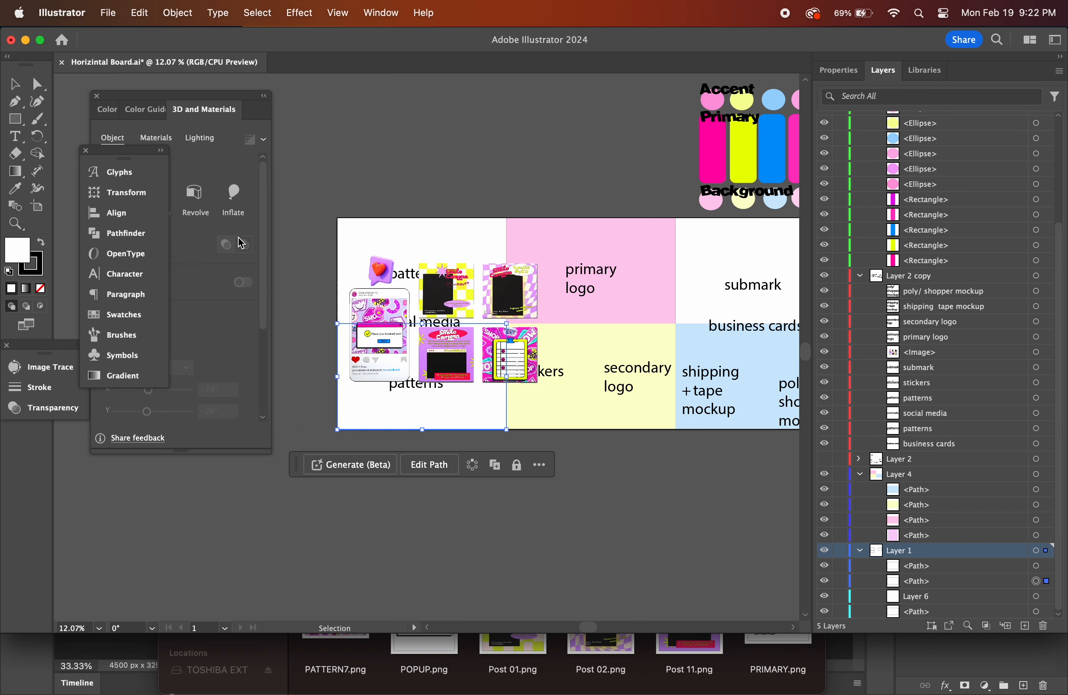
{"action": "key", "text": "super+z"}
{"action": "left_click_drag", "start_coordinate": [313, 394], "coordinate": [289, 445]}
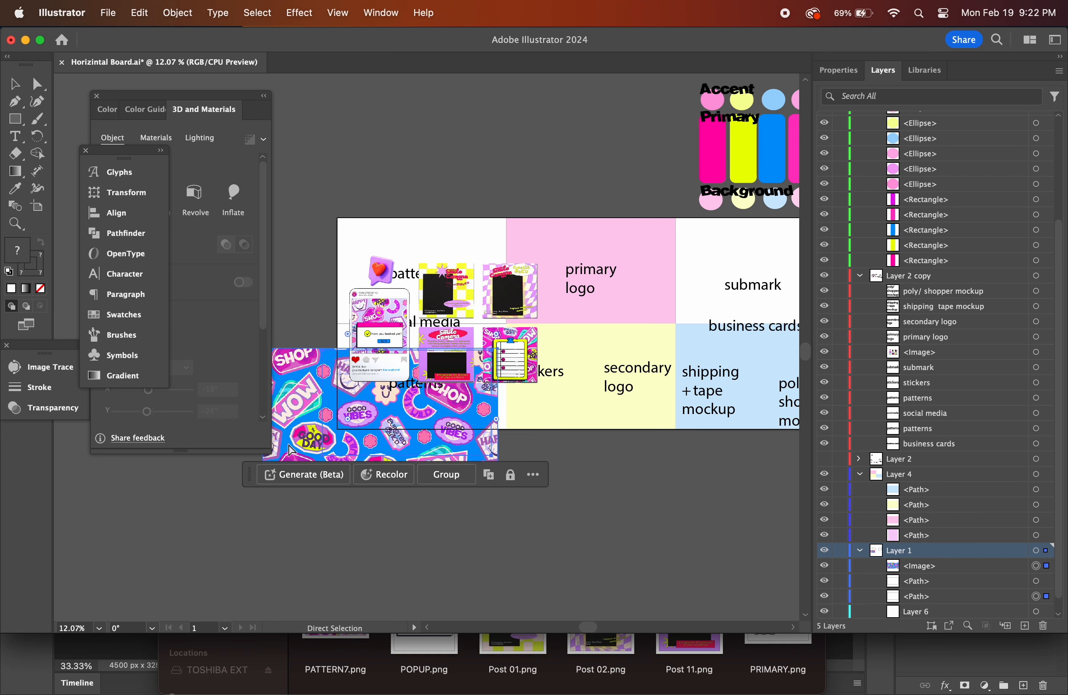
{"action": "key", "text": "super+z"}
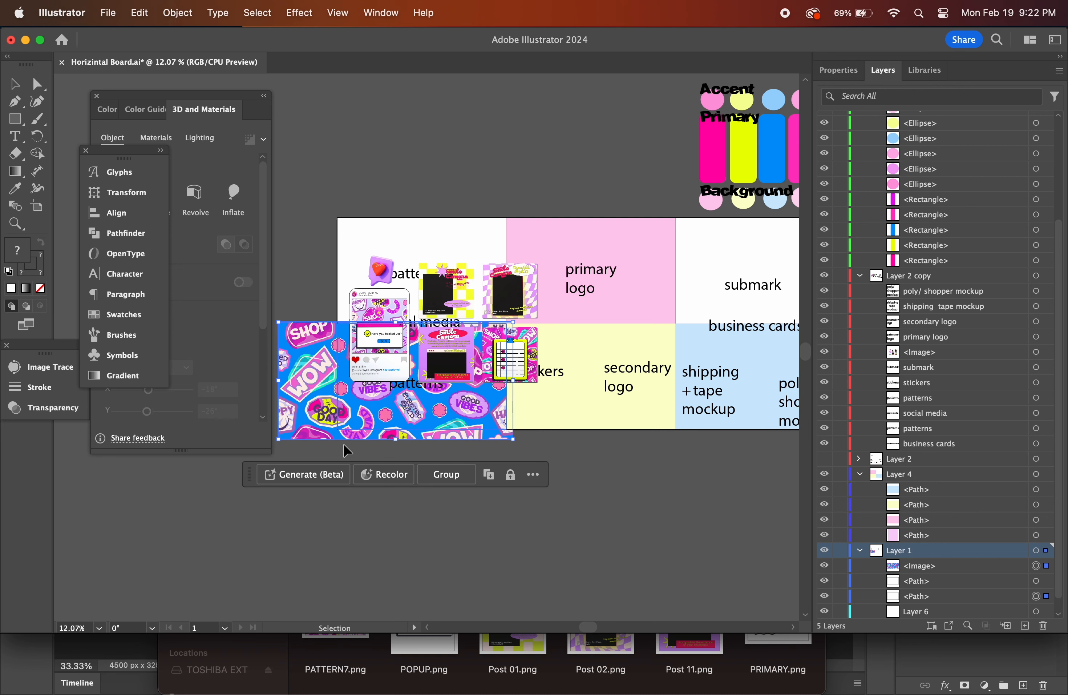
Hide the social media image in Layer 2 copy and shift the blue sticker pattern slightly toward the stickers panel.
{"action": "left_click", "coordinate": [824, 566]}
{"action": "left_click", "coordinate": [825, 566]}
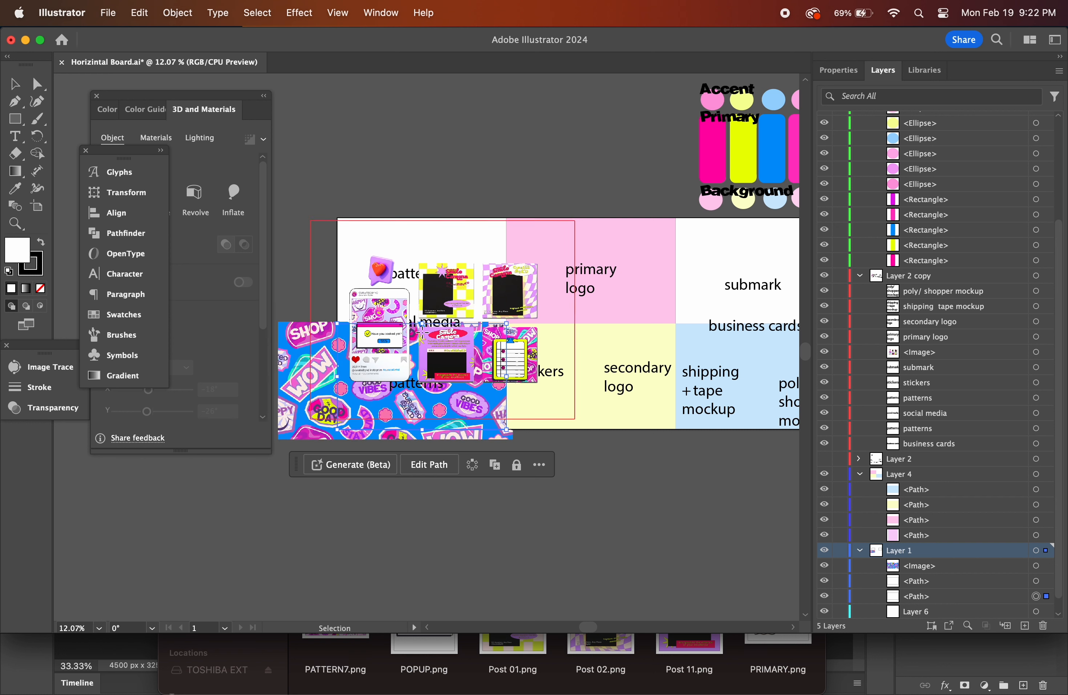
{"action": "left_click", "coordinate": [422, 331]}
{"action": "right_click", "coordinate": [422, 332]}
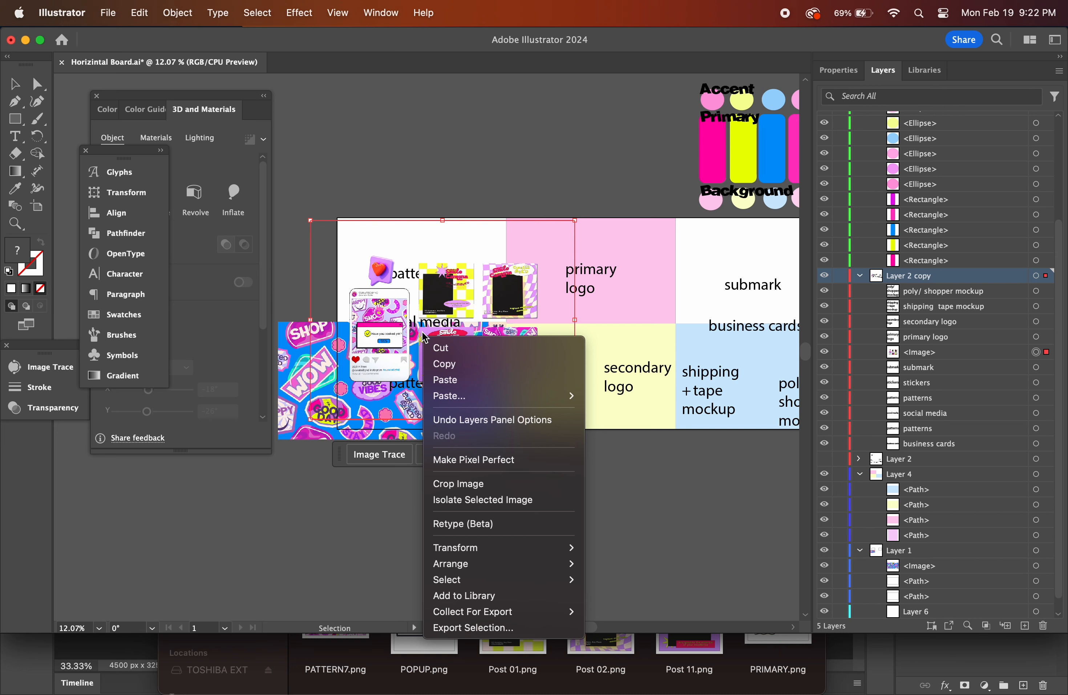
{"action": "left_click", "coordinate": [549, 469]}
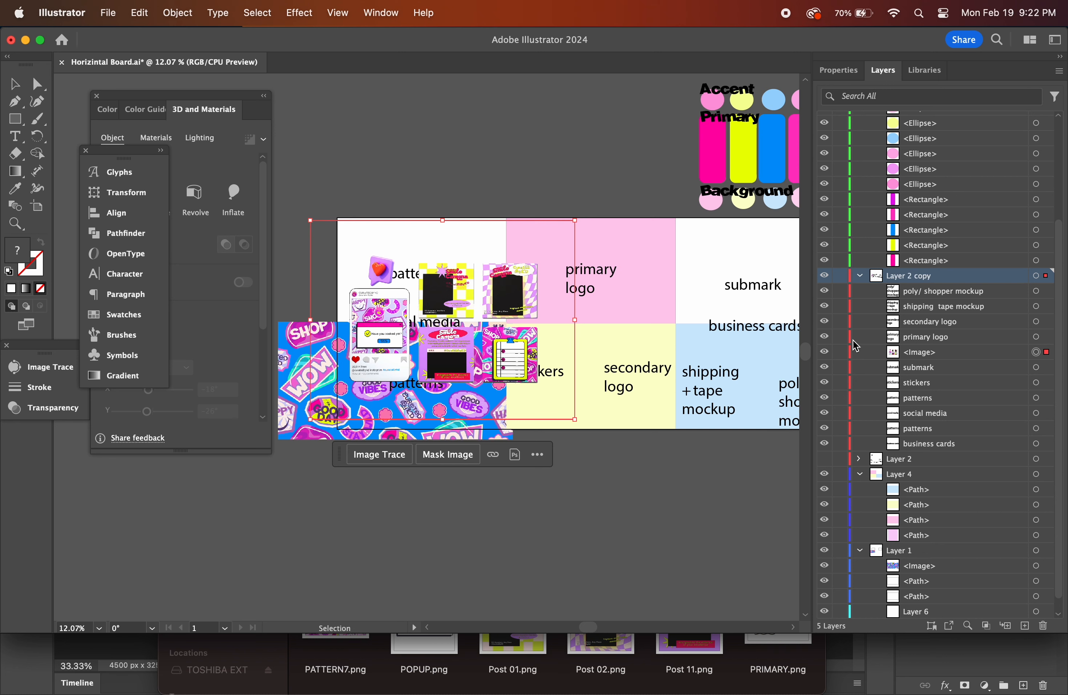
{"action": "scroll", "coordinate": [853, 570], "scroll_direction": "down", "scroll_amount": 1}
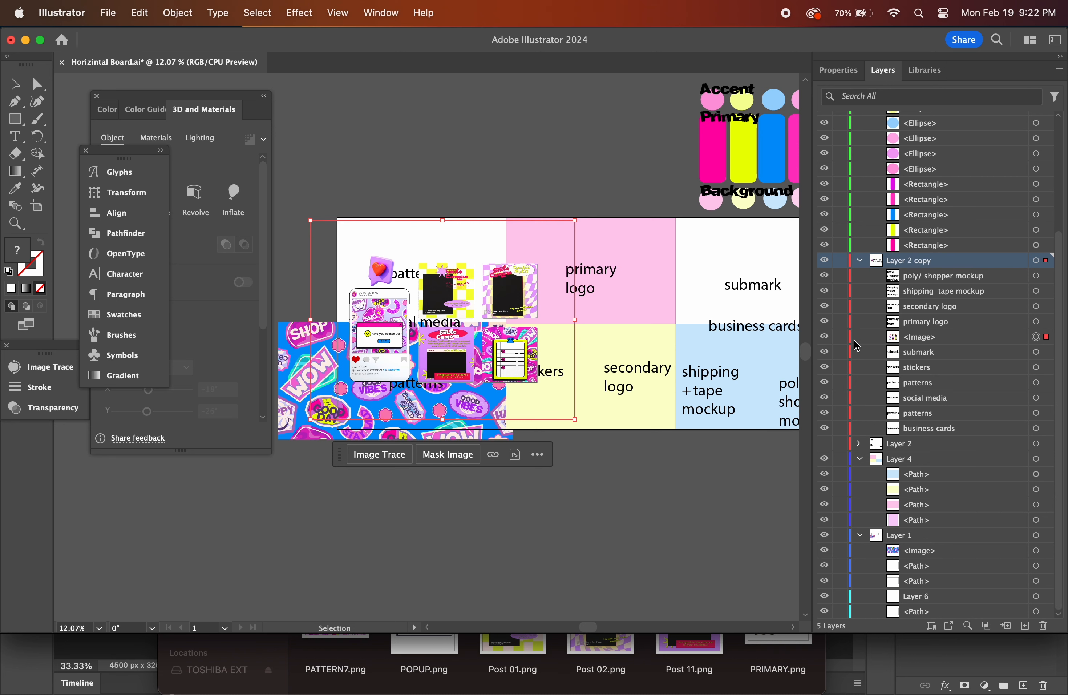
{"action": "left_click", "coordinate": [825, 337]}
{"action": "scroll", "coordinate": [448, 443], "scroll_direction": "up", "scroll_amount": 5}
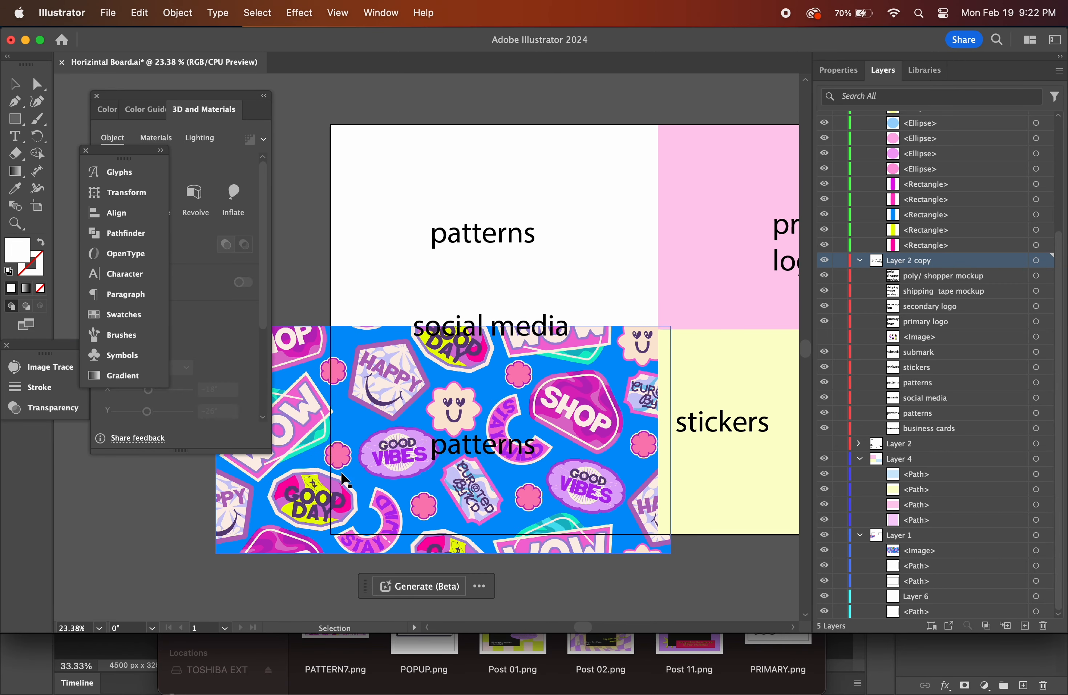
{"action": "left_click_drag", "start_coordinate": [291, 489], "coordinate": [310, 484]}
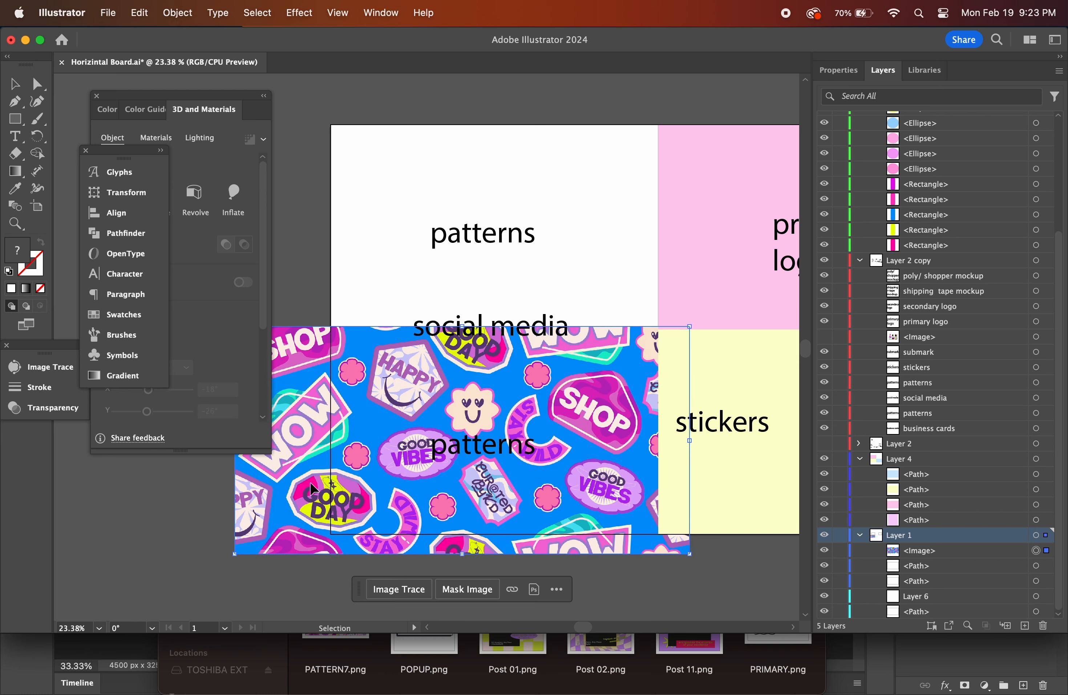
Show the social media image again and delete the blue sticker pattern from Layer 1.
{"action": "left_click", "coordinate": [337, 661]}
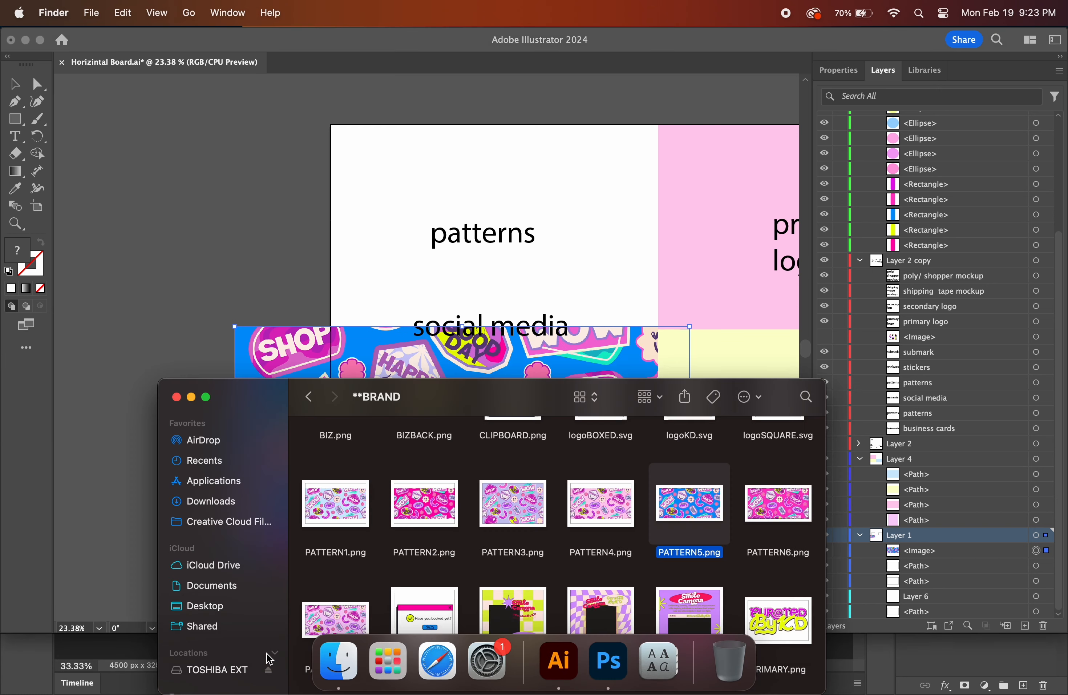
{"action": "scroll", "coordinate": [552, 547], "scroll_direction": "up", "scroll_amount": 3}
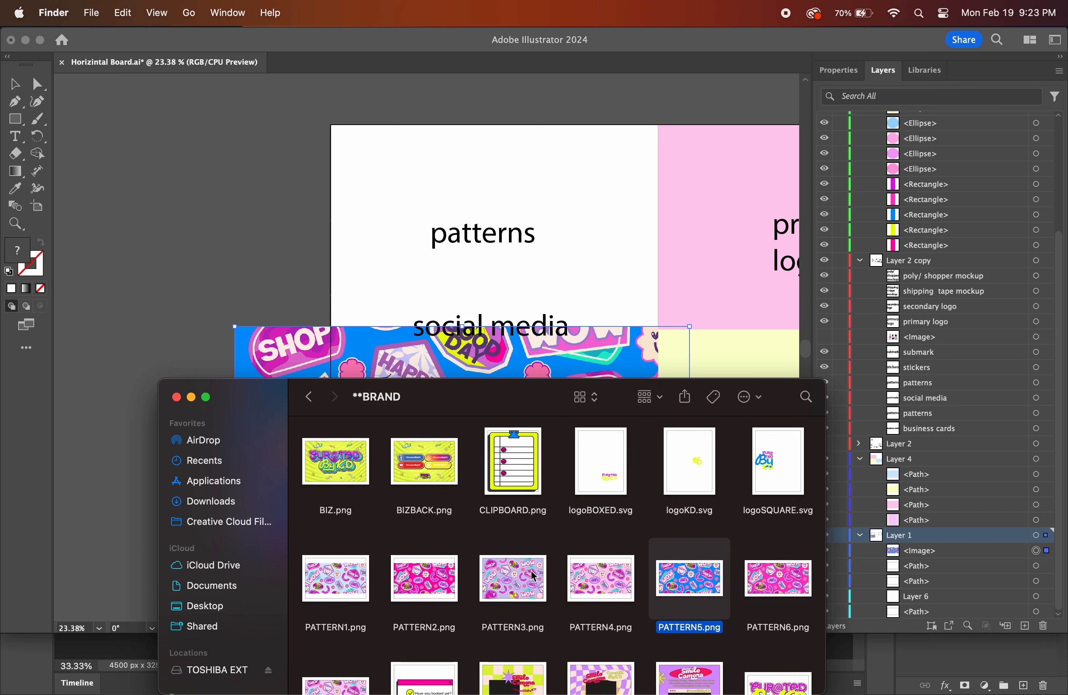
{"action": "left_click", "coordinate": [825, 342]}
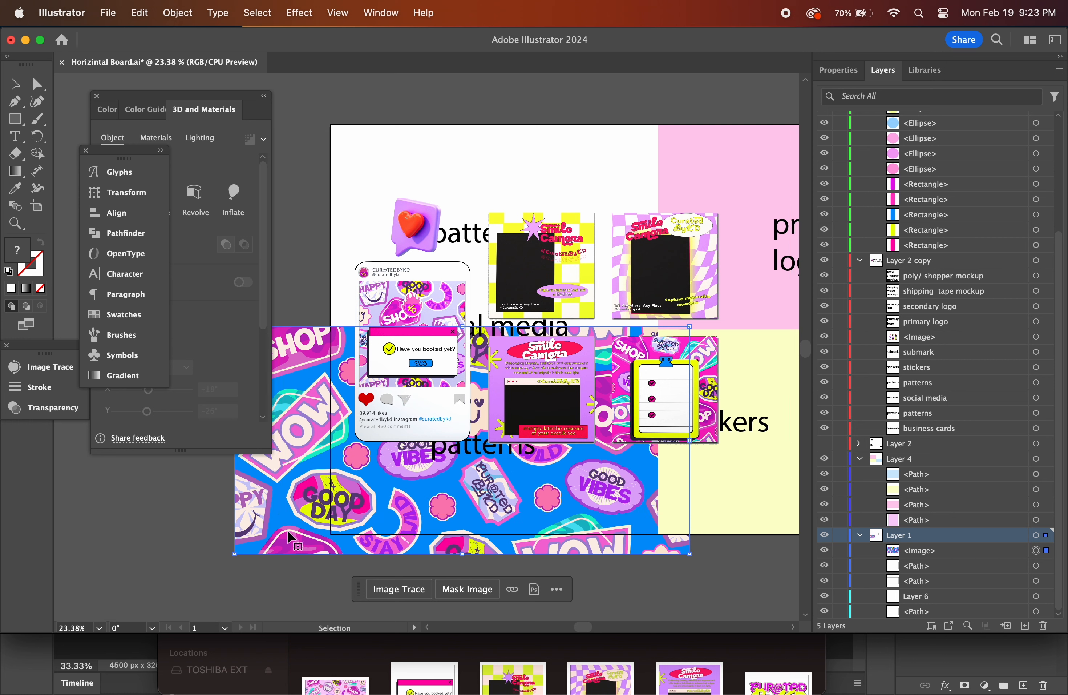
{"action": "key", "text": "Delete"}
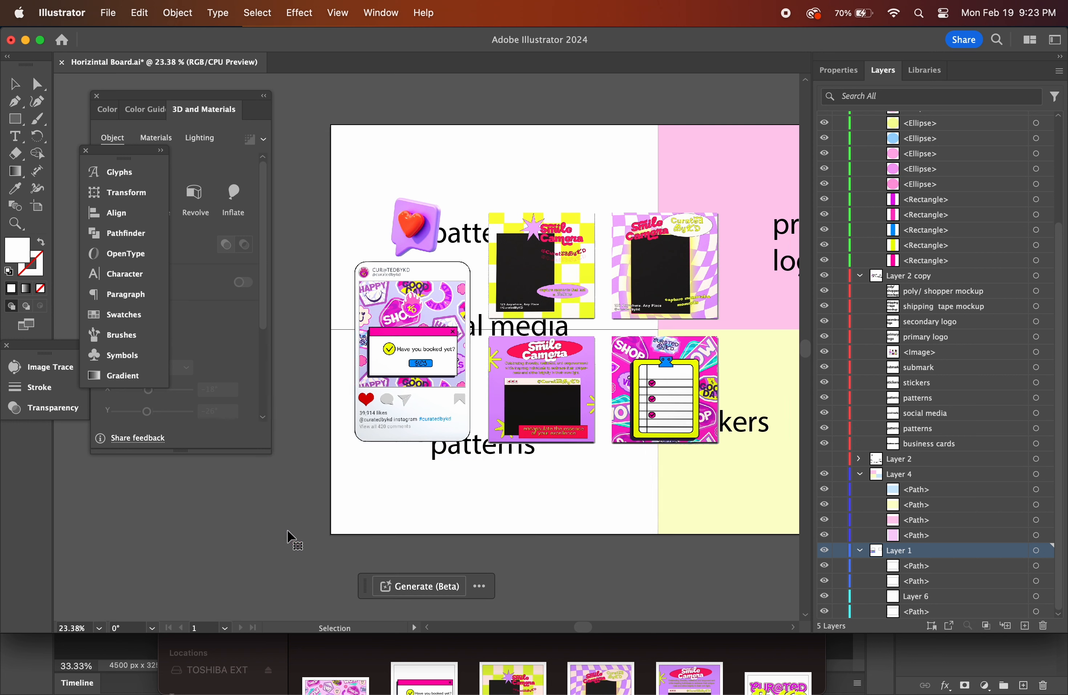
Place PATTERN4.png and PATTERN1.png from the **BRAND folder into Layer 1 beside the patterns panels.
{"action": "left_click", "coordinate": [341, 656]}
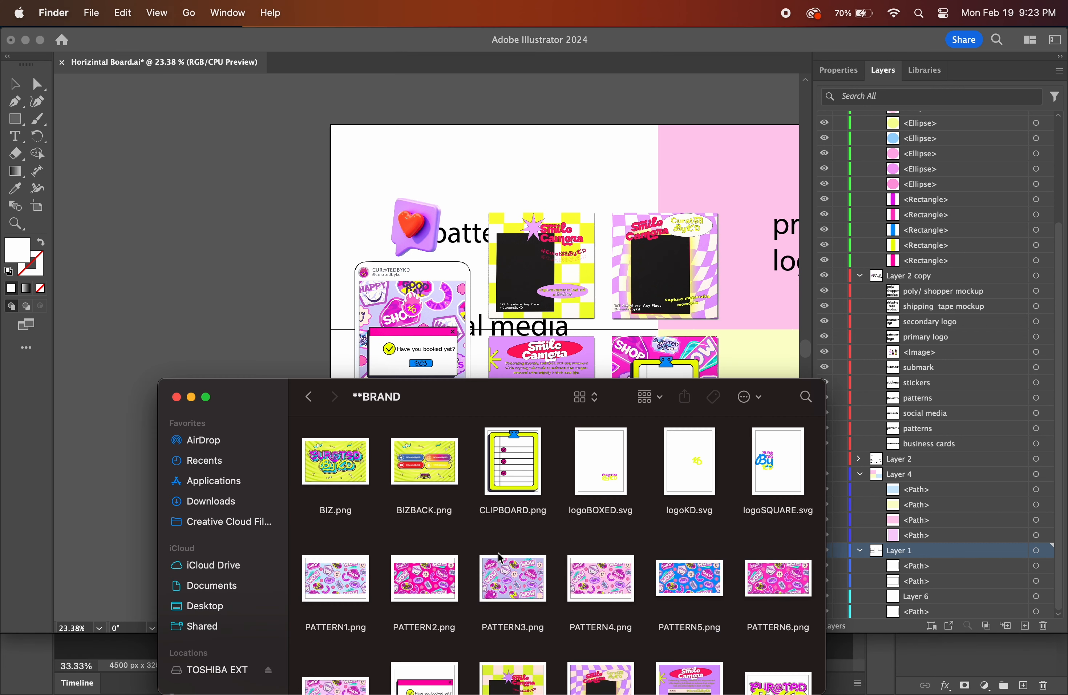
{"action": "left_click_drag", "start_coordinate": [600, 574], "coordinate": [230, 262]}
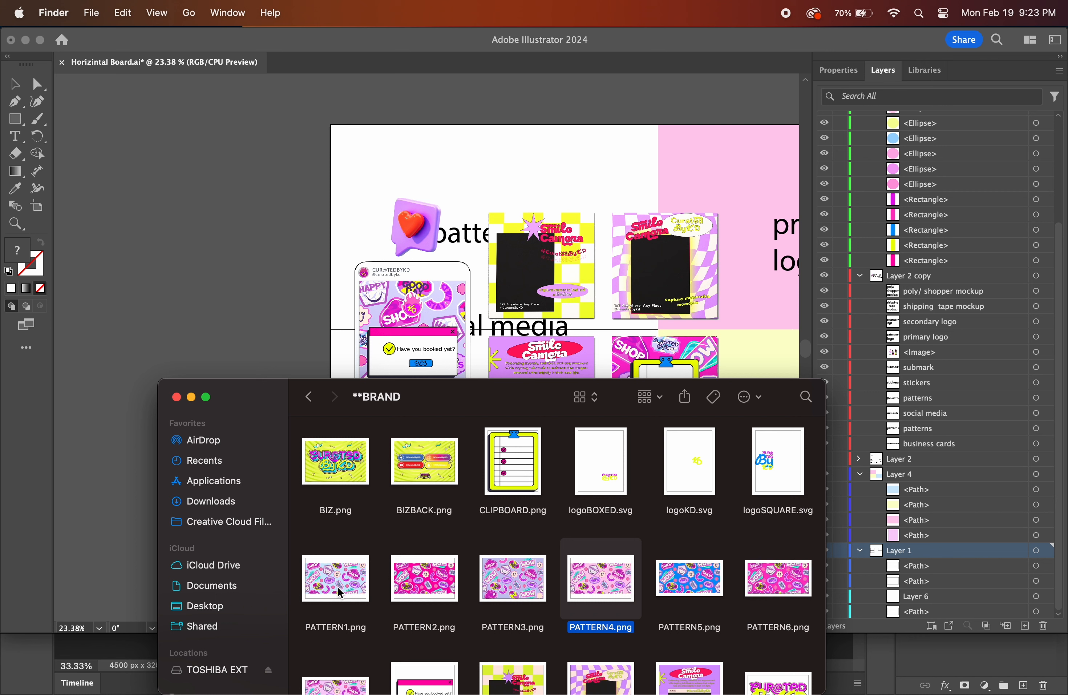
{"action": "left_click_drag", "start_coordinate": [338, 588], "coordinate": [255, 279]}
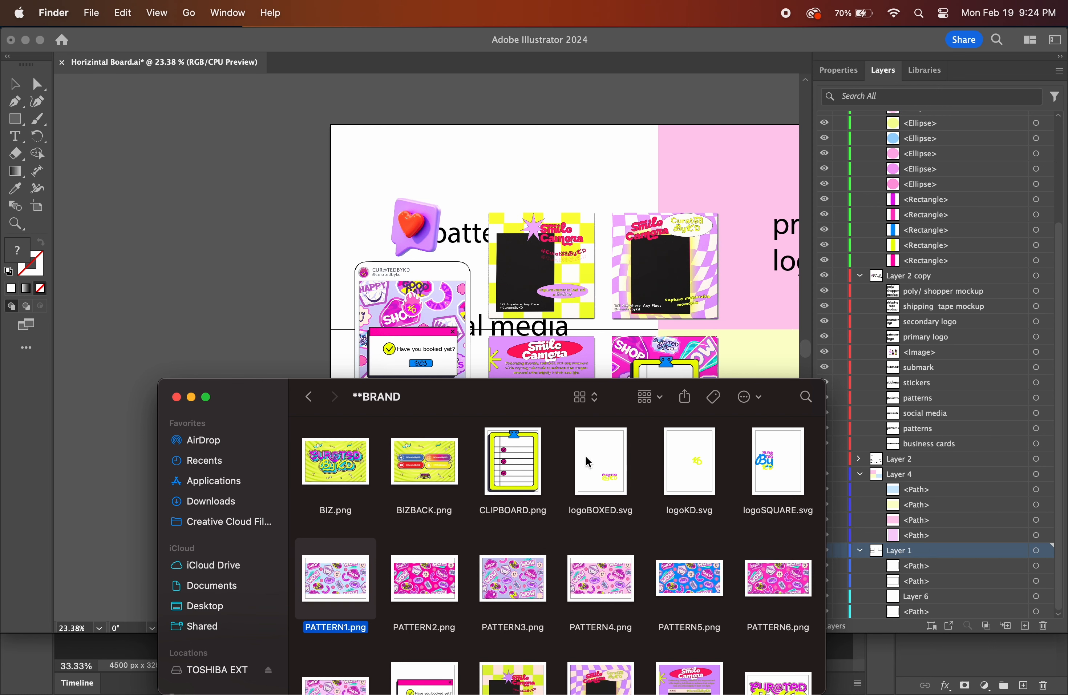
{"action": "left_click_drag", "start_coordinate": [396, 396], "coordinate": [289, 322]}
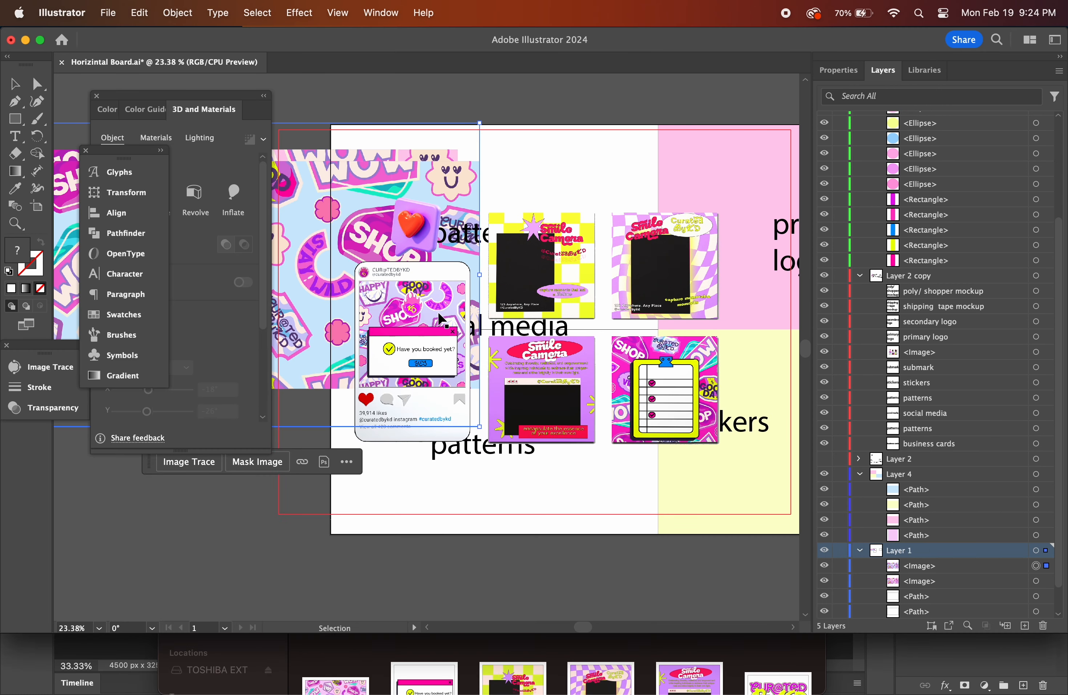
Move the light blue pattern down below the pink one and shift the pink pattern over the upper patterns panel.
{"action": "scroll", "coordinate": [443, 319], "scroll_direction": "left", "scroll_amount": 10}
{"action": "left_click_drag", "start_coordinate": [439, 312], "coordinate": [416, 410]}
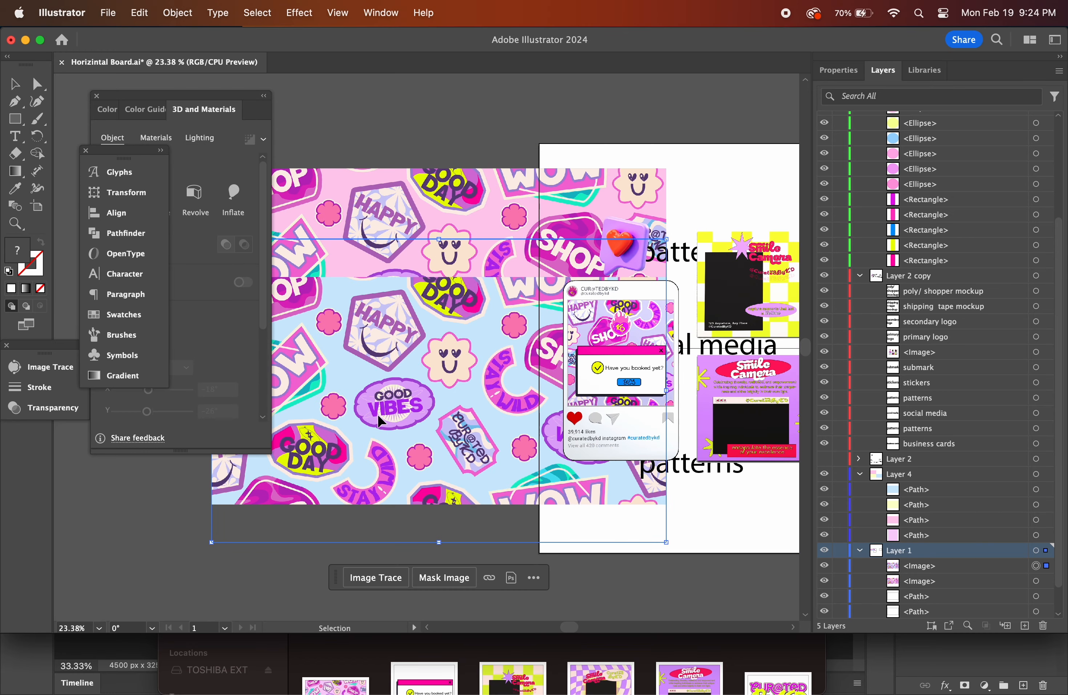
{"action": "scroll", "coordinate": [437, 216], "scroll_direction": "right", "scroll_amount": 5}
{"action": "scroll", "coordinate": [438, 217], "scroll_direction": "up", "scroll_amount": 2}
{"action": "left_click", "coordinate": [437, 216]}
{"action": "left_click_drag", "start_coordinate": [410, 222], "coordinate": [594, 217]}
{"action": "left_click", "coordinate": [581, 203]}
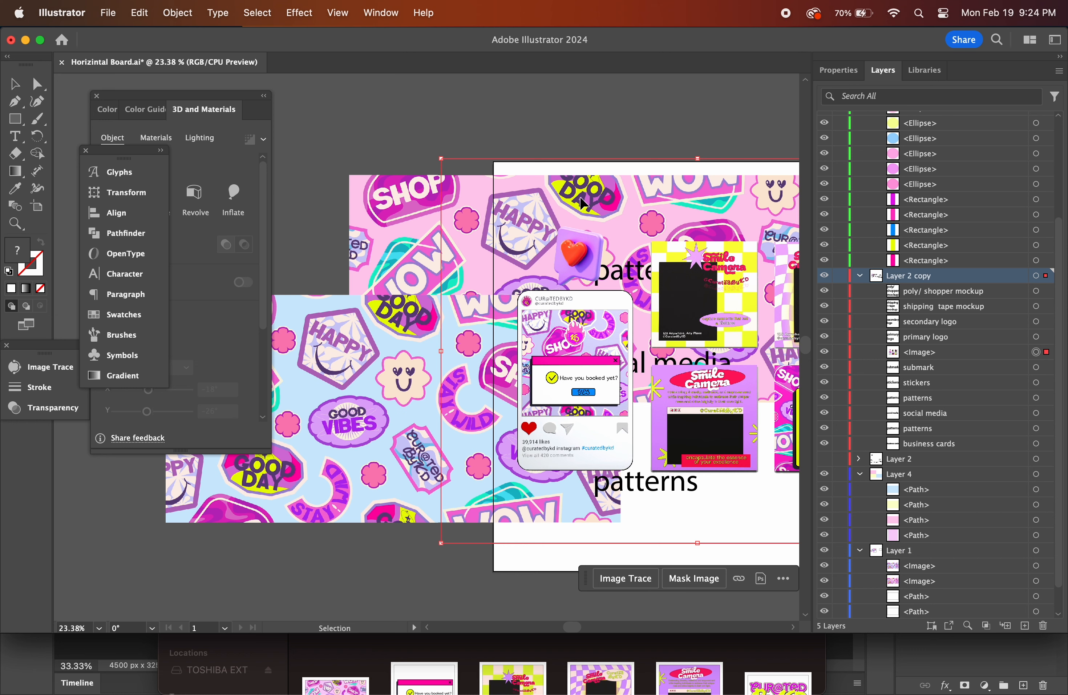
Fit the pink and light blue patterns over the upper and lower patterns panels, flush with the panels' inner edge.
{"action": "left_click_drag", "start_coordinate": [394, 215], "coordinate": [394, 207]}
{"action": "left_click_drag", "start_coordinate": [388, 475], "coordinate": [540, 530]}
{"action": "scroll", "coordinate": [539, 530], "scroll_direction": "right", "scroll_amount": 5}
{"action": "left_click_drag", "start_coordinate": [307, 554], "coordinate": [318, 554]}
{"action": "left_click", "coordinate": [301, 235]}
{"action": "left_click_drag", "start_coordinate": [300, 235], "coordinate": [313, 225]}
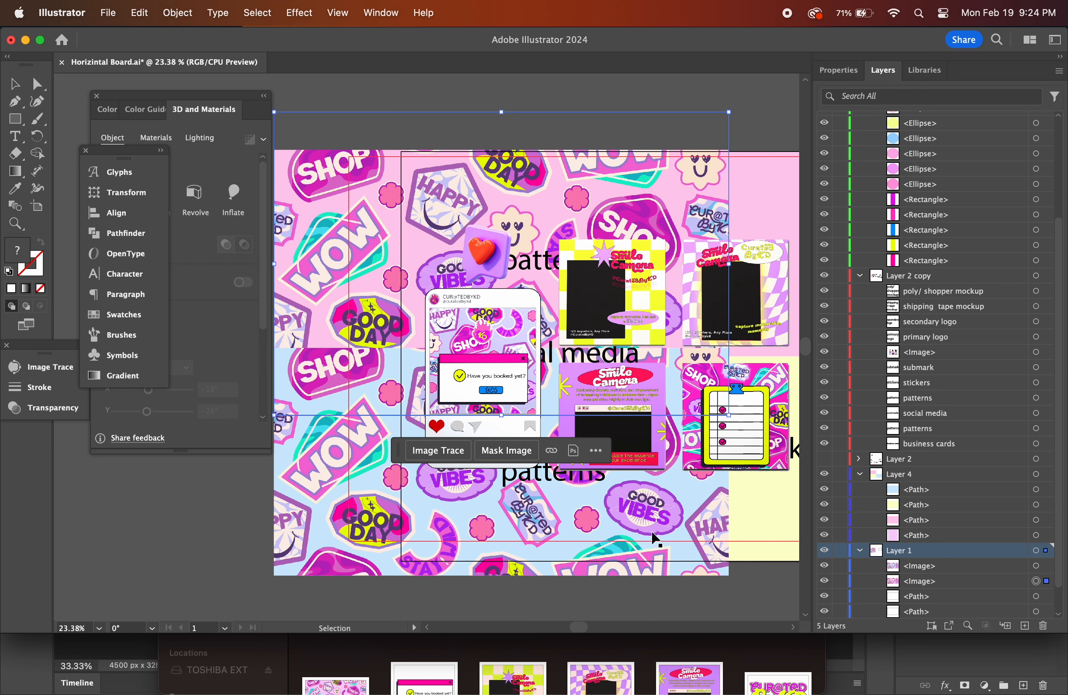
Change the fill of the yellow stickers and secondary logo panel to white, FFFFFF.
{"action": "scroll", "coordinate": [776, 596], "scroll_direction": "right", "scroll_amount": 2}
{"action": "scroll", "coordinate": [775, 596], "scroll_direction": "right", "scroll_amount": 10}
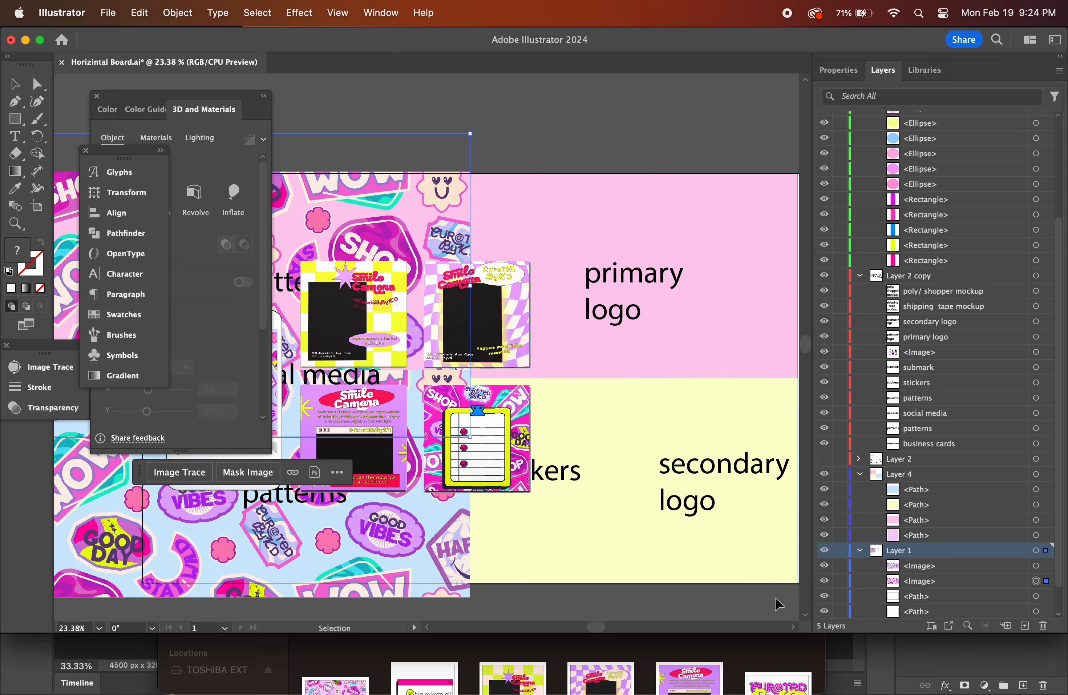
{"action": "left_click", "coordinate": [659, 514]}
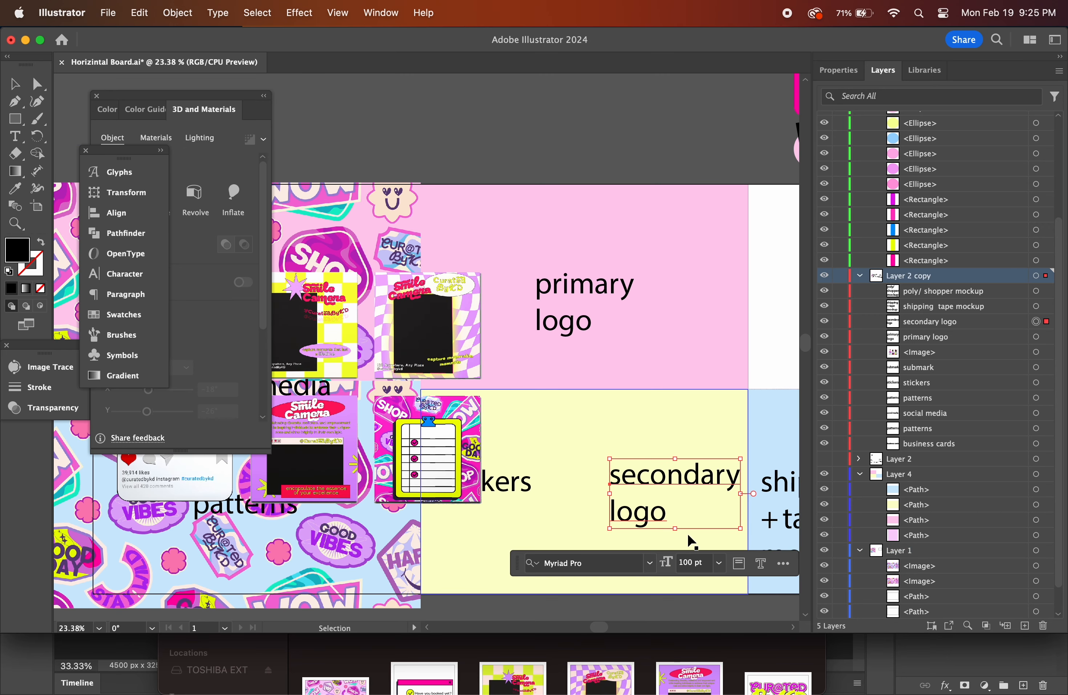
{"action": "left_click", "coordinate": [564, 519]}
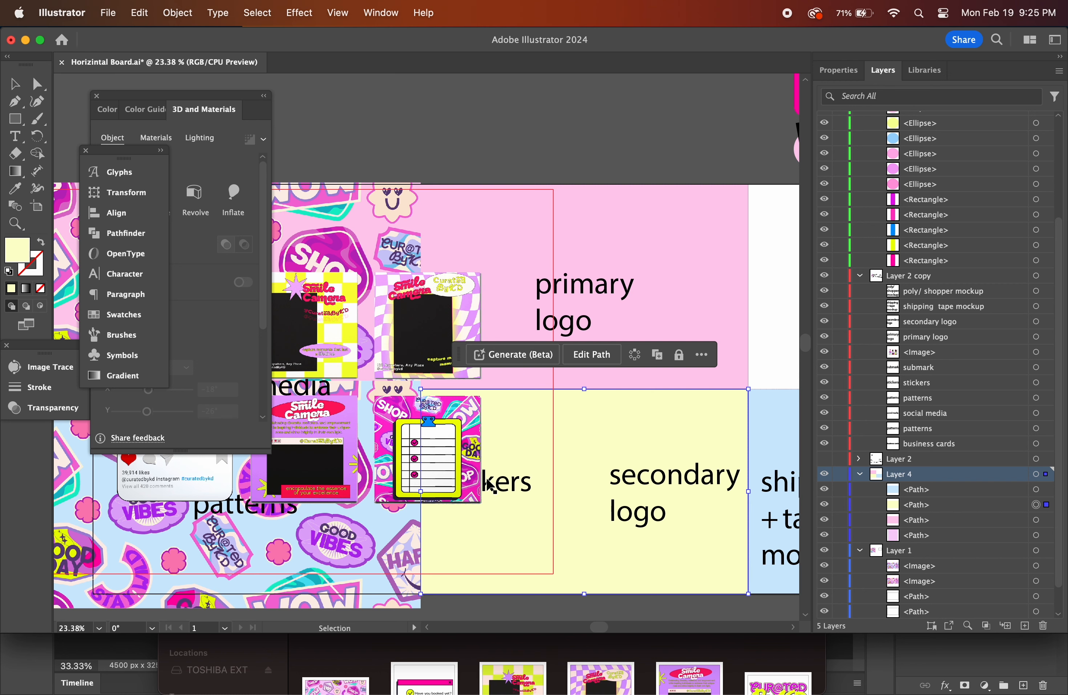
{"action": "double_click", "coordinate": [20, 256]}
{"action": "type", "text": "EFEFEF"}
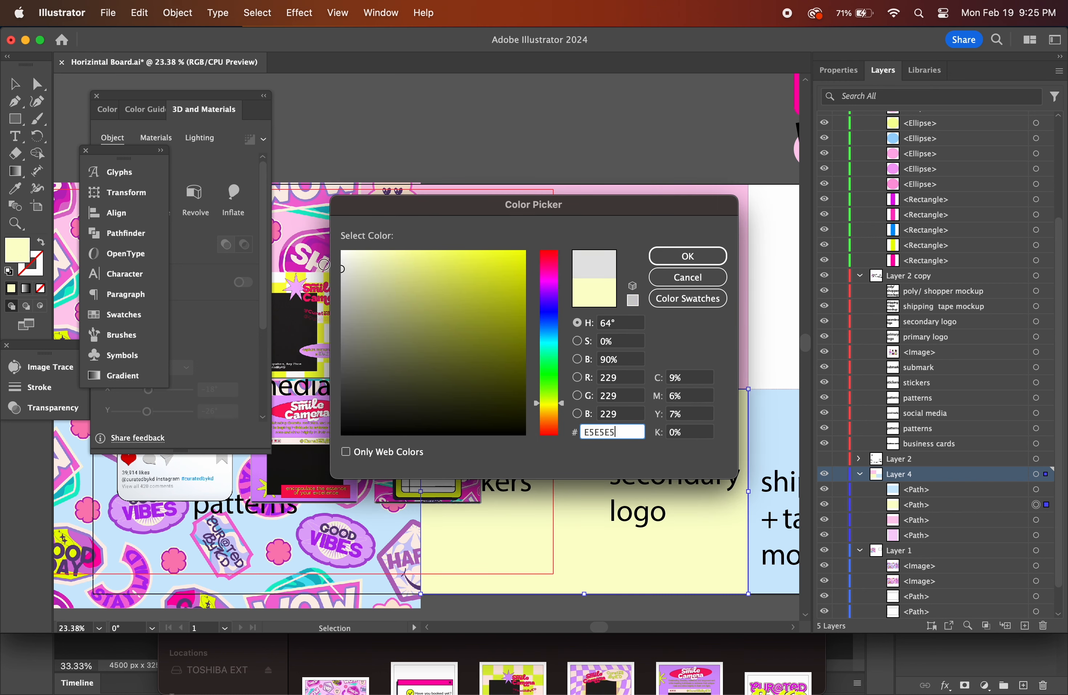
{"action": "left_click_drag", "start_coordinate": [344, 246], "coordinate": [330, 222]}
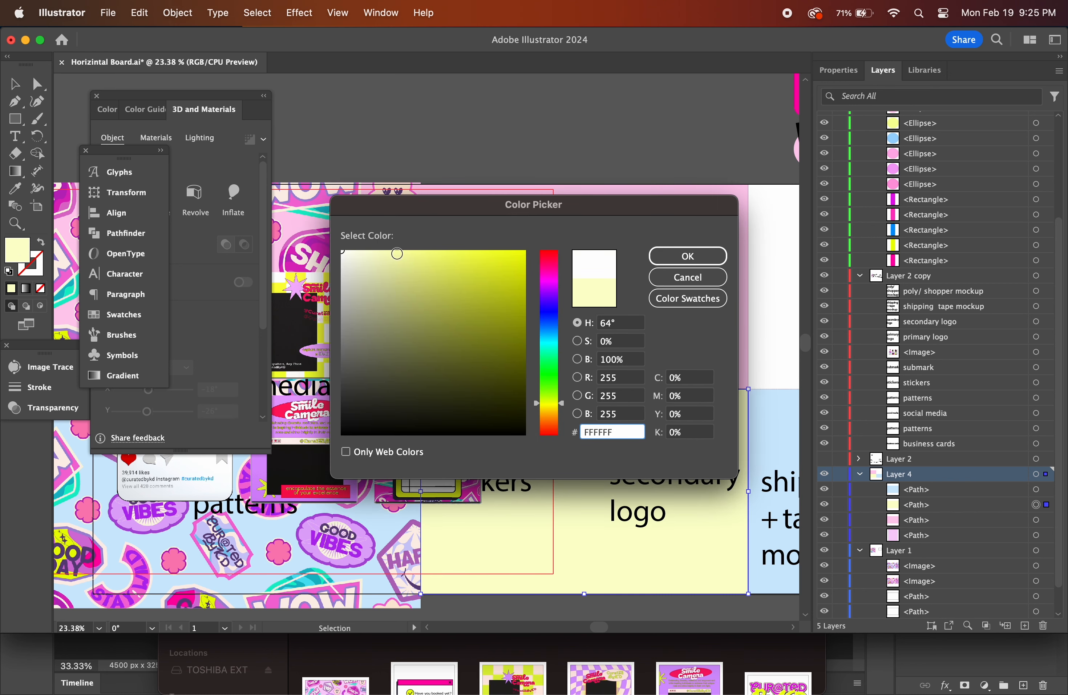
{"action": "left_click", "coordinate": [680, 255]}
Change the fill of the pink primary logo panel to white, FFFFFF.
{"action": "left_click", "coordinate": [682, 270]}
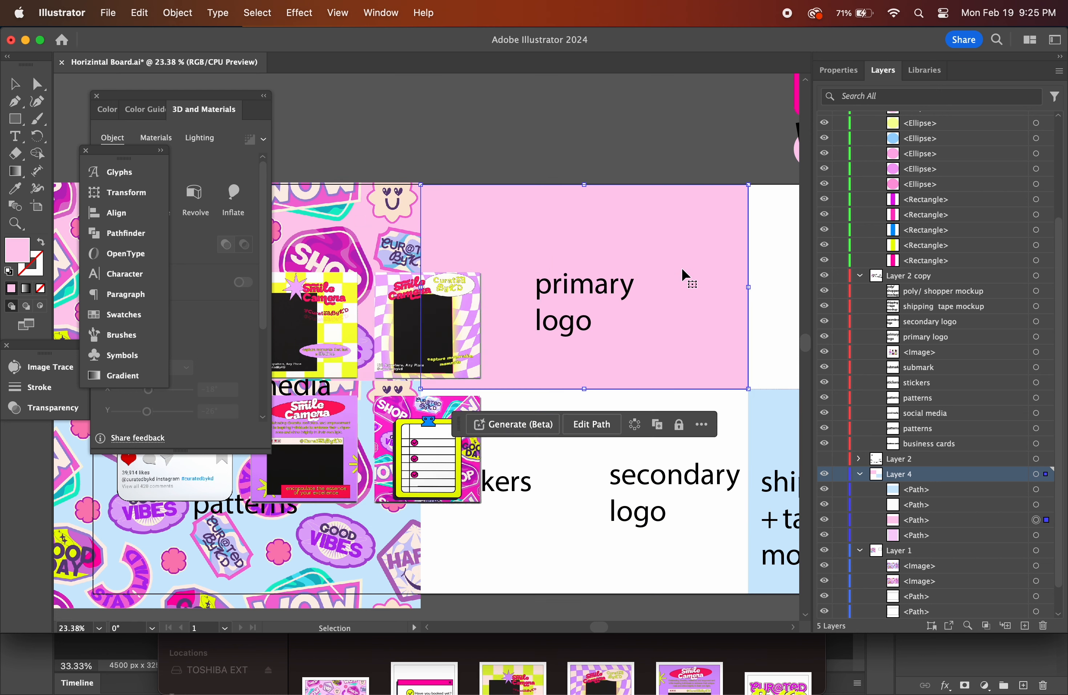
{"action": "double_click", "coordinate": [17, 250]}
{"action": "left_click_drag", "start_coordinate": [373, 357], "coordinate": [318, 235]}
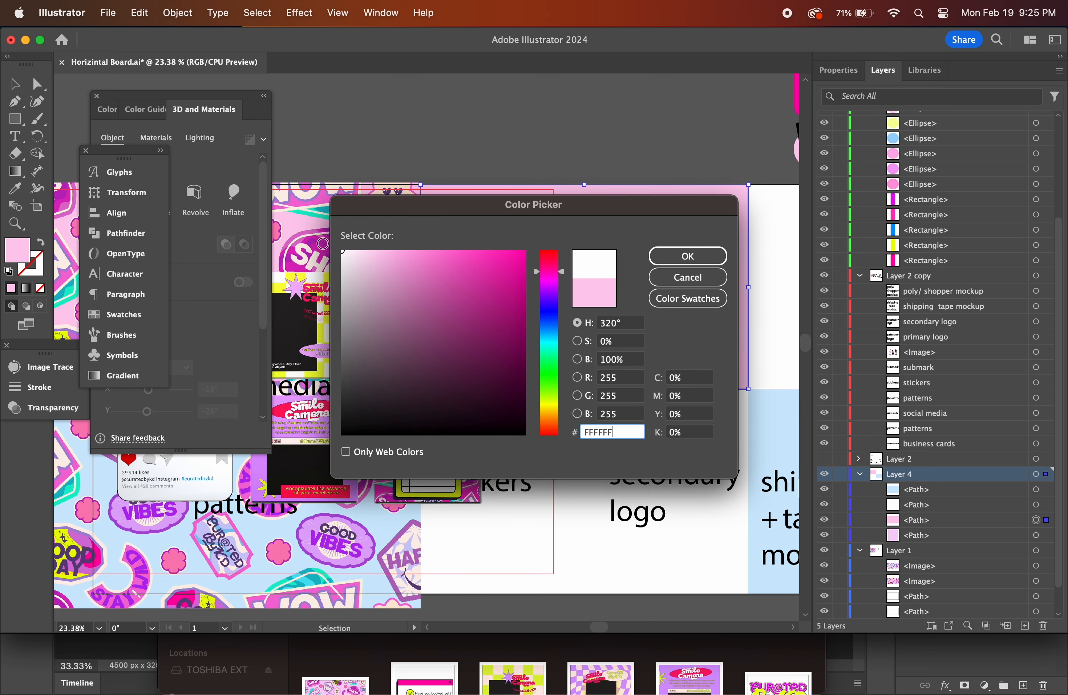
{"action": "left_click", "coordinate": [688, 255]}
Place PRIMARY.png from the **BRAND folder on the primary logo panel in Layer 4.
{"action": "mouse_move", "coordinate": [387, 656]}
{"action": "left_click", "coordinate": [341, 657]}
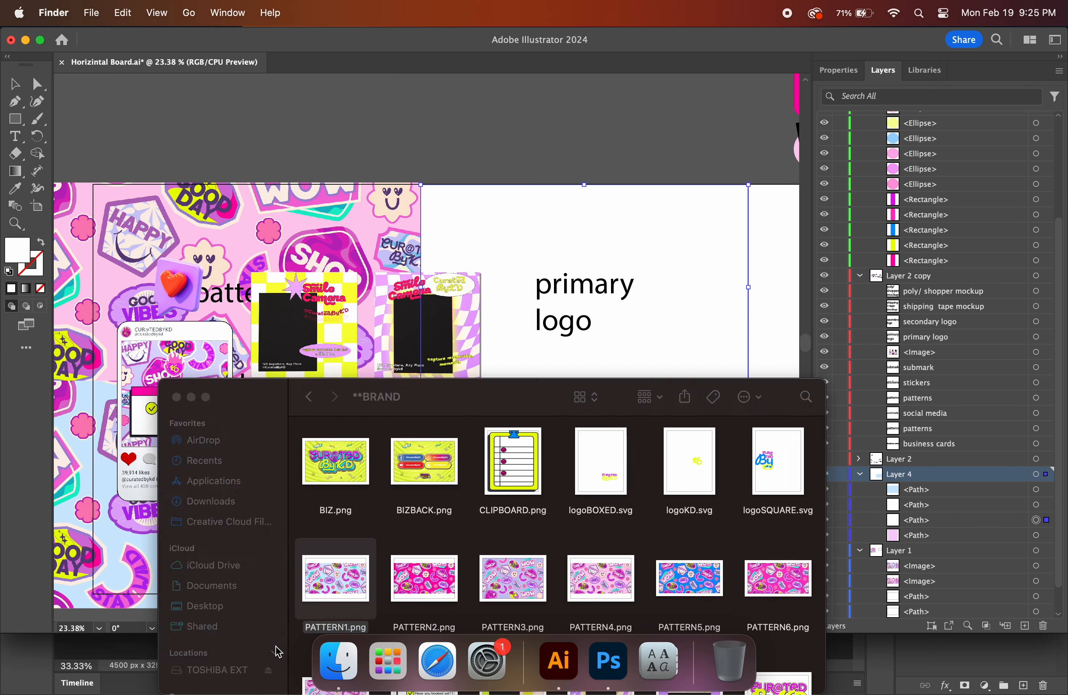
{"action": "scroll", "coordinate": [612, 508], "scroll_direction": "down", "scroll_amount": 5}
{"action": "scroll", "coordinate": [614, 576], "scroll_direction": "up", "scroll_amount": 3}
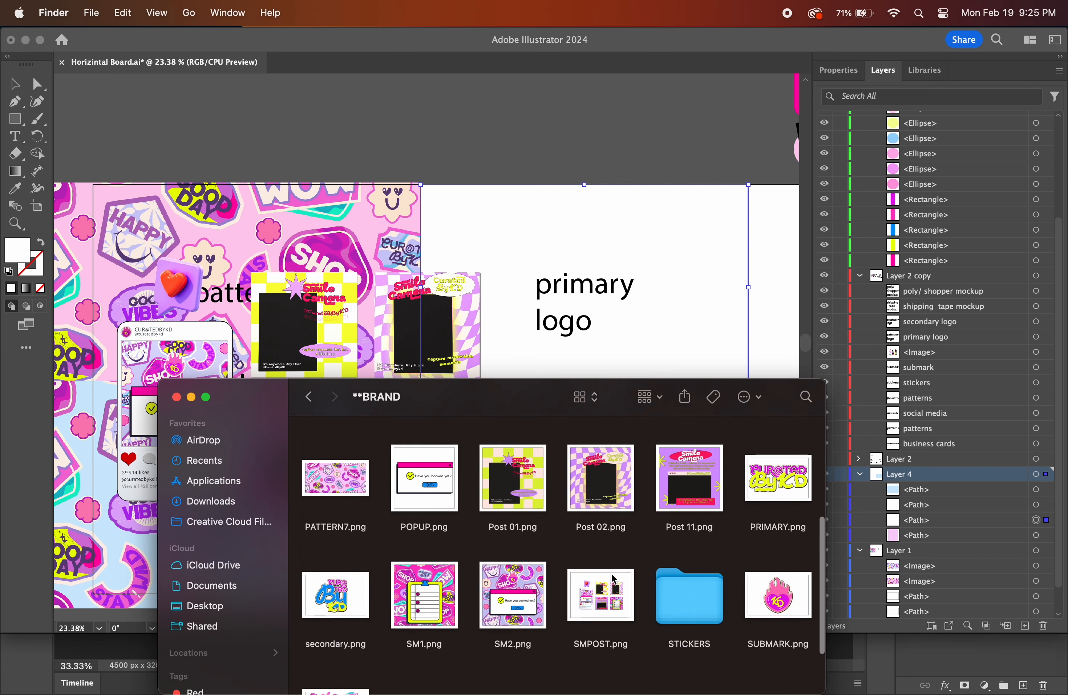
{"action": "left_click", "coordinate": [777, 570]}
{"action": "left_click_drag", "start_coordinate": [777, 570], "coordinate": [561, 293]}
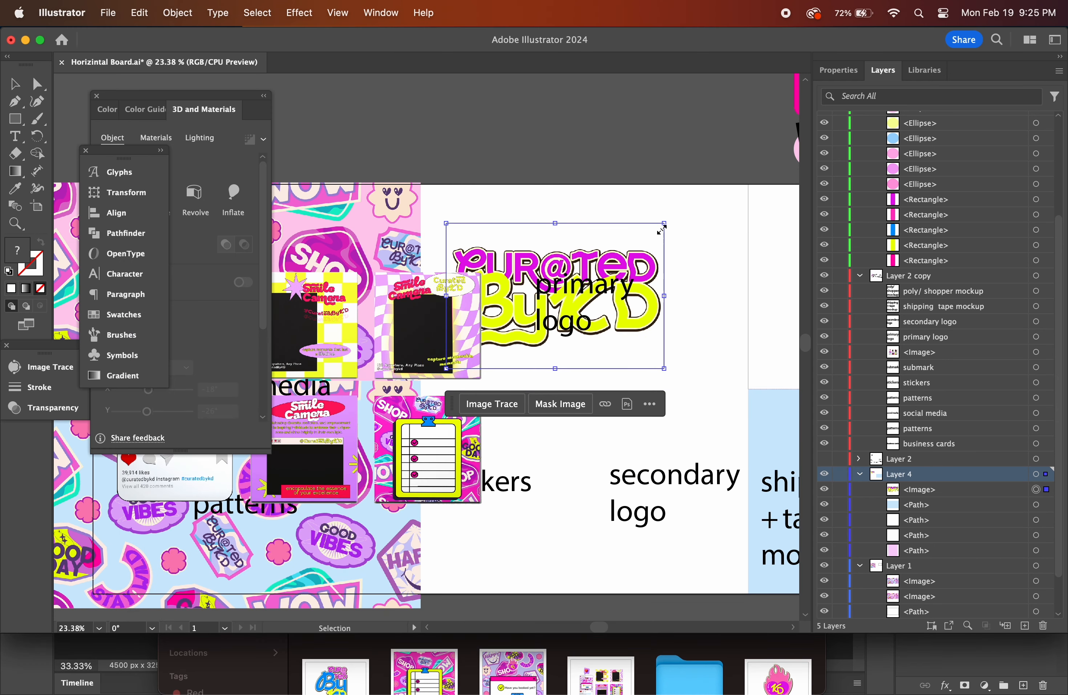
Enlarge the primary logo to span most of its white panel and bring it to the front of its layer.
{"action": "left_click_drag", "start_coordinate": [664, 224], "coordinate": [791, 168]}
{"action": "left_click_drag", "start_coordinate": [702, 279], "coordinate": [686, 315]}
{"action": "right_click", "coordinate": [686, 318]}
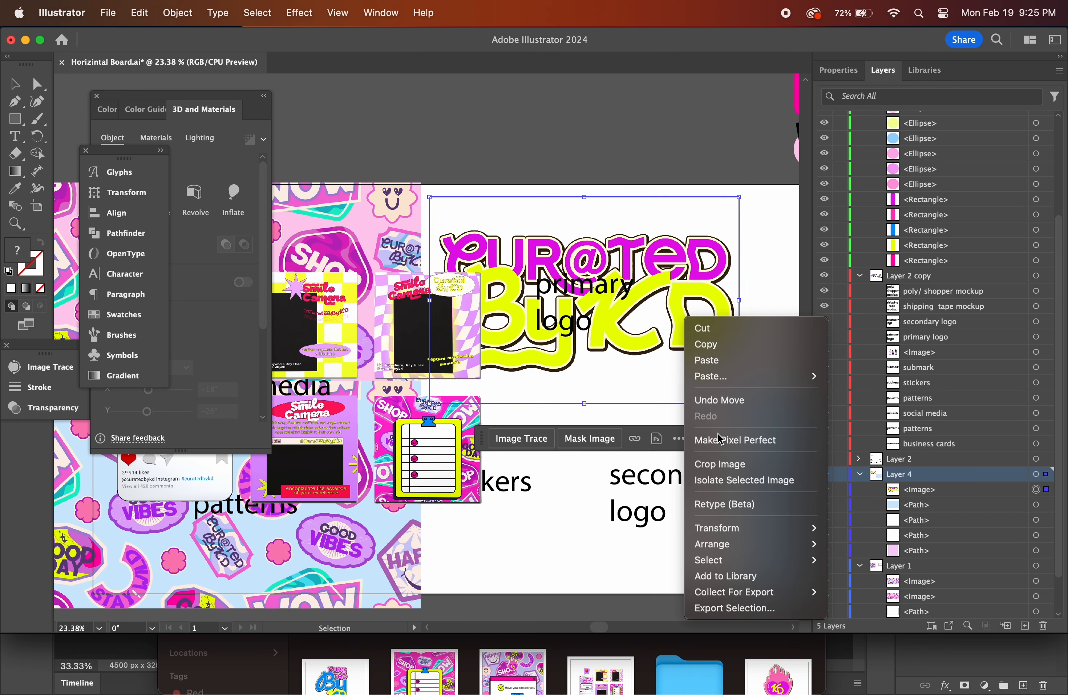
{"action": "mouse_move", "coordinate": [722, 545]}
{"action": "left_click", "coordinate": [856, 545]}
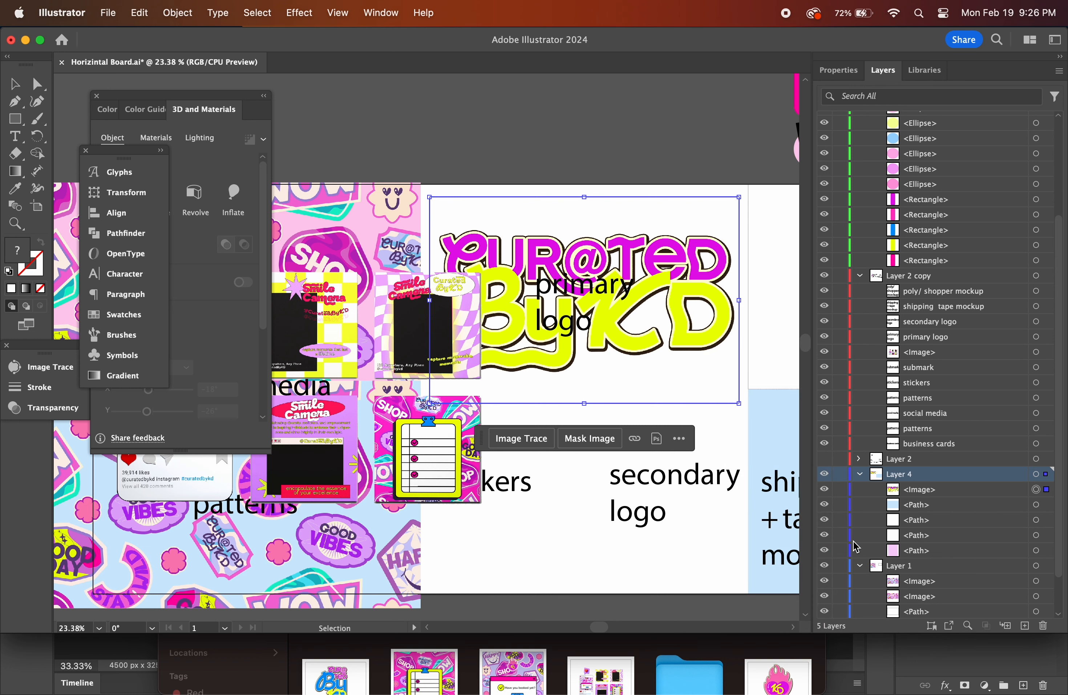
Bring the social media image and the primary logo to the front of their layers, then forward.
{"action": "left_click", "coordinate": [366, 369]}
{"action": "right_click", "coordinate": [628, 328]}
{"action": "mouse_move", "coordinate": [731, 490]}
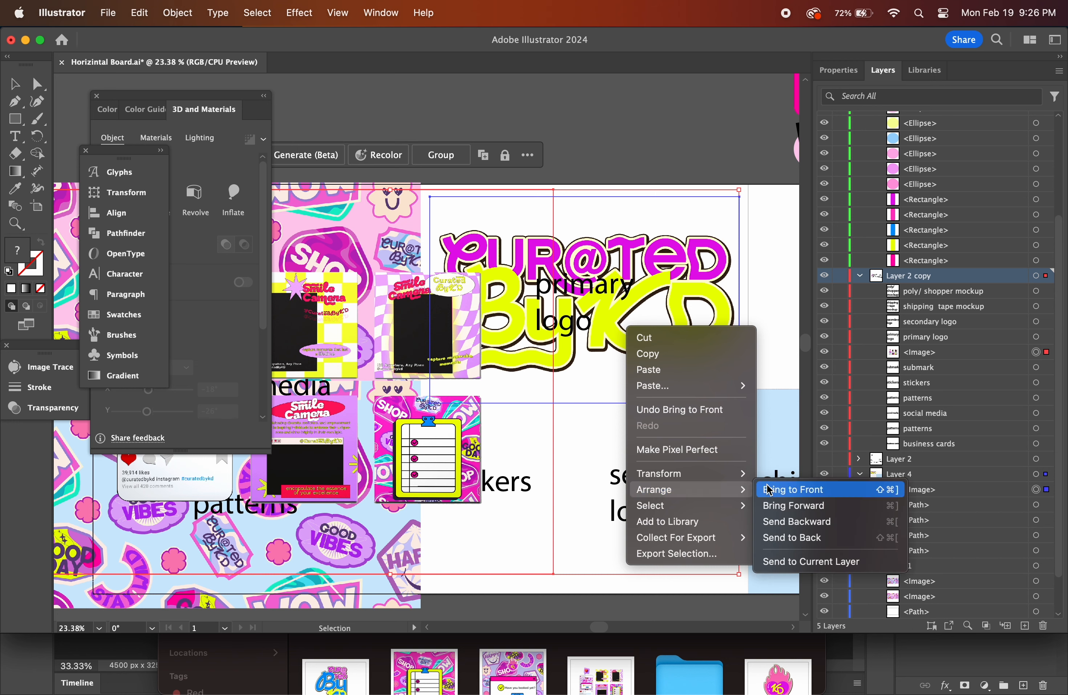
{"action": "left_click", "coordinate": [787, 491]}
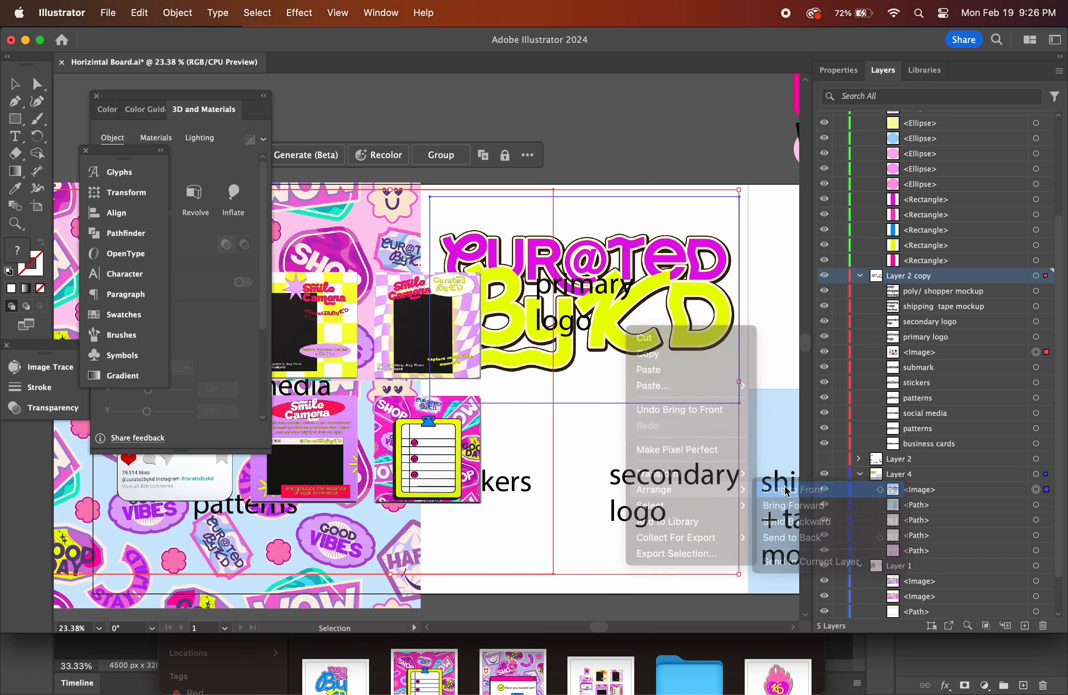
{"action": "right_click", "coordinate": [607, 338]}
{"action": "mouse_move", "coordinate": [717, 499]}
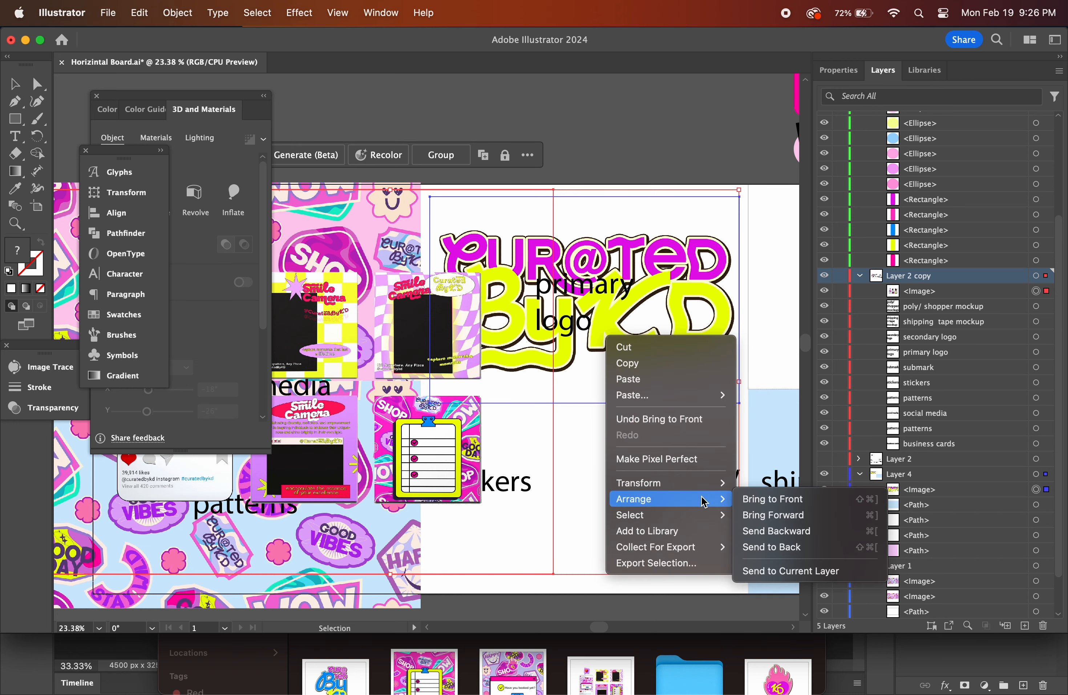
{"action": "left_click", "coordinate": [762, 517]}
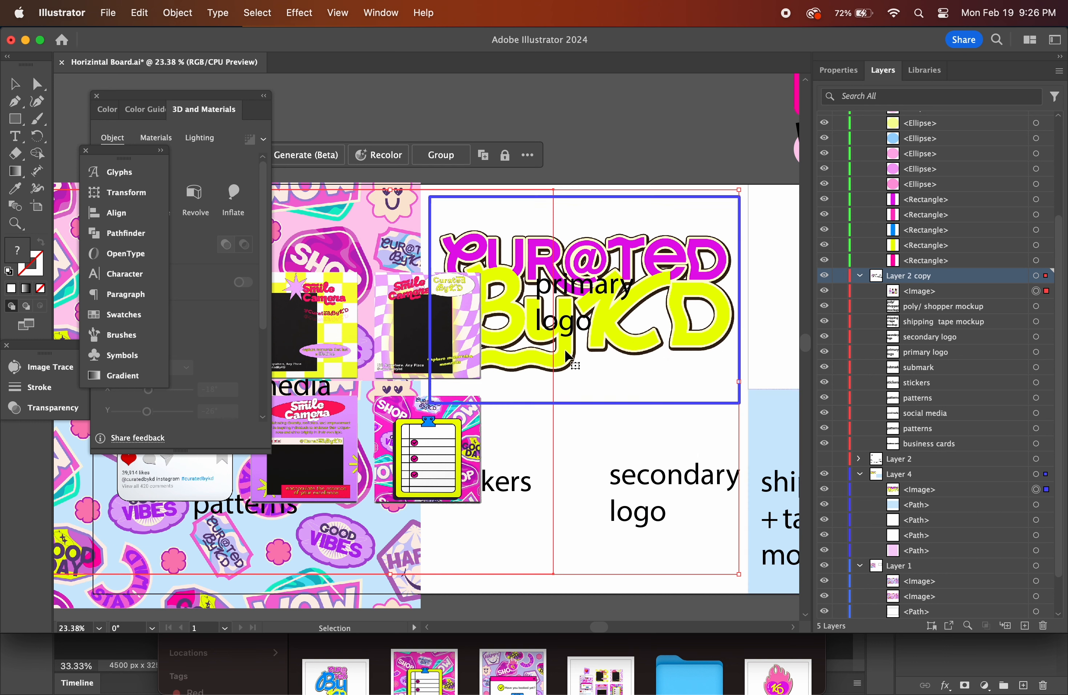
{"action": "left_click", "coordinate": [605, 311]}
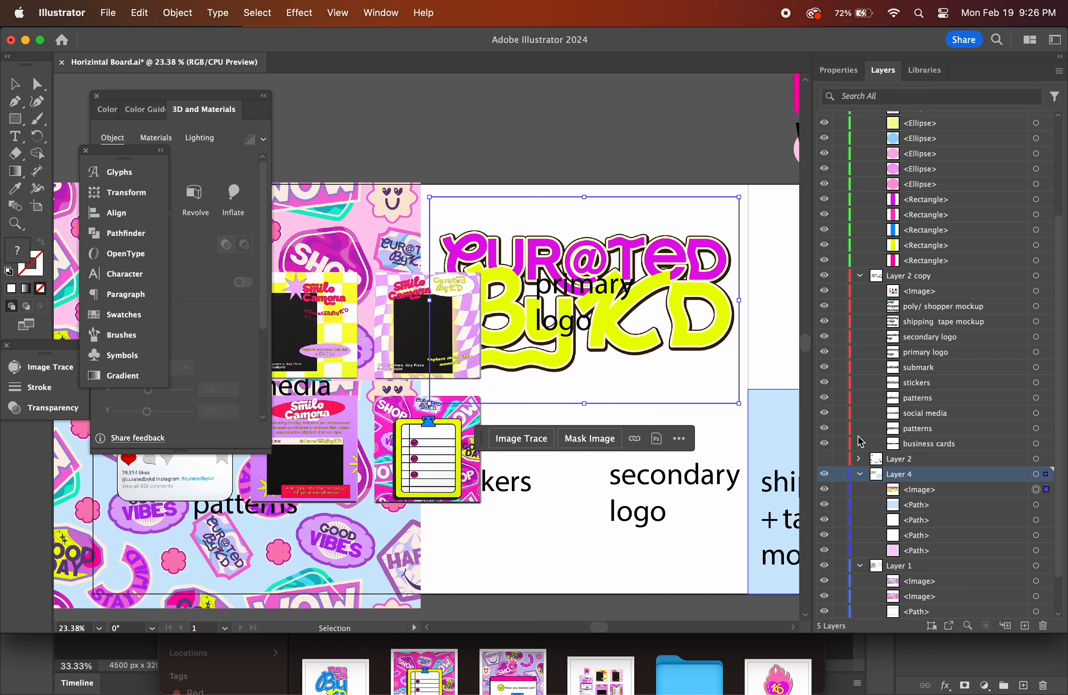
Identify the primary logo image in Layer 4 and move it to the top of Layer 2 copy.
{"action": "left_click", "coordinate": [825, 490]}
{"action": "left_click", "coordinate": [825, 490]}
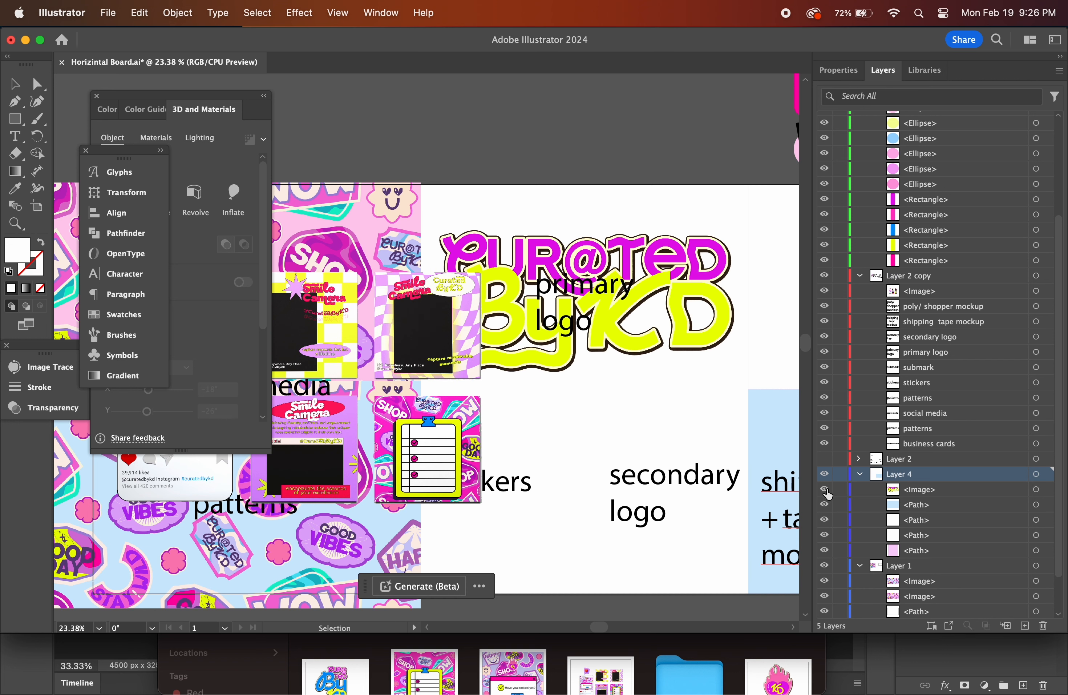
{"action": "left_click", "coordinate": [906, 493]}
{"action": "left_click_drag", "start_coordinate": [909, 498], "coordinate": [906, 284]}
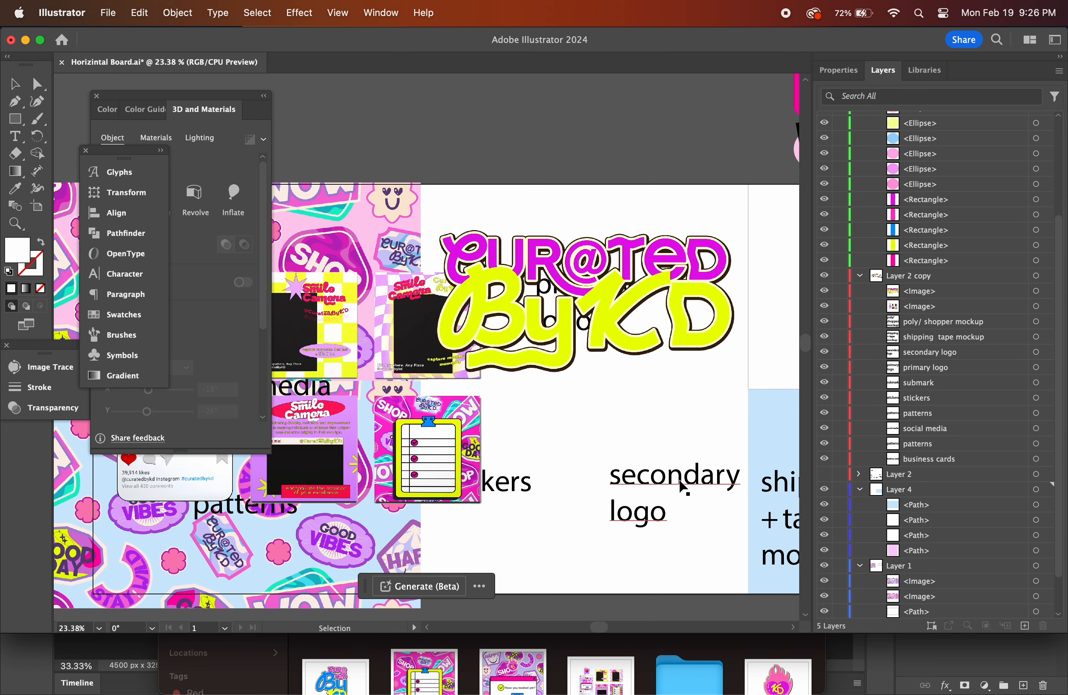
Place the blue secondary logo image from the **BRAND folder on the secondary logo panel and enlarge it to nearly the panel's full height.
{"action": "left_click", "coordinate": [287, 657]}
{"action": "mouse_move", "coordinate": [348, 679]}
{"action": "left_mouse_down"}
{"action": "mouse_move", "coordinate": [409, 471]}
{"action": "mouse_move", "coordinate": [540, 153]}
{"action": "mouse_move", "coordinate": [654, 488]}
{"action": "mouse_move", "coordinate": [711, 469]}
{"action": "mouse_move", "coordinate": [714, 456]}
{"action": "mouse_move", "coordinate": [674, 472]}
{"action": "left_mouse_up"}
{"action": "left_click", "coordinate": [722, 447]}
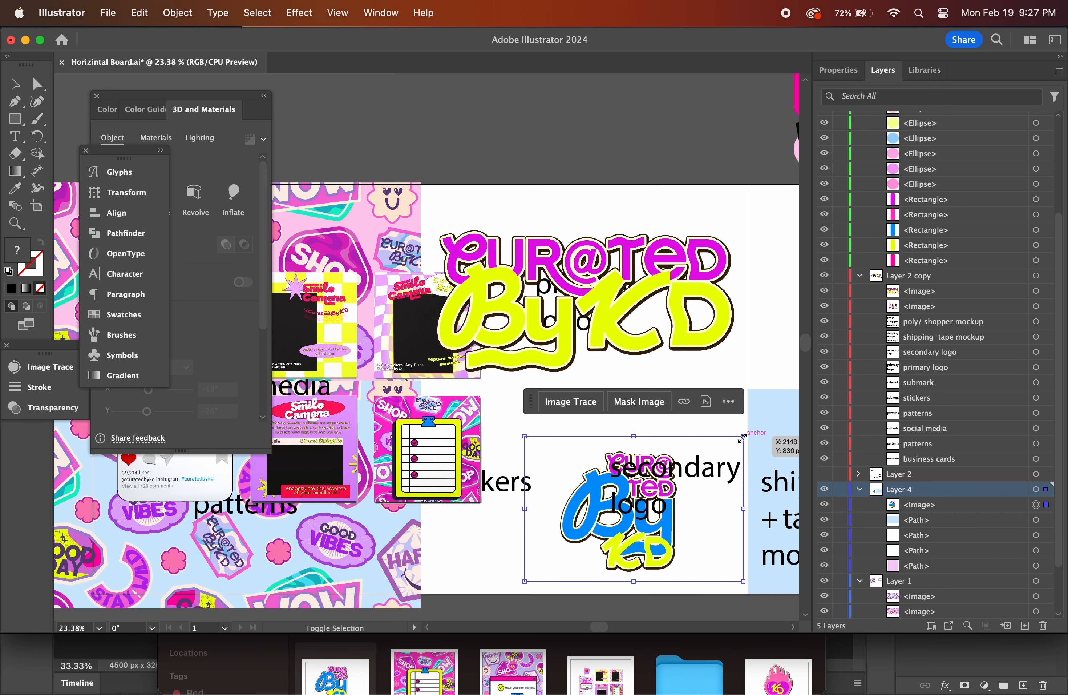
{"action": "left_click_drag", "start_coordinate": [744, 437], "coordinate": [827, 350]}
{"action": "left_click_drag", "start_coordinate": [590, 404], "coordinate": [553, 427]}
{"action": "key", "text": "super+z"}
{"action": "left_click_drag", "start_coordinate": [606, 469], "coordinate": [571, 488]}
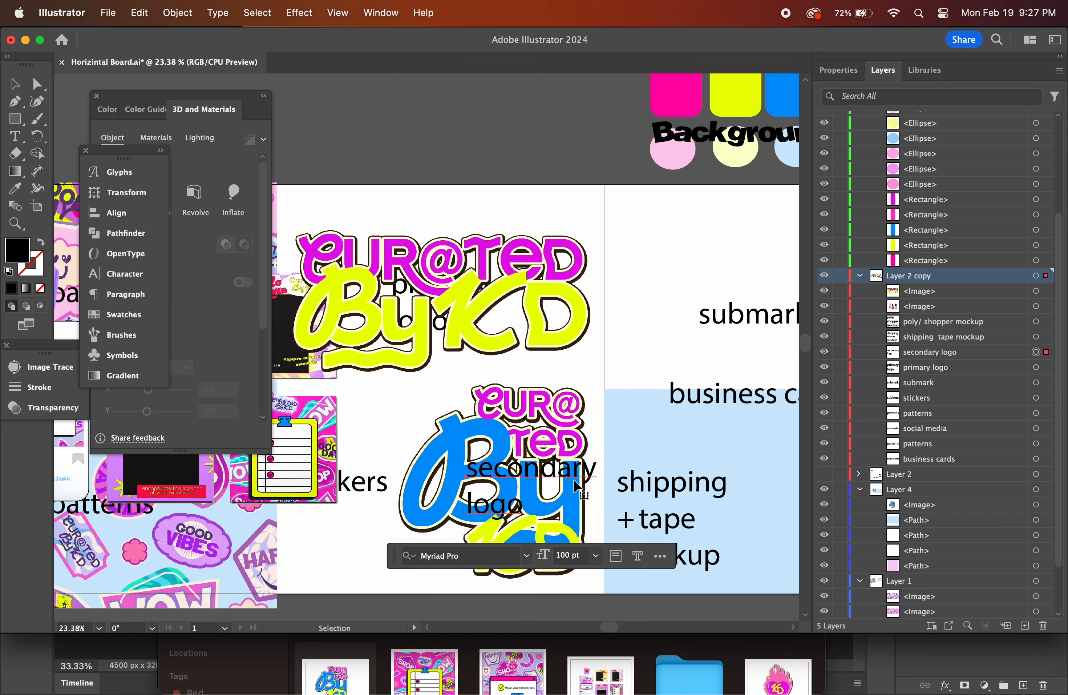
{"action": "left_click", "coordinate": [573, 539]}
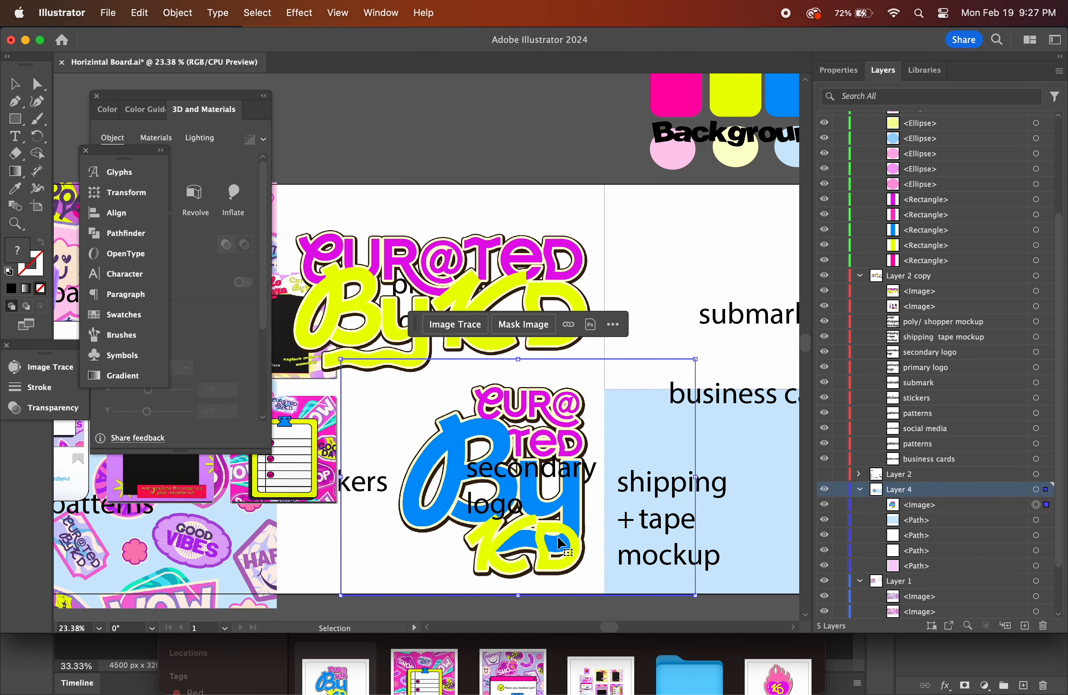
Move the primary logo slightly up so that its image frame meets the top edge of the artboard.
{"action": "scroll", "coordinate": [560, 544], "scroll_direction": "left", "scroll_amount": 3}
{"action": "left_click", "coordinate": [537, 299]}
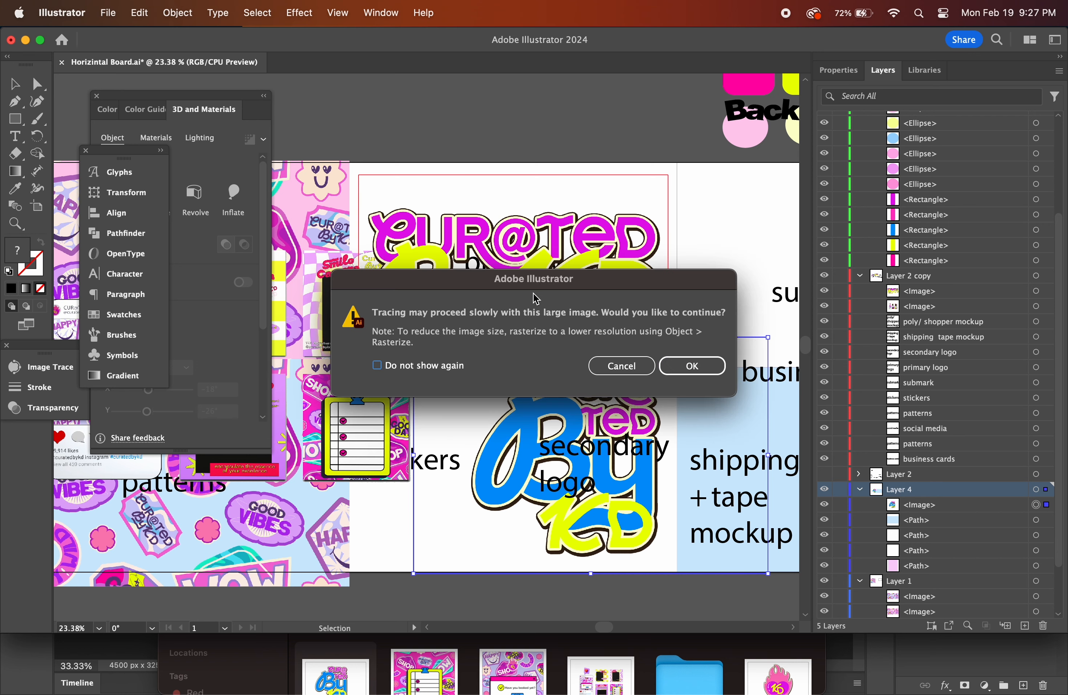
{"action": "left_click", "coordinate": [620, 366]}
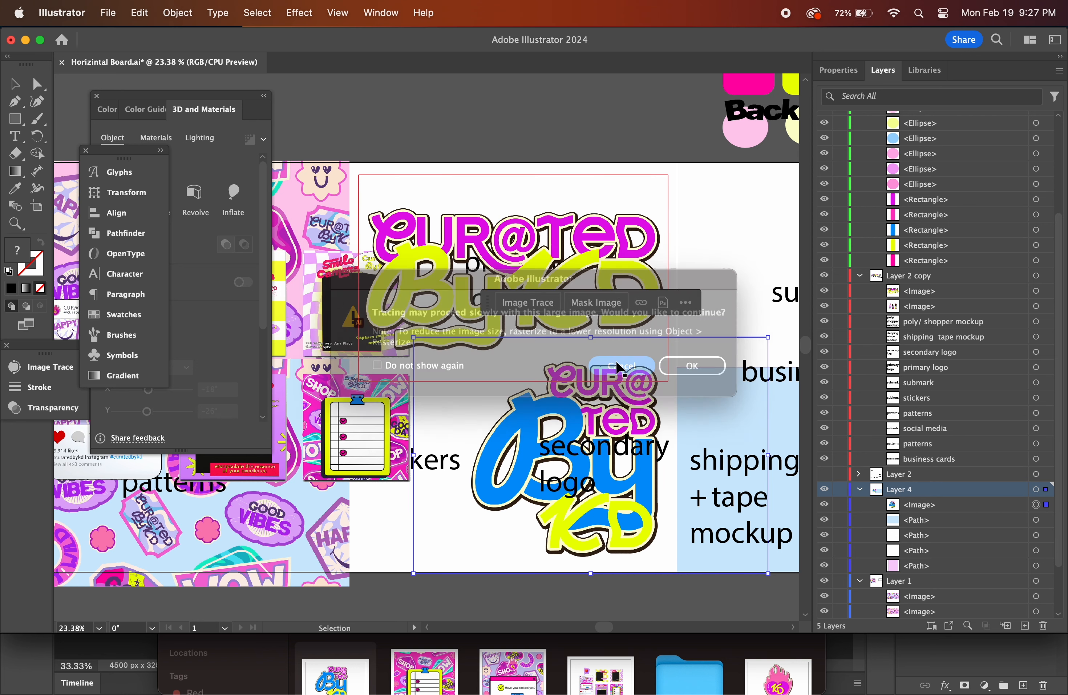
{"action": "mouse_move", "coordinate": [530, 287]}
{"action": "left_mouse_down"}
{"action": "mouse_move", "coordinate": [530, 269]}
{"action": "mouse_move", "coordinate": [524, 276]}
{"action": "mouse_move", "coordinate": [532, 278]}
{"action": "left_mouse_up"}
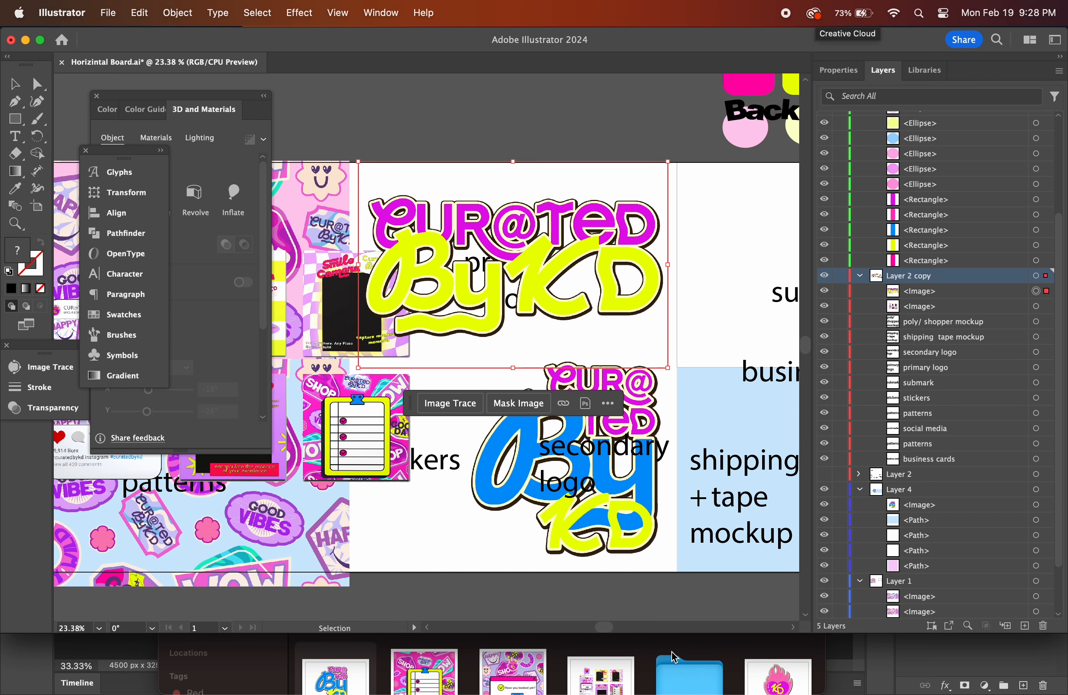
Place ok.png, new.png and happy.png from the STICKERS folder near the primary logo.
{"action": "left_click", "coordinate": [368, 645]}
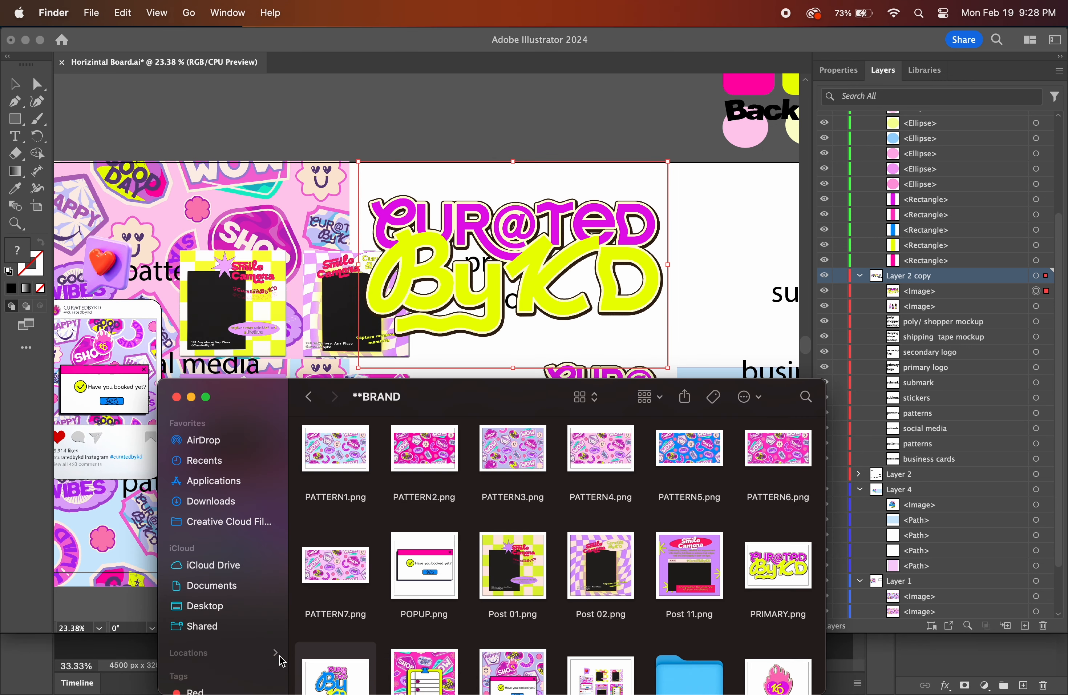
{"action": "double_click", "coordinate": [694, 665]}
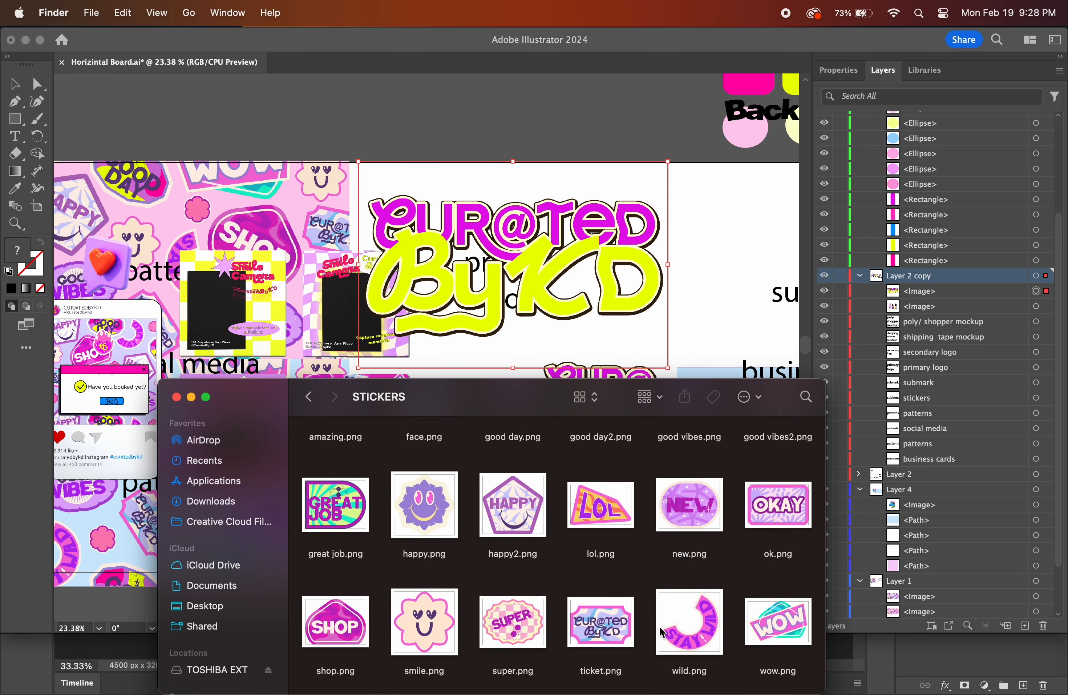
{"action": "scroll", "coordinate": [493, 572], "scroll_direction": "up", "scroll_amount": 4}
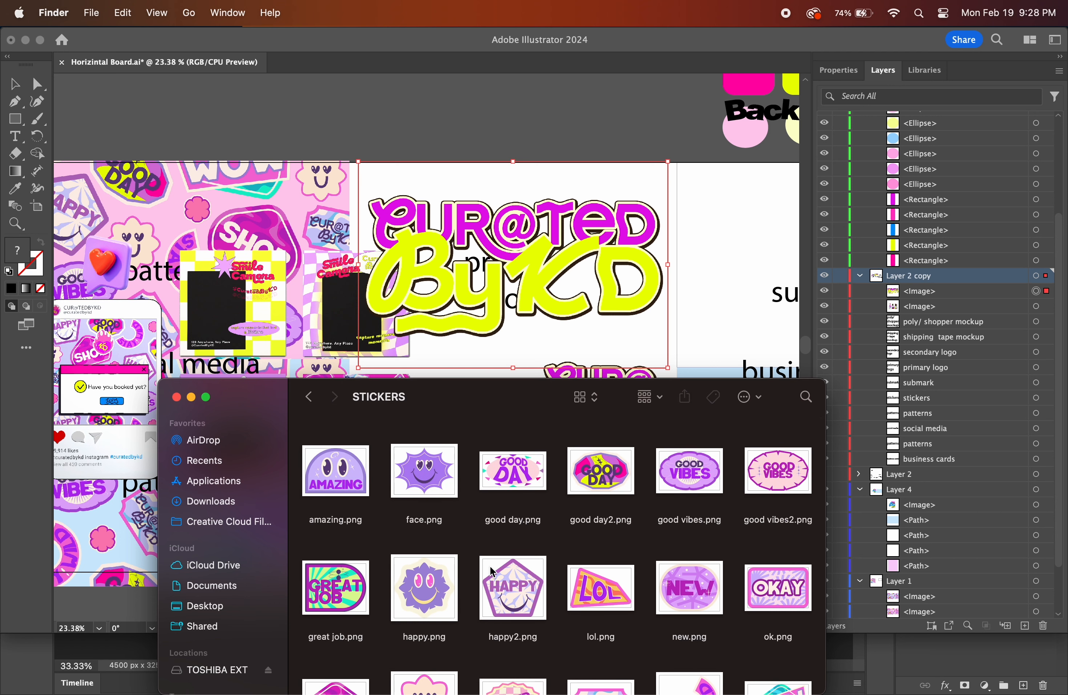
{"action": "left_click_drag", "start_coordinate": [772, 594], "coordinate": [516, 164]}
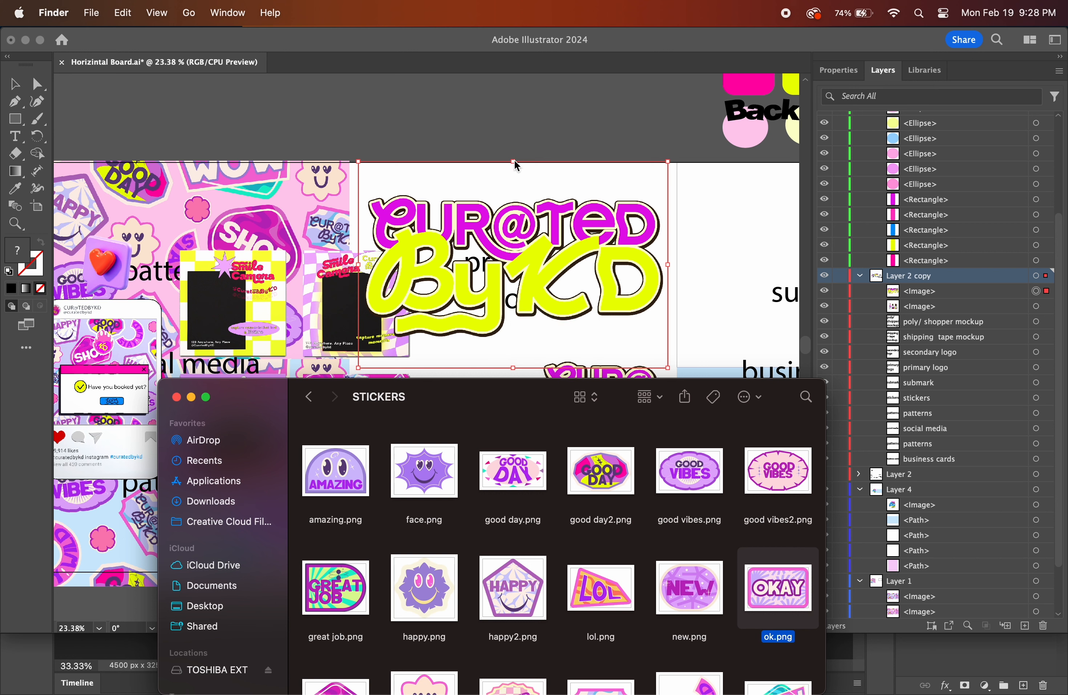
{"action": "left_click_drag", "start_coordinate": [699, 602], "coordinate": [482, 174]}
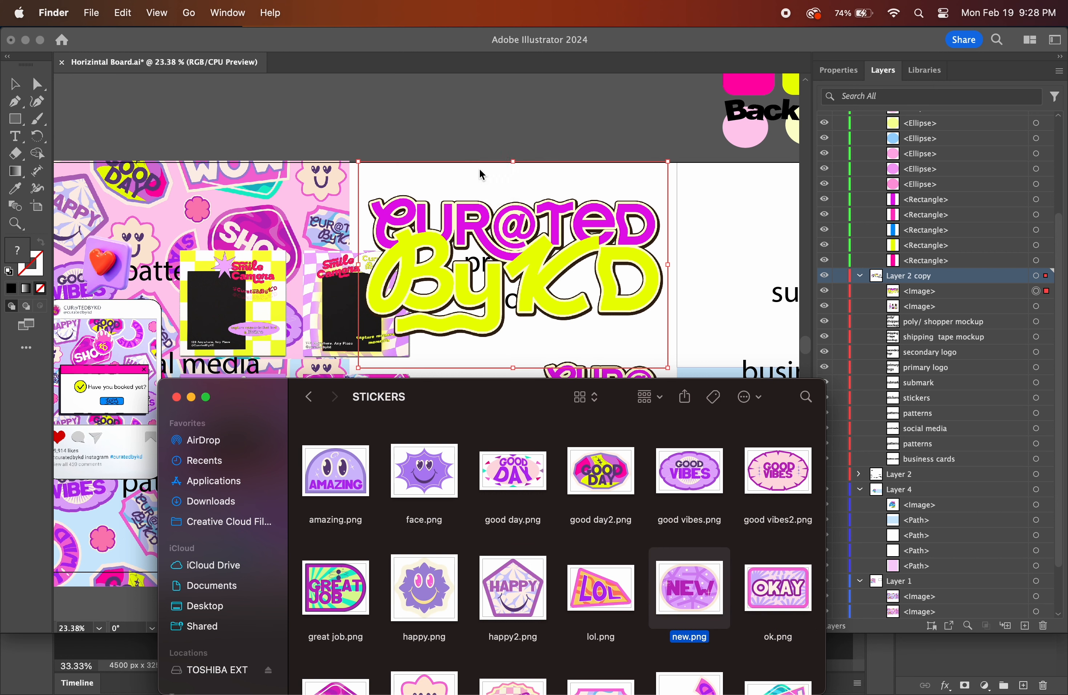
{"action": "scroll", "coordinate": [536, 592], "scroll_direction": "down", "scroll_amount": 4}
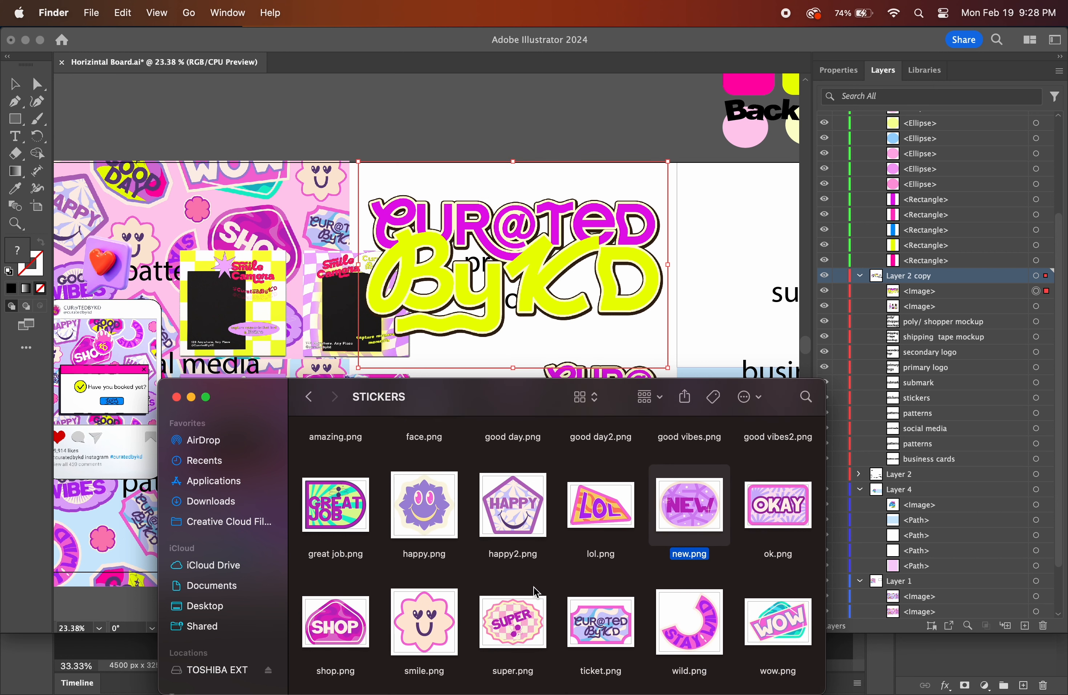
{"action": "scroll", "coordinate": [536, 591], "scroll_direction": "up", "scroll_amount": 4}
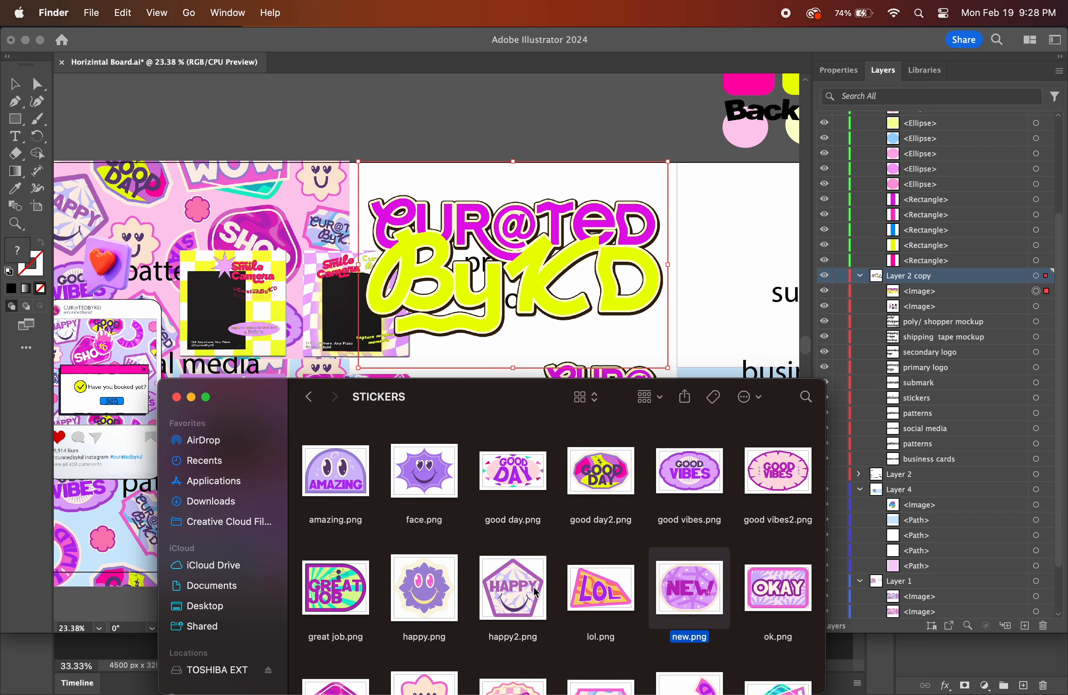
{"action": "left_click_drag", "start_coordinate": [424, 605], "coordinate": [659, 377]}
{"action": "left_click", "coordinate": [725, 206]}
Move the OKAY, NEW! and purple smiley stickers onto the white stickers panel beside the secondary logo.
{"action": "scroll", "coordinate": [696, 175], "scroll_direction": "up", "scroll_amount": 1}
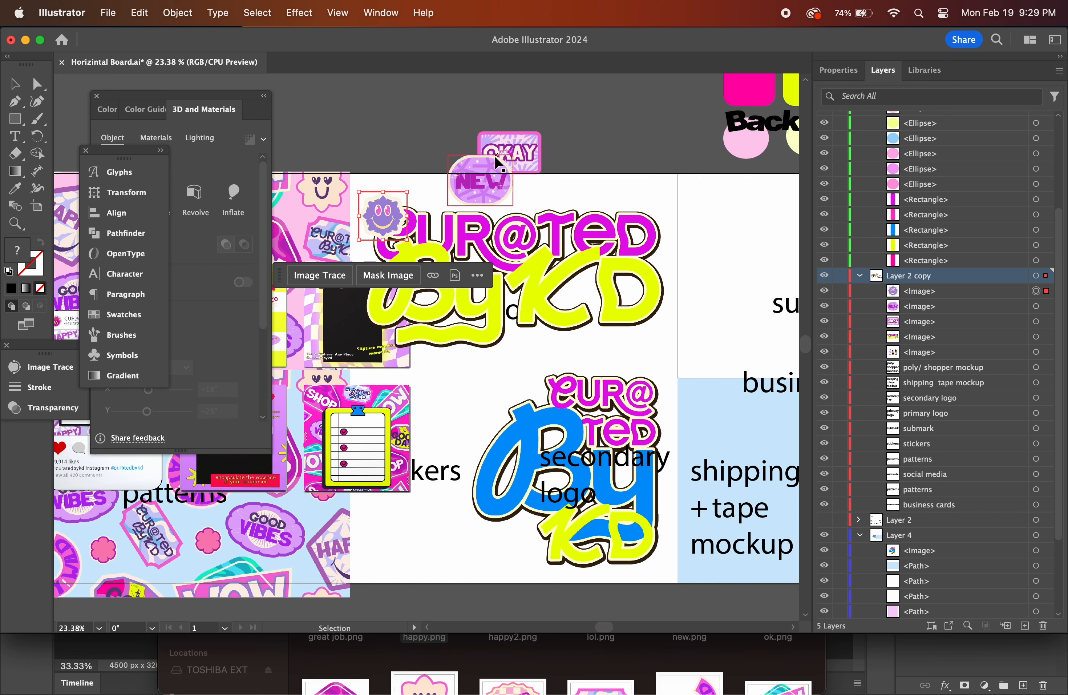
{"action": "mouse_move", "coordinate": [513, 158]}
{"action": "left_mouse_down"}
{"action": "mouse_move", "coordinate": [501, 457]}
{"action": "mouse_move", "coordinate": [401, 532]}
{"action": "mouse_move", "coordinate": [416, 368]}
{"action": "mouse_move", "coordinate": [419, 383]}
{"action": "mouse_move", "coordinate": [469, 413]}
{"action": "left_mouse_up"}
{"action": "left_click", "coordinate": [492, 168]}
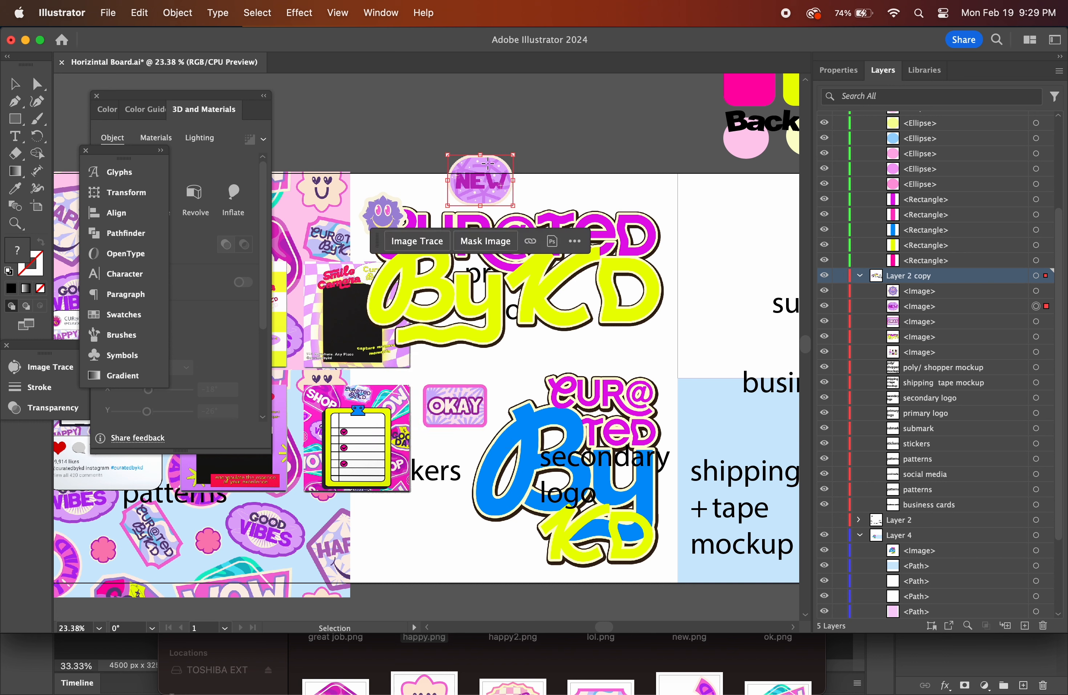
{"action": "left_click_drag", "start_coordinate": [488, 162], "coordinate": [402, 542]}
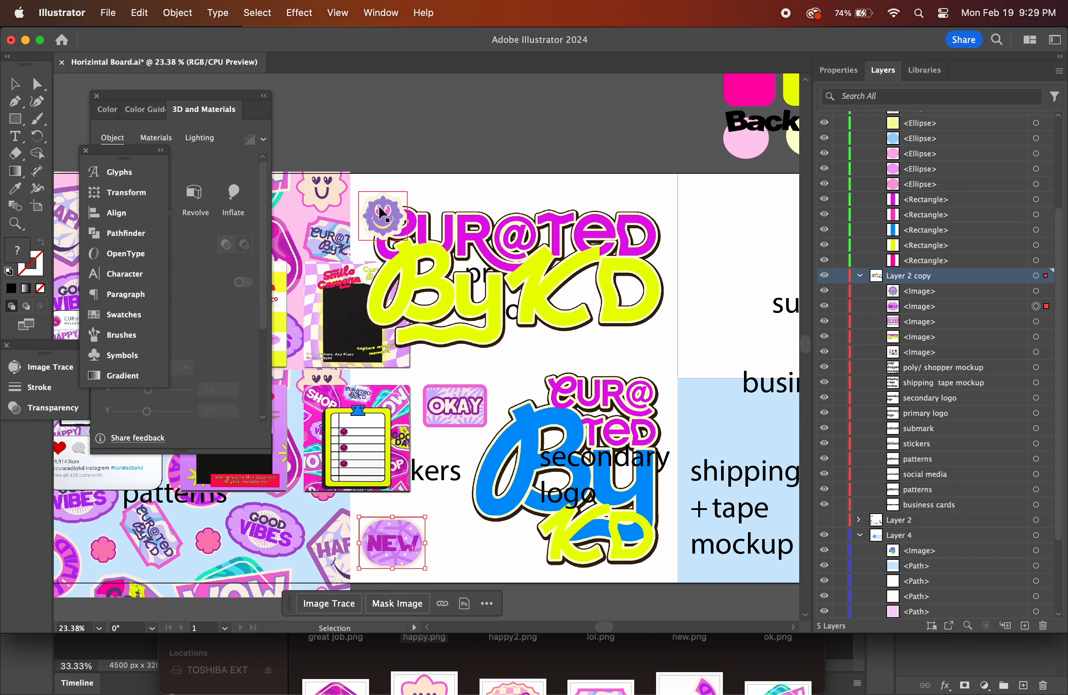
{"action": "left_click_drag", "start_coordinate": [383, 212], "coordinate": [441, 499]}
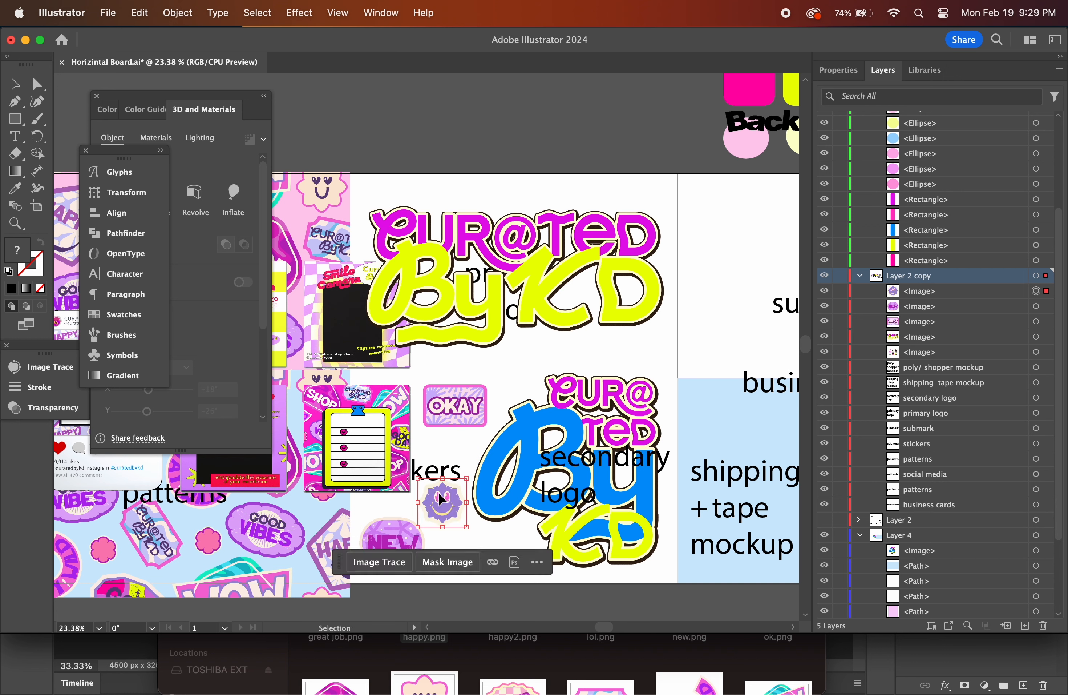
Place great job.png and lol.png from the STICKERS folder on the stickers panel, with GREAT JOB below the smiley.
{"action": "left_click", "coordinate": [463, 657]}
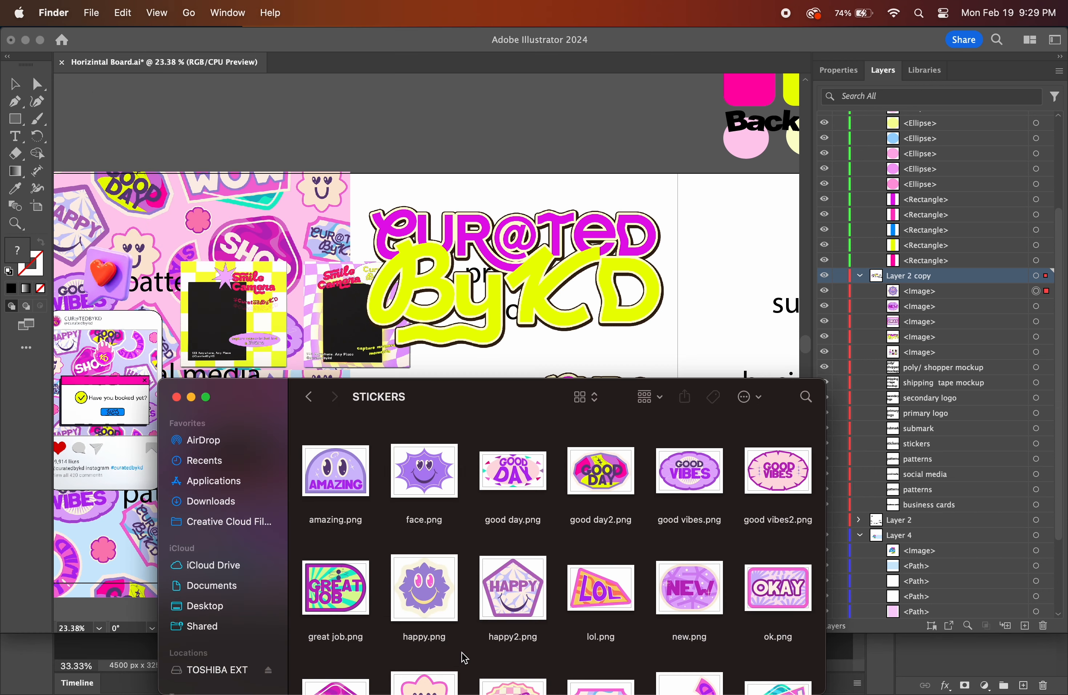
{"action": "scroll", "coordinate": [551, 618], "scroll_direction": "down", "scroll_amount": 4}
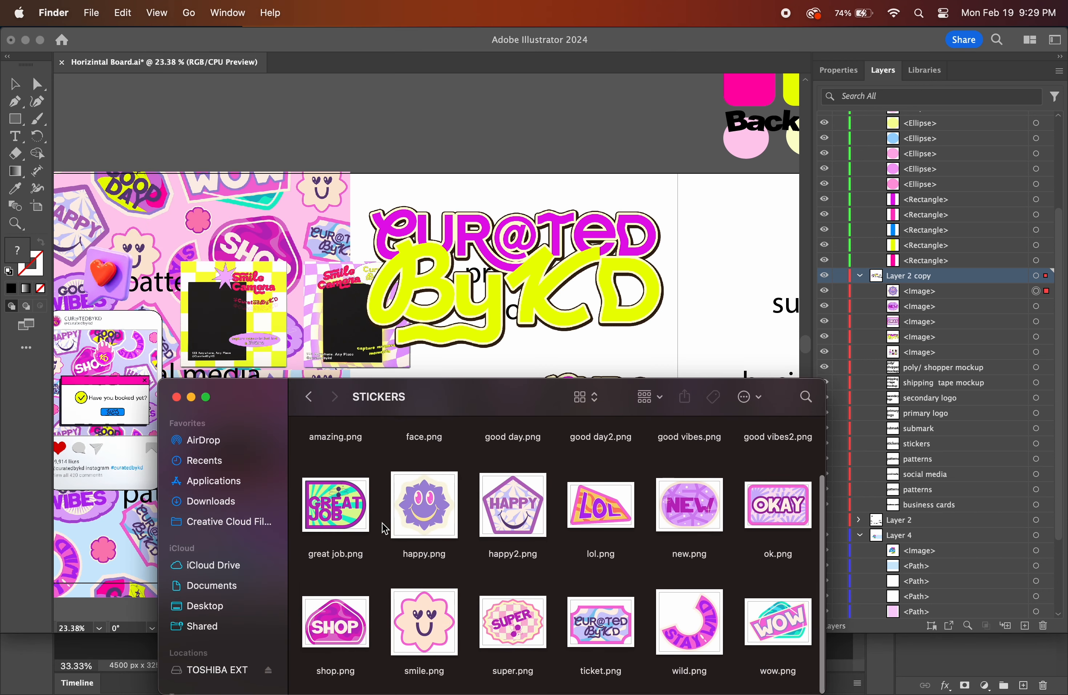
{"action": "left_click_drag", "start_coordinate": [345, 498], "coordinate": [469, 135]}
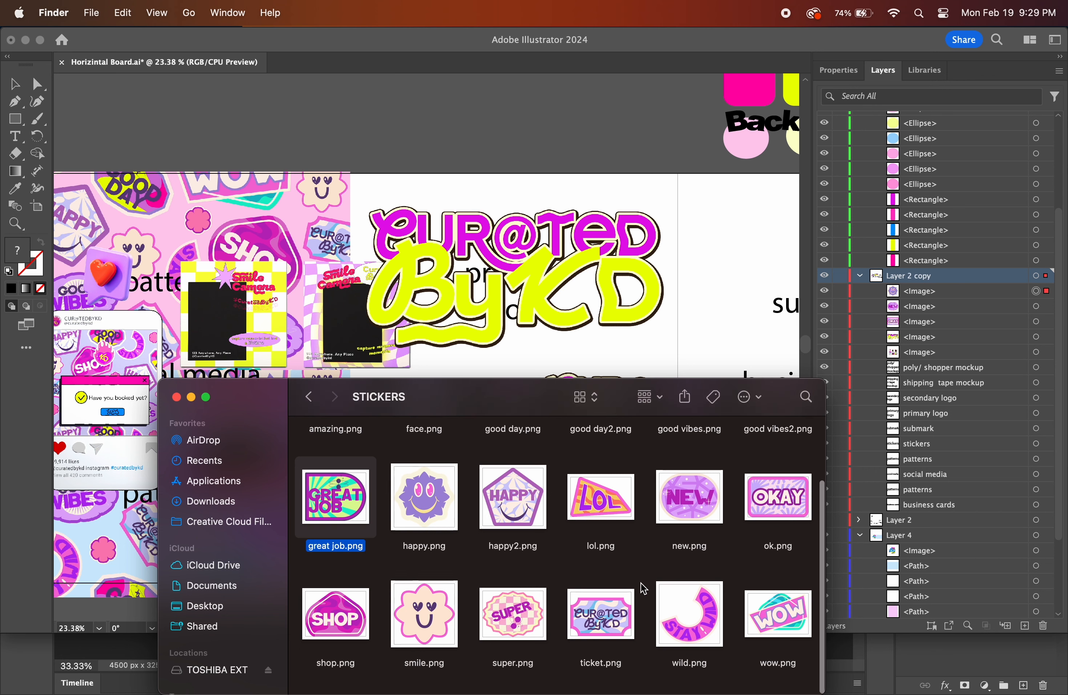
{"action": "scroll", "coordinate": [644, 589], "scroll_direction": "up", "scroll_amount": 3}
{"action": "left_click_drag", "start_coordinate": [614, 605], "coordinate": [451, 462]}
{"action": "left_click", "coordinate": [607, 158]}
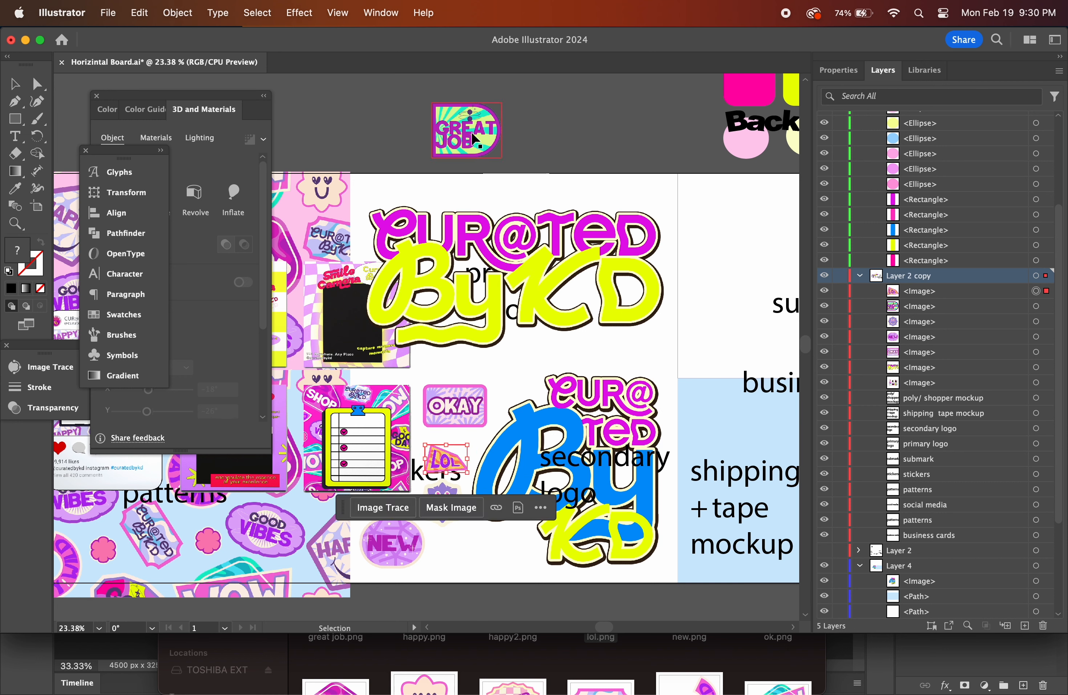
{"action": "left_click_drag", "start_coordinate": [472, 148], "coordinate": [480, 555]}
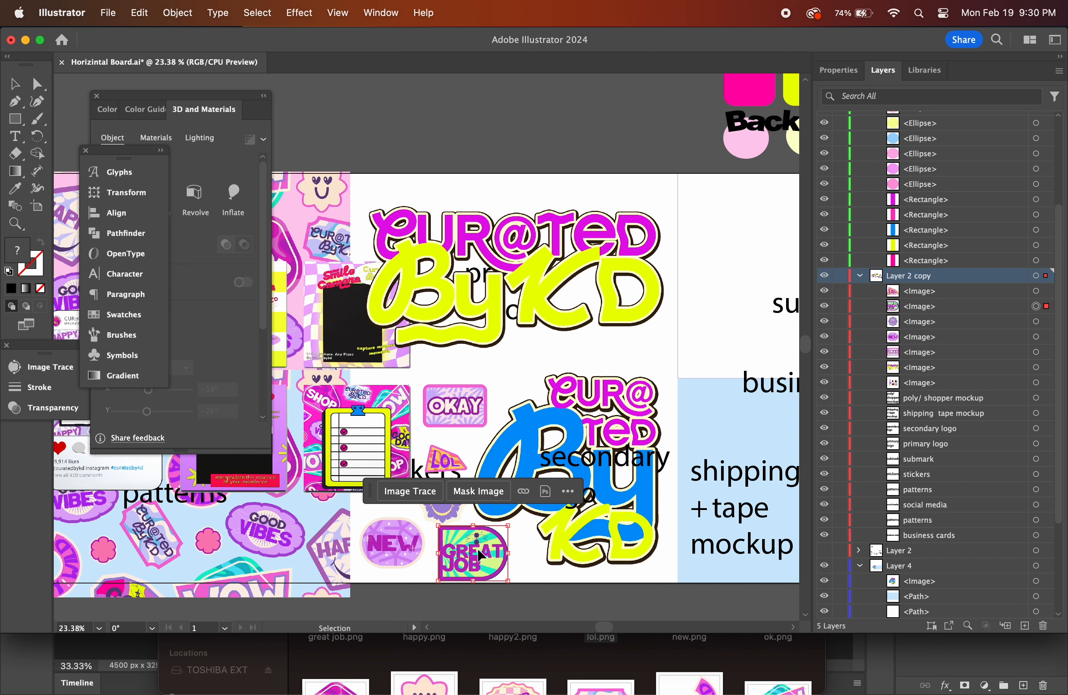
Enlarge the LOL sticker and space the NEW!, smiley and GREAT JOB stickers in a row along the lower part of the stickers panel.
{"action": "left_click", "coordinate": [449, 461]}
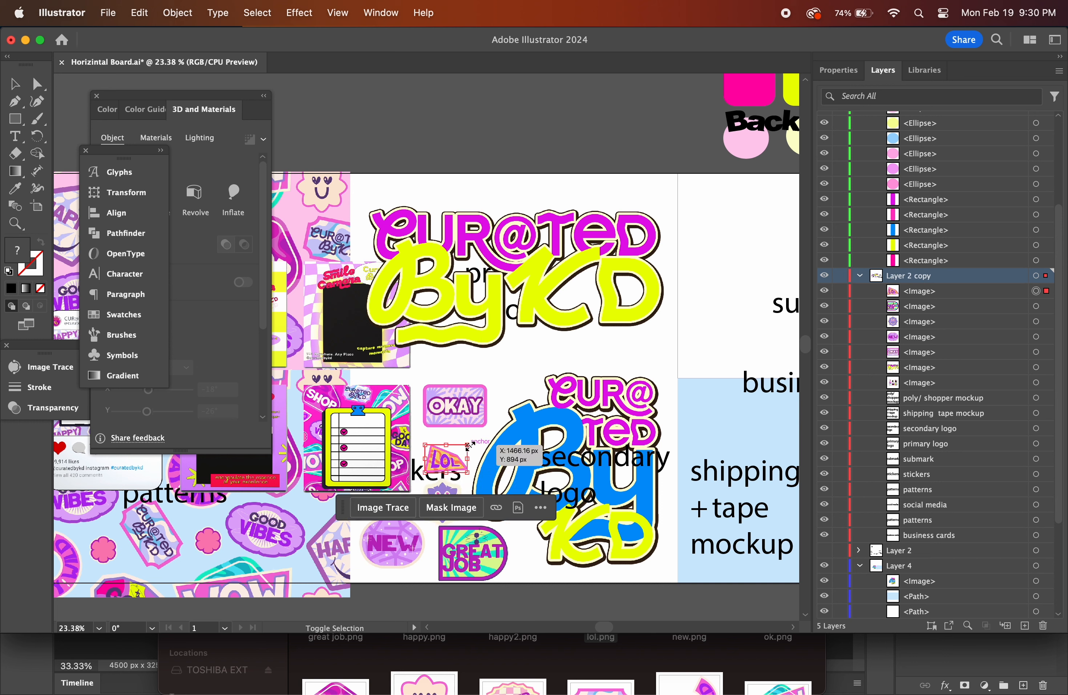
{"action": "left_click_drag", "start_coordinate": [468, 445], "coordinate": [469, 469]}
{"action": "left_click", "coordinate": [397, 553]}
{"action": "left_click_drag", "start_coordinate": [398, 555], "coordinate": [383, 539]}
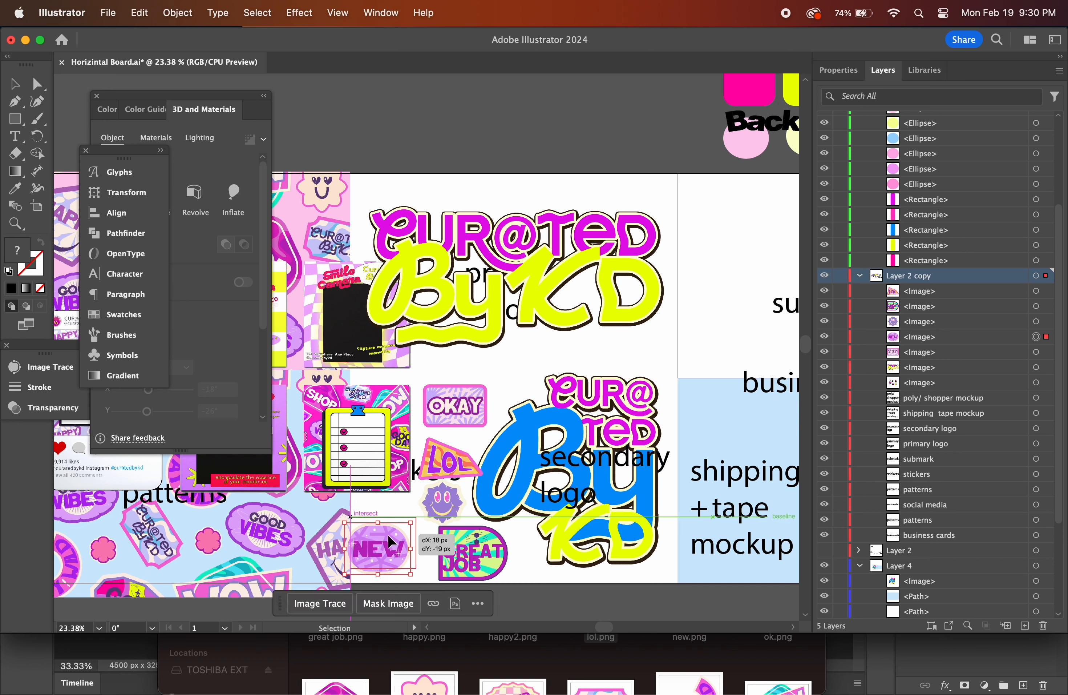
{"action": "left_click_drag", "start_coordinate": [437, 504], "coordinate": [429, 514]}
{"action": "left_click_drag", "start_coordinate": [484, 543], "coordinate": [513, 540]}
{"action": "left_click_drag", "start_coordinate": [444, 515], "coordinate": [448, 543]}
{"action": "mouse_move", "coordinate": [443, 466]}
{"action": "left_mouse_down"}
{"action": "mouse_move", "coordinate": [433, 504]}
{"action": "mouse_move", "coordinate": [438, 467]}
{"action": "left_mouse_up"}
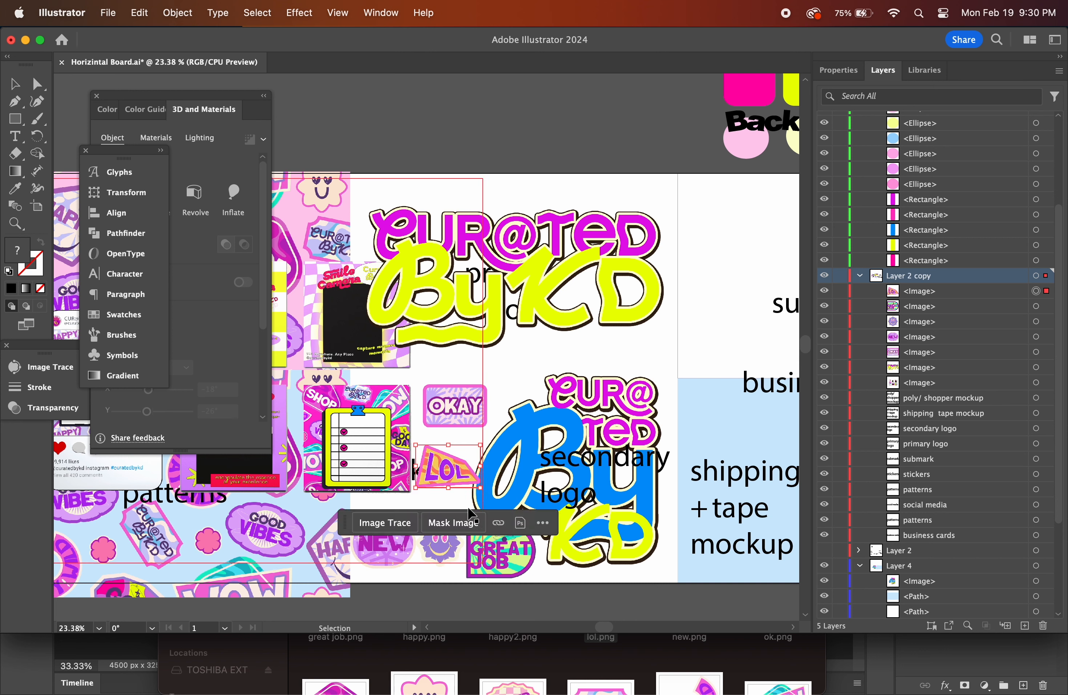
Stack the OKAY, LOL and GREAT JOB stickers in a column with NEW! and the smiley in a row beneath, and save the board.
{"action": "mouse_move", "coordinate": [510, 551]}
{"action": "left_mouse_down"}
{"action": "mouse_move", "coordinate": [440, 502]}
{"action": "mouse_move", "coordinate": [460, 385]}
{"action": "left_mouse_up"}
{"action": "left_click_drag", "start_coordinate": [453, 461], "coordinate": [454, 453]}
{"action": "mouse_move", "coordinate": [443, 519]}
{"action": "left_mouse_down"}
{"action": "mouse_move", "coordinate": [451, 511]}
{"action": "mouse_move", "coordinate": [441, 536]}
{"action": "mouse_move", "coordinate": [461, 545]}
{"action": "mouse_move", "coordinate": [445, 547]}
{"action": "mouse_move", "coordinate": [448, 538]}
{"action": "mouse_move", "coordinate": [455, 545]}
{"action": "mouse_move", "coordinate": [396, 556]}
{"action": "left_mouse_up"}
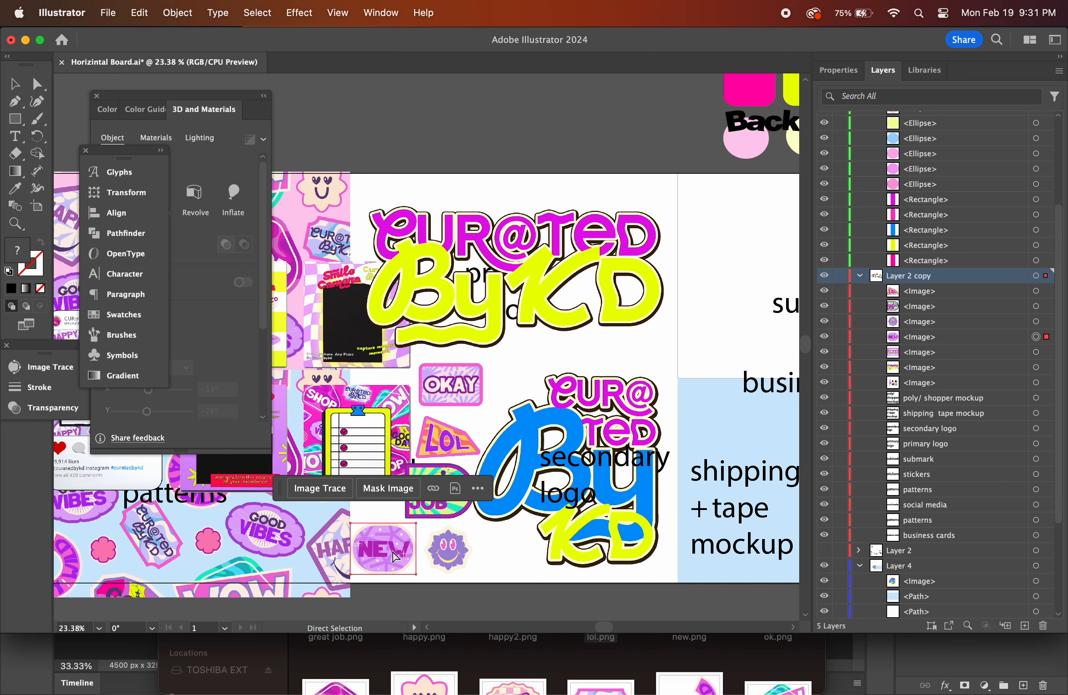
{"action": "key", "text": "super+s"}
{"action": "left_click", "coordinate": [546, 154]}
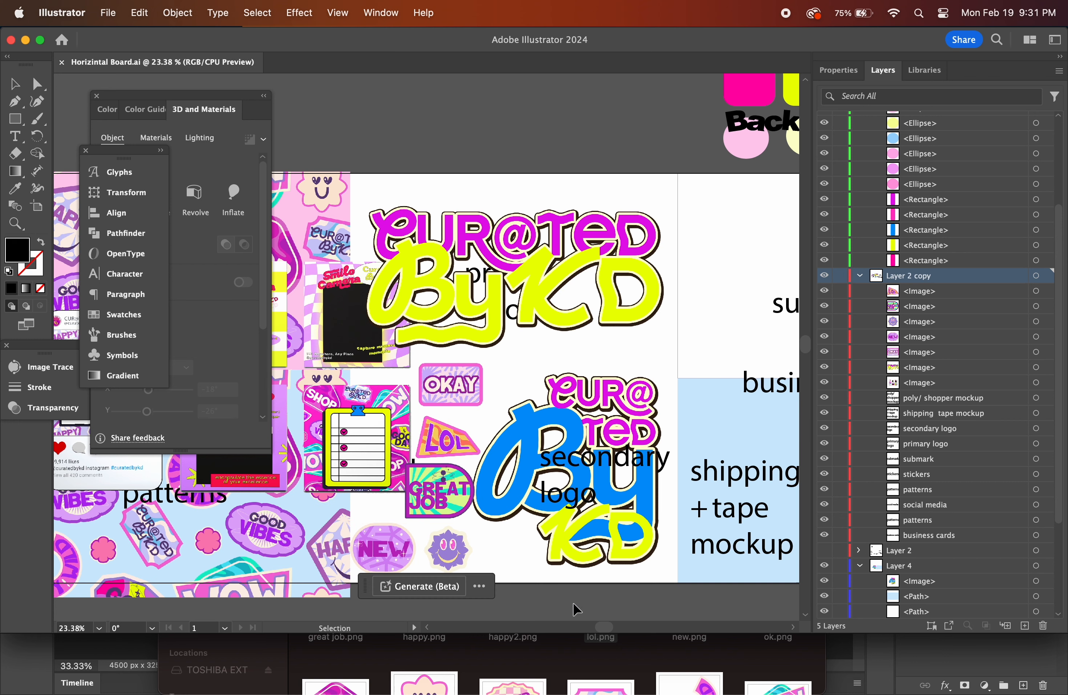
Scatter the stickers around the social media images: OKAY by the heart, NEW! between the templates, LOL and the smiley beside the clipboard, GREAT JOB below.
{"action": "scroll", "coordinate": [576, 609], "scroll_direction": "down", "scroll_amount": 6}
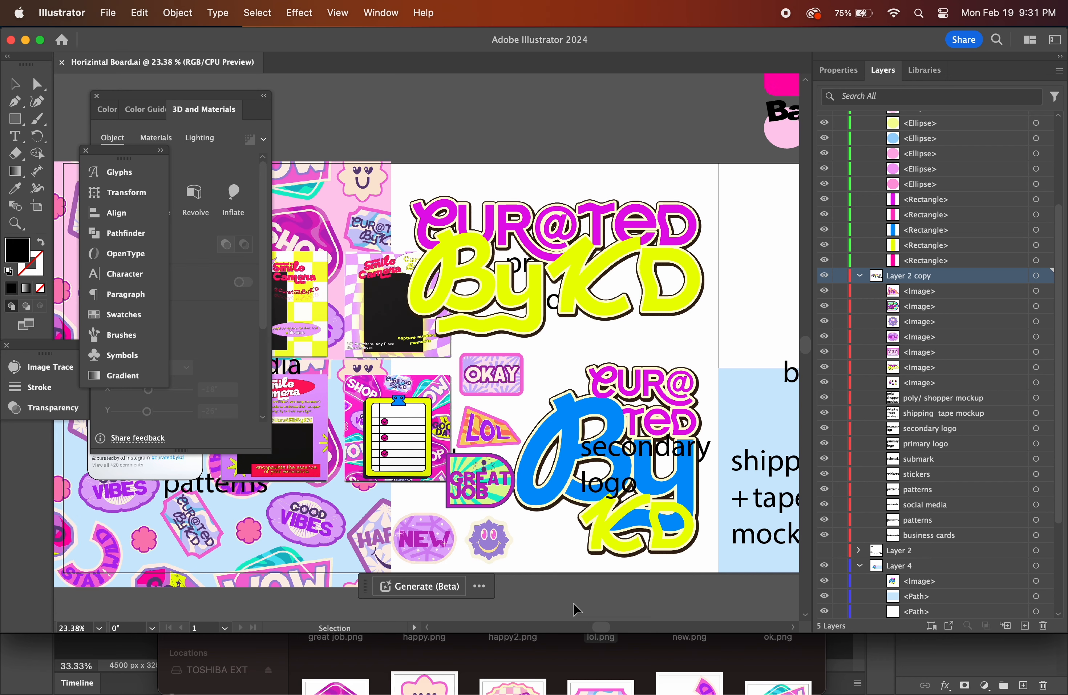
{"action": "scroll", "coordinate": [619, 521], "scroll_direction": "right", "scroll_amount": 10}
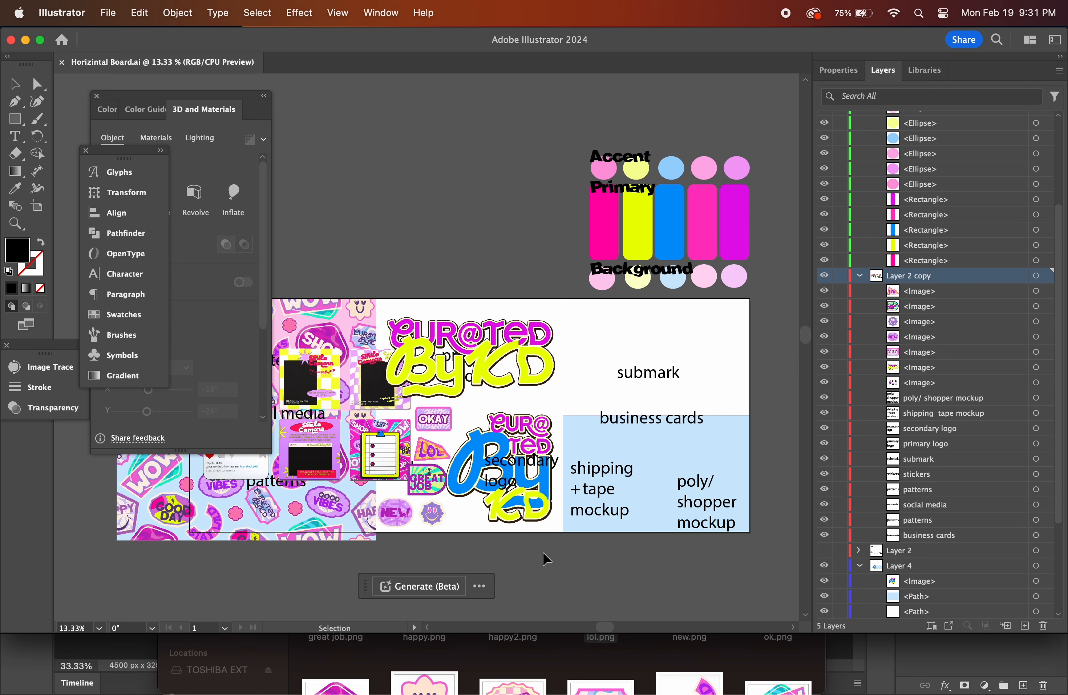
{"action": "scroll", "coordinate": [542, 551], "scroll_direction": "left", "scroll_amount": 3}
{"action": "mouse_move", "coordinate": [479, 519]}
{"action": "left_mouse_down"}
{"action": "mouse_move", "coordinate": [436, 480]}
{"action": "mouse_move", "coordinate": [431, 422]}
{"action": "left_mouse_up"}
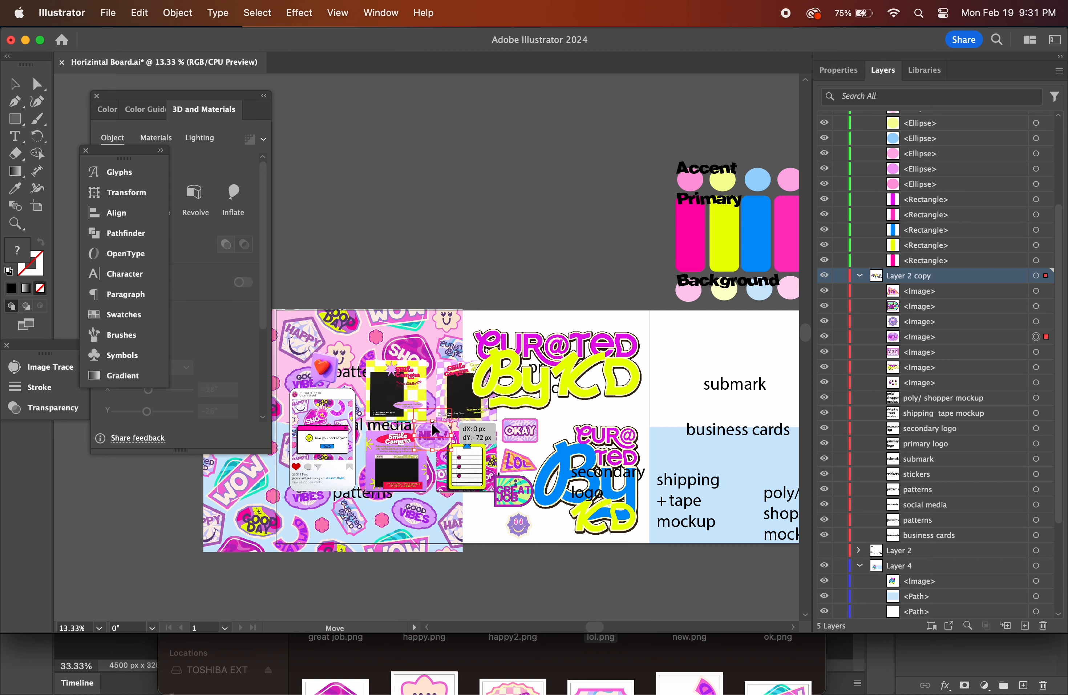
{"action": "left_click_drag", "start_coordinate": [514, 430], "coordinate": [360, 359]}
{"action": "left_click_drag", "start_coordinate": [517, 458], "coordinate": [503, 423]}
{"action": "mouse_move", "coordinate": [522, 493]}
{"action": "left_mouse_down"}
{"action": "mouse_move", "coordinate": [462, 510]}
{"action": "mouse_move", "coordinate": [484, 512]}
{"action": "left_mouse_up"}
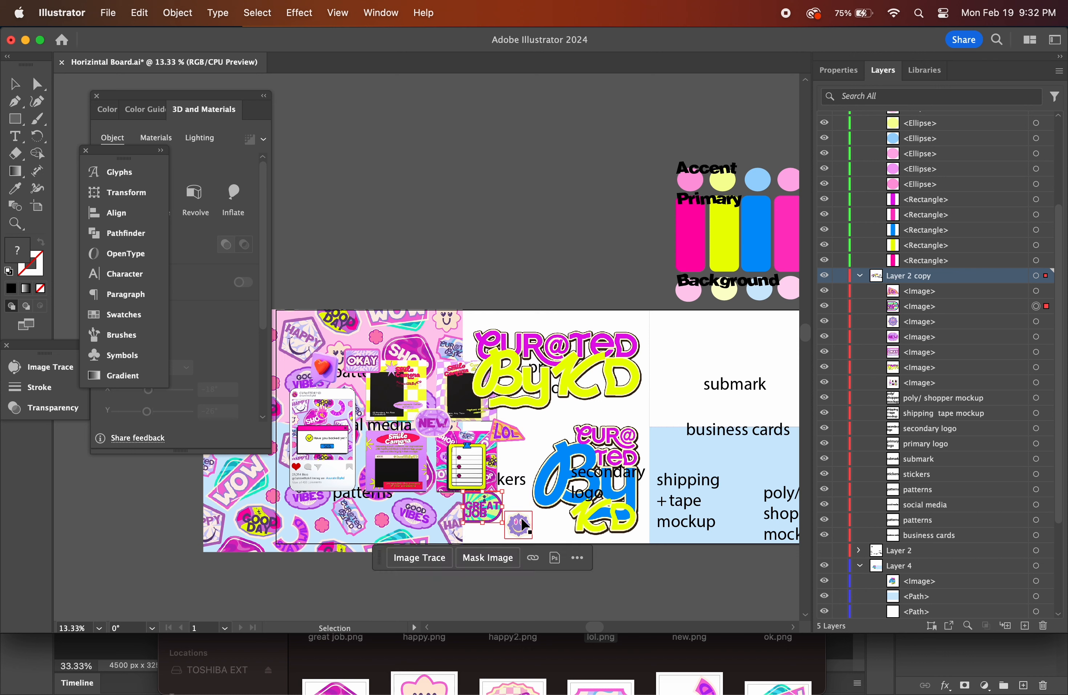
{"action": "mouse_move", "coordinate": [524, 525]}
{"action": "left_mouse_down"}
{"action": "mouse_move", "coordinate": [587, 485]}
{"action": "mouse_move", "coordinate": [524, 482]}
{"action": "mouse_move", "coordinate": [485, 515]}
{"action": "mouse_move", "coordinate": [503, 487]}
{"action": "left_mouse_up"}
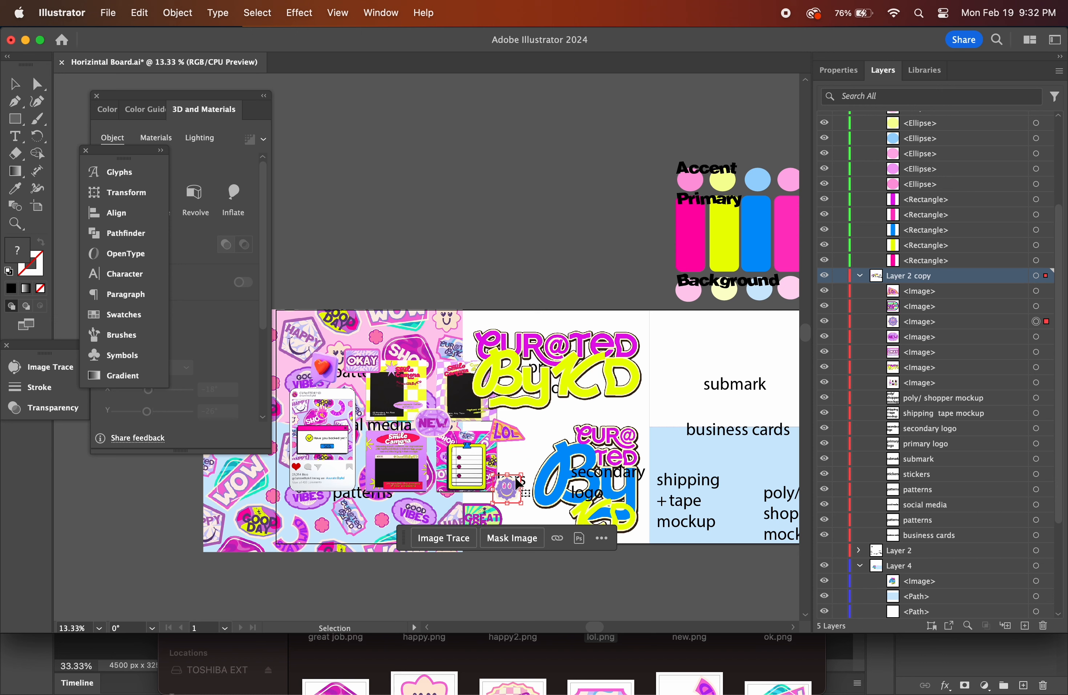
{"action": "left_click", "coordinate": [532, 456]}
{"action": "left_click", "coordinate": [554, 508]}
{"action": "left_click", "coordinate": [474, 568]}
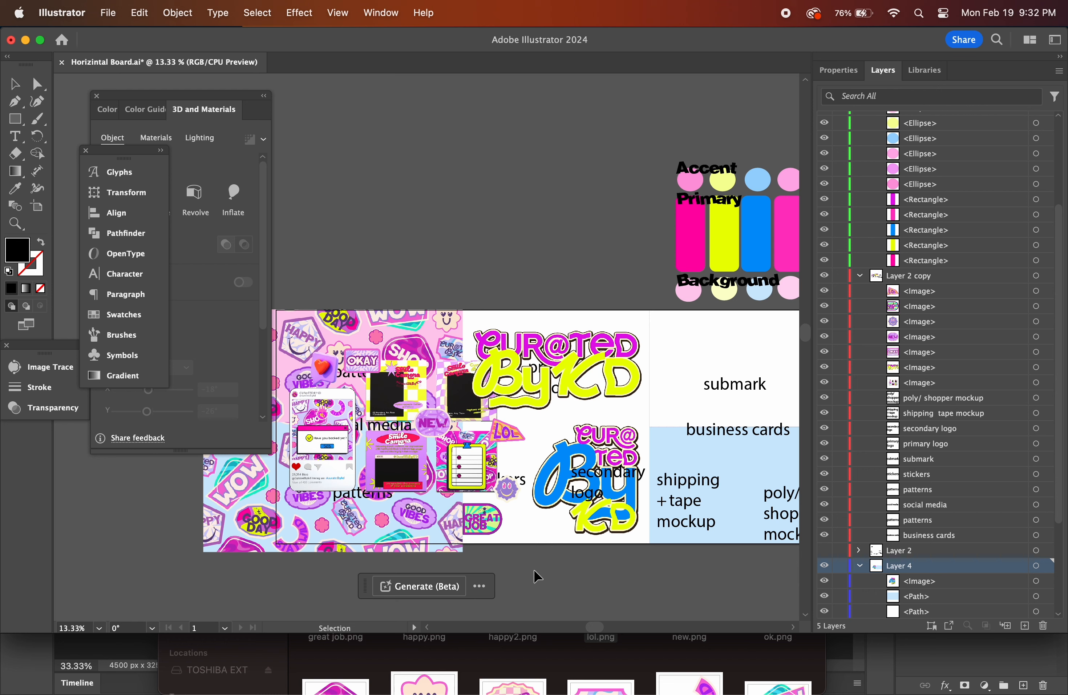
Hide the GREAT JOB sticker, shift the secondary logo slightly left within its panel and save the board.
{"action": "left_click", "coordinate": [483, 519]}
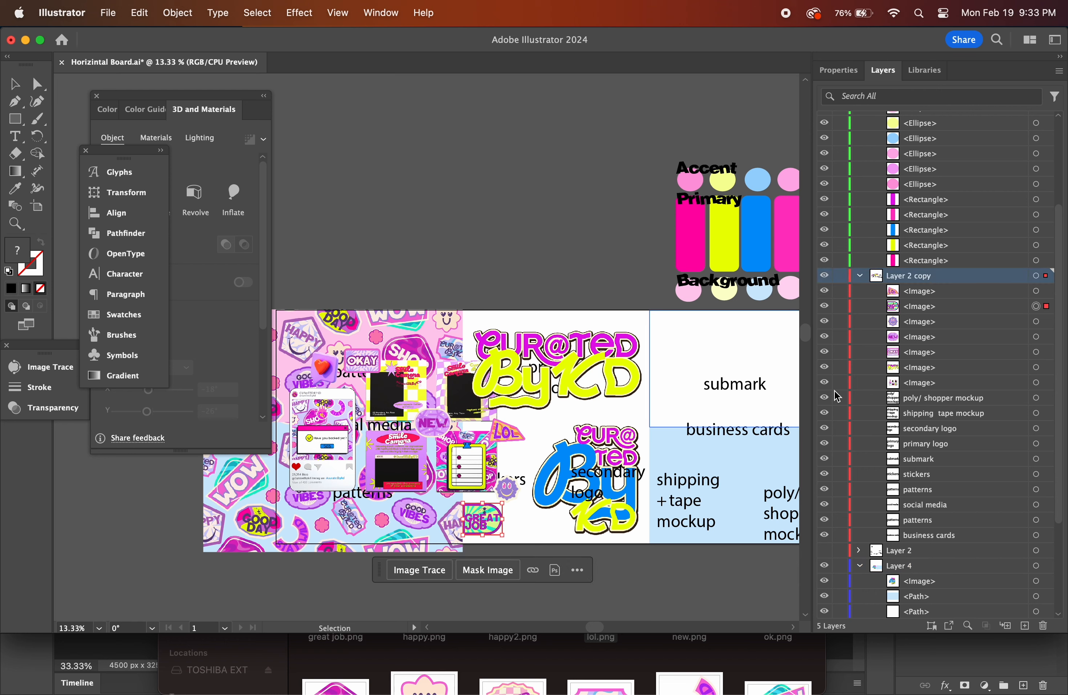
{"action": "left_click", "coordinate": [825, 307]}
{"action": "left_click_drag", "start_coordinate": [616, 508], "coordinate": [609, 511]}
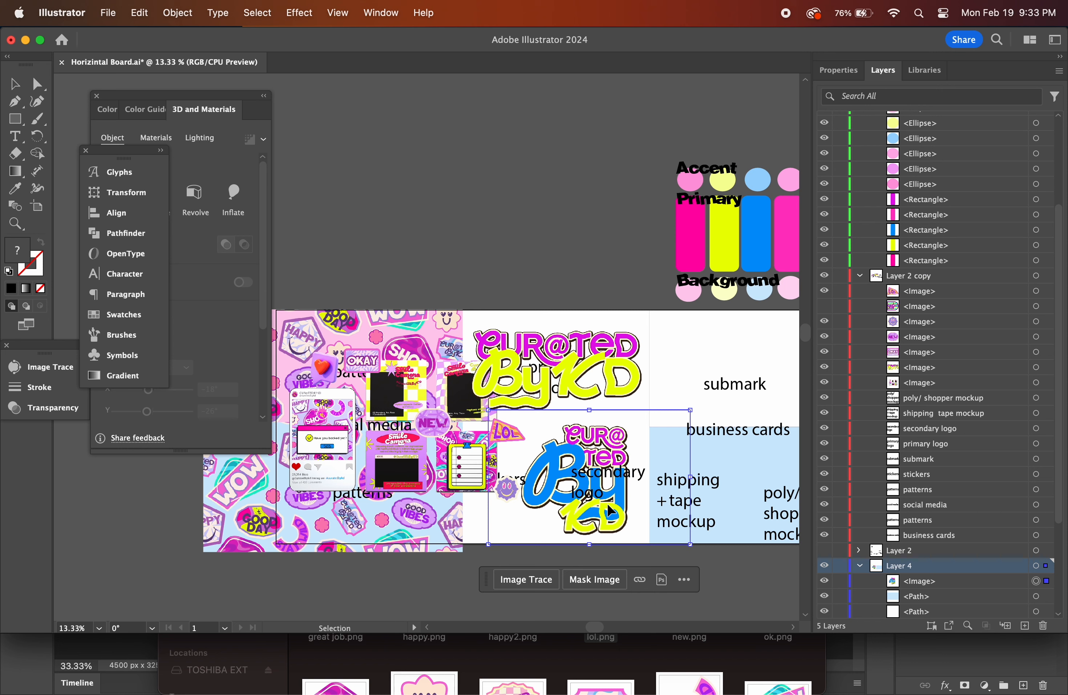
{"action": "left_click", "coordinate": [730, 582]}
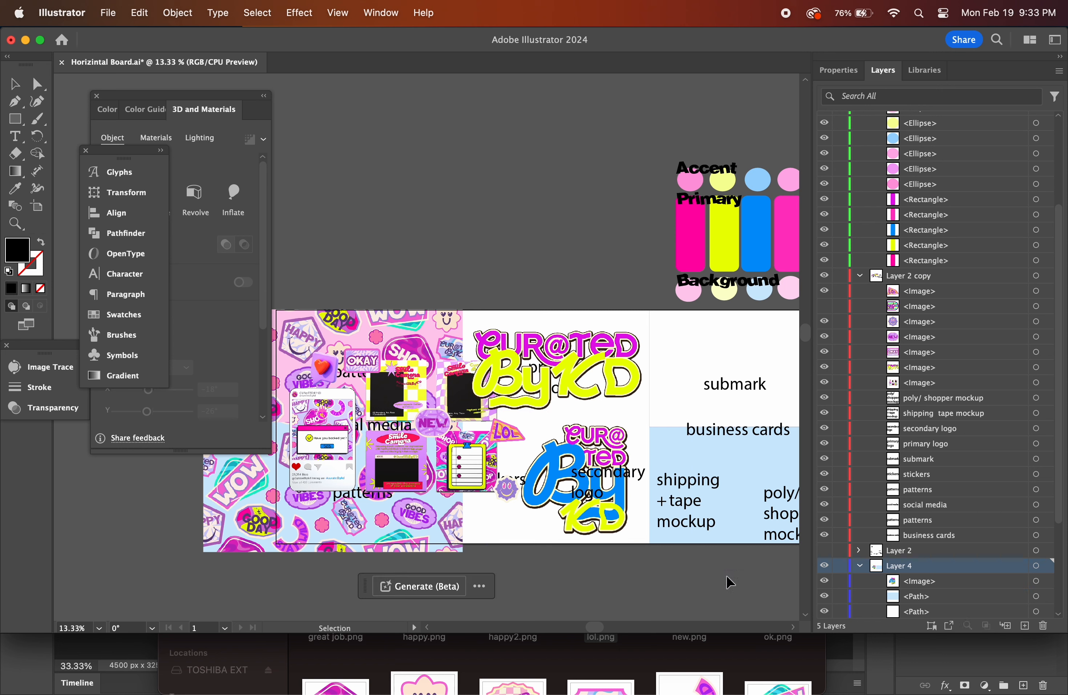
{"action": "key", "text": "super+s"}
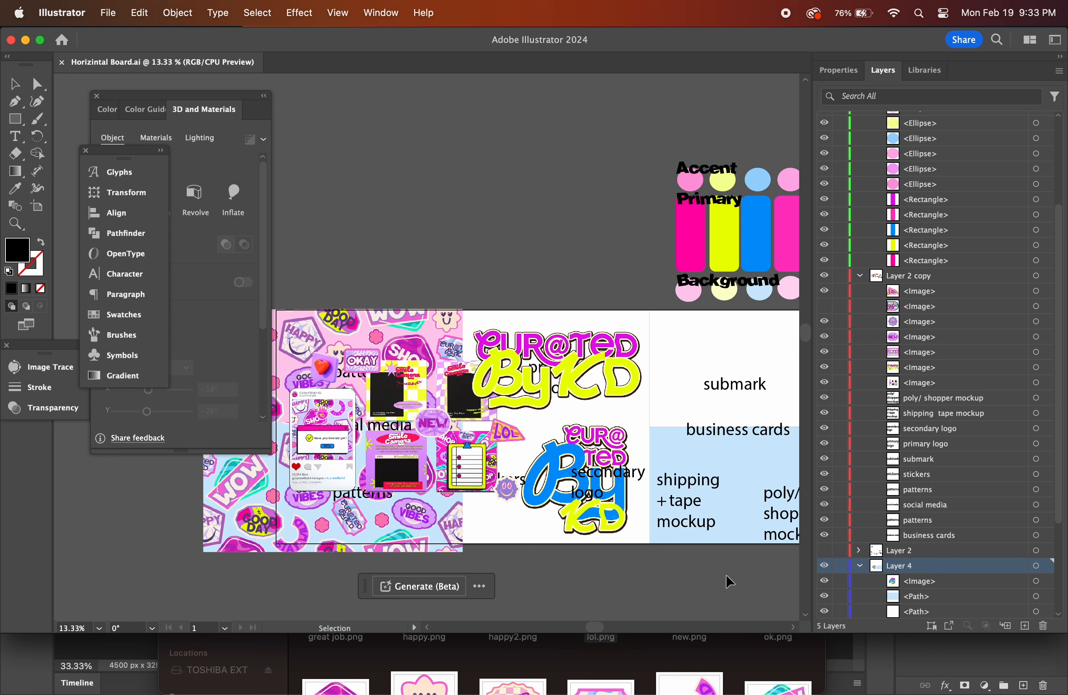
Hide the two patterns text labels and the social media text label on Layer 2 copy.
{"action": "scroll", "coordinate": [727, 574], "scroll_direction": "right", "scroll_amount": 5}
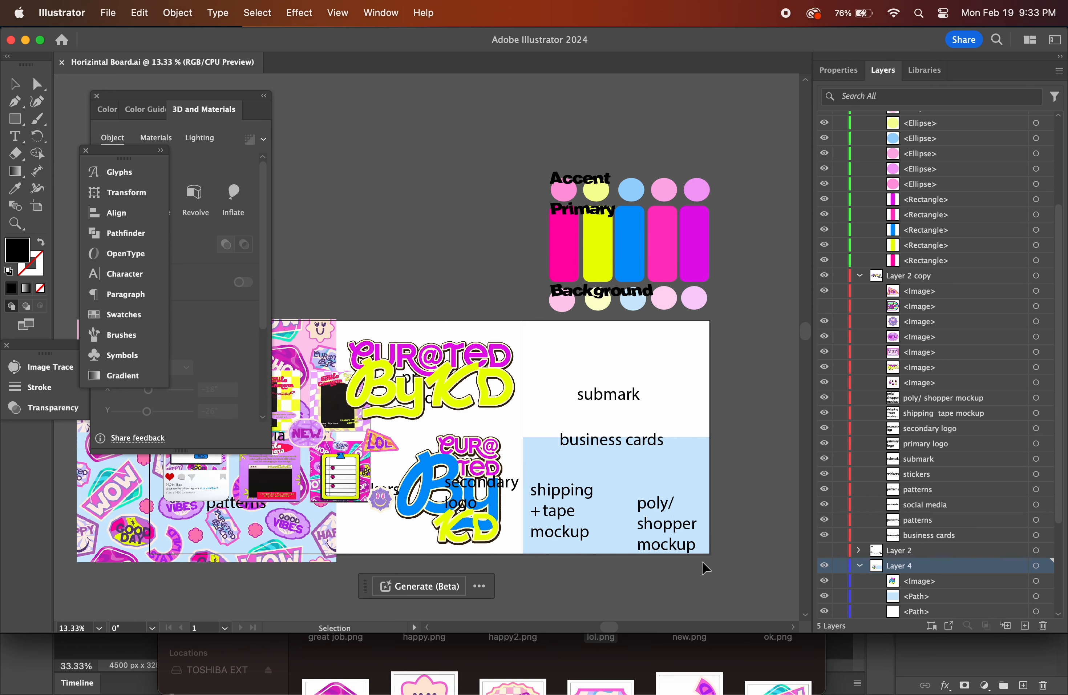
{"action": "scroll", "coordinate": [702, 560], "scroll_direction": "down", "scroll_amount": 5}
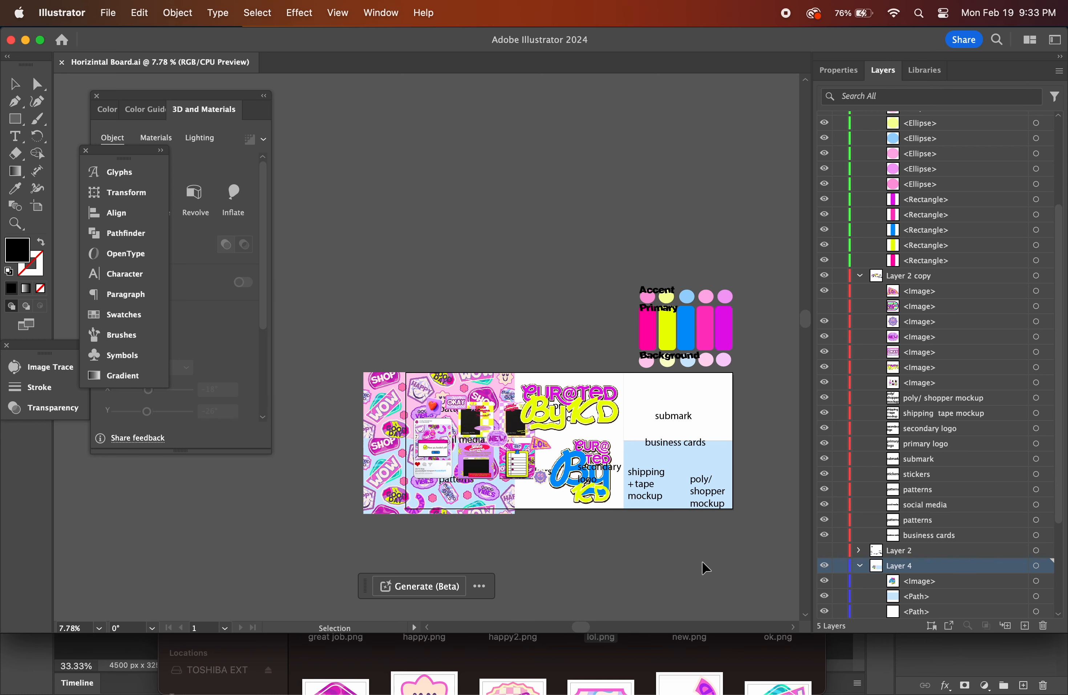
{"action": "scroll", "coordinate": [702, 562], "scroll_direction": "up", "scroll_amount": 5}
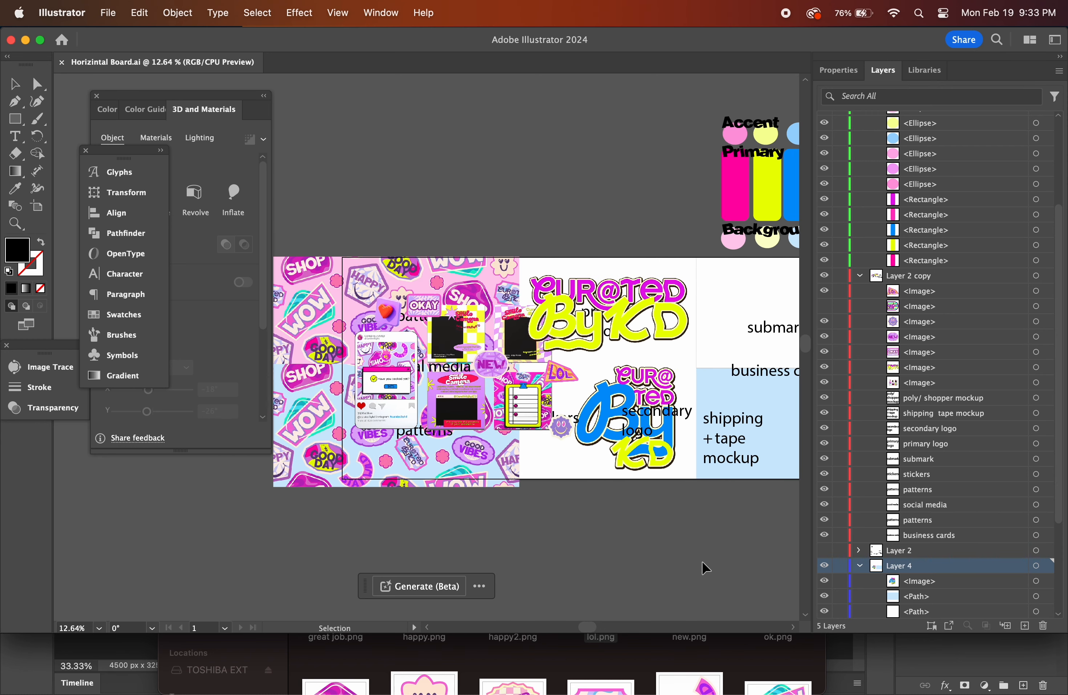
{"action": "scroll", "coordinate": [703, 563], "scroll_direction": "up", "scroll_amount": 5}
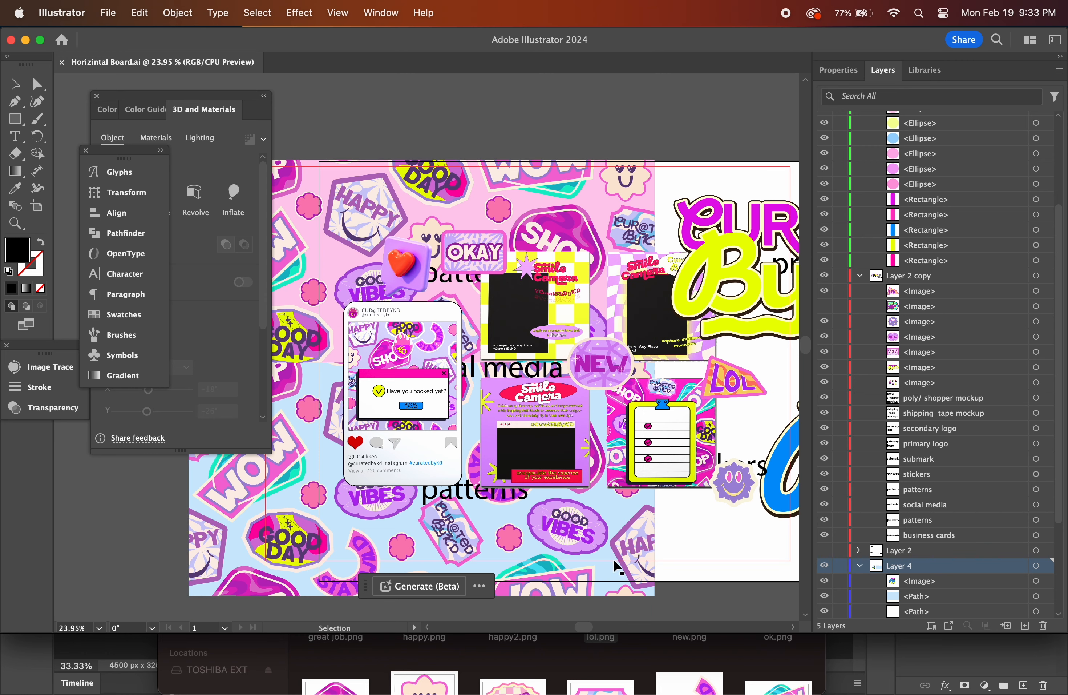
{"action": "scroll", "coordinate": [640, 569], "scroll_direction": "up", "scroll_amount": 5}
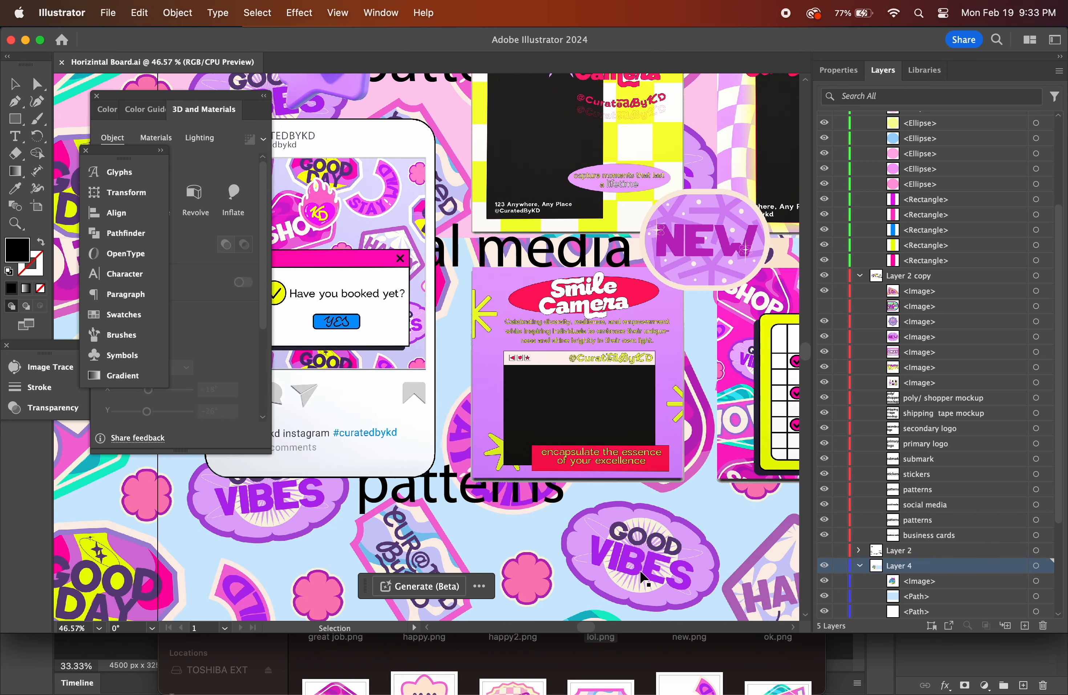
{"action": "scroll", "coordinate": [641, 571], "scroll_direction": "down", "scroll_amount": 5}
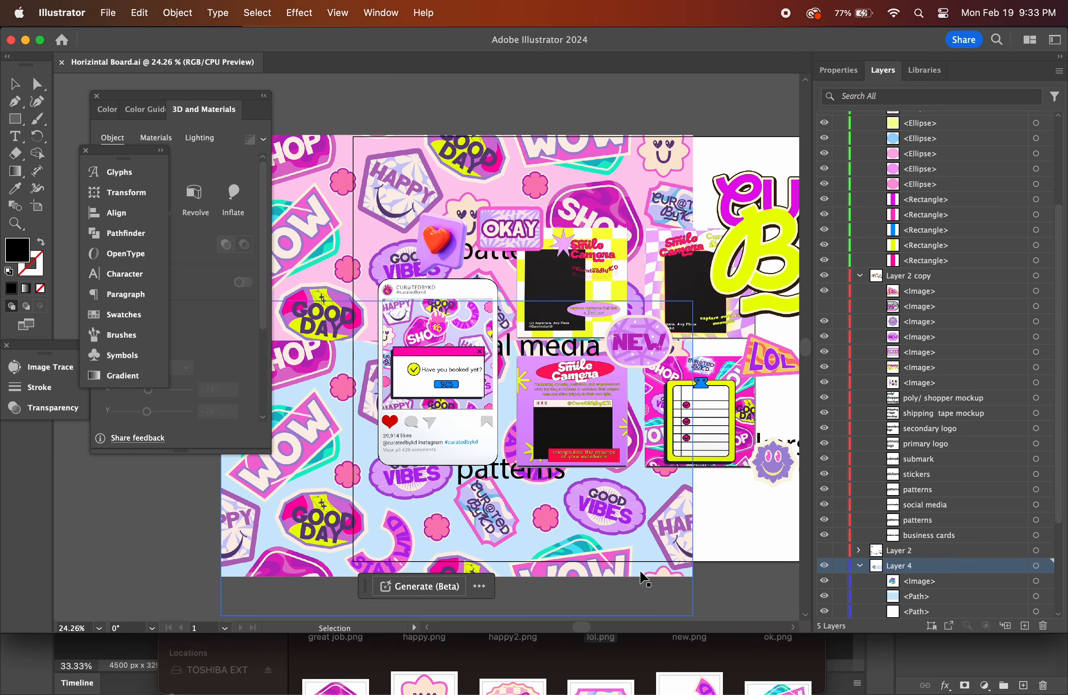
{"action": "scroll", "coordinate": [641, 572], "scroll_direction": "right", "scroll_amount": 5}
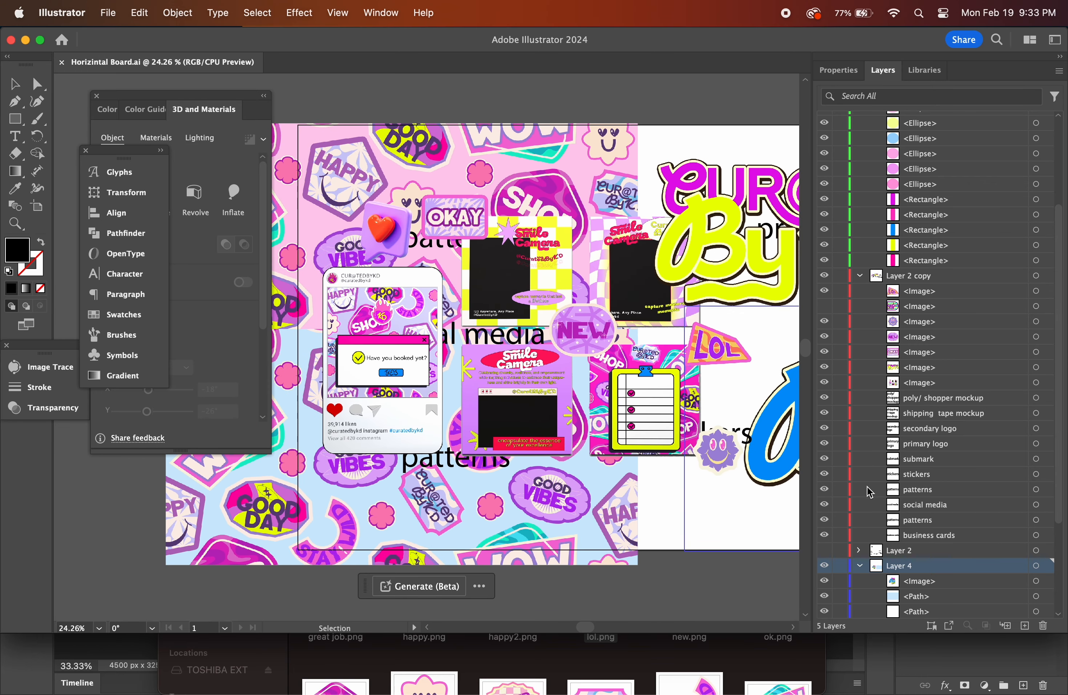
{"action": "left_click", "coordinate": [825, 519]}
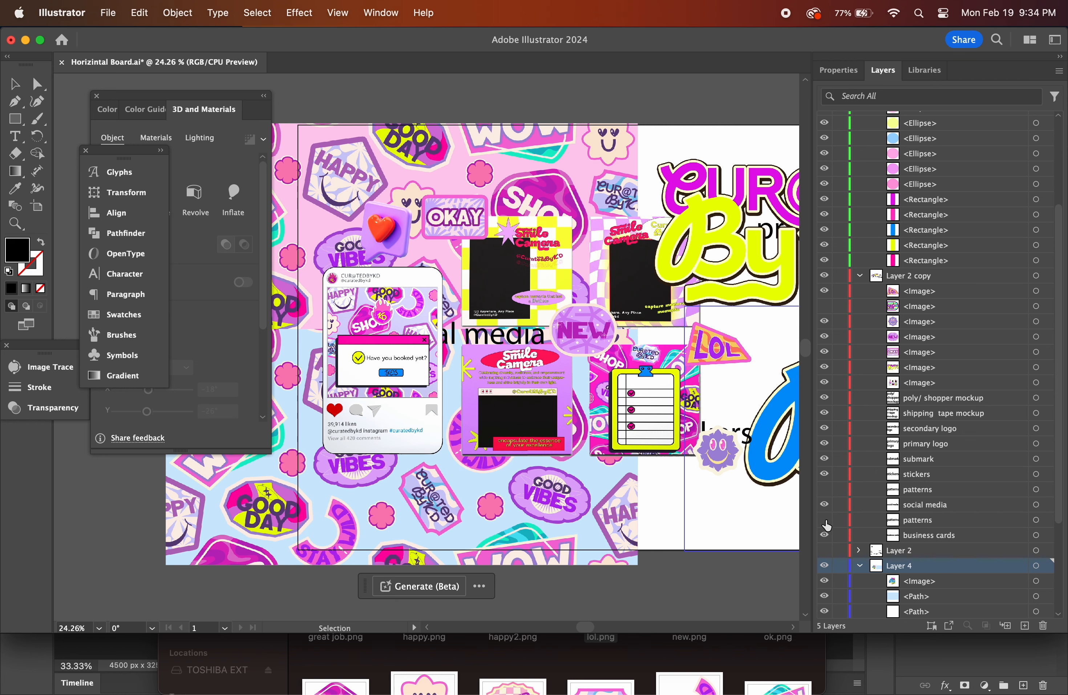
{"action": "left_click", "coordinate": [825, 505]}
Hide the stickers, primary logo and secondary logo text labels on Layer 2 copy.
{"action": "scroll", "coordinate": [736, 573], "scroll_direction": "right", "scroll_amount": 5}
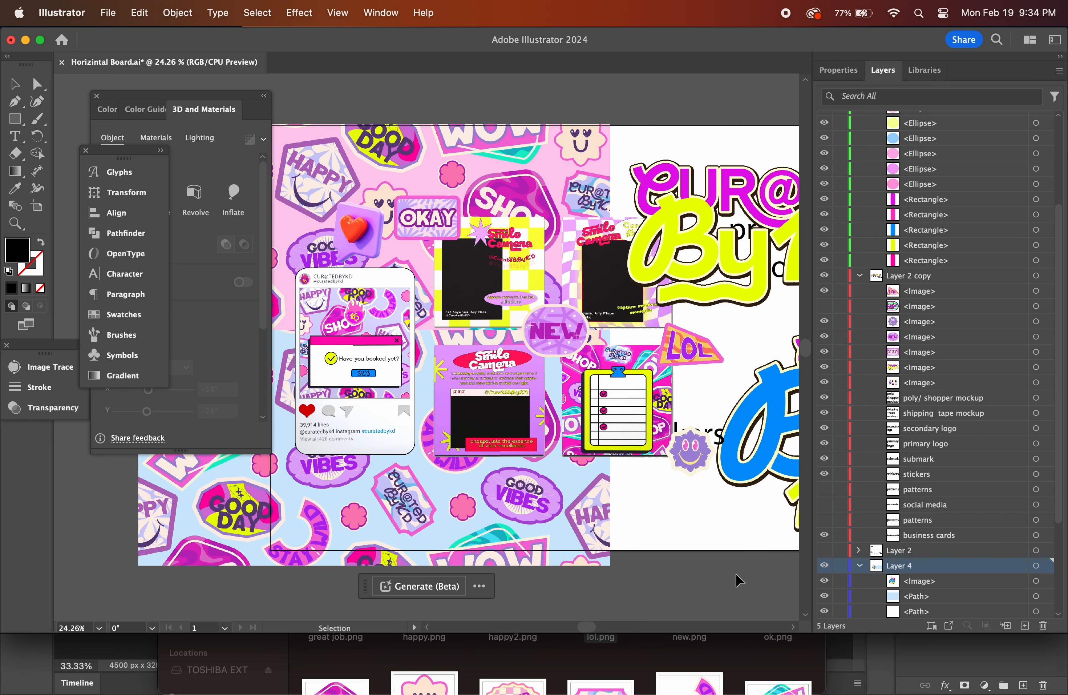
{"action": "scroll", "coordinate": [736, 573], "scroll_direction": "right", "scroll_amount": 5}
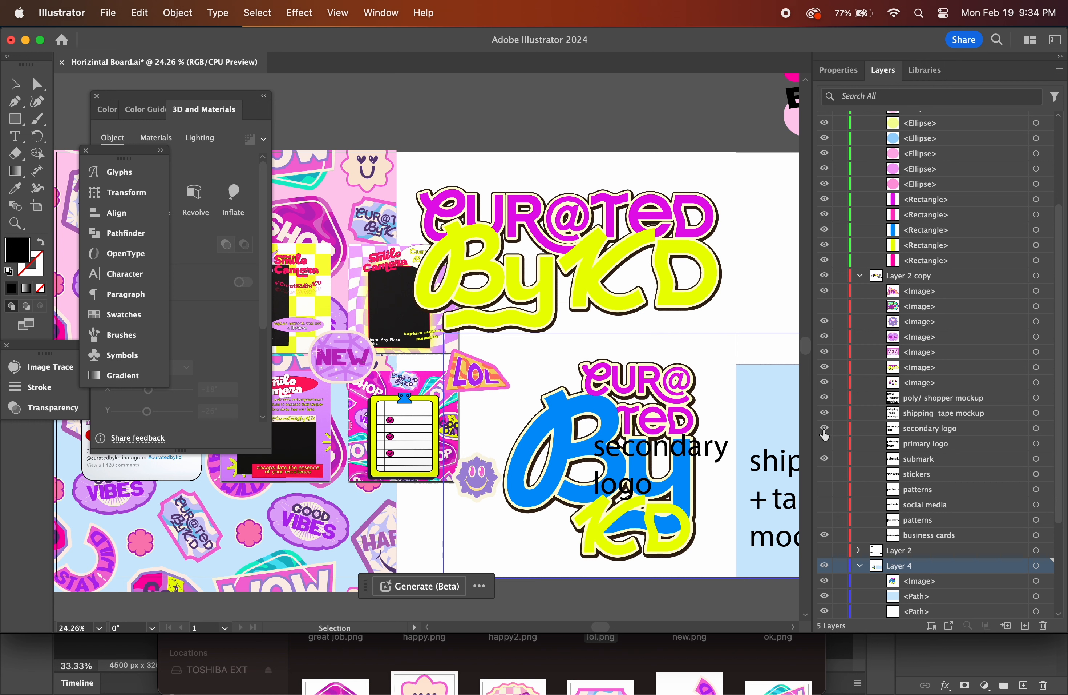
{"action": "left_click", "coordinate": [825, 427]}
{"action": "scroll", "coordinate": [701, 592], "scroll_direction": "left", "scroll_amount": 8}
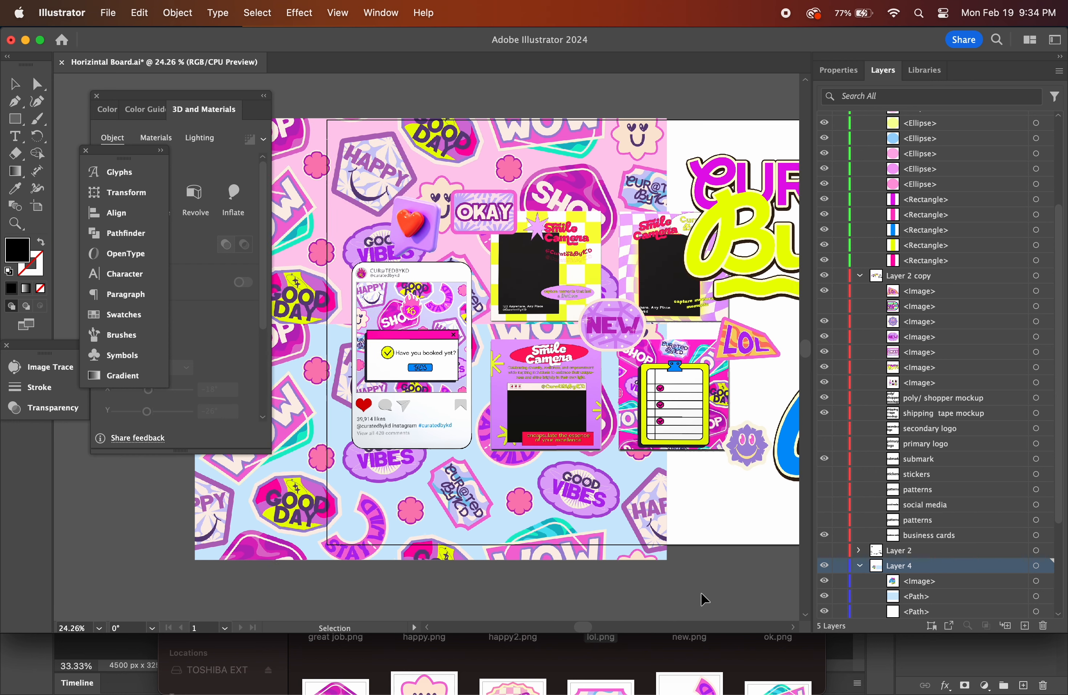
{"action": "scroll", "coordinate": [701, 592], "scroll_direction": "left", "scroll_amount": 4}
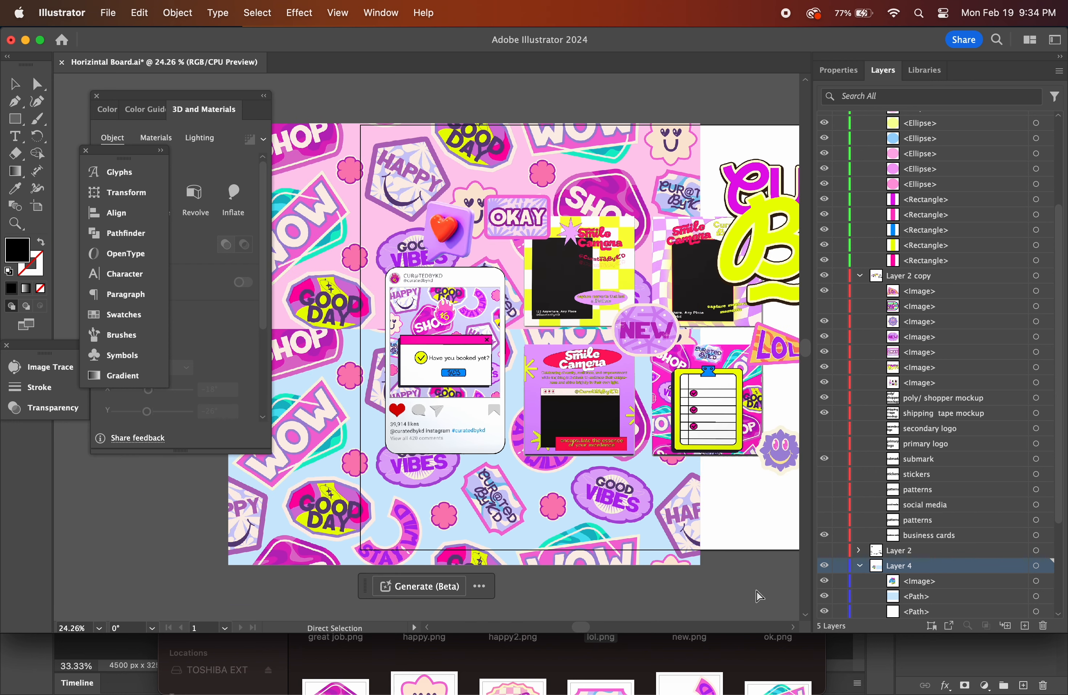
Move the purple smiley sticker slightly down and left, closer to the clipboard image's lower corner, and save the board.
{"action": "scroll", "coordinate": [758, 594], "scroll_direction": "right", "scroll_amount": 10}
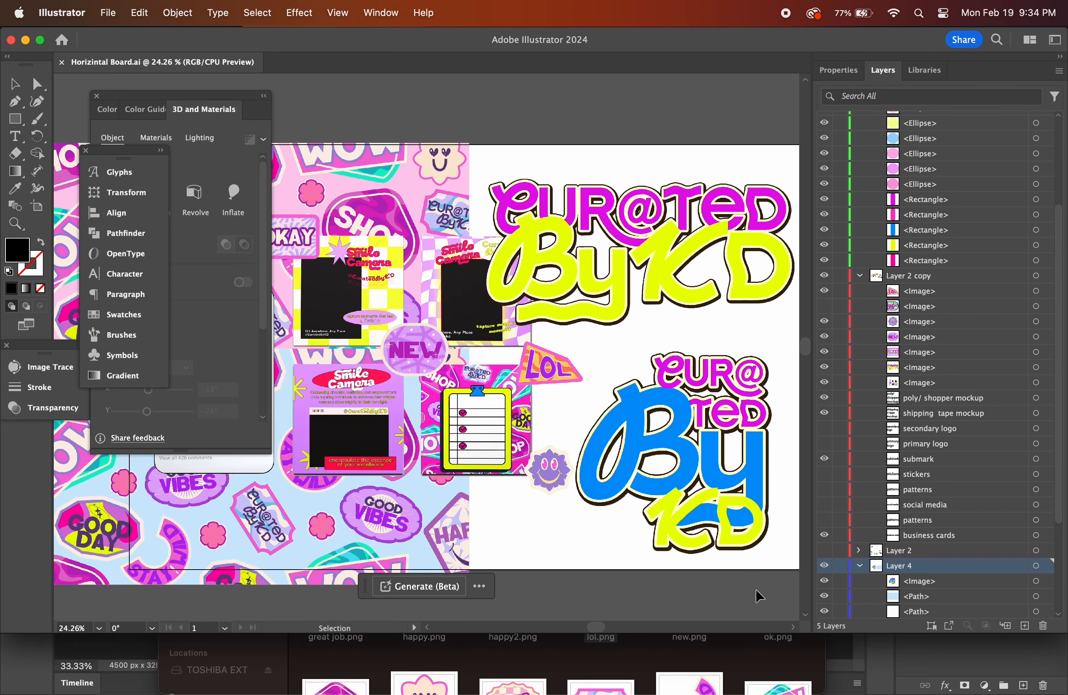
{"action": "left_click", "coordinate": [507, 461]}
{"action": "left_click_drag", "start_coordinate": [485, 473], "coordinate": [475, 482]}
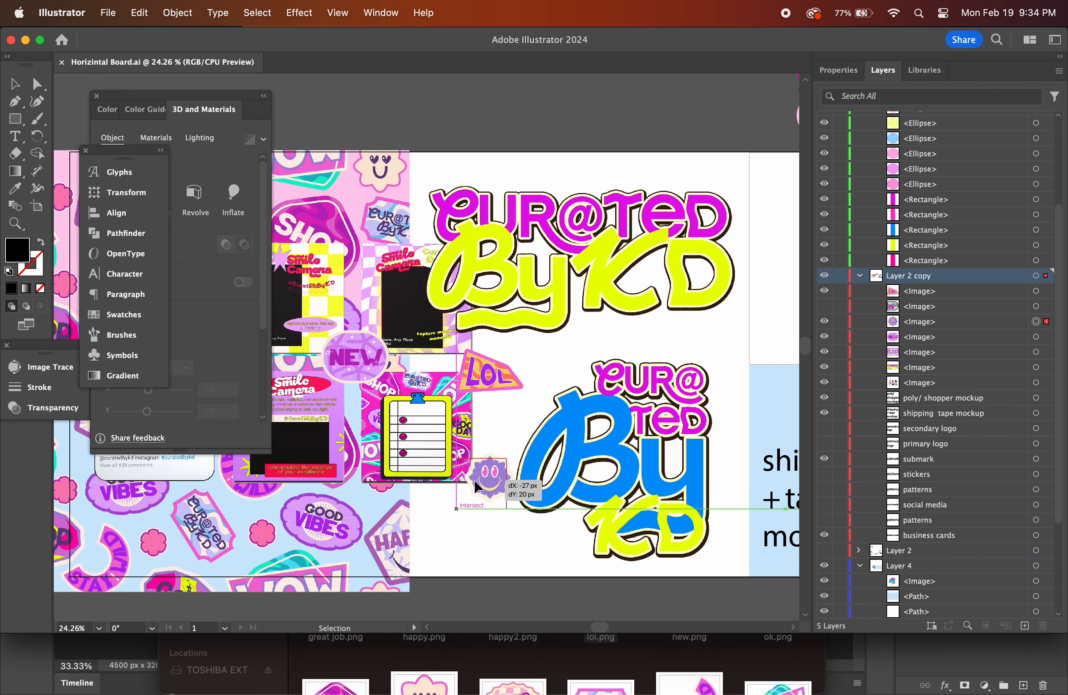
{"action": "key", "text": "a"}
{"action": "left_click", "coordinate": [571, 594]}
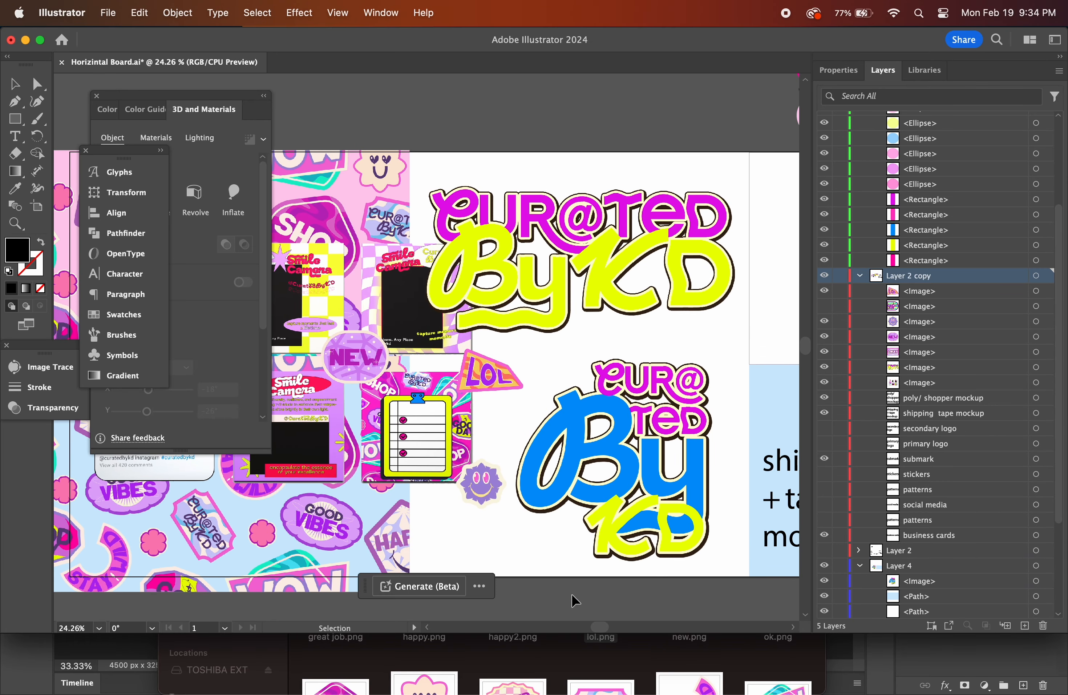
{"action": "key", "text": "v"}
{"action": "key", "text": "super+s"}
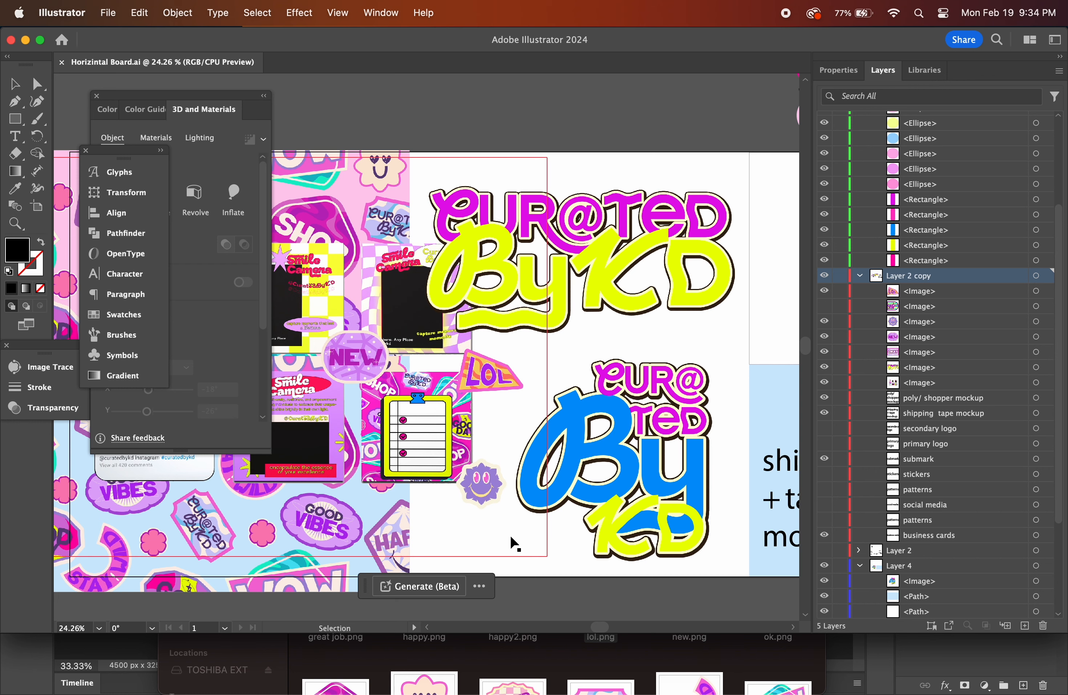
Try a hot pink FF00B1 fill on the white panel behind the secondary logo and undo the colour change.
{"action": "left_click", "coordinate": [446, 572]}
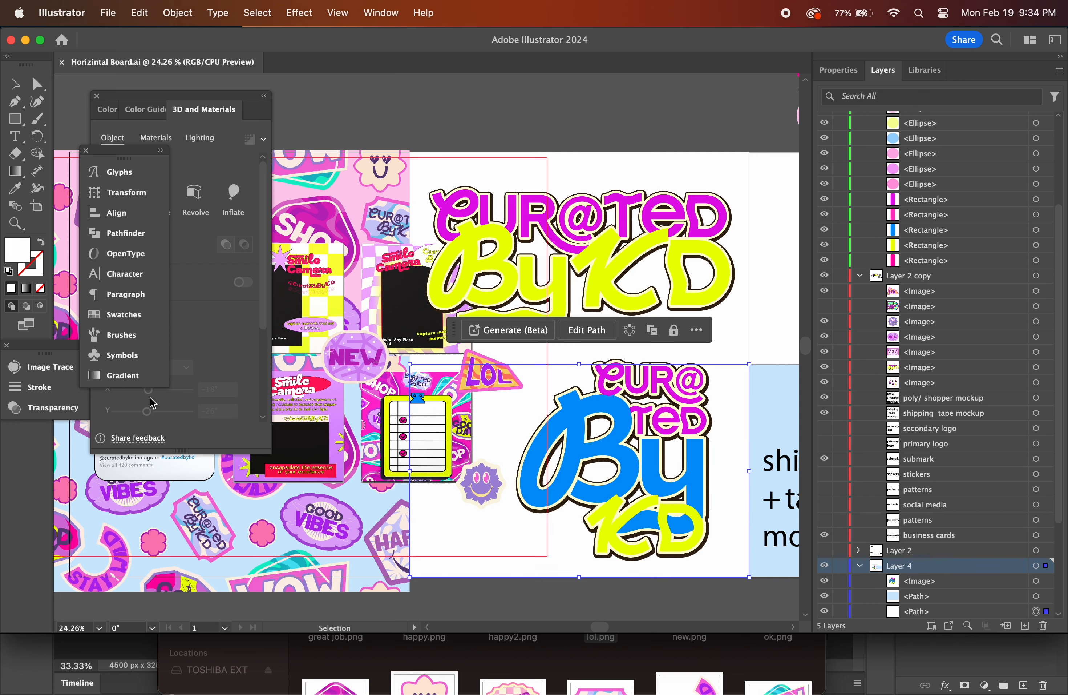
{"action": "double_click", "coordinate": [21, 254]}
{"action": "left_click", "coordinate": [465, 265]}
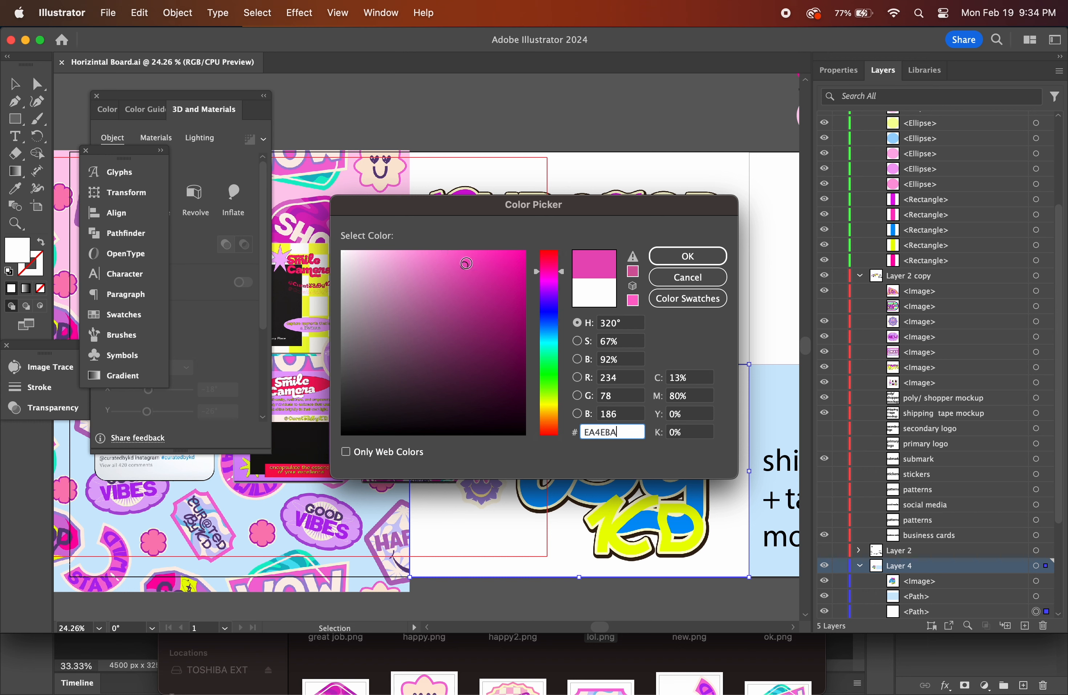
{"action": "left_click_drag", "start_coordinate": [500, 261], "coordinate": [533, 246]}
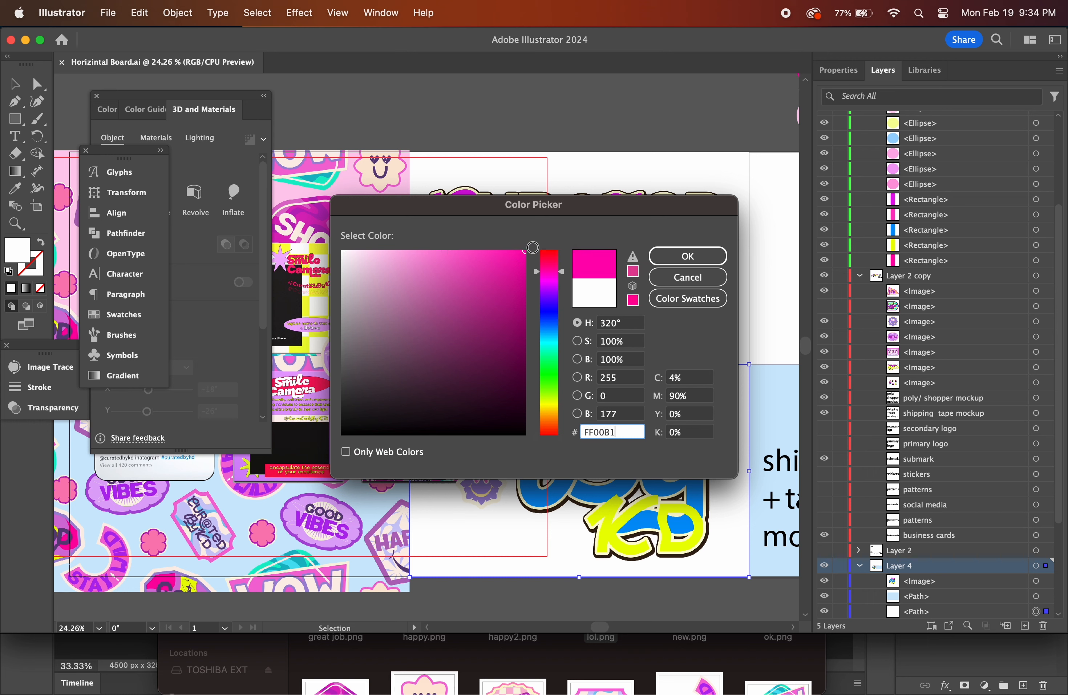
{"action": "left_click", "coordinate": [688, 256]}
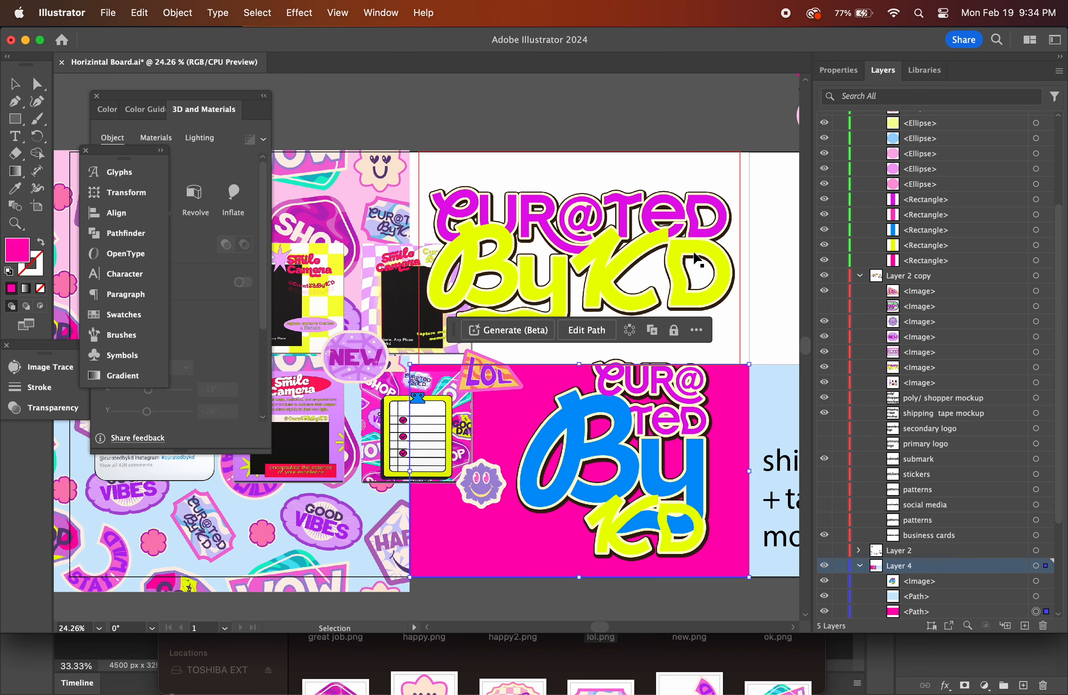
{"action": "key", "text": "a"}
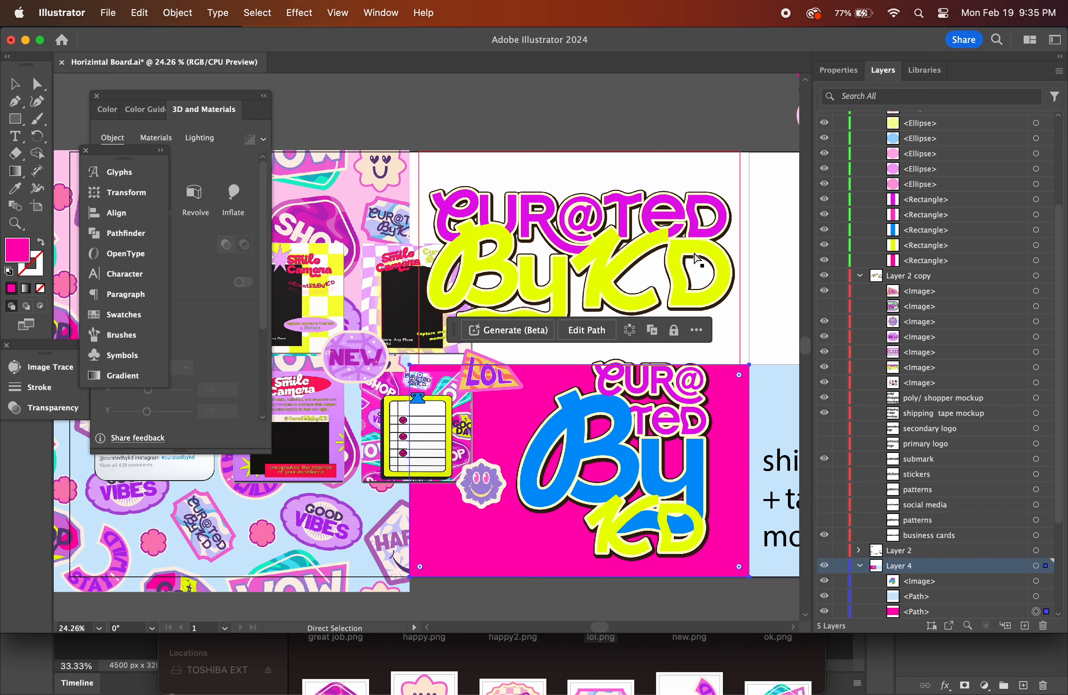
{"action": "key", "text": "super+z"}
{"action": "key", "text": "v"}
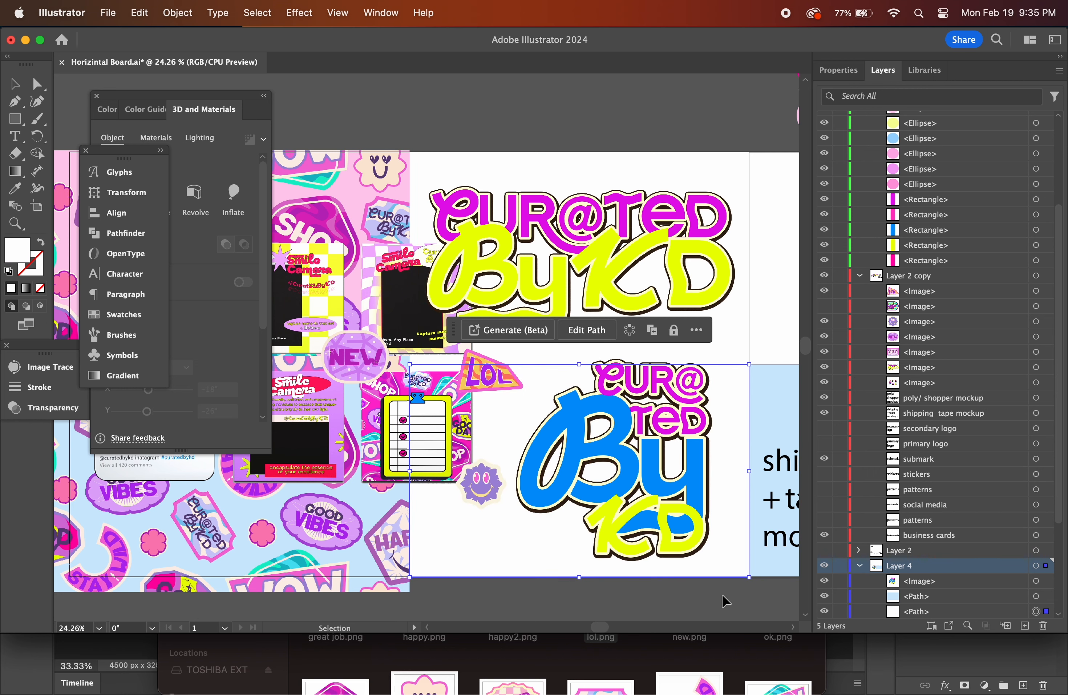
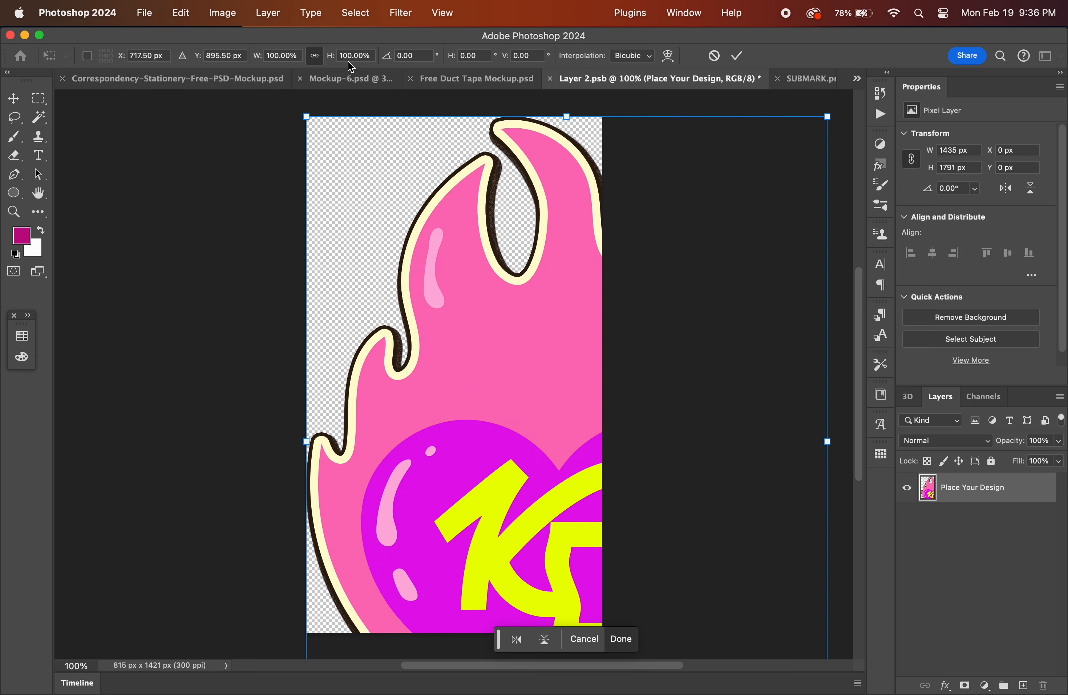
Scale the pasted KD flame heart logo to 50%, centre it on the sticker canvas, and save and close the sticker design.
{"action": "left_click", "coordinate": [282, 56]}
{"action": "type", "text": "50"}
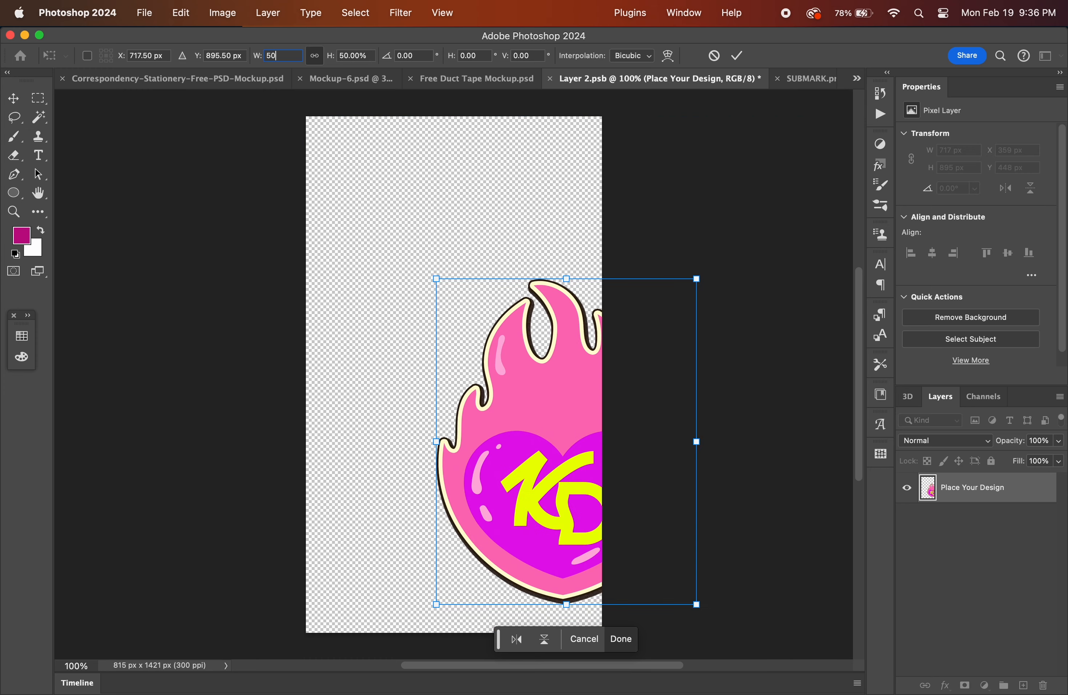
{"action": "left_click_drag", "start_coordinate": [558, 431], "coordinate": [442, 357]}
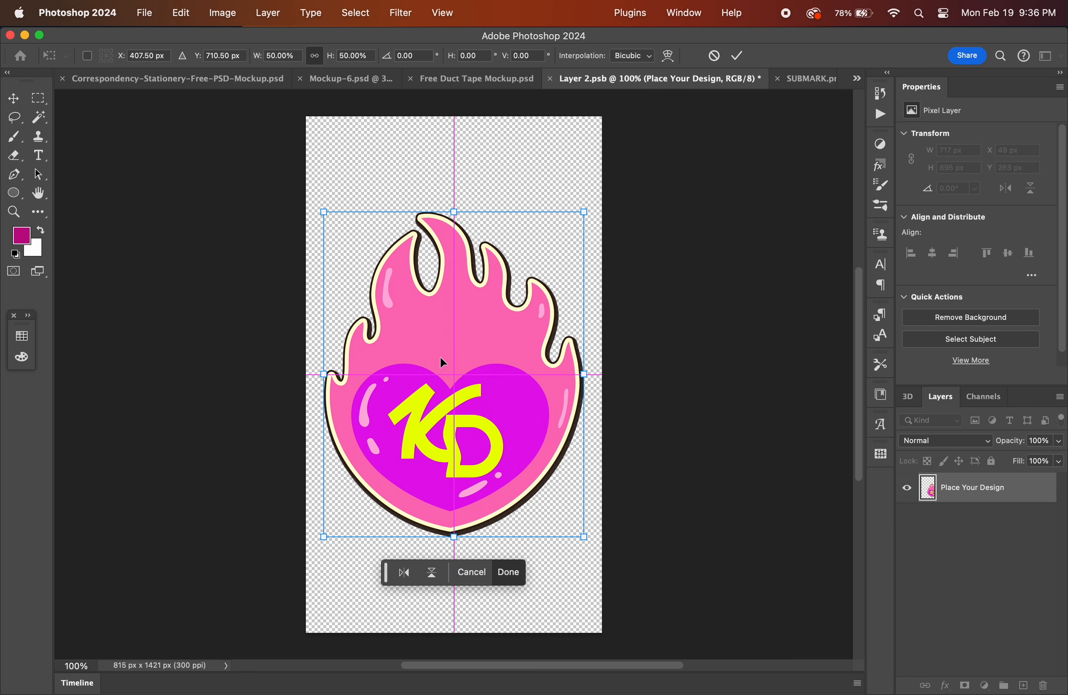
{"action": "left_click", "coordinate": [738, 56]}
{"action": "left_click", "coordinate": [551, 78]}
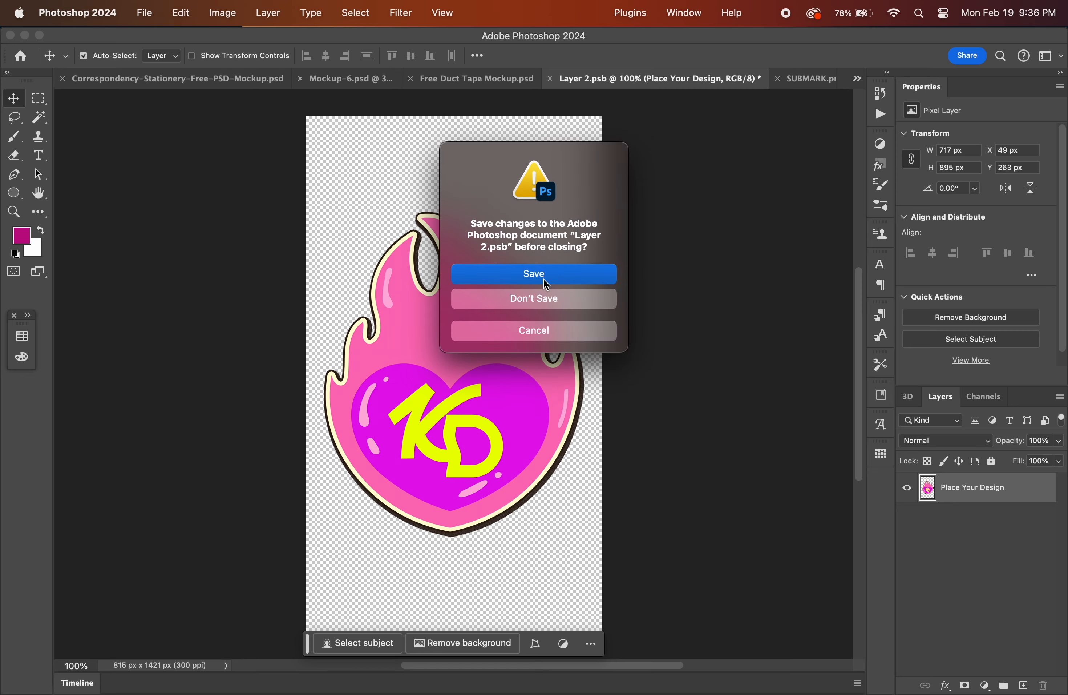
{"action": "left_click", "coordinate": [528, 280]}
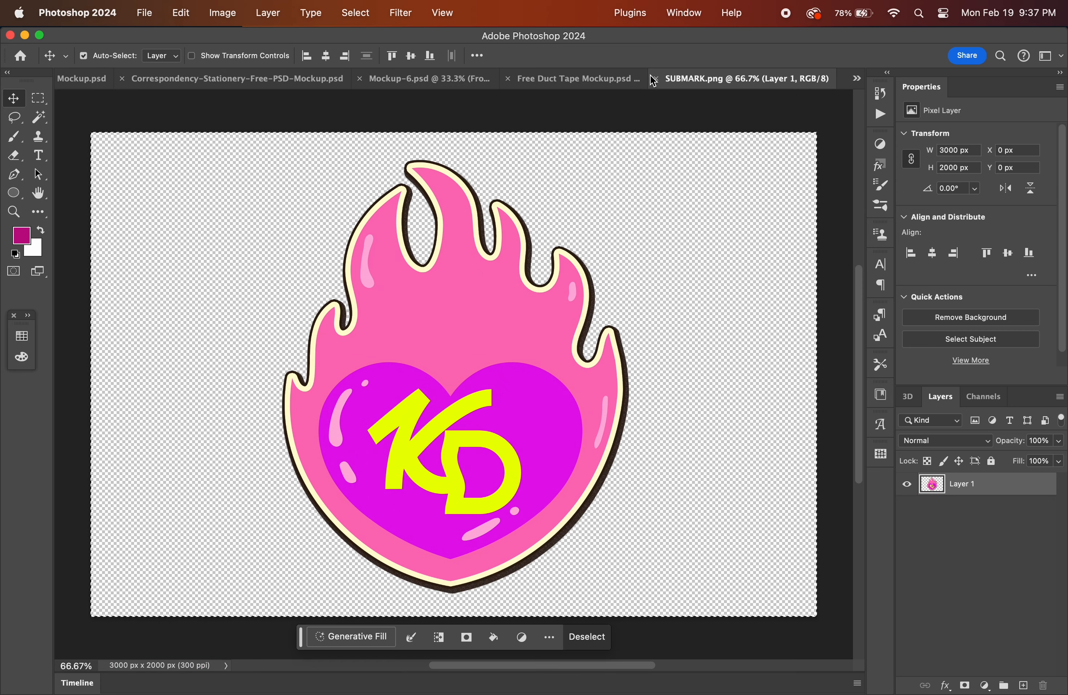
In the tissue paper mockup's Sticker smart object, move the flame logo straight down to about Y 496 px, then save and close it.
{"action": "left_click", "coordinate": [856, 79]}
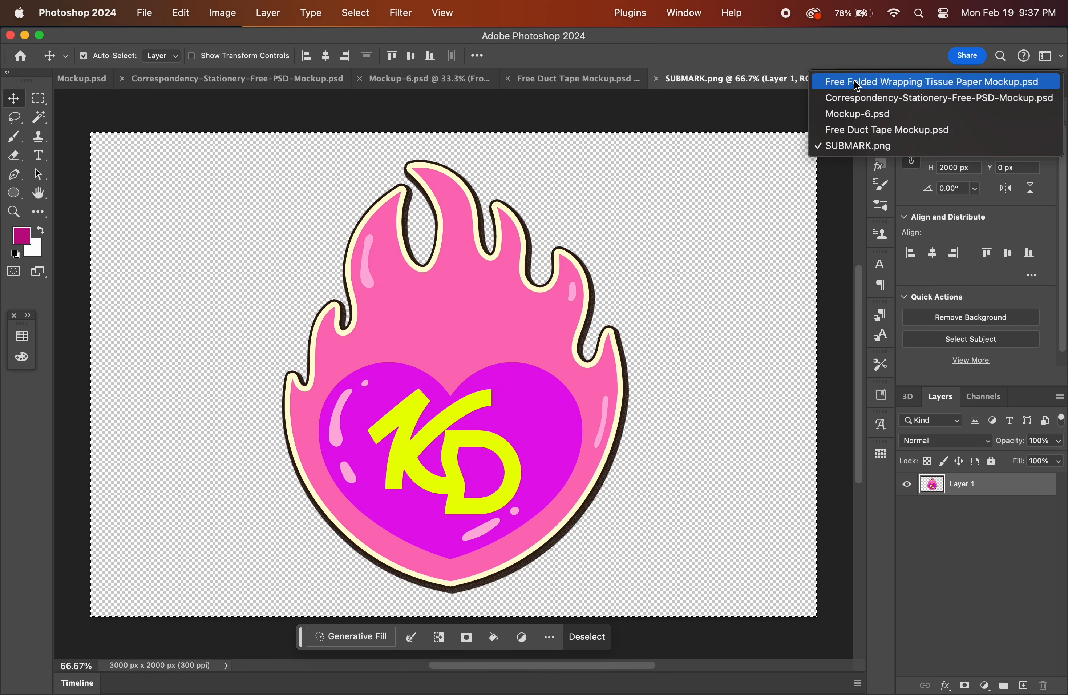
{"action": "left_click", "coordinate": [854, 82]}
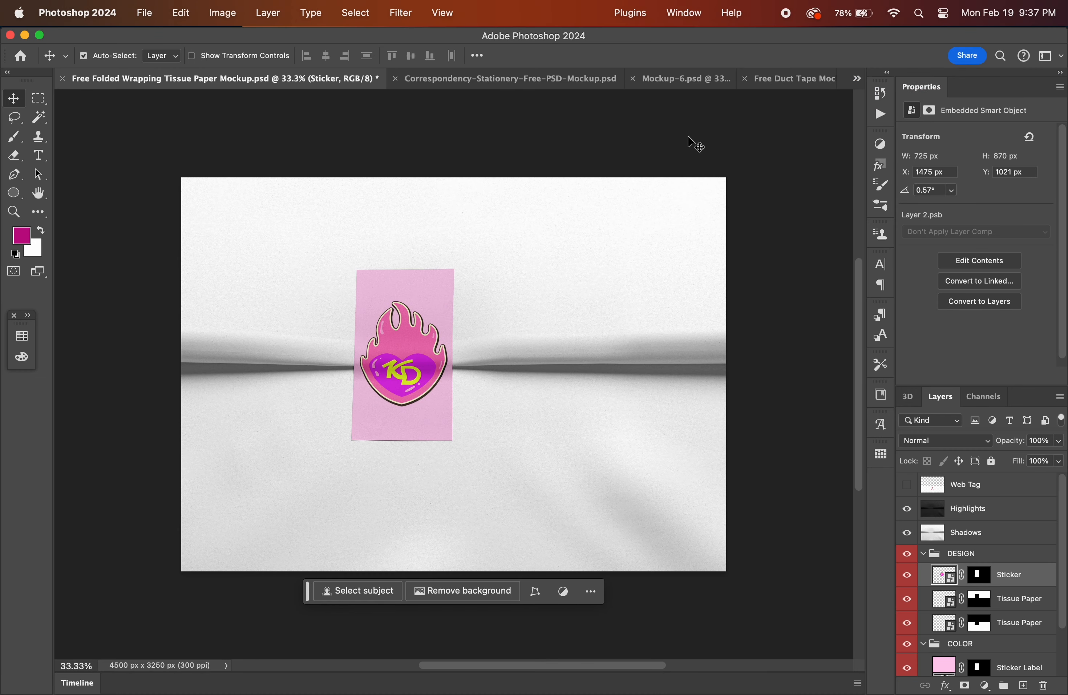
{"action": "double_click", "coordinate": [947, 575]}
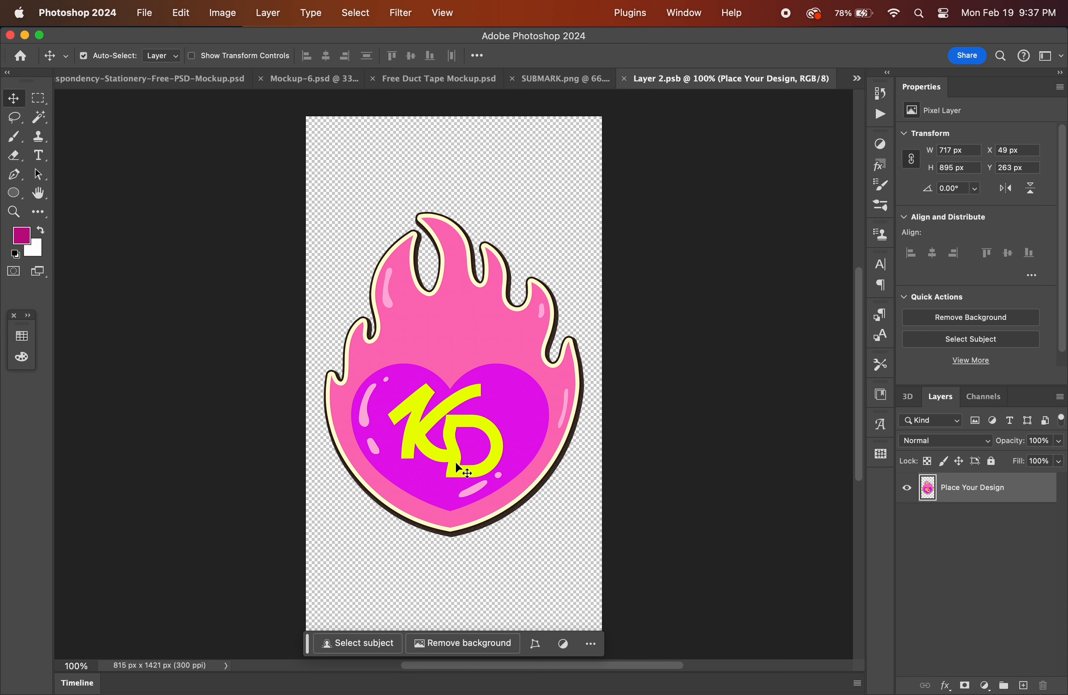
{"action": "left_click_drag", "start_coordinate": [446, 359], "coordinate": [445, 448]}
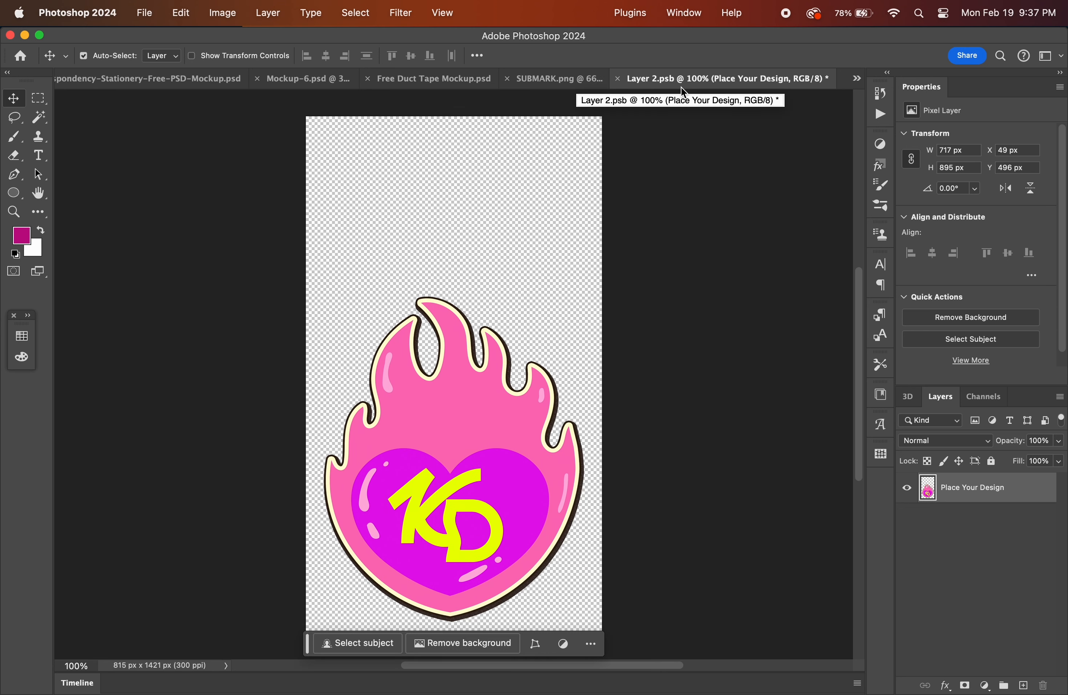
{"action": "left_click", "coordinate": [618, 78]}
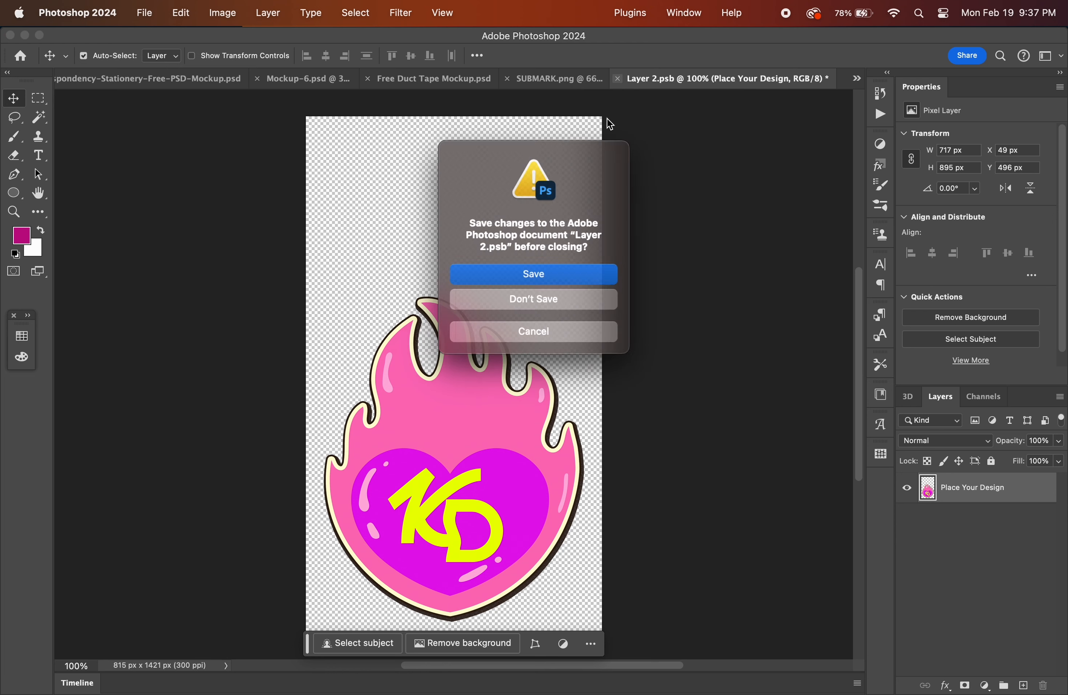
{"action": "left_click", "coordinate": [534, 274]}
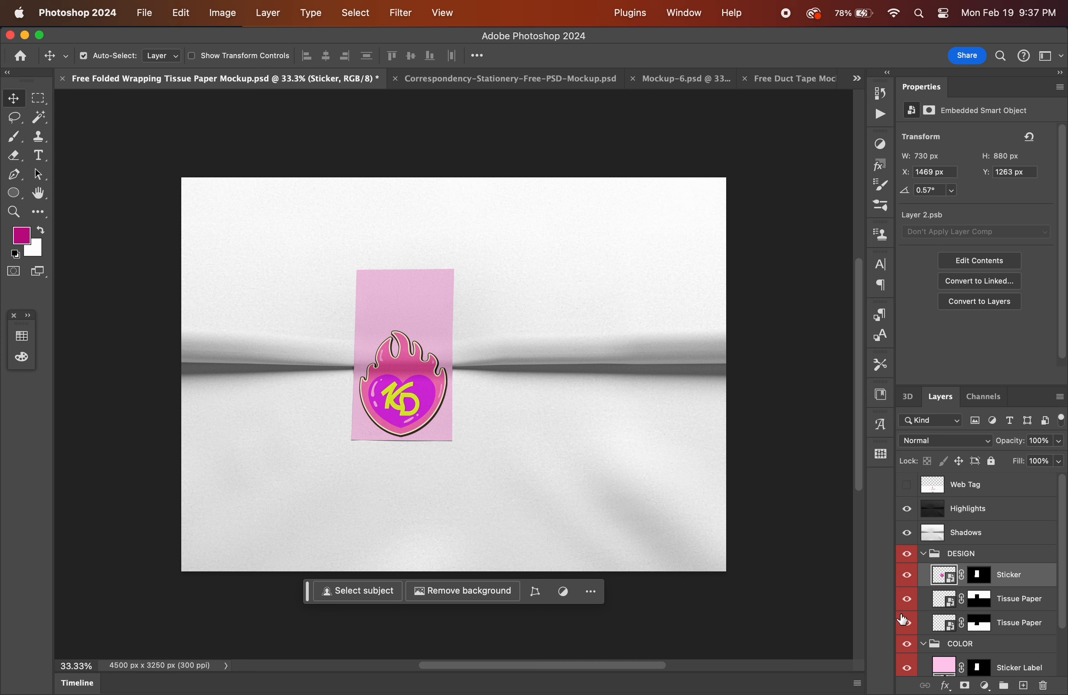
Open the upper Tissue Paper smart object for editing and open PATTERN4.png from the **BRAND folder.
{"action": "double_click", "coordinate": [944, 602]}
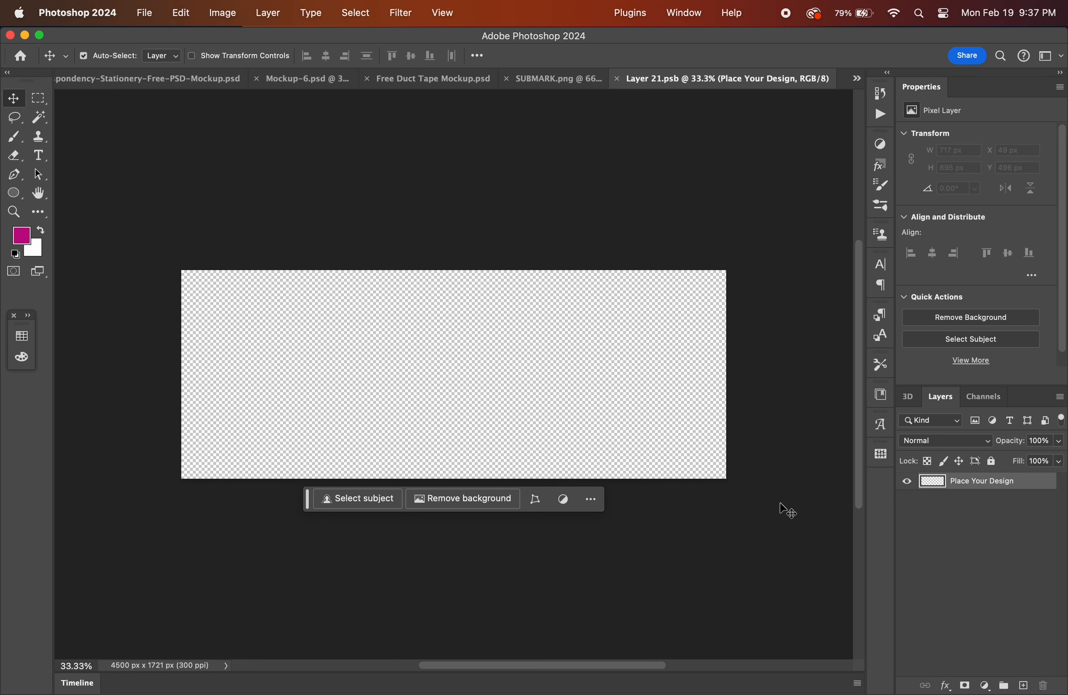
{"action": "left_click", "coordinate": [143, 12]}
{"action": "left_click", "coordinate": [154, 52]}
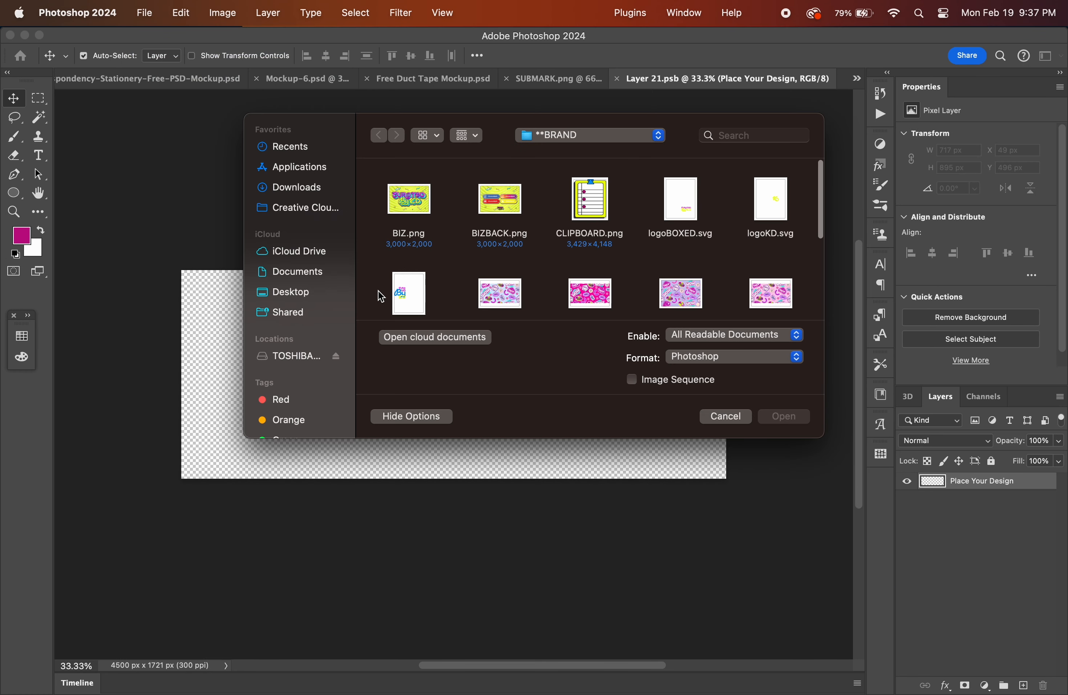
{"action": "scroll", "coordinate": [641, 292], "scroll_direction": "down", "scroll_amount": 3}
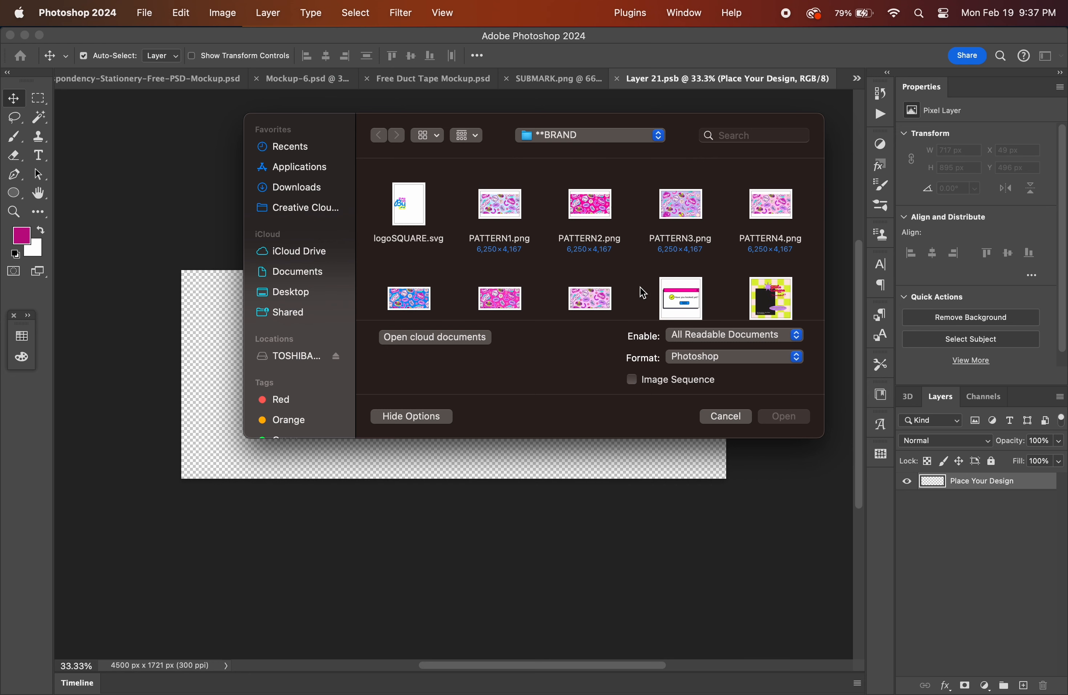
{"action": "double_click", "coordinate": [770, 204]}
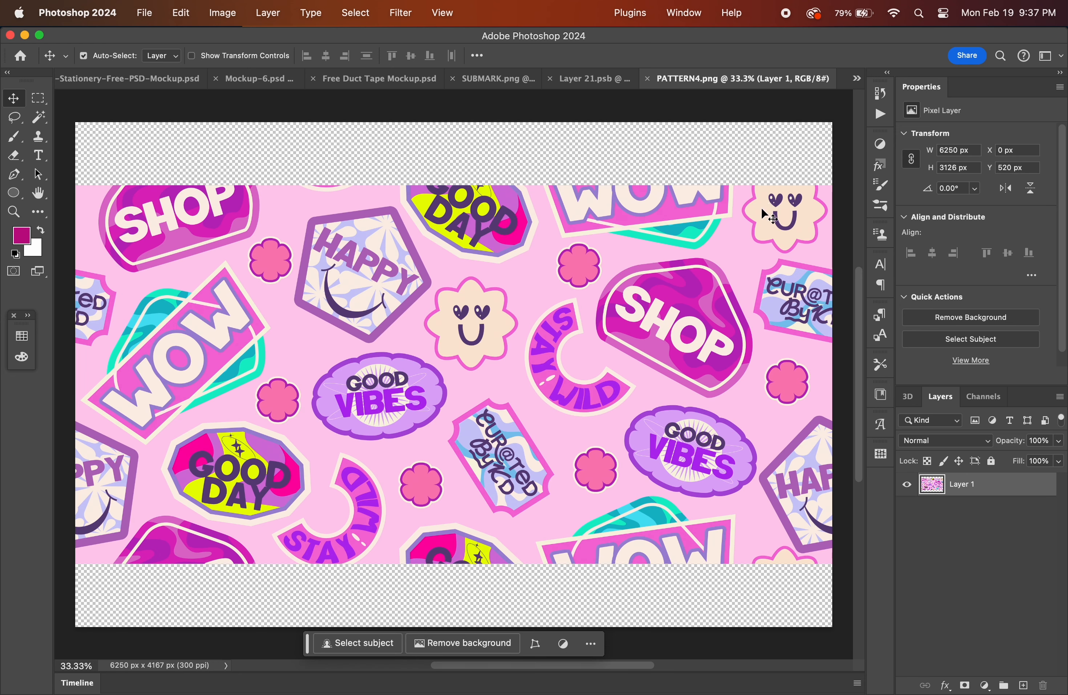
Copy the whole PATTERN4 image into the tissue paper design, save and close that design, and return to the tissue paper mockup.
{"action": "key", "text": "super+a"}
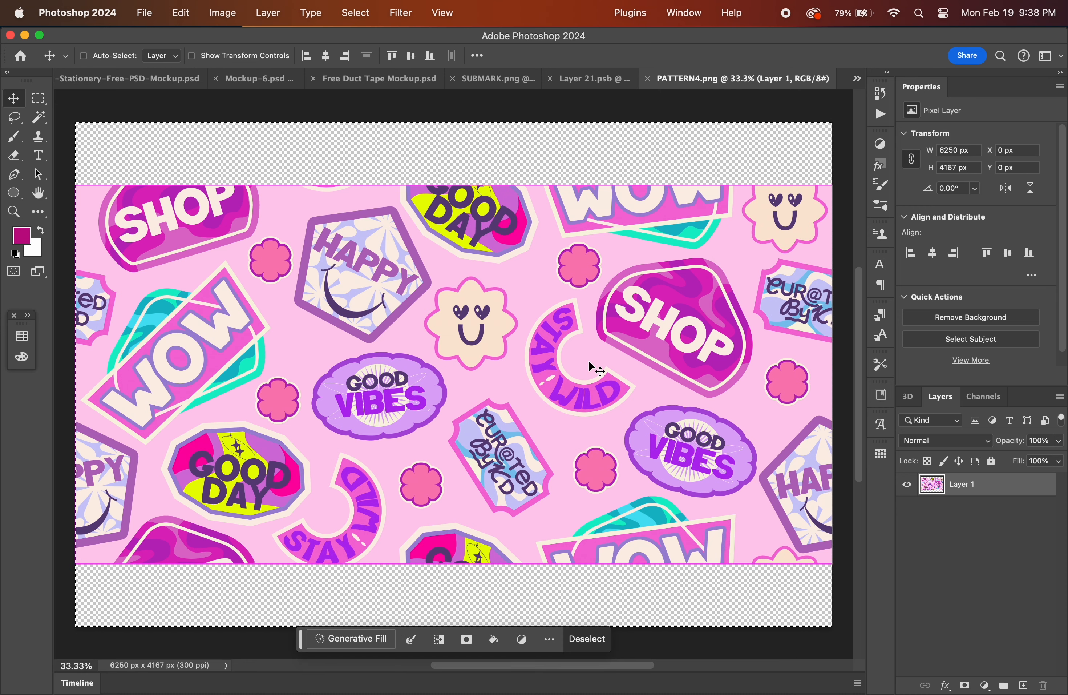
{"action": "left_click", "coordinate": [593, 79]}
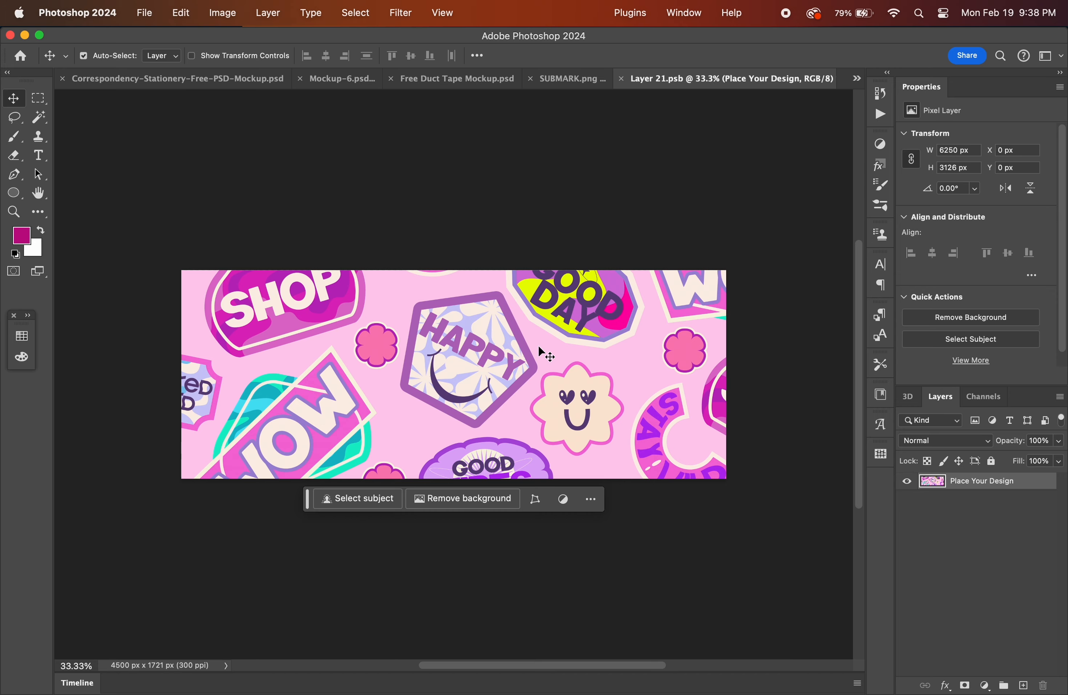
{"action": "left_click", "coordinate": [621, 79]}
{"action": "left_click", "coordinate": [534, 271]}
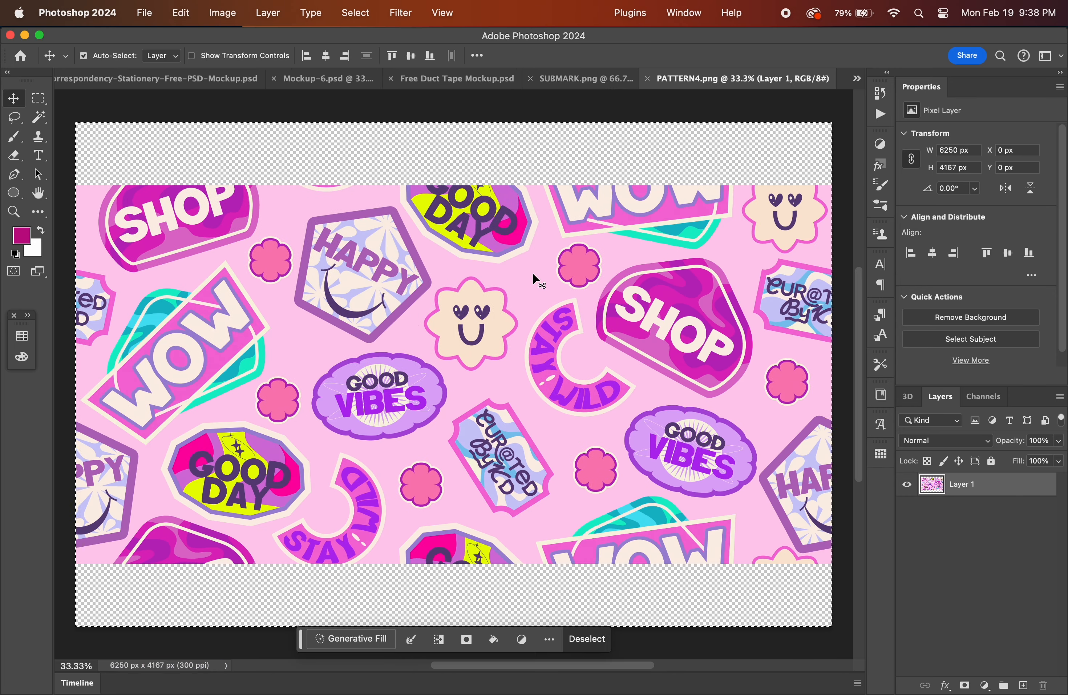
{"action": "left_click", "coordinate": [857, 79]}
{"action": "left_click", "coordinate": [862, 80]}
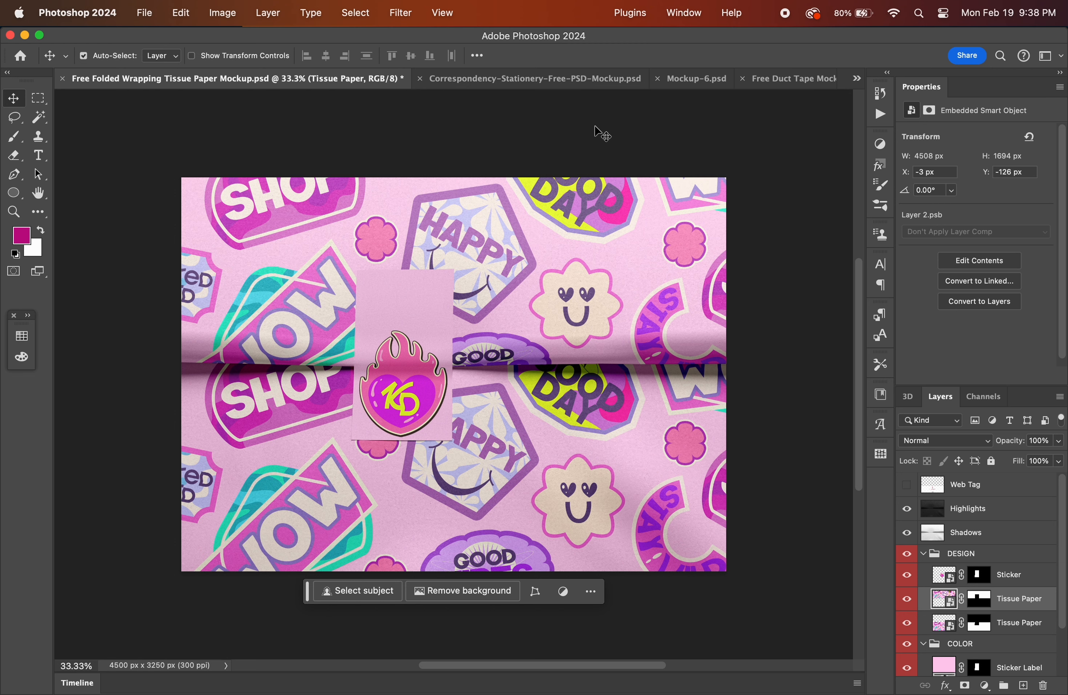
Shift the pattern inside the Tissue Paper smart object to about X -822 px, Y -702 px, then save and close it.
{"action": "double_click", "coordinate": [946, 600]}
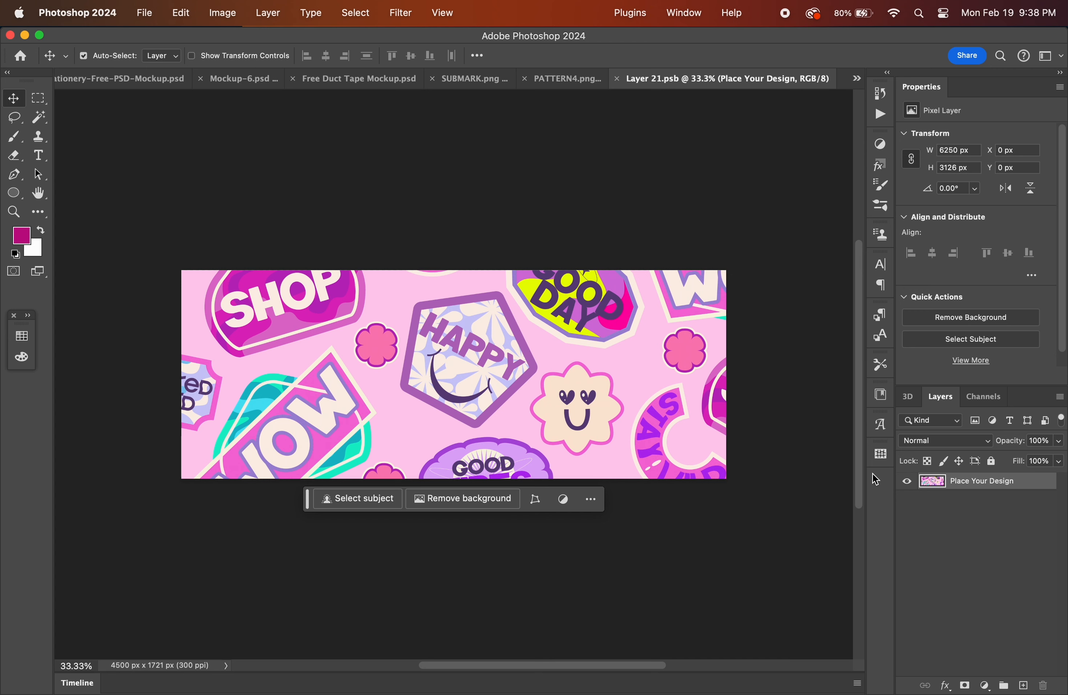
{"action": "left_click_drag", "start_coordinate": [311, 299], "coordinate": [451, 411]}
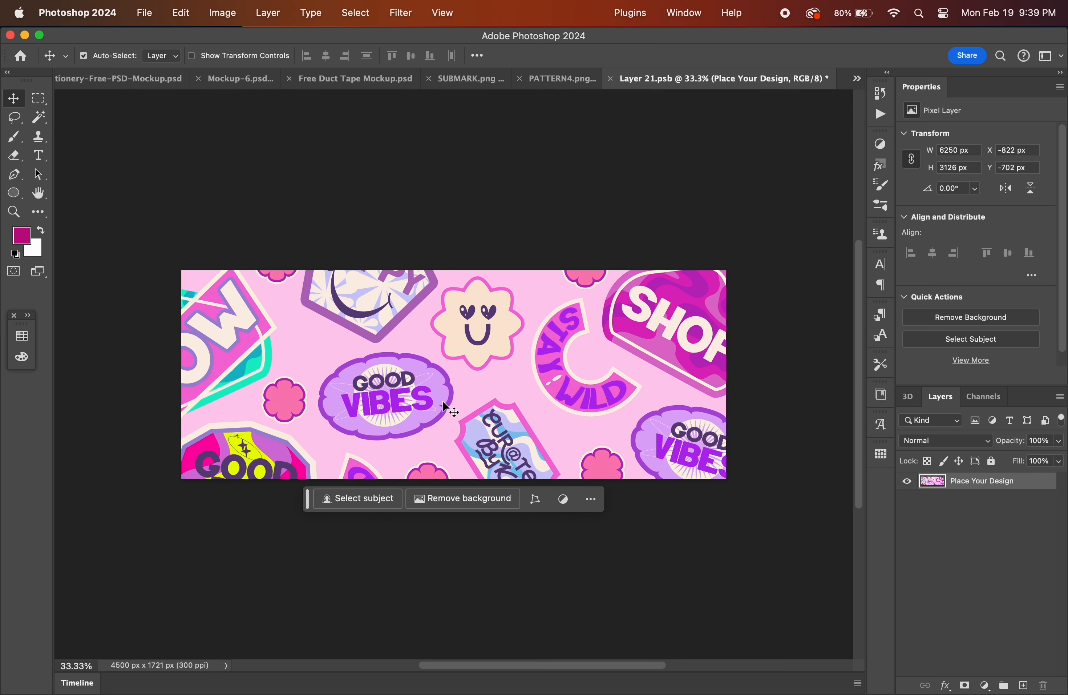
{"action": "left_click", "coordinate": [611, 79]}
{"action": "left_click", "coordinate": [533, 273]}
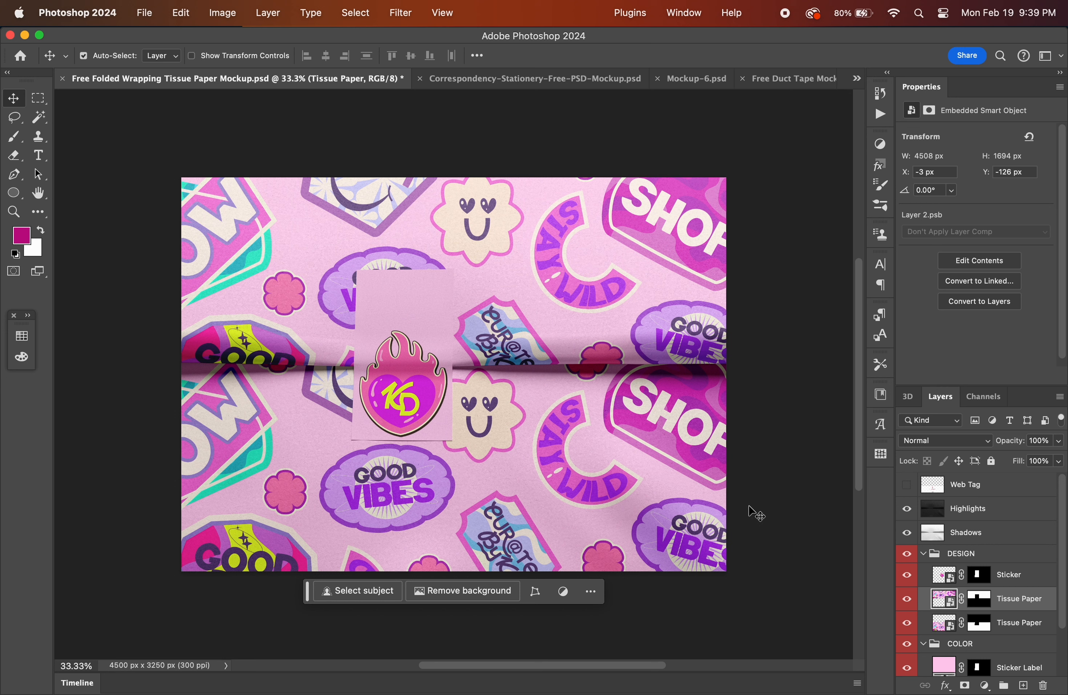
{"action": "left_click", "coordinate": [144, 12]}
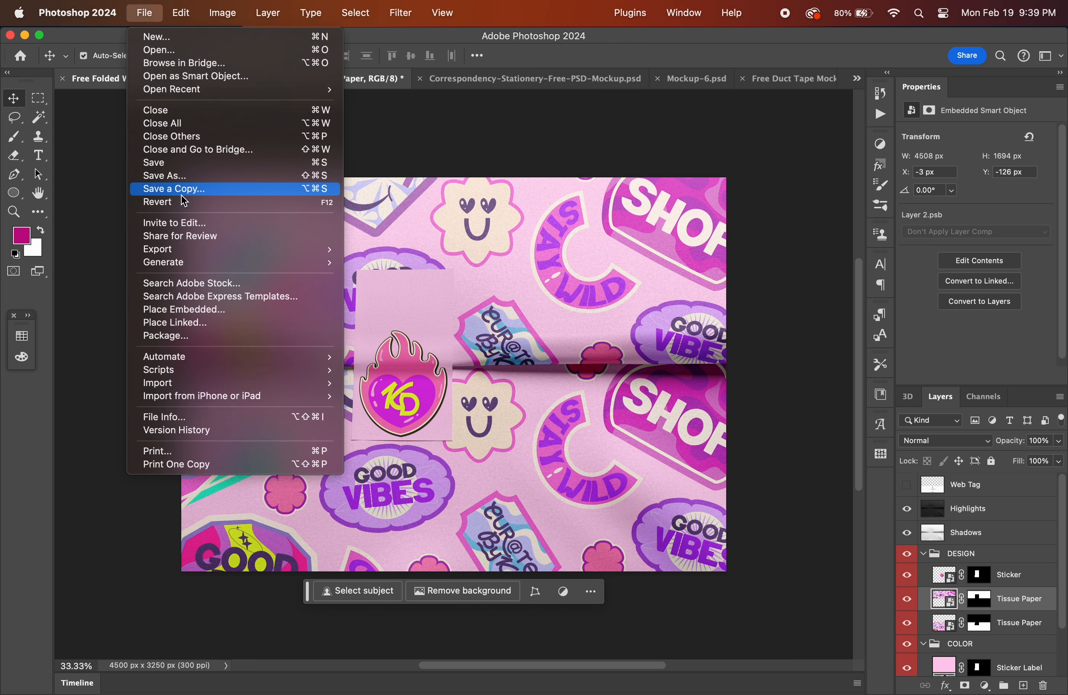
{"action": "left_click", "coordinate": [196, 176]}
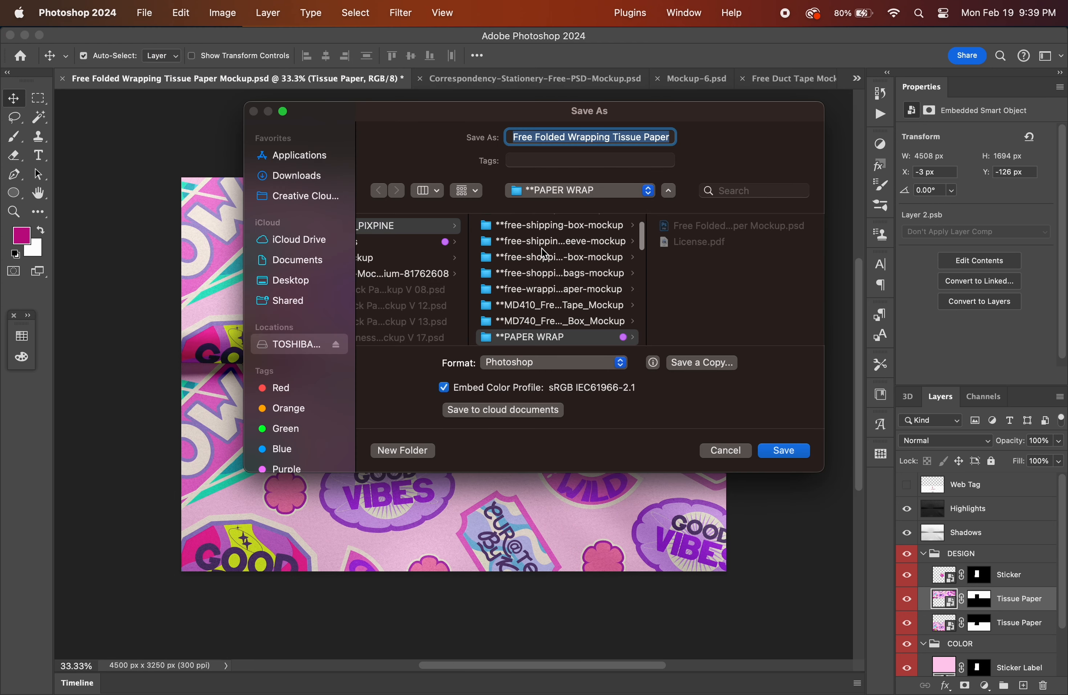
{"action": "type", "text": "PAPERWRAP.psd"}
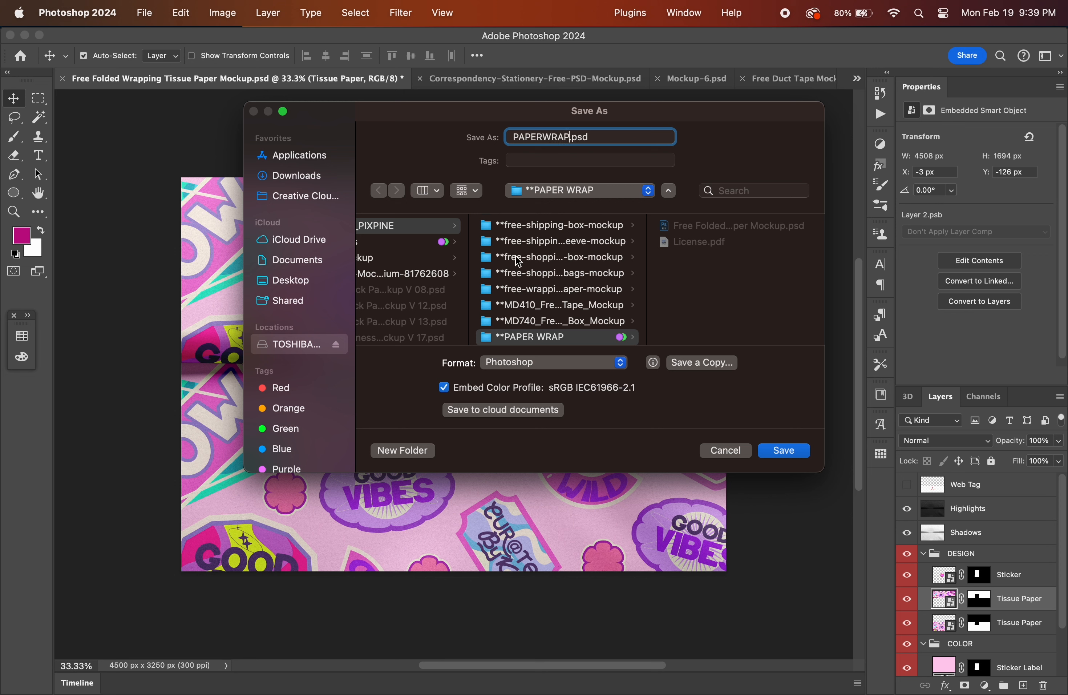
{"action": "scroll", "coordinate": [518, 261], "scroll_direction": "left", "scroll_amount": 10}
{"action": "left_click", "coordinate": [579, 274]}
{"action": "left_click", "coordinate": [709, 258]}
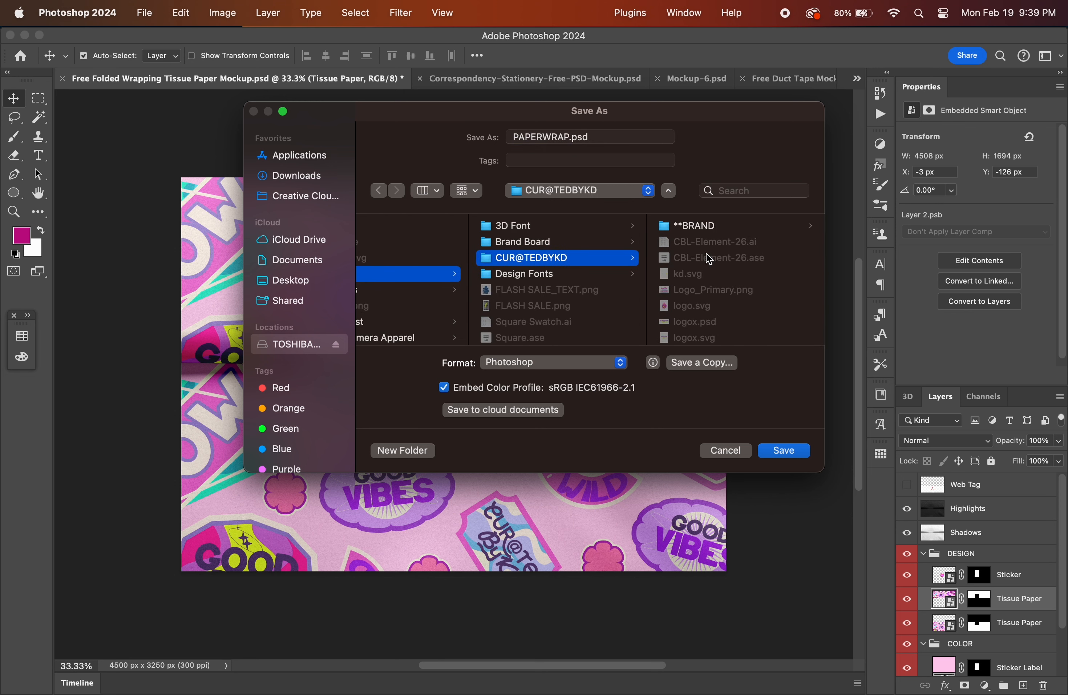
{"action": "left_click", "coordinate": [711, 229]}
{"action": "left_click", "coordinate": [785, 452]}
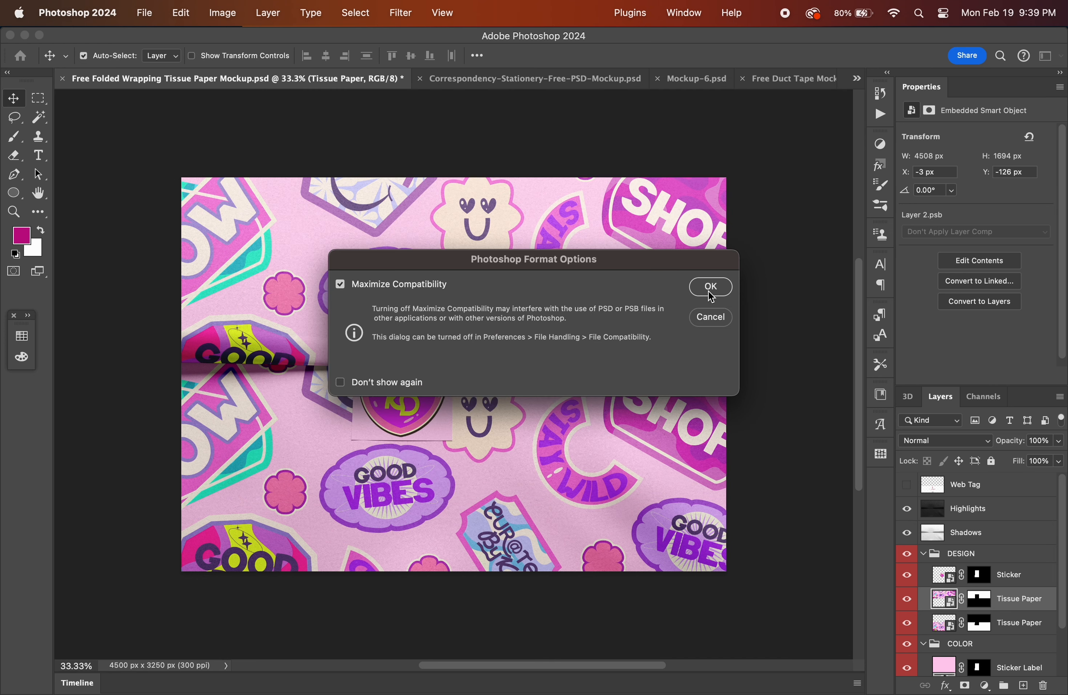
{"action": "left_click", "coordinate": [712, 317]}
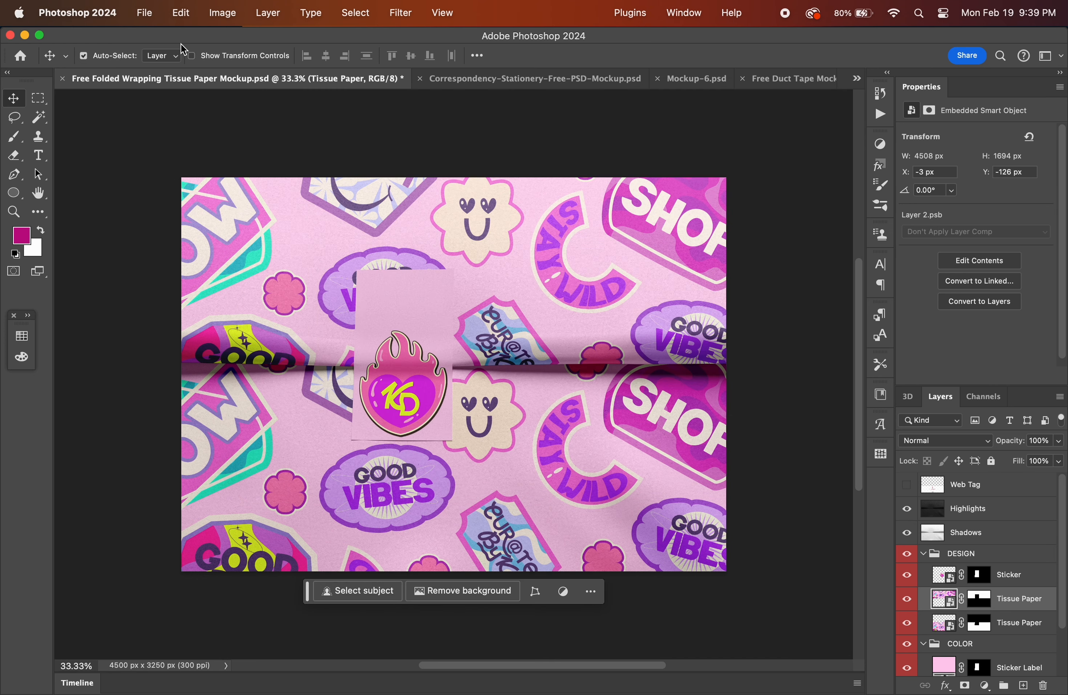
Export the tissue paper mockup as a PNG named PAPERWRAP in the **BRAND folder and try to switch to Illustrator.
{"action": "left_click", "coordinate": [144, 13]}
{"action": "mouse_move", "coordinate": [262, 249]}
{"action": "left_click", "coordinate": [372, 260]}
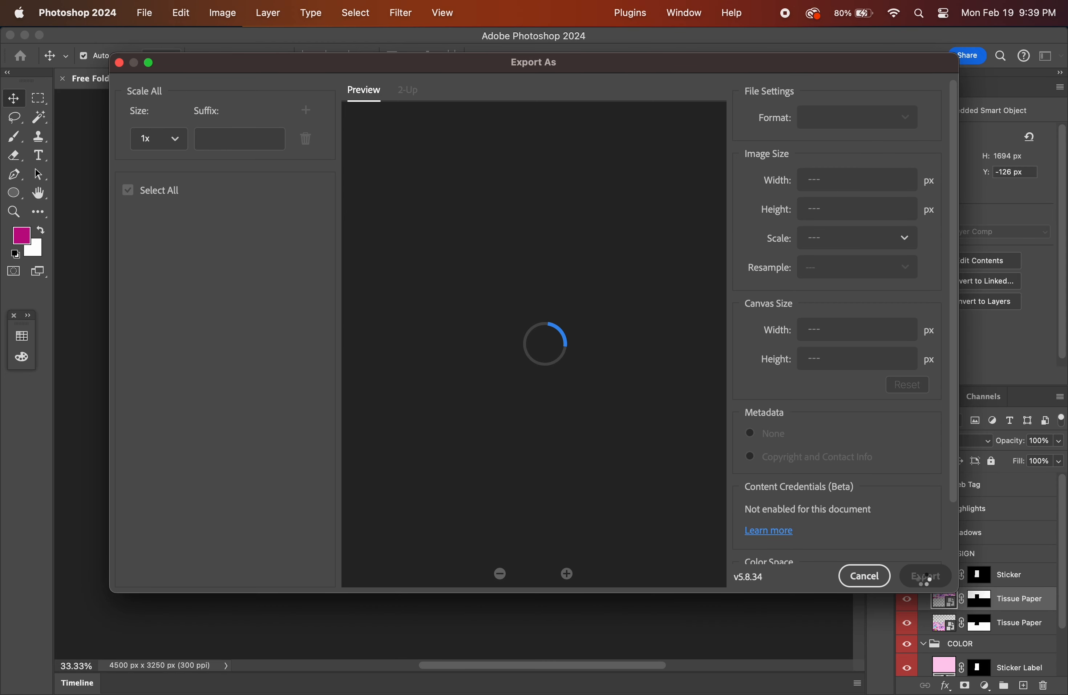
{"action": "left_click", "coordinate": [926, 578]}
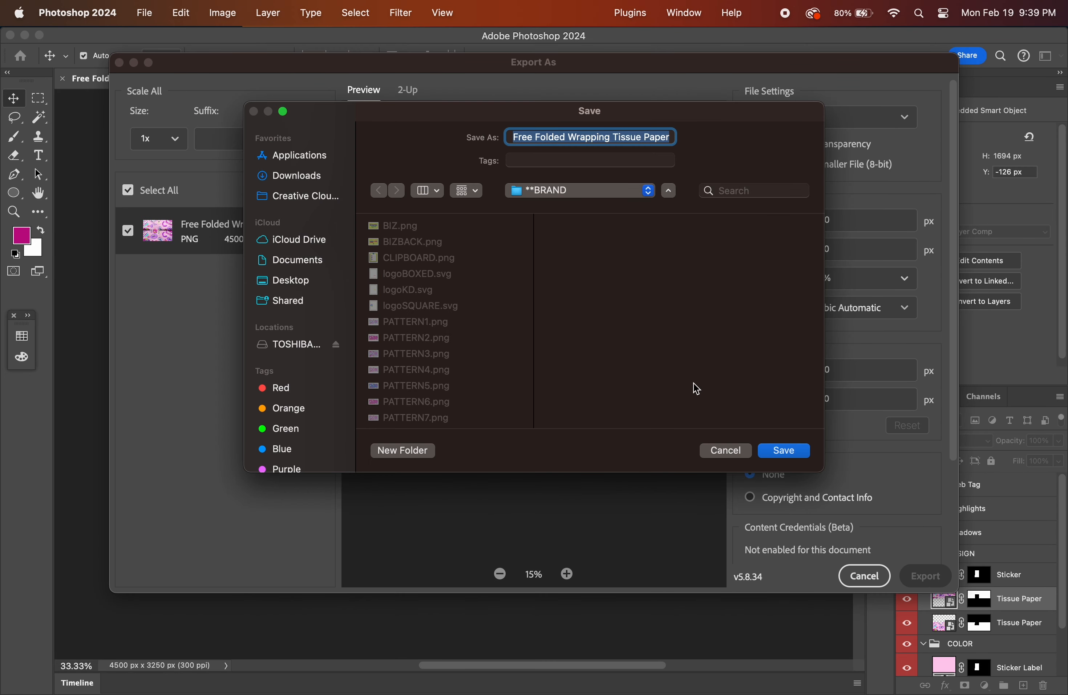
{"action": "type", "text": "PAPERWRAP"}
{"action": "key", "text": "Return"}
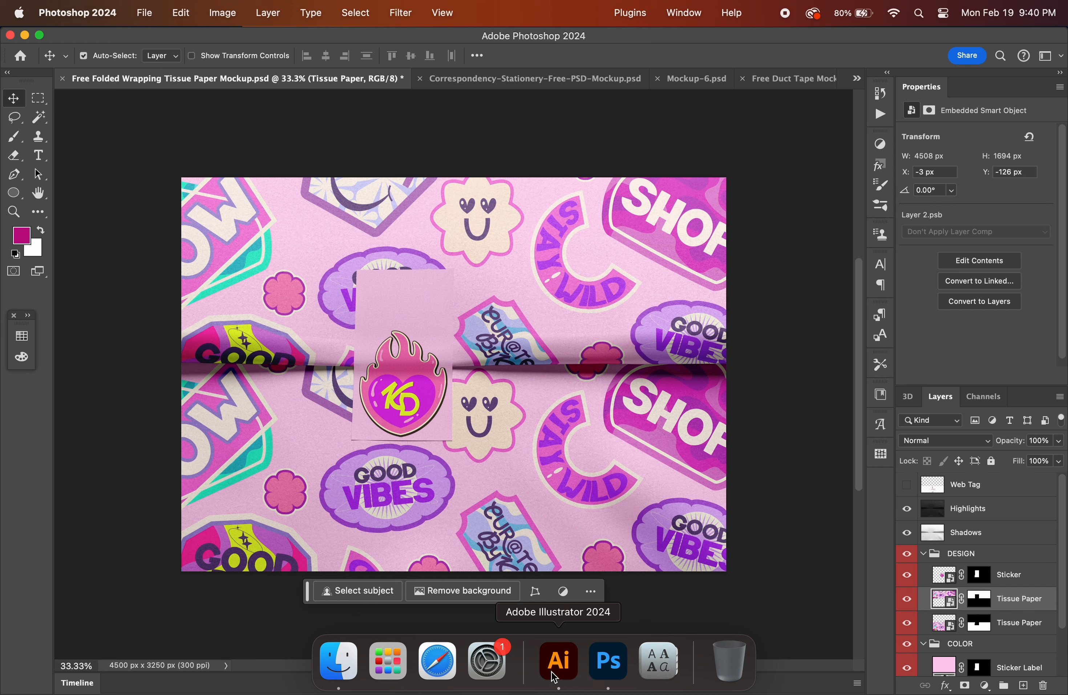
{"action": "left_click", "coordinate": [560, 672]}
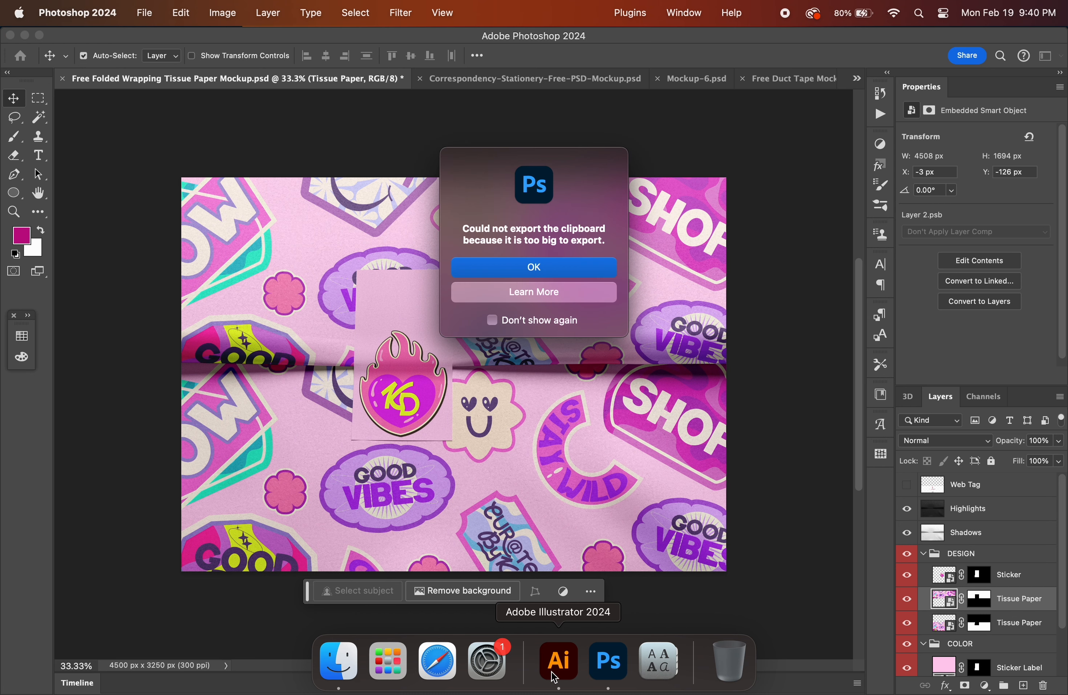
{"action": "left_click", "coordinate": [537, 271]}
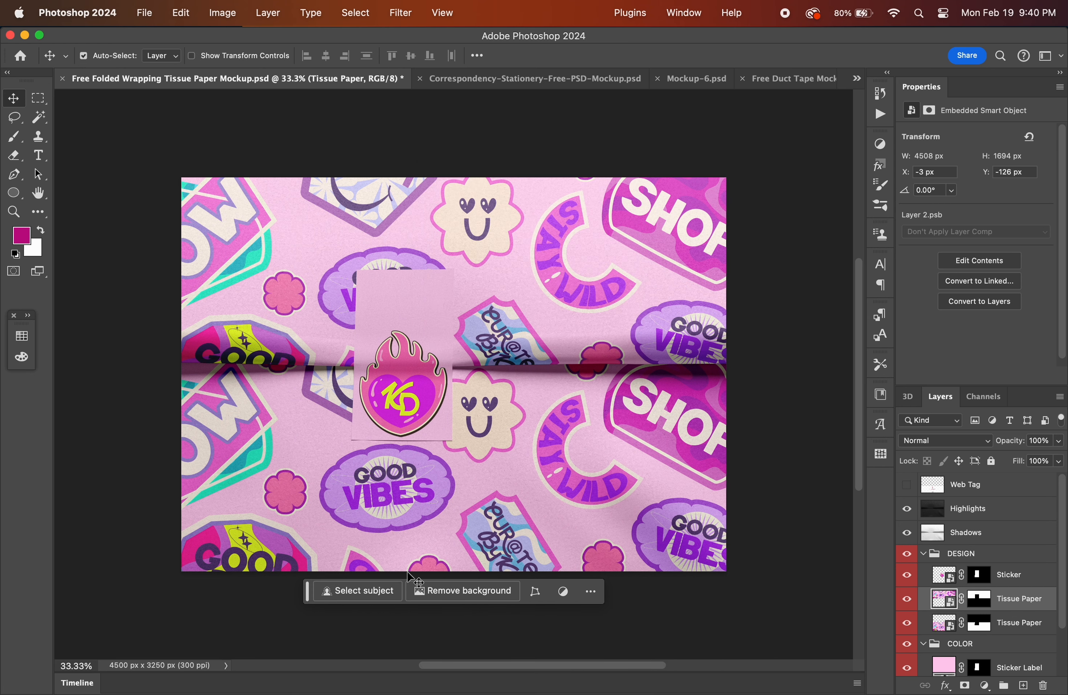
{"action": "left_click", "coordinate": [145, 13]}
{"action": "mouse_move", "coordinate": [315, 249]}
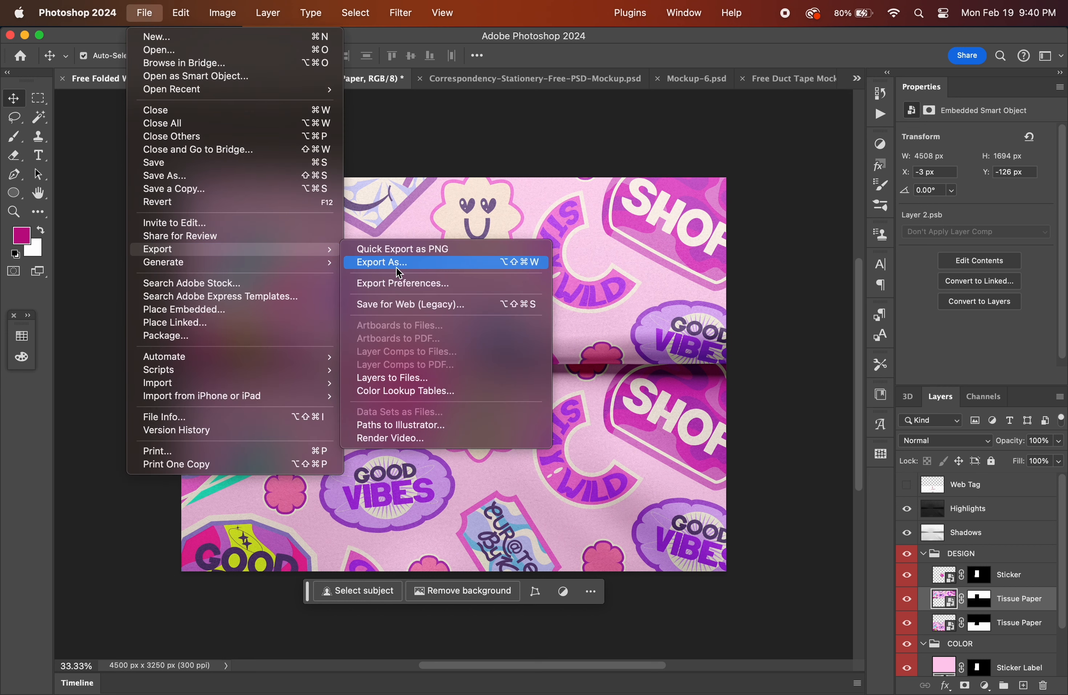
{"action": "left_click", "coordinate": [397, 266]}
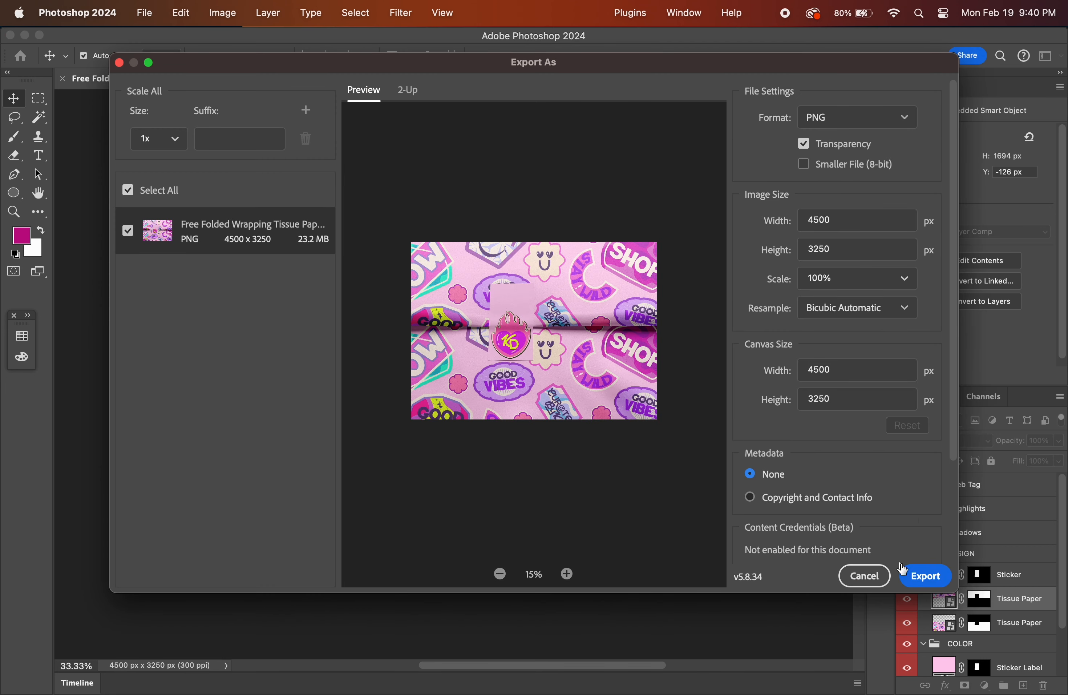
{"action": "left_click", "coordinate": [925, 576]}
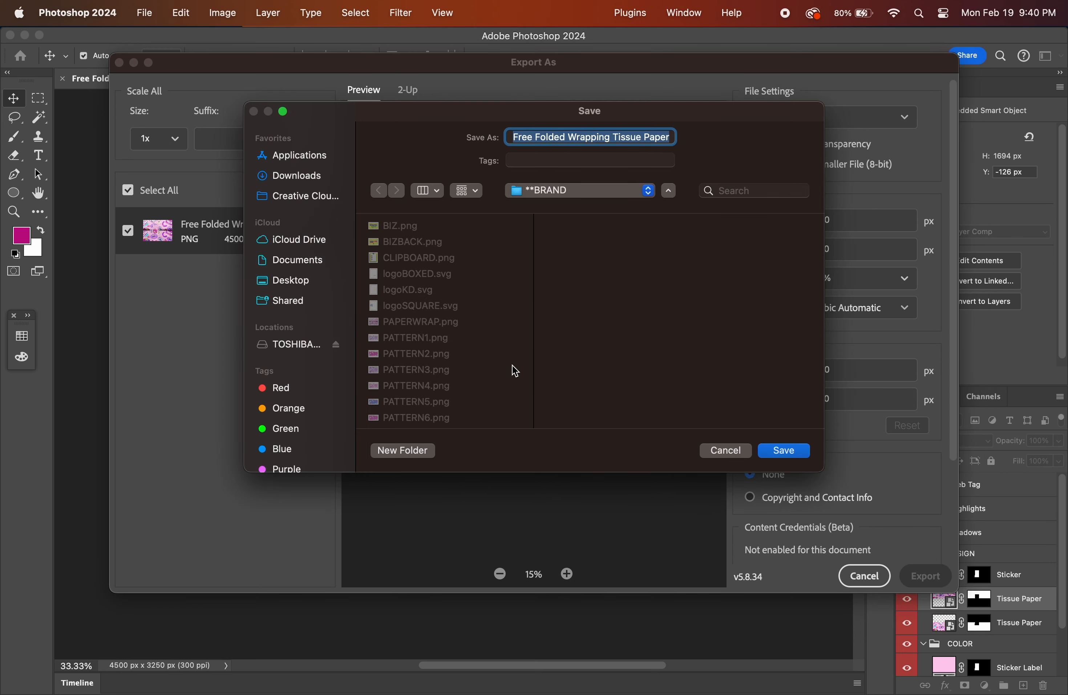
{"action": "scroll", "coordinate": [516, 370], "scroll_direction": "down", "scroll_amount": 5}
{"action": "type", "text": "P"}
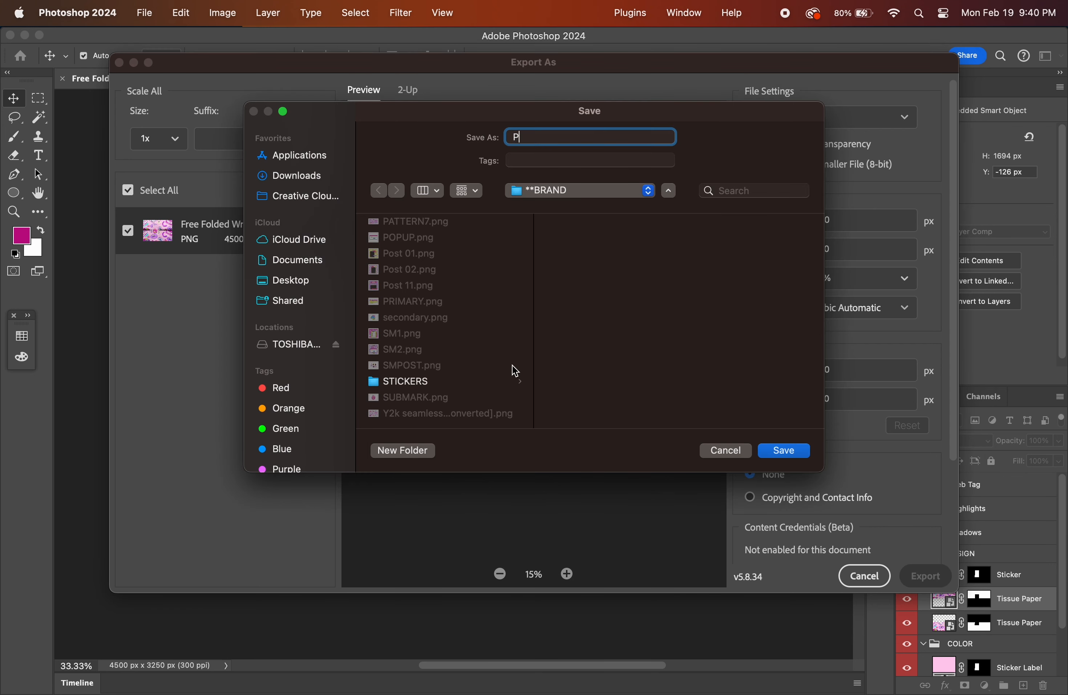
{"action": "type", "text": "APERWRAP"}
{"action": "left_click", "coordinate": [796, 455]}
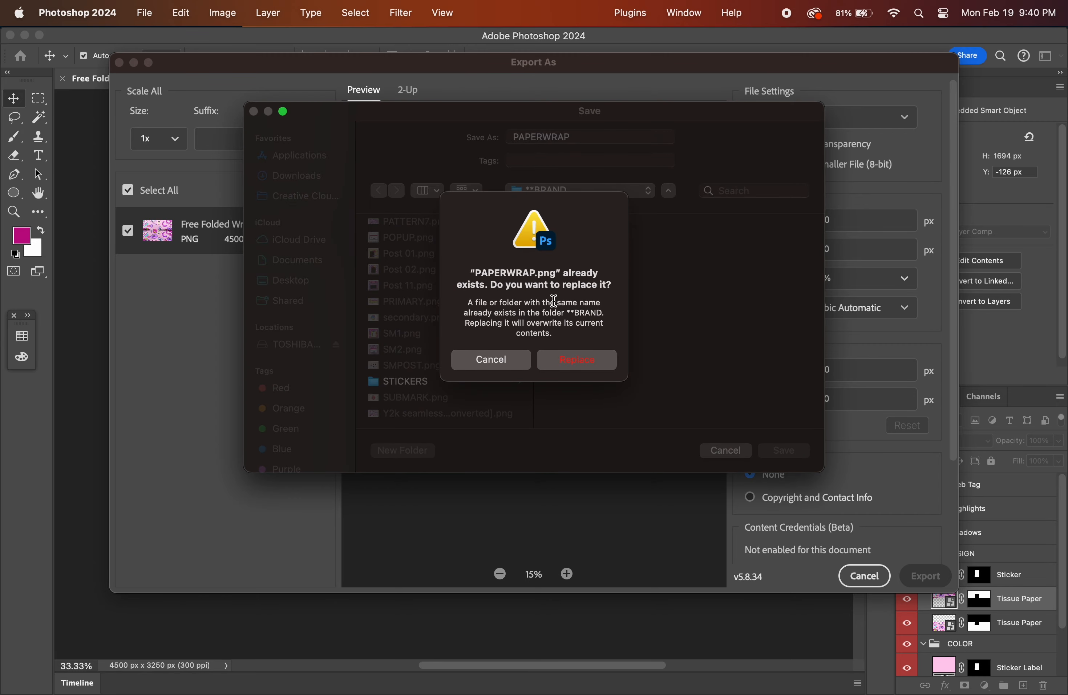
{"action": "left_click", "coordinate": [502, 365]}
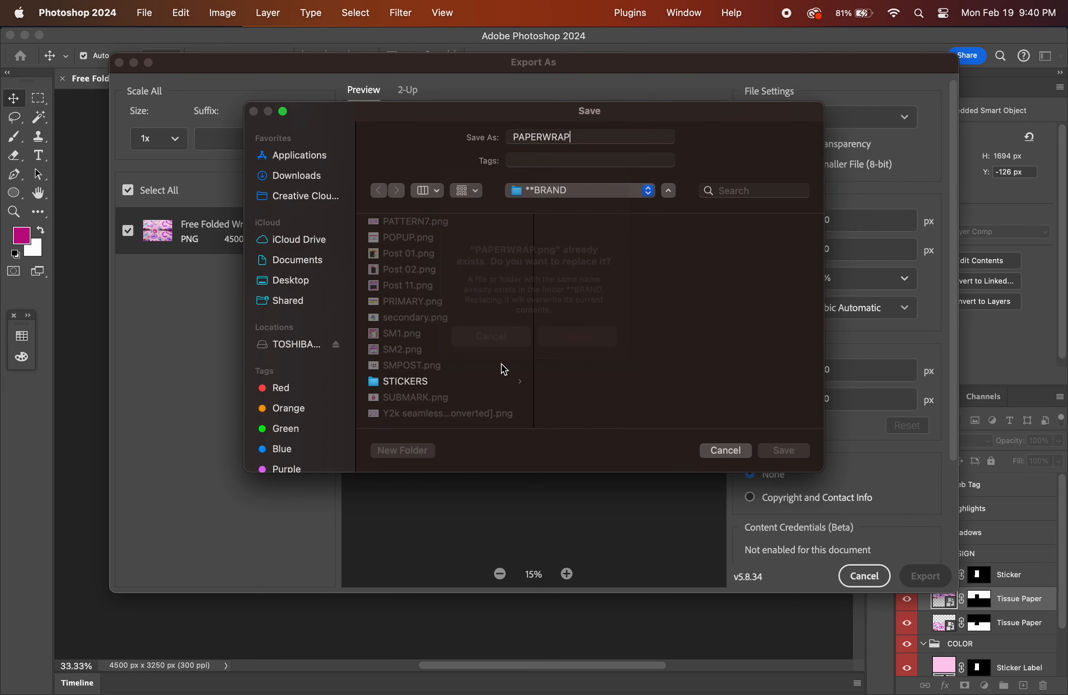
{"action": "scroll", "coordinate": [453, 325], "scroll_direction": "up", "scroll_amount": 5}
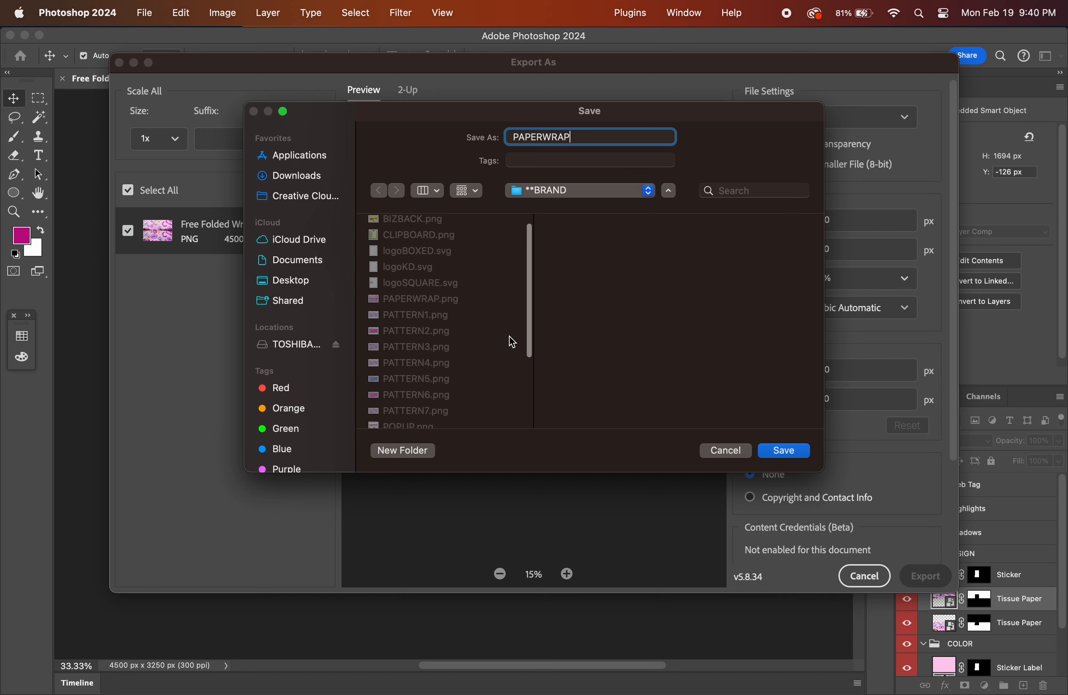
{"action": "left_click", "coordinate": [742, 450]}
{"action": "left_click", "coordinate": [882, 572]}
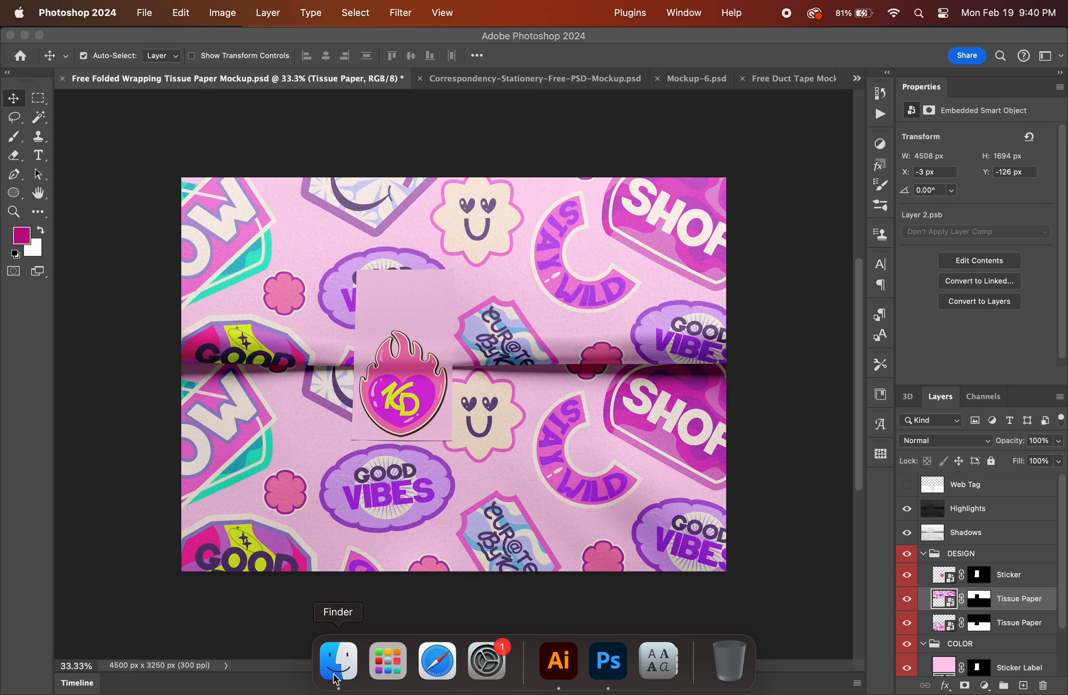
Place PAPERWRAP.png from the **BRAND folder onto the horizontal board in Illustrator.
{"action": "left_click", "coordinate": [346, 659]}
{"action": "left_click", "coordinate": [317, 397]}
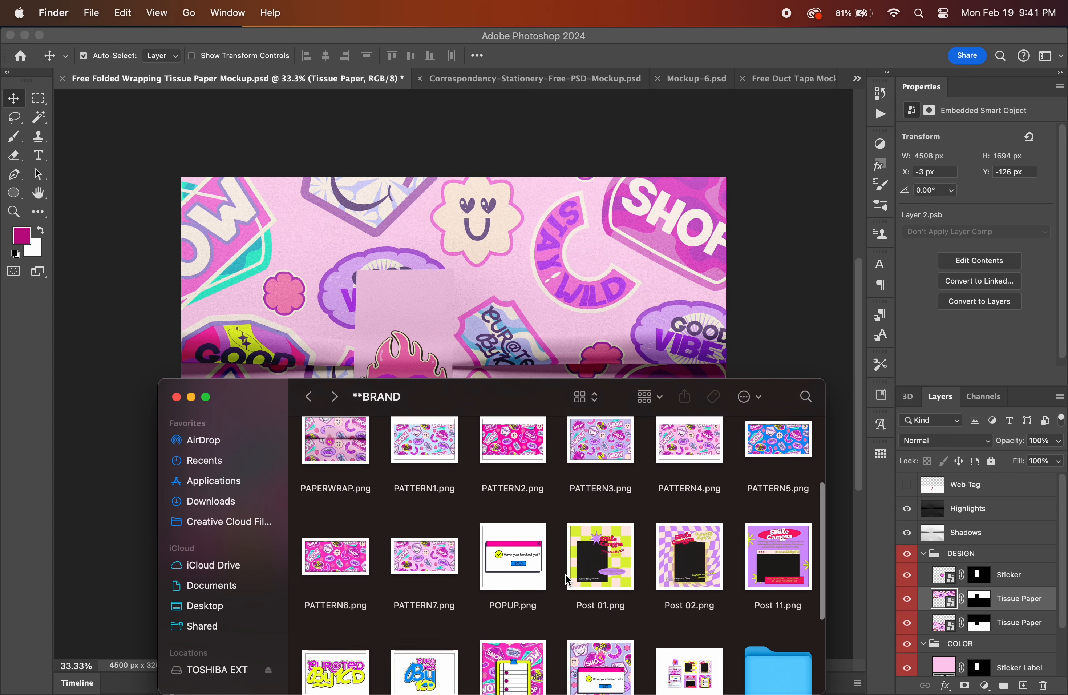
{"action": "scroll", "coordinate": [565, 578], "scroll_direction": "up", "scroll_amount": 3}
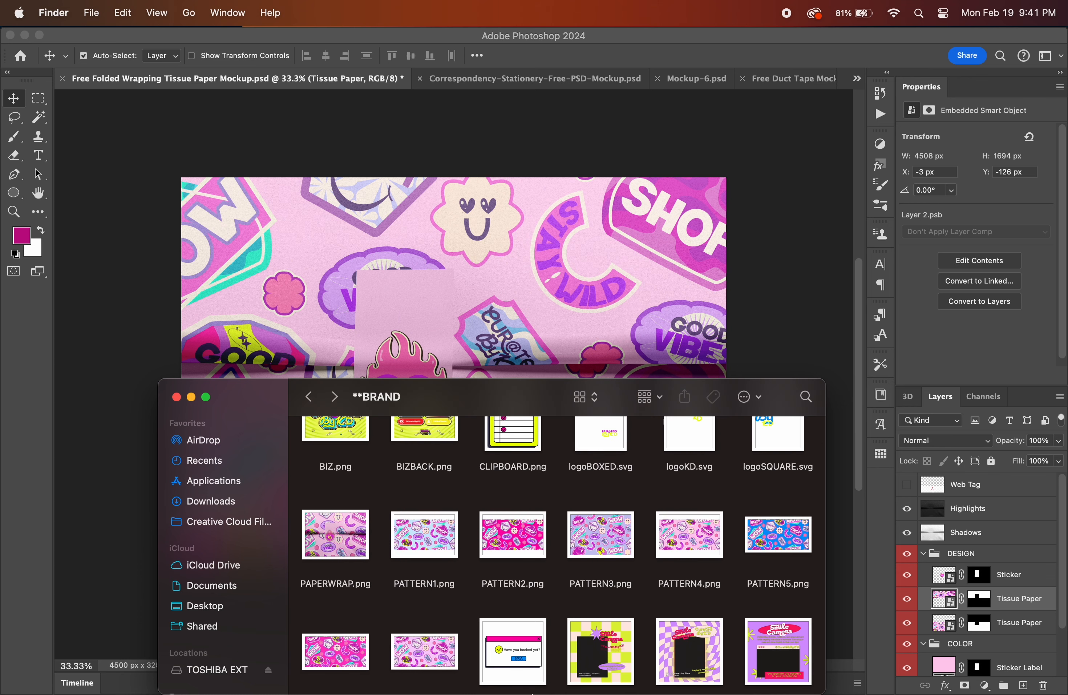
{"action": "left_click", "coordinate": [559, 661]}
{"action": "left_click", "coordinate": [347, 670]}
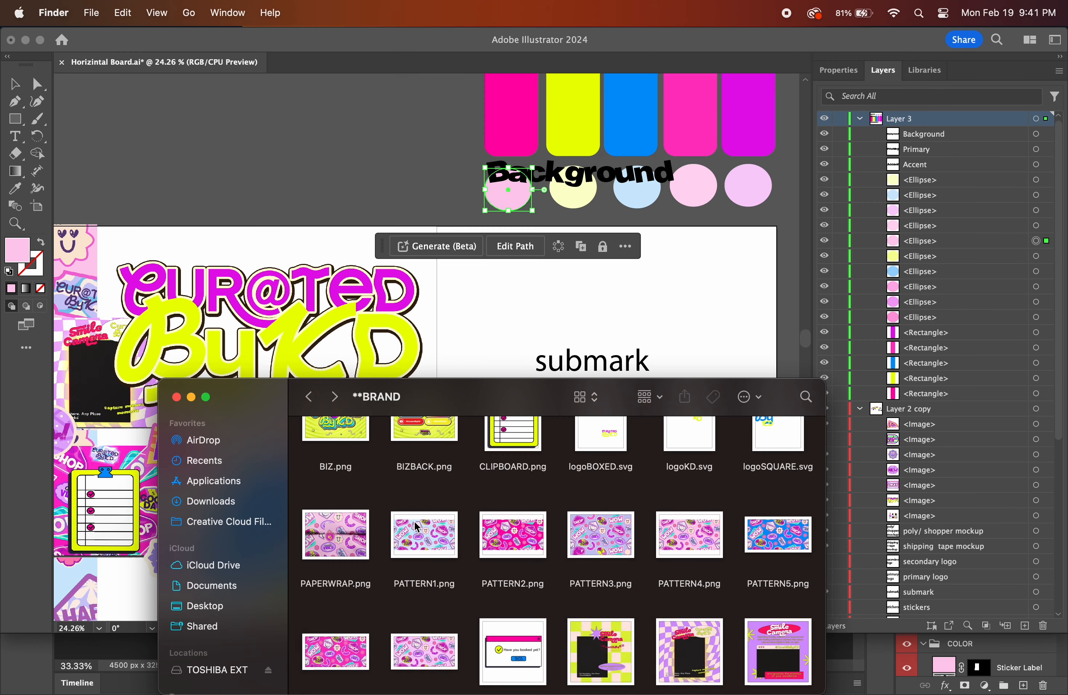
{"action": "left_click_drag", "start_coordinate": [336, 537], "coordinate": [497, 206]}
Fit the paper wrap image over the upper part of the light blue mockup panel, beside the logos.
{"action": "mouse_move", "coordinate": [490, 151]}
{"action": "left_mouse_down"}
{"action": "mouse_move", "coordinate": [648, 282]}
{"action": "mouse_move", "coordinate": [649, 300]}
{"action": "left_mouse_up"}
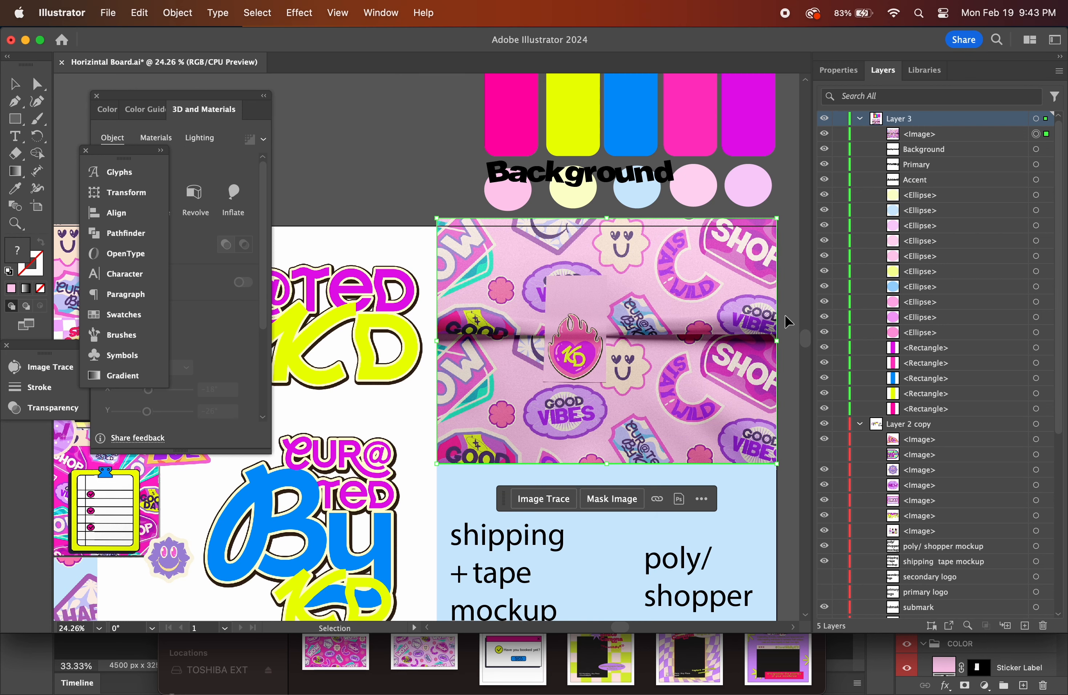
{"action": "scroll", "coordinate": [782, 362], "scroll_direction": "down", "scroll_amount": 1}
{"action": "scroll", "coordinate": [782, 359], "scroll_direction": "down", "scroll_amount": 2}
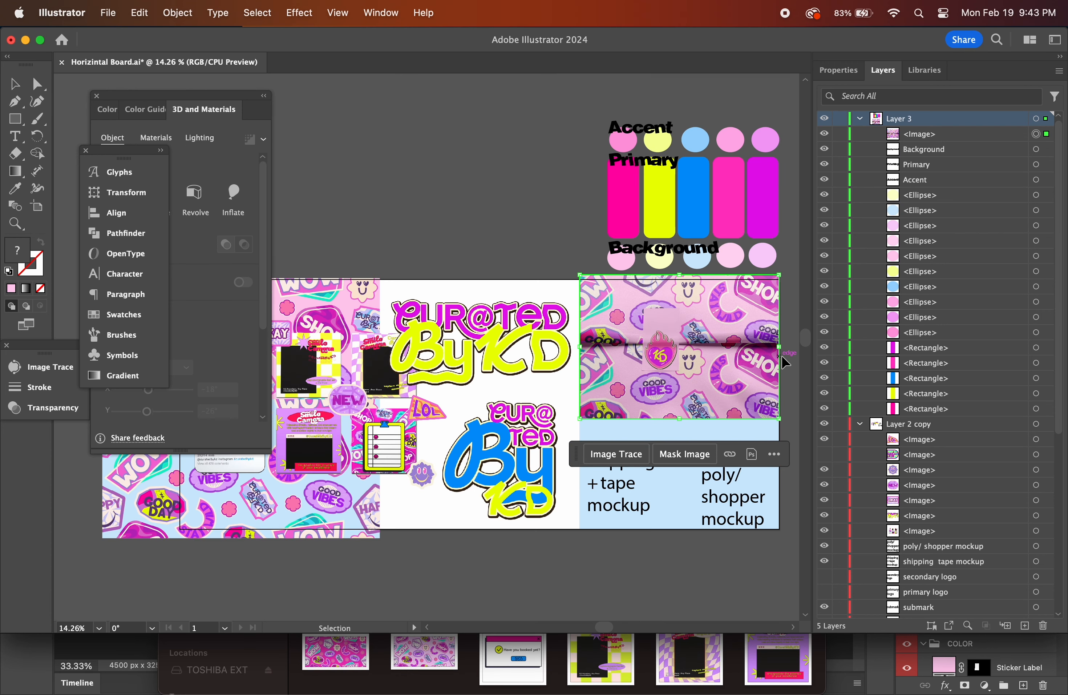
{"action": "scroll", "coordinate": [785, 362], "scroll_direction": "down", "scroll_amount": 1}
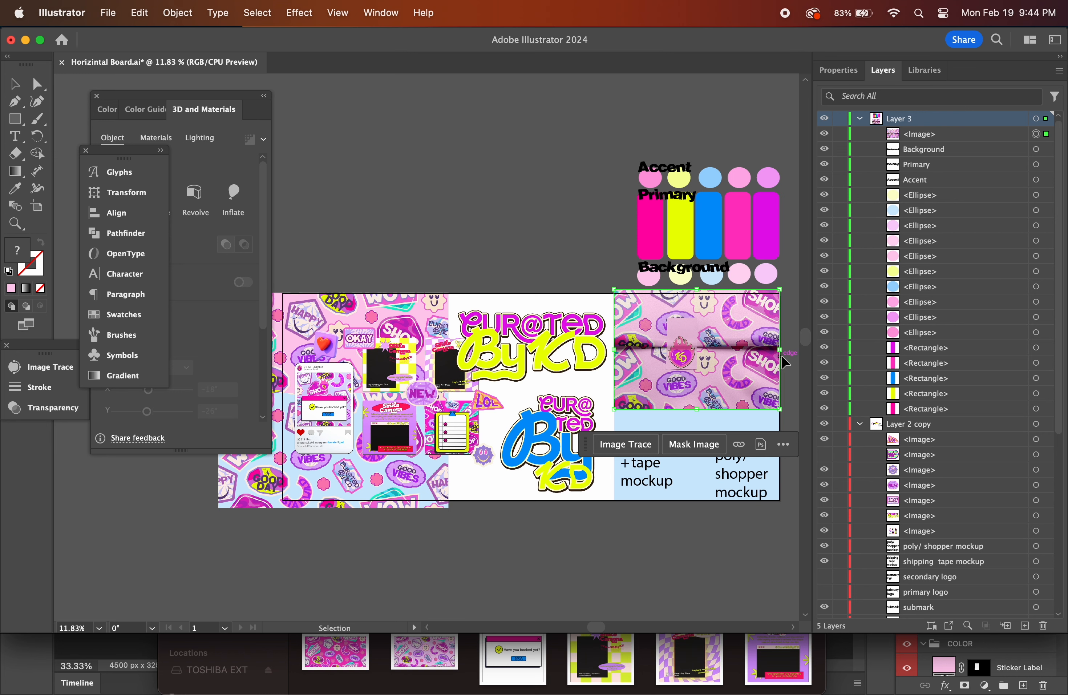
{"action": "scroll", "coordinate": [785, 362], "scroll_direction": "up", "scroll_amount": 2}
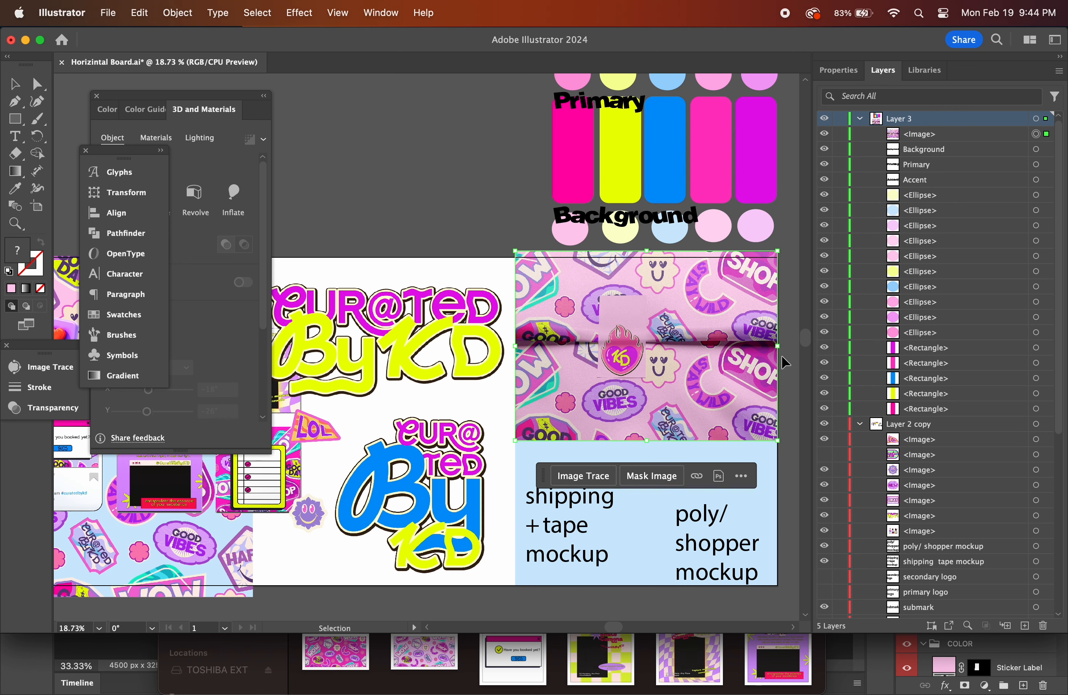
{"action": "scroll", "coordinate": [785, 362], "scroll_direction": "up", "scroll_amount": 2}
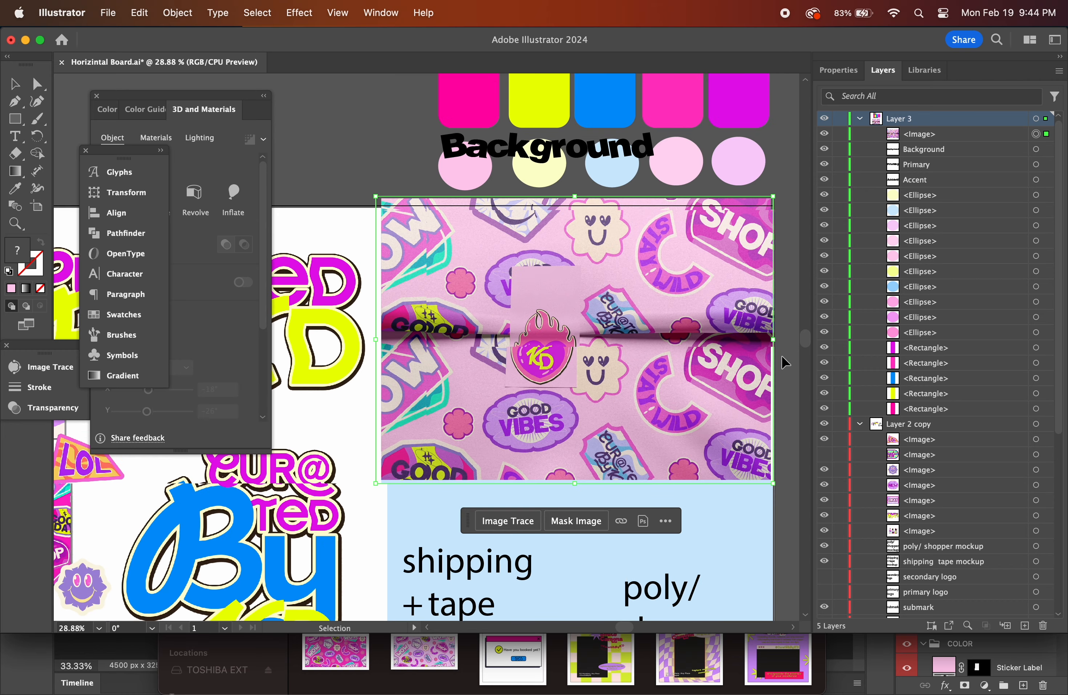
{"action": "scroll", "coordinate": [785, 362], "scroll_direction": "down", "scroll_amount": 3}
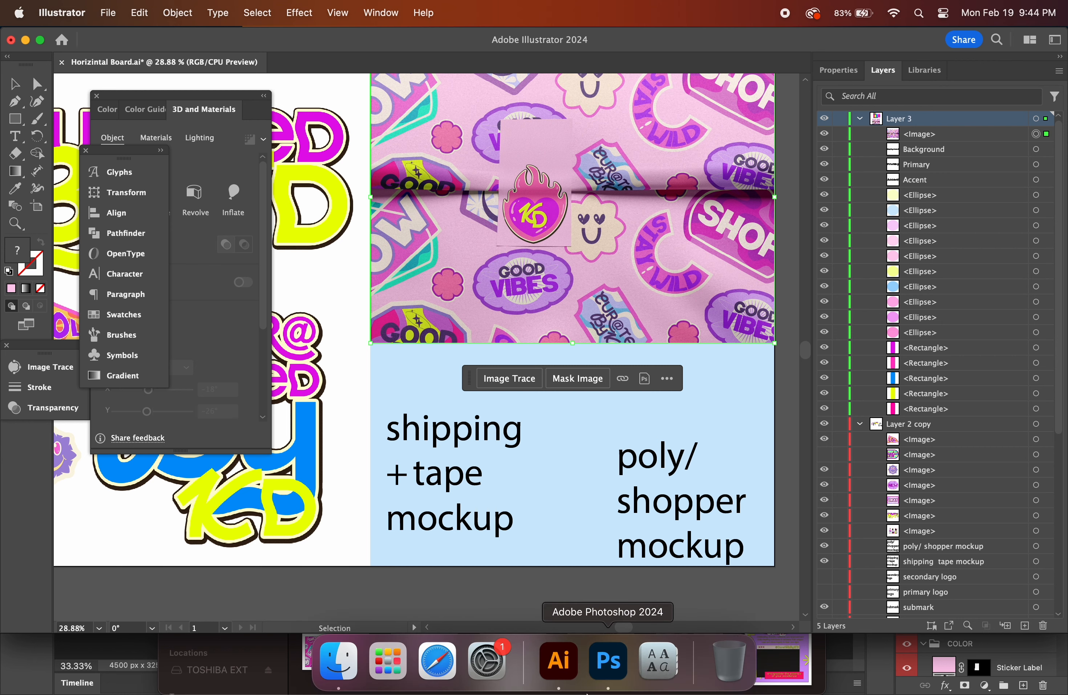
Switch to the Correspondency-Stationery mockup in Photoshop and accept the color conversion for the paste into its design.psb.
{"action": "left_click", "coordinate": [615, 662]}
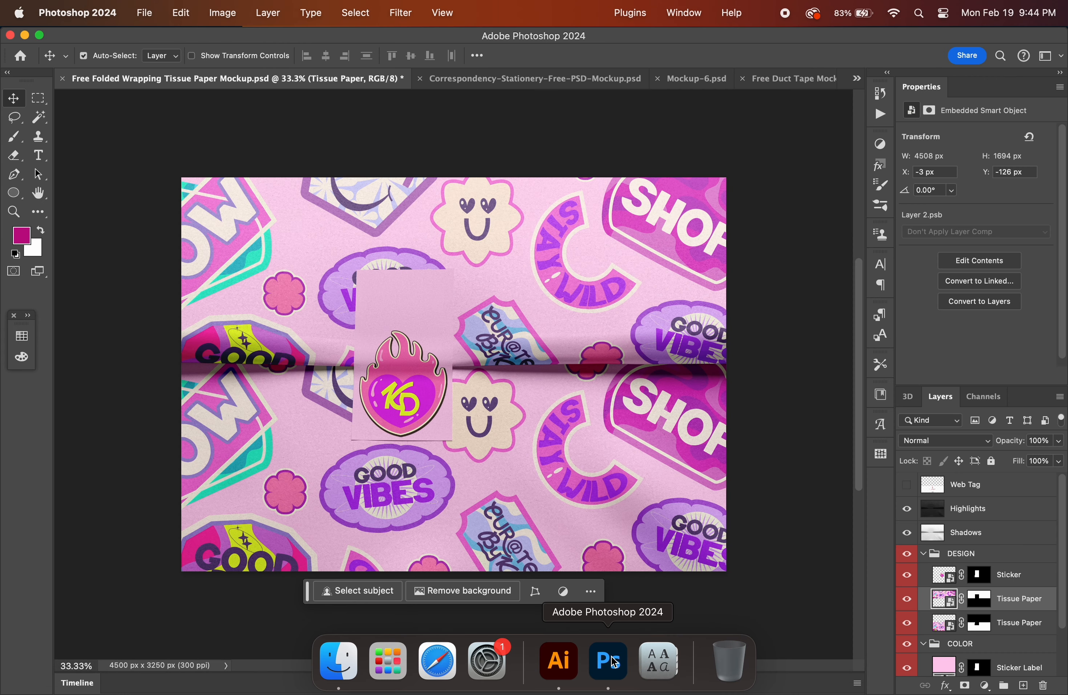
{"action": "left_click", "coordinate": [519, 80]}
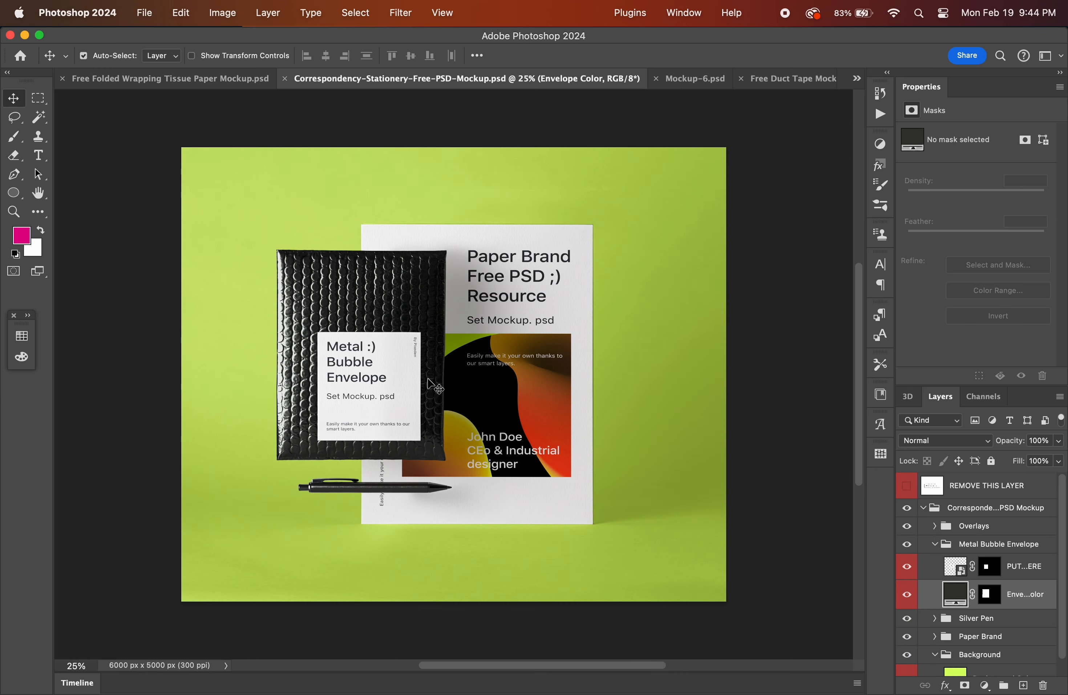
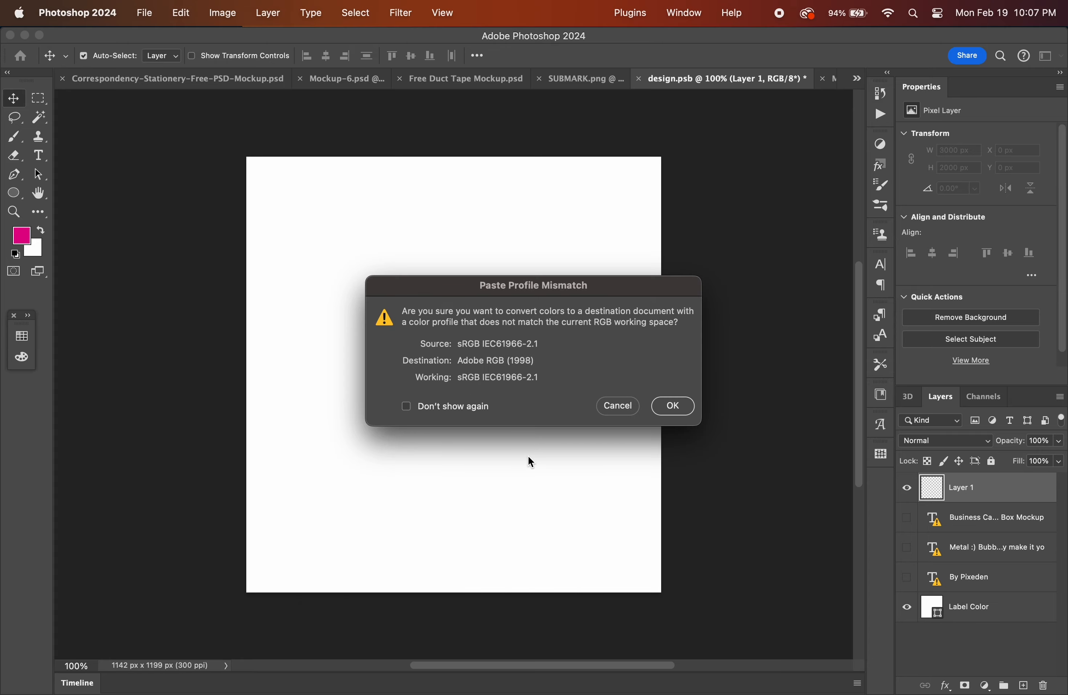
{"action": "left_click", "coordinate": [663, 405]}
Open label.png and select and copy its whole canvas.
{"action": "left_click", "coordinate": [145, 13]}
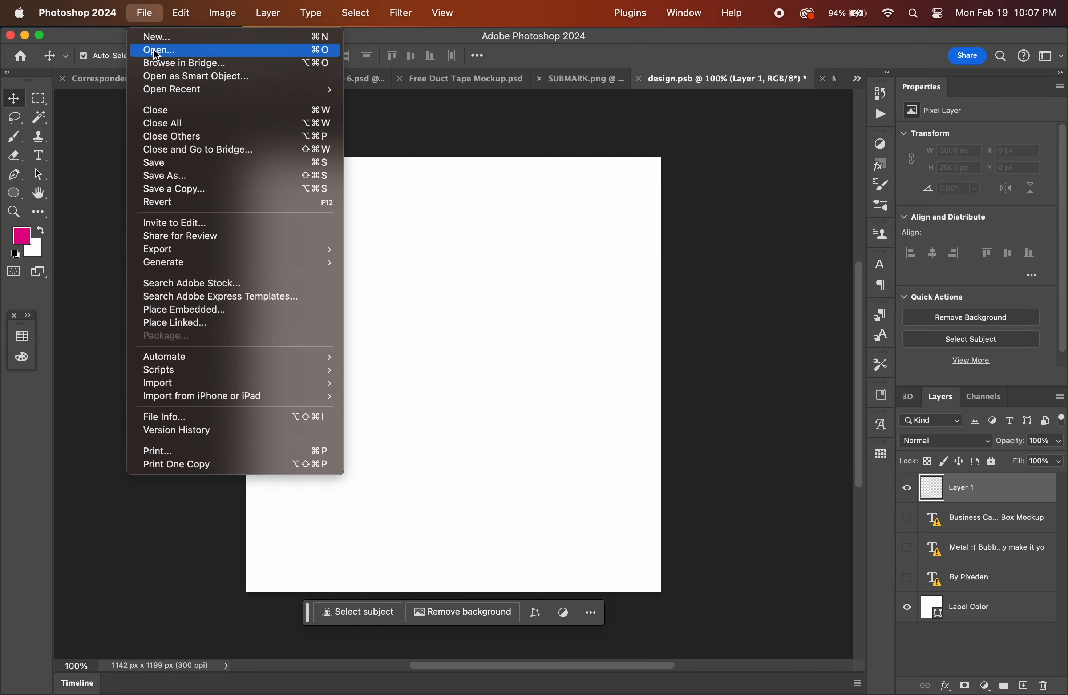
{"action": "left_click", "coordinate": [156, 48]}
{"action": "double_click", "coordinate": [771, 207]}
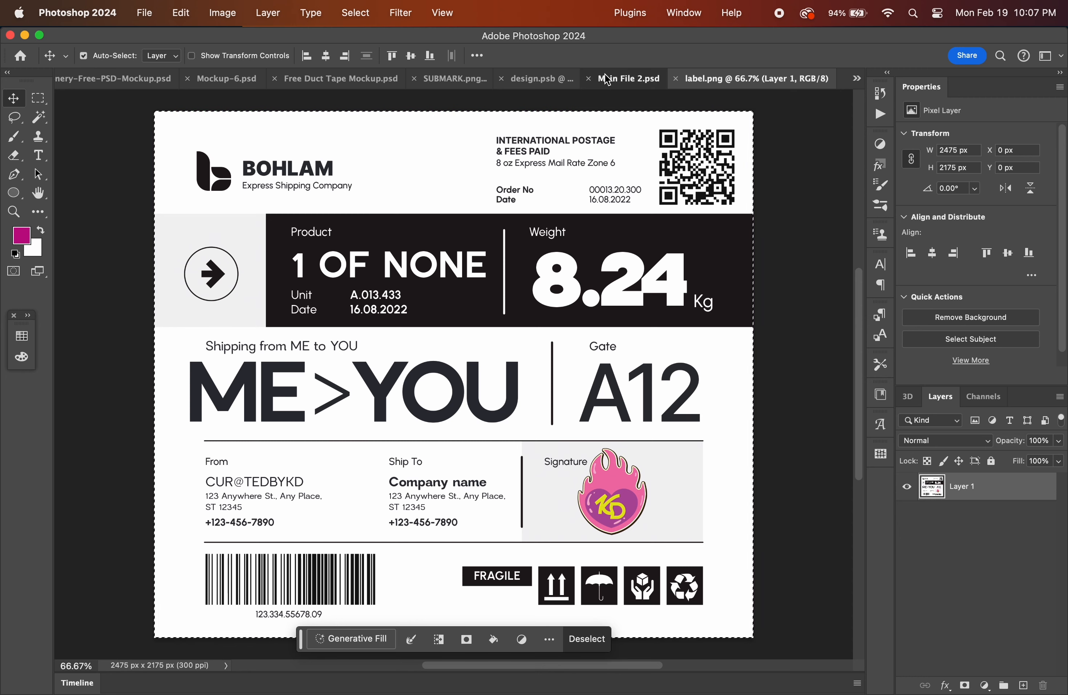
Look through the open label and mockup documents for the envelope label's design.psb.
{"action": "left_click", "coordinate": [628, 78]}
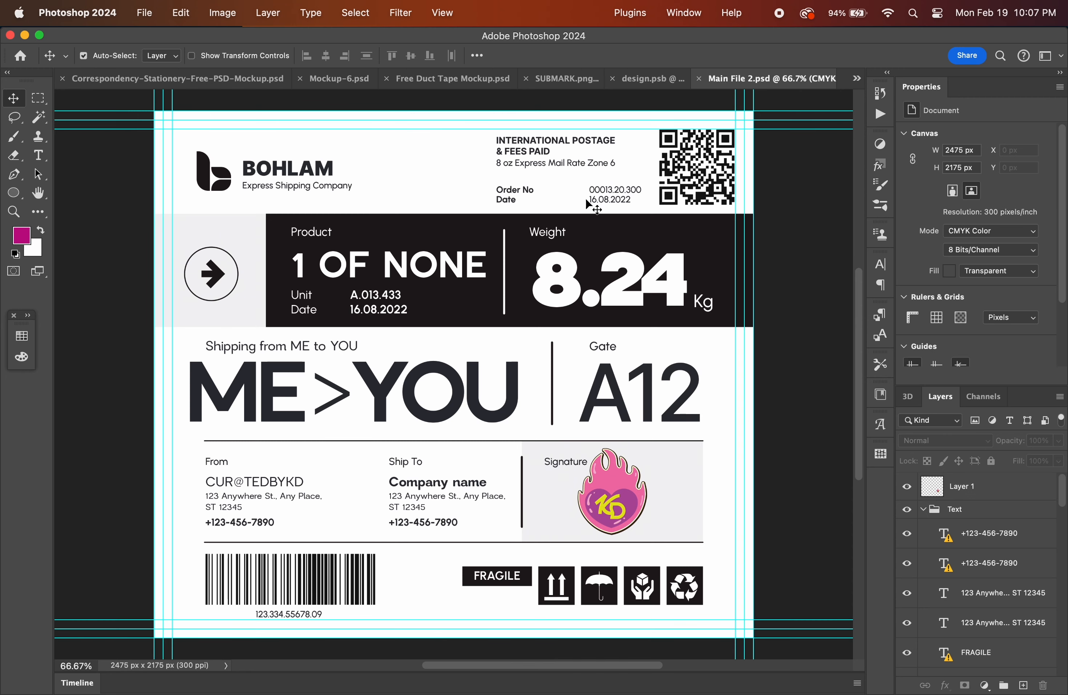
{"action": "left_click", "coordinate": [347, 82]}
{"action": "left_click", "coordinate": [857, 78]}
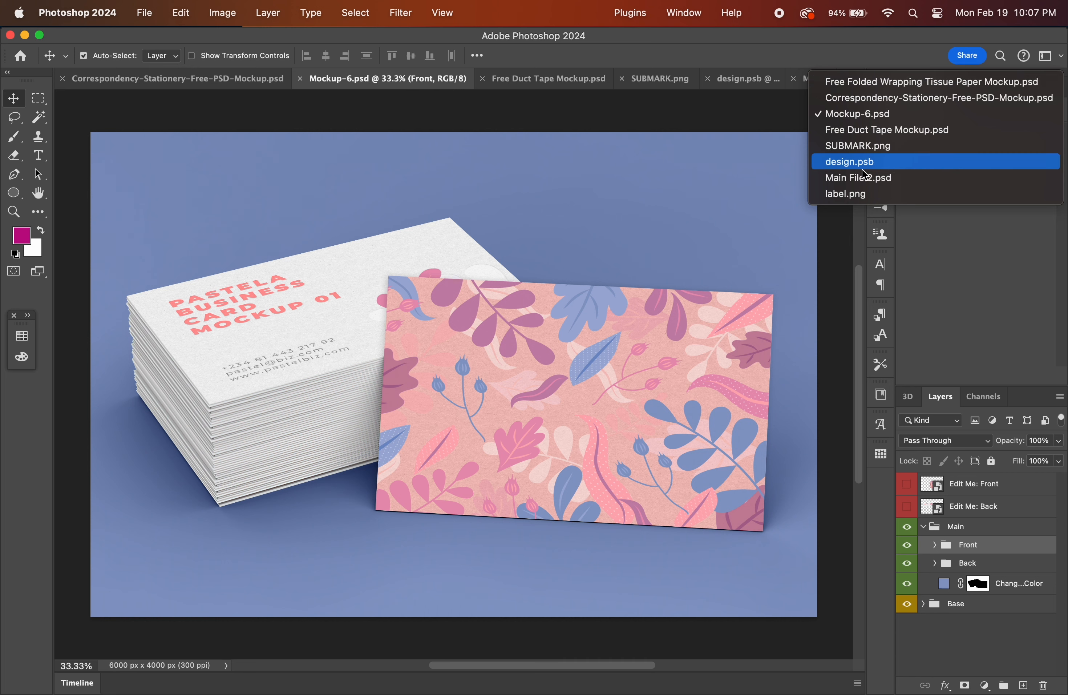
{"action": "left_click", "coordinate": [844, 178]}
{"action": "left_click", "coordinate": [857, 80]}
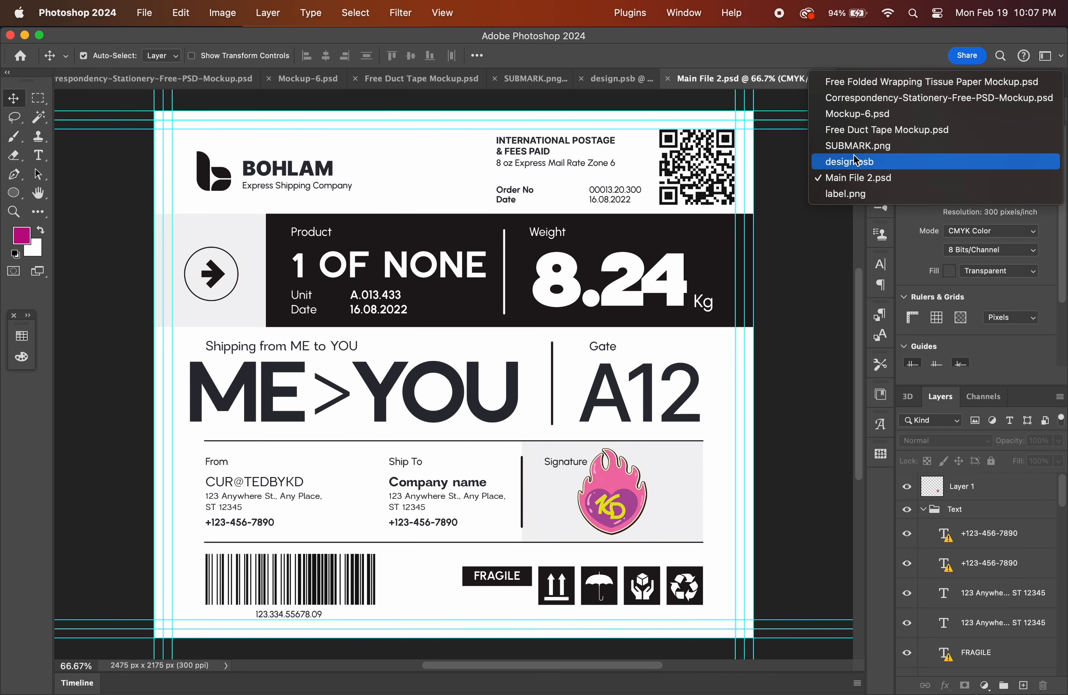
{"action": "left_click", "coordinate": [858, 114]}
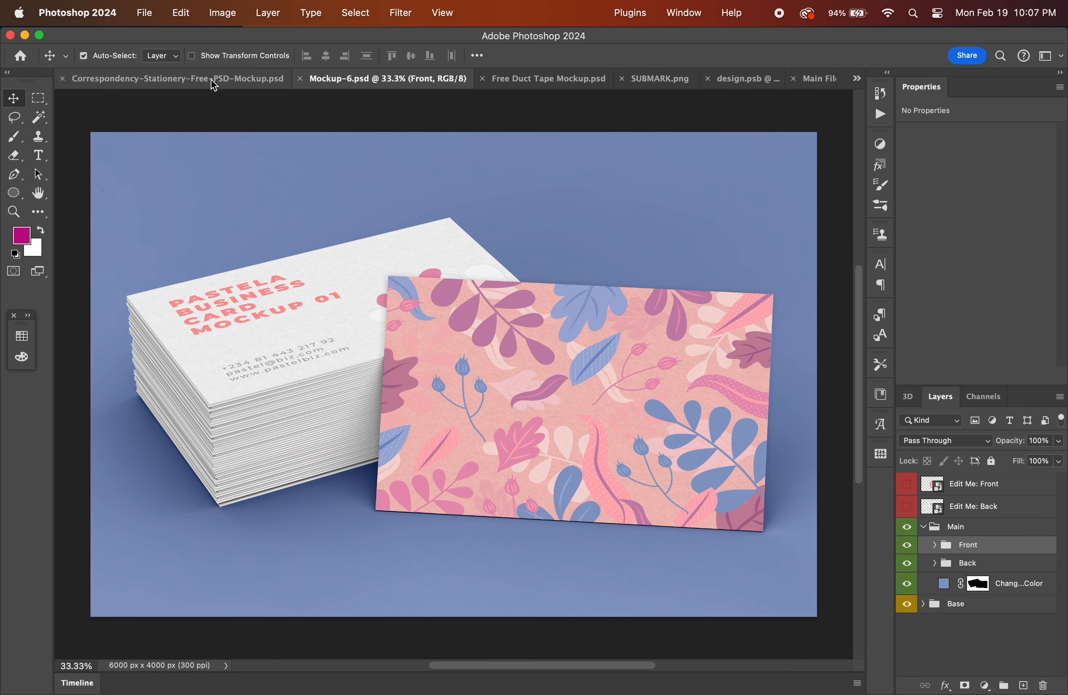
{"action": "left_click", "coordinate": [178, 79]}
{"action": "left_click", "coordinate": [522, 81]}
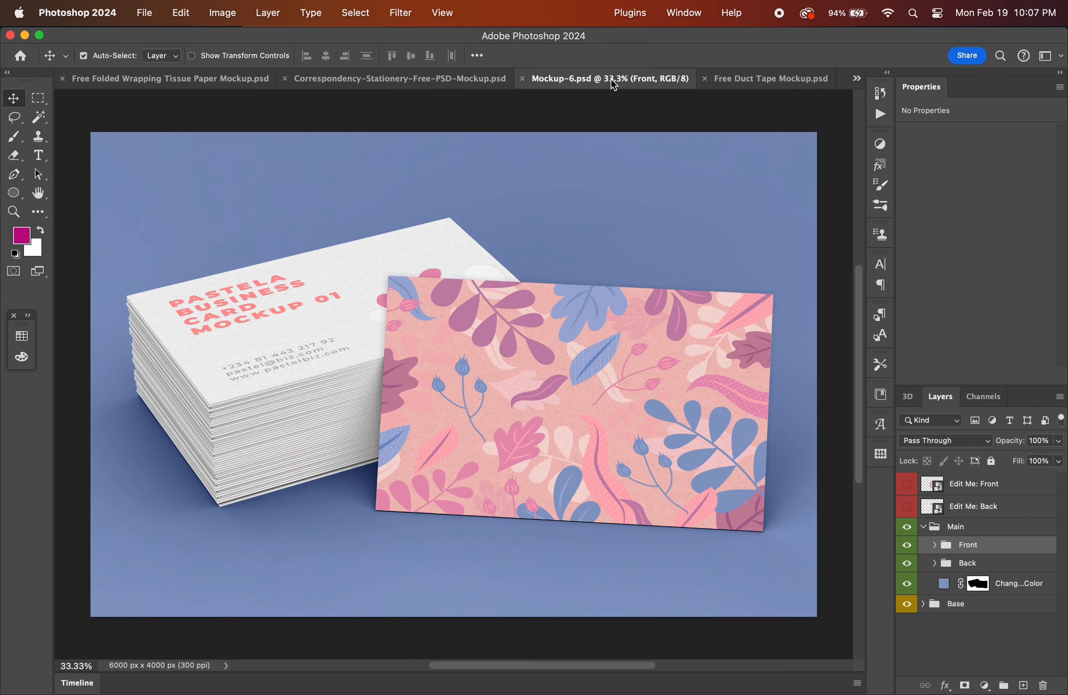
{"action": "left_click", "coordinate": [755, 80]}
Switch to SUBMARK.png and close it.
{"action": "left_click", "coordinate": [858, 80]}
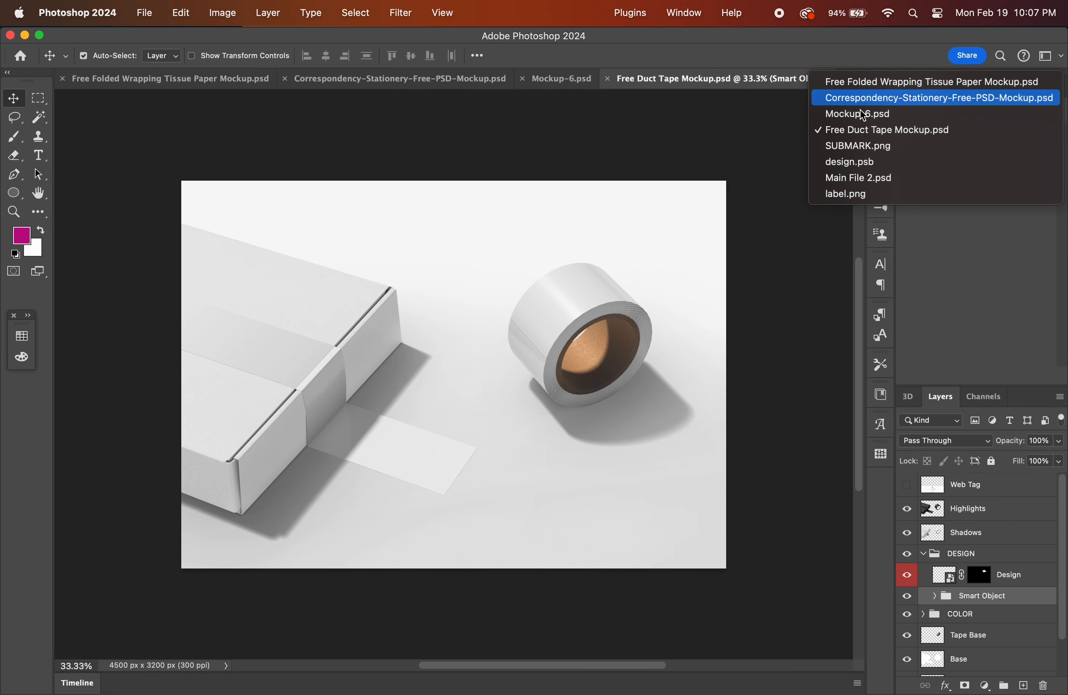
{"action": "left_click", "coordinate": [859, 143]}
{"action": "left_click", "coordinate": [655, 78]}
Go to design.psb and try to paste the label artwork with its colors converted.
{"action": "left_click", "coordinate": [858, 78]}
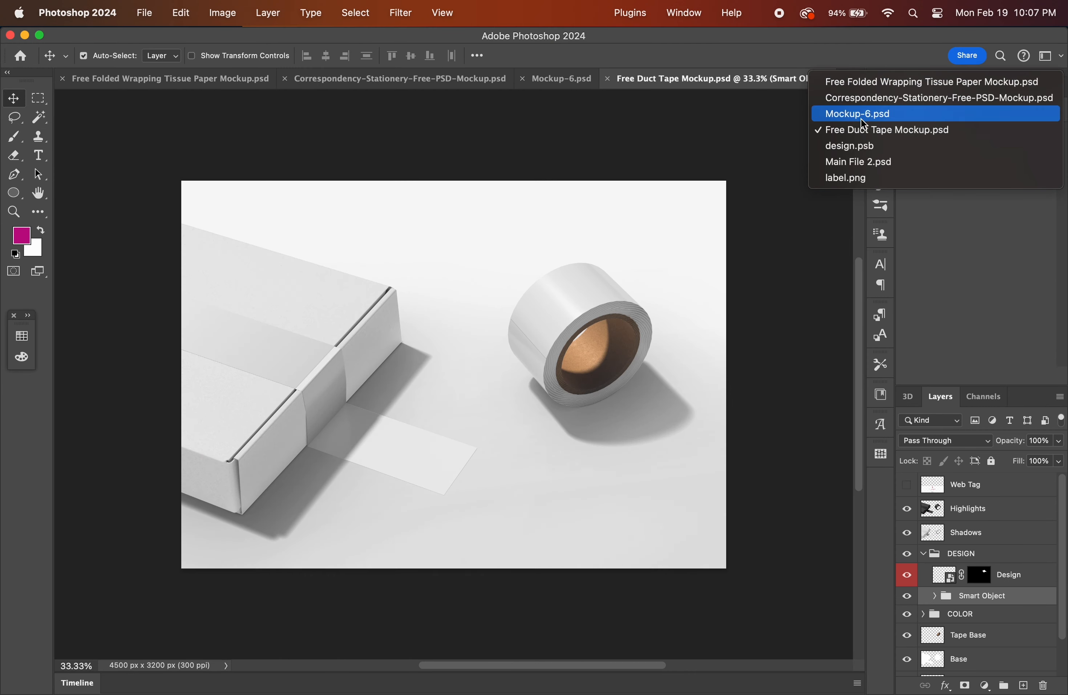
{"action": "left_click", "coordinate": [865, 212]}
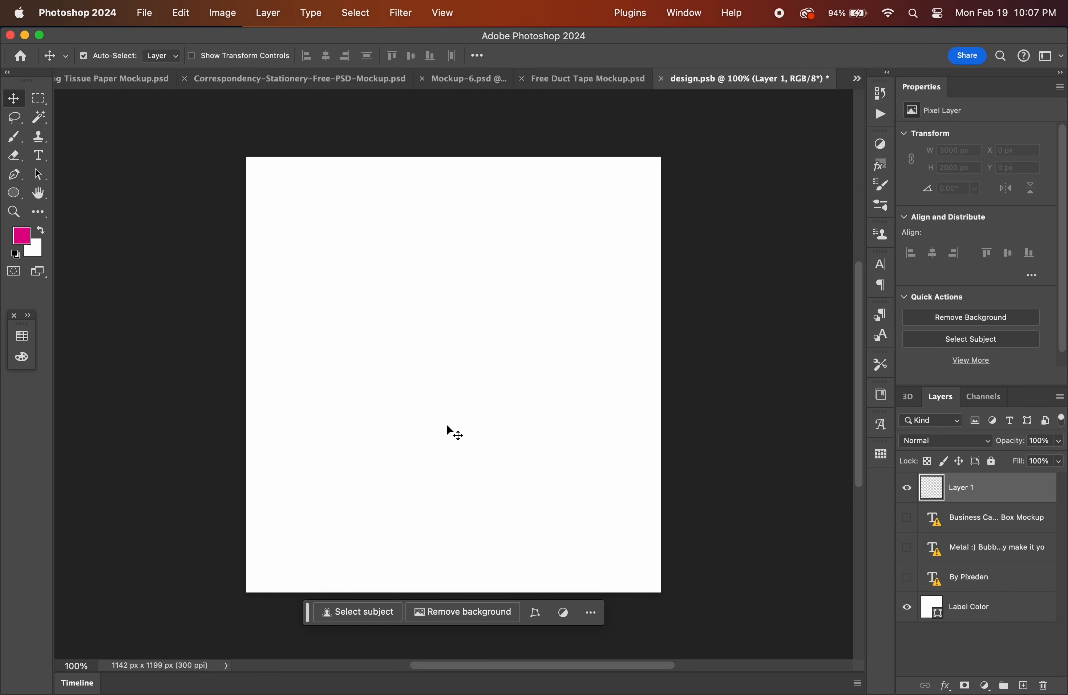
{"action": "key", "text": "super+v"}
{"action": "left_click", "coordinate": [672, 405]}
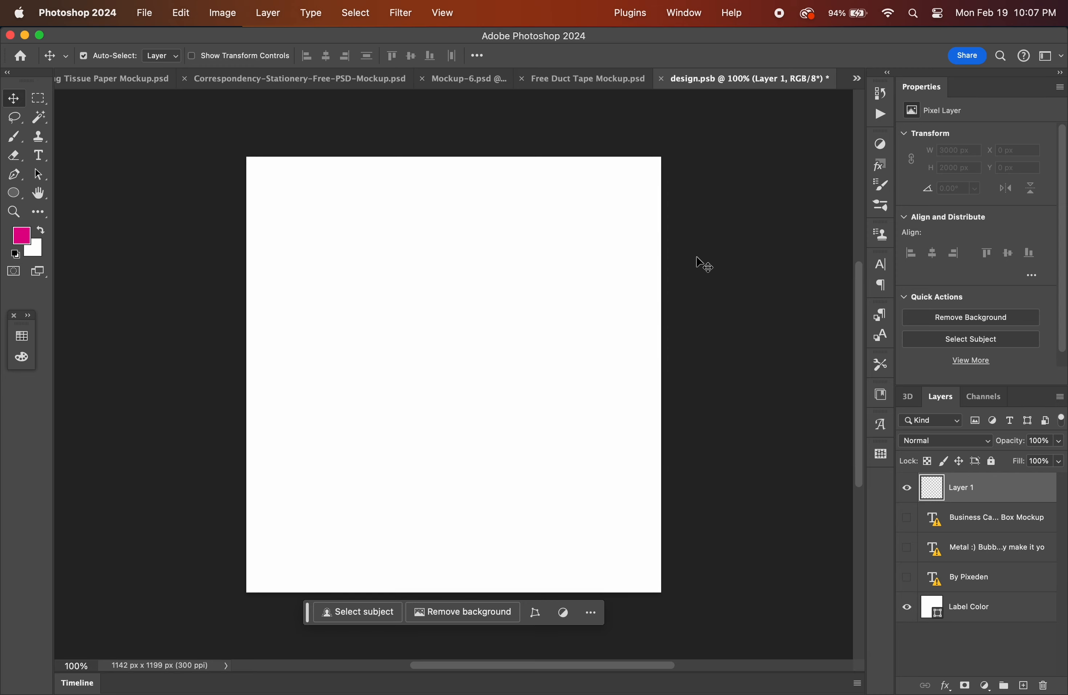
Close Main File 2.psd without saving its changes.
{"action": "left_click", "coordinate": [857, 80]}
{"action": "left_click", "coordinate": [853, 163]}
{"action": "left_click", "coordinate": [669, 78]}
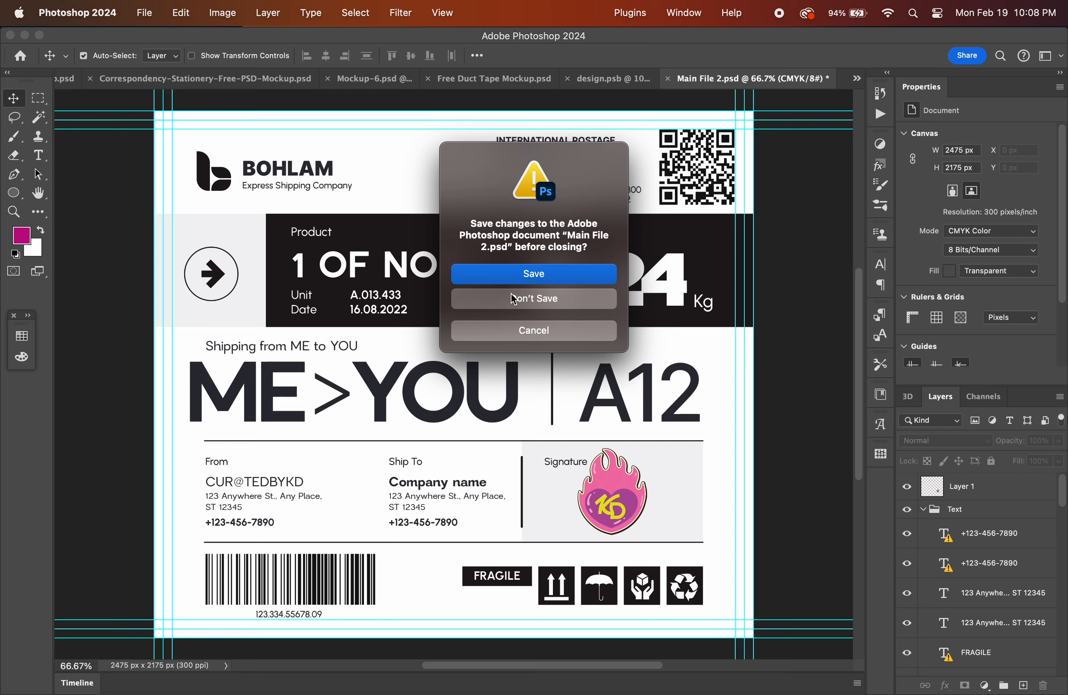
{"action": "left_click", "coordinate": [534, 296]}
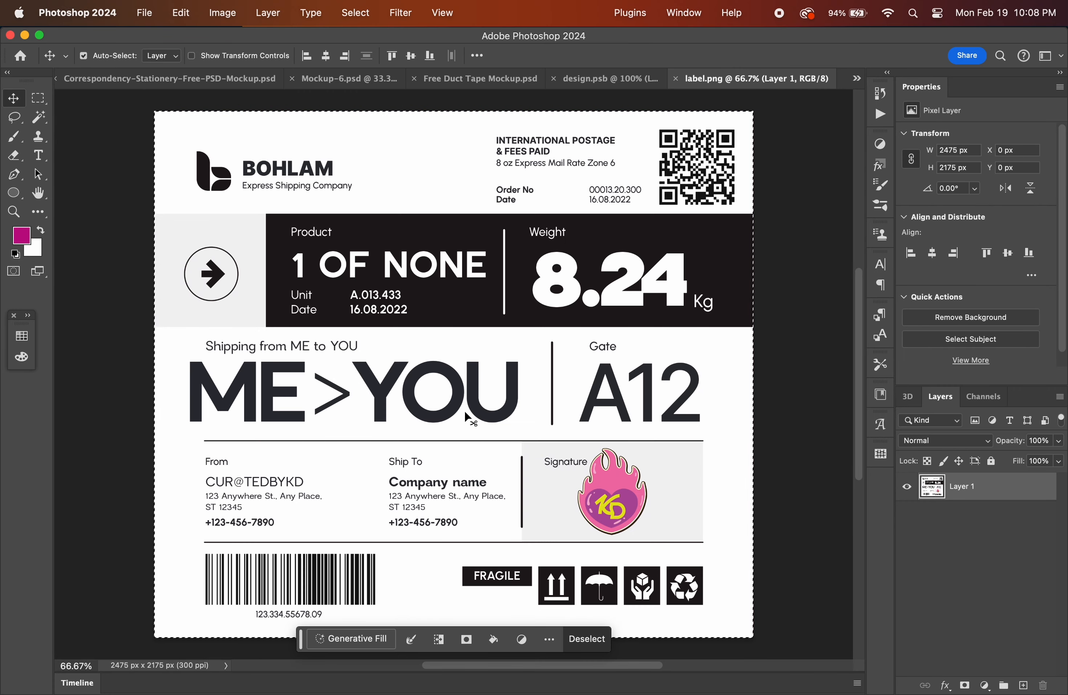
Paste the full label.png artwork into design.psb, accepting the color profile conversion.
{"action": "left_click", "coordinate": [609, 84]}
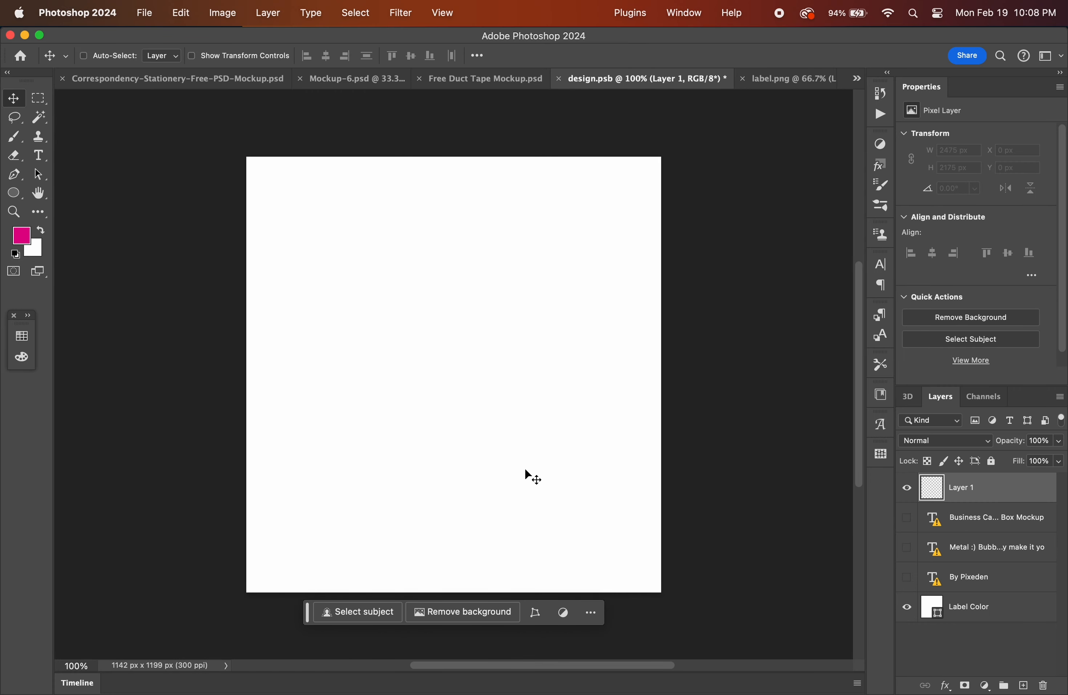
{"action": "key", "text": "super+v"}
{"action": "left_click", "coordinate": [674, 407]}
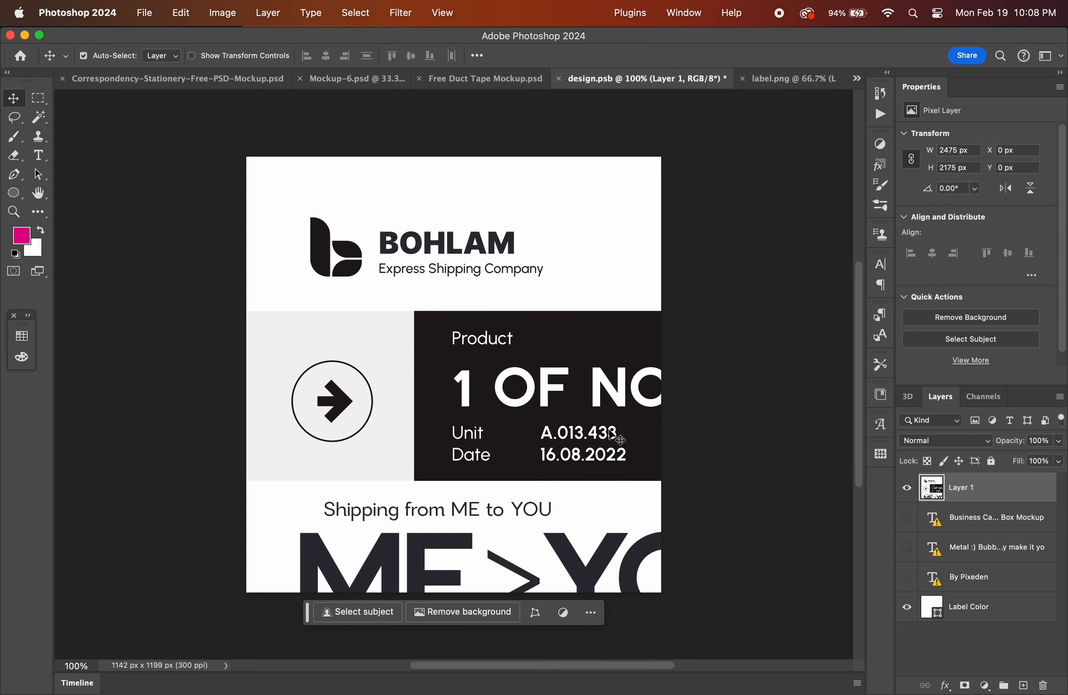
Scale the pasted label artwork to 45% and center it horizontally on the label canvas.
{"action": "key", "text": "super+t"}
{"action": "left_click", "coordinate": [269, 57]}
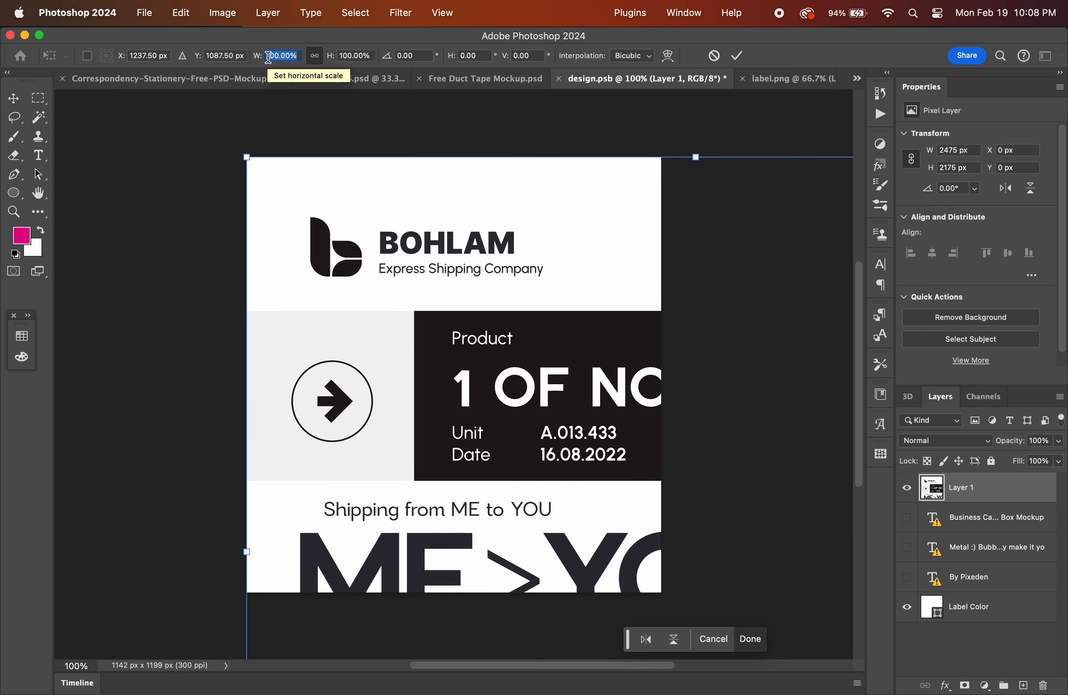
{"action": "type", "text": "50"}
{"action": "left_click_drag", "start_coordinate": [535, 476], "coordinate": [330, 341]}
{"action": "left_click", "coordinate": [352, 54]}
{"action": "type", "text": "40"}
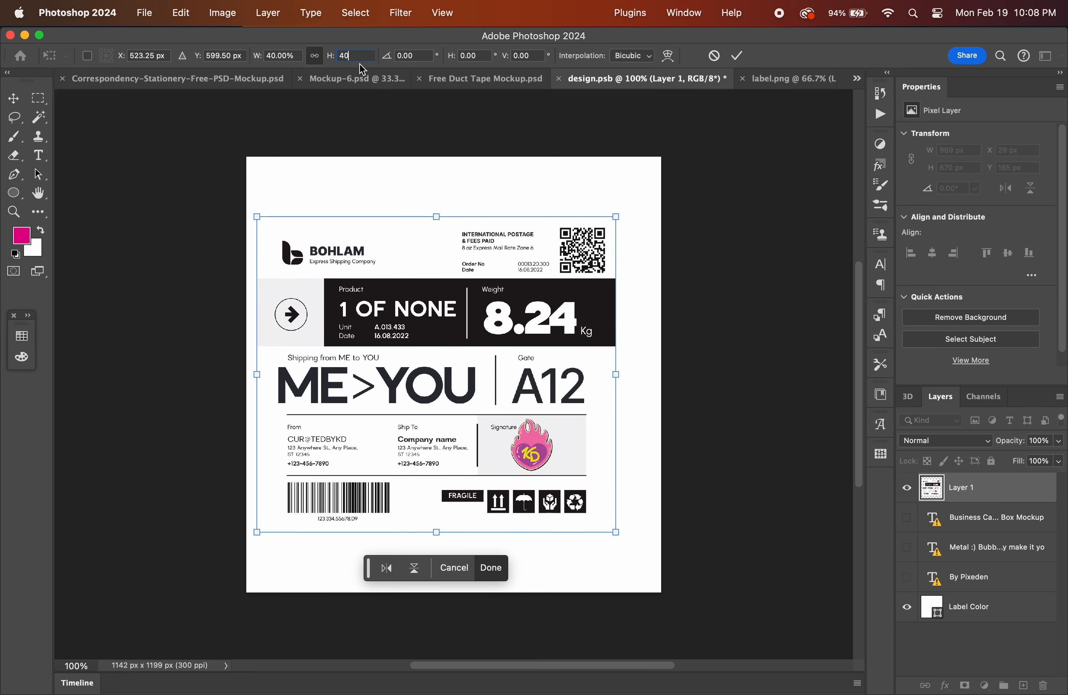
{"action": "key", "text": "BackSpace"}
{"action": "type", "text": "5"}
{"action": "left_click_drag", "start_coordinate": [493, 329], "coordinate": [510, 329]}
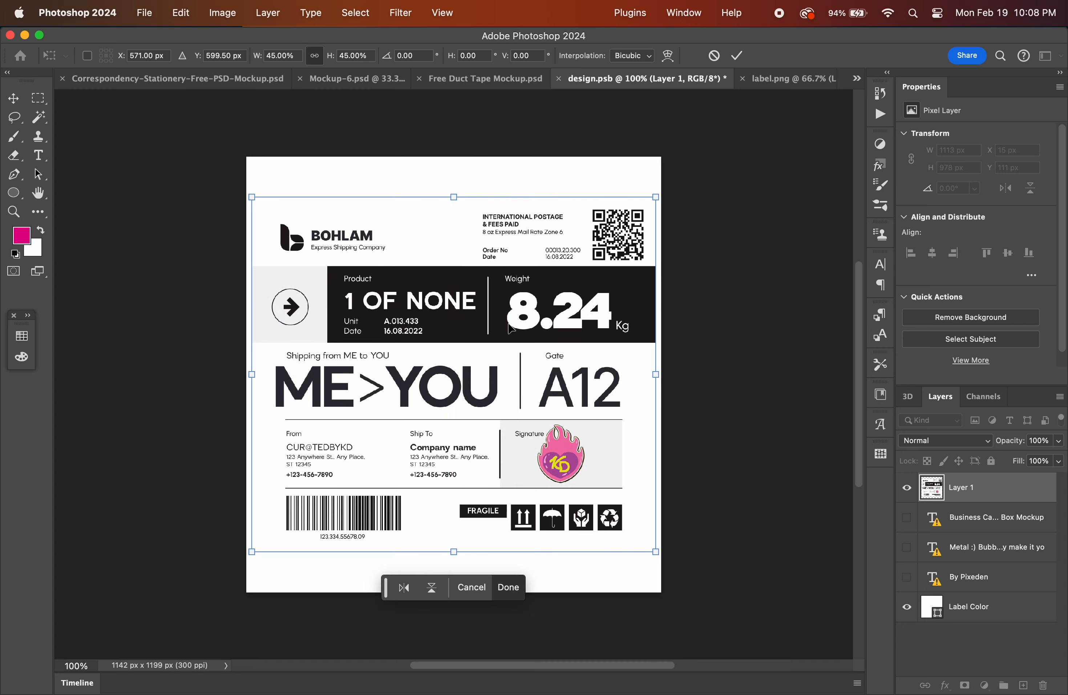
Enlarge the label artwork to about 46% and align it so it spans the full canvas width.
{"action": "left_click_drag", "start_coordinate": [657, 197], "coordinate": [669, 186]}
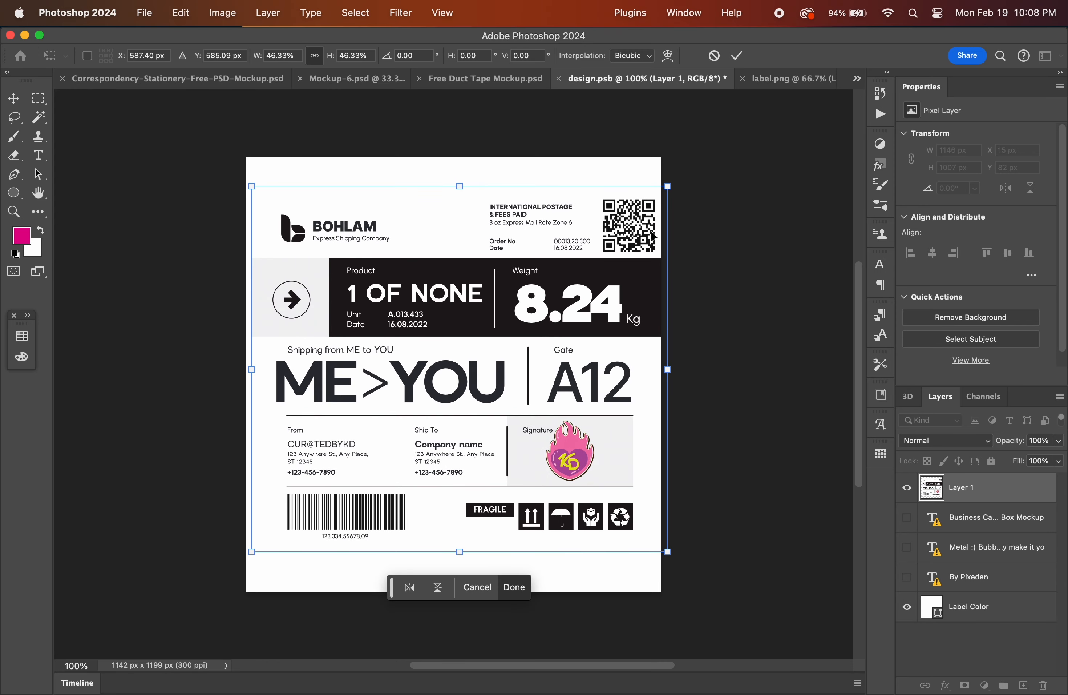
{"action": "left_click_drag", "start_coordinate": [638, 308], "coordinate": [635, 318]}
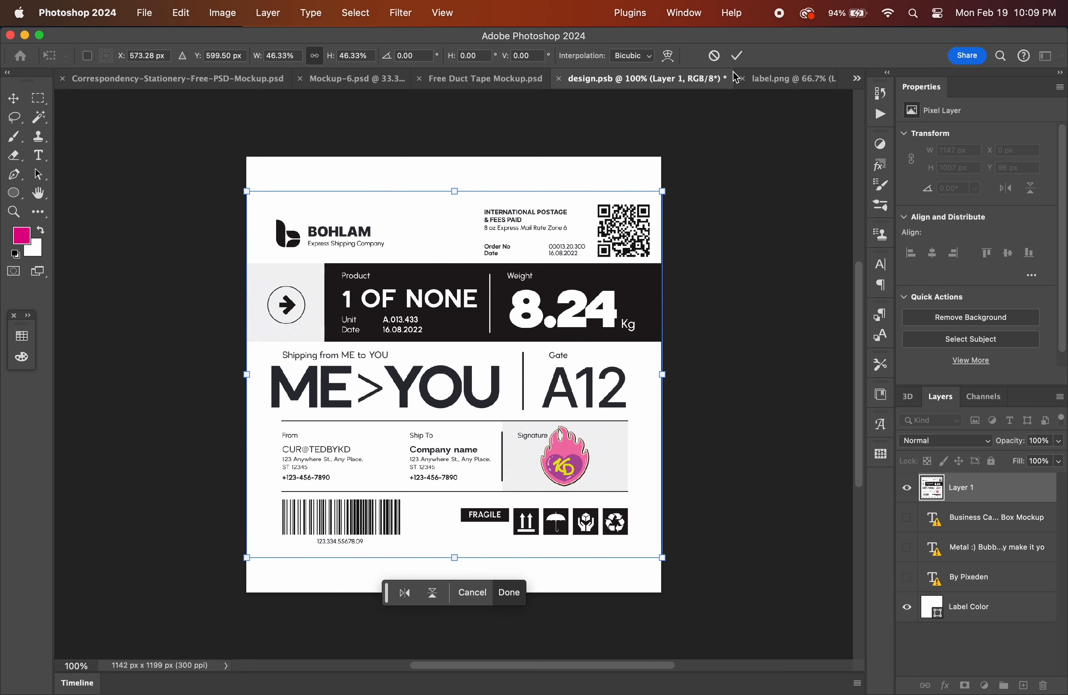
{"action": "left_click", "coordinate": [738, 55]}
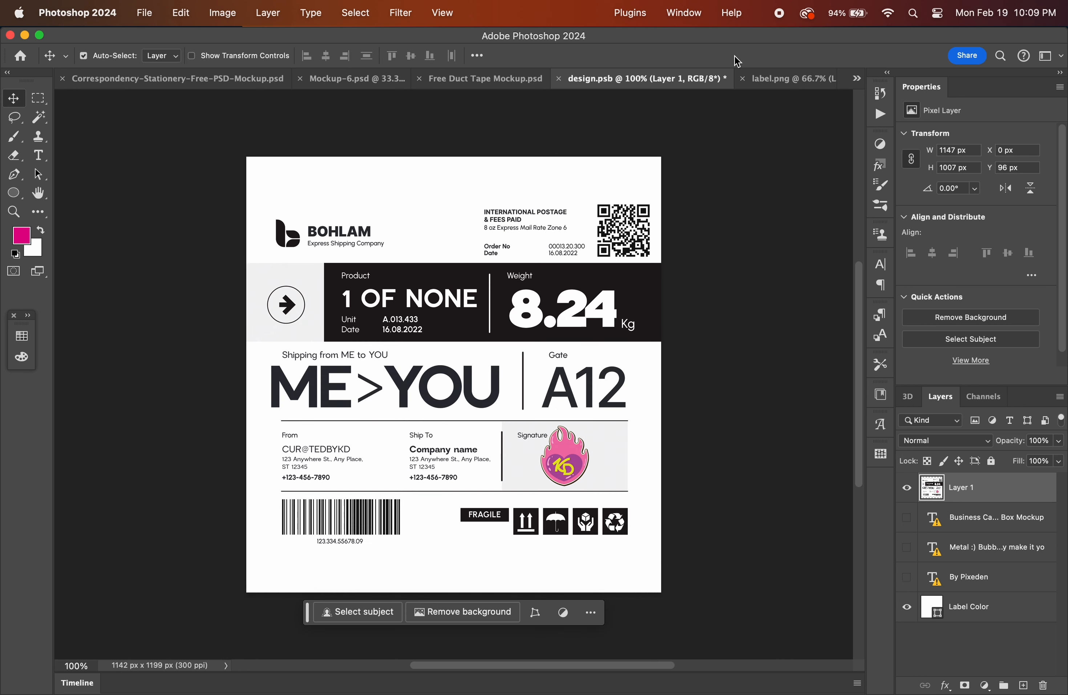
Close label.png, save and close design.psb, and return to the Correspondency-Stationery mockup.
{"action": "left_click", "coordinate": [743, 80]}
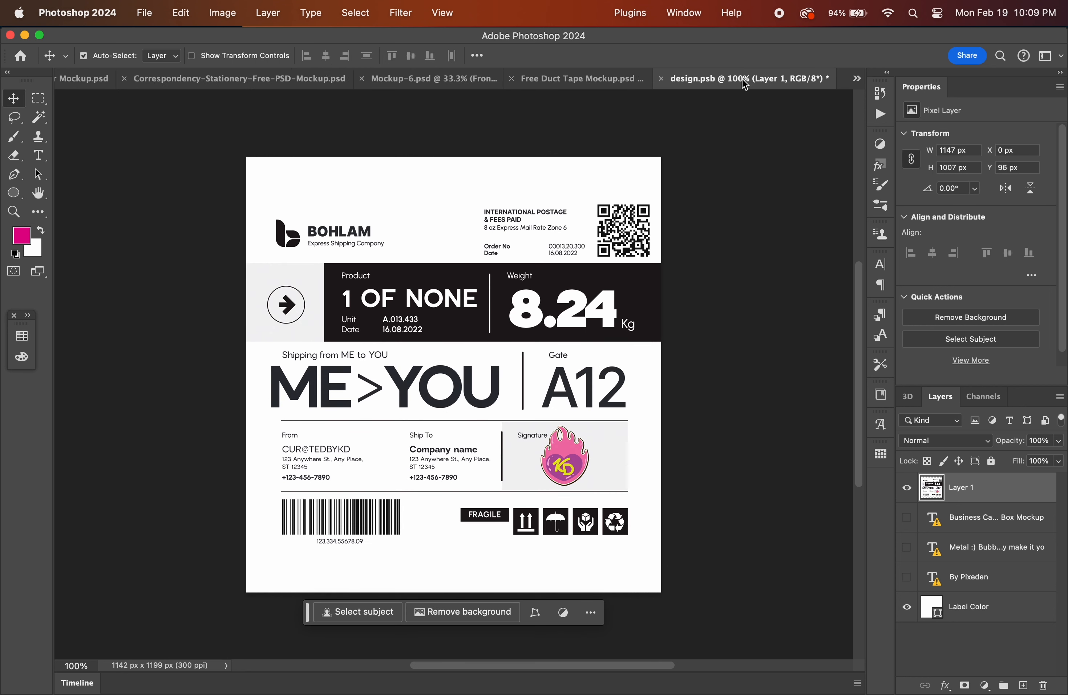
{"action": "left_click", "coordinate": [661, 78]}
{"action": "left_click", "coordinate": [535, 270]}
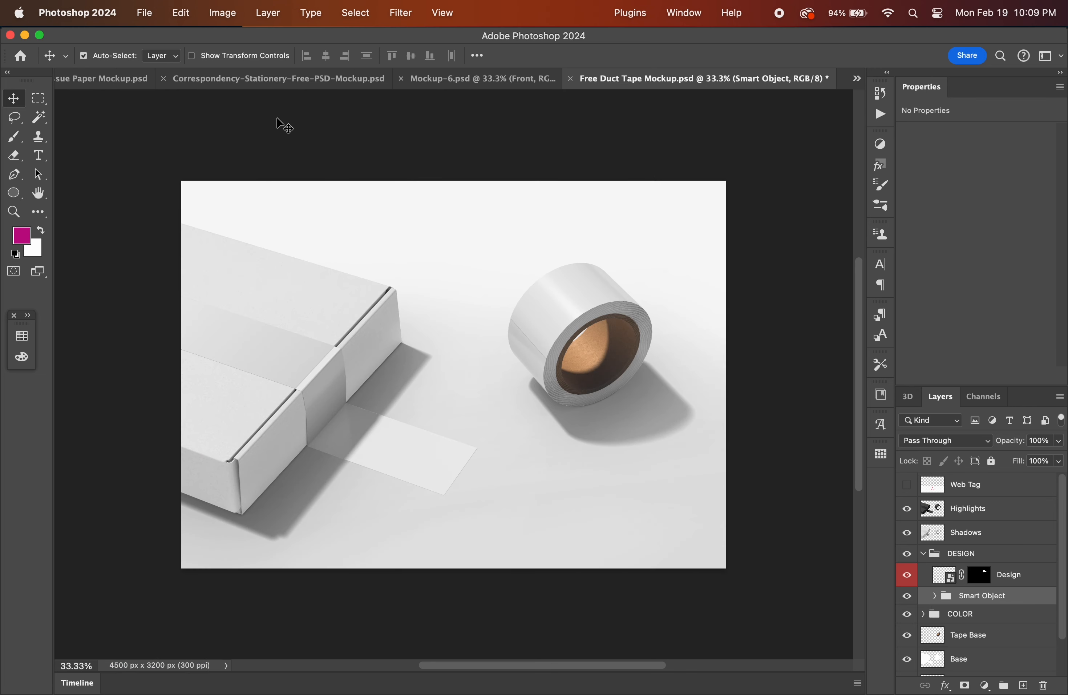
{"action": "left_click", "coordinate": [233, 79]}
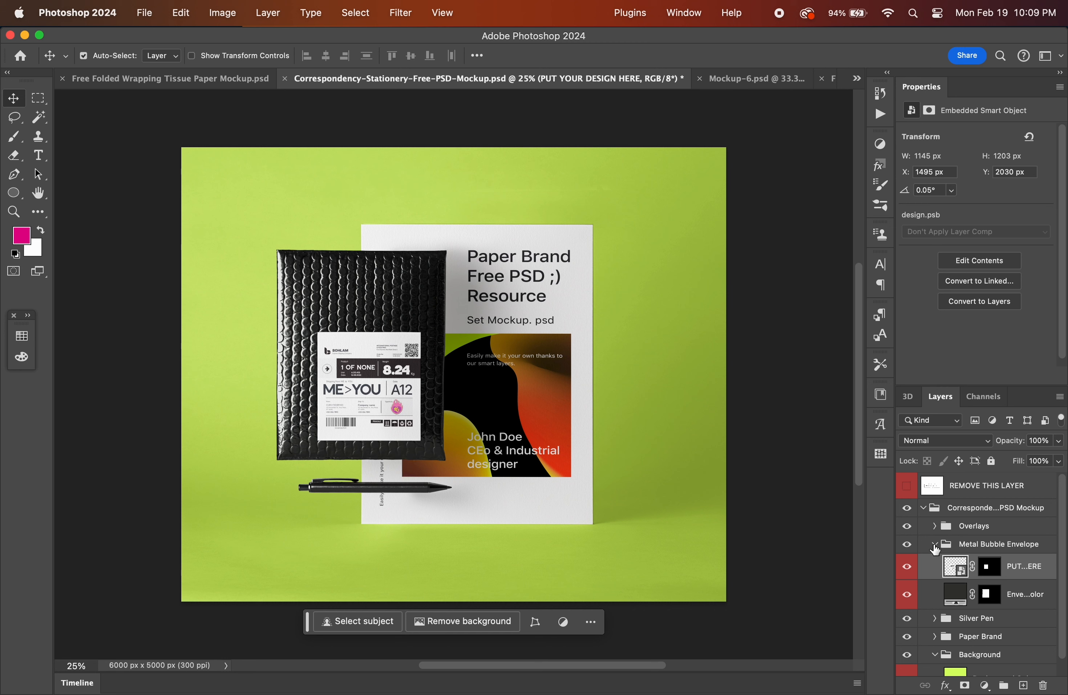
Give the Envelope Color layer a Pattern Overlay using the last pink brand pattern at 59% scale.
{"action": "left_click", "coordinate": [1017, 603]}
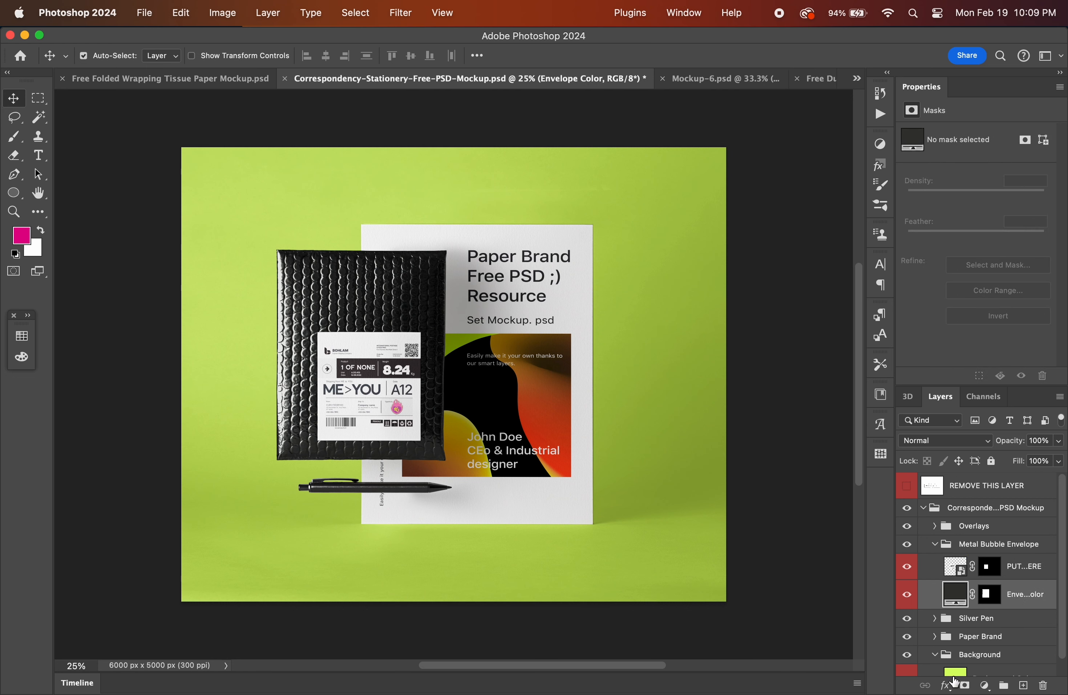
{"action": "left_click", "coordinate": [945, 685]}
{"action": "left_click", "coordinate": [979, 566]}
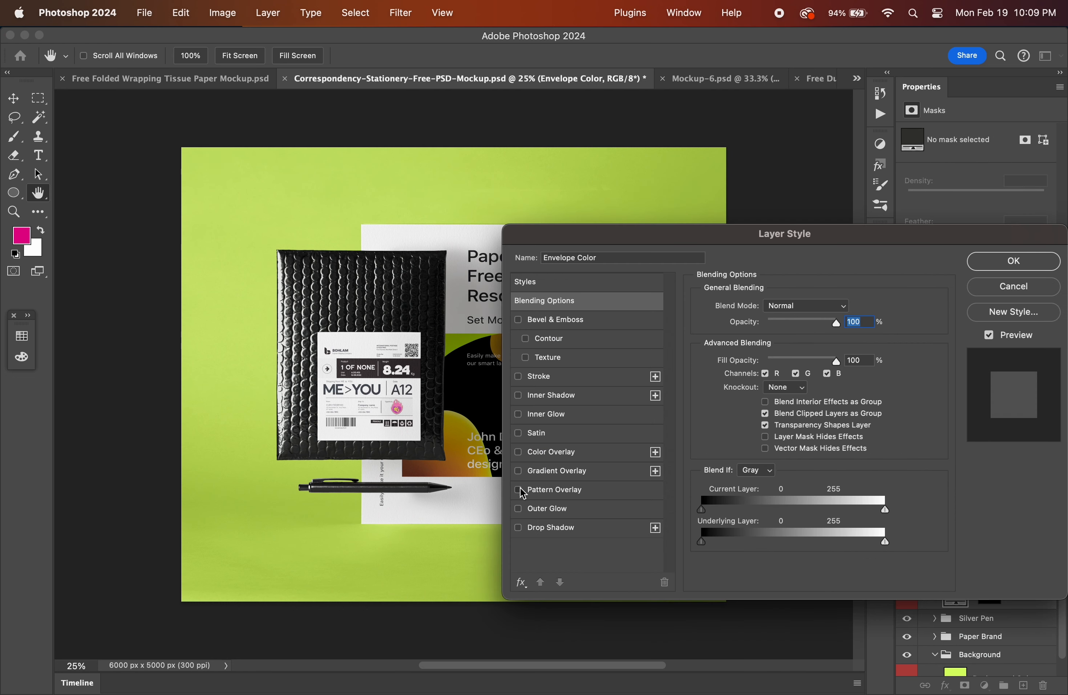
{"action": "left_click", "coordinate": [519, 490]}
{"action": "left_click", "coordinate": [795, 366]}
{"action": "scroll", "coordinate": [794, 471], "scroll_direction": "down", "scroll_amount": 3}
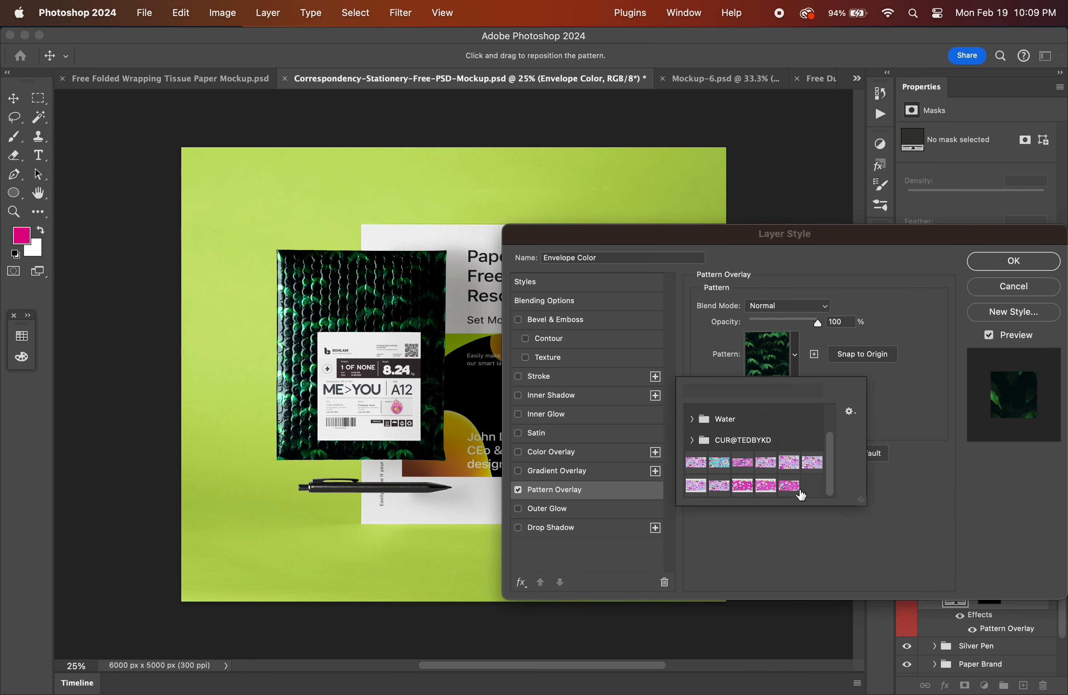
{"action": "left_click", "coordinate": [789, 486]}
{"action": "left_click", "coordinate": [823, 375]}
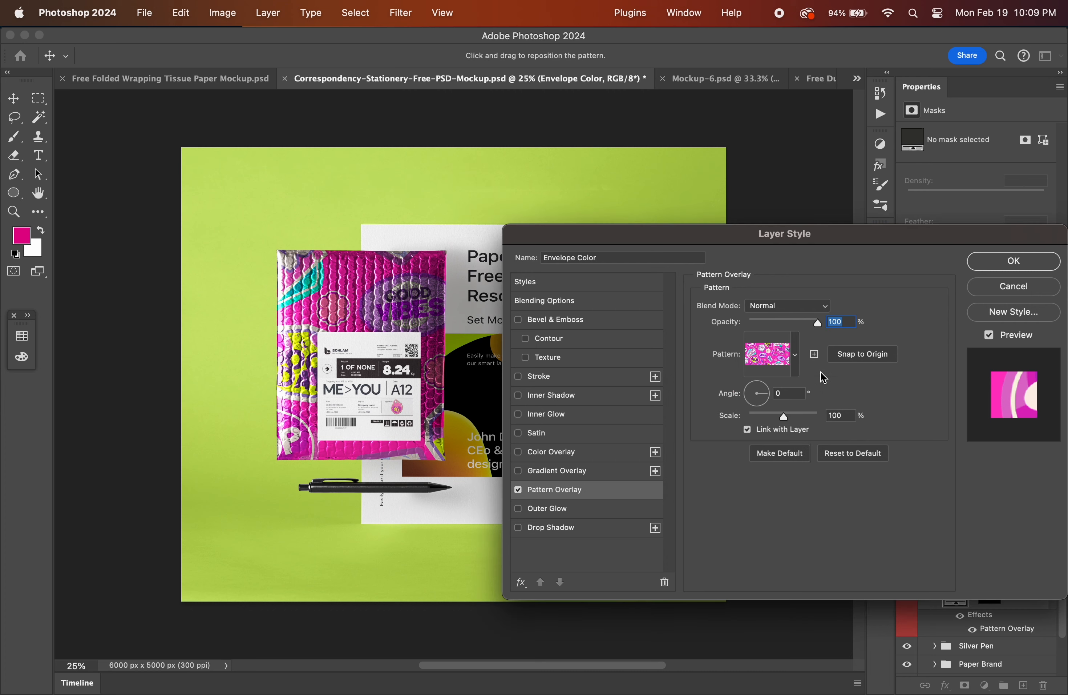
{"action": "left_click_drag", "start_coordinate": [784, 420], "coordinate": [770, 424]}
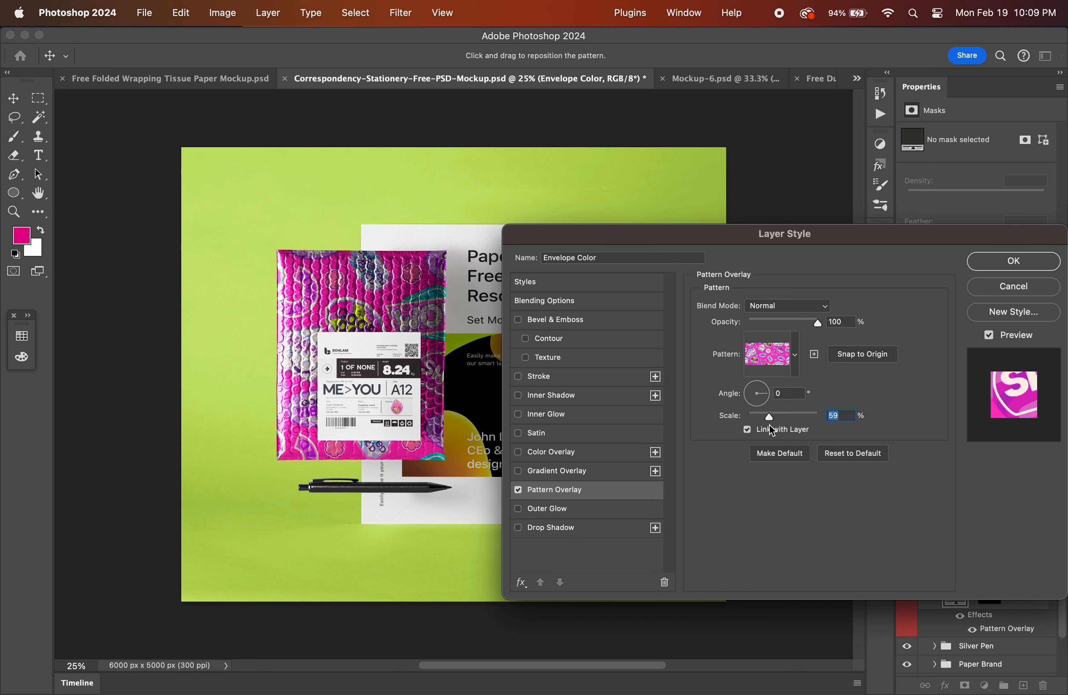
{"action": "left_click", "coordinate": [988, 267]}
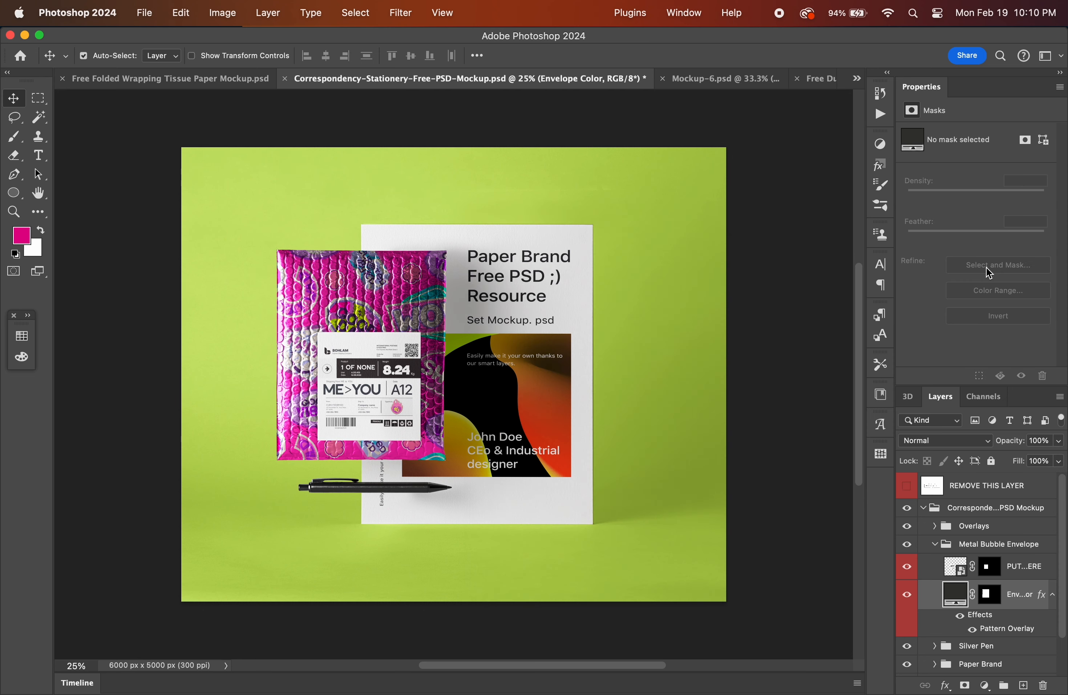
In the Paper Brand smart object's contents, hide the placeholder text and image layers and add a blank layer.
{"action": "left_click", "coordinate": [940, 546]}
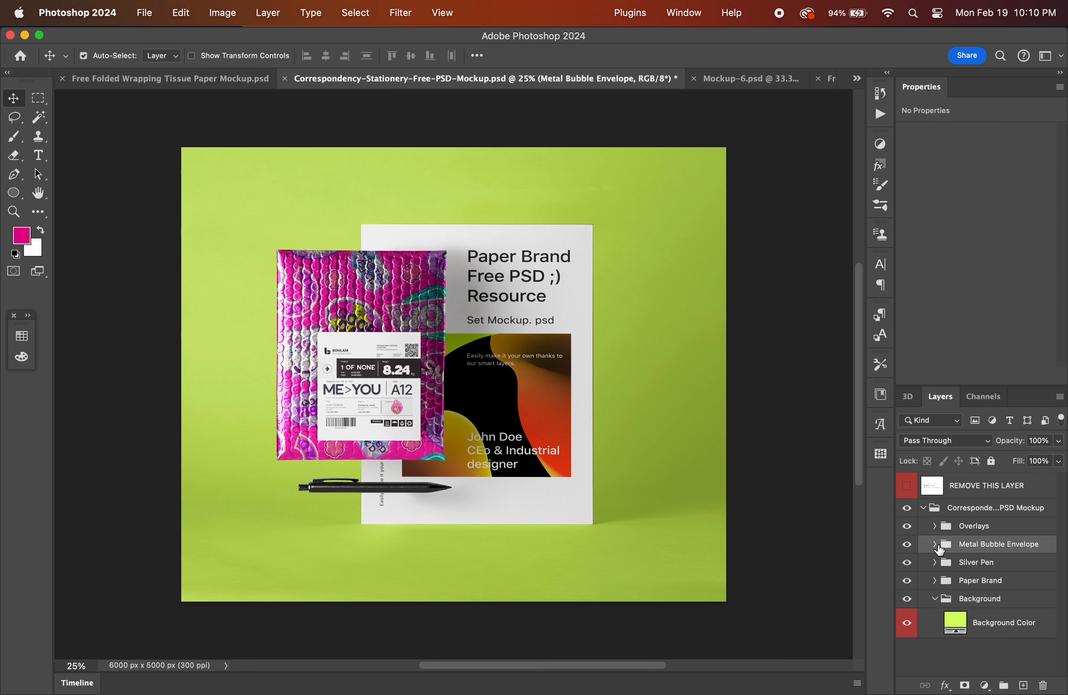
{"action": "left_click", "coordinate": [933, 586]}
{"action": "left_click", "coordinate": [934, 581]}
{"action": "double_click", "coordinate": [952, 604]}
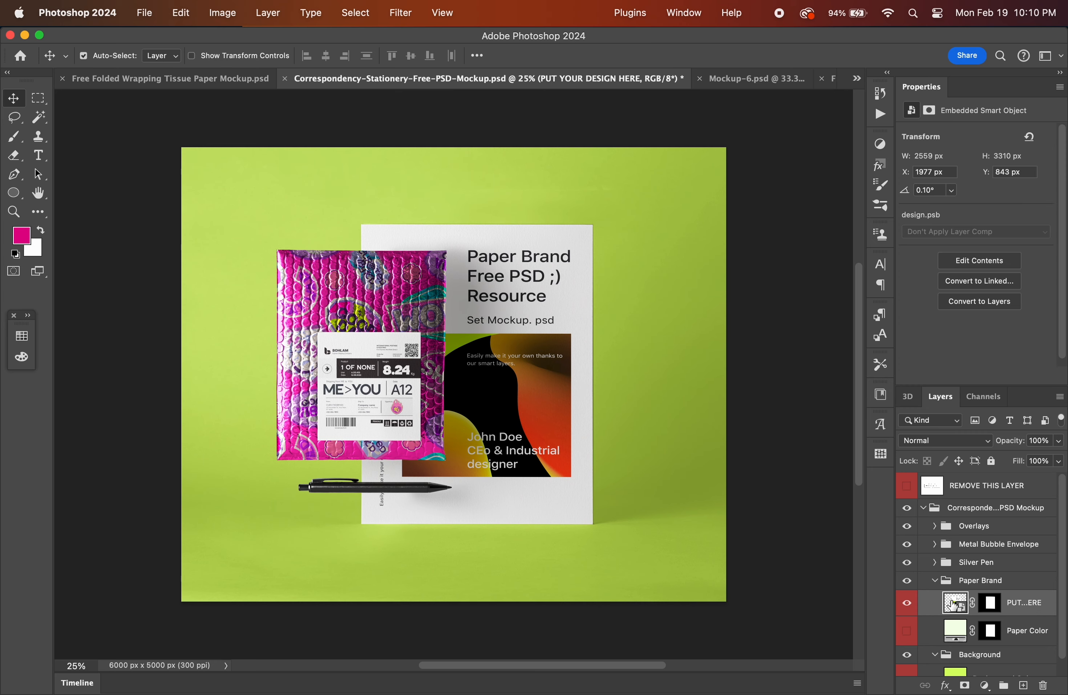
{"action": "left_click_drag", "start_coordinate": [907, 572], "coordinate": [908, 488]}
{"action": "left_click", "coordinate": [1027, 687]}
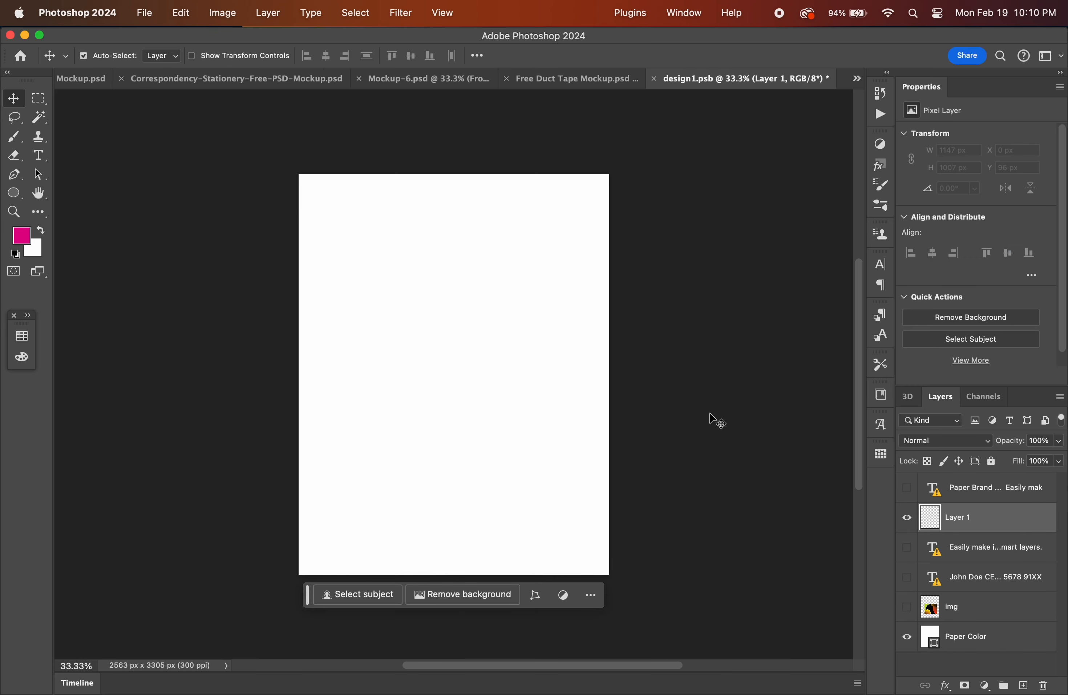
Open DOC.png from the **BRAND folder and copy its full artwork into design1.psb.
{"action": "left_click", "coordinate": [150, 16]}
{"action": "left_click", "coordinate": [158, 46]}
{"action": "scroll", "coordinate": [615, 288], "scroll_direction": "down", "scroll_amount": 2}
{"action": "scroll", "coordinate": [614, 288], "scroll_direction": "up", "scroll_amount": 2}
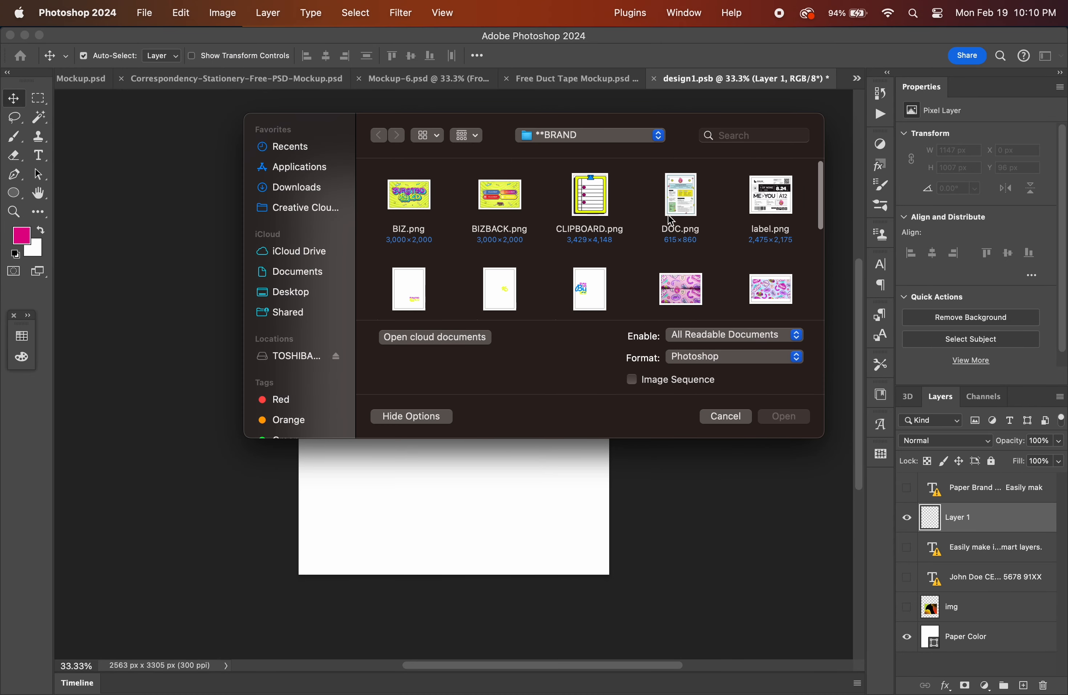
{"action": "double_click", "coordinate": [684, 199]}
{"action": "key", "text": "super+a"}
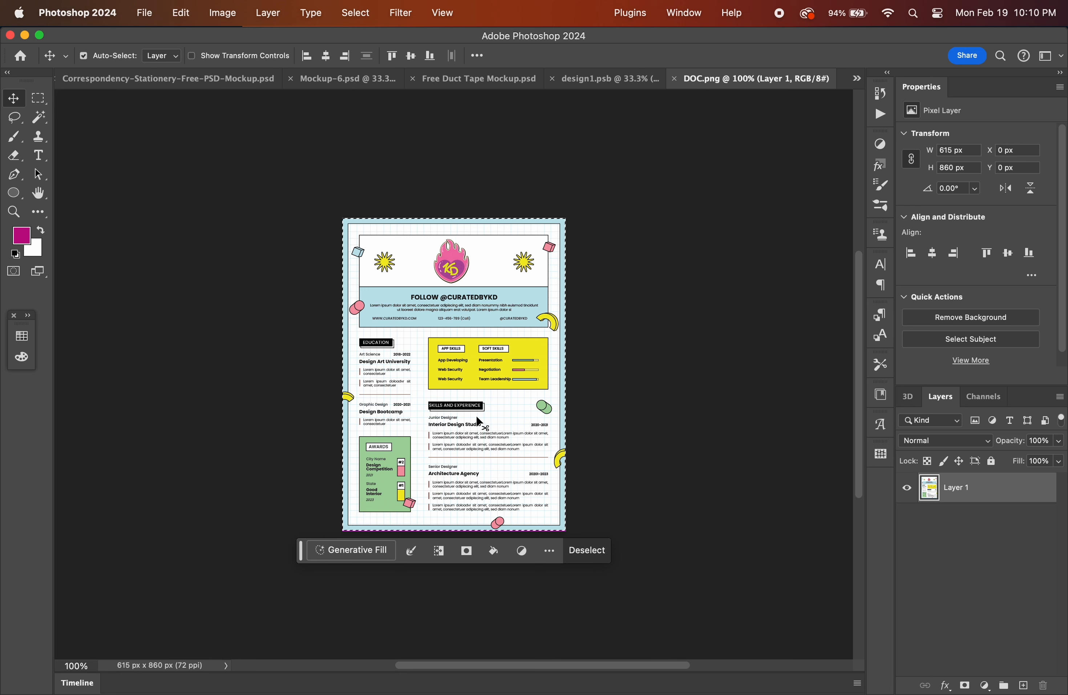
{"action": "left_click", "coordinate": [604, 81]}
{"action": "key", "text": "super+v"}
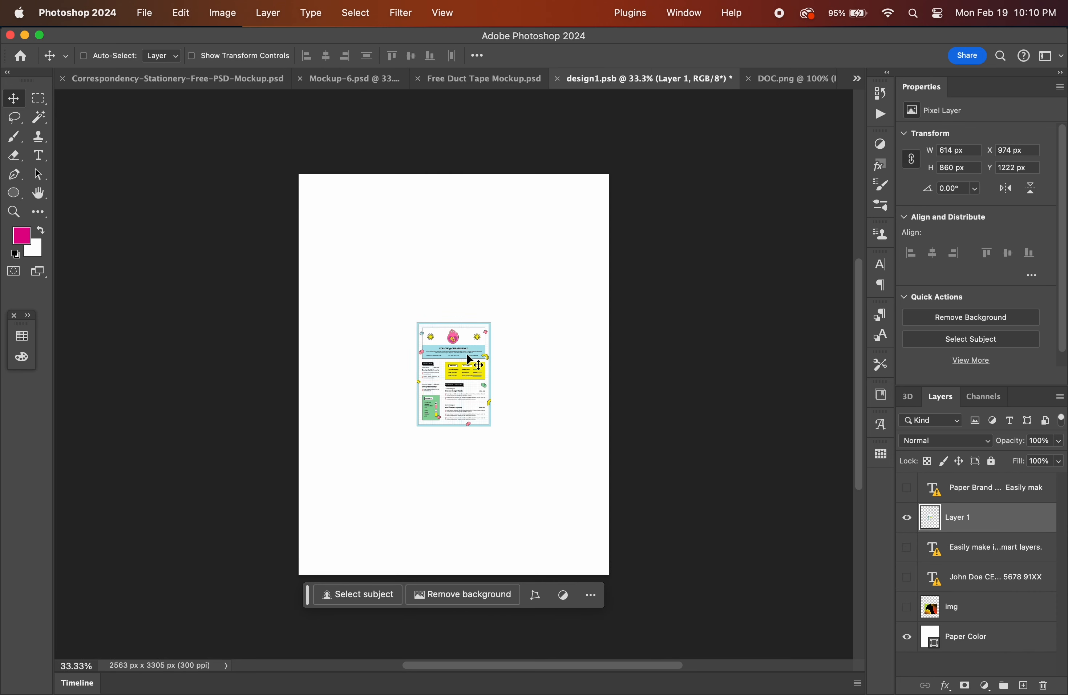
Scale the pasted document artwork proportionally to 400%.
{"action": "key", "text": "super+t"}
{"action": "left_click_drag", "start_coordinate": [492, 322], "coordinate": [602, 210]}
{"action": "key", "text": "super+z"}
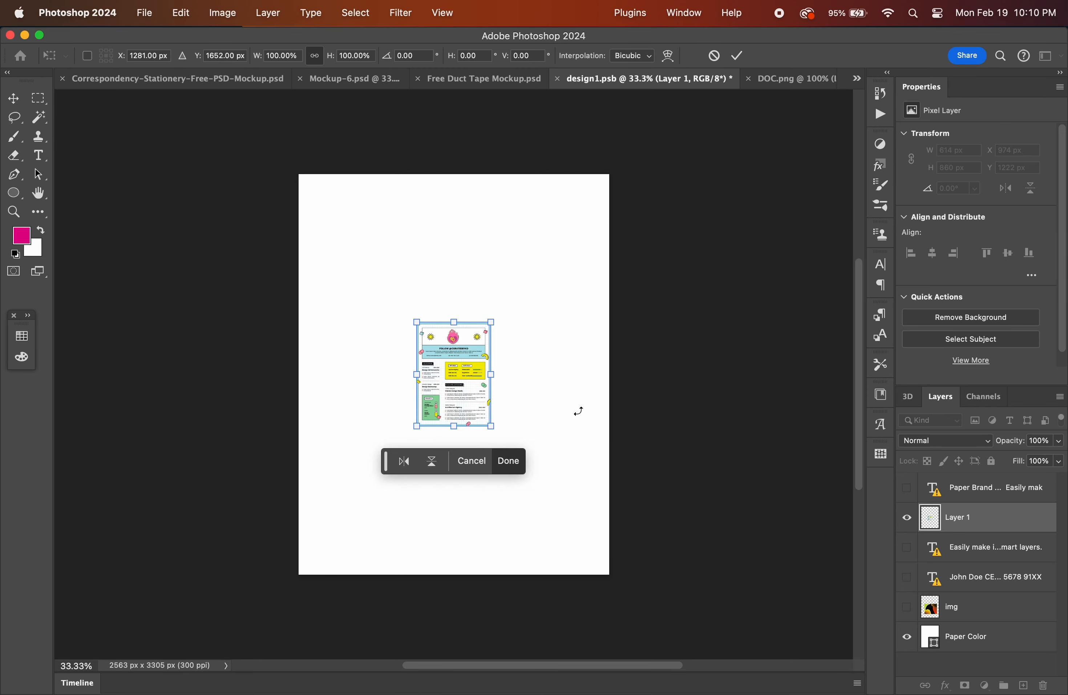
{"action": "left_click", "coordinate": [277, 55]}
{"action": "type", "text": "400"}
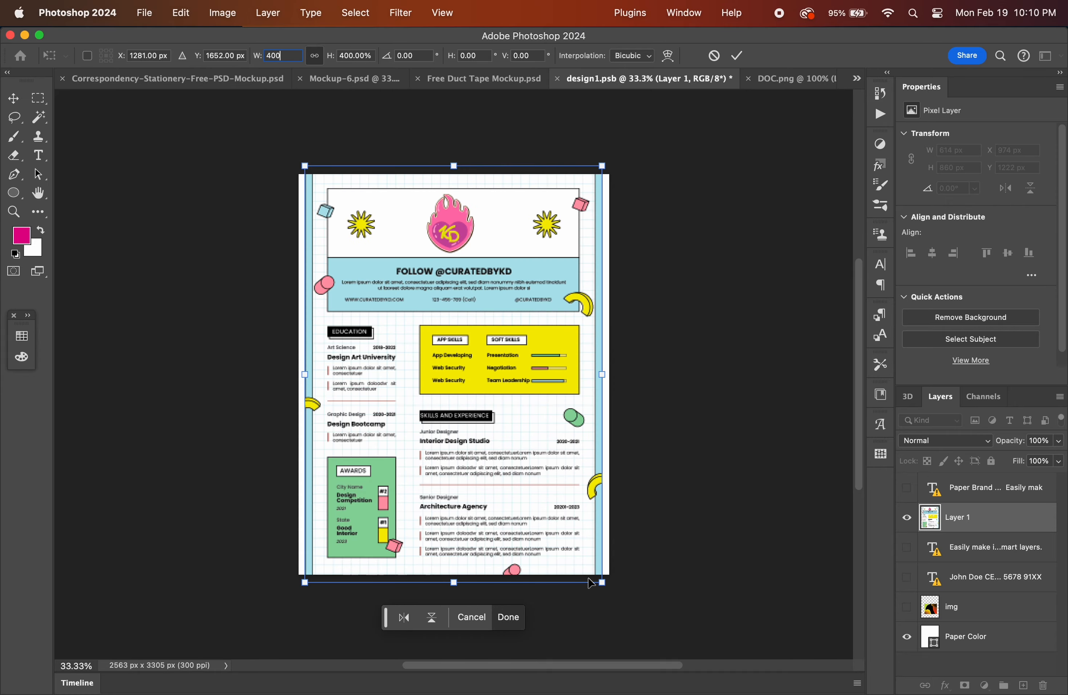
Refine the document artwork to about 384% and center it so its border fits the page height.
{"action": "left_click_drag", "start_coordinate": [603, 583], "coordinate": [627, 618]}
{"action": "left_click_drag", "start_coordinate": [550, 522], "coordinate": [541, 509]}
{"action": "left_click_drag", "start_coordinate": [621, 600], "coordinate": [605, 575]}
{"action": "left_click_drag", "start_coordinate": [564, 508], "coordinate": [560, 537]}
{"action": "left_click_drag", "start_coordinate": [601, 598], "coordinate": [583, 572]}
{"action": "left_click_drag", "start_coordinate": [531, 513], "coordinate": [550, 516]}
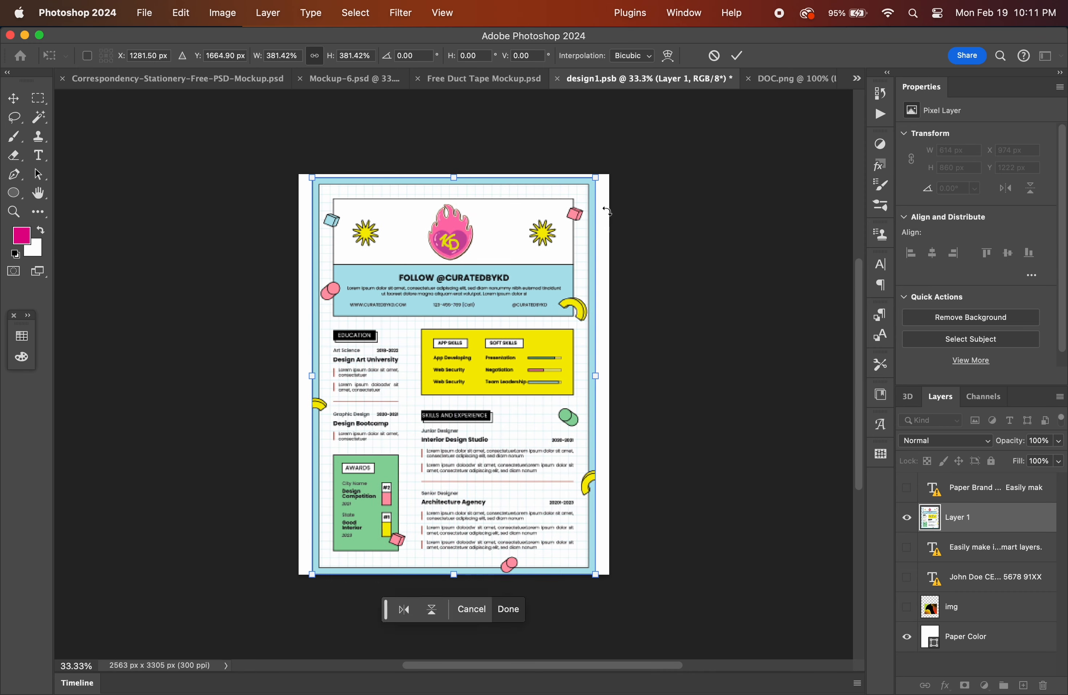
{"action": "left_click_drag", "start_coordinate": [597, 179], "coordinate": [599, 180]}
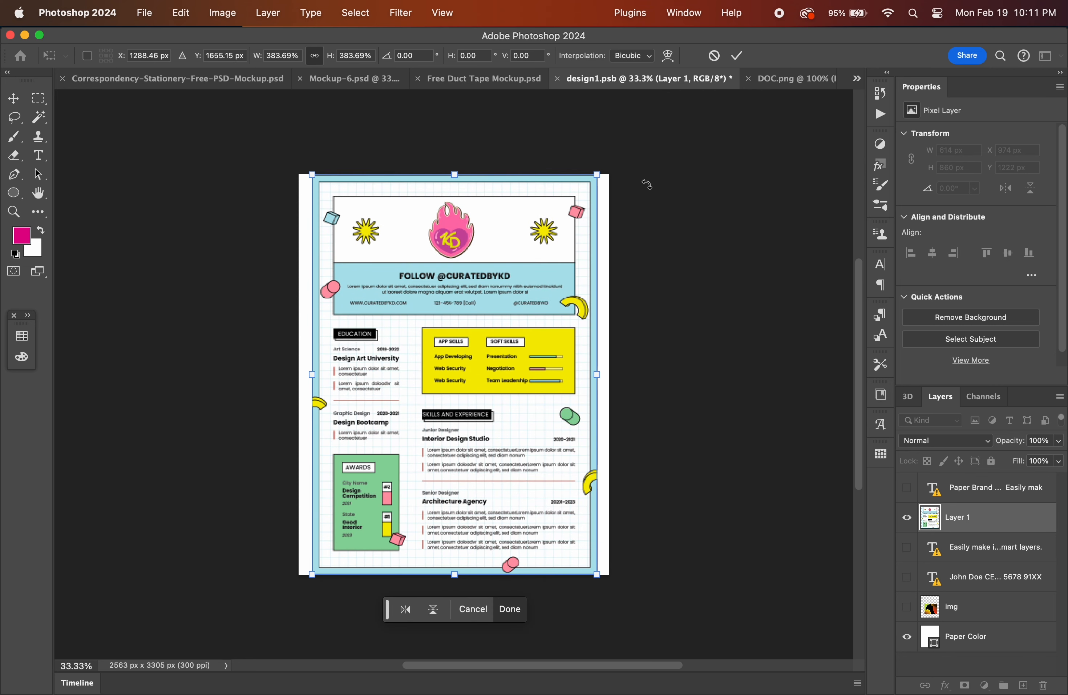
{"action": "left_click", "coordinate": [738, 56]}
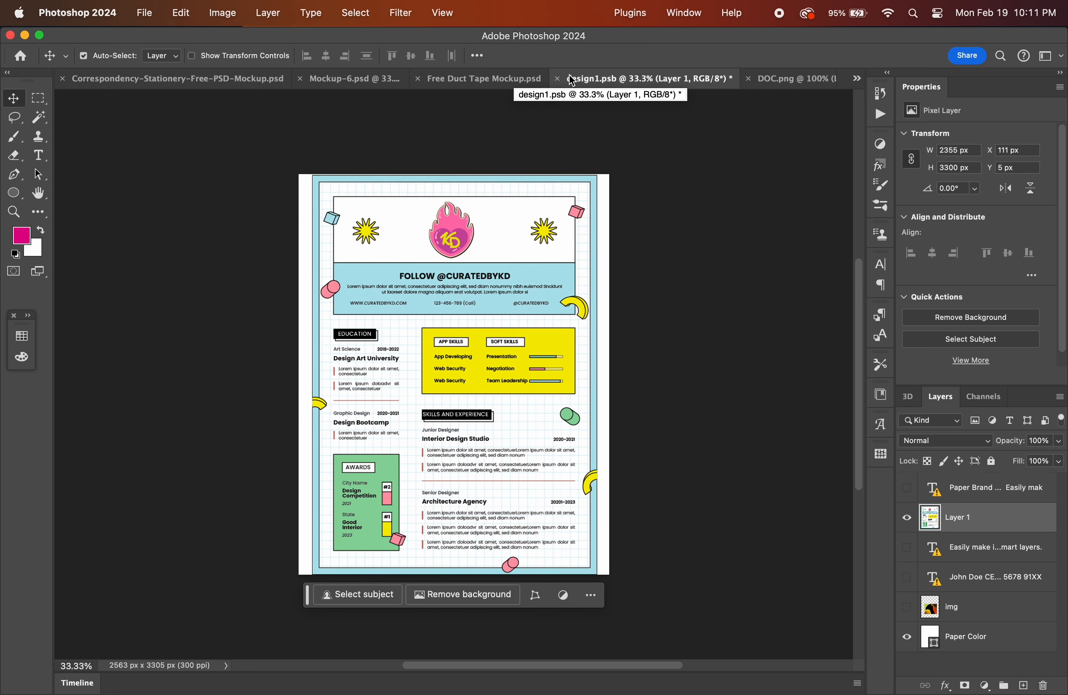
Save and close design1.psb, and close DOC.png.
{"action": "left_click", "coordinate": [558, 78]}
{"action": "left_click", "coordinate": [542, 271]}
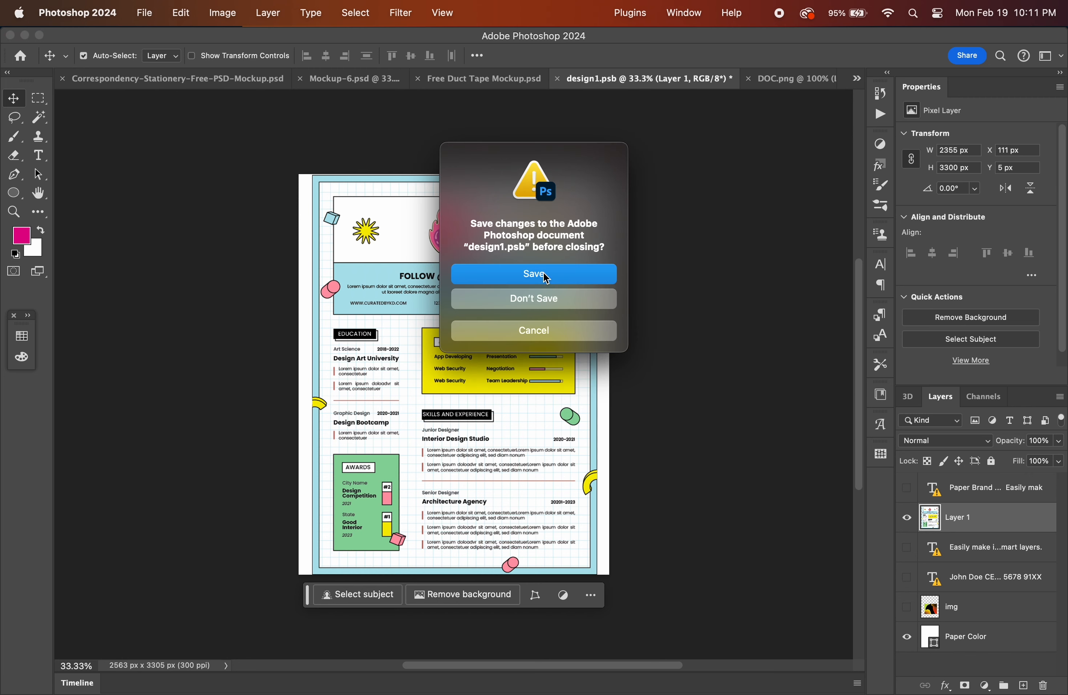
{"action": "left_click", "coordinate": [675, 79]}
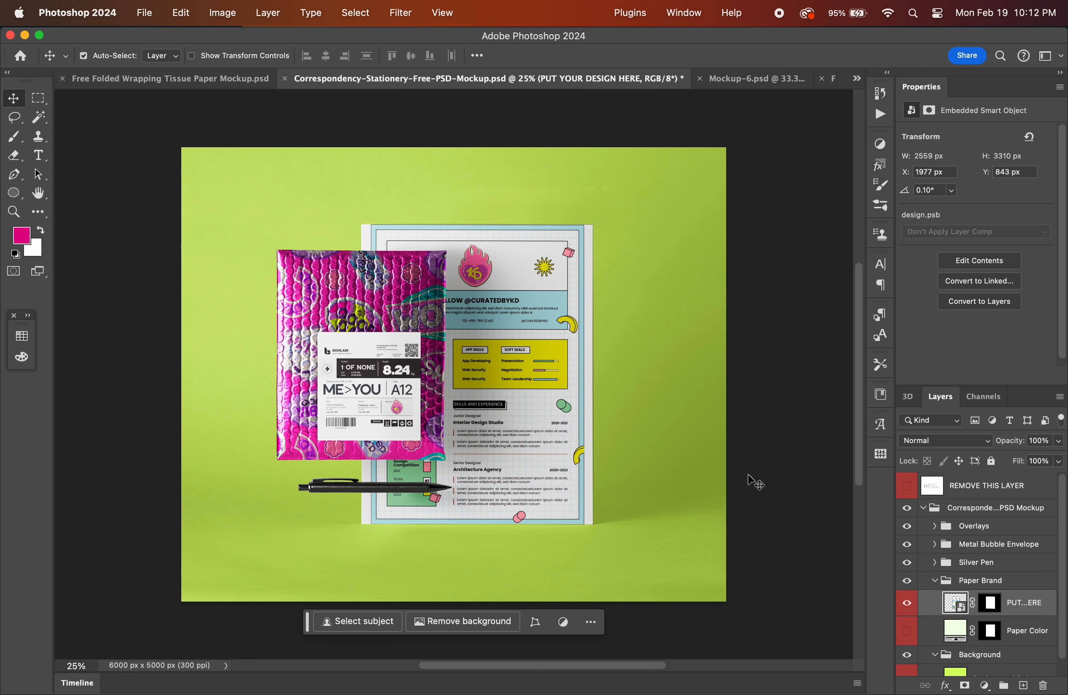
{"action": "scroll", "coordinate": [910, 648], "scroll_direction": "down", "scroll_amount": 1}
{"action": "double_click", "coordinate": [957, 659]}
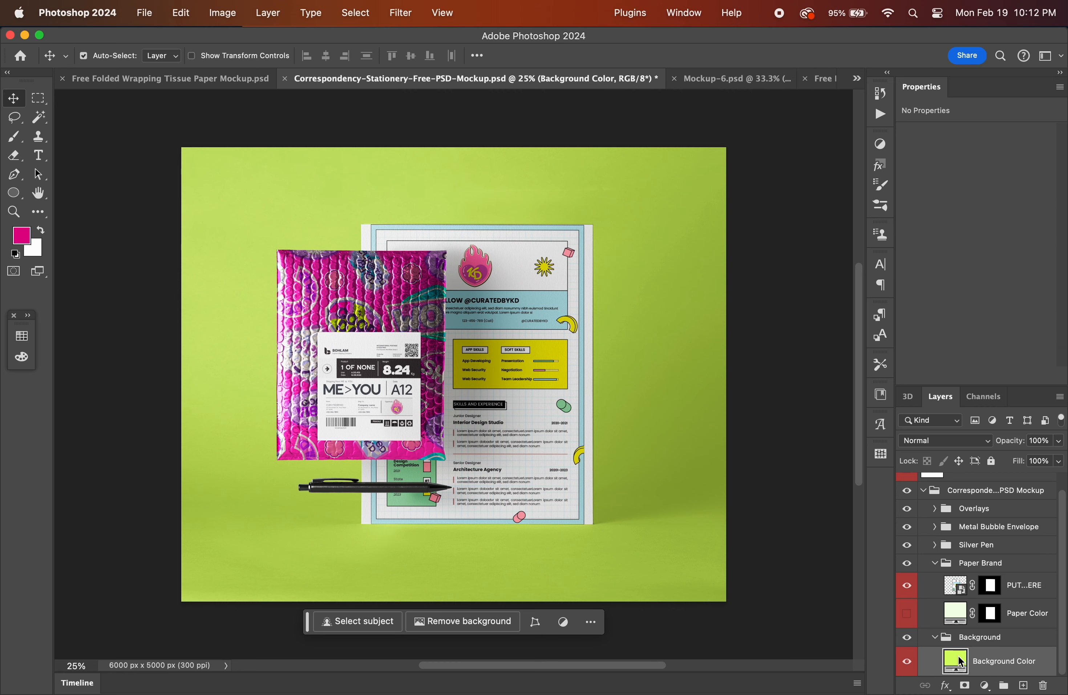
{"action": "mouse_move", "coordinate": [857, 364]}
{"action": "left_mouse_down"}
{"action": "mouse_move", "coordinate": [839, 310]}
{"action": "mouse_move", "coordinate": [806, 320]}
{"action": "mouse_move", "coordinate": [806, 331]}
{"action": "mouse_move", "coordinate": [847, 291]}
{"action": "left_mouse_up"}
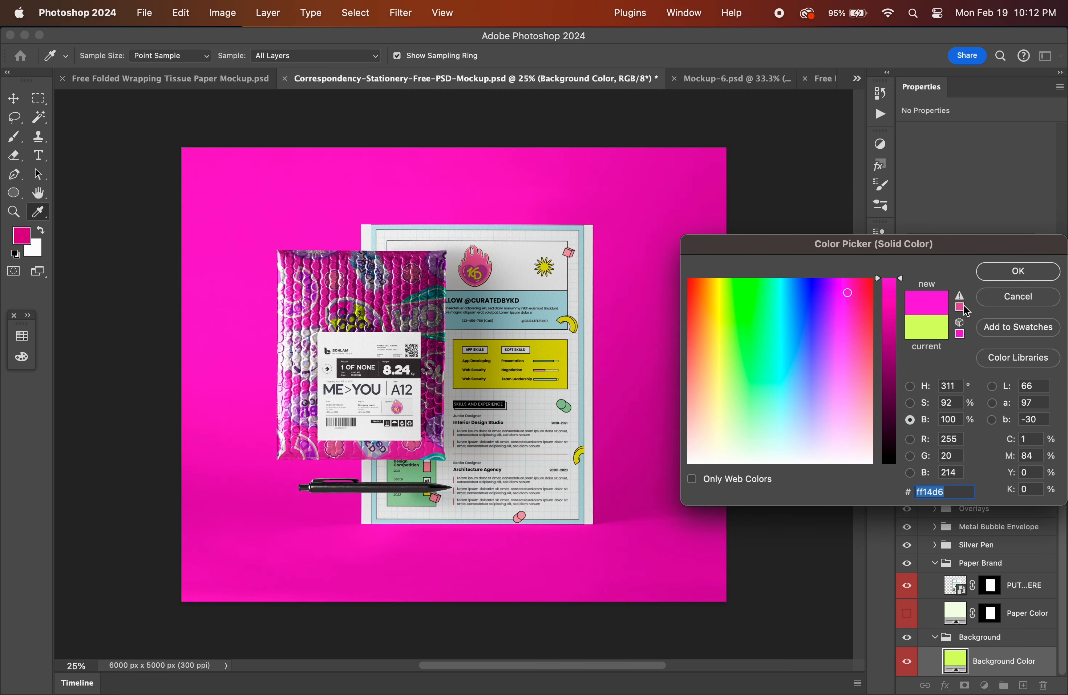
{"action": "left_click", "coordinate": [1018, 297]}
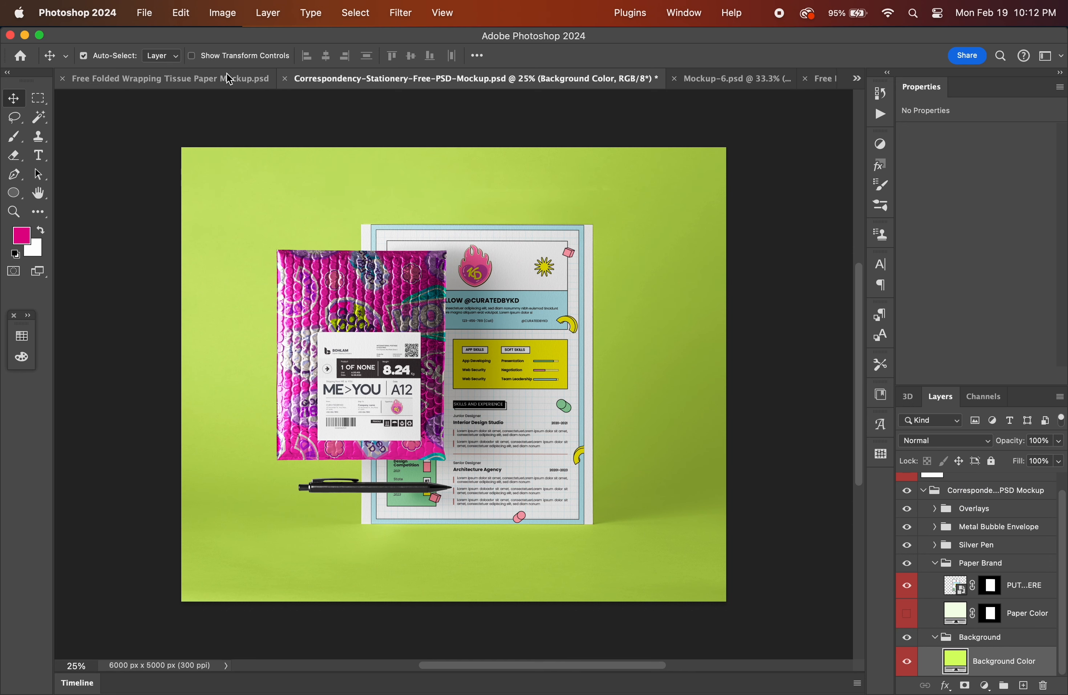
{"action": "left_click", "coordinate": [235, 80]}
{"action": "left_click", "coordinate": [469, 79]}
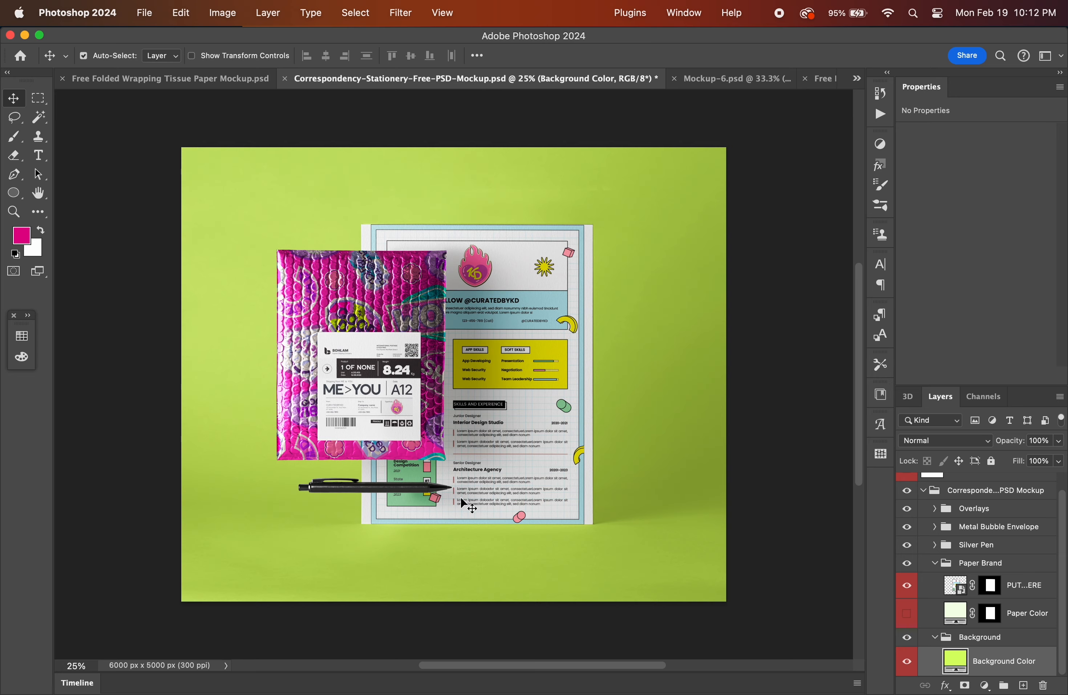
{"action": "mouse_move", "coordinate": [453, 681]}
{"action": "left_click", "coordinate": [562, 672]}
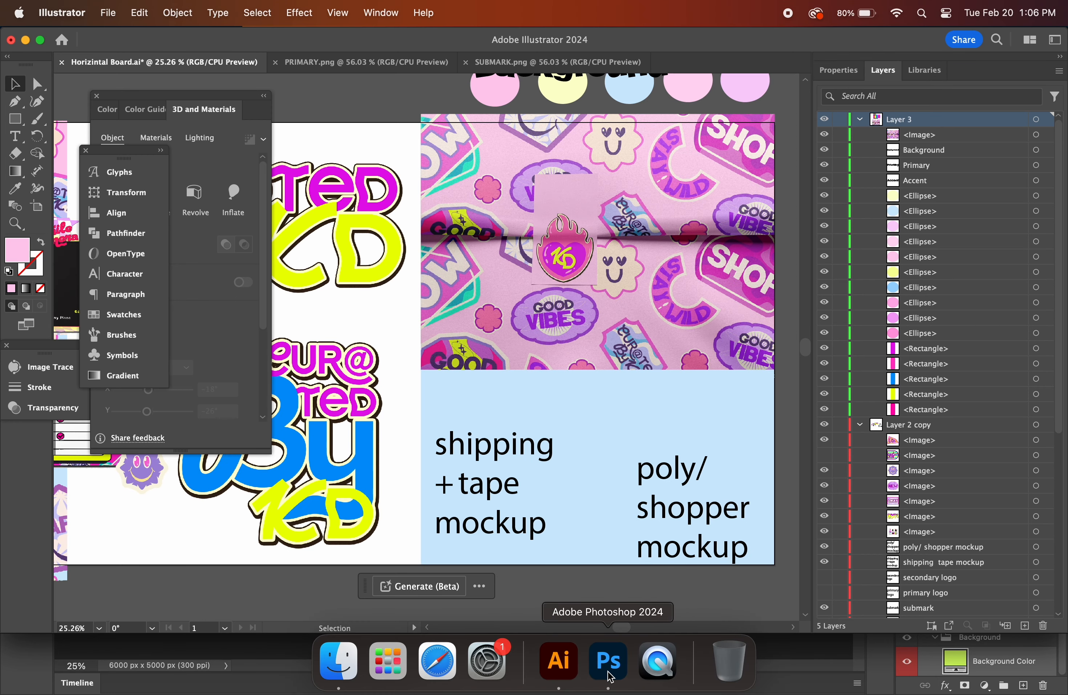
{"action": "left_click", "coordinate": [609, 661]}
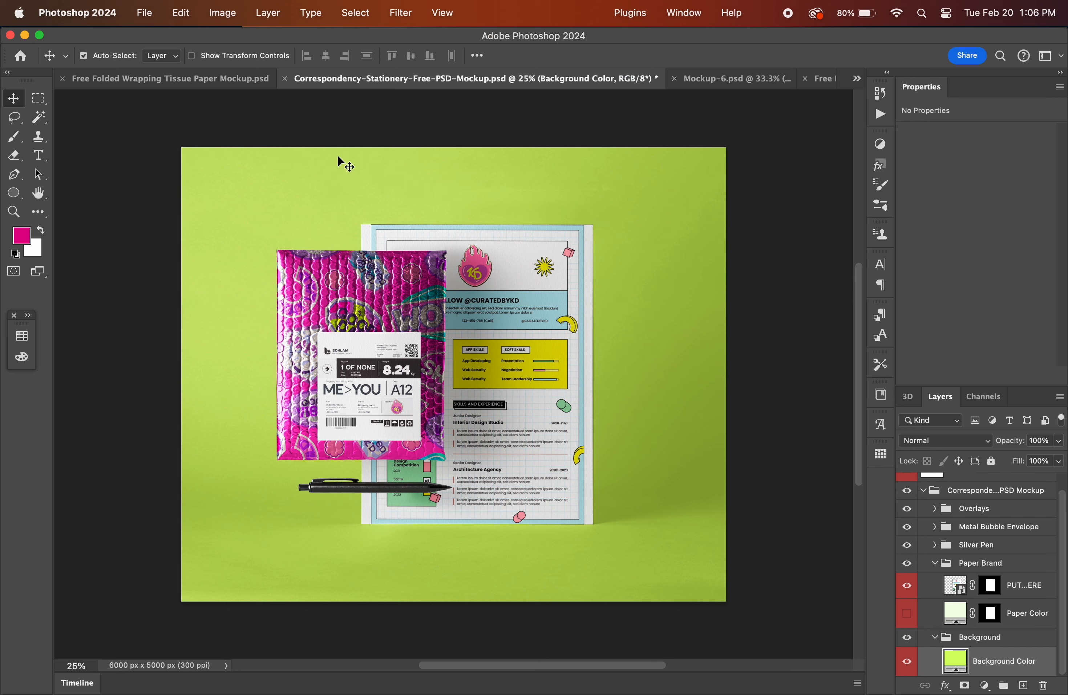
Switch to the Mockup-6.psd business card mockup.
{"action": "left_click", "coordinate": [205, 81]}
{"action": "left_click", "coordinate": [508, 79]}
{"action": "left_click", "coordinate": [727, 79]}
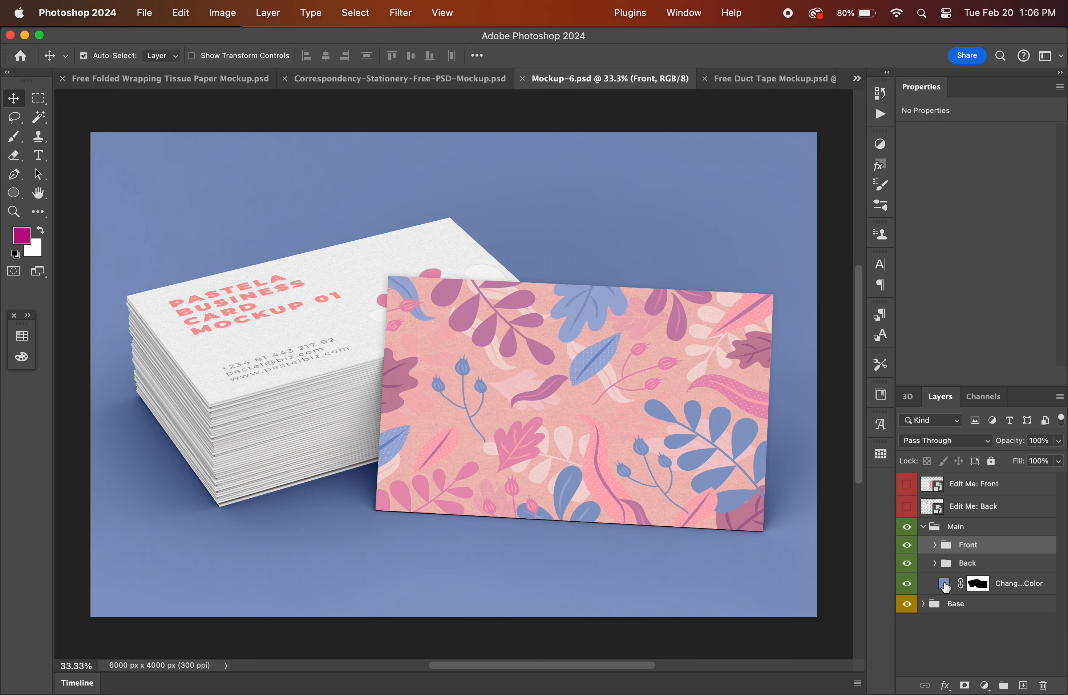
Check what the background colour layer and the Base group contribute to the mockup by toggling their visibility.
{"action": "left_click", "coordinate": [908, 586]}
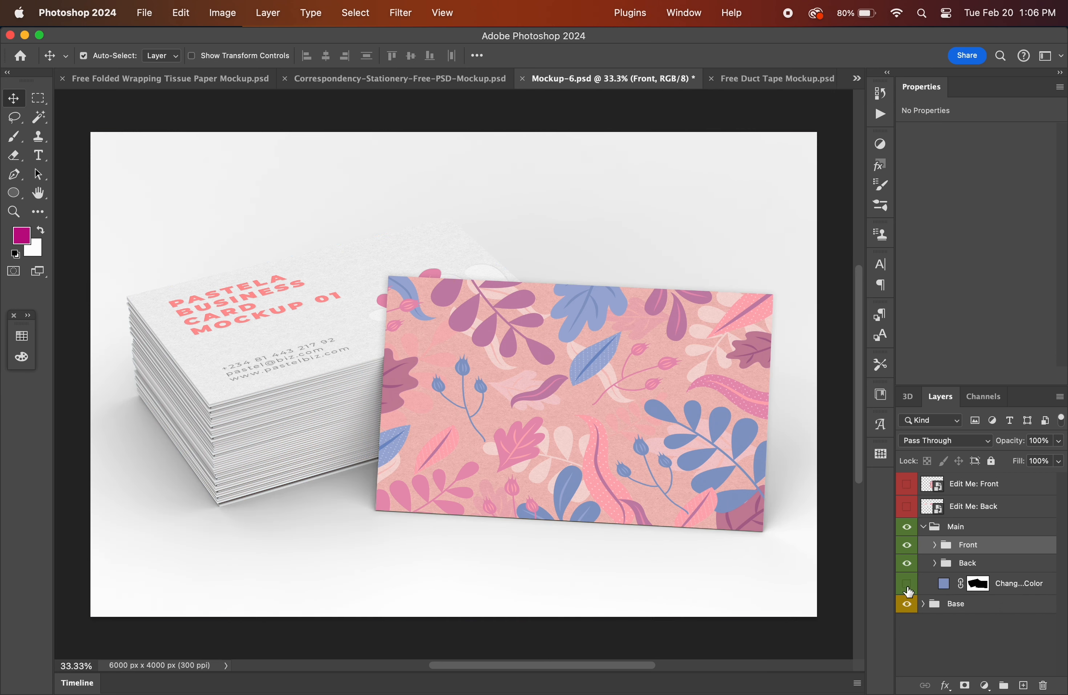
{"action": "left_click", "coordinate": [909, 607]}
{"action": "left_click", "coordinate": [910, 607]}
{"action": "left_click", "coordinate": [925, 604]}
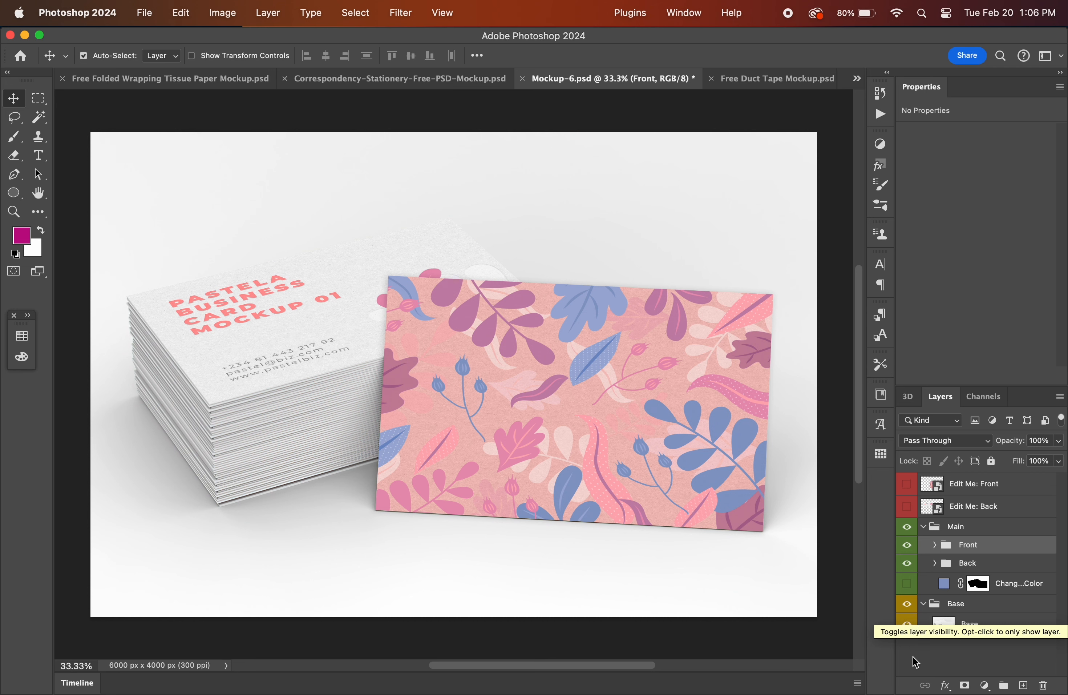
{"action": "left_click", "coordinate": [925, 604]}
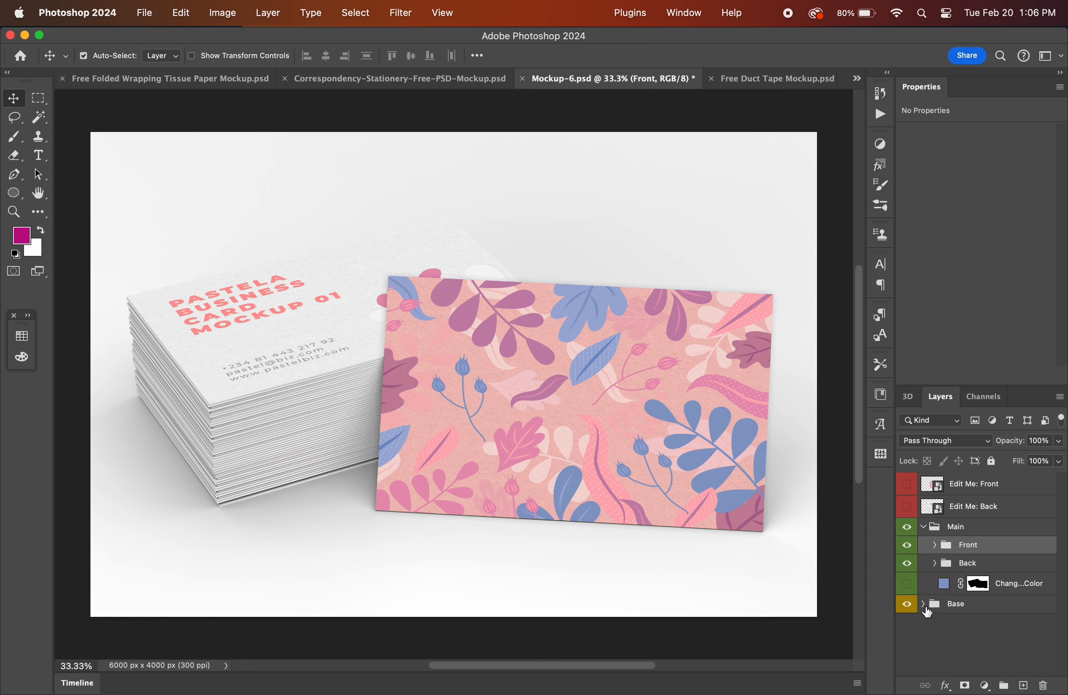
{"action": "left_click", "coordinate": [908, 584]}
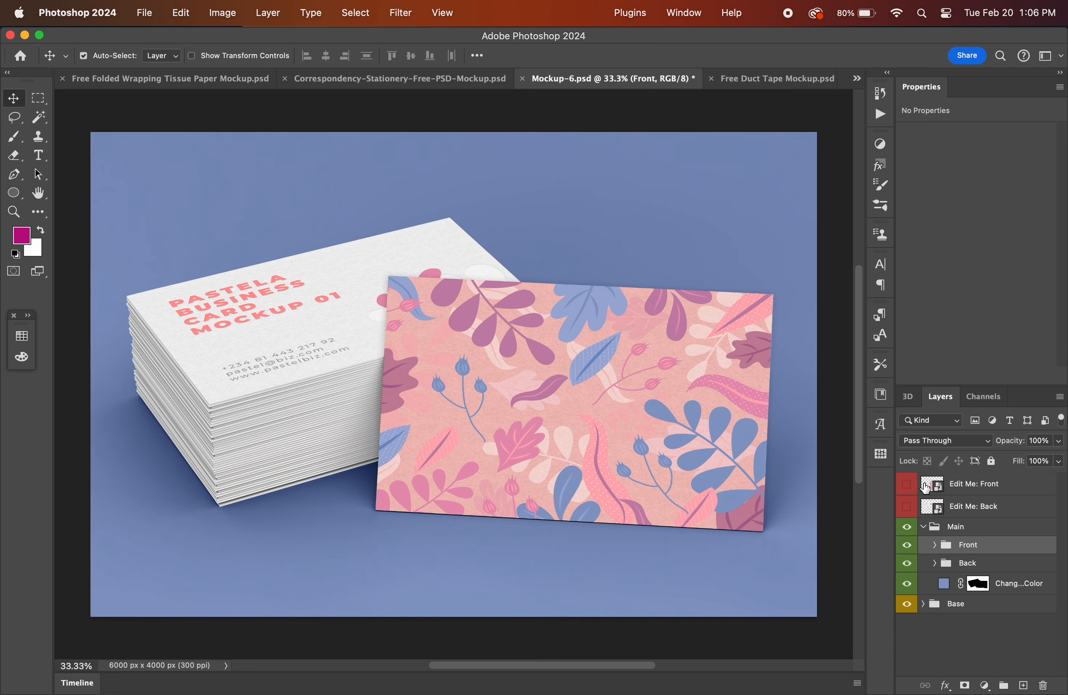
Open BIZ.png and BIZBACK.png from the **BRAND folder.
{"action": "left_click", "coordinate": [157, 12]}
{"action": "left_click", "coordinate": [157, 53]}
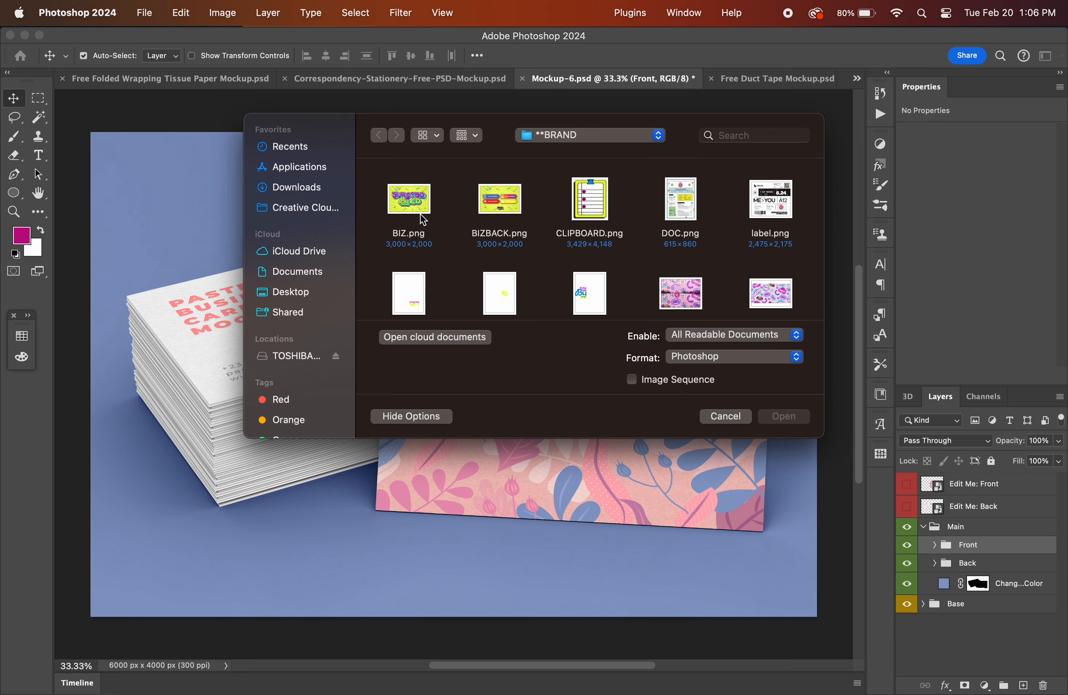
{"action": "left_click", "coordinate": [422, 218]}
{"action": "left_click", "coordinate": [500, 204], "text": "shift"}
{"action": "left_click", "coordinate": [788, 415]}
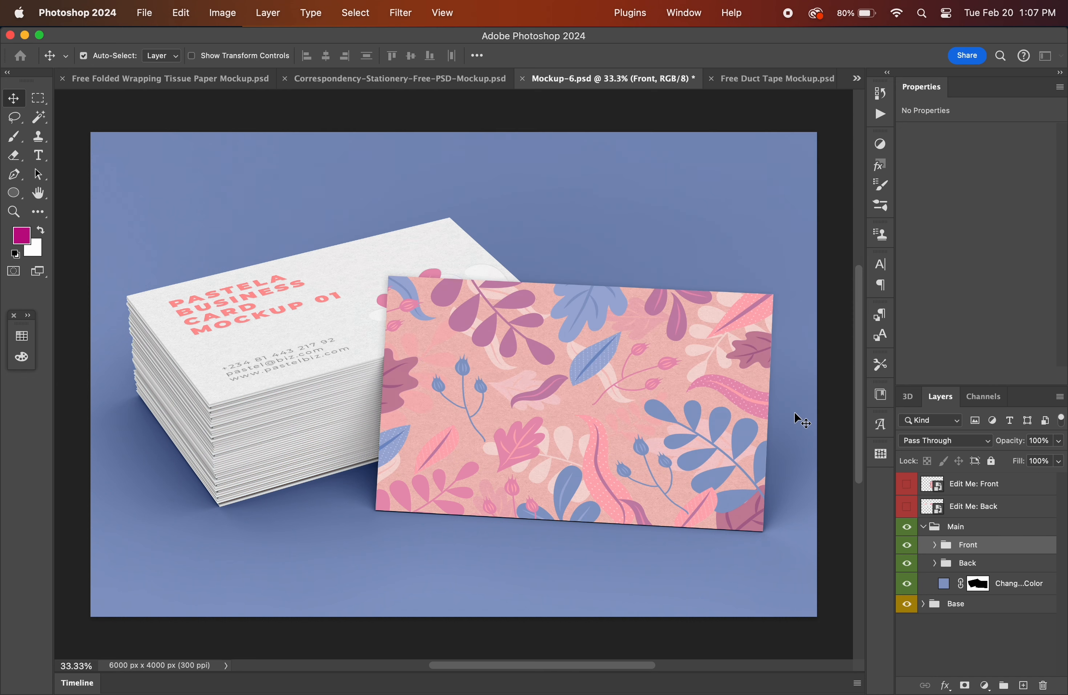
Copy the whole BIZ.png artwork and paste it into the Edit Me: Front smart object, with the original design layers hidden.
{"action": "key", "text": "super+a"}
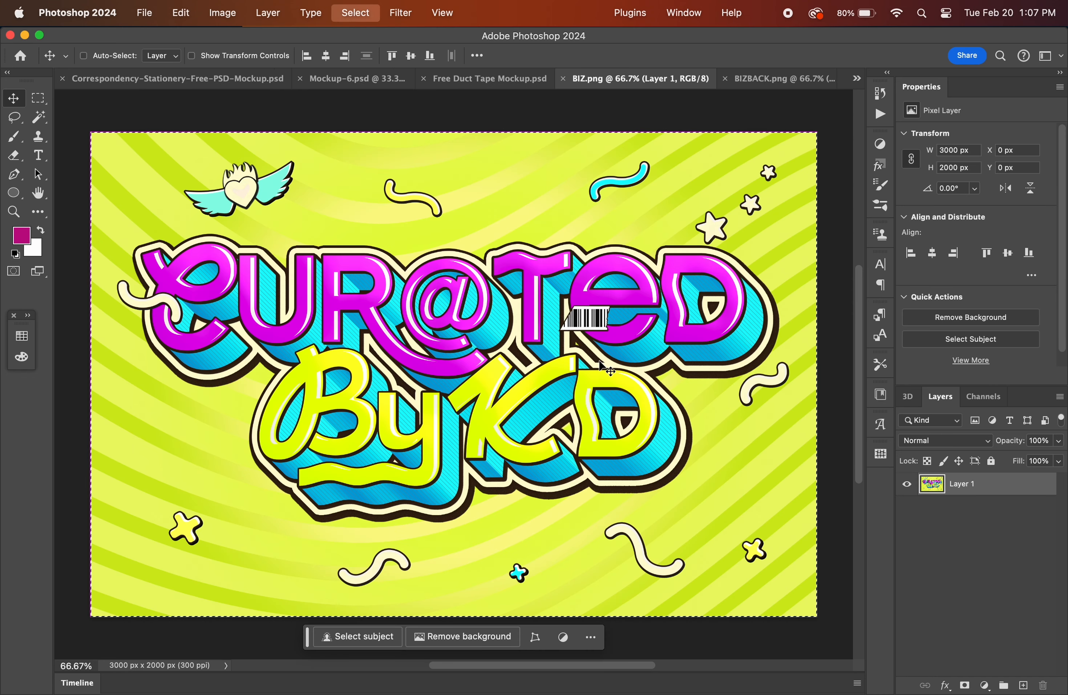
{"action": "left_click", "coordinate": [361, 80]}
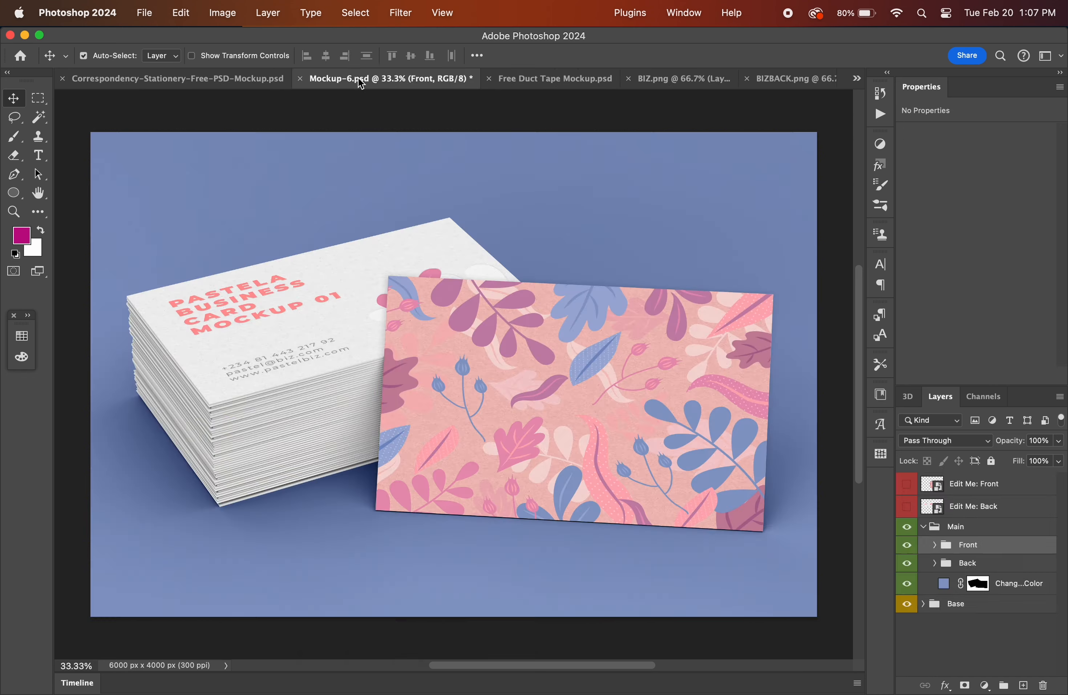
{"action": "double_click", "coordinate": [930, 485]}
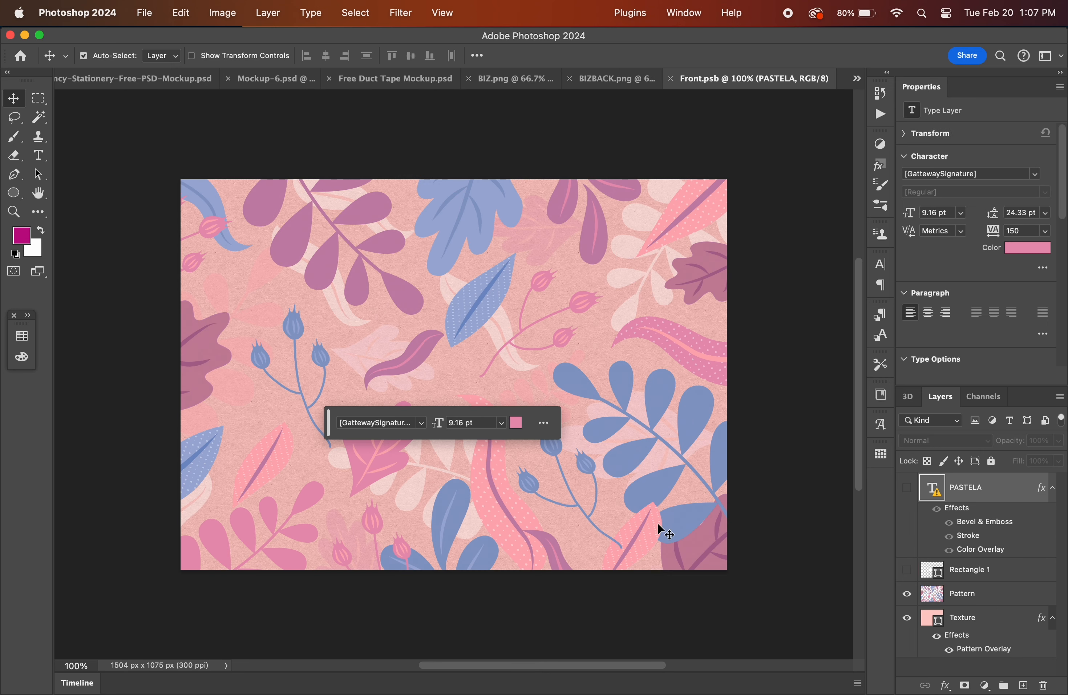
{"action": "key", "text": "super+v"}
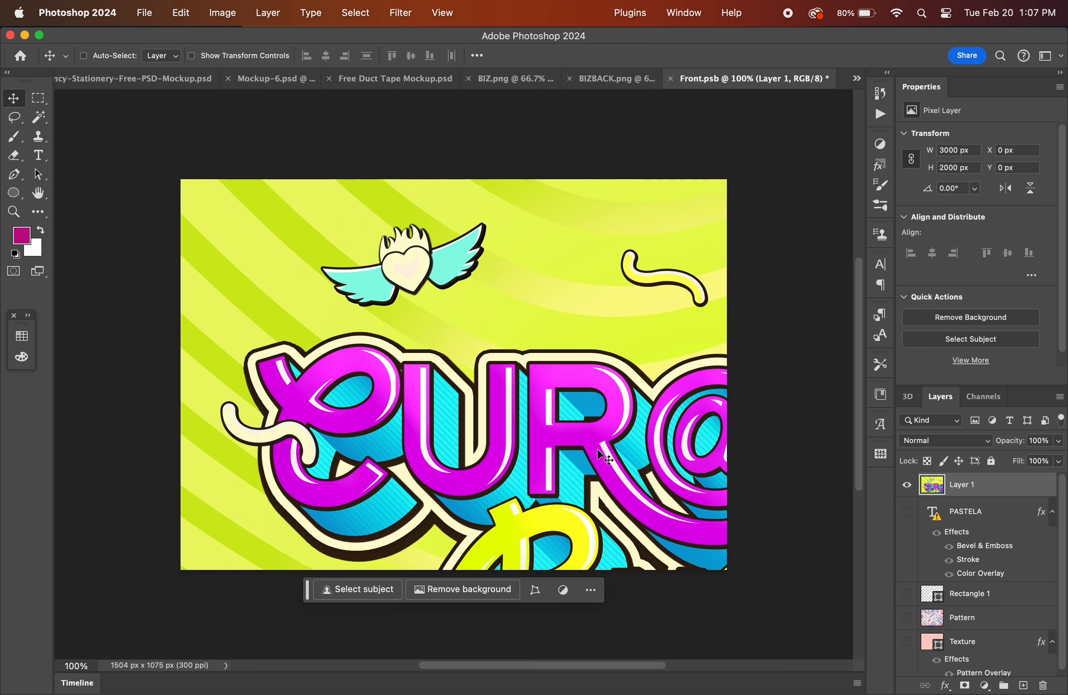
Scale the pasted front artwork proportionally to 50% and move it to the centre of the card canvas.
{"action": "key", "text": "super+t"}
{"action": "left_click", "coordinate": [276, 55]}
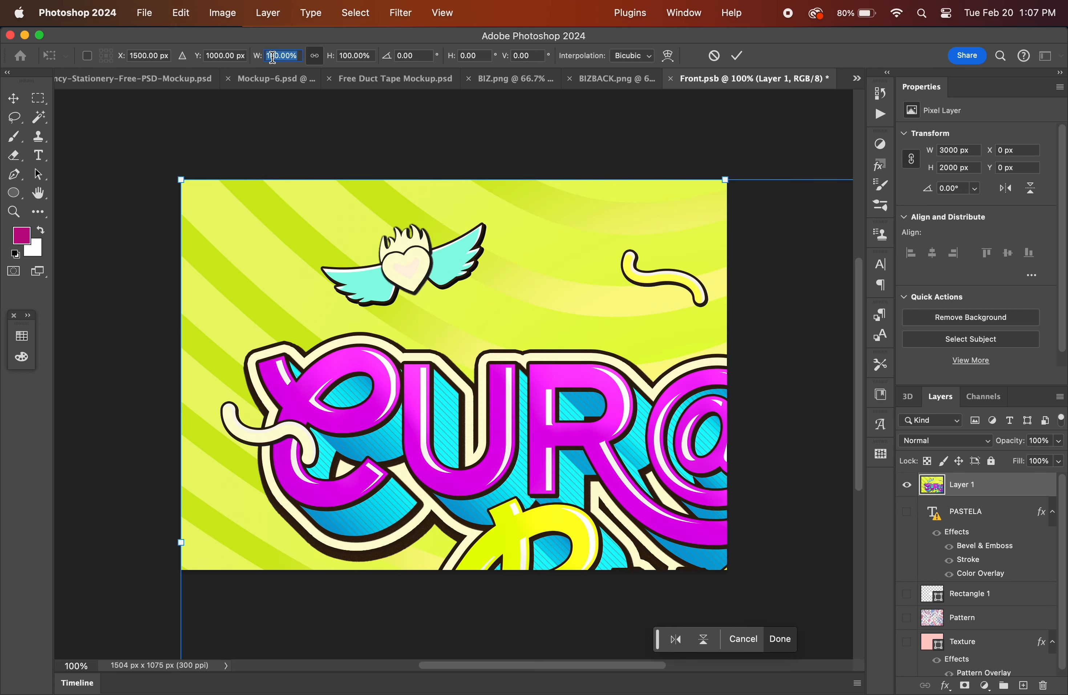
{"action": "type", "text": "50"}
{"action": "key", "text": "Return"}
{"action": "left_click_drag", "start_coordinate": [625, 491], "coordinate": [352, 323]}
Refine the front artwork's scale to 54% and nudge it so it covers the whole card, and apply the transform.
{"action": "left_click", "coordinate": [276, 56]}
{"action": "type", "text": "60"}
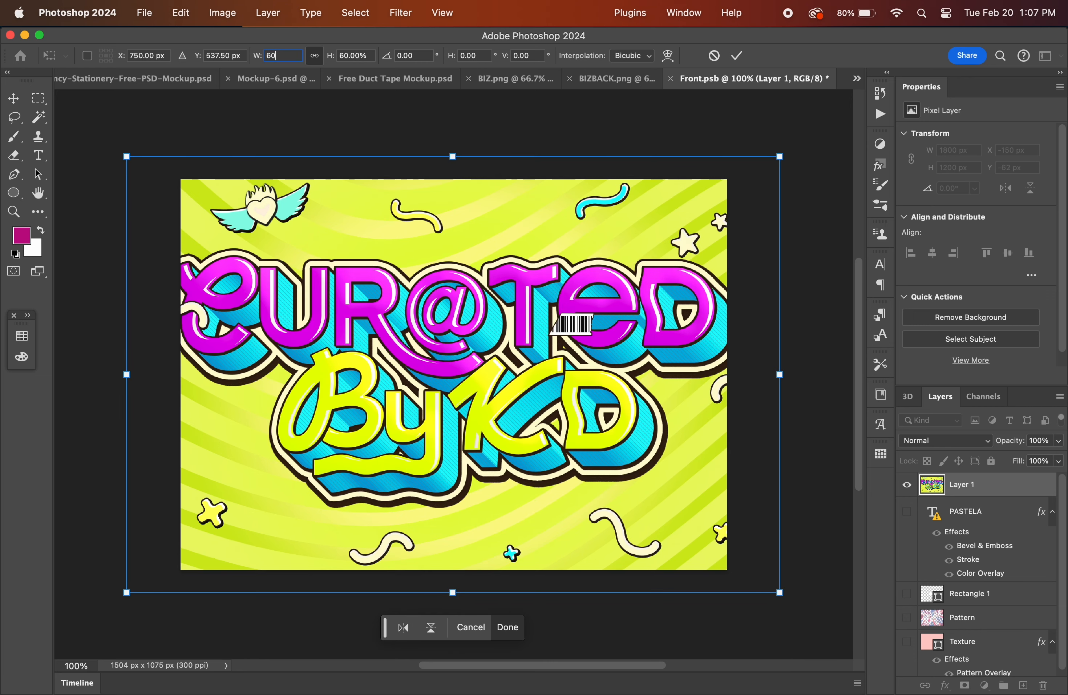
{"action": "double_click", "coordinate": [271, 55]}
{"action": "type", "text": "55"}
{"action": "key", "text": "Return"}
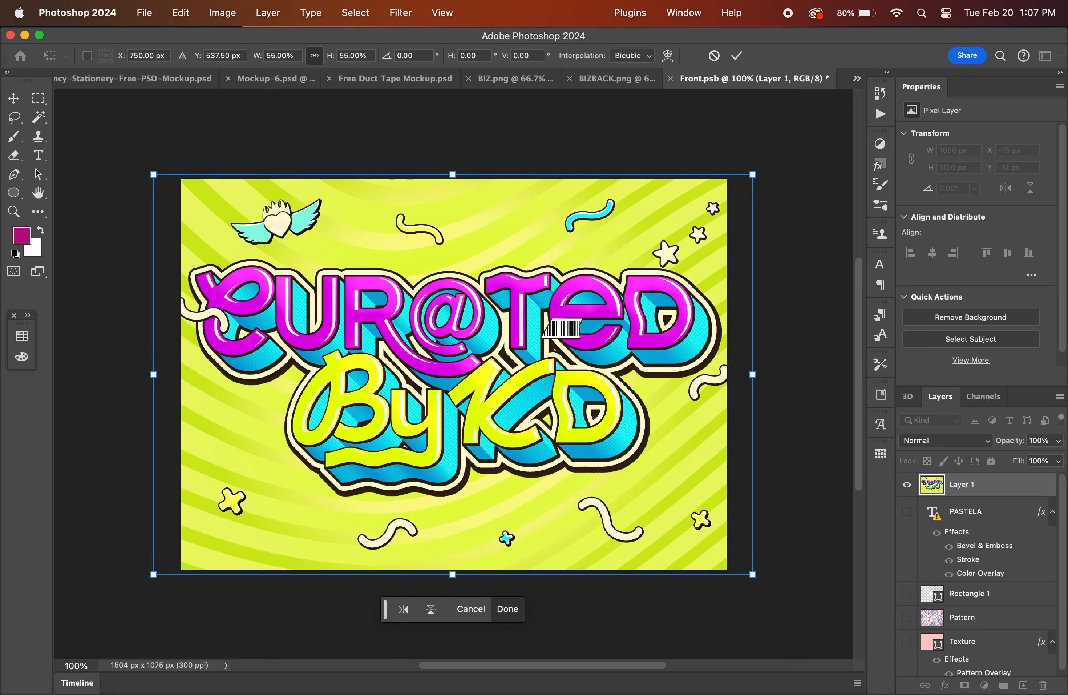
{"action": "double_click", "coordinate": [276, 56]}
{"action": "type", "text": "50"}
{"action": "key", "text": "Return"}
{"action": "double_click", "coordinate": [277, 55]}
{"action": "type", "text": "53"}
{"action": "key", "text": "Return"}
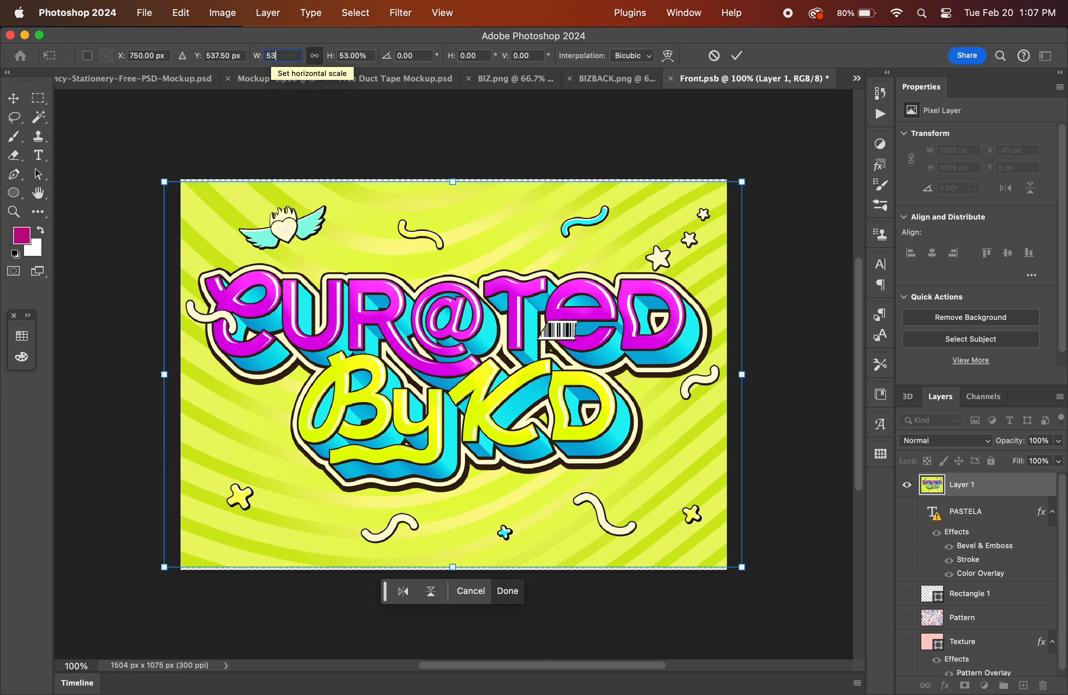
{"action": "double_click", "coordinate": [268, 54]}
{"action": "type", "text": "54"}
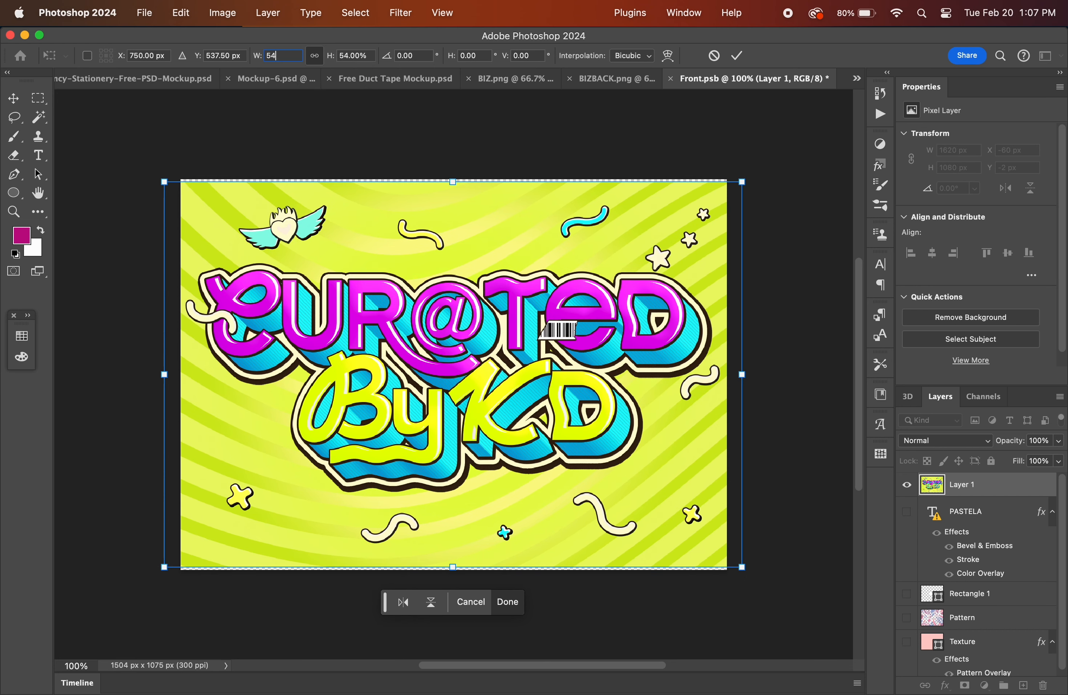
{"action": "key", "text": "Return"}
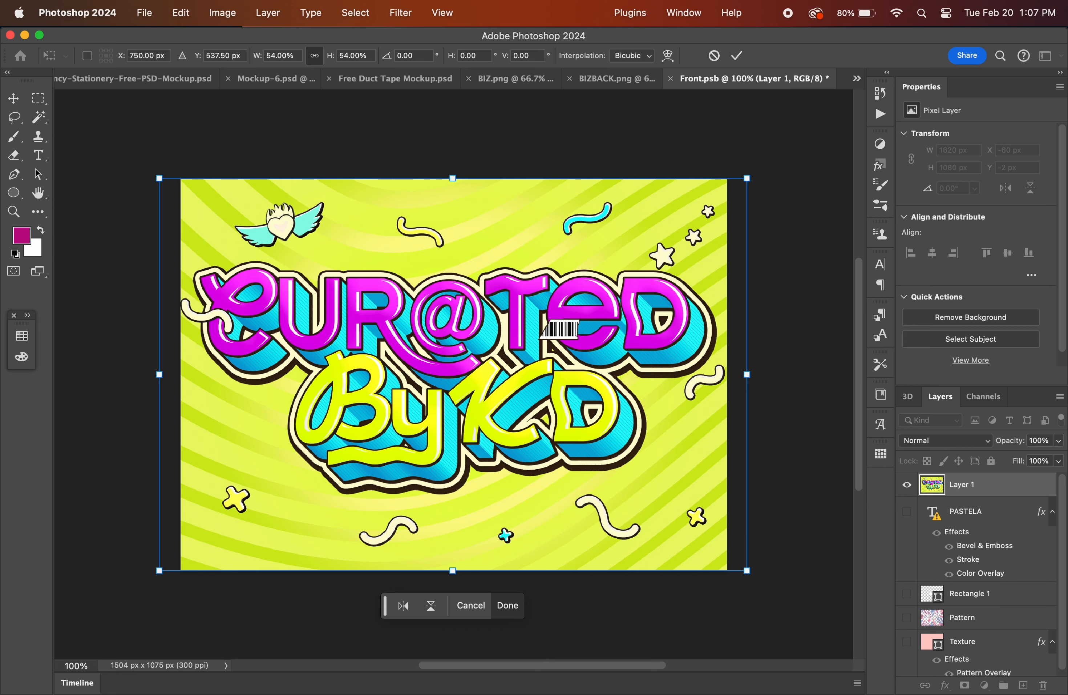
{"action": "left_click_drag", "start_coordinate": [391, 341], "coordinate": [407, 357]}
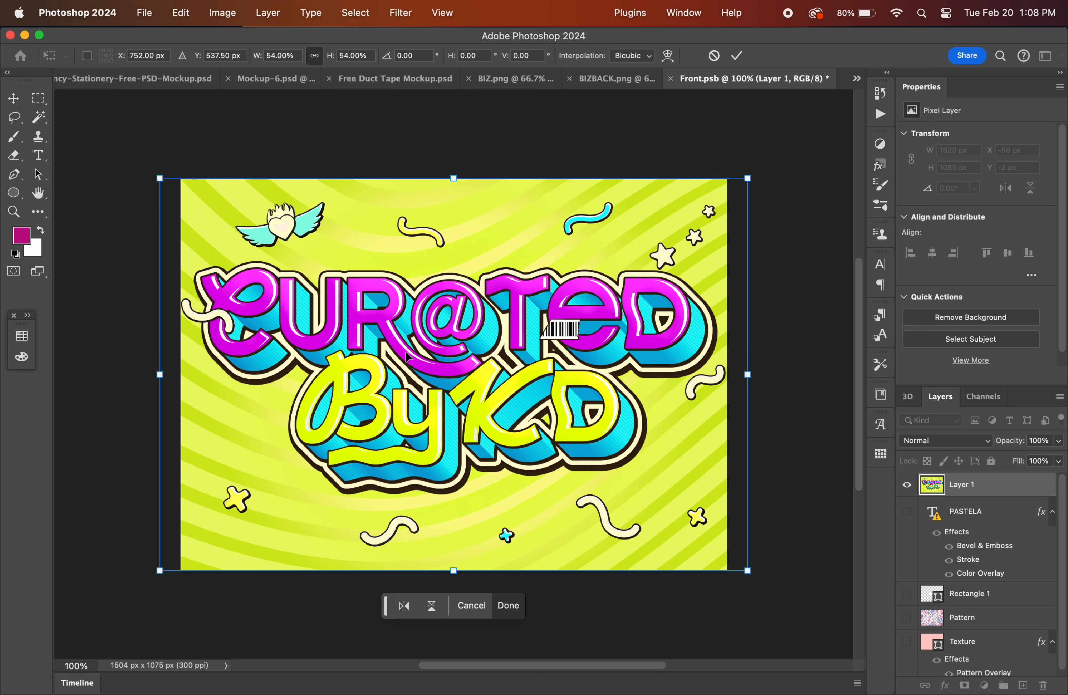
{"action": "left_click", "coordinate": [737, 56]}
Save and close Front.psb, and close BIZ.png.
{"action": "left_click", "coordinate": [671, 79]}
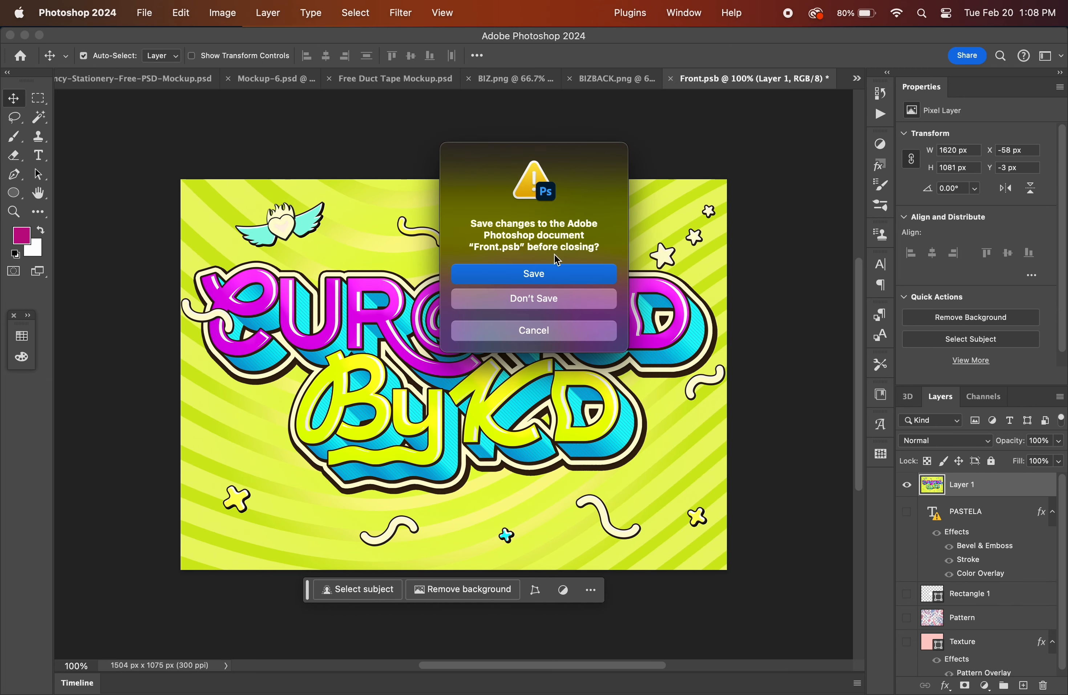
{"action": "left_click", "coordinate": [534, 274]}
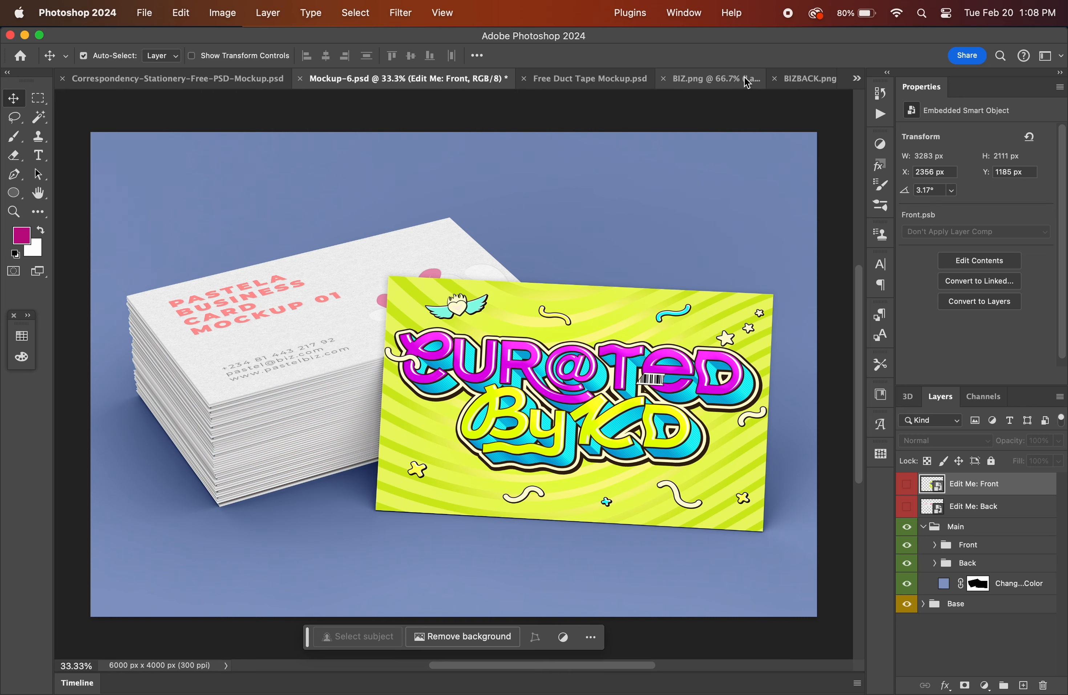
{"action": "scroll", "coordinate": [664, 77], "scroll_direction": "left", "scroll_amount": 3}
{"action": "left_click", "coordinate": [782, 79]}
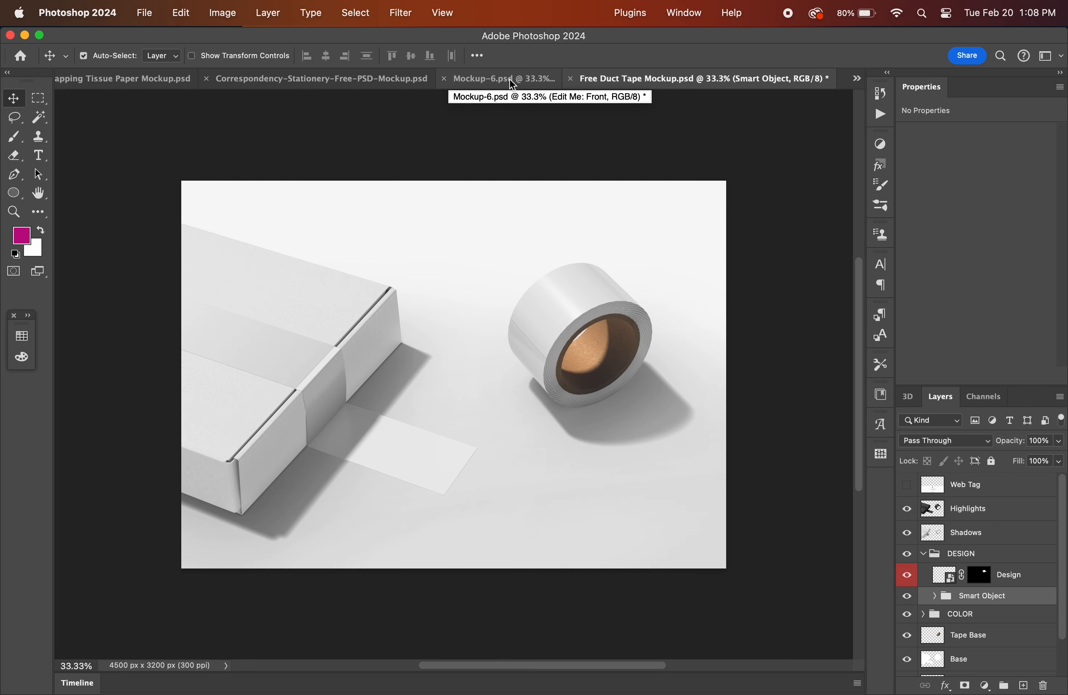
Copy the entire BIZBACK.png artwork.
{"action": "left_click", "coordinate": [857, 79]}
{"action": "left_click", "coordinate": [858, 147]}
{"action": "key", "text": "super+a"}
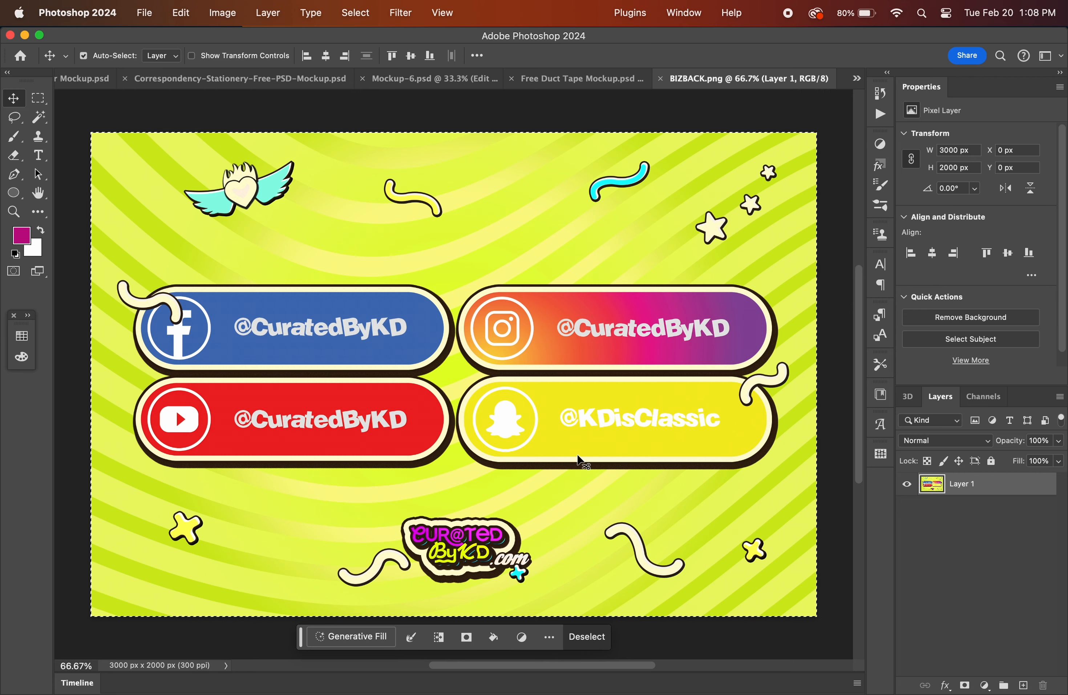
Open the Edit Me: Back smart object of Mockup-6.psd, hide its original layers and paste the back artwork on a new layer.
{"action": "left_click", "coordinate": [113, 84]}
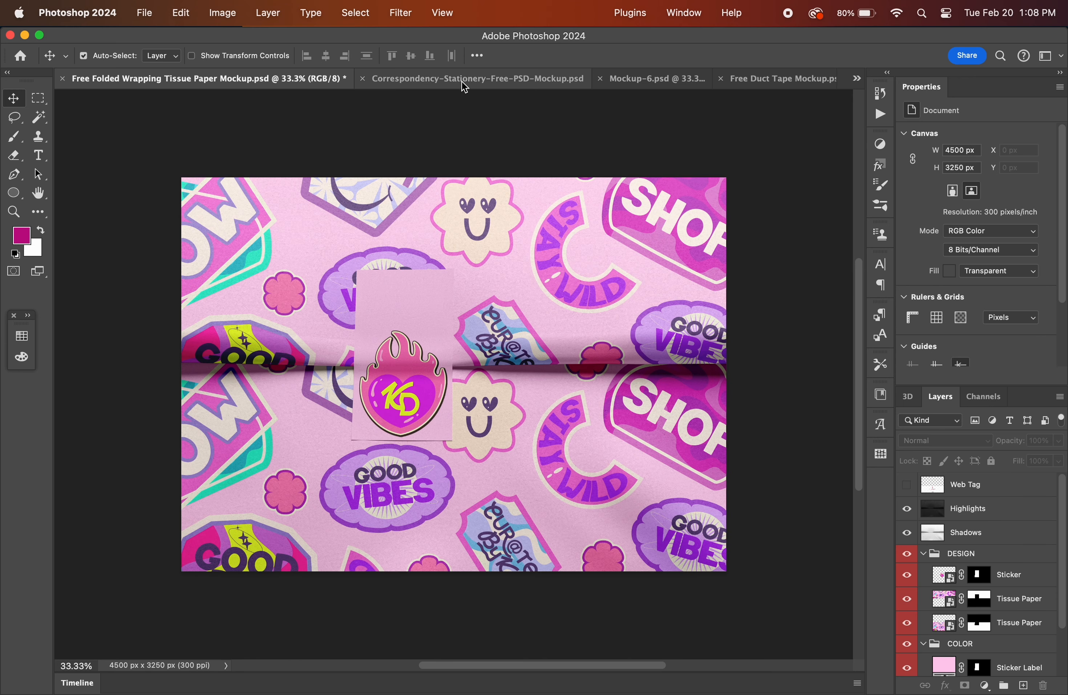
{"action": "left_click", "coordinate": [675, 78]}
{"action": "double_click", "coordinate": [985, 502]}
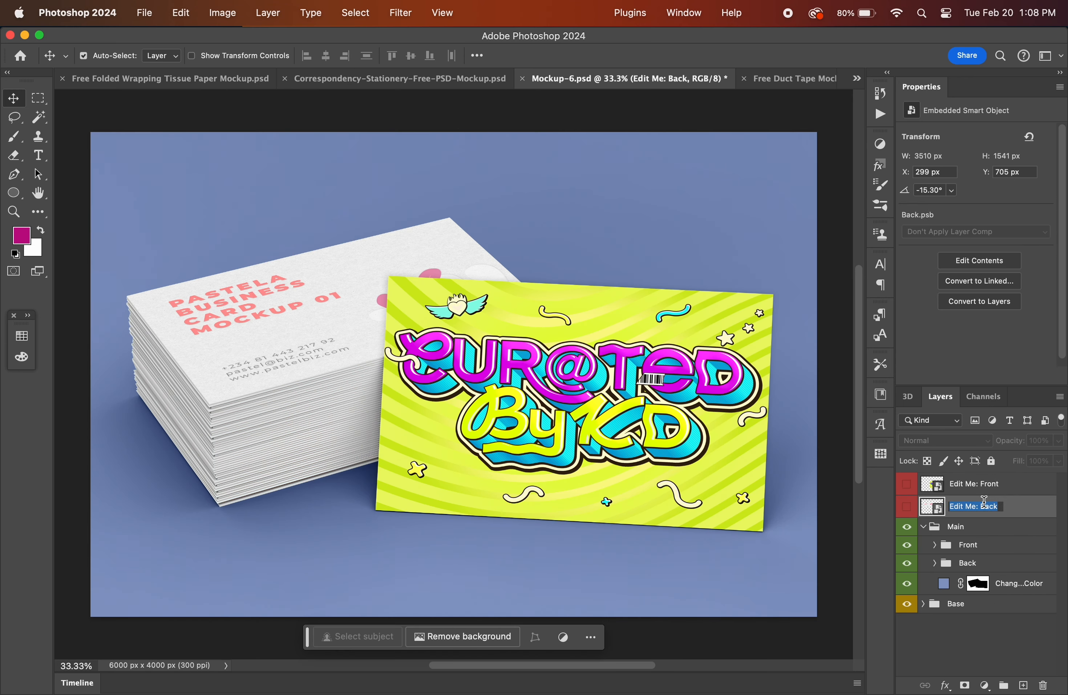
{"action": "double_click", "coordinate": [933, 508]}
{"action": "left_click_drag", "start_coordinate": [907, 484], "coordinate": [908, 651]}
{"action": "left_click", "coordinate": [1024, 686]}
{"action": "key", "text": "super+v"}
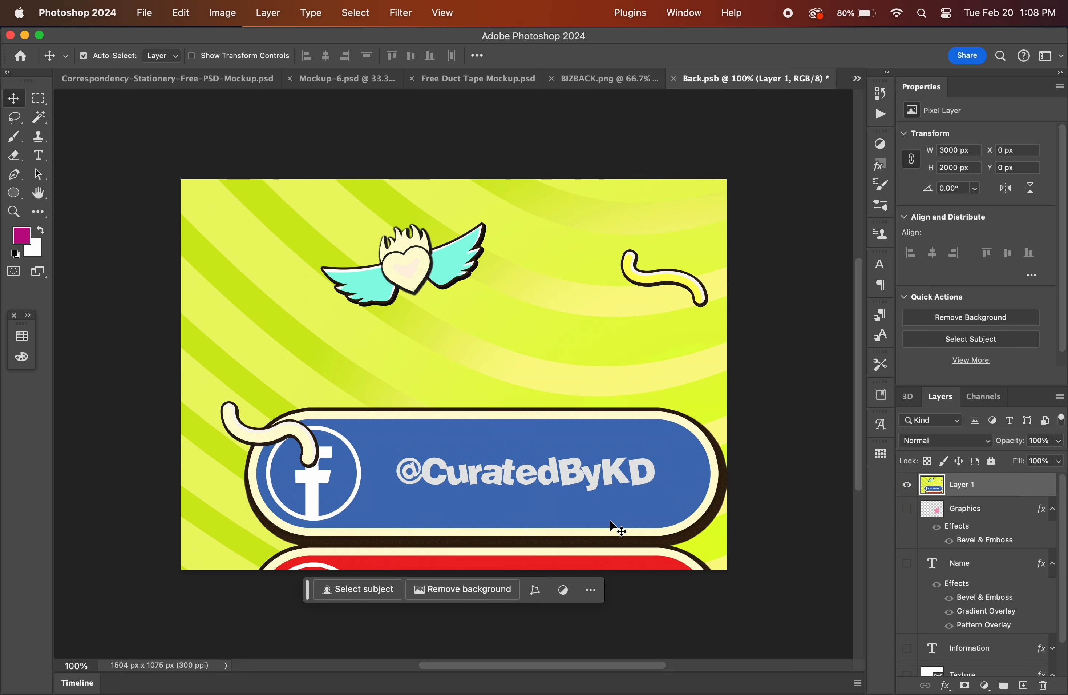
Scale the pasted back artwork proportionally to 54% and move it over the centre of the card canvas.
{"action": "key", "text": "super+t"}
{"action": "left_click", "coordinate": [282, 56]}
{"action": "type", "text": "5"}
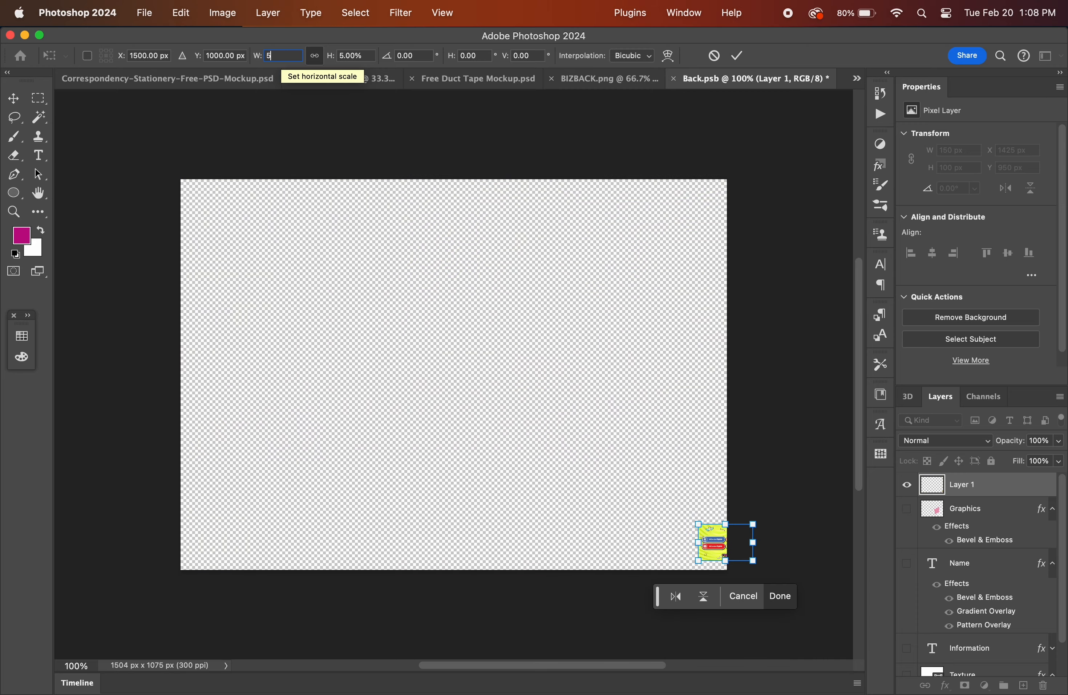
{"action": "type", "text": "5"}
{"action": "left_click_drag", "start_coordinate": [595, 412], "coordinate": [321, 238]}
{"action": "left_click", "coordinate": [280, 55]}
{"action": "type", "text": "54"}
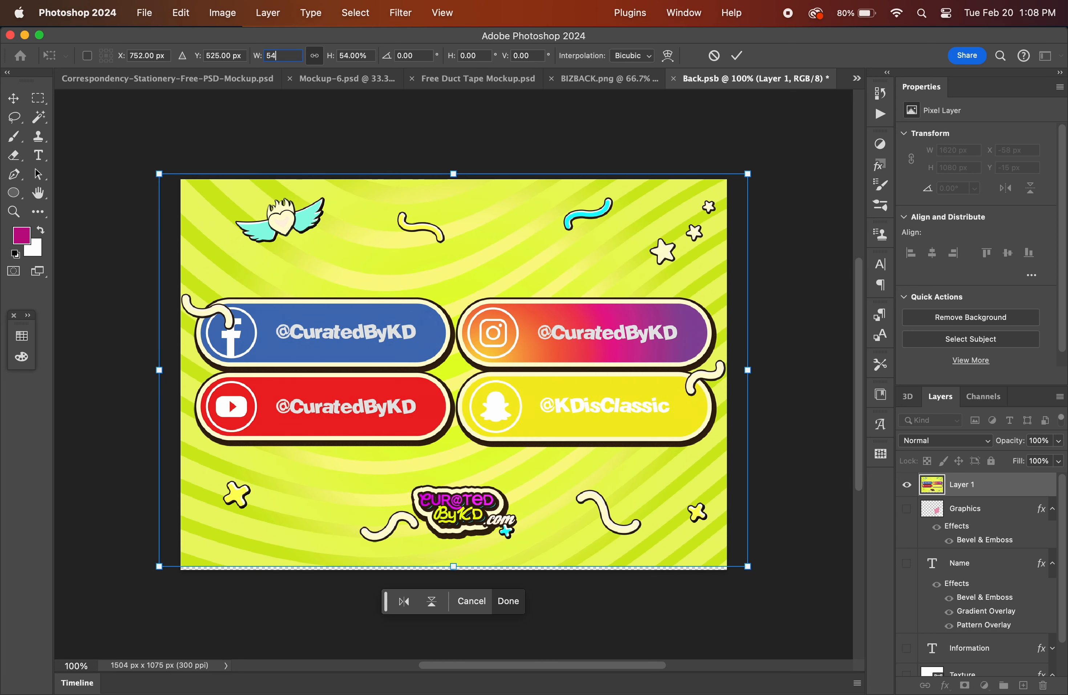
Nudge the back artwork down to cover the full card height, apply the transform, and save and close Back.psb.
{"action": "left_click_drag", "start_coordinate": [499, 248], "coordinate": [498, 256]}
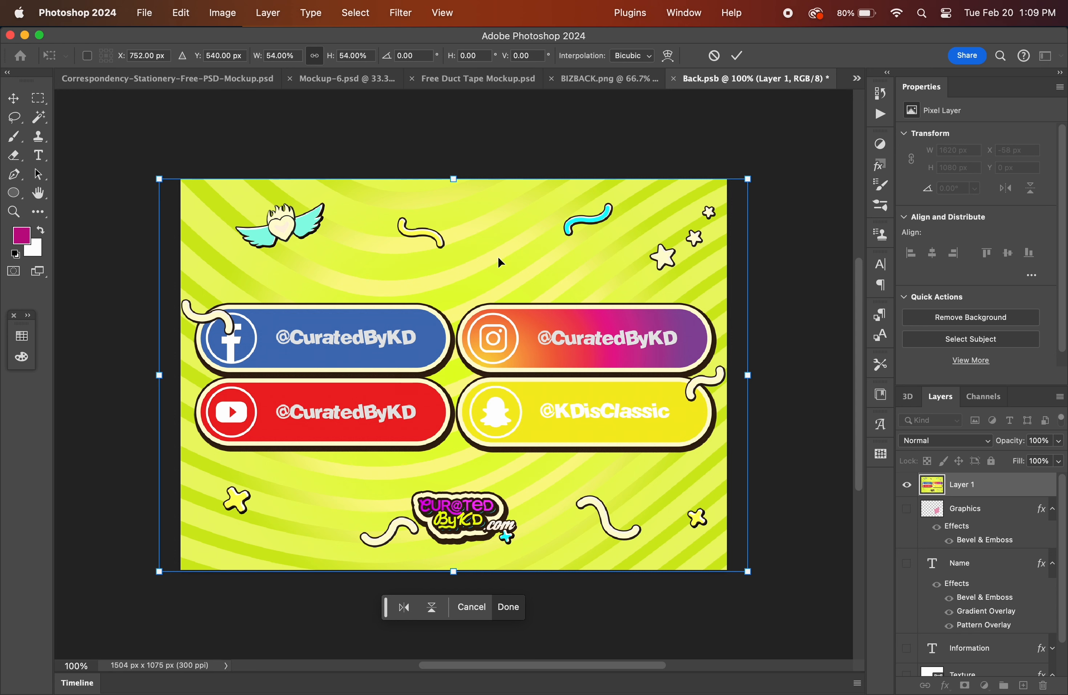
{"action": "left_click", "coordinate": [738, 54]}
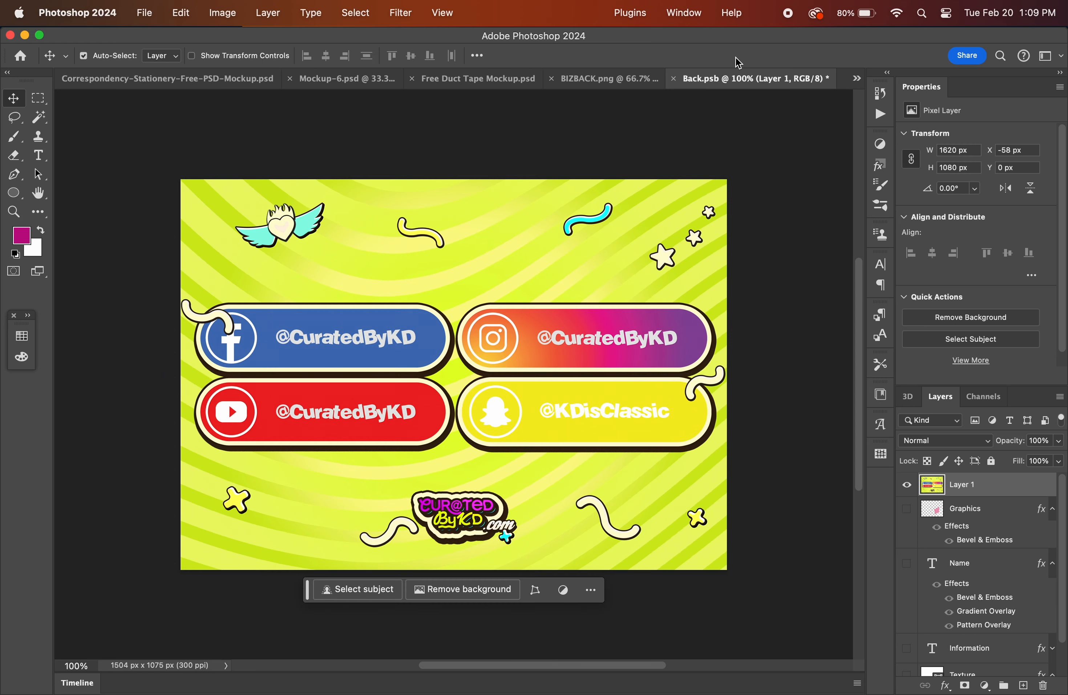
{"action": "left_click", "coordinate": [673, 78]}
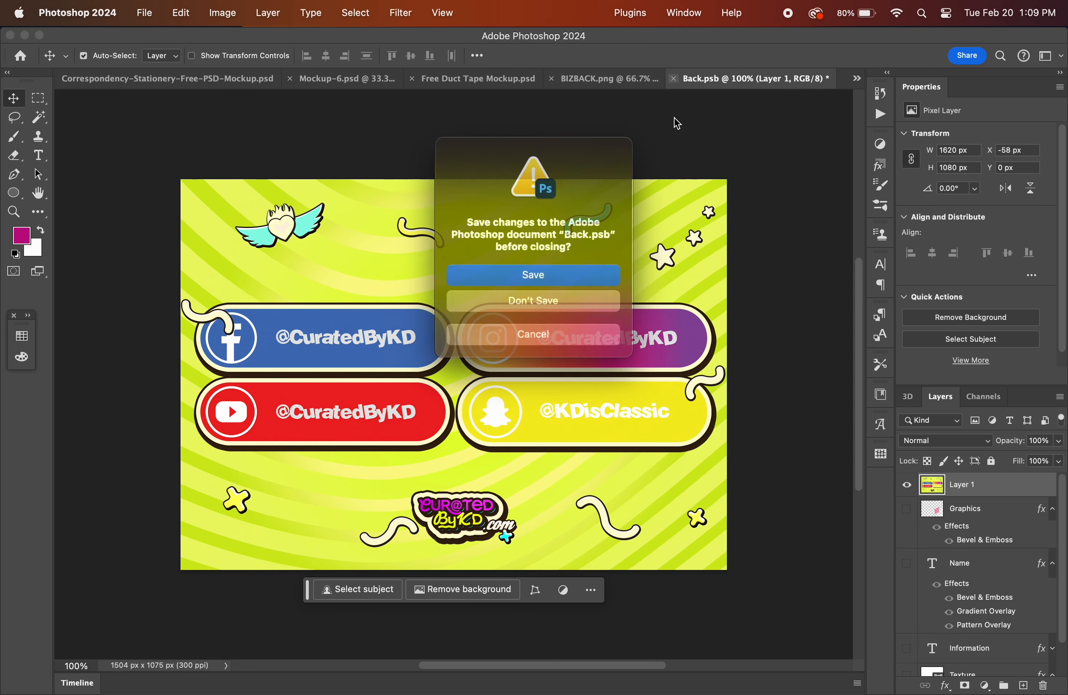
{"action": "left_click", "coordinate": [534, 276]}
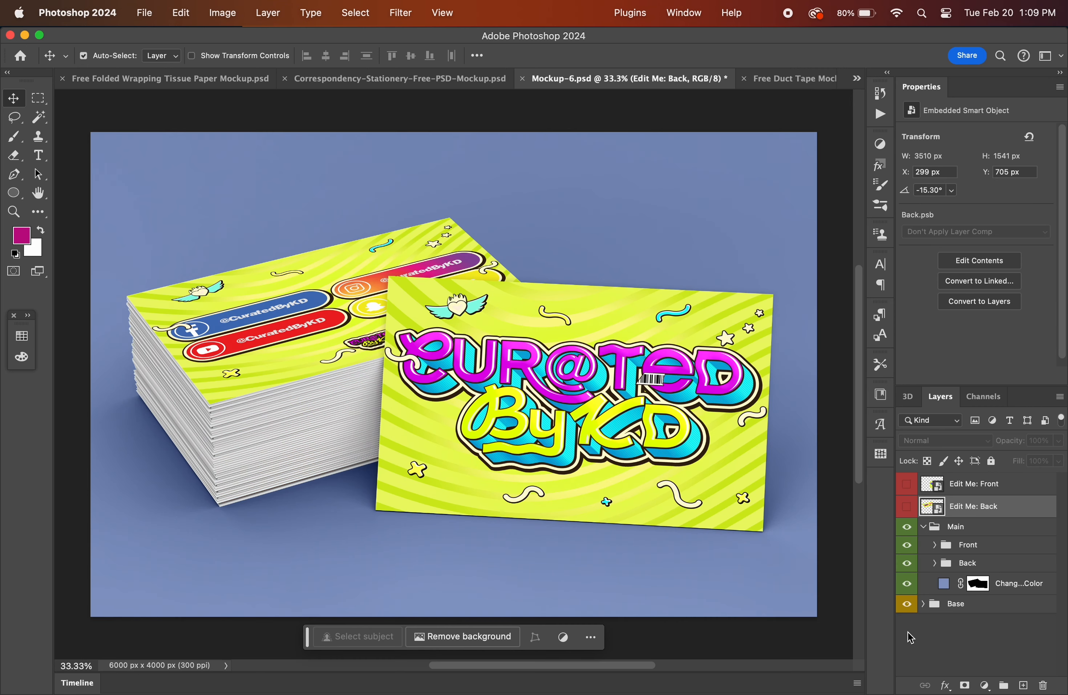
{"action": "left_click", "coordinate": [924, 603]}
{"action": "double_click", "coordinate": [942, 630]}
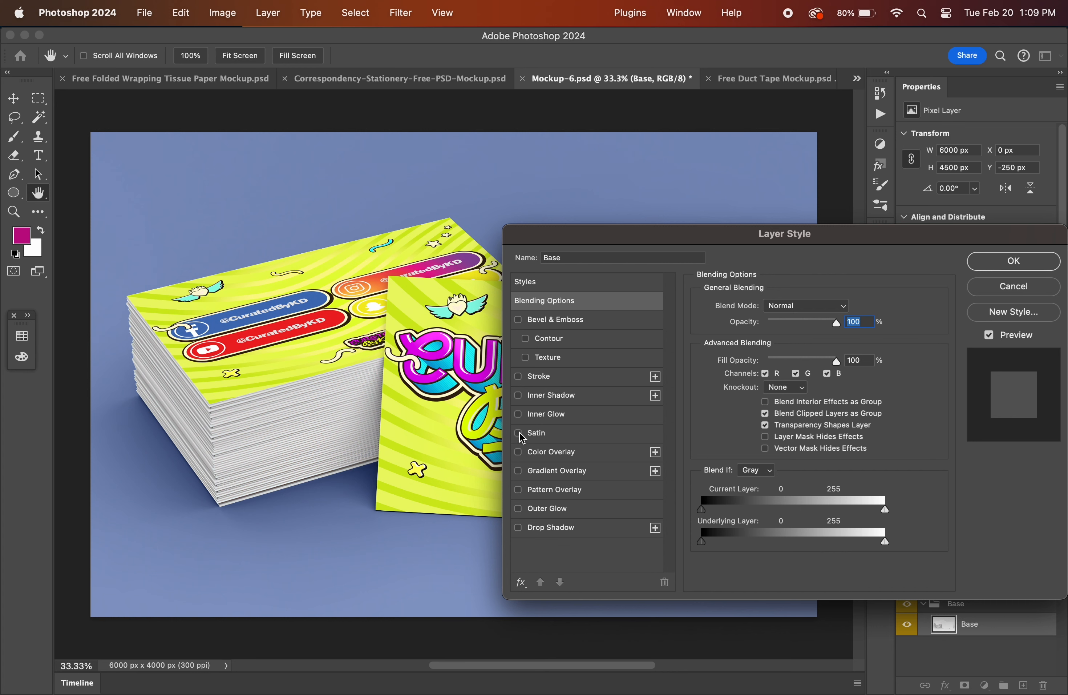
{"action": "left_click", "coordinate": [520, 451]}
{"action": "left_click", "coordinate": [521, 452]}
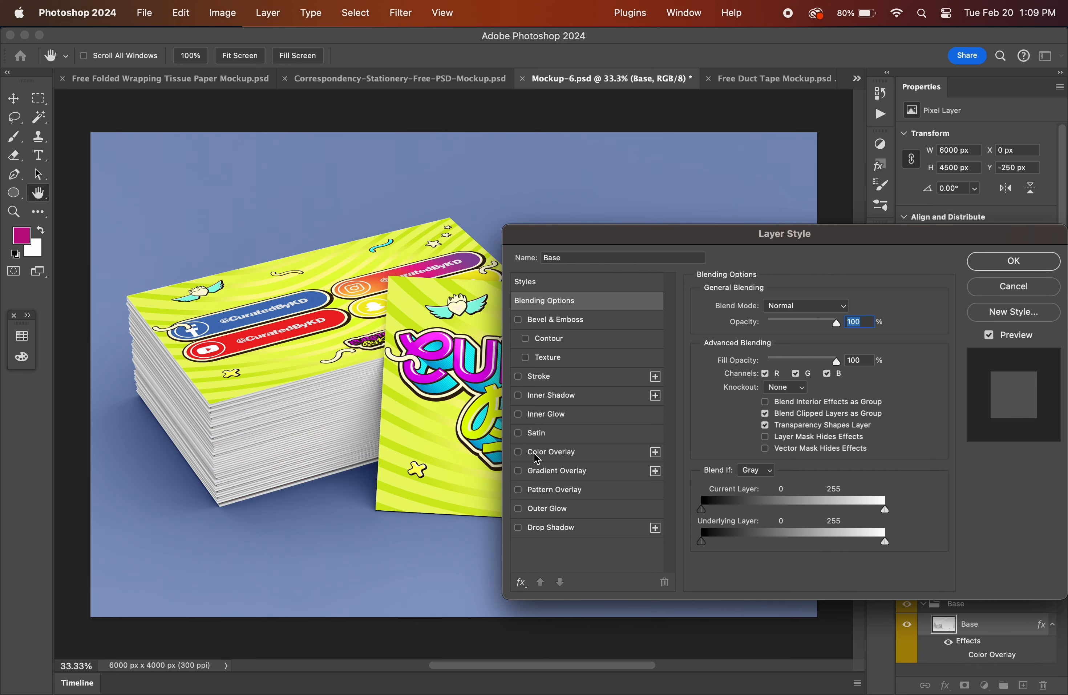
{"action": "left_click", "coordinate": [519, 452]}
{"action": "left_click", "coordinate": [519, 452]}
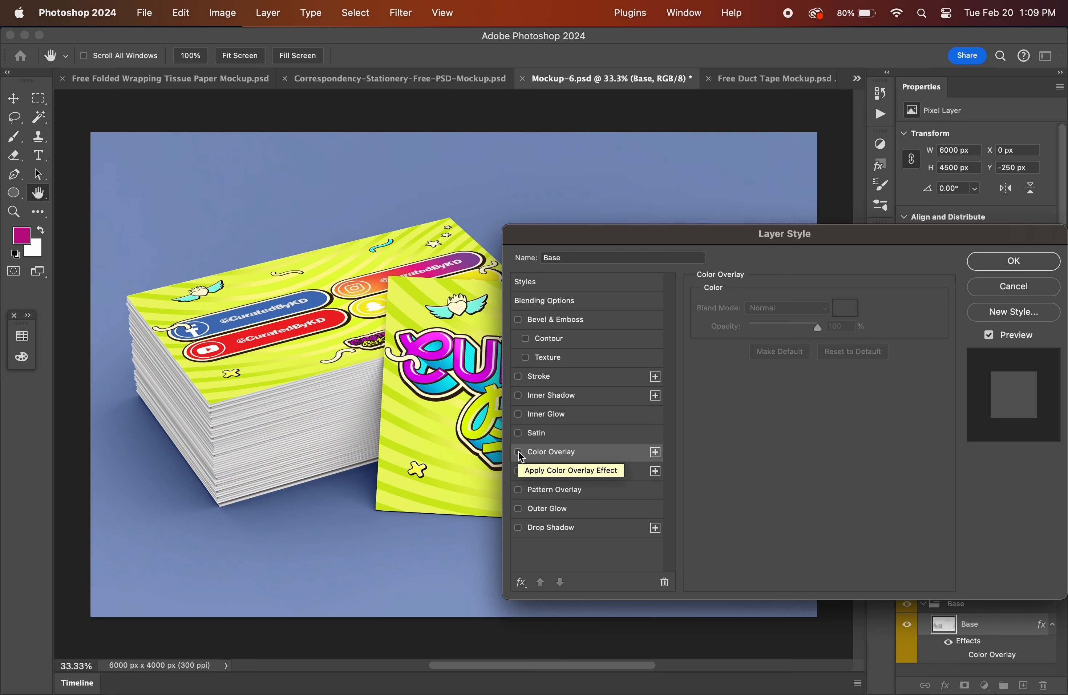
{"action": "left_click", "coordinate": [518, 452]}
{"action": "left_click_drag", "start_coordinate": [818, 327], "coordinate": [781, 332]}
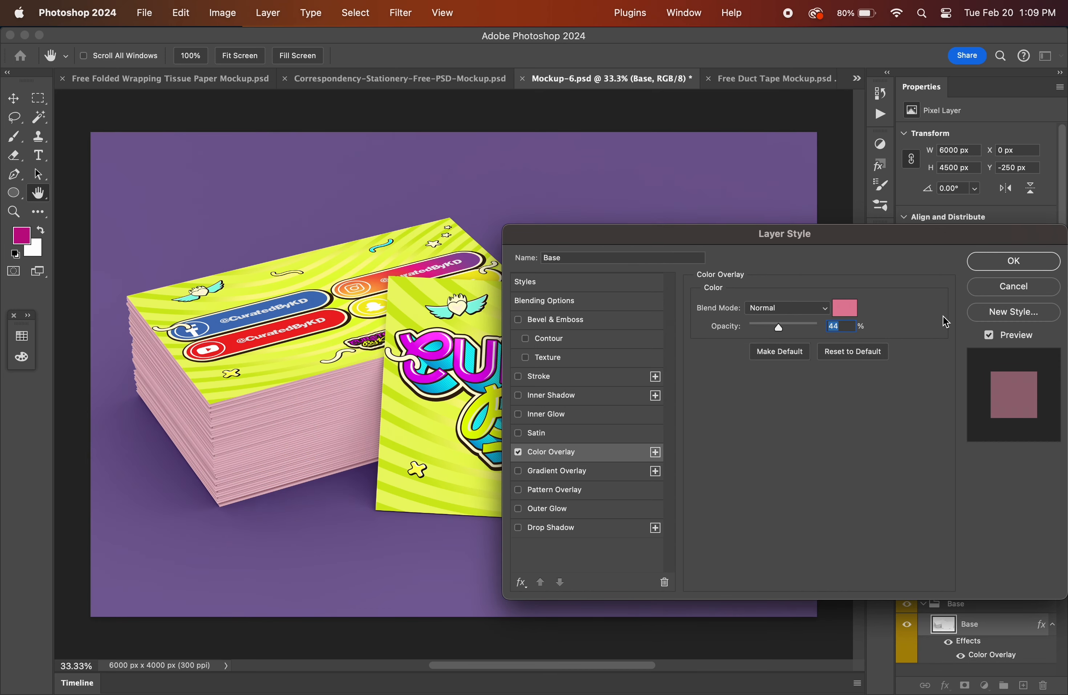
{"action": "left_click", "coordinate": [995, 288]}
{"action": "left_click", "coordinate": [909, 605]}
{"action": "left_click", "coordinate": [908, 605]}
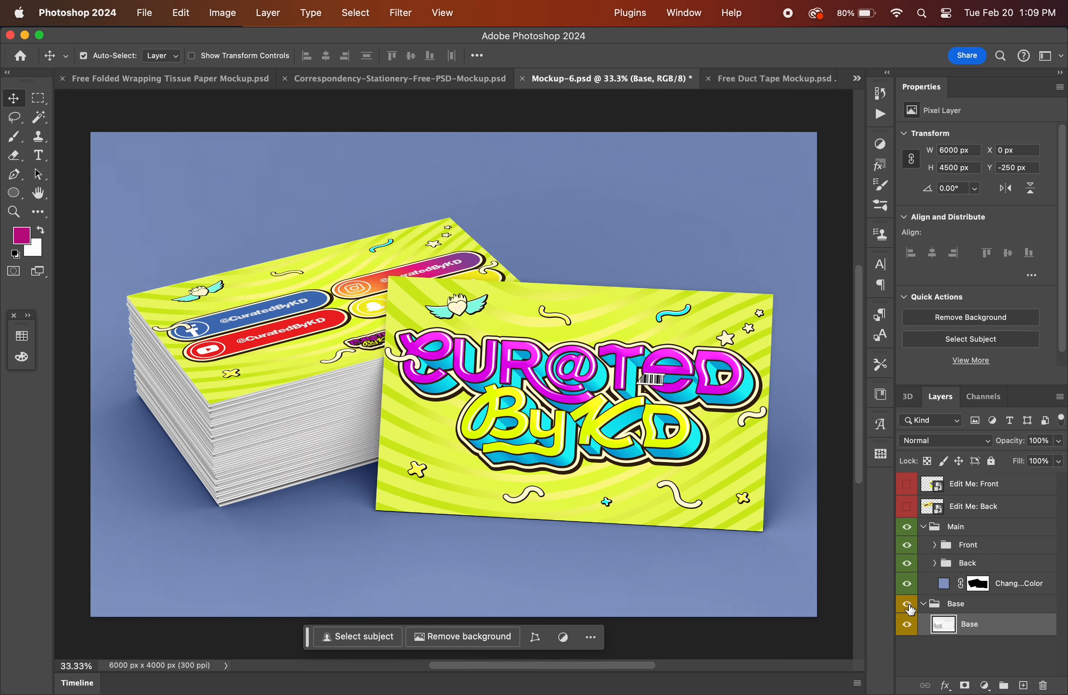
{"action": "left_click", "coordinate": [922, 606]}
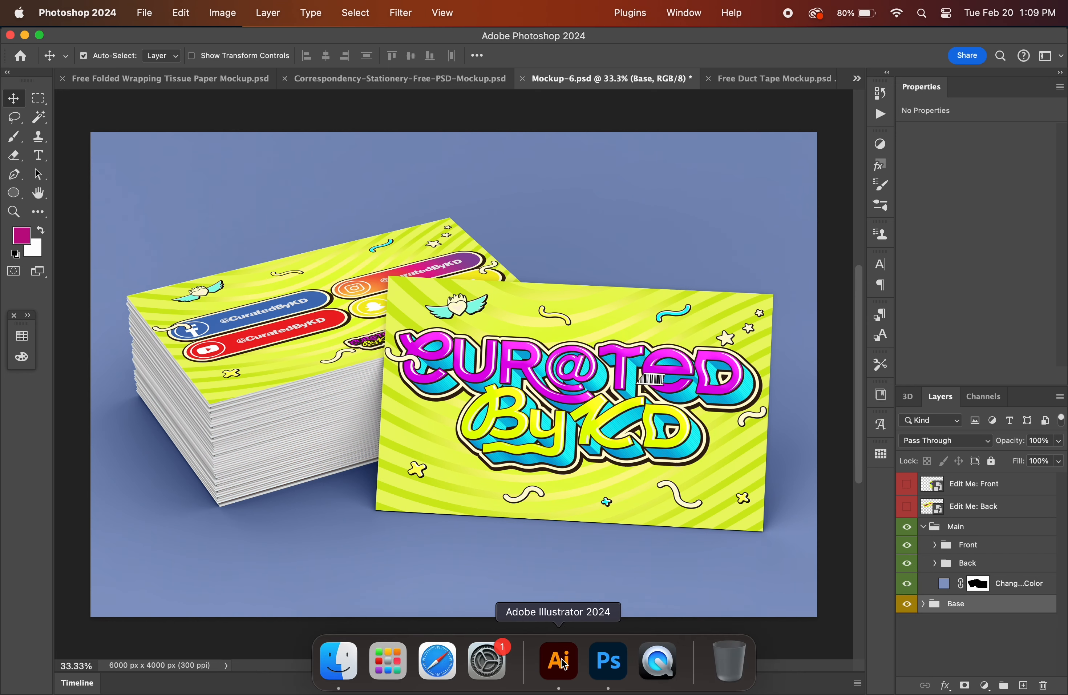
Switch to Illustrator and copy the hex code FFCCEE from the first pink circle of the background color swatches.
{"action": "left_click", "coordinate": [560, 661]}
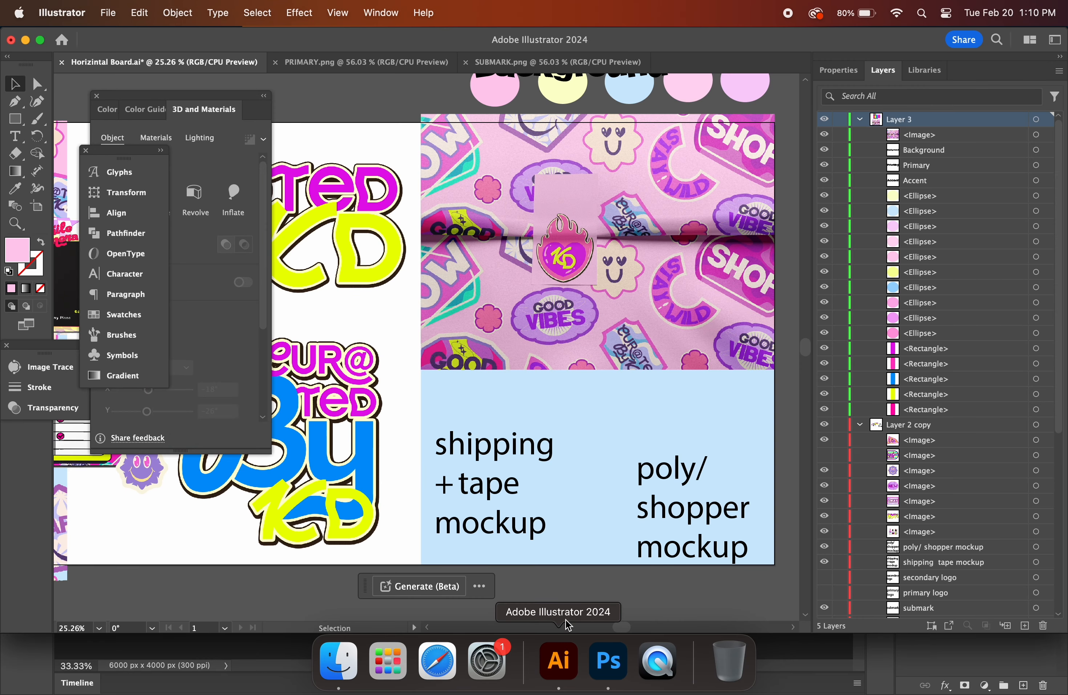
{"action": "scroll", "coordinate": [605, 356], "scroll_direction": "up", "scroll_amount": 5}
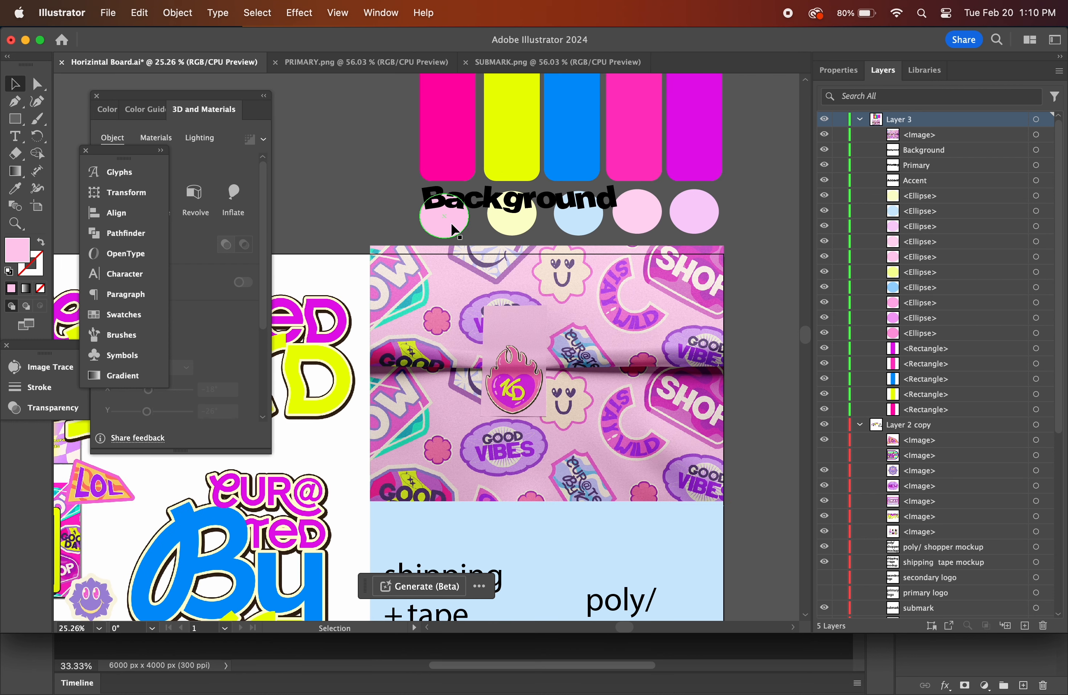
{"action": "left_click", "coordinate": [453, 231]}
{"action": "double_click", "coordinate": [18, 252]}
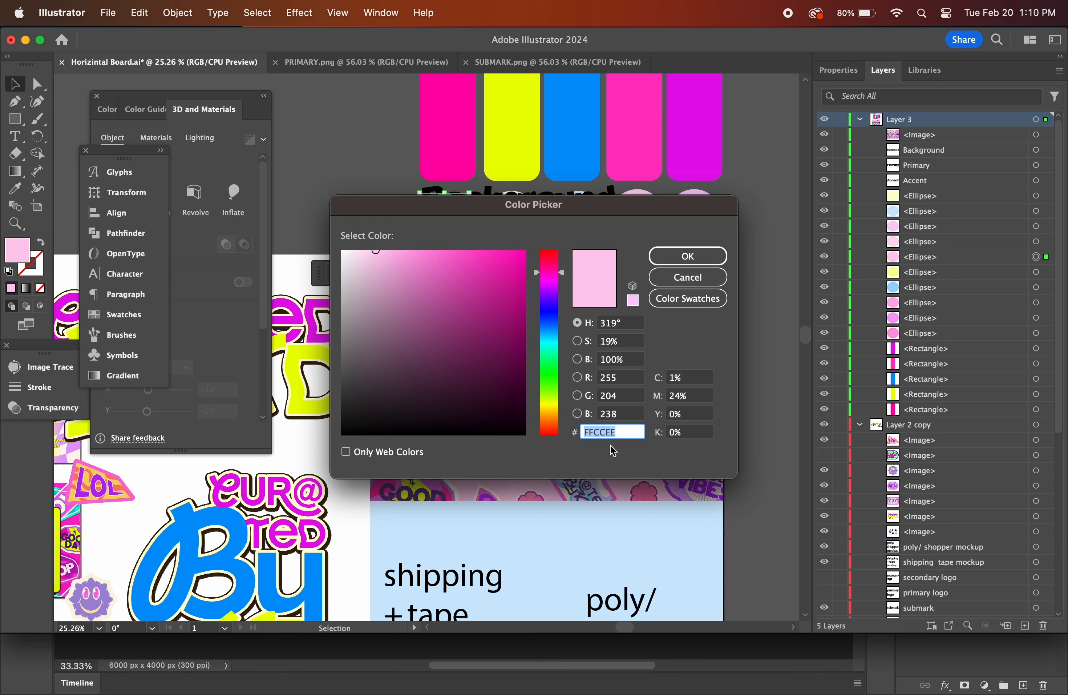
{"action": "left_click", "coordinate": [686, 255]}
Switch back to Photoshop and set the business card mockup's Change BG Color fill layer to FFCCEE.
{"action": "left_click", "coordinate": [614, 663]}
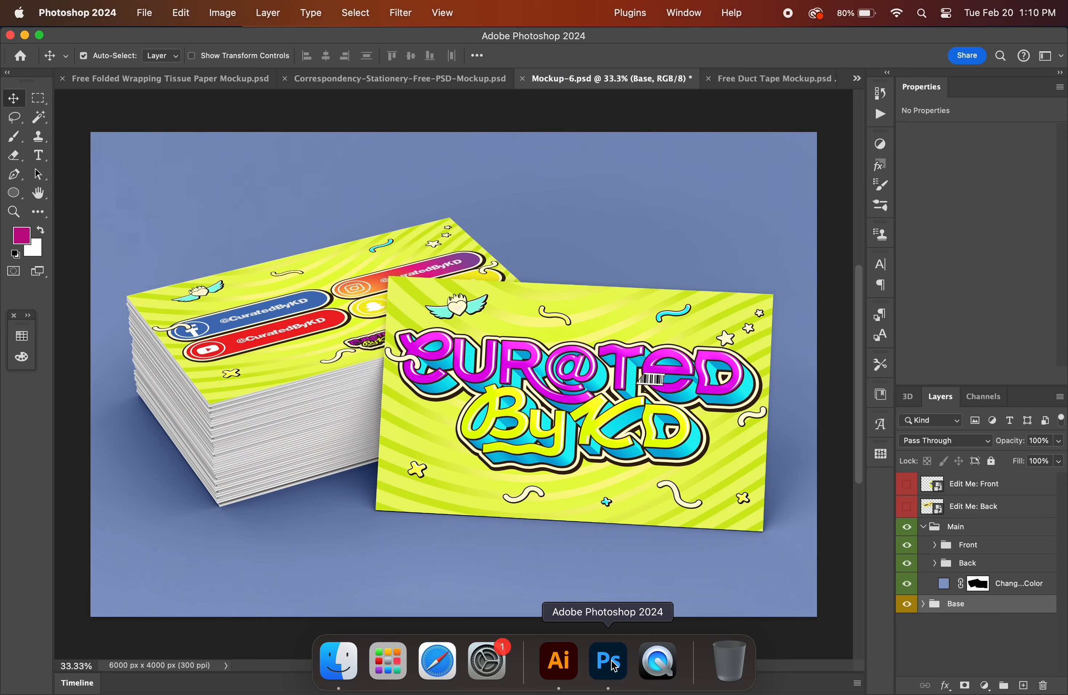
{"action": "double_click", "coordinate": [945, 584]}
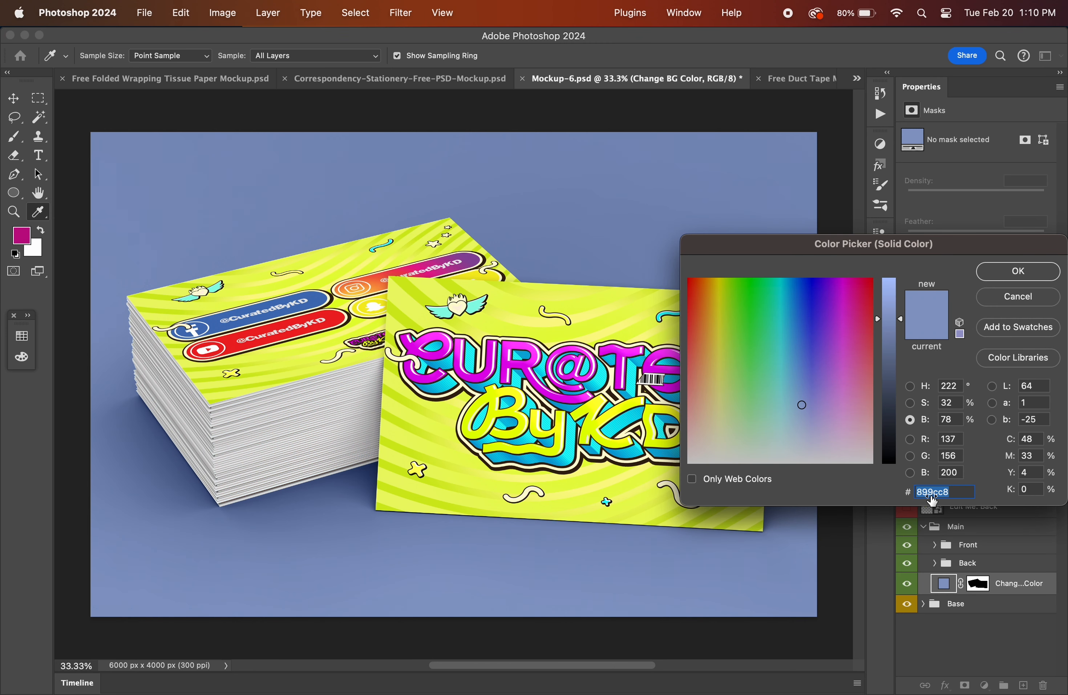
{"action": "type", "text": "FFCCEE"}
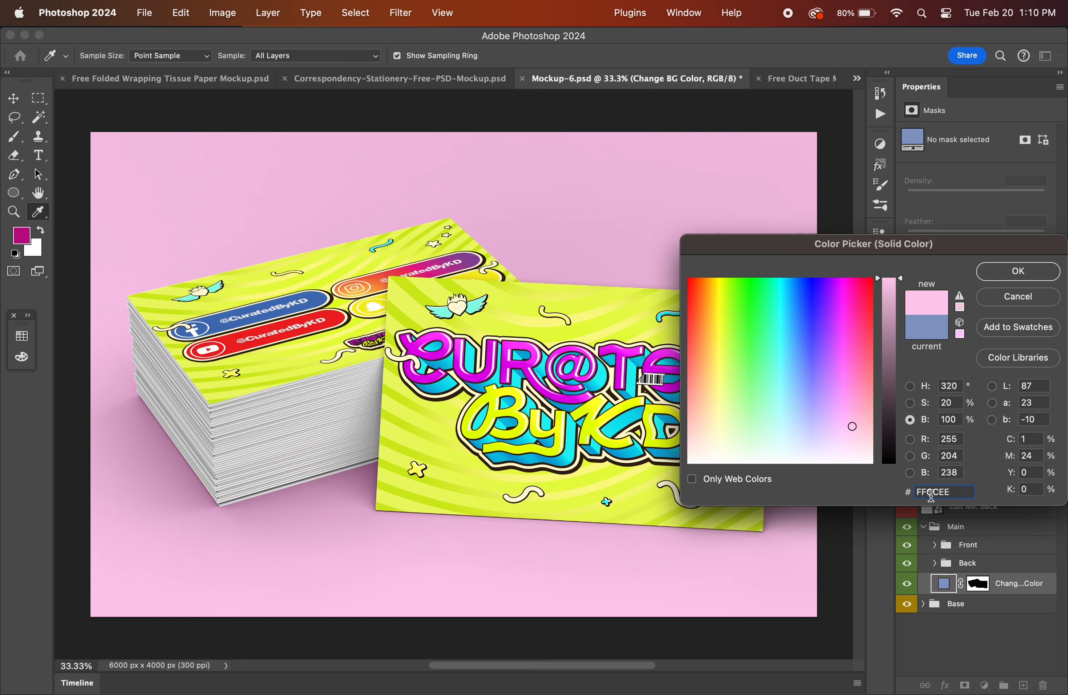
{"action": "left_click", "coordinate": [1020, 271]}
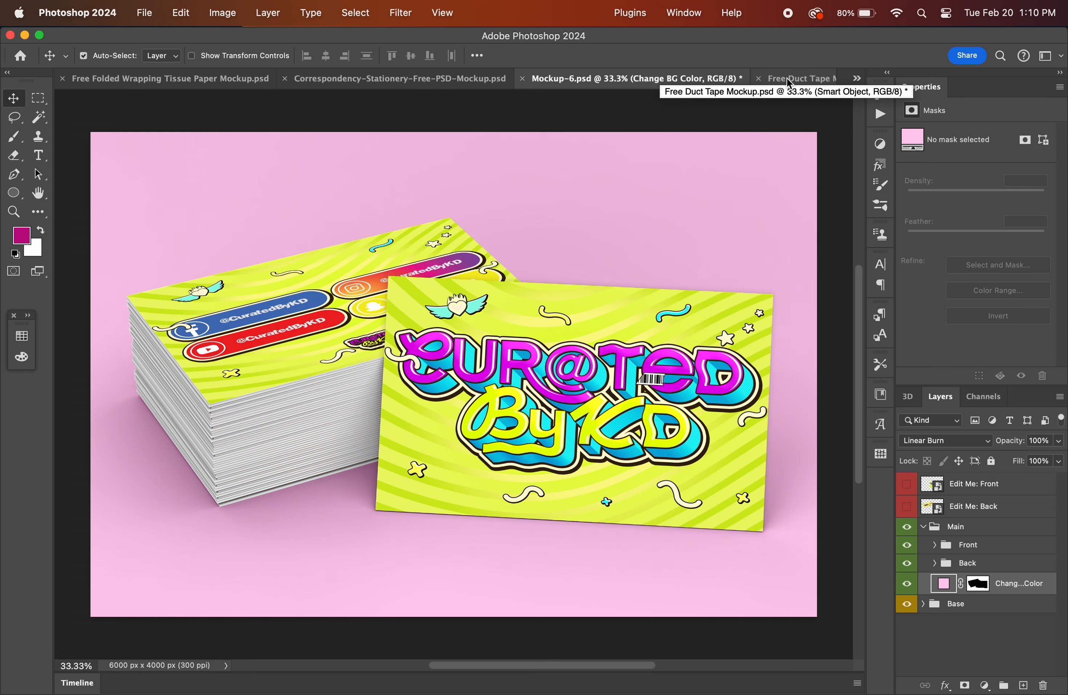
In Correspondency-Stationery-Free-PSD-Mockup.psd, set the Background Color fill layer to FFCCEE.
{"action": "left_click", "coordinate": [395, 78]}
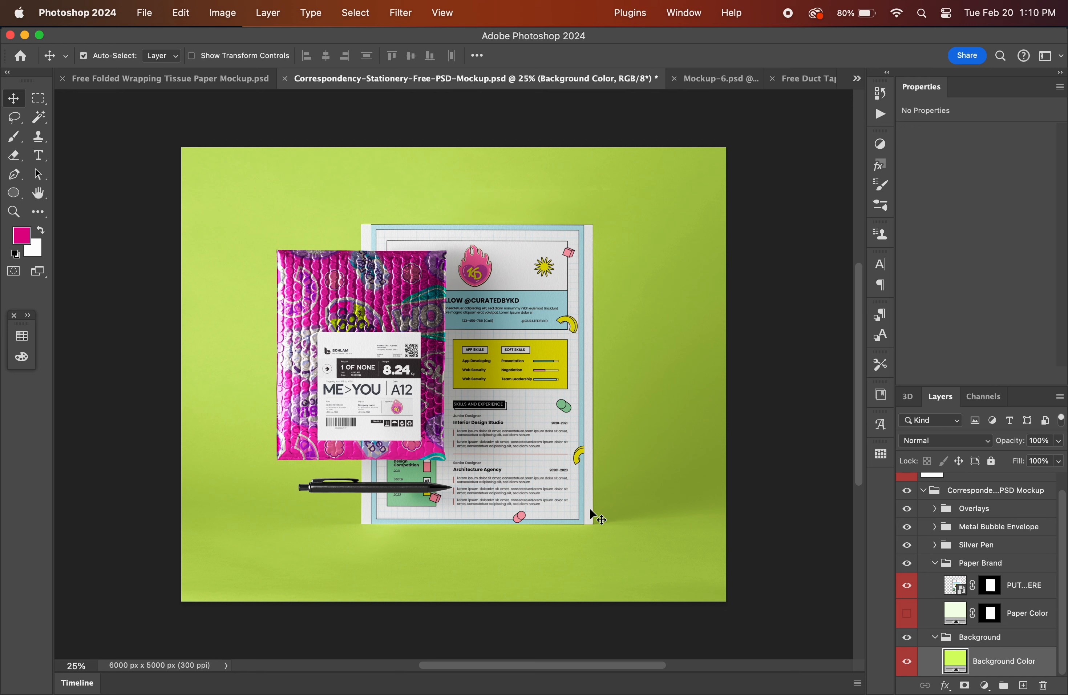
{"action": "double_click", "coordinate": [957, 661]}
{"action": "type", "text": "FFCCEE"}
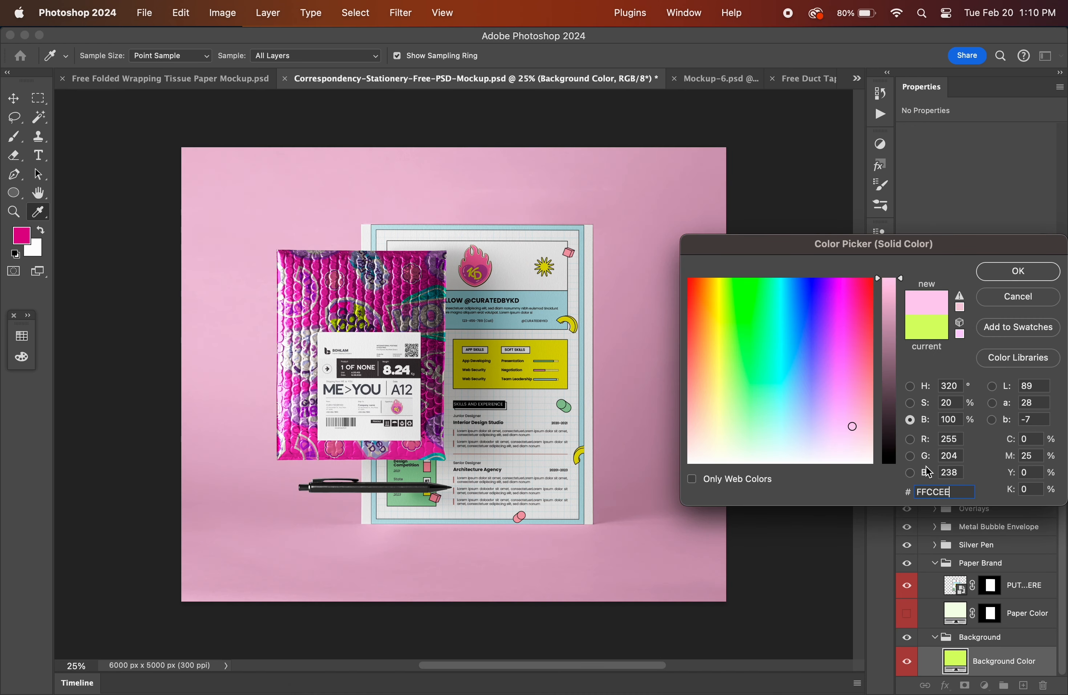
{"action": "left_click", "coordinate": [1021, 275]}
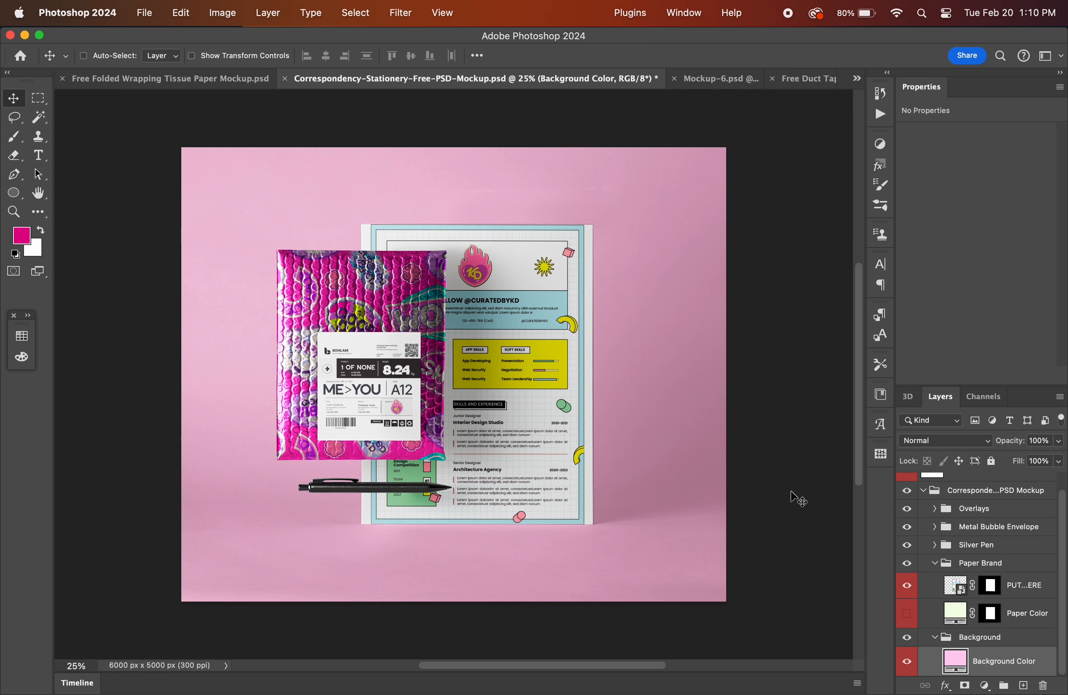
{"action": "key", "text": "super+a"}
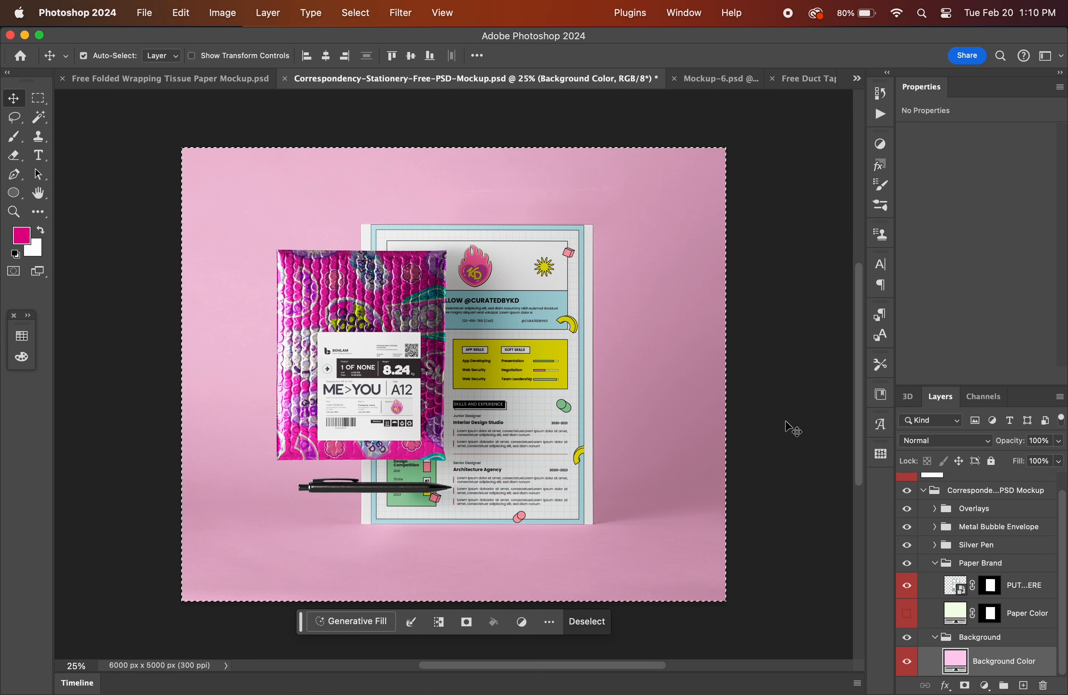
{"action": "left_click", "coordinate": [786, 422]}
{"action": "left_click", "coordinate": [594, 622]}
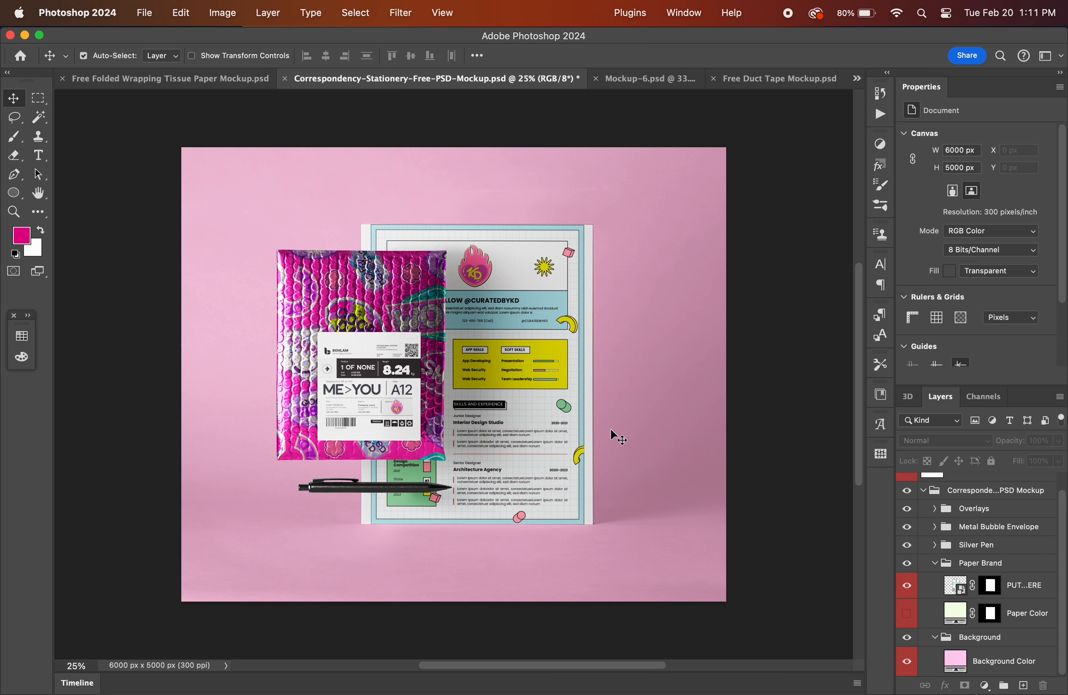
In Free Duct Tape Mockup.psd, hide the background color layer at the bottom of the layer stack and save the file.
{"action": "left_click", "coordinate": [649, 81]}
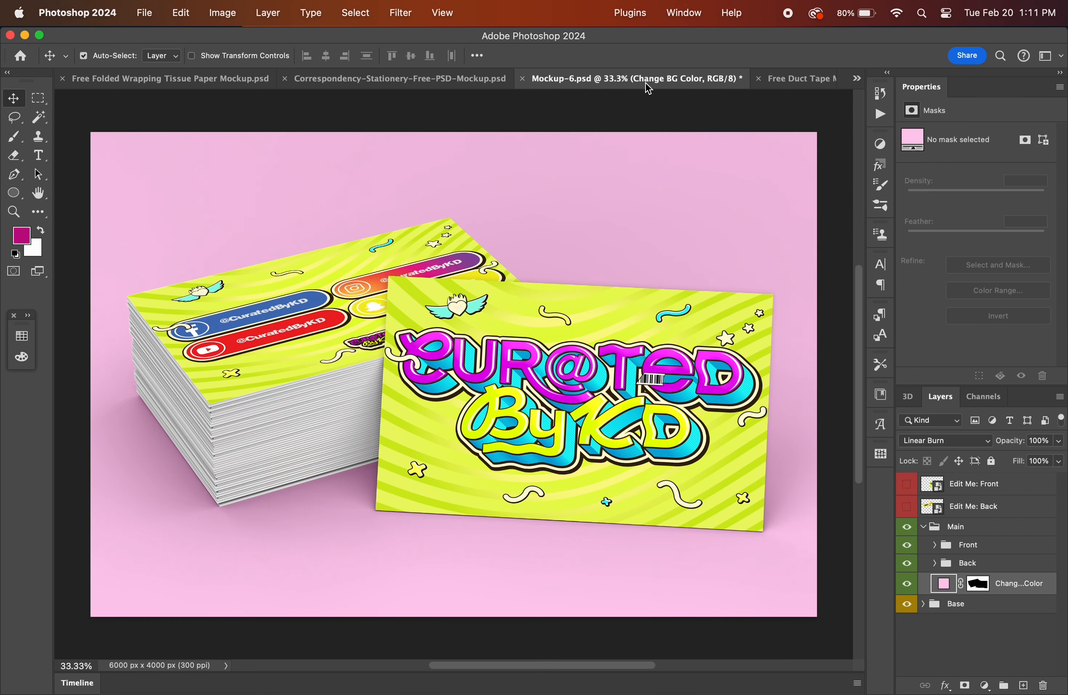
{"action": "left_click", "coordinate": [788, 81]}
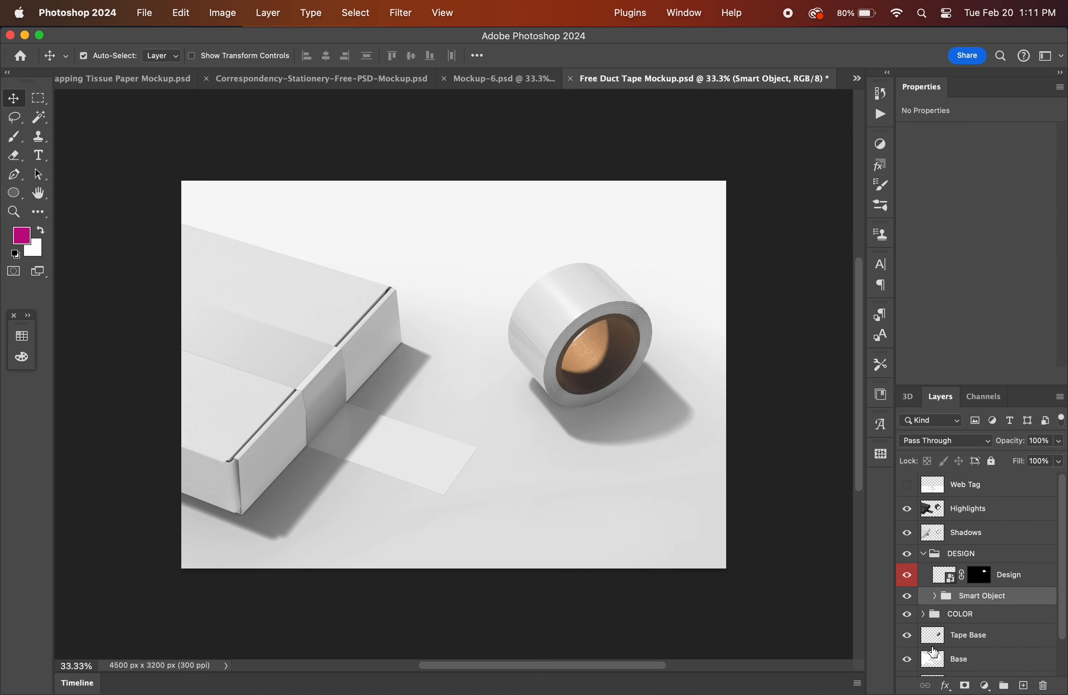
{"action": "scroll", "coordinate": [934, 652], "scroll_direction": "down", "scroll_amount": 2}
{"action": "scroll", "coordinate": [926, 578], "scroll_direction": "up", "scroll_amount": 2}
{"action": "left_click", "coordinate": [935, 596]}
{"action": "scroll", "coordinate": [933, 631], "scroll_direction": "down", "scroll_amount": 7}
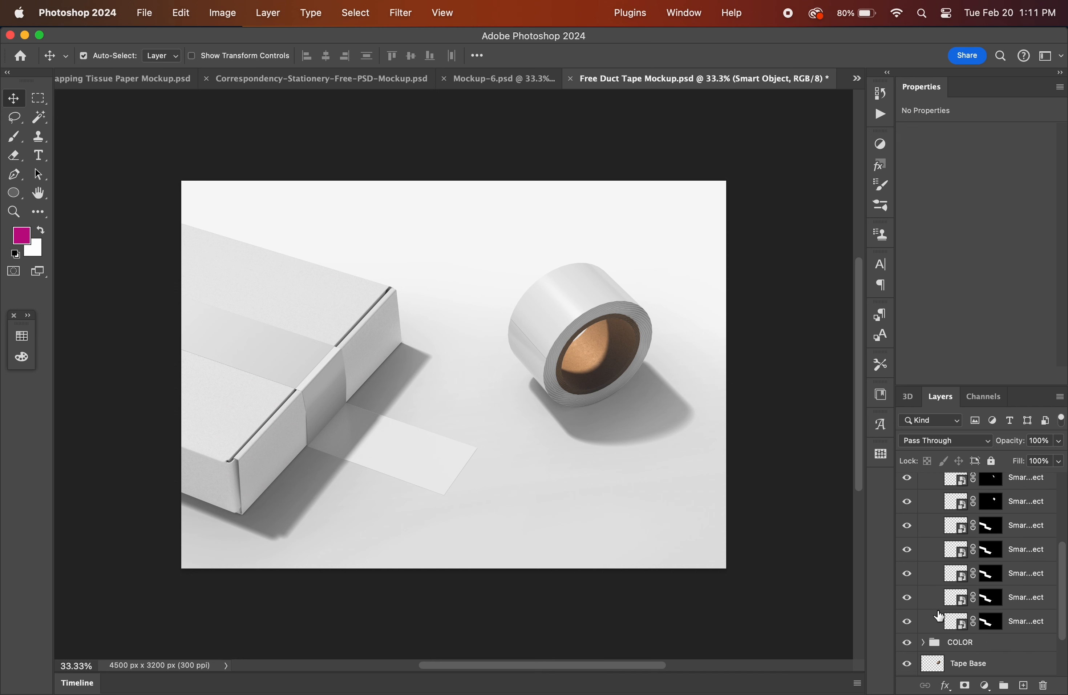
{"action": "scroll", "coordinate": [938, 618], "scroll_direction": "up", "scroll_amount": 4}
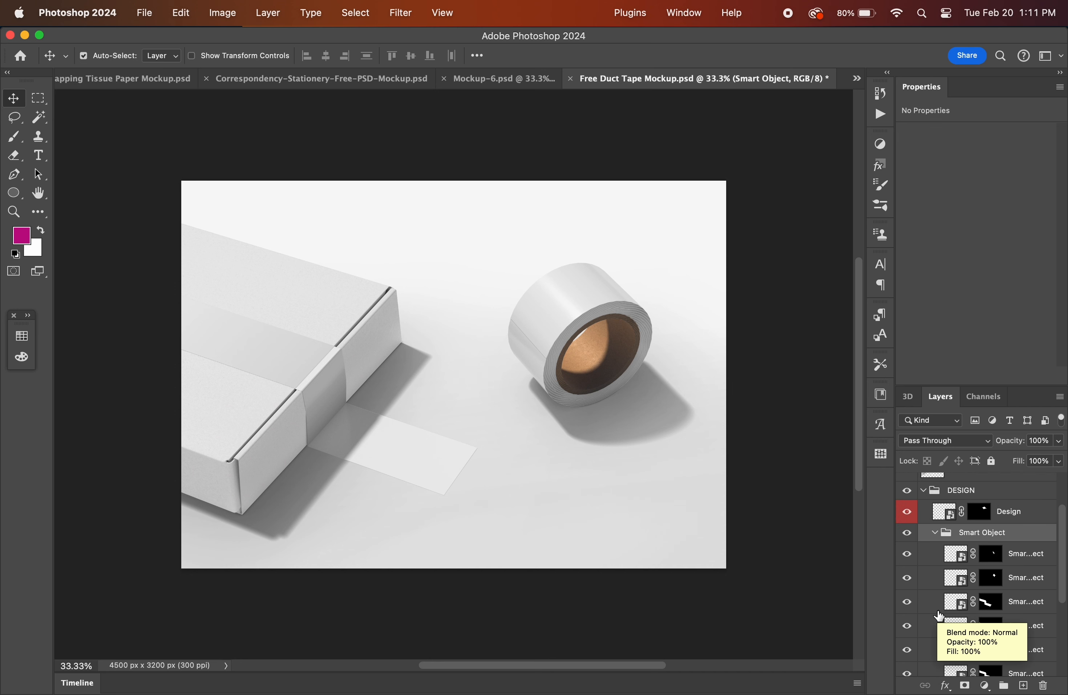
{"action": "scroll", "coordinate": [943, 631], "scroll_direction": "down", "scroll_amount": 3}
{"action": "scroll", "coordinate": [943, 632], "scroll_direction": "up", "scroll_amount": 3}
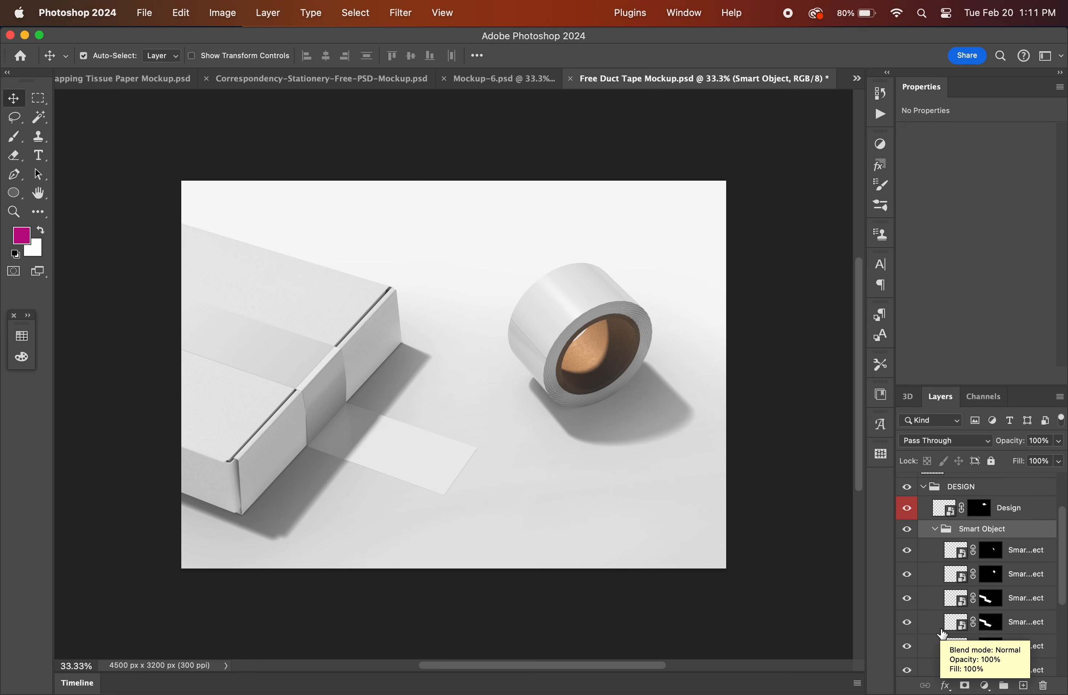
{"action": "left_click", "coordinate": [934, 529]}
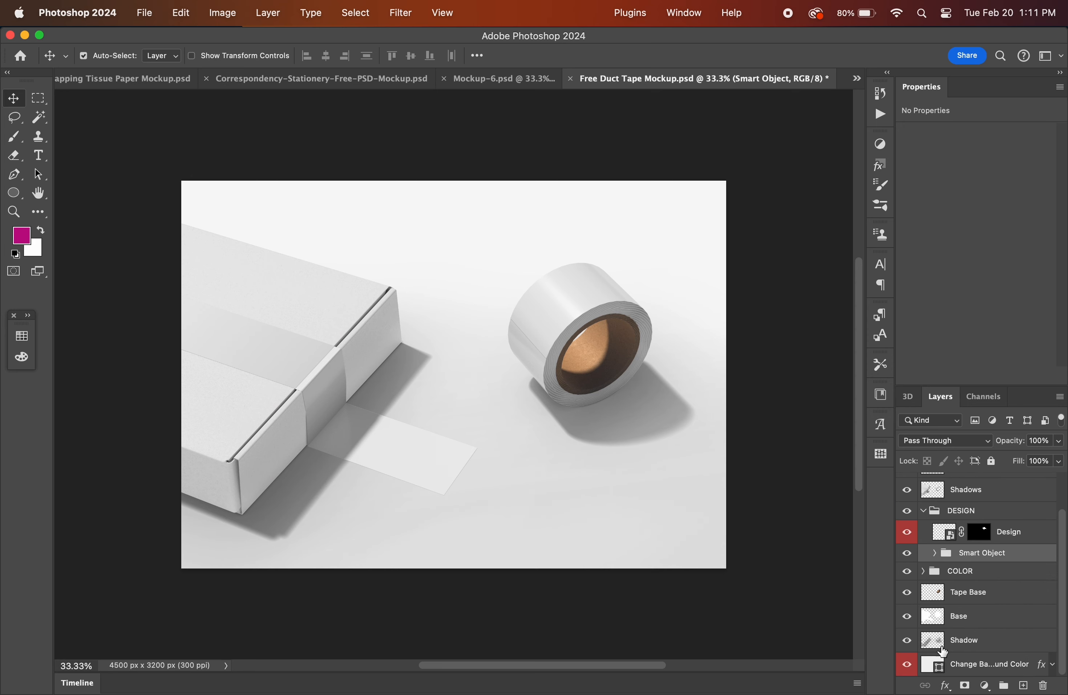
{"action": "left_click", "coordinate": [910, 670]}
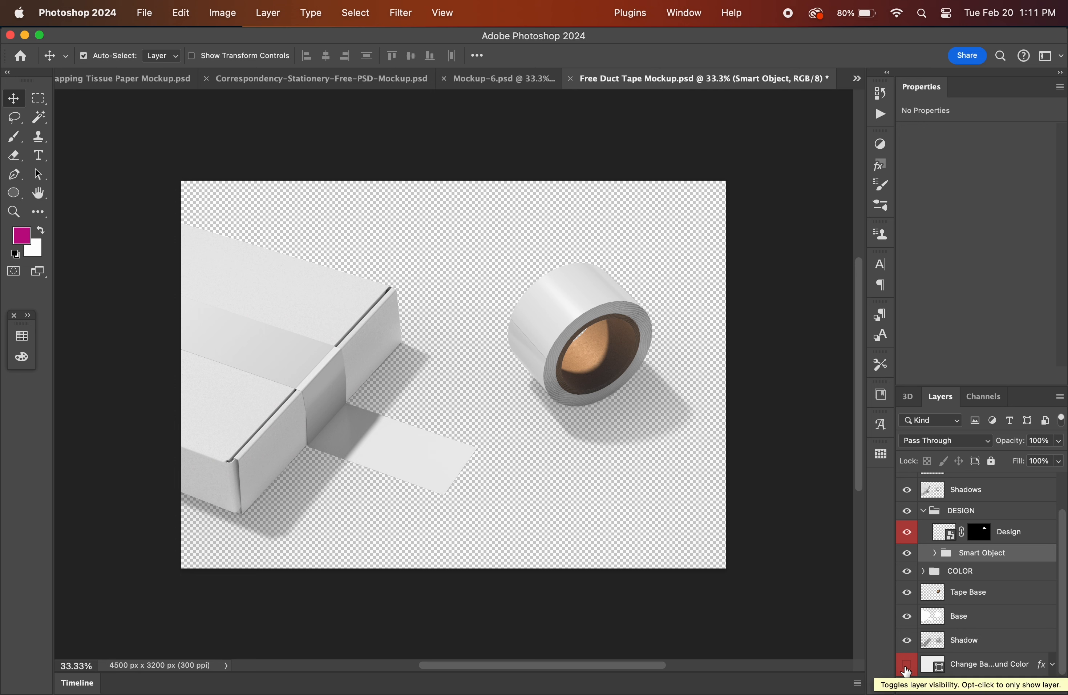
{"action": "key", "text": "super+s"}
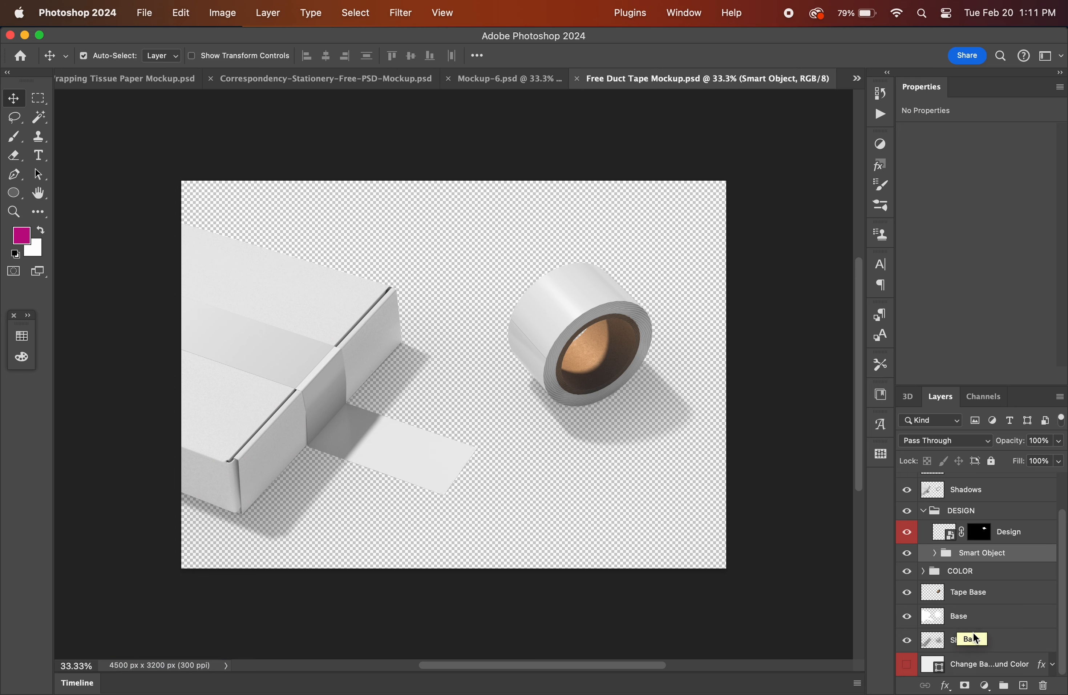
Return to Free Duct Tape Mockup.psd and expand the COLOR group to reach its box and tape fill layers.
{"action": "left_click", "coordinate": [527, 88]}
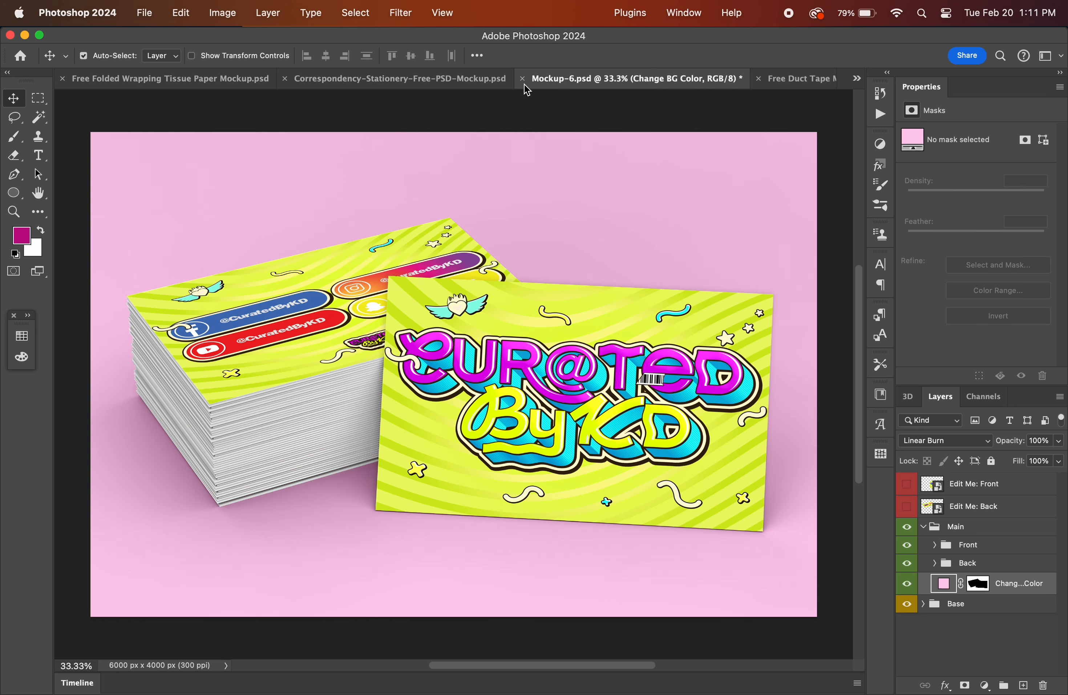
{"action": "left_click", "coordinate": [794, 85]}
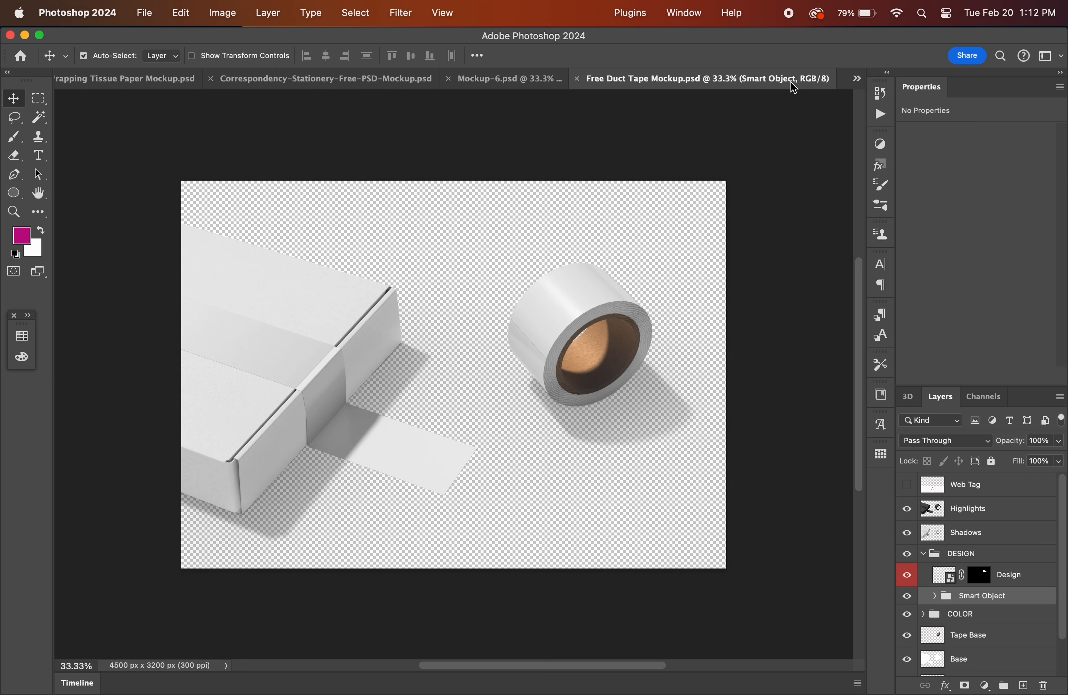
{"action": "left_click", "coordinate": [923, 615]}
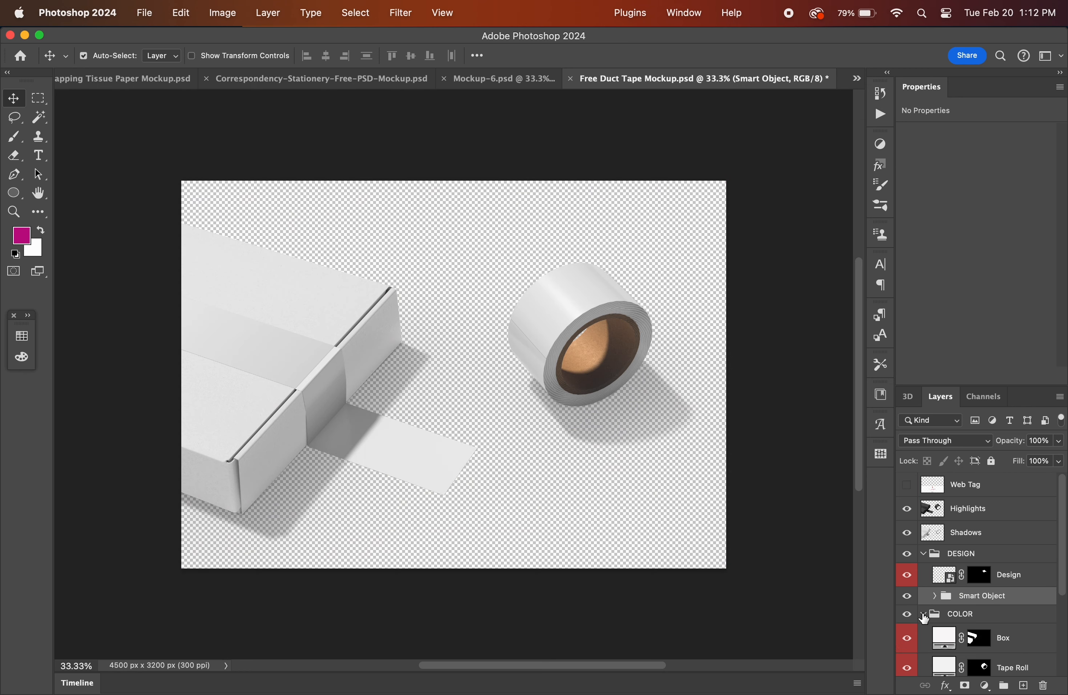
{"action": "scroll", "coordinate": [928, 631], "scroll_direction": "down", "scroll_amount": 3}
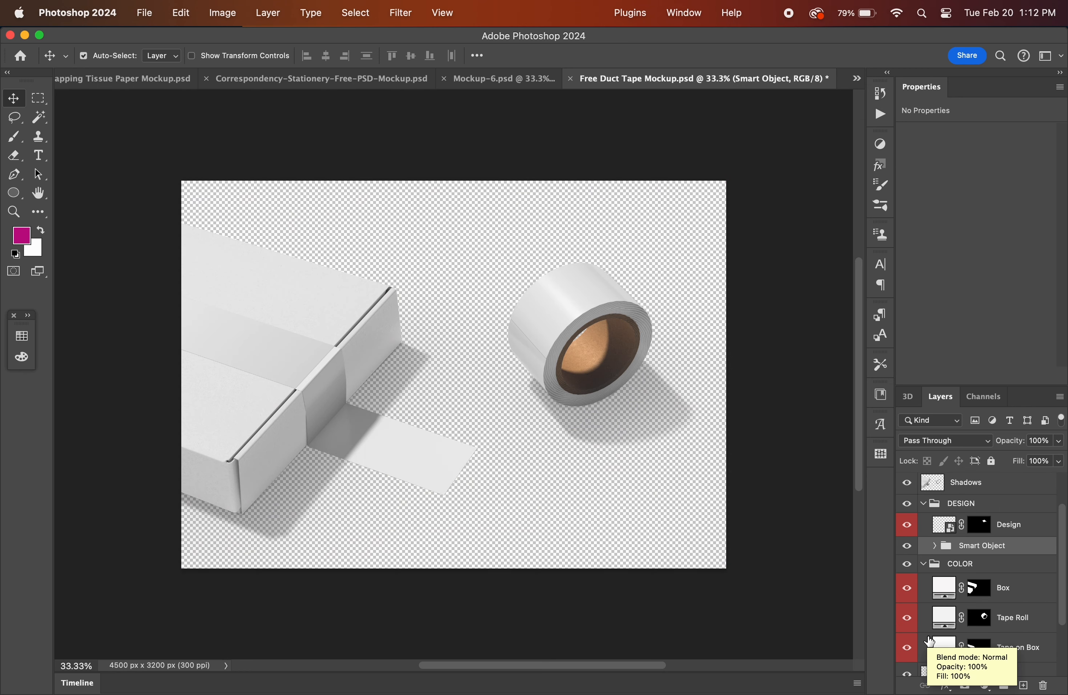
{"action": "scroll", "coordinate": [932, 655], "scroll_direction": "down", "scroll_amount": 1}
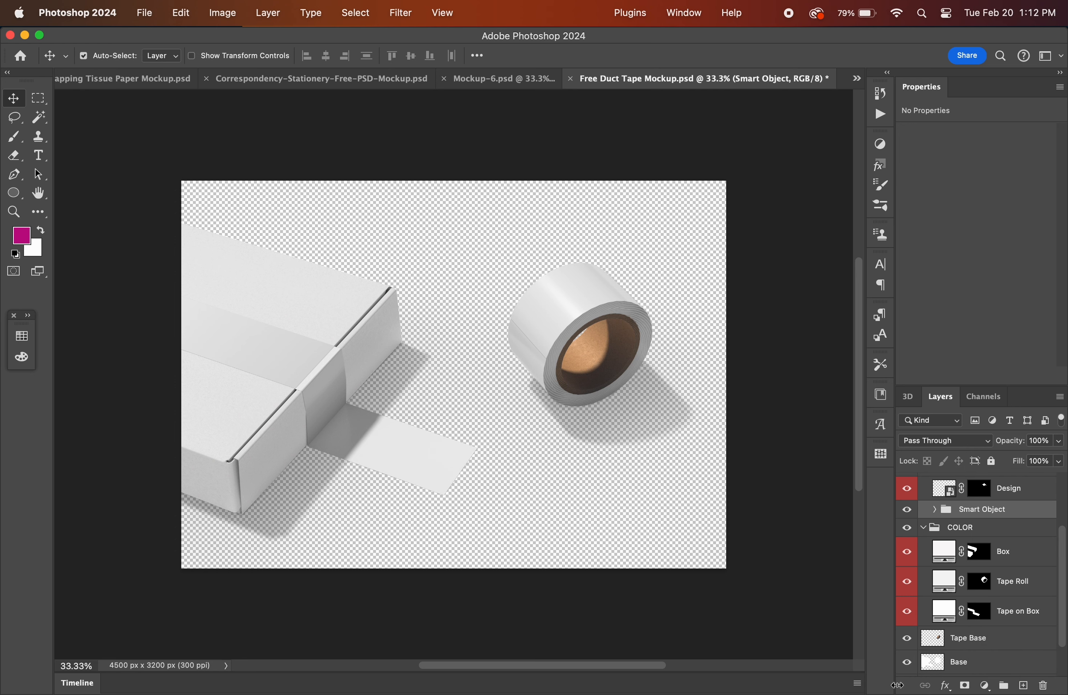
Add a Pattern Overlay with the bright pink sticker pattern to the Tape on Box fill layer.
{"action": "double_click", "coordinate": [933, 627]}
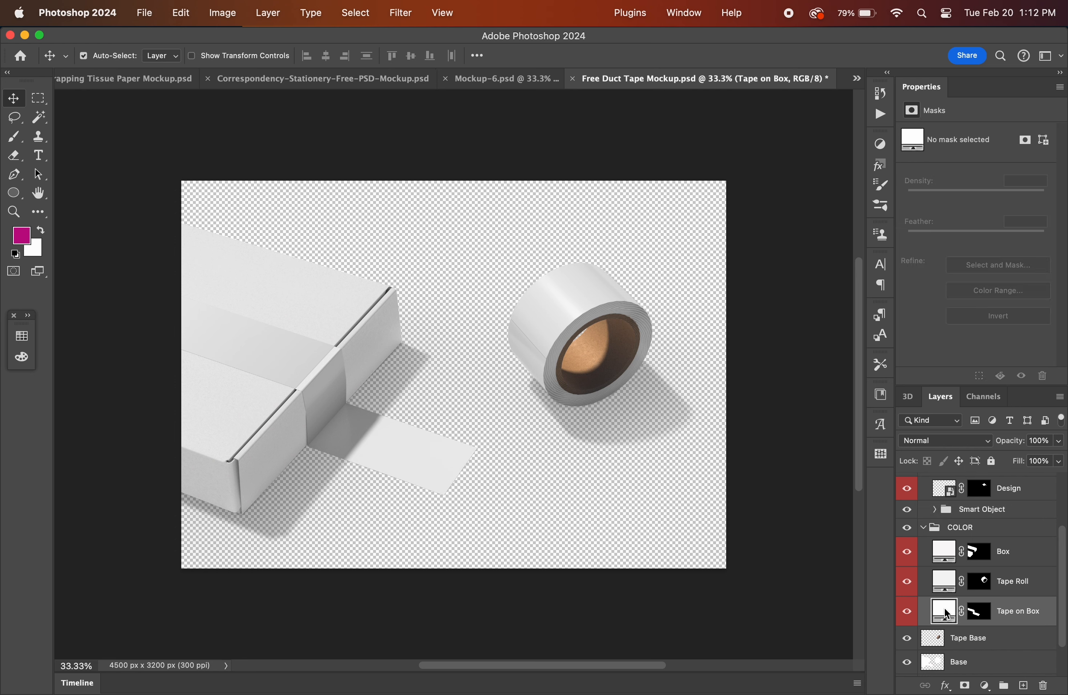
{"action": "left_click", "coordinate": [1018, 294]}
{"action": "left_click", "coordinate": [948, 686]}
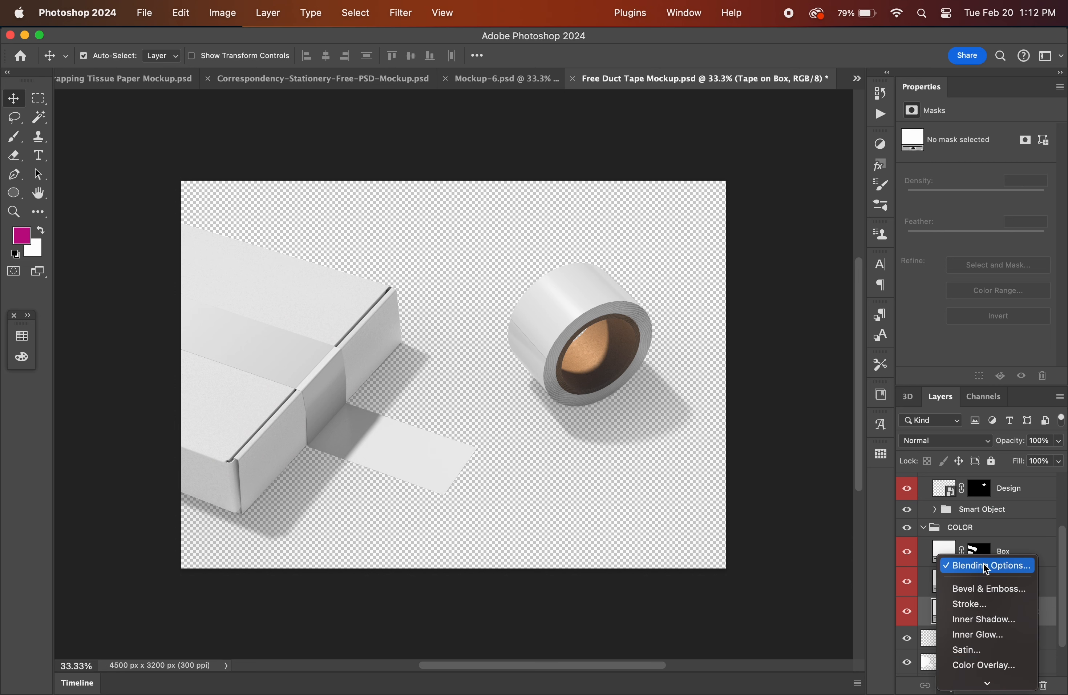
{"action": "left_click", "coordinate": [961, 566]}
{"action": "left_click", "coordinate": [519, 490]}
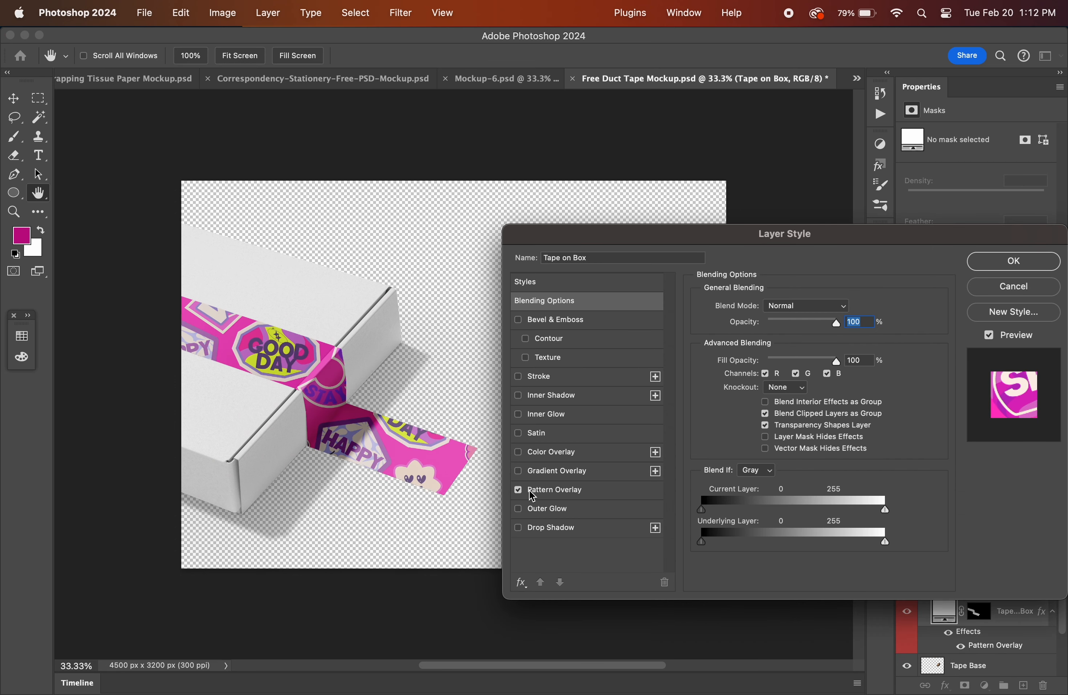
{"action": "left_click", "coordinate": [553, 492]}
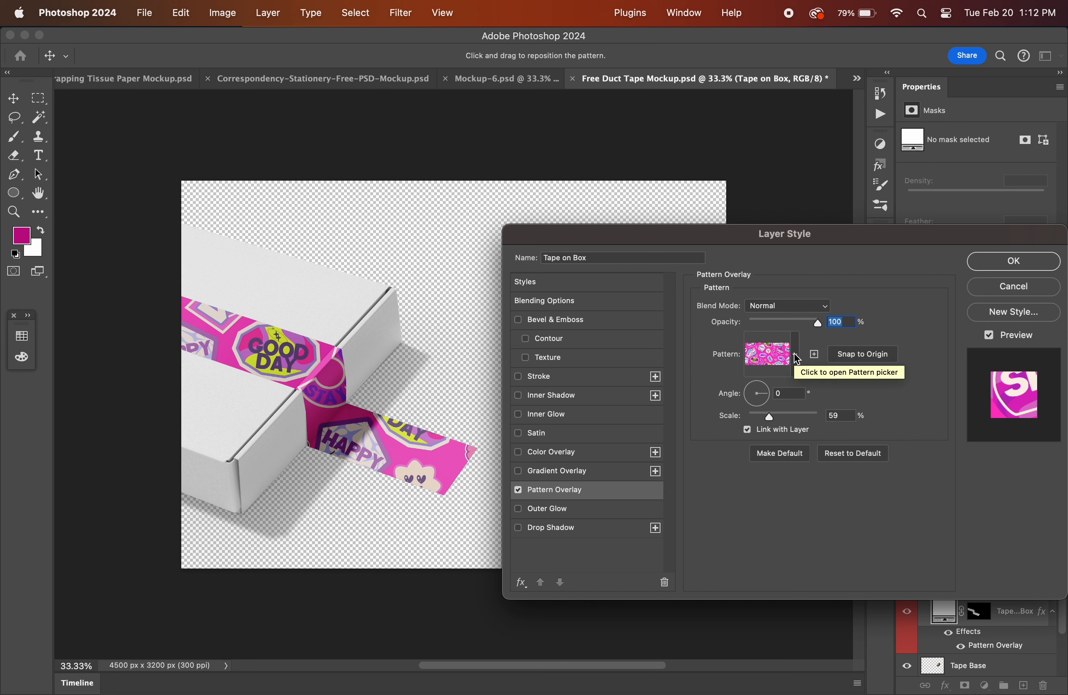
{"action": "left_click", "coordinate": [798, 359]}
{"action": "left_click", "coordinate": [797, 359]}
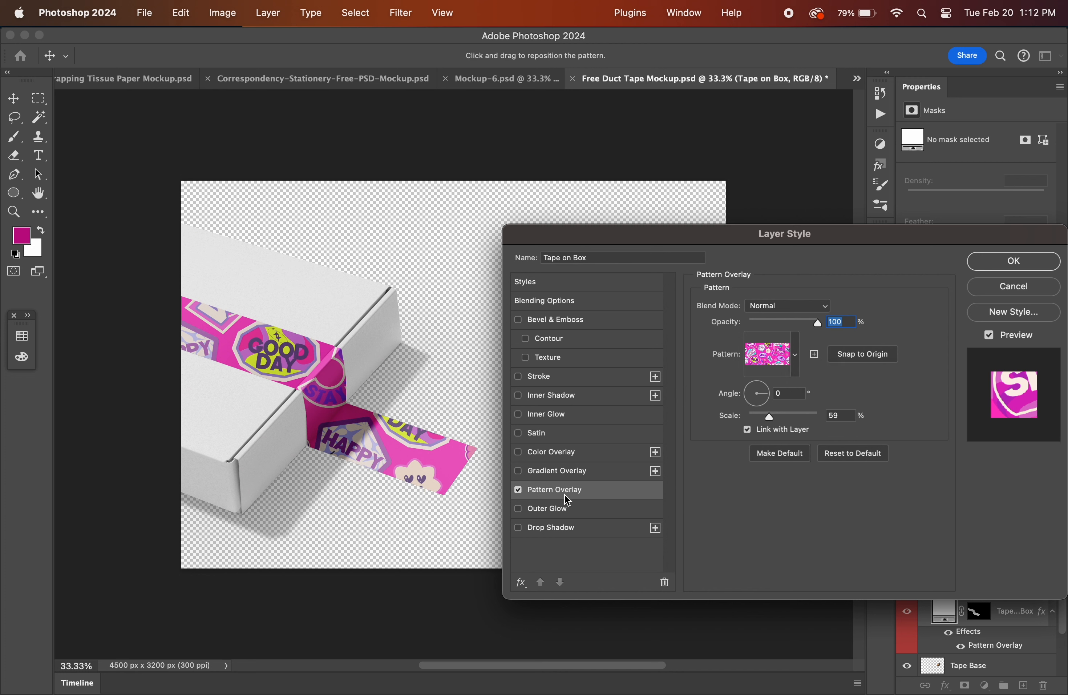
{"action": "left_click", "coordinate": [1005, 268]}
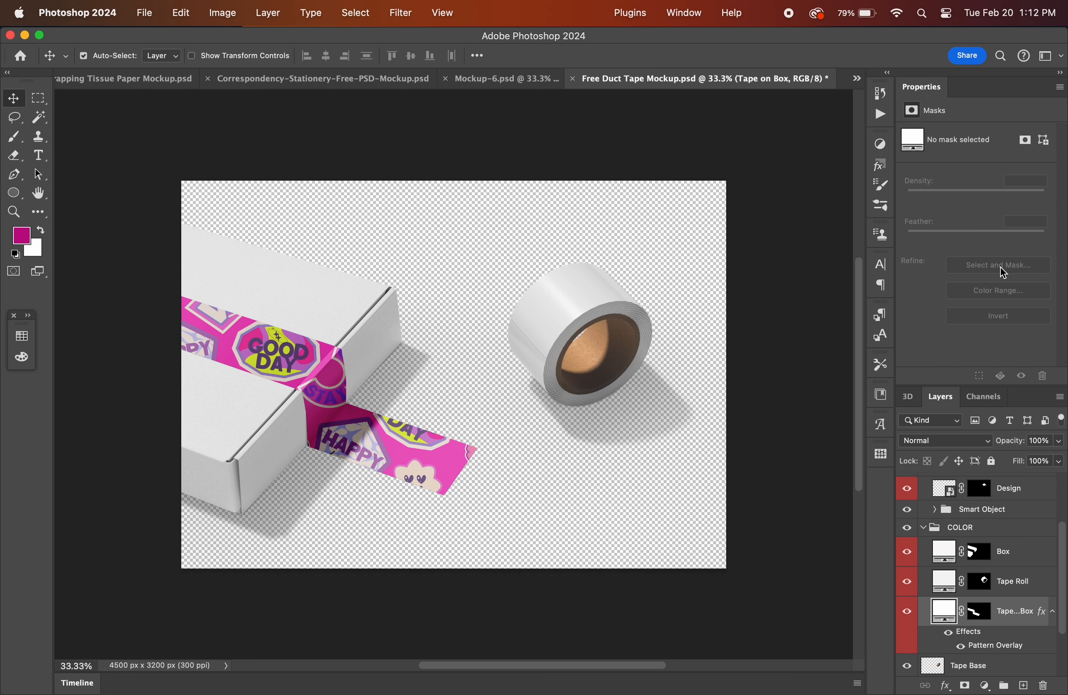
Add a Pattern Overlay with the bright pink sticker pattern to the Tape Roll layer and set its scale to 27%.
{"action": "double_click", "coordinate": [944, 581]}
{"action": "left_click", "coordinate": [1015, 294]}
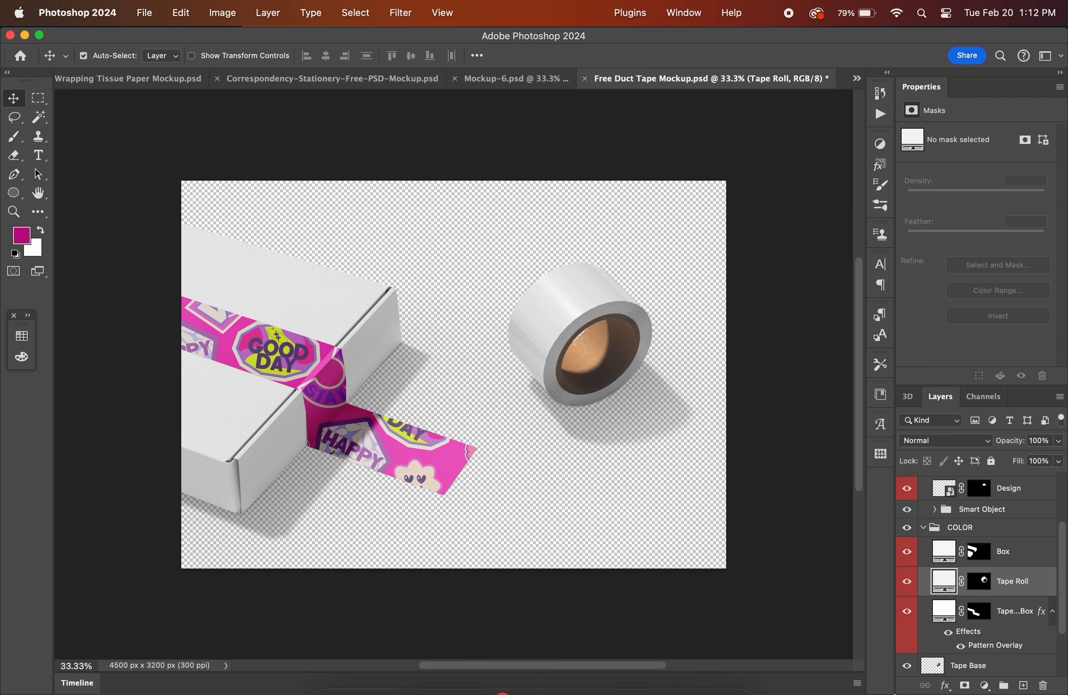
{"action": "left_click", "coordinate": [951, 687]}
{"action": "left_click", "coordinate": [984, 566]}
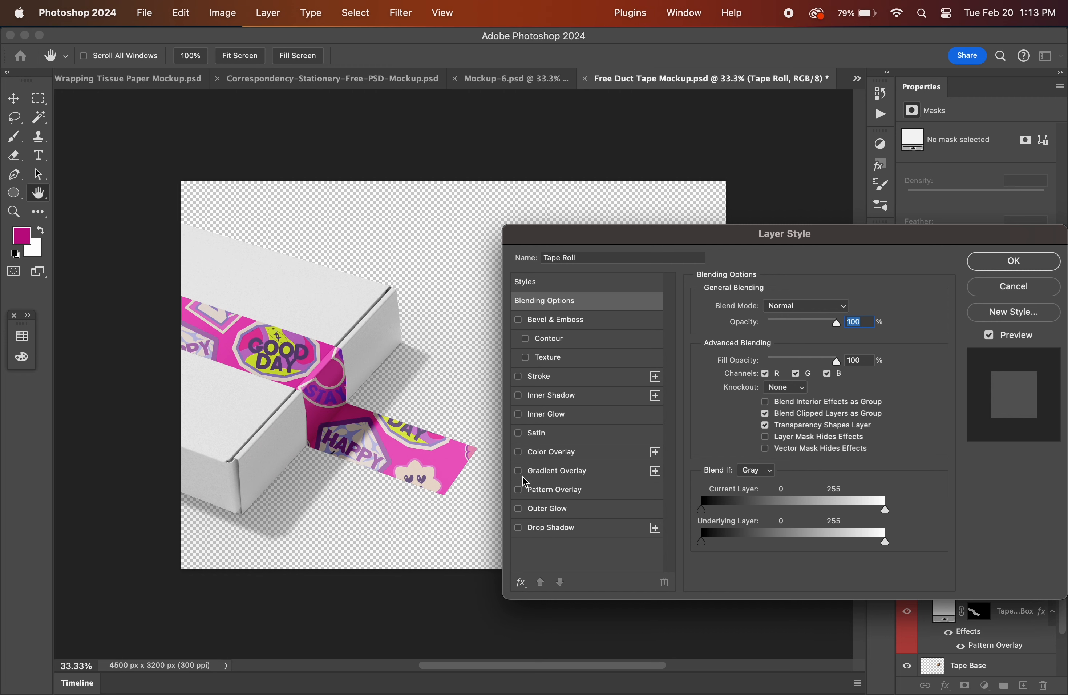
{"action": "left_click", "coordinate": [519, 490]}
{"action": "left_click_drag", "start_coordinate": [875, 237], "coordinate": [736, 389]}
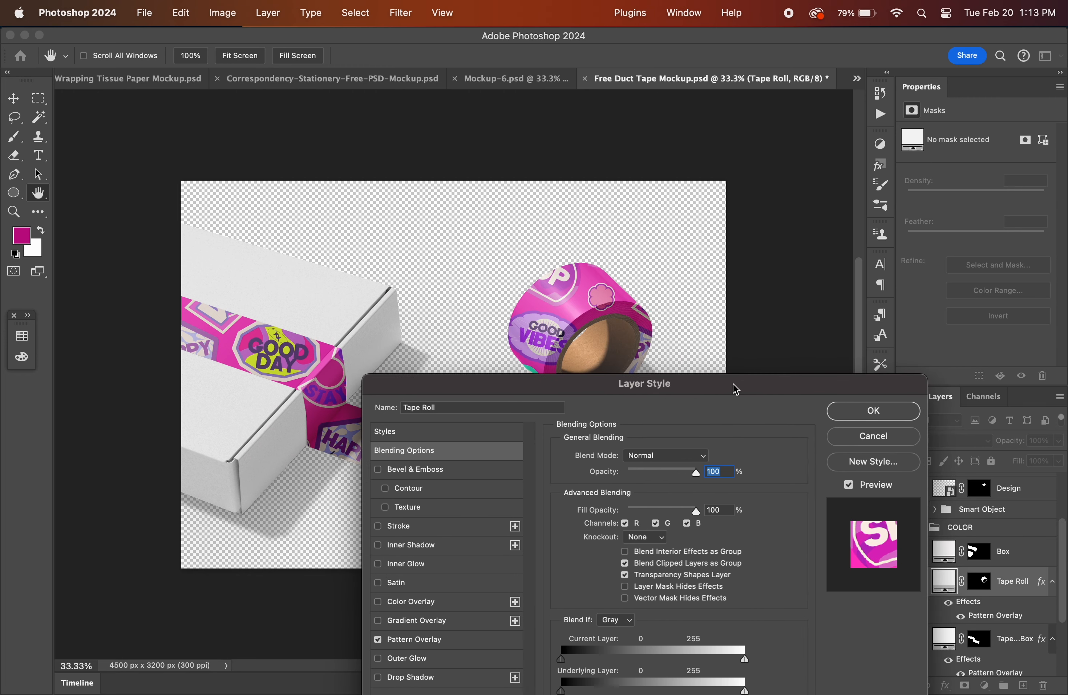
{"action": "left_click", "coordinate": [428, 643]}
{"action": "left_click_drag", "start_coordinate": [645, 564], "coordinate": [620, 581]}
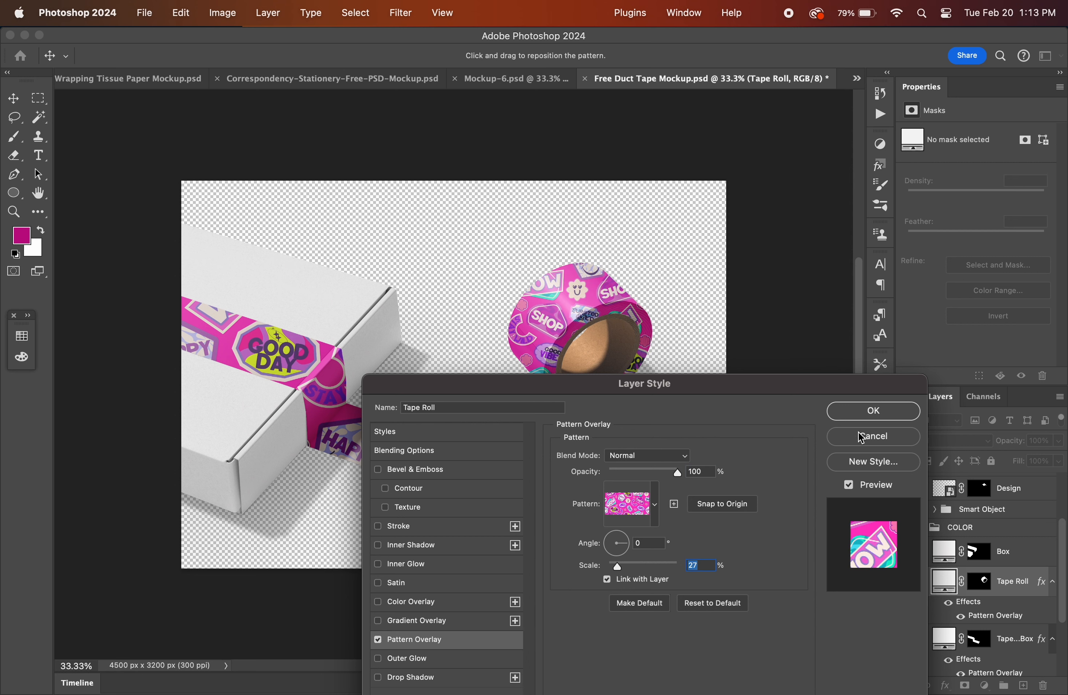
{"action": "left_click", "coordinate": [874, 411]}
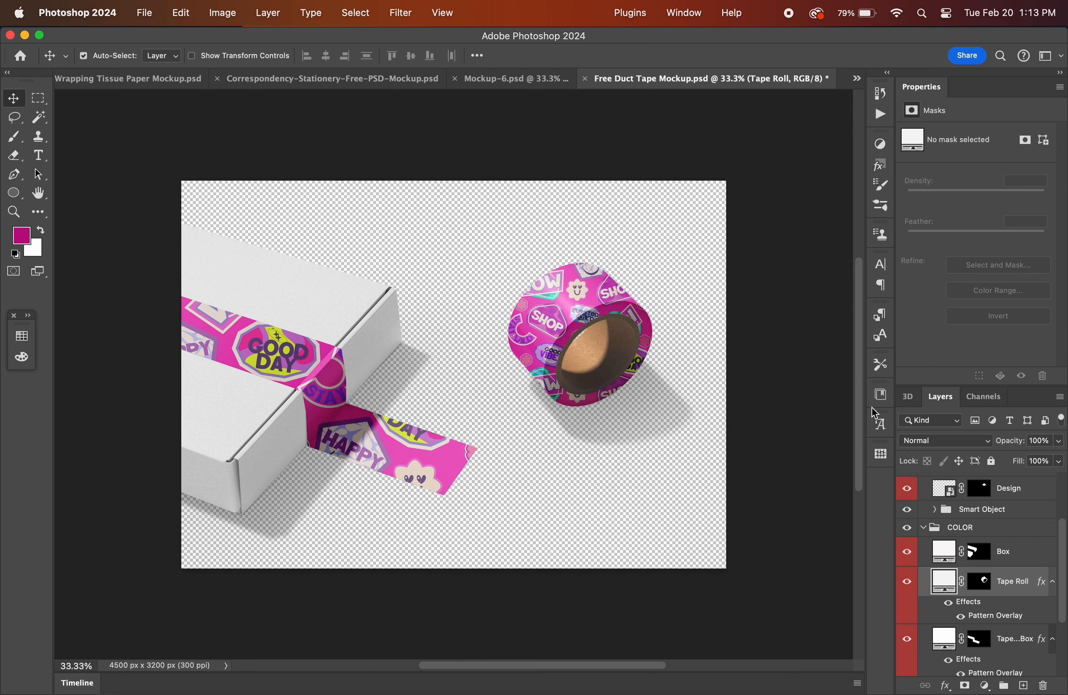
Set the Tape on Box layer's Pattern Overlay scale to 27% and save the duct tape mockup.
{"action": "left_click", "coordinate": [1018, 637]}
{"action": "left_click", "coordinate": [947, 686]}
{"action": "left_click", "coordinate": [989, 566]}
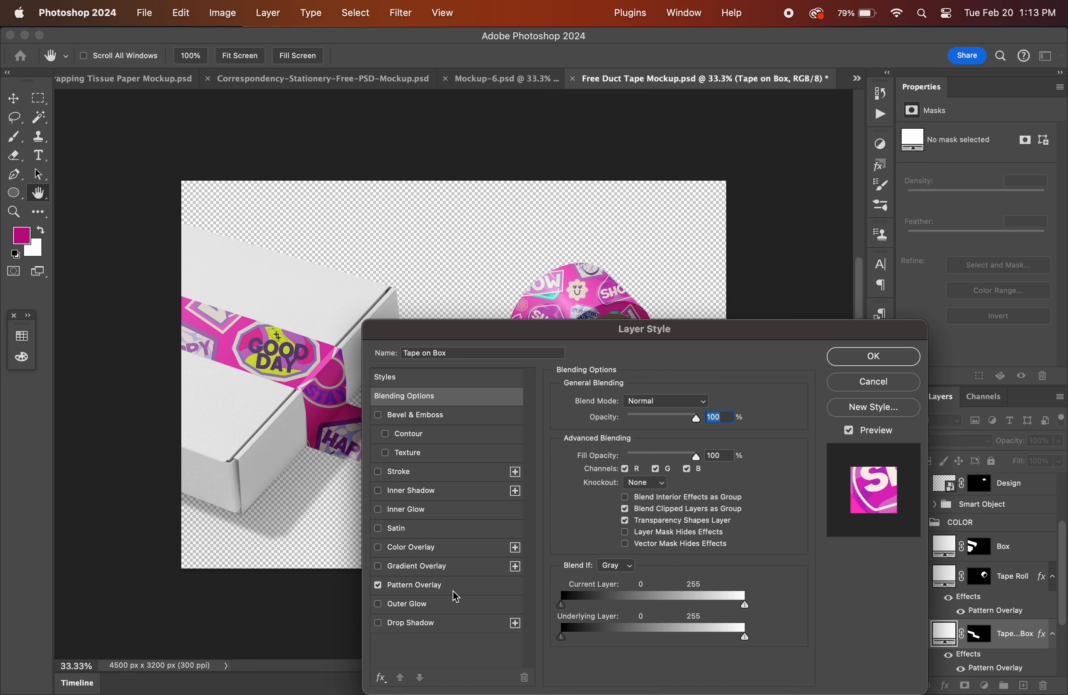
{"action": "left_click", "coordinate": [452, 587]}
{"action": "left_click_drag", "start_coordinate": [645, 509], "coordinate": [618, 518]}
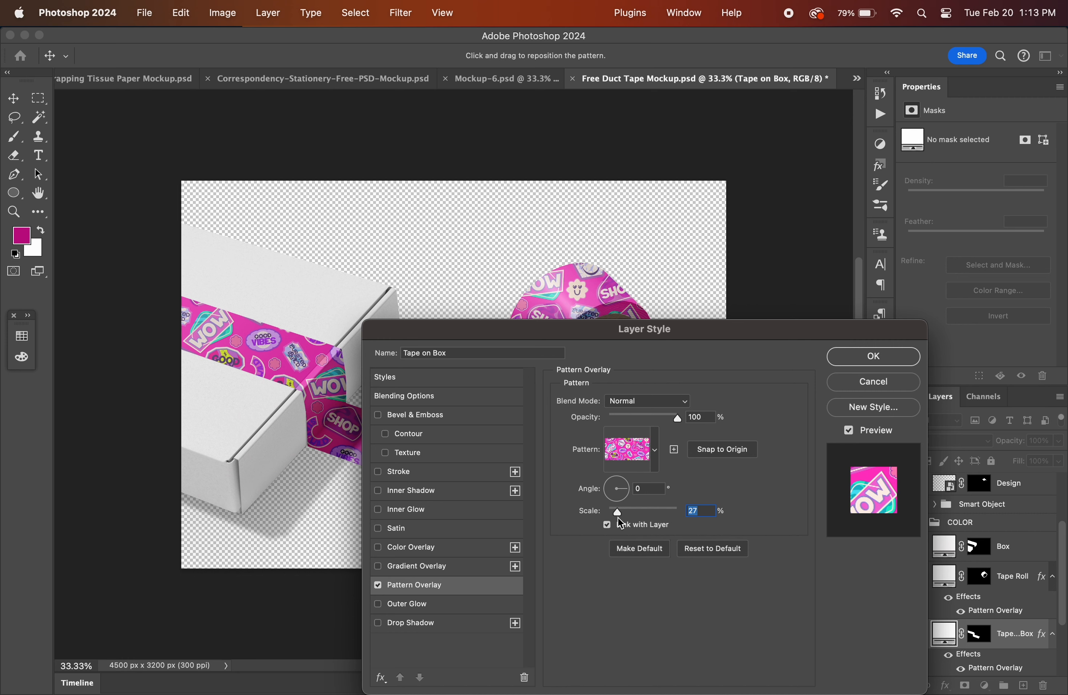
{"action": "left_click", "coordinate": [864, 357]}
{"action": "key", "text": "super+s"}
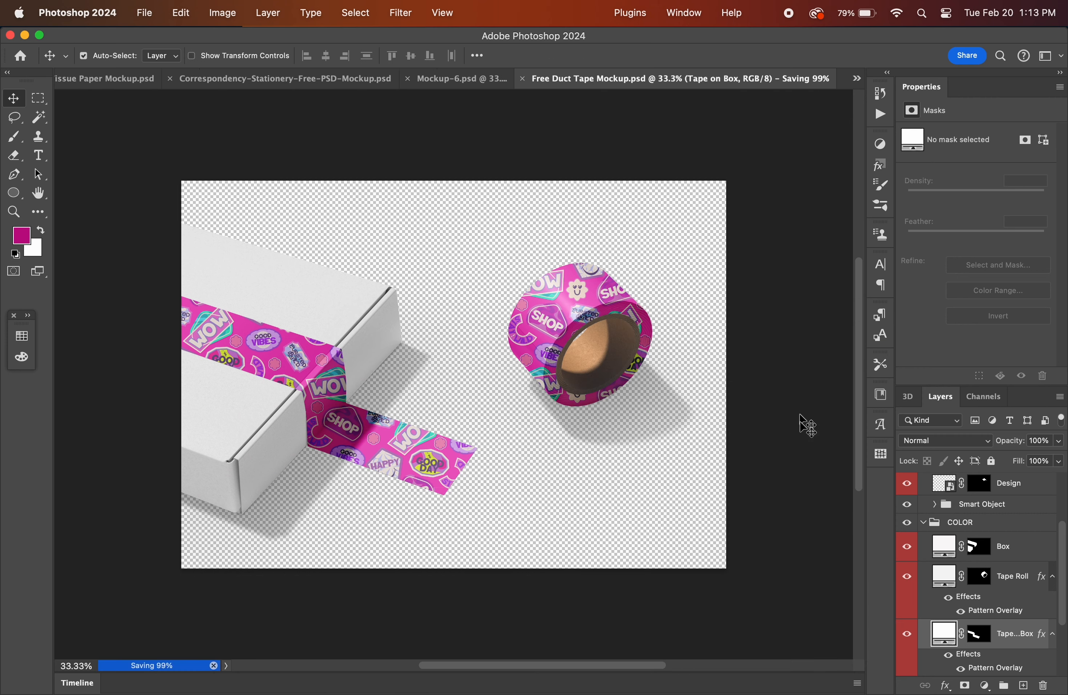
Try a pink Color Overlay and the bright pink sticker Pattern Overlay on the Box fill layer.
{"action": "left_click", "coordinate": [947, 547]}
{"action": "left_click", "coordinate": [946, 686]}
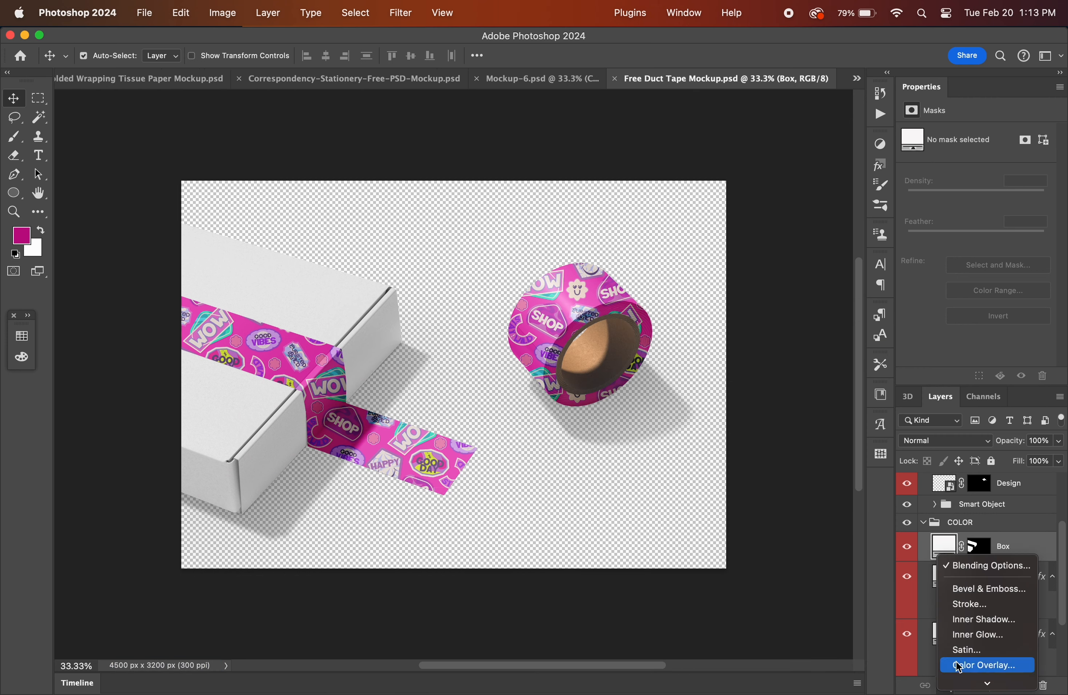
{"action": "left_click", "coordinate": [979, 566]}
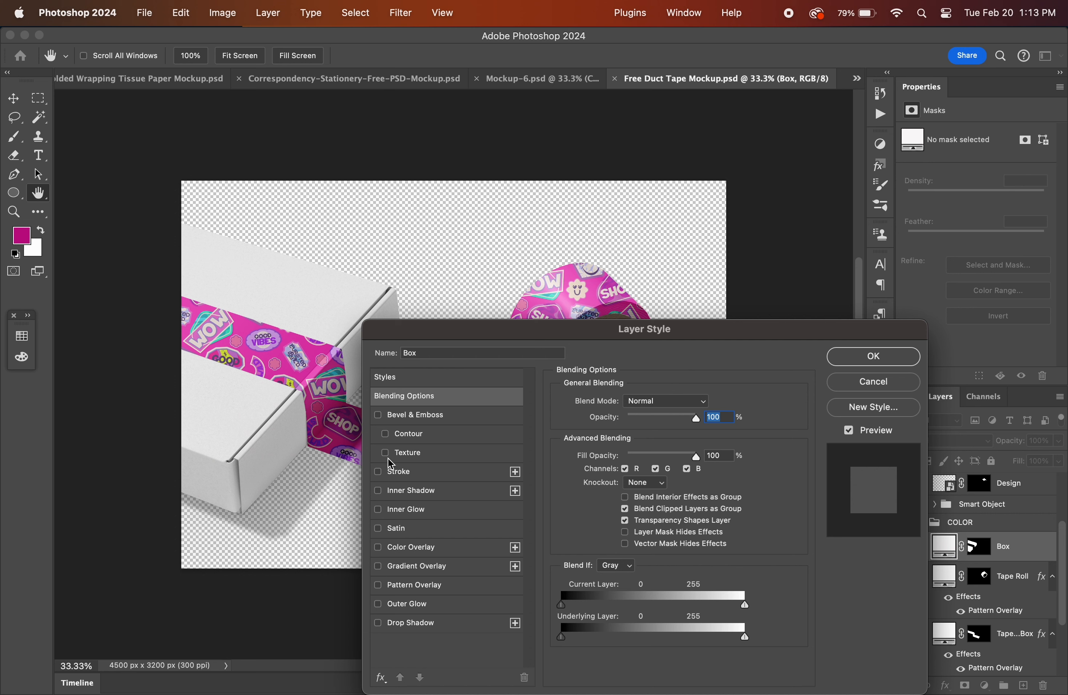
{"action": "left_click", "coordinate": [380, 553]}
{"action": "left_click", "coordinate": [418, 554]}
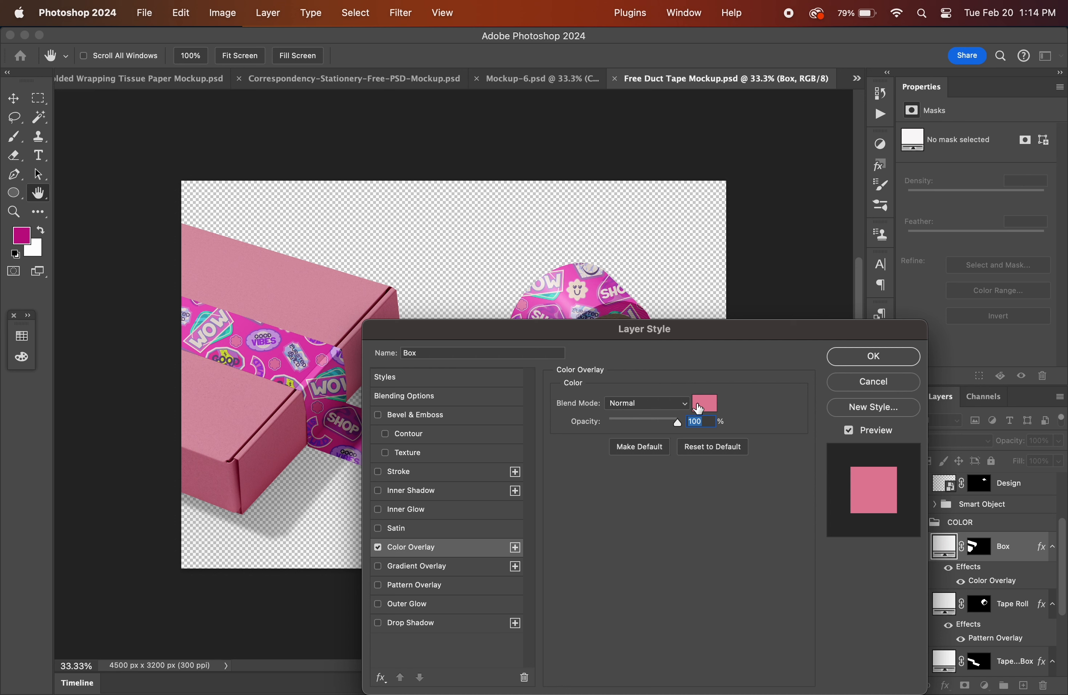
{"action": "left_click", "coordinate": [408, 585]}
{"action": "left_click", "coordinate": [379, 549]}
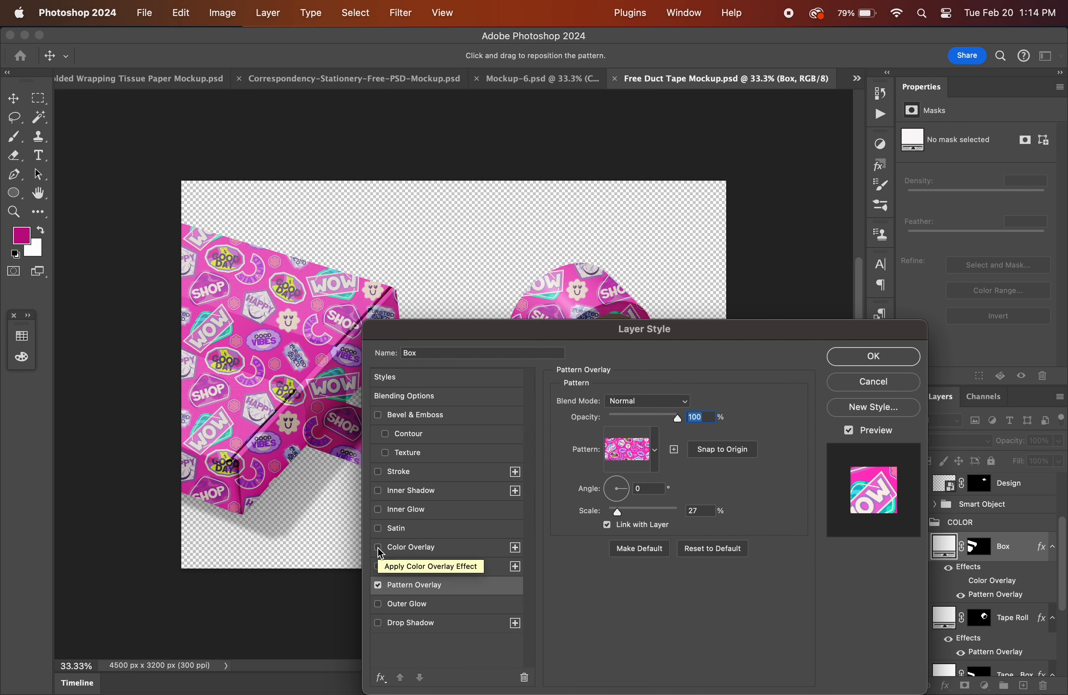
{"action": "left_click", "coordinate": [379, 549]}
{"action": "left_click", "coordinate": [379, 547]}
{"action": "left_click", "coordinate": [378, 585]}
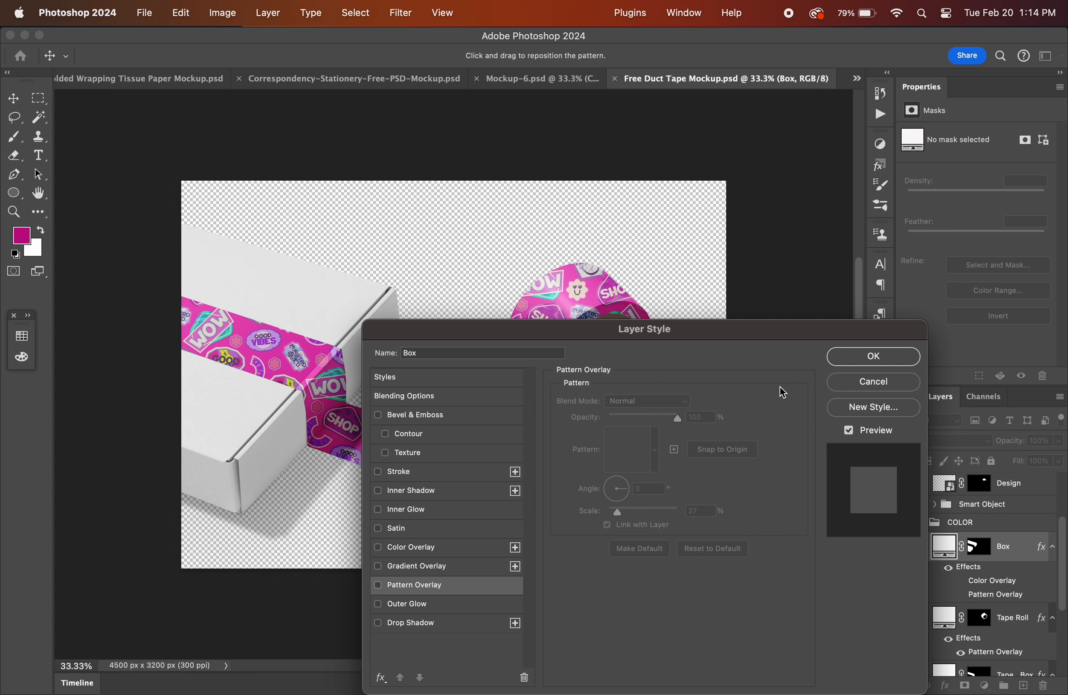
{"action": "left_click", "coordinate": [870, 356]}
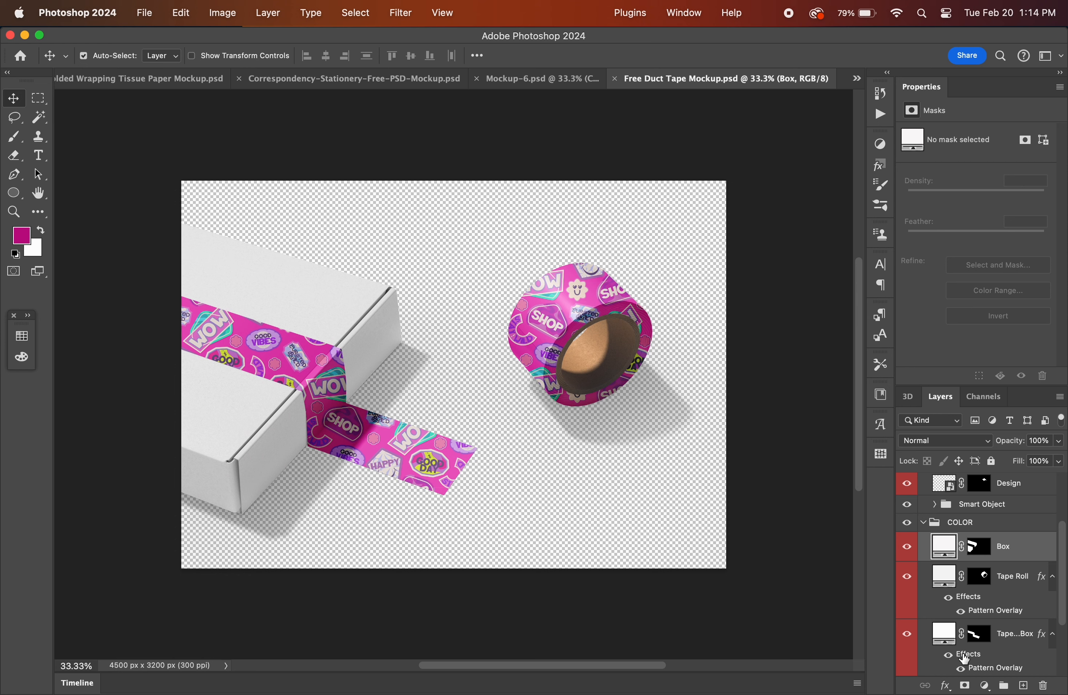
Add a Pattern Overlay with the lavender sticker pattern to the Box fill layer and save the duct tape mockup.
{"action": "left_click", "coordinate": [946, 685]}
{"action": "left_click", "coordinate": [973, 570]}
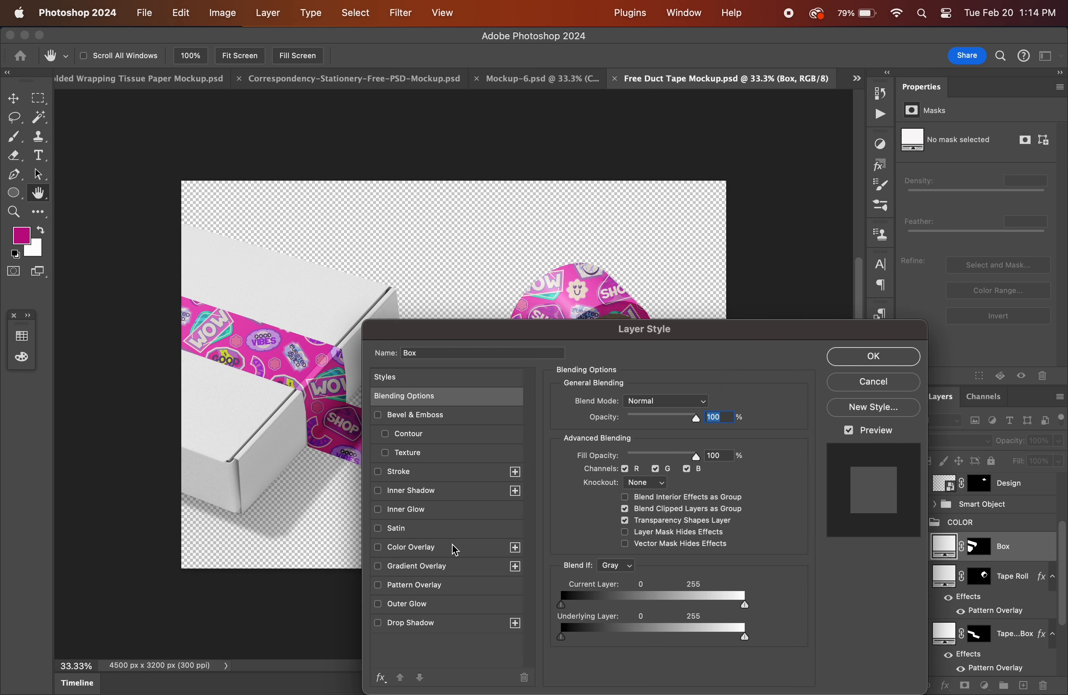
{"action": "left_click", "coordinate": [400, 586]}
{"action": "left_click", "coordinate": [656, 449]}
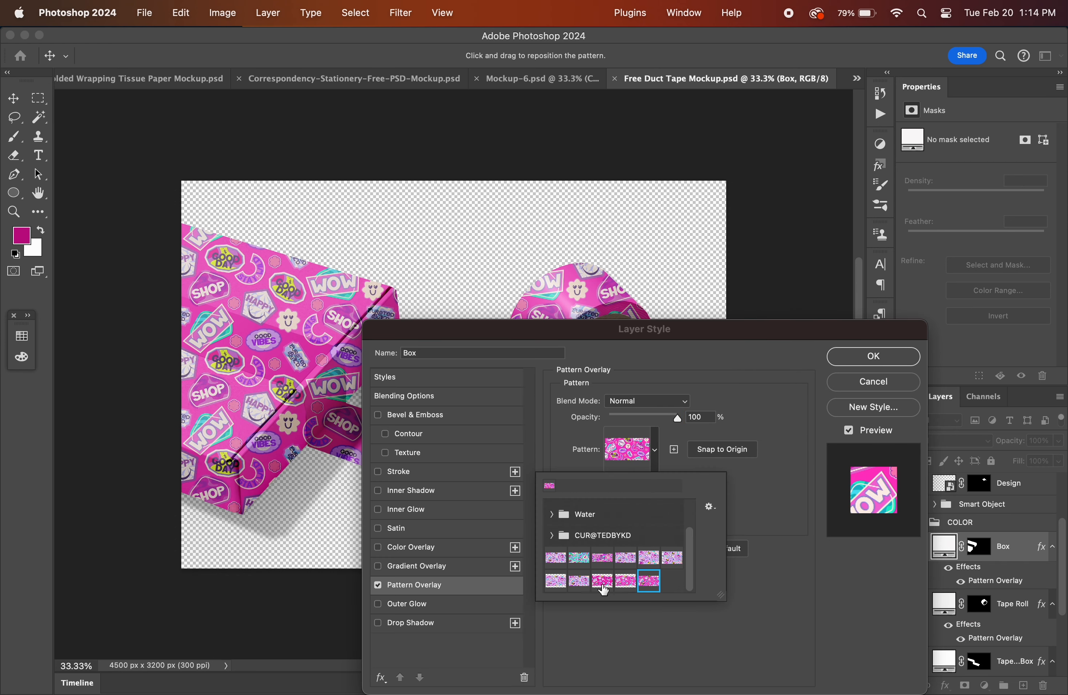
{"action": "left_click", "coordinate": [585, 585]}
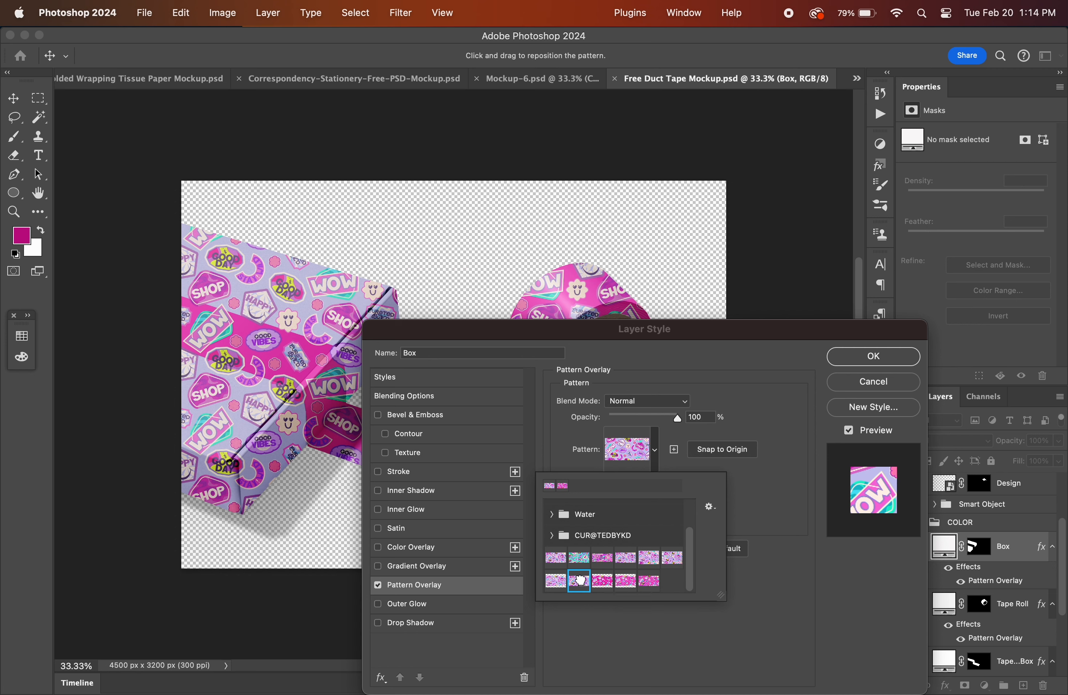
{"action": "left_click", "coordinate": [855, 363]}
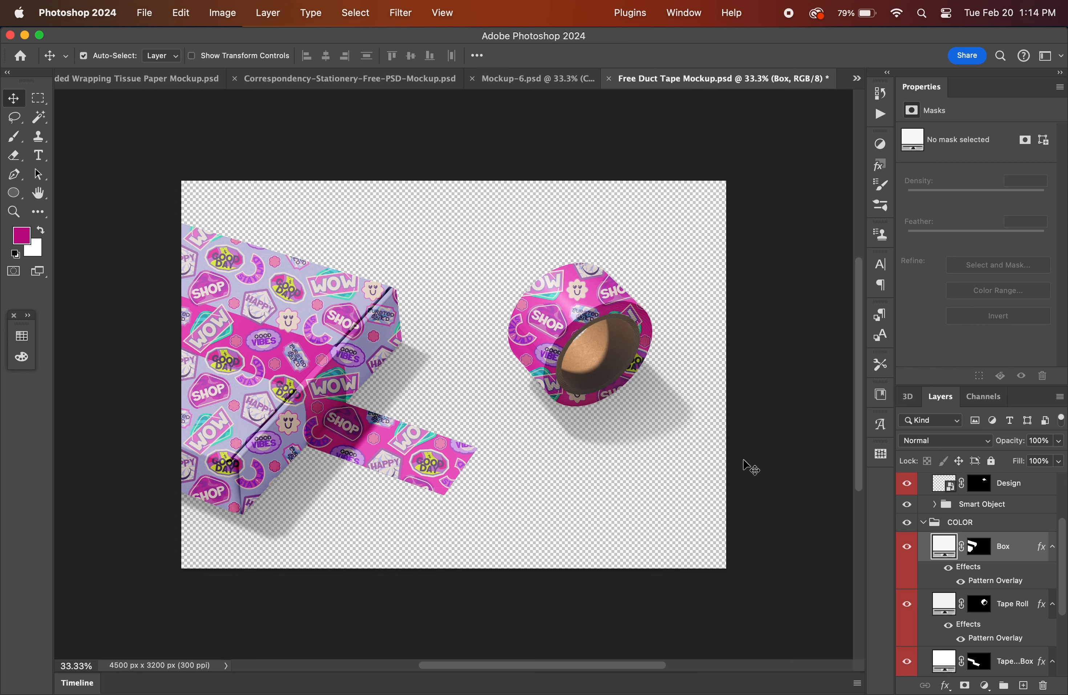
{"action": "key", "text": "super+s"}
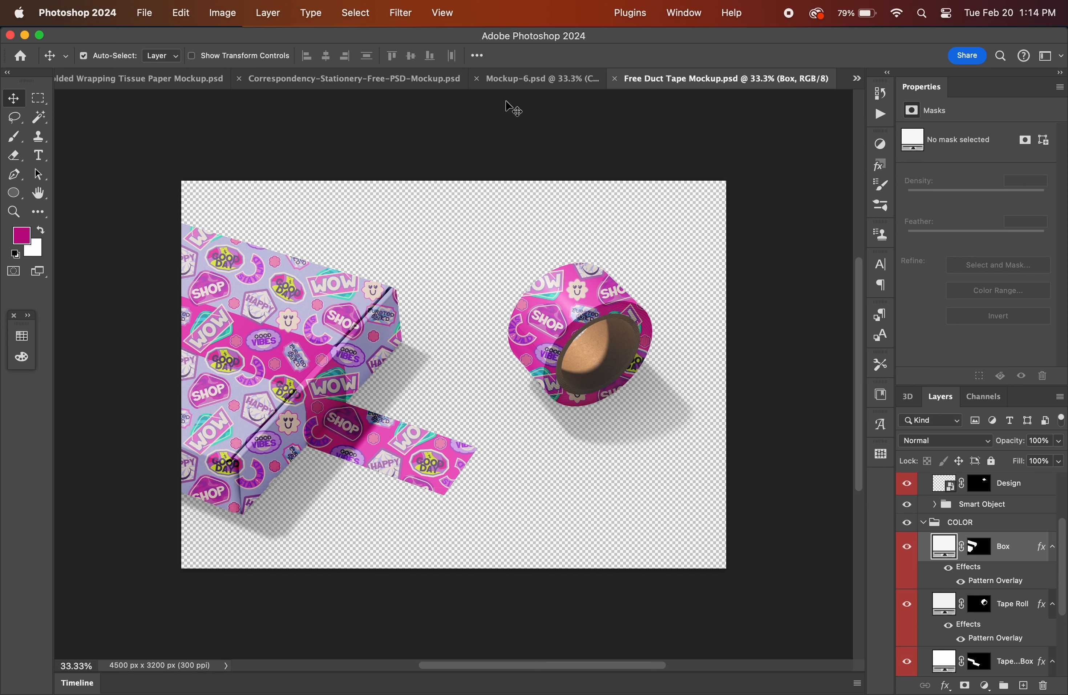
In Mockup-6.psd, examine the Edit Me layers, the Base group's visibility and the contents of the Front and Back groups.
{"action": "left_click", "coordinate": [509, 86]}
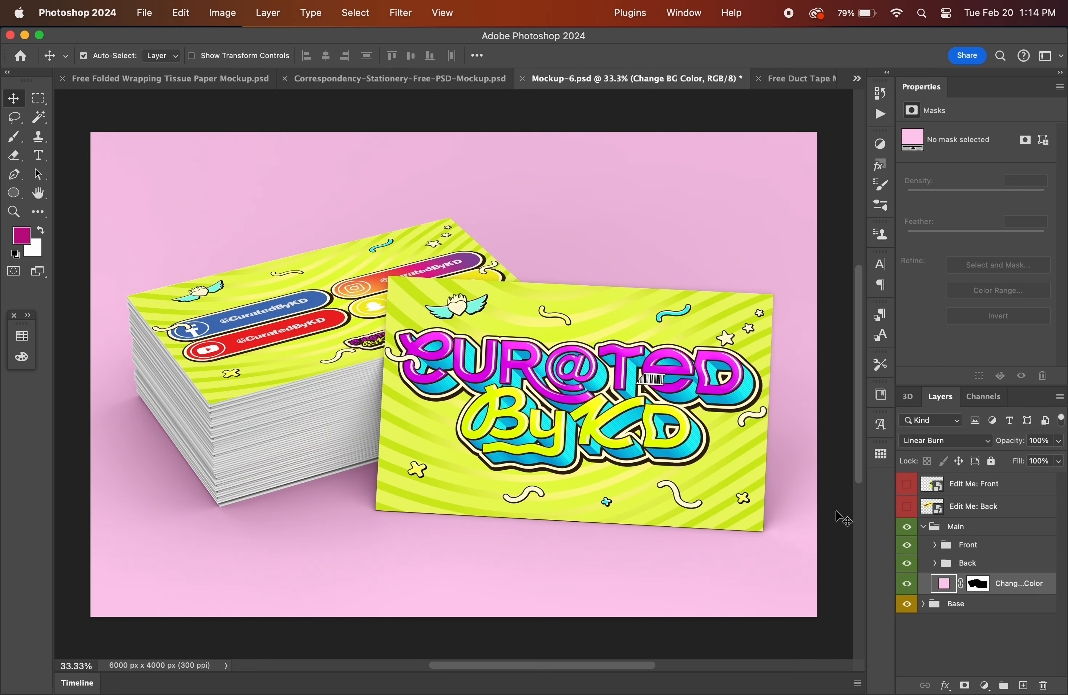
{"action": "left_click", "coordinate": [907, 508]}
{"action": "left_click", "coordinate": [906, 485]}
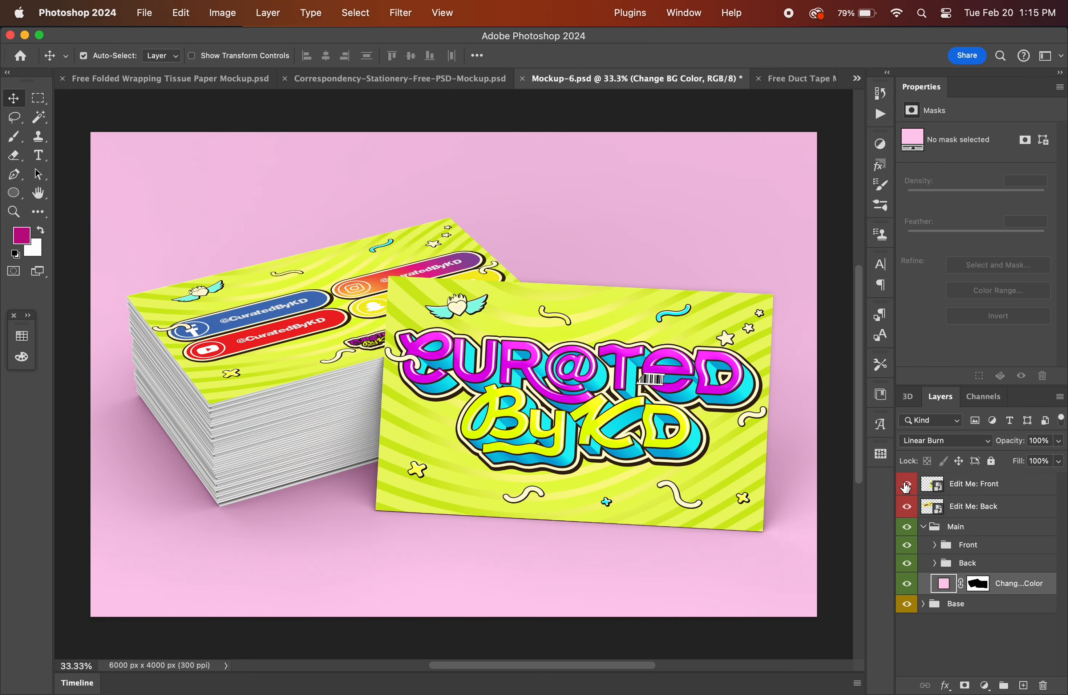
{"action": "left_click", "coordinate": [907, 606]}
{"action": "left_click", "coordinate": [908, 606]}
{"action": "left_click", "coordinate": [908, 506]}
{"action": "left_click", "coordinate": [933, 566]}
{"action": "left_click", "coordinate": [935, 546]}
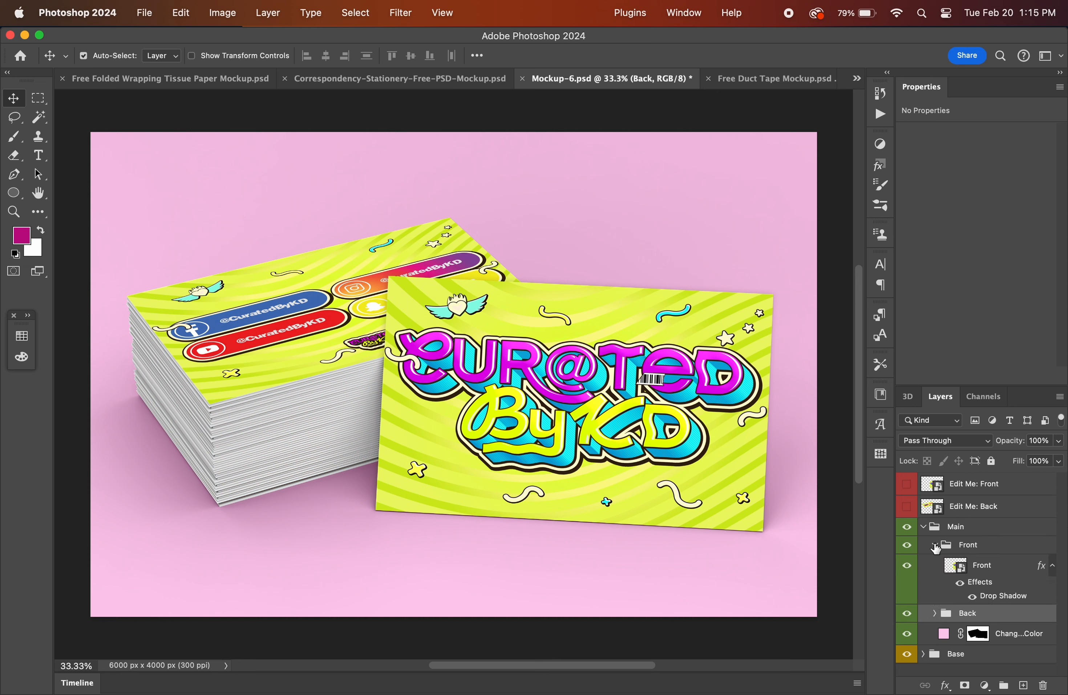
{"action": "left_click", "coordinate": [934, 546]}
{"action": "left_click", "coordinate": [935, 563]}
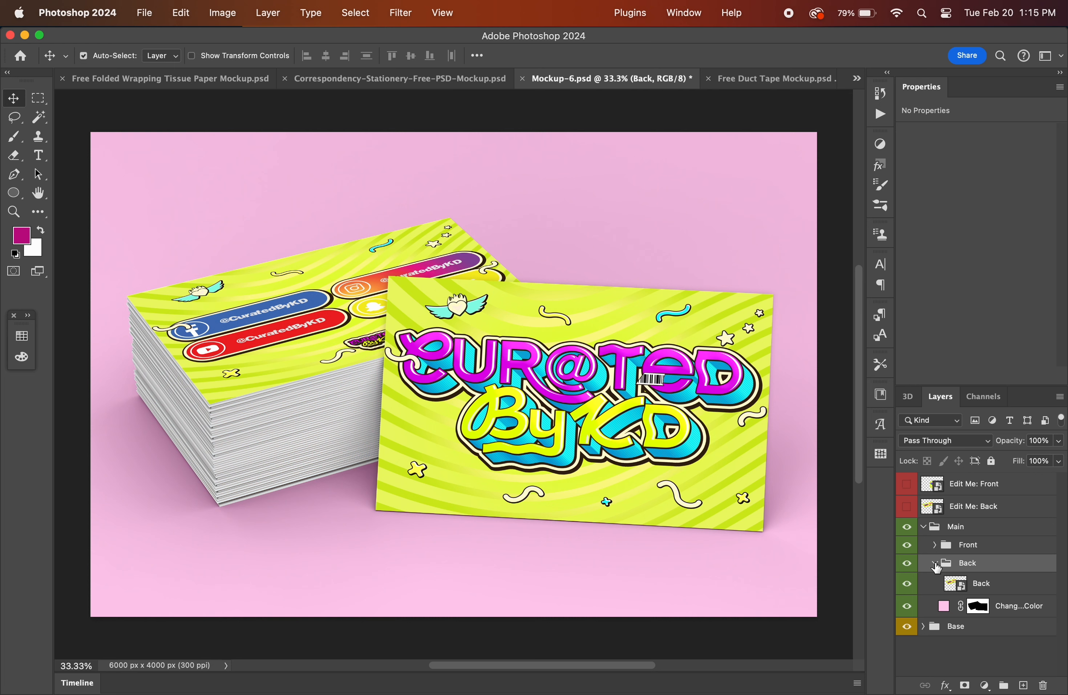
{"action": "left_click", "coordinate": [936, 563]}
Select the Base layer inside the Base group and try Magic Wand selections of its background at tolerance 5.
{"action": "left_click", "coordinate": [923, 603]}
{"action": "left_click", "coordinate": [968, 624]}
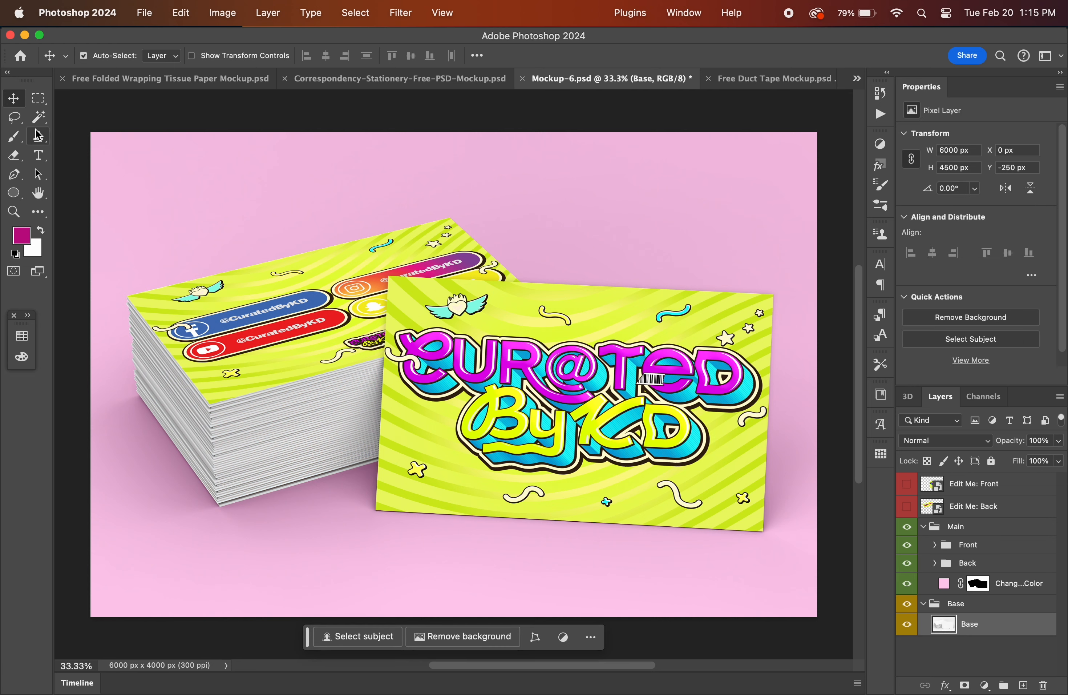
{"action": "left_click", "coordinate": [38, 117]}
{"action": "left_click", "coordinate": [160, 232]}
{"action": "left_click", "coordinate": [356, 58]}
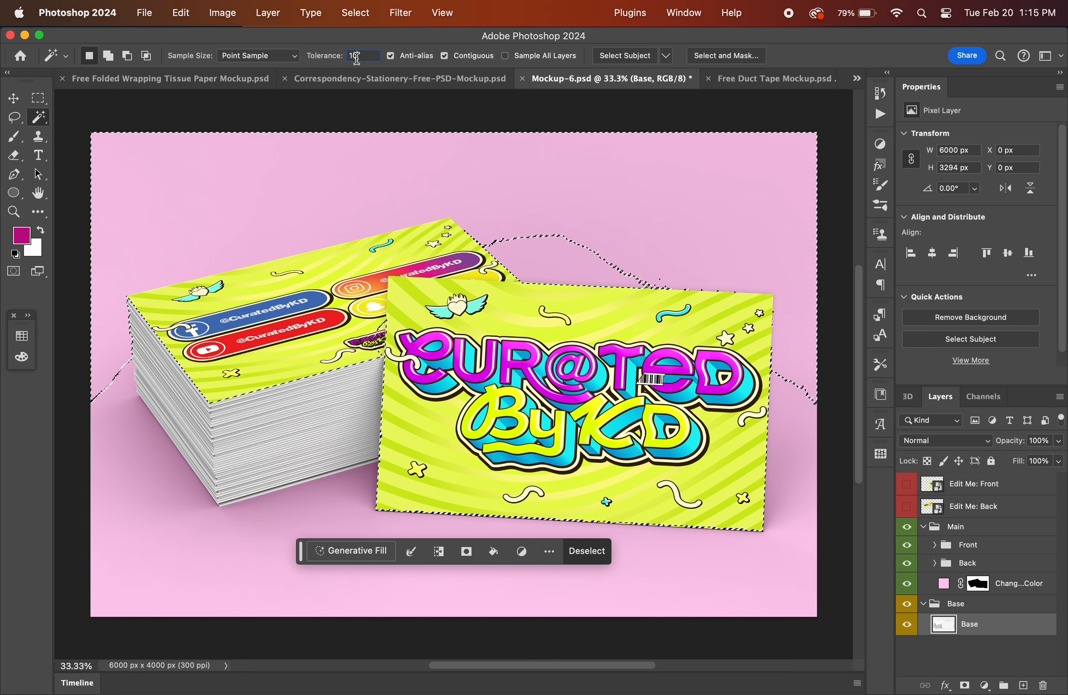
{"action": "type", "text": "5"}
{"action": "left_click", "coordinate": [186, 526]}
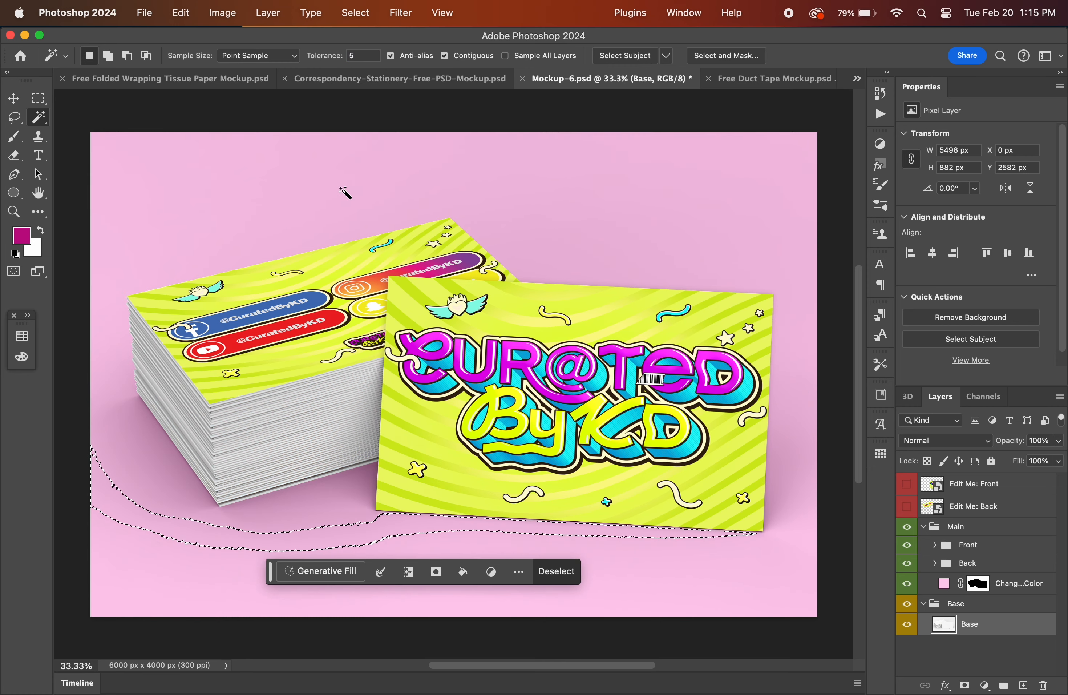
{"action": "left_click", "coordinate": [222, 234]}
Try Magic Wand selections of the Base layer's background at tolerance 1 and at tolerance 70.
{"action": "left_click", "coordinate": [363, 55]}
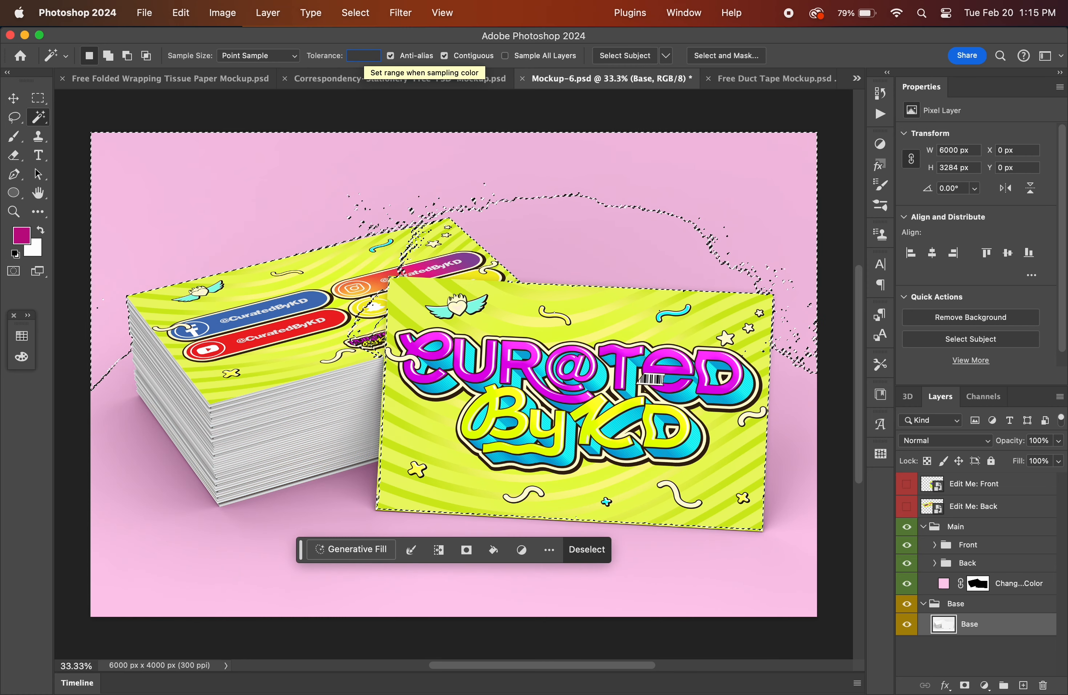
{"action": "type", "text": "1"}
{"action": "left_click", "coordinate": [168, 591]}
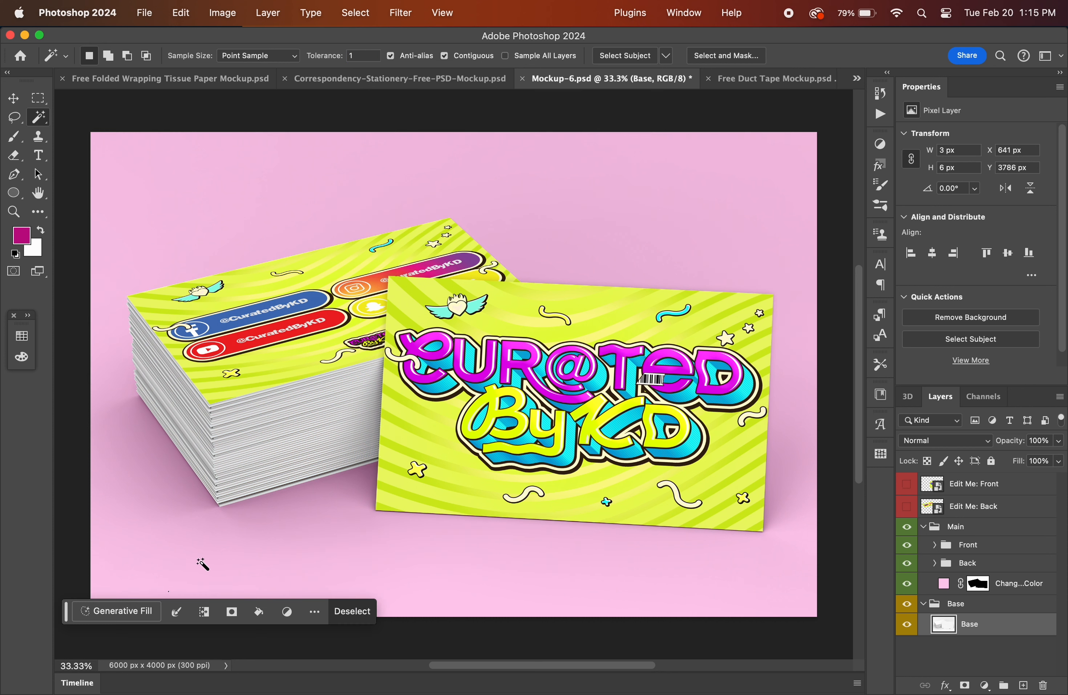
{"action": "left_click", "coordinate": [226, 219]}
{"action": "left_click", "coordinate": [356, 54]}
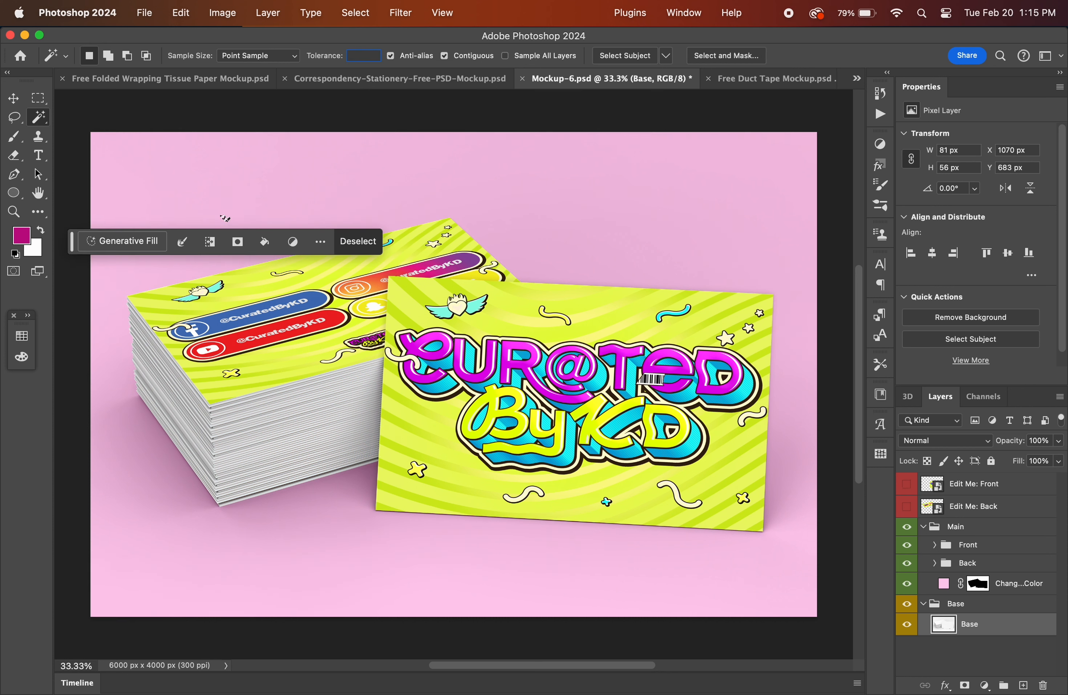
{"action": "left_click", "coordinate": [182, 563]}
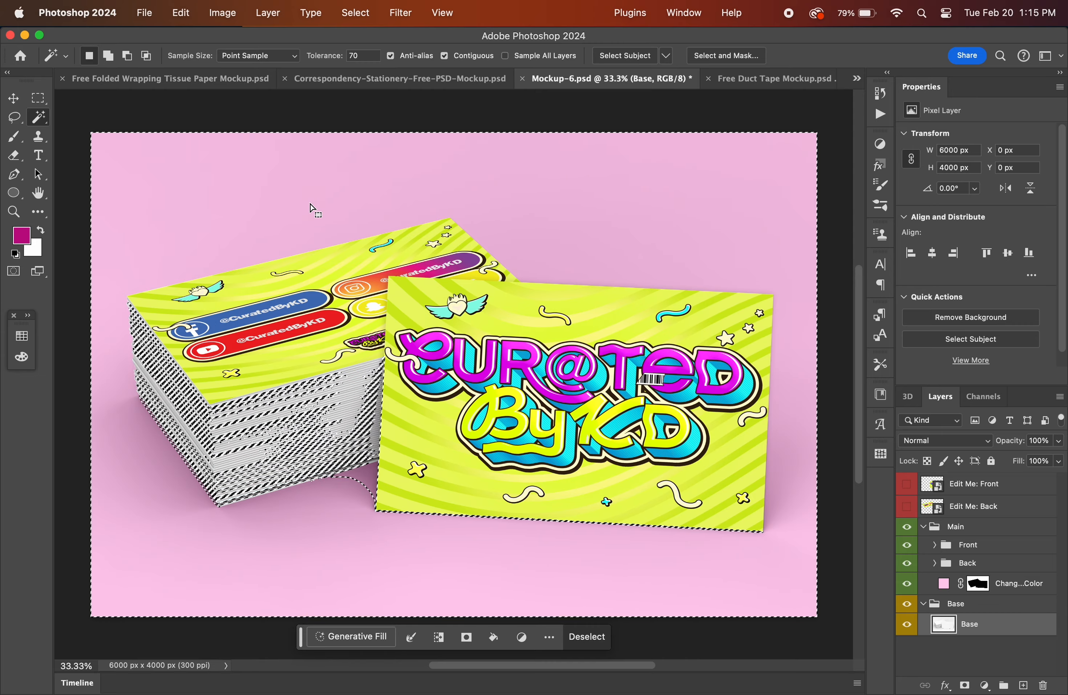
Set the Magic Wand tolerance to 20 and try selecting the shadow and background areas around the cards.
{"action": "double_click", "coordinate": [353, 58]}
{"action": "type", "text": "20"}
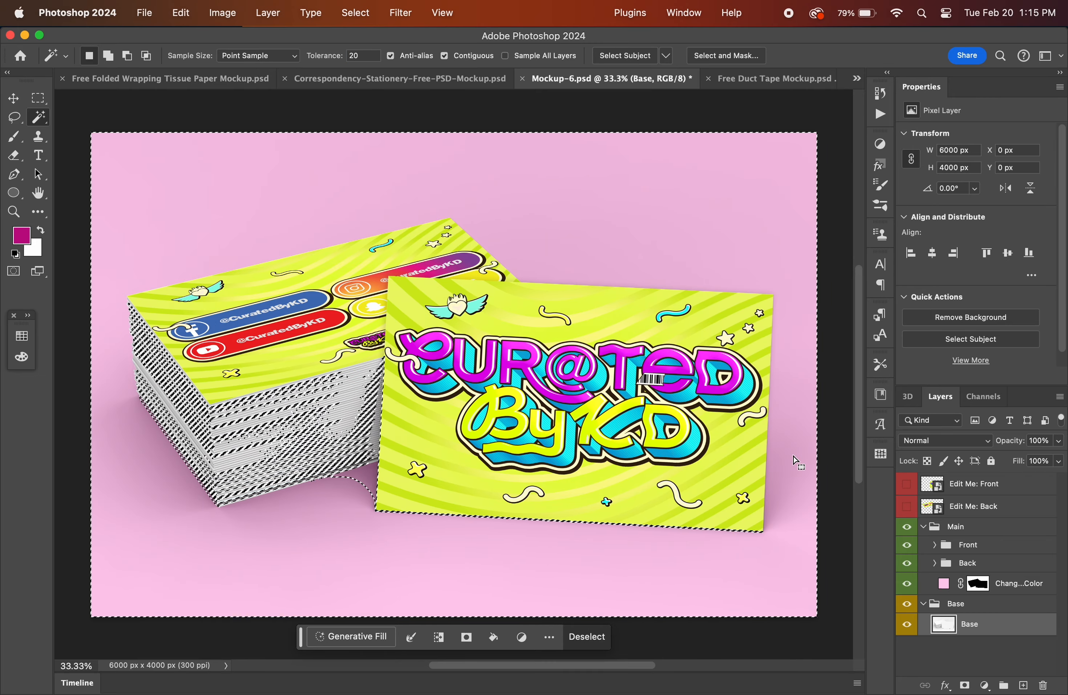
{"action": "left_click", "coordinate": [796, 460]}
{"action": "left_click", "coordinate": [789, 481]}
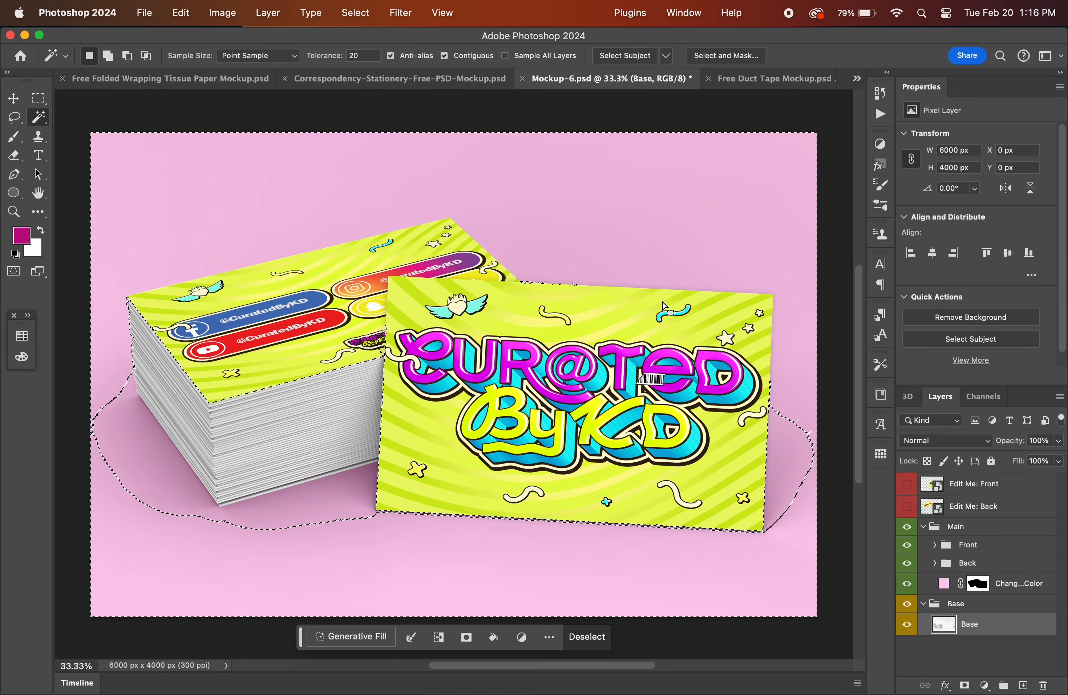
{"action": "left_click", "coordinate": [631, 221]}
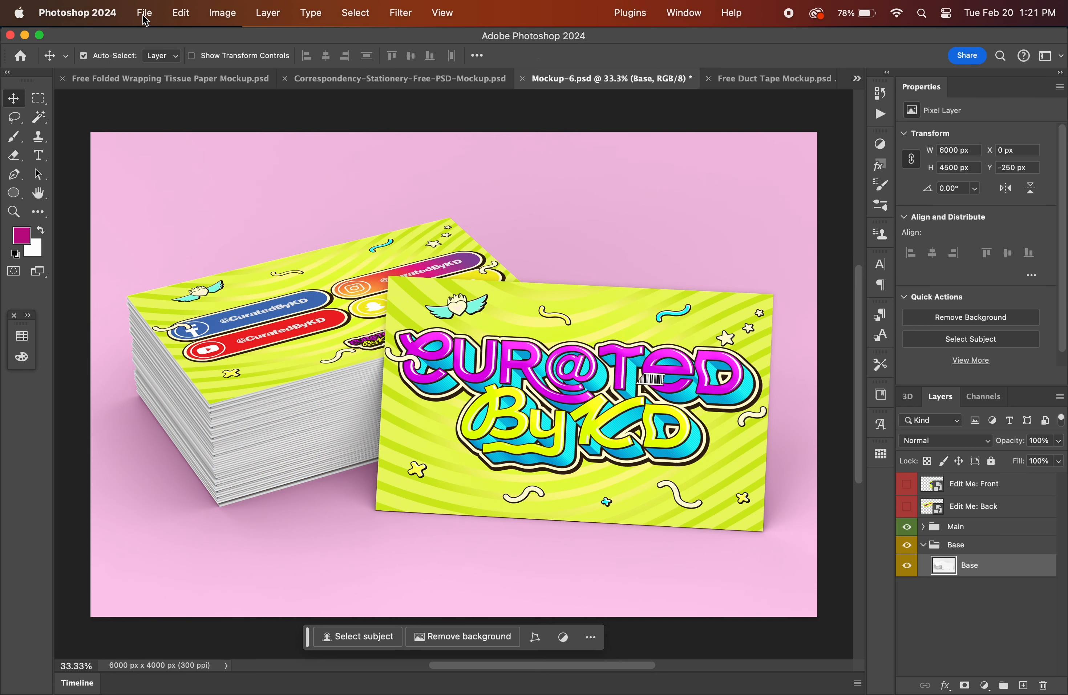
Export the Mockup-6.psd business card mockup as a PNG named BIZCARD in the **BRAND folder.
{"action": "left_click", "coordinate": [145, 12]}
{"action": "mouse_move", "coordinate": [239, 249]}
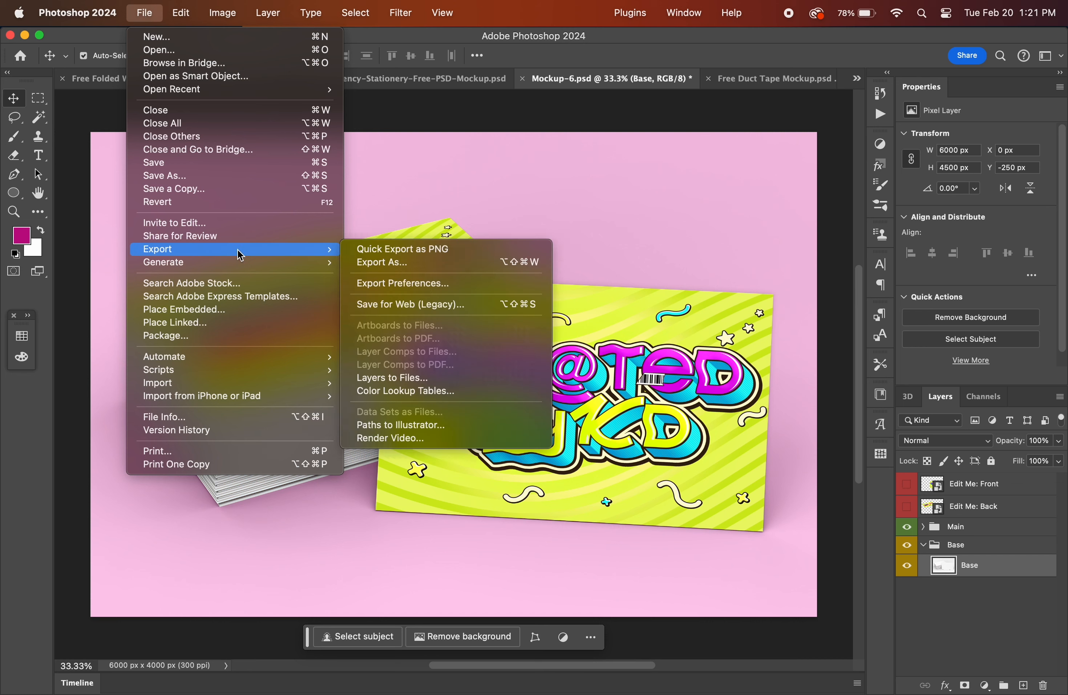
{"action": "left_click", "coordinate": [393, 263]}
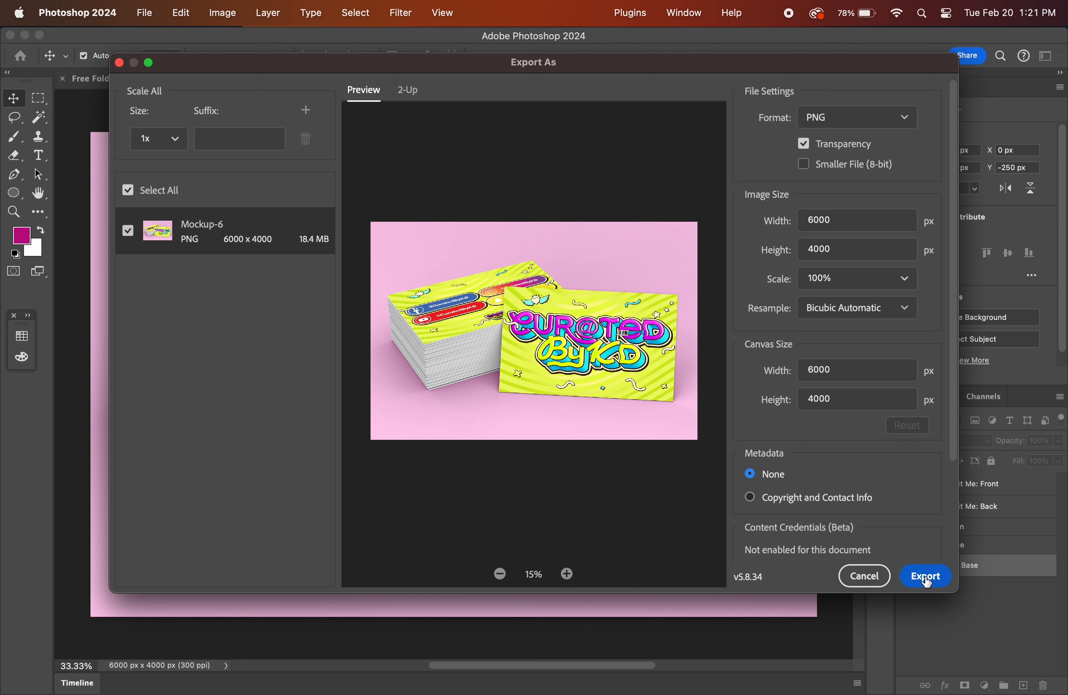
{"action": "left_click", "coordinate": [928, 579]}
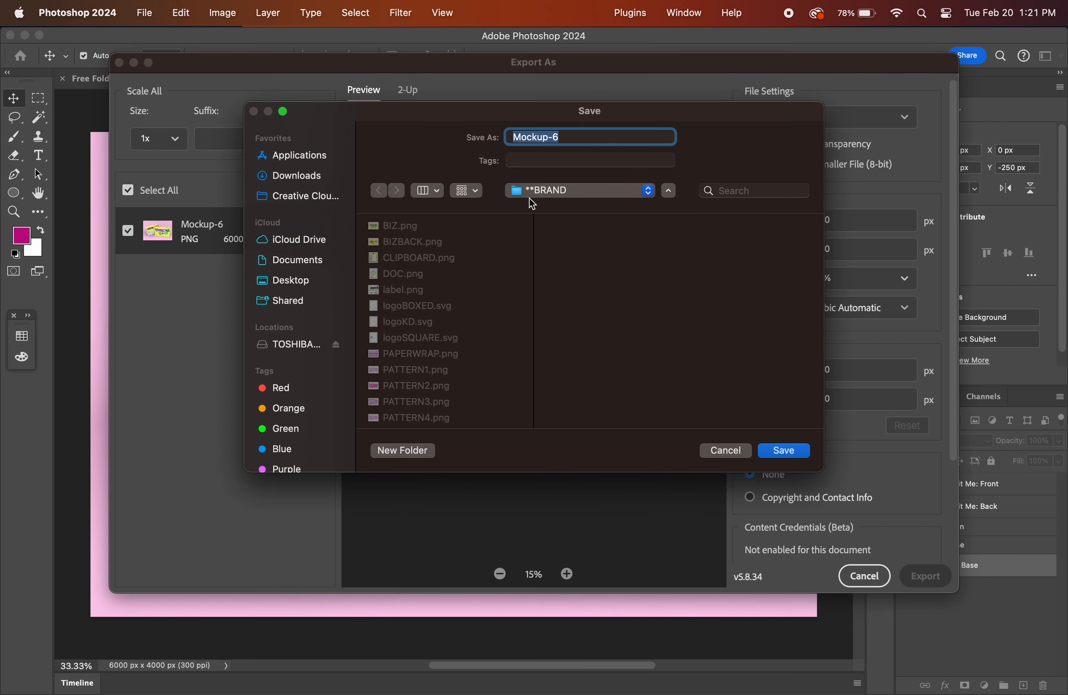
{"action": "type", "text": "BIZCARD"}
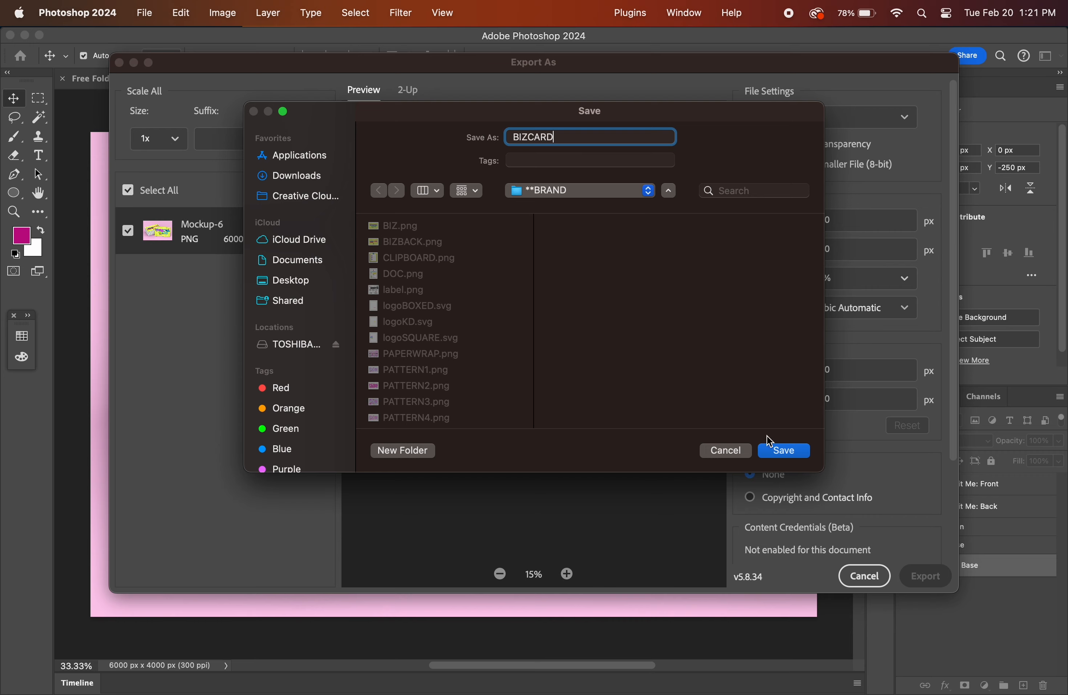
{"action": "left_click", "coordinate": [785, 453]}
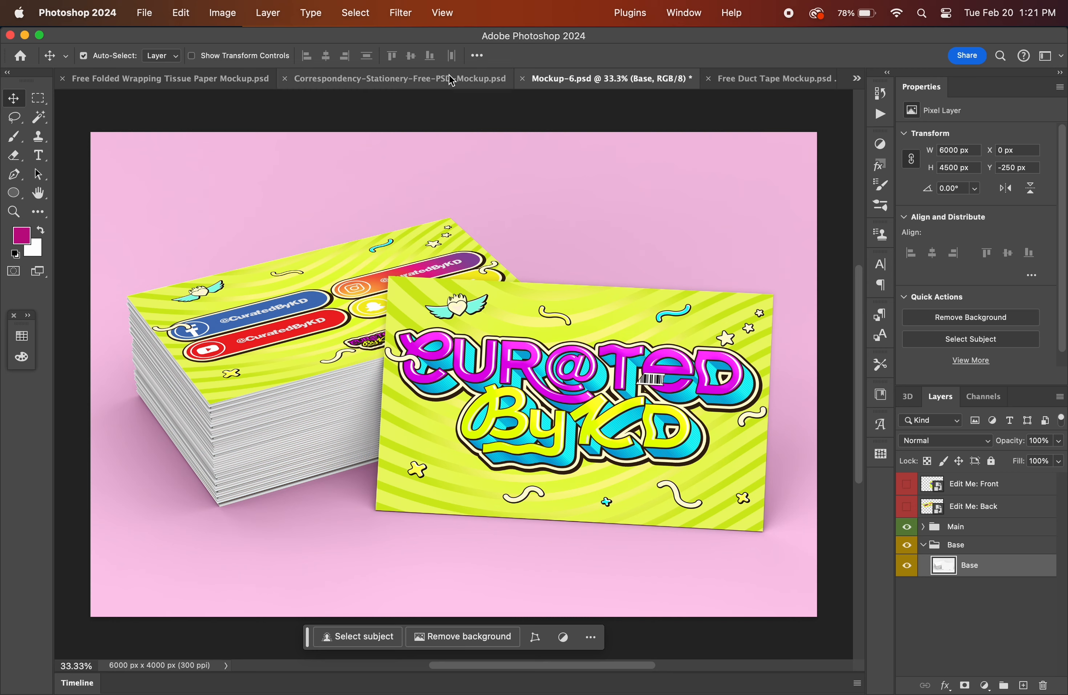
Export the correspondence stationery mockup as a PNG named STATIONARY in the **BRAND folder.
{"action": "left_click", "coordinate": [453, 84]}
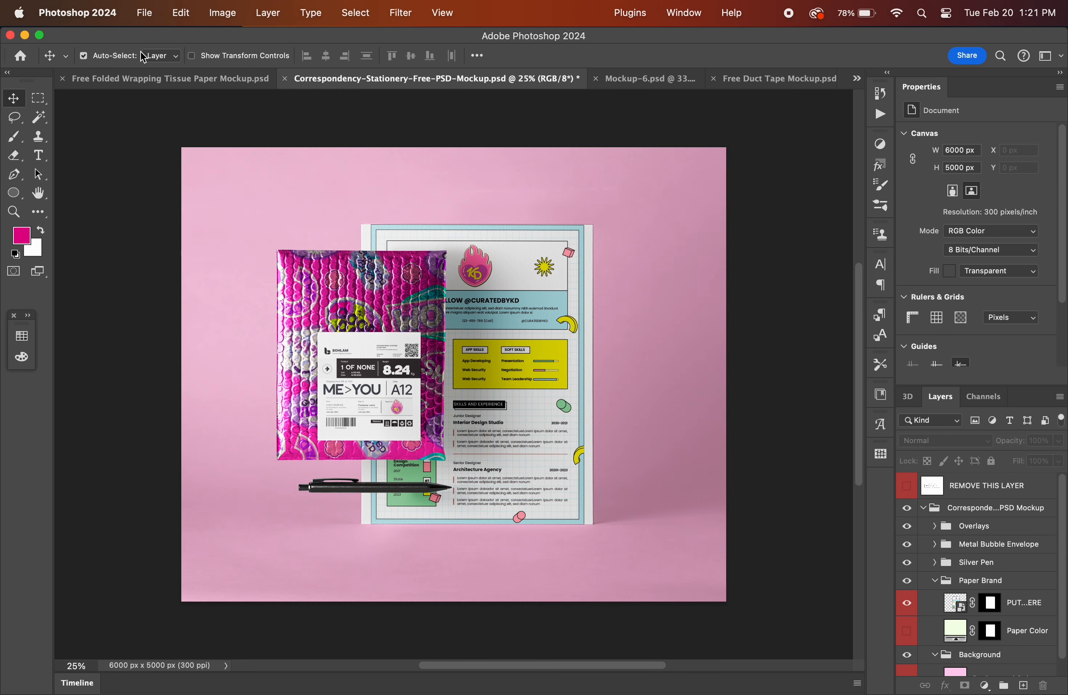
{"action": "left_click", "coordinate": [144, 13]}
{"action": "mouse_move", "coordinate": [163, 245]}
{"action": "left_click", "coordinate": [453, 259]}
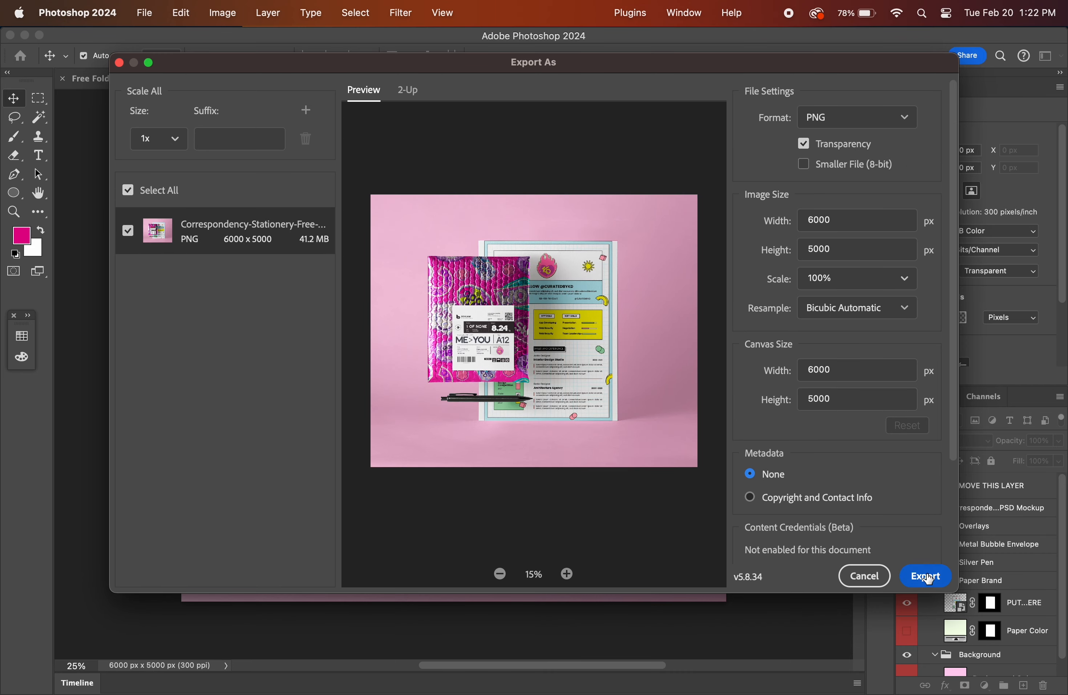
{"action": "left_click", "coordinate": [925, 576]}
{"action": "type", "text": "STATIONARY"}
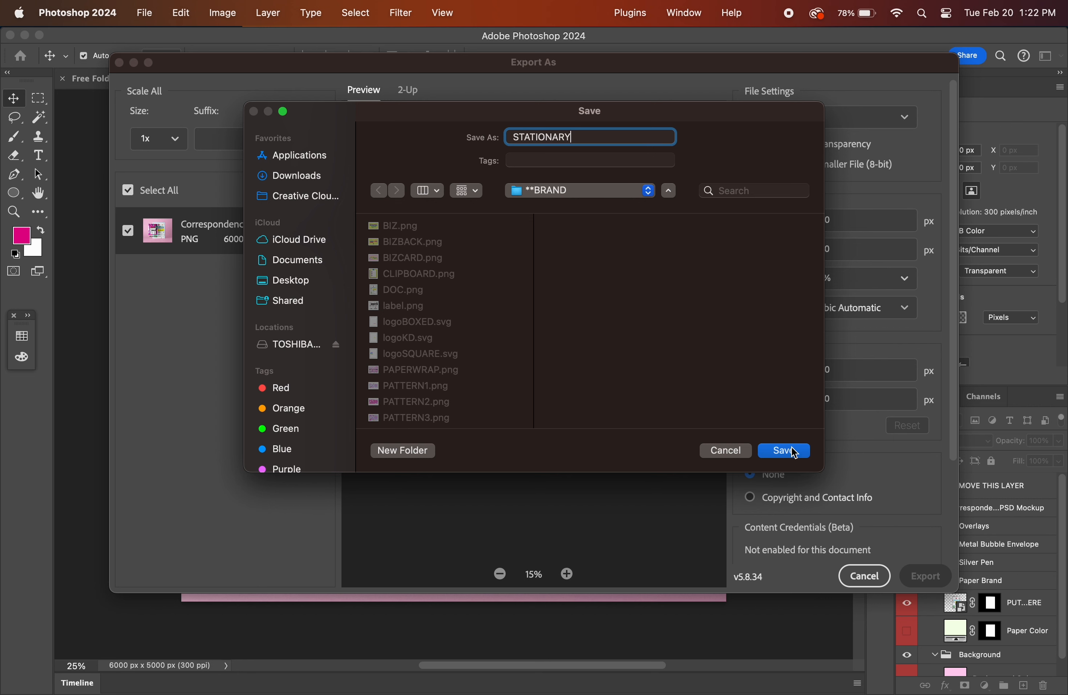
{"action": "left_click", "coordinate": [796, 451]}
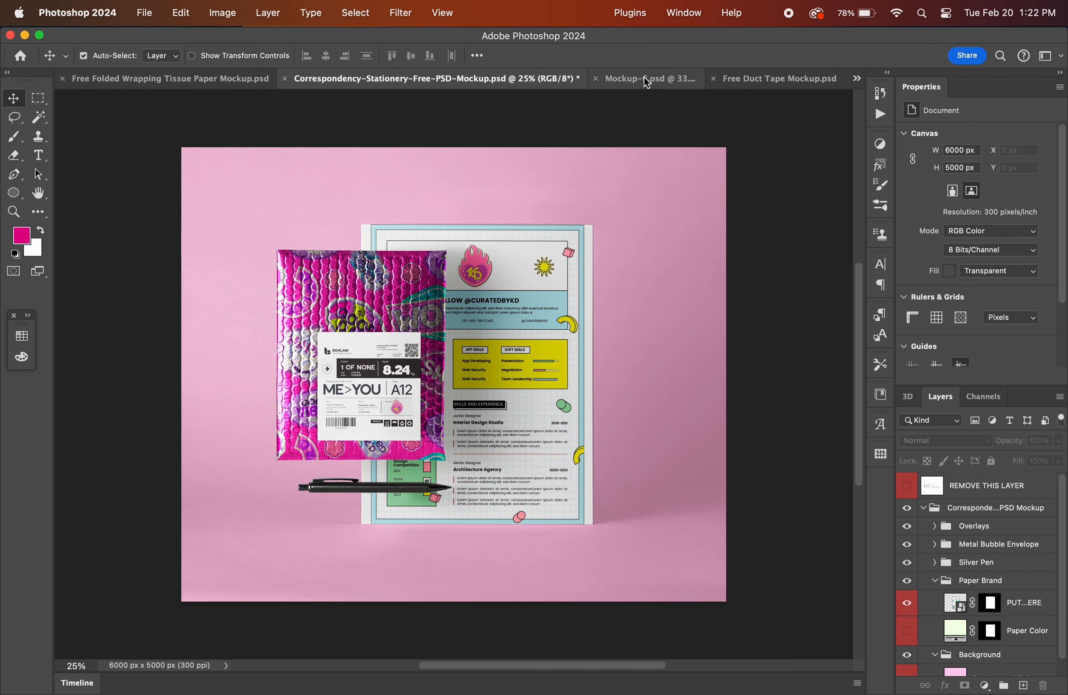
Export the Free Duct Tape Mockup document as a PNG named TAPE in the **BRAND folder.
{"action": "left_click", "coordinate": [645, 80]}
{"action": "left_click", "coordinate": [758, 79]}
{"action": "left_click", "coordinate": [145, 13]}
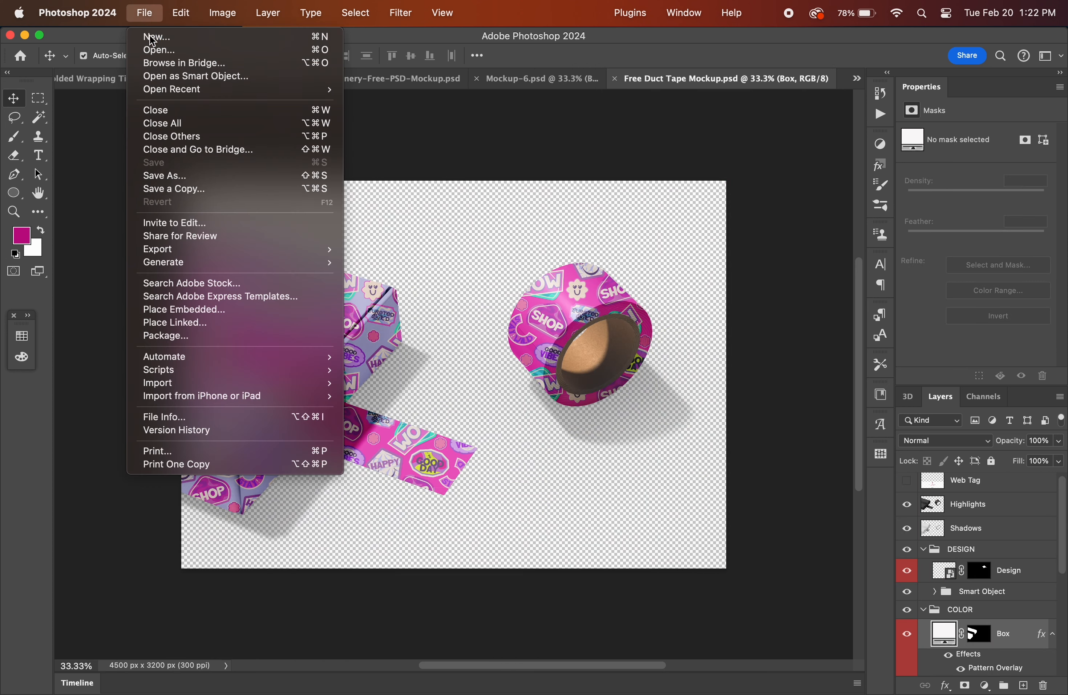
{"action": "mouse_move", "coordinate": [327, 253]}
{"action": "left_click", "coordinate": [383, 262]}
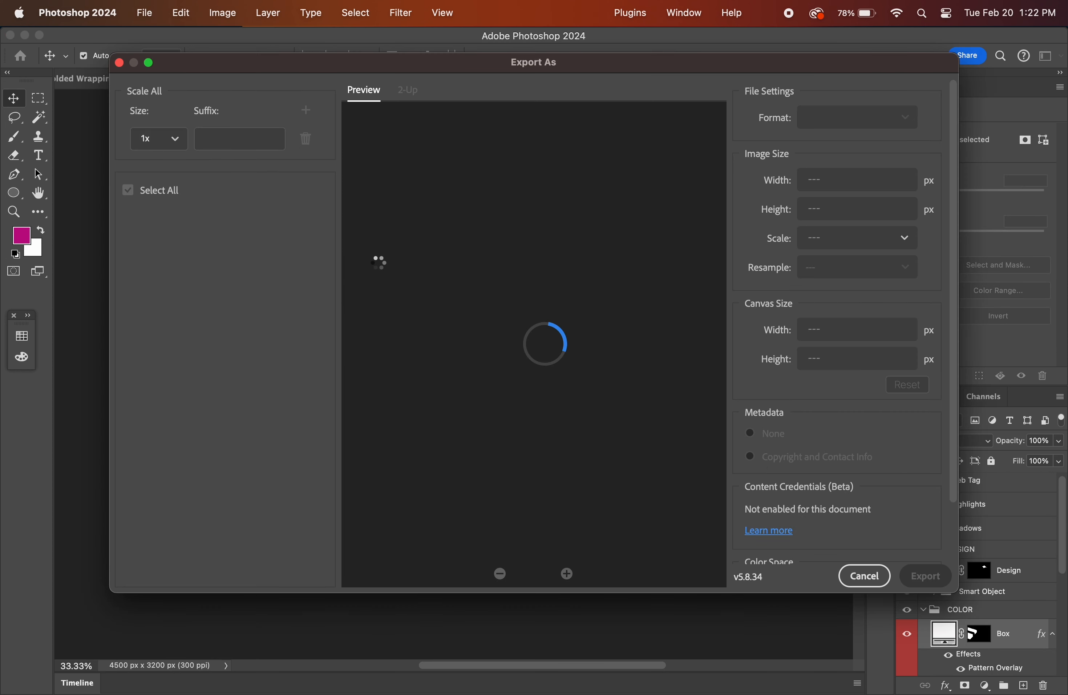
{"action": "left_click", "coordinate": [921, 575]}
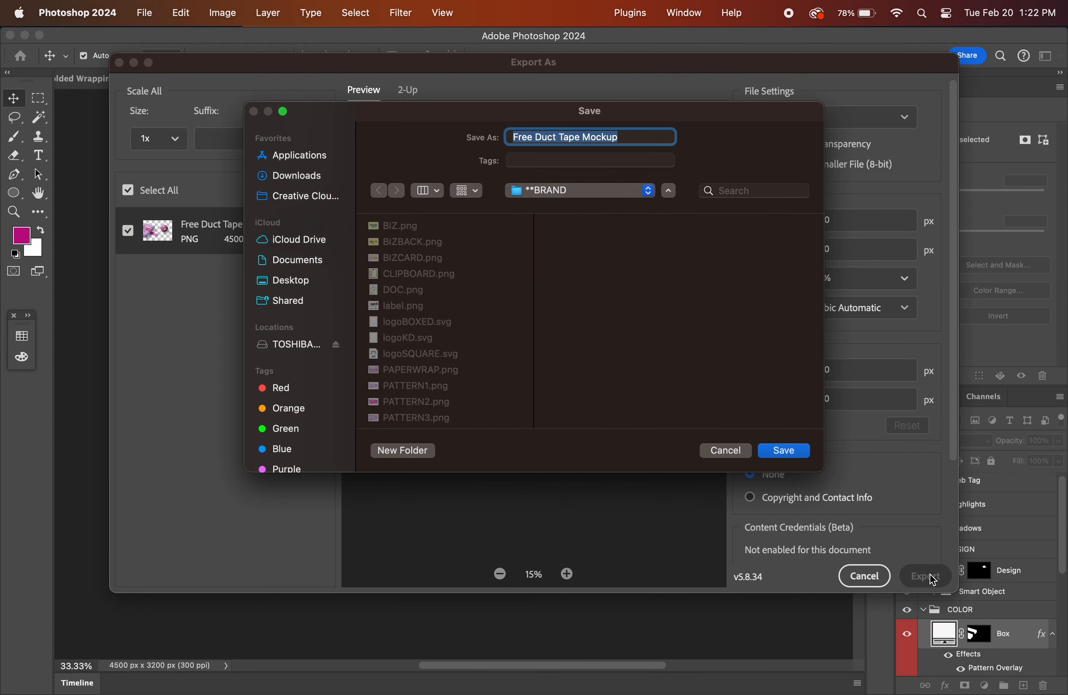
{"action": "type", "text": "TAPE"}
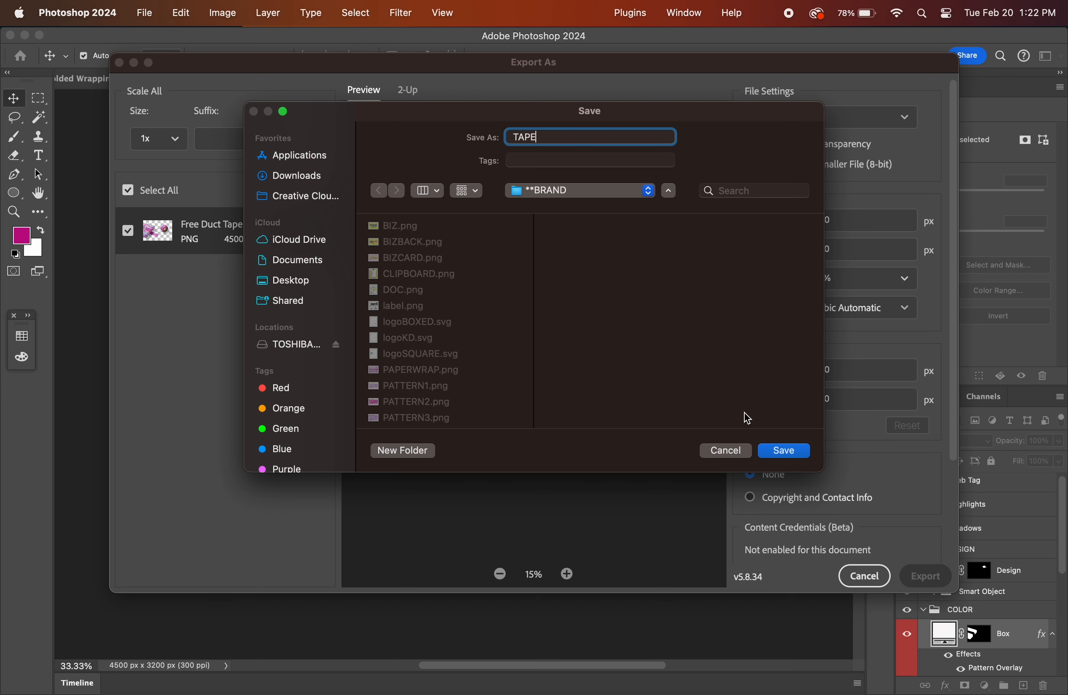
{"action": "left_click", "coordinate": [788, 451]}
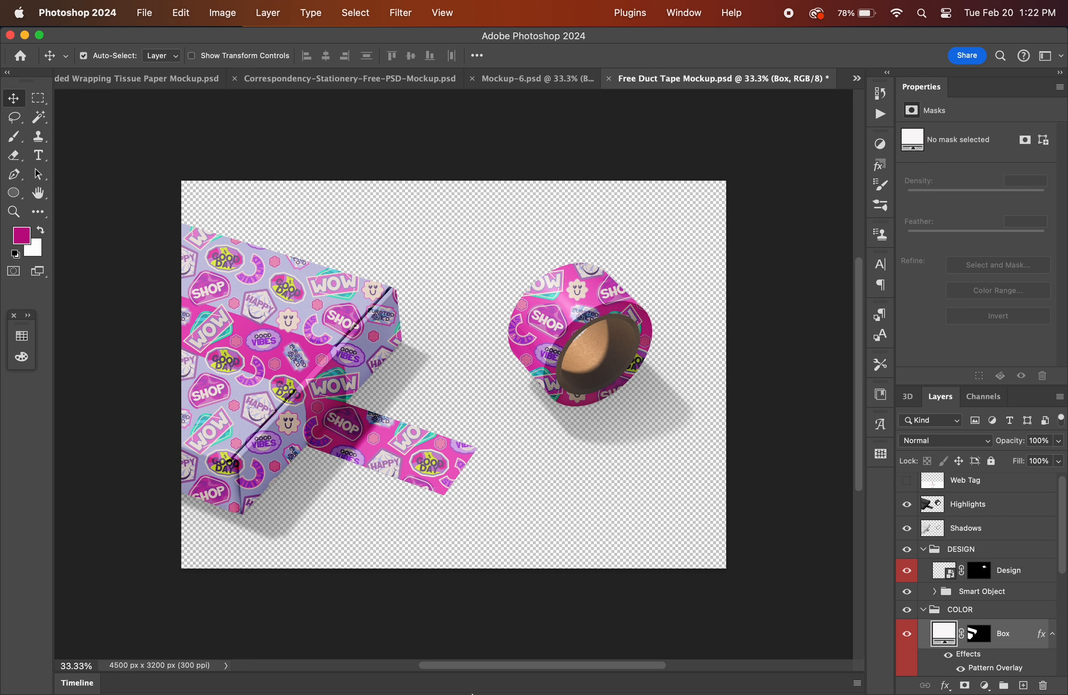
Switch to Illustrator's Horizintal Board.ai and, in Finder, open the **BRAND folder inside CUR@TEDBYKD on TOSHIBA EXT.
{"action": "left_click", "coordinate": [556, 652]}
{"action": "left_click", "coordinate": [544, 271]}
{"action": "left_click", "coordinate": [556, 656]}
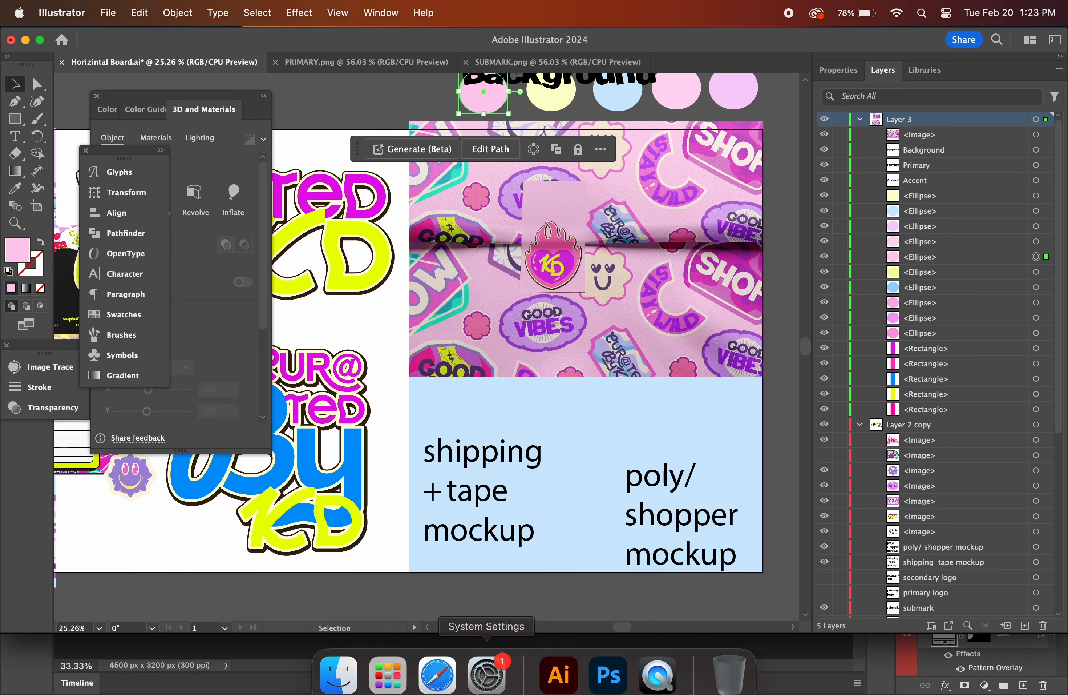
{"action": "left_click", "coordinate": [340, 674]}
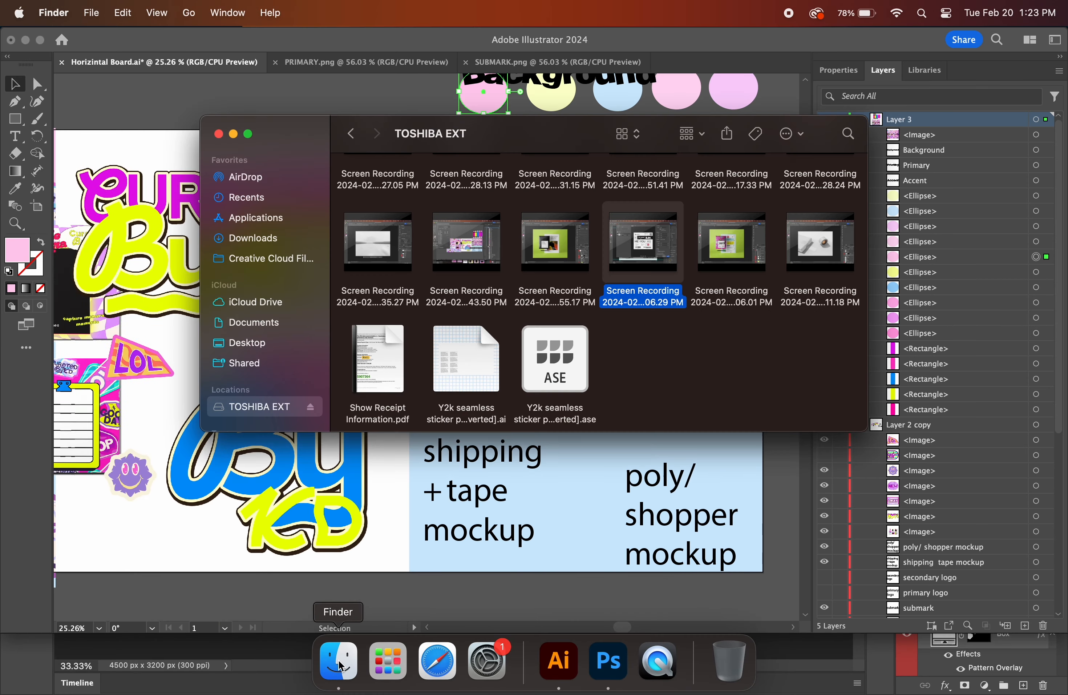
{"action": "left_click", "coordinate": [269, 402]}
{"action": "double_click", "coordinate": [821, 221]}
{"action": "left_click", "coordinate": [637, 211]}
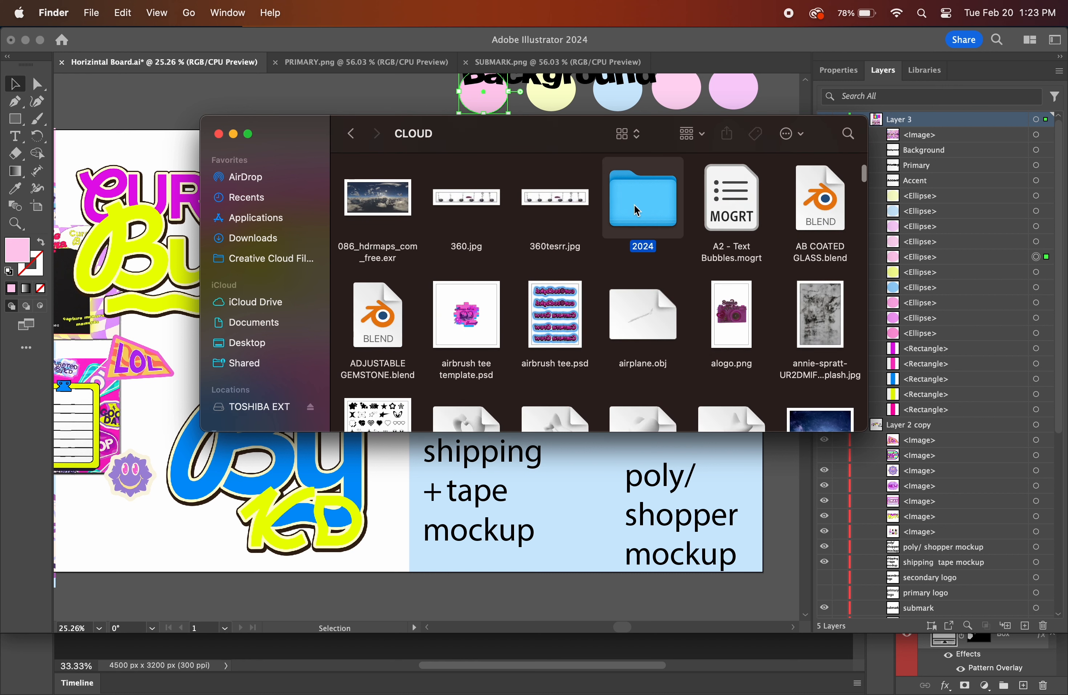
{"action": "double_click", "coordinate": [637, 211]}
{"action": "double_click", "coordinate": [639, 209]}
{"action": "double_click", "coordinate": [589, 253]}
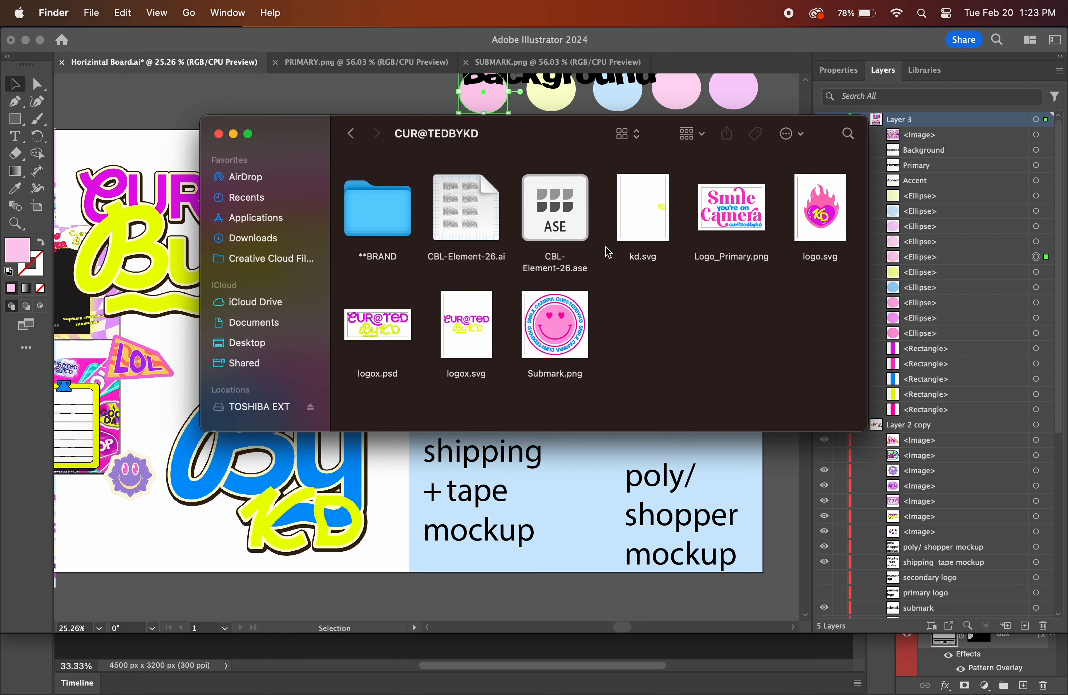
{"action": "double_click", "coordinate": [378, 215]}
{"action": "scroll", "coordinate": [562, 293], "scroll_direction": "up", "scroll_amount": 2}
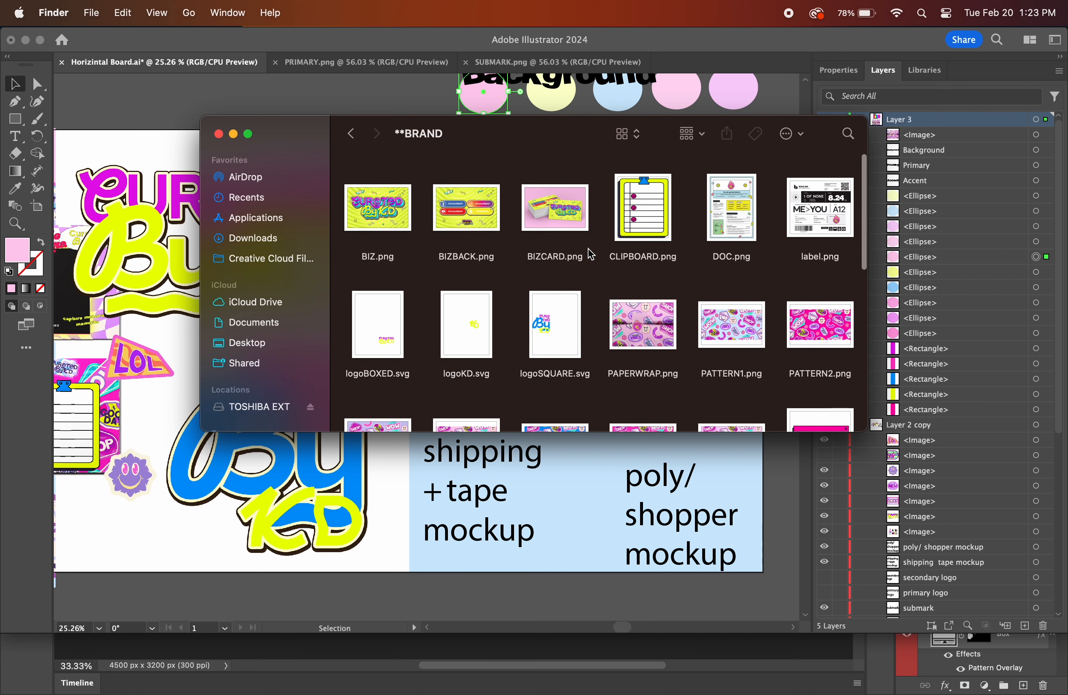
Place BIZCARD.png, STATIONARY.png and TAPE.png from the **BRAND folder into the Horizintal Board document.
{"action": "left_click_drag", "start_coordinate": [563, 146], "coordinate": [570, 295]}
{"action": "left_click", "coordinate": [569, 374]}
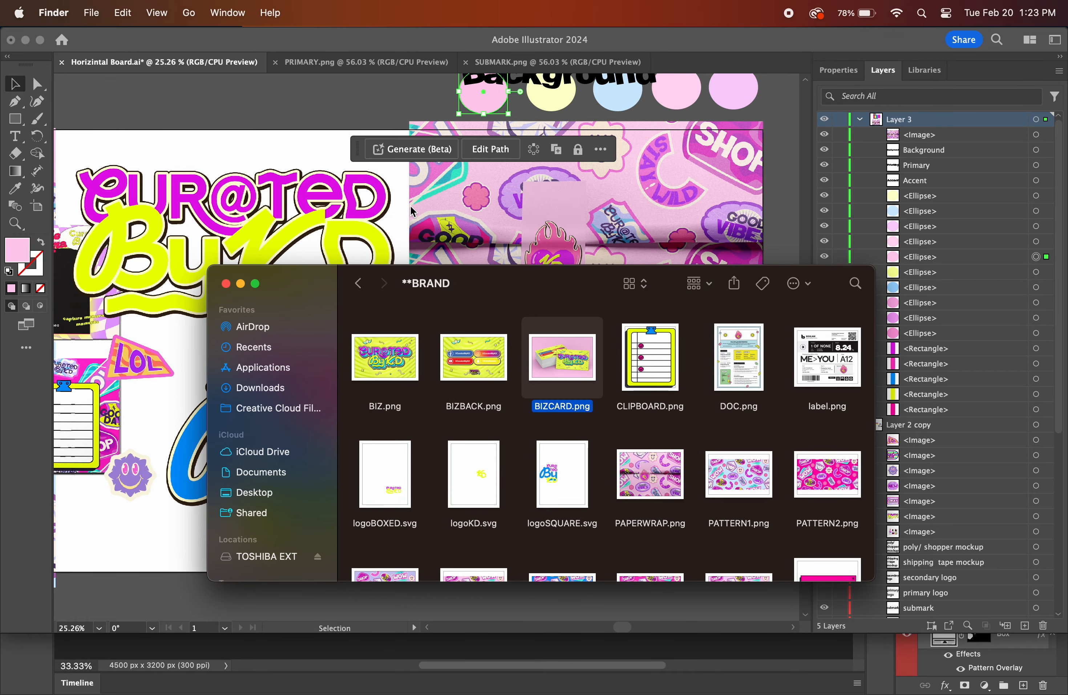
{"action": "scroll", "coordinate": [617, 475], "scroll_direction": "down", "scroll_amount": 10}
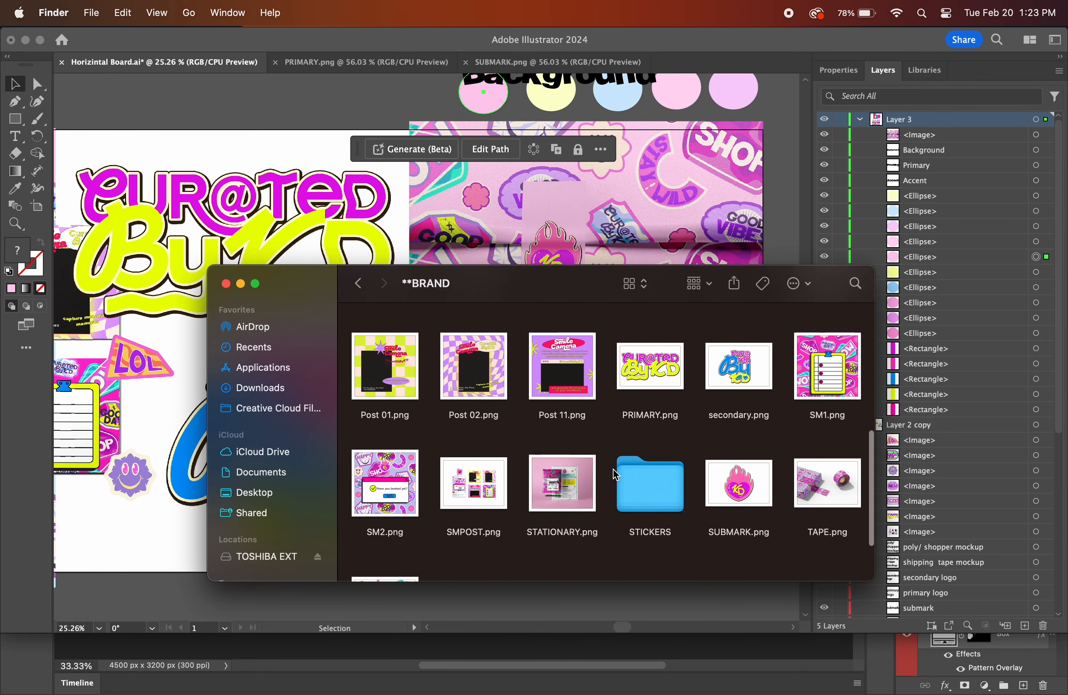
{"action": "scroll", "coordinate": [616, 475], "scroll_direction": "down", "scroll_amount": 3}
{"action": "left_click_drag", "start_coordinate": [563, 404], "coordinate": [437, 223]}
{"action": "left_click_drag", "start_coordinate": [833, 405], "coordinate": [461, 224]}
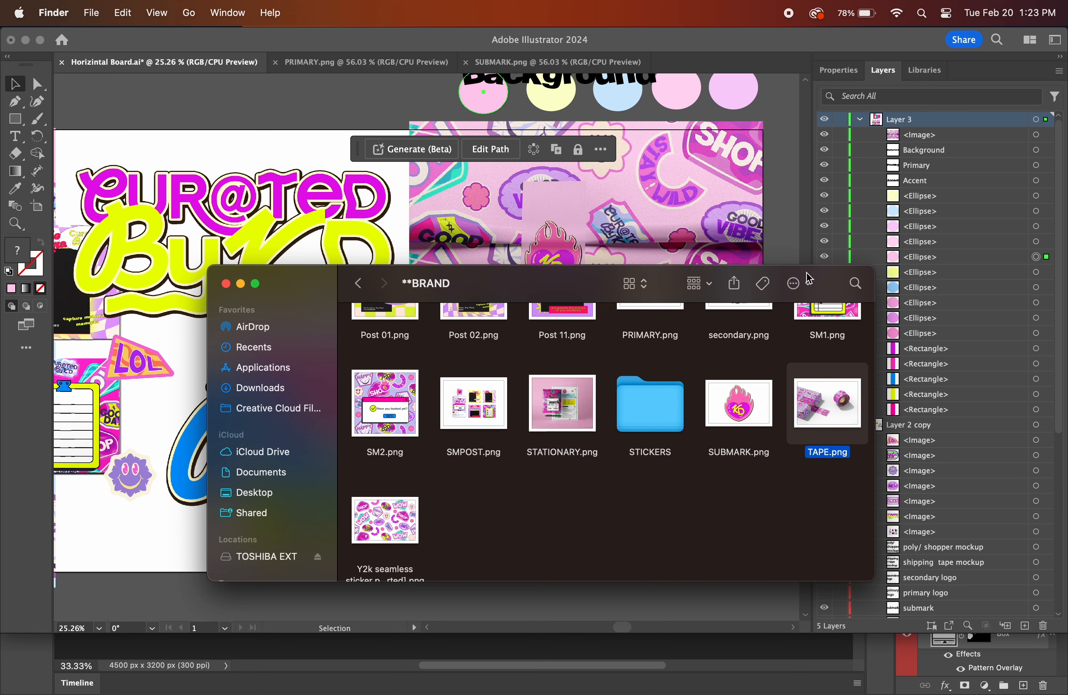
{"action": "left_click", "coordinate": [784, 187]}
Move the tape mockup onto the light blue placeholder area and the stationery mockup over the sticker-patterned wrapping paper image.
{"action": "scroll", "coordinate": [783, 187], "scroll_direction": "up", "scroll_amount": 2}
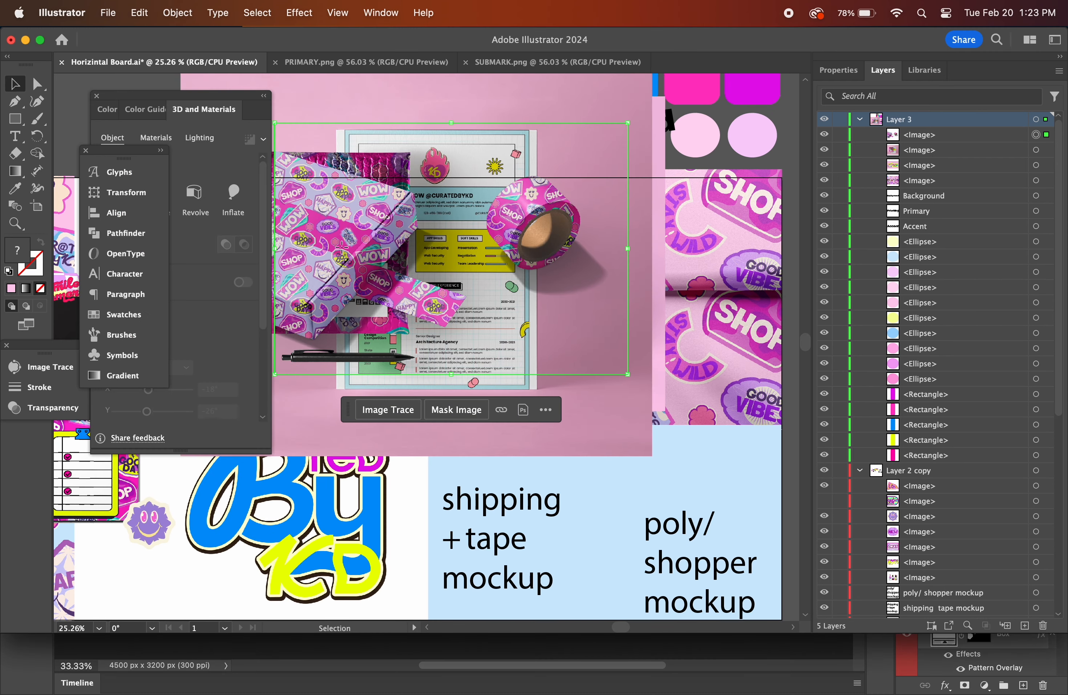
{"action": "mouse_move", "coordinate": [342, 247]}
{"action": "left_mouse_down"}
{"action": "mouse_move", "coordinate": [462, 549]}
{"action": "mouse_move", "coordinate": [487, 553]}
{"action": "left_mouse_up"}
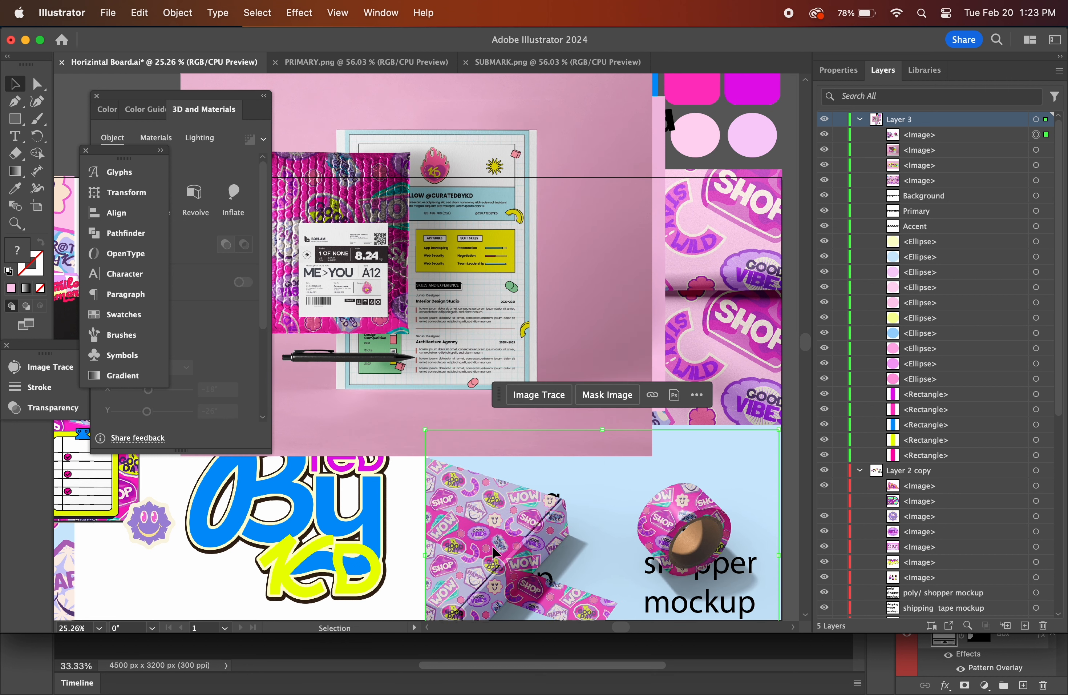
{"action": "left_click_drag", "start_coordinate": [439, 327], "coordinate": [581, 402]}
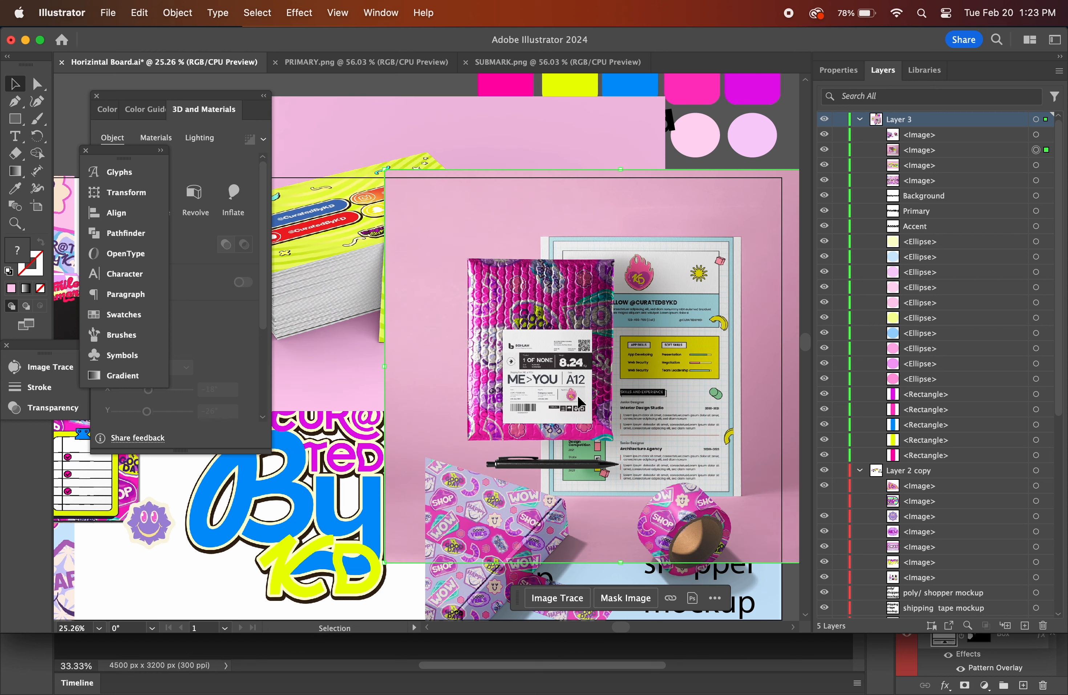
Scale down the stationery mockup and place it over the light blue placeholder area together with the tape mockup.
{"action": "scroll", "coordinate": [578, 398], "scroll_direction": "right", "scroll_amount": 4}
{"action": "scroll", "coordinate": [578, 398], "scroll_direction": "down", "scroll_amount": 2}
{"action": "mouse_move", "coordinate": [532, 362]}
{"action": "left_mouse_down"}
{"action": "mouse_move", "coordinate": [548, 409]}
{"action": "mouse_move", "coordinate": [556, 519]}
{"action": "left_mouse_up"}
{"action": "left_click_drag", "start_coordinate": [319, 285], "coordinate": [490, 428]}
{"action": "mouse_move", "coordinate": [755, 529]}
{"action": "left_mouse_down"}
{"action": "mouse_move", "coordinate": [661, 425]}
{"action": "mouse_move", "coordinate": [631, 440]}
{"action": "left_mouse_up"}
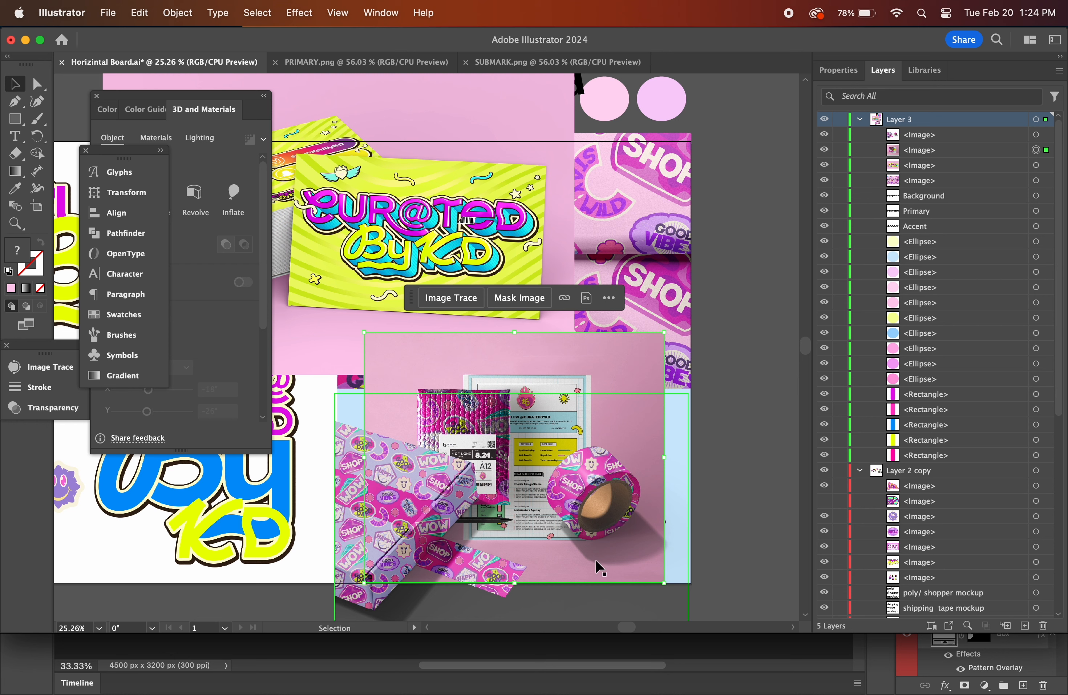
Move the stationery mockup lower and enlarge it to span the full width of the light blue placeholder area.
{"action": "left_click_drag", "start_coordinate": [594, 563], "coordinate": [596, 594]}
{"action": "key", "text": "super+z"}
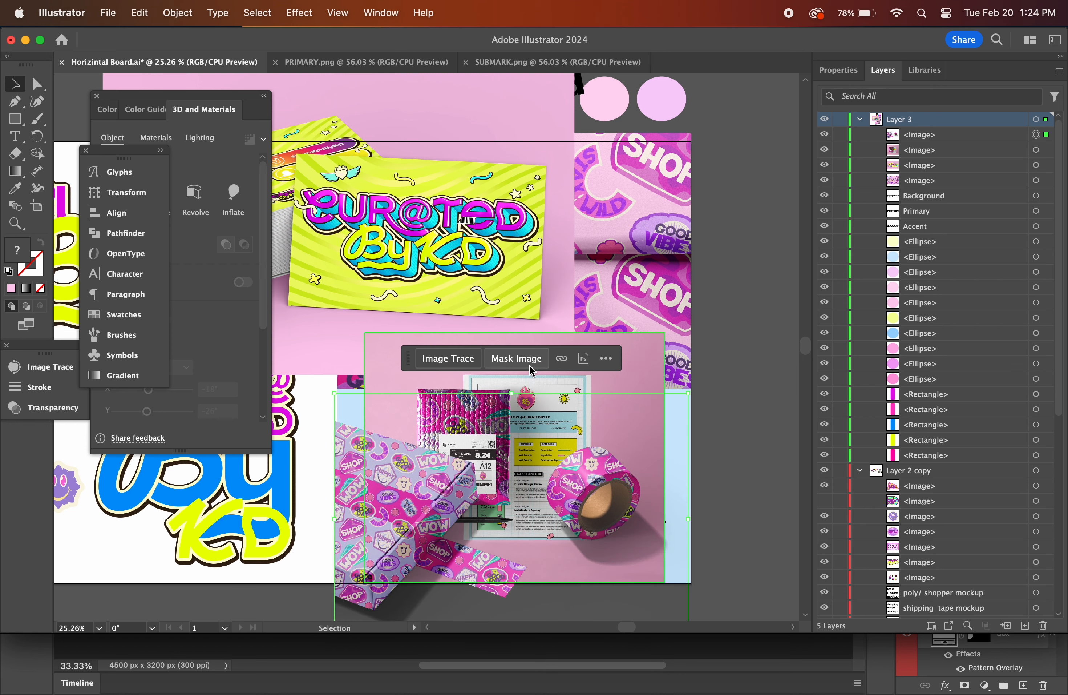
{"action": "left_click", "coordinate": [383, 358]}
{"action": "mouse_move", "coordinate": [434, 356]}
{"action": "left_mouse_down"}
{"action": "mouse_move", "coordinate": [435, 347]}
{"action": "mouse_move", "coordinate": [437, 380]}
{"action": "left_mouse_up"}
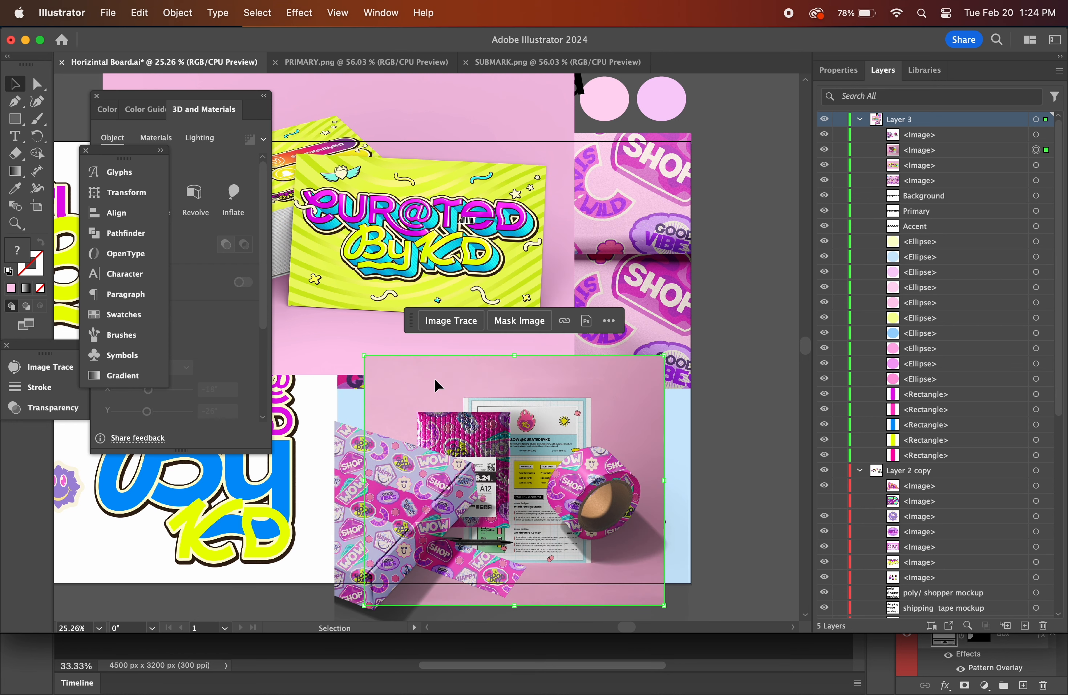
{"action": "left_click_drag", "start_coordinate": [665, 355], "coordinate": [616, 376]}
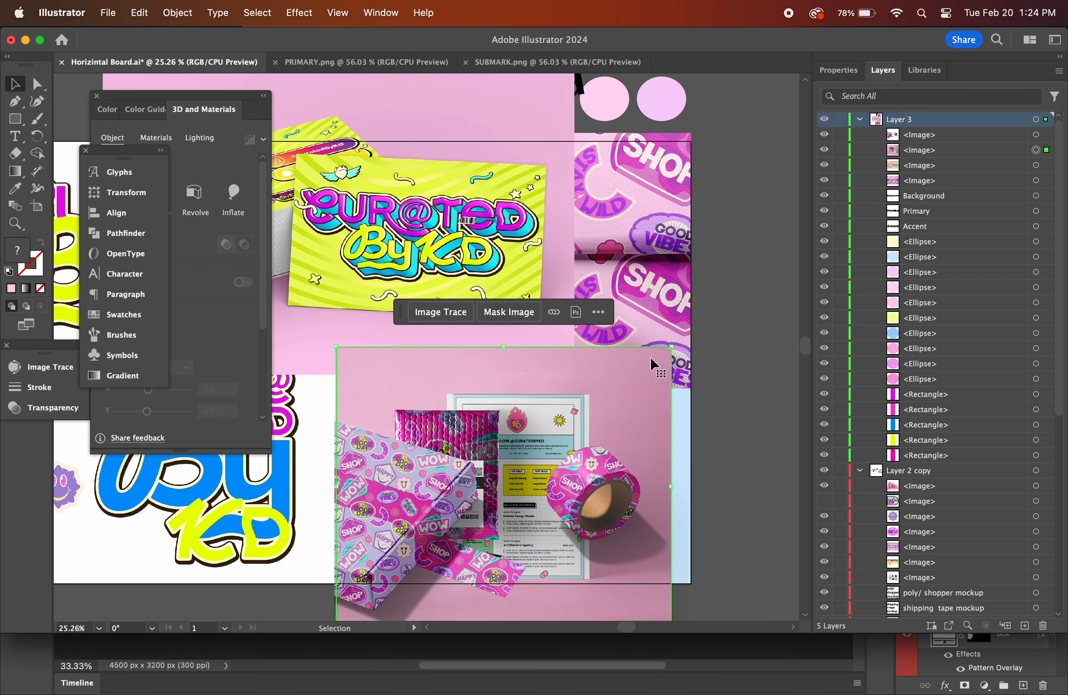
{"action": "mouse_move", "coordinate": [670, 348]}
{"action": "left_mouse_down"}
{"action": "mouse_move", "coordinate": [691, 330]}
{"action": "mouse_move", "coordinate": [619, 393]}
{"action": "mouse_move", "coordinate": [660, 311]}
{"action": "left_mouse_up"}
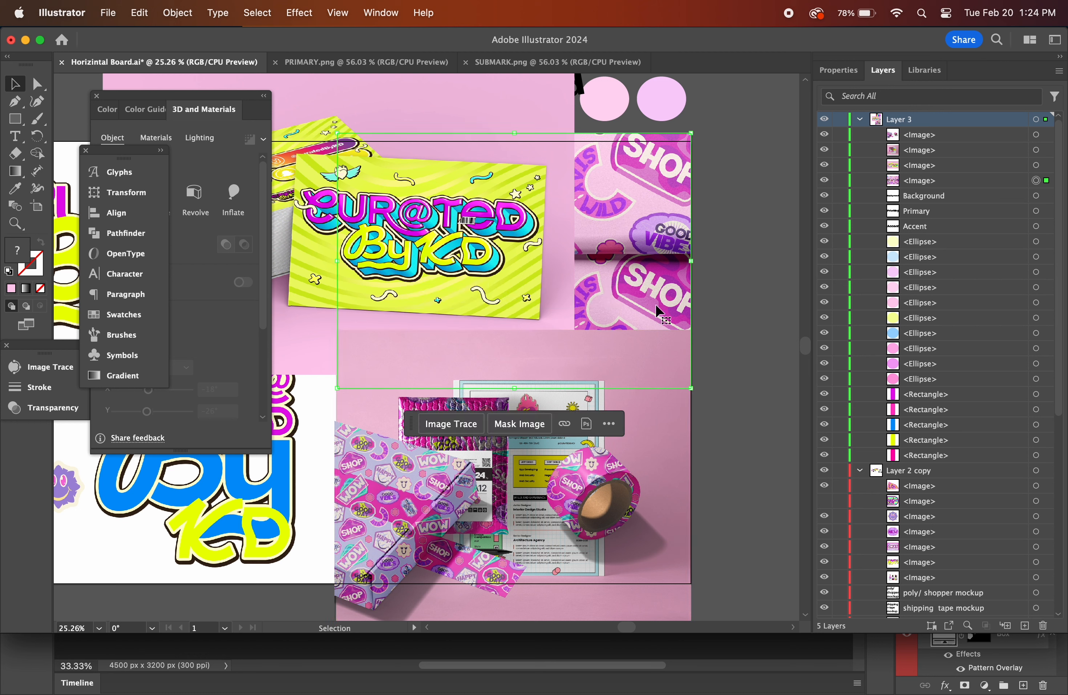
Bring the sticker-patterned wrapping paper image in front of the other mockups.
{"action": "right_click", "coordinate": [658, 311]}
{"action": "mouse_move", "coordinate": [768, 536]}
{"action": "left_click", "coordinate": [837, 537]}
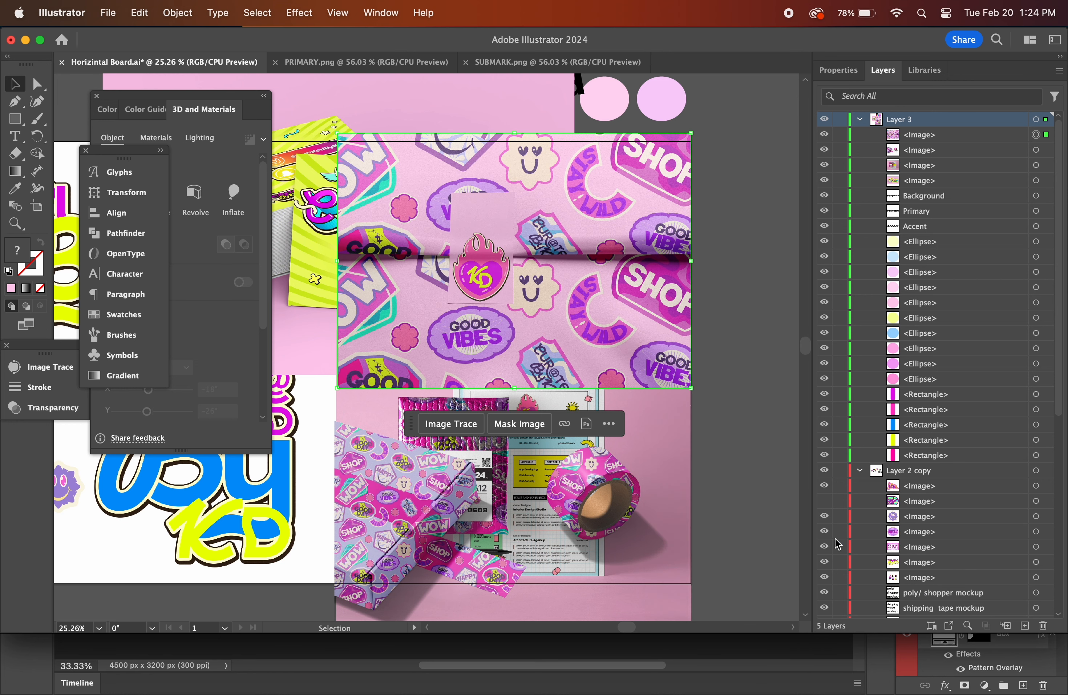
Scale down the tape mockup and move it slightly up over the stationery mockup.
{"action": "left_click", "coordinate": [544, 551]}
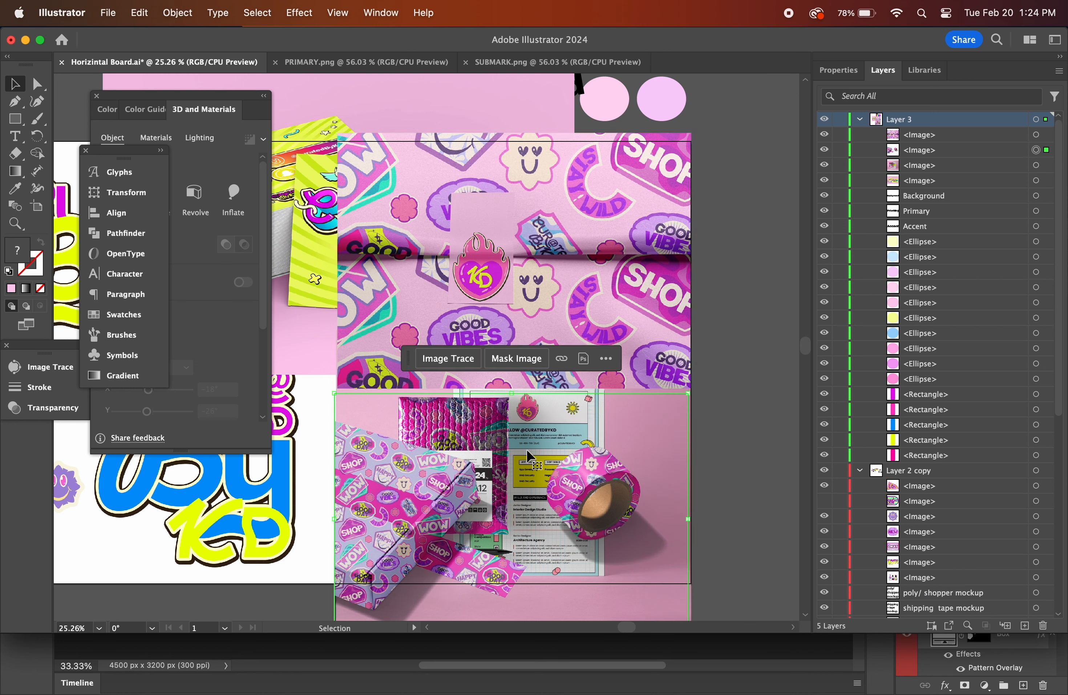
{"action": "left_click_drag", "start_coordinate": [524, 455], "coordinate": [560, 465]}
{"action": "key", "text": "super+z"}
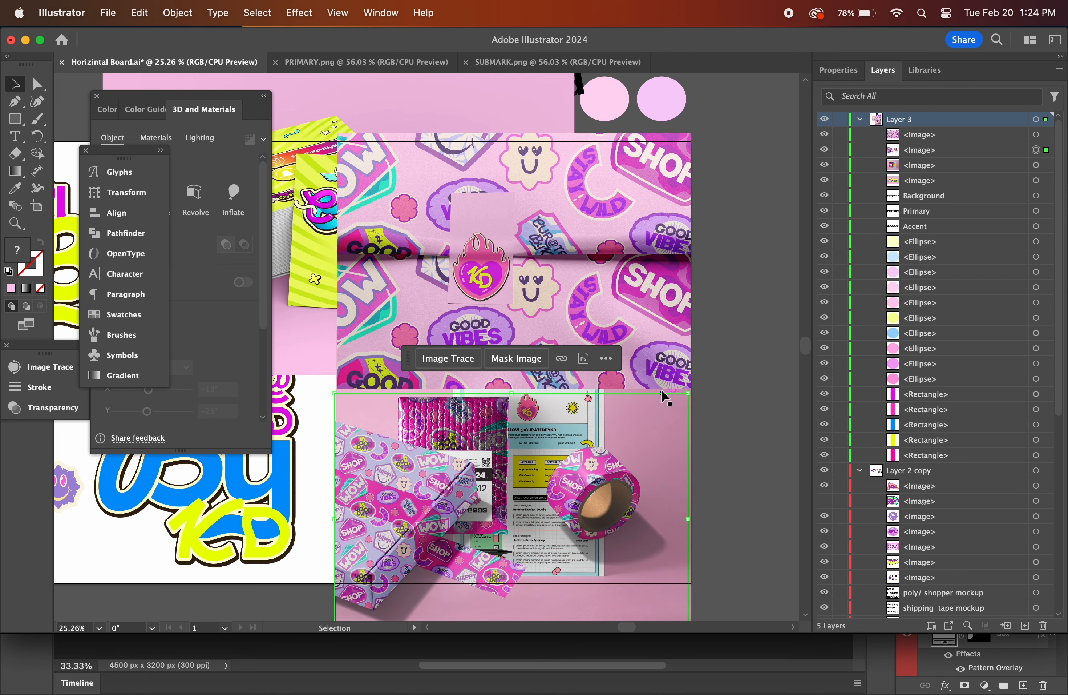
{"action": "scroll", "coordinate": [660, 397], "scroll_direction": "down", "scroll_amount": 3}
{"action": "scroll", "coordinate": [659, 397], "scroll_direction": "left", "scroll_amount": 3}
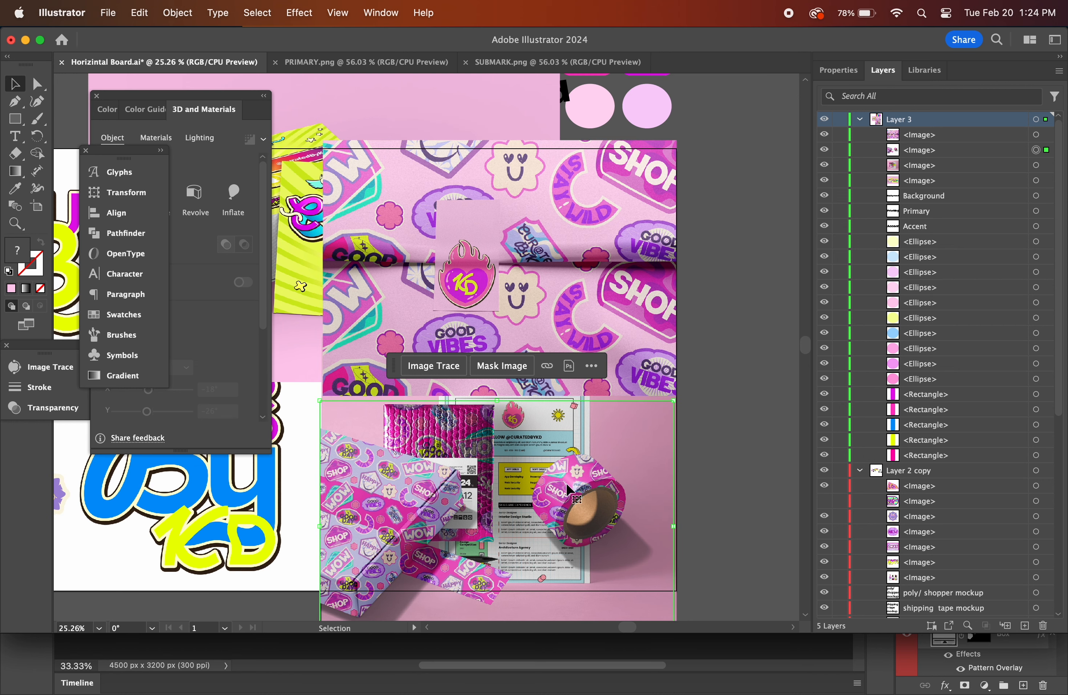
{"action": "left_click_drag", "start_coordinate": [711, 368], "coordinate": [617, 435]}
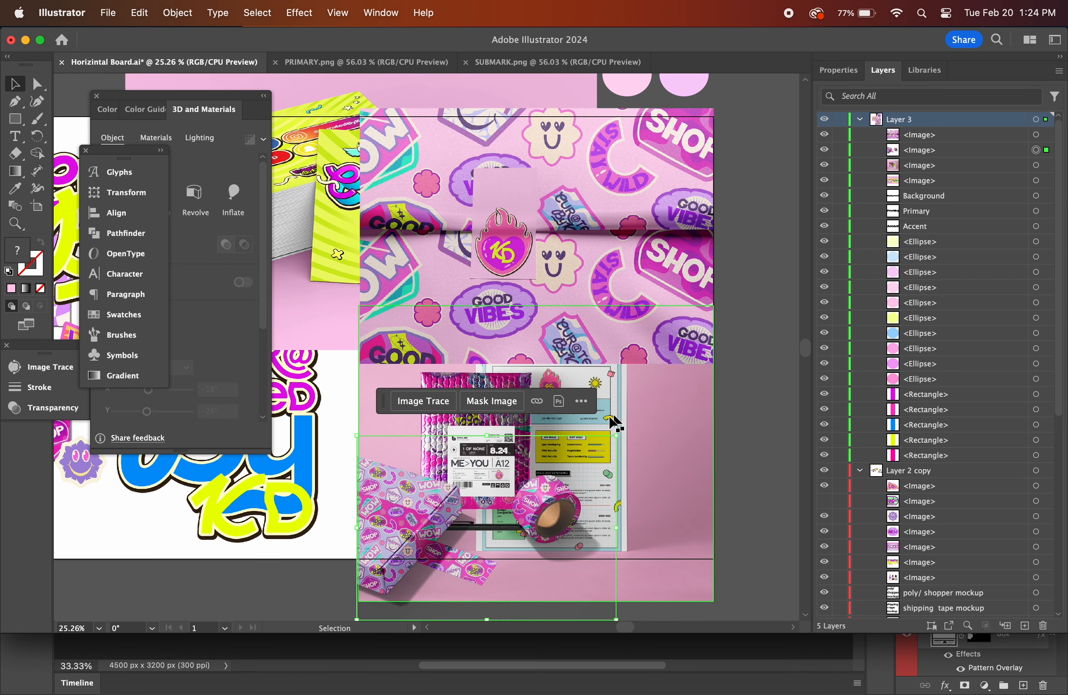
{"action": "left_click_drag", "start_coordinate": [399, 522], "coordinate": [404, 497]}
Shift the stationery mockup to the right of the taped box and scale it down.
{"action": "mouse_move", "coordinate": [656, 443]}
{"action": "left_mouse_down"}
{"action": "mouse_move", "coordinate": [687, 434]}
{"action": "mouse_move", "coordinate": [687, 445]}
{"action": "mouse_move", "coordinate": [695, 431]}
{"action": "mouse_move", "coordinate": [655, 428]}
{"action": "mouse_move", "coordinate": [742, 427]}
{"action": "left_mouse_up"}
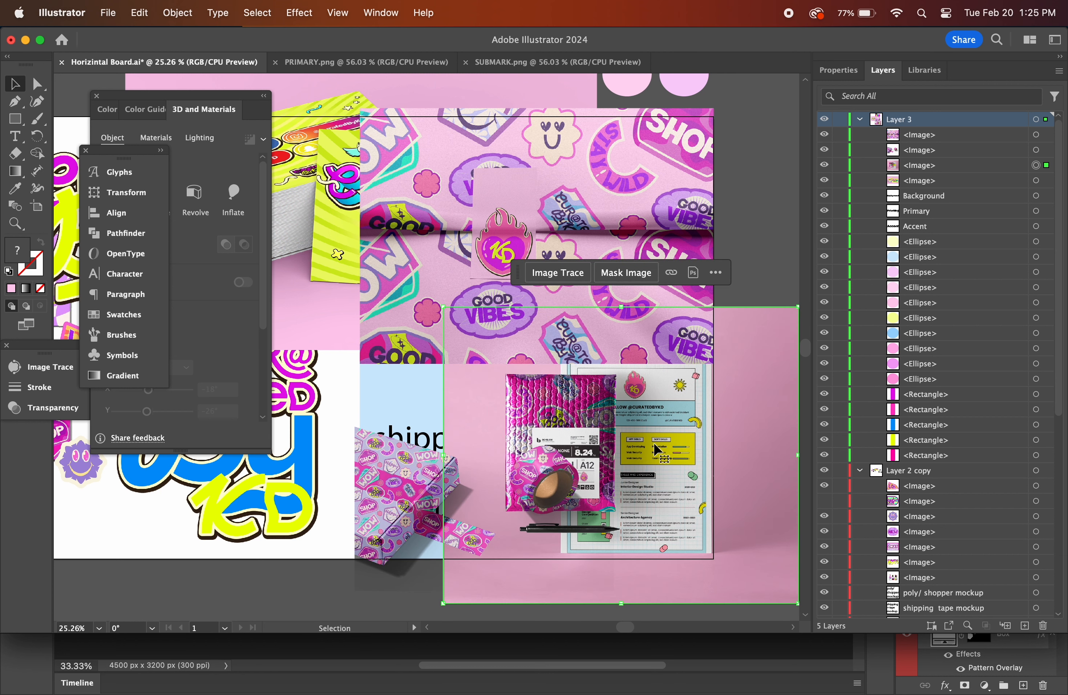
{"action": "left_click_drag", "start_coordinate": [799, 308], "coordinate": [754, 343]}
{"action": "mouse_move", "coordinate": [623, 471]}
{"action": "left_mouse_down"}
{"action": "mouse_move", "coordinate": [623, 454]}
{"action": "mouse_move", "coordinate": [650, 446]}
{"action": "mouse_move", "coordinate": [646, 457]}
{"action": "mouse_move", "coordinate": [609, 462]}
{"action": "left_mouse_up"}
{"action": "right_click", "coordinate": [605, 460]}
{"action": "left_click", "coordinate": [591, 460]}
{"action": "left_click", "coordinate": [591, 460]}
{"action": "left_click", "coordinate": [653, 471]}
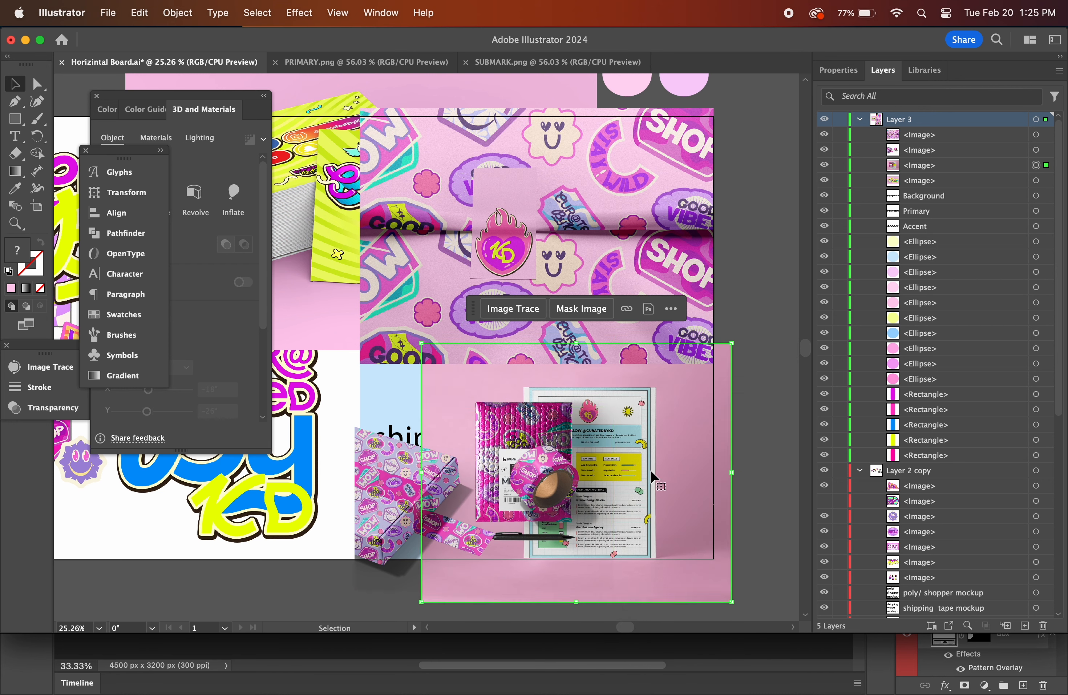
Undo the stray mockup move and shift the stationery mockup left to sit within the light blue area behind the tape.
{"action": "left_click_drag", "start_coordinate": [672, 486], "coordinate": [601, 450]}
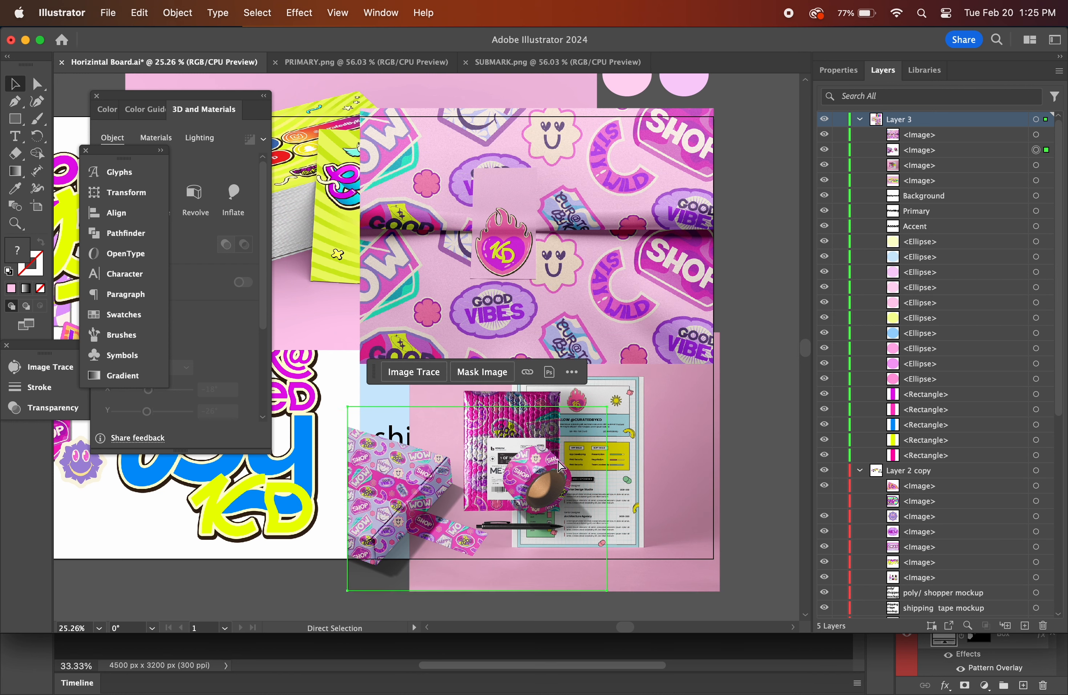
{"action": "key", "text": "super+z"}
{"action": "left_click", "coordinate": [662, 434]}
{"action": "mouse_move", "coordinate": [669, 405]}
{"action": "left_mouse_down"}
{"action": "mouse_move", "coordinate": [648, 396]}
{"action": "mouse_move", "coordinate": [653, 411]}
{"action": "left_mouse_up"}
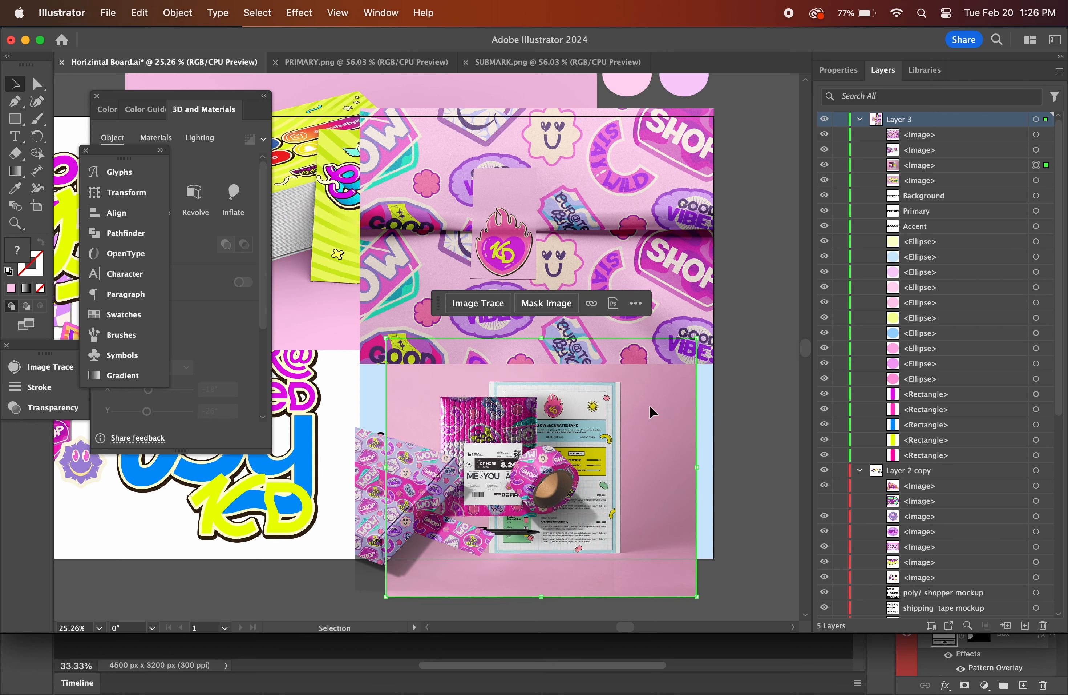
Move the business card, tape and stationery mockups off the artboard into the empty canvas above it.
{"action": "left_click", "coordinate": [773, 370]}
{"action": "scroll", "coordinate": [773, 372], "scroll_direction": "down", "scroll_amount": 5}
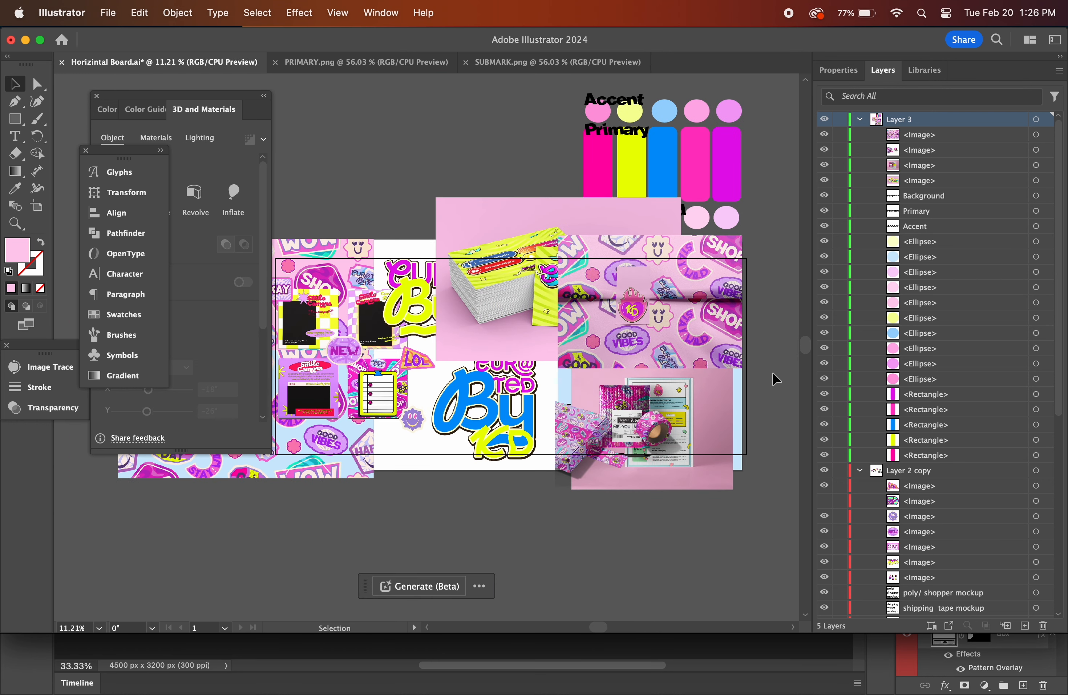
{"action": "scroll", "coordinate": [773, 372], "scroll_direction": "down", "scroll_amount": 2}
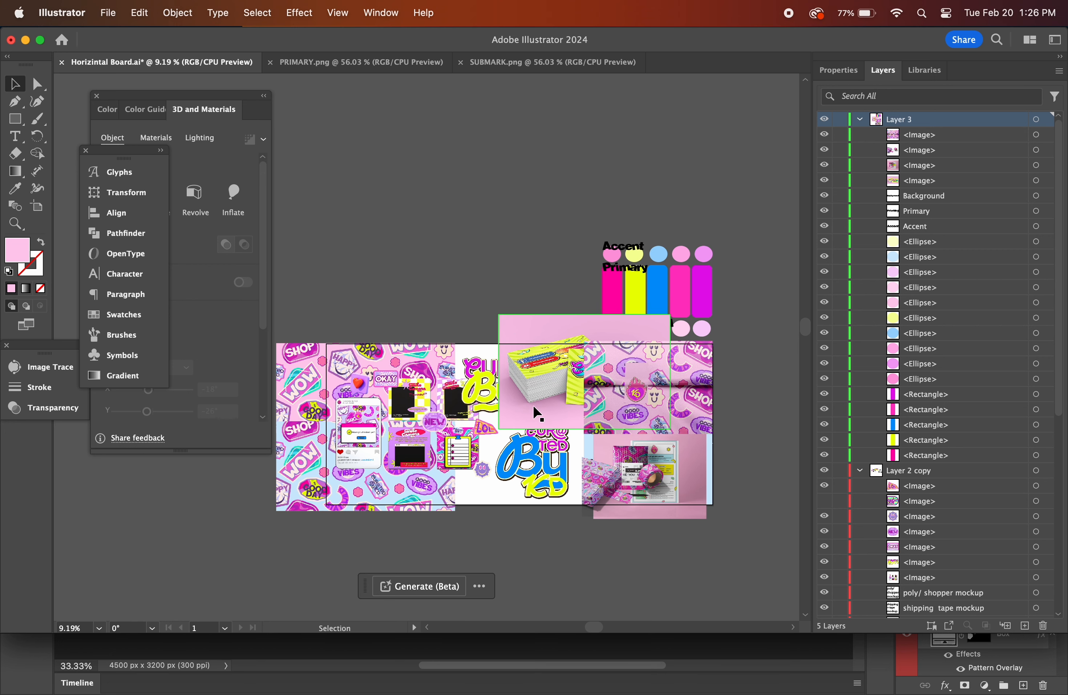
{"action": "left_click", "coordinate": [533, 404]}
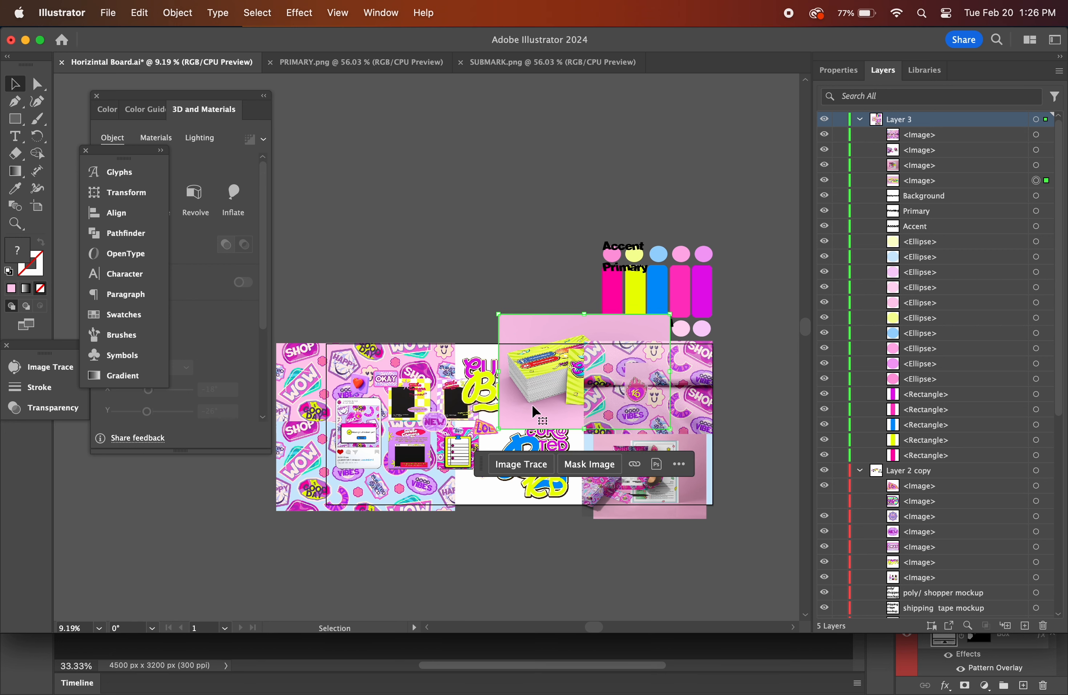
{"action": "left_click_drag", "start_coordinate": [533, 407], "coordinate": [441, 318]}
{"action": "left_click_drag", "start_coordinate": [591, 482], "coordinate": [289, 267]}
{"action": "mouse_move", "coordinate": [683, 480]}
{"action": "left_mouse_down"}
{"action": "mouse_move", "coordinate": [597, 389]}
{"action": "mouse_move", "coordinate": [412, 294]}
{"action": "left_mouse_up"}
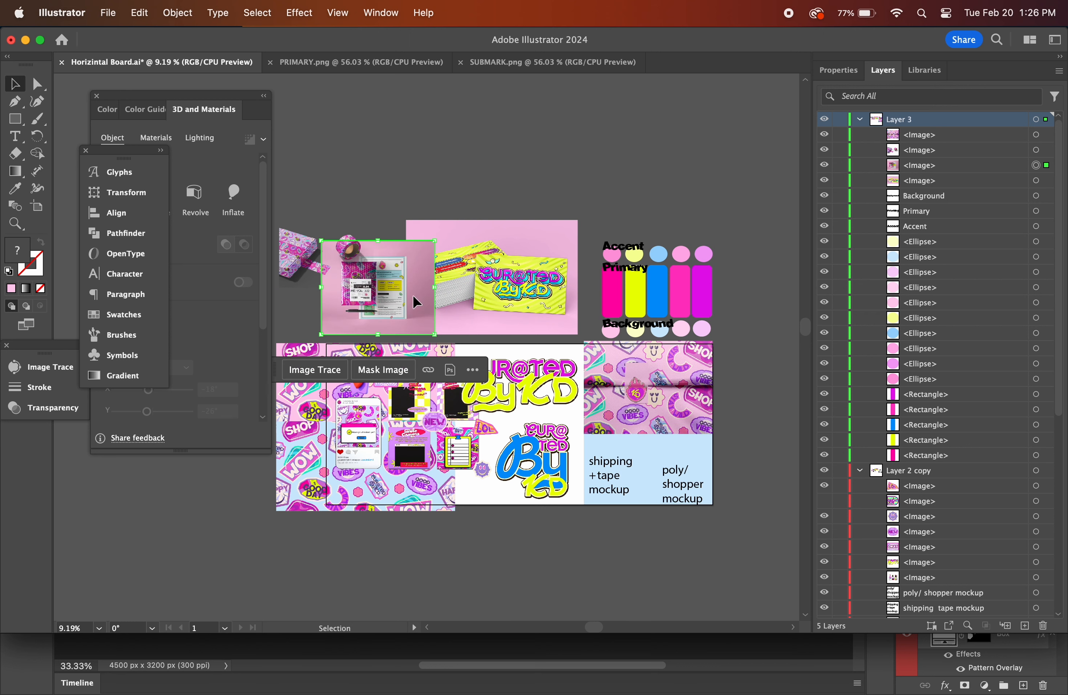
Switch to Photoshop's Correspondency-Stationery-Free-PSD-Mockup.psd and hide and collapse its Background group.
{"action": "left_click", "coordinate": [605, 668]}
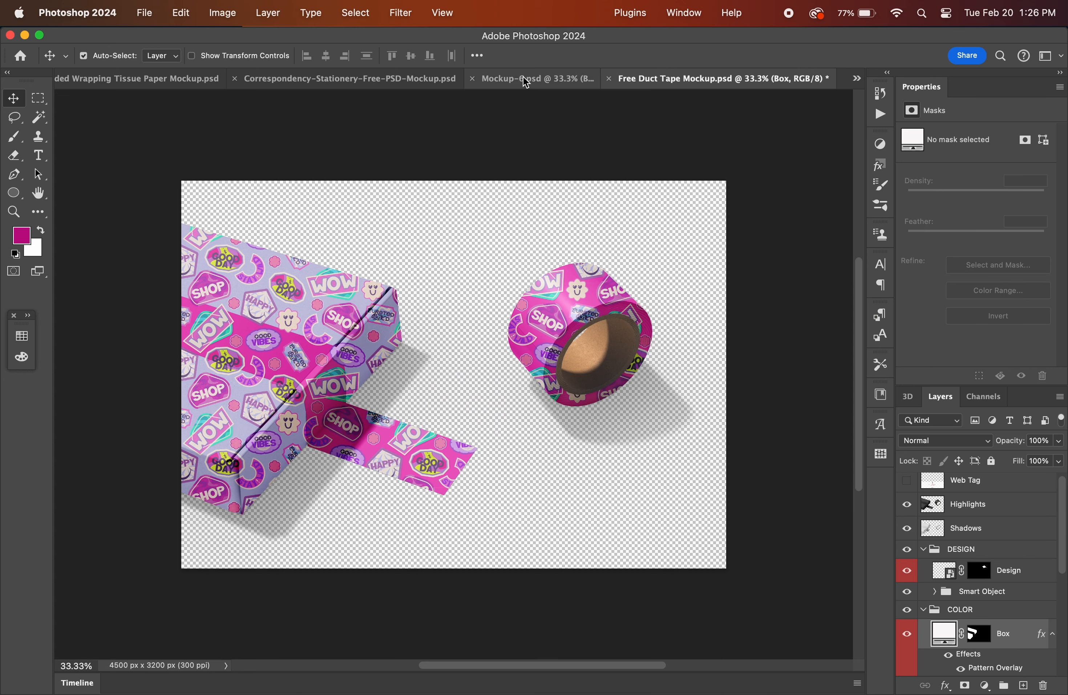
{"action": "left_click", "coordinate": [409, 80]}
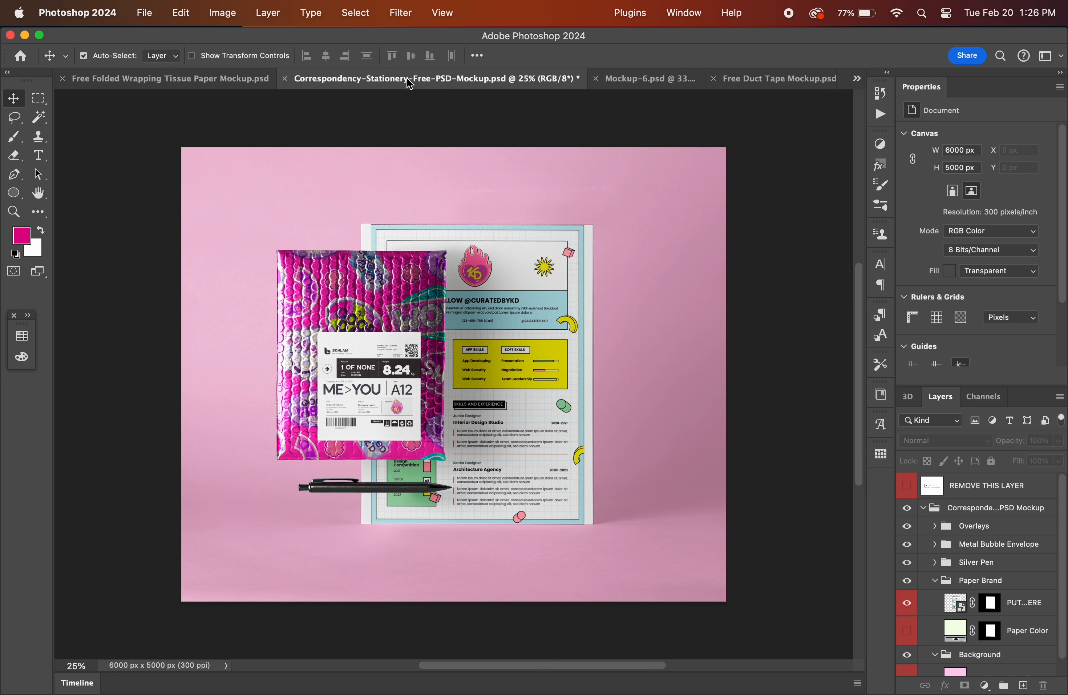
{"action": "scroll", "coordinate": [941, 623], "scroll_direction": "down", "scroll_amount": 1}
{"action": "left_click", "coordinate": [908, 638]}
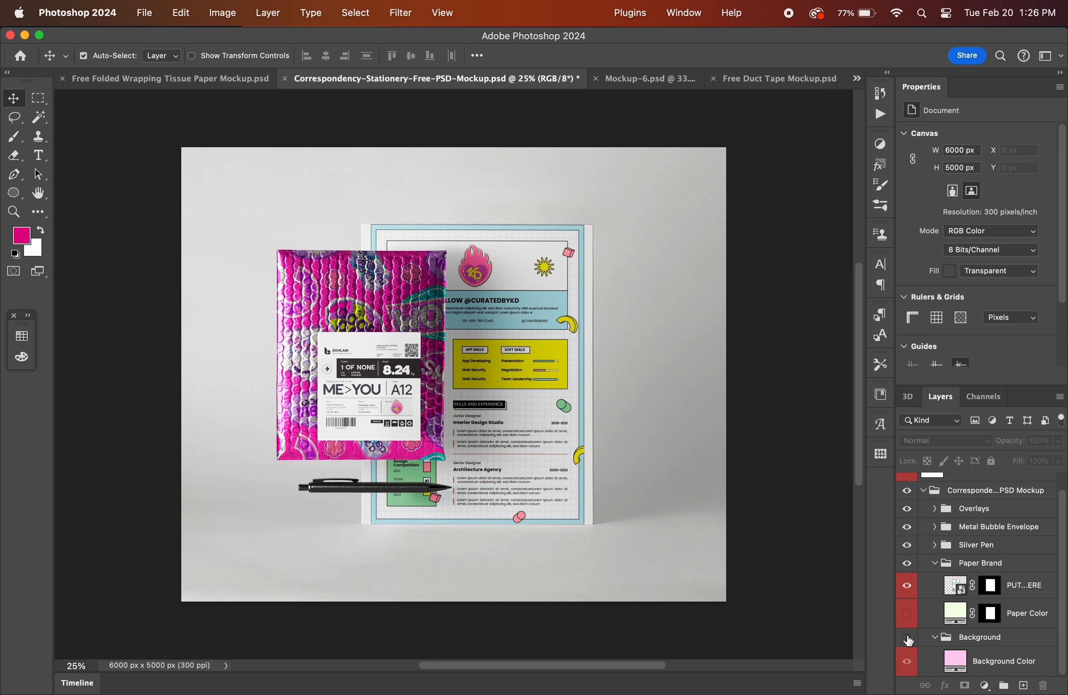
{"action": "left_click", "coordinate": [935, 639]}
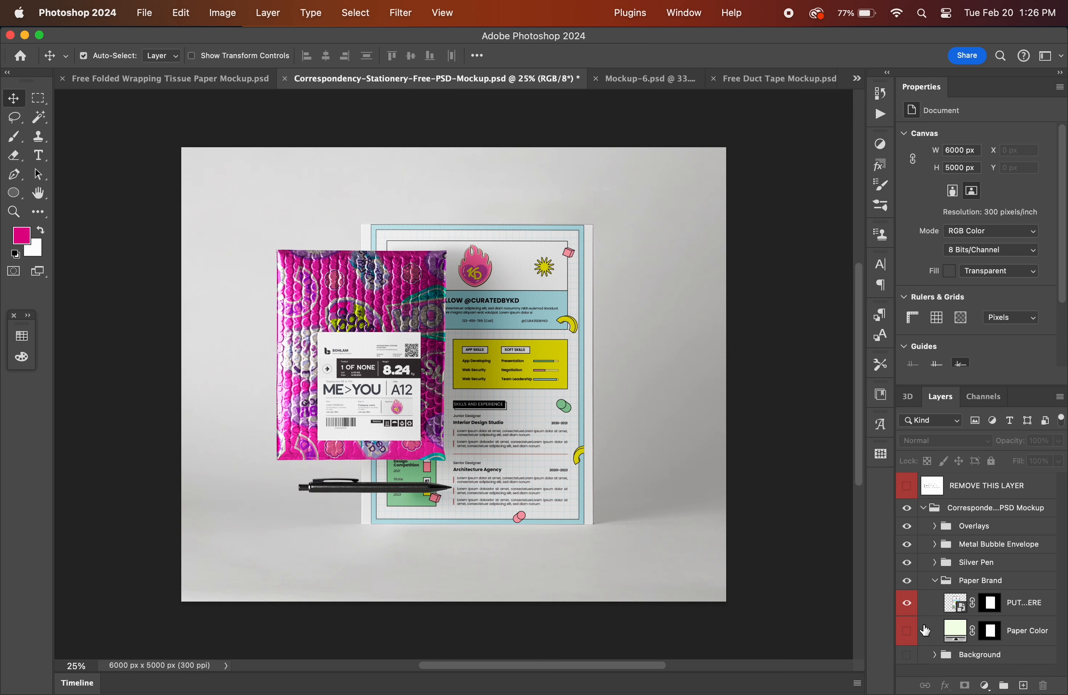
Examine the mockup, Paper Brand and Silver Pen groups to find which layer holds the grey backdrop.
{"action": "left_click", "coordinate": [907, 582]}
{"action": "left_click", "coordinate": [908, 582]}
{"action": "left_click", "coordinate": [908, 509]}
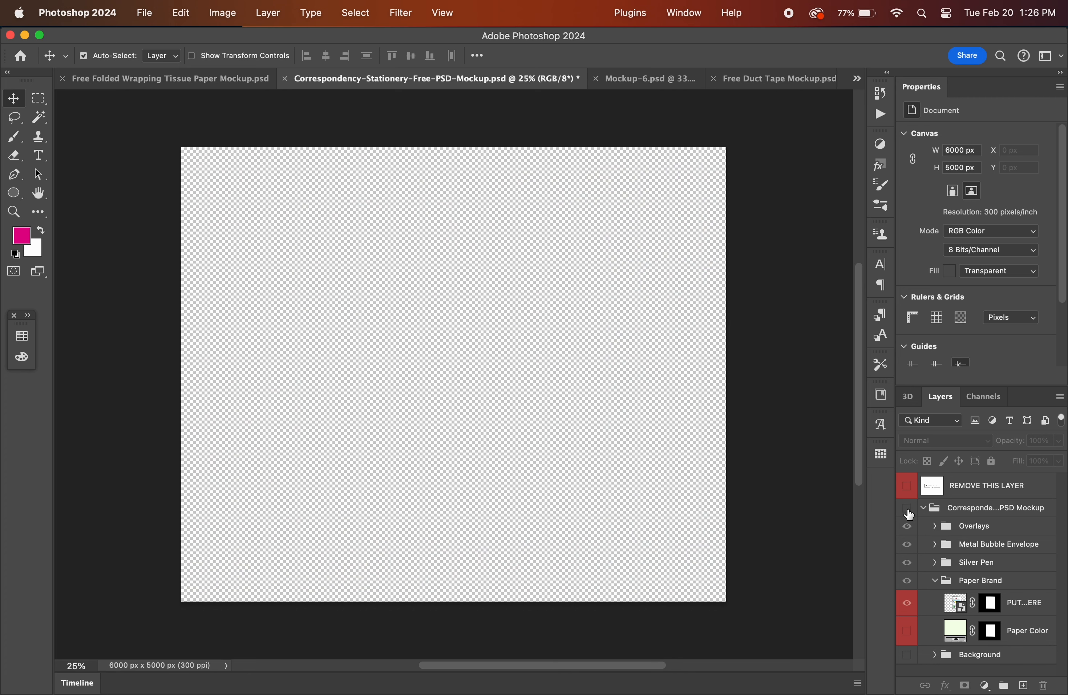
{"action": "left_click", "coordinate": [908, 509]}
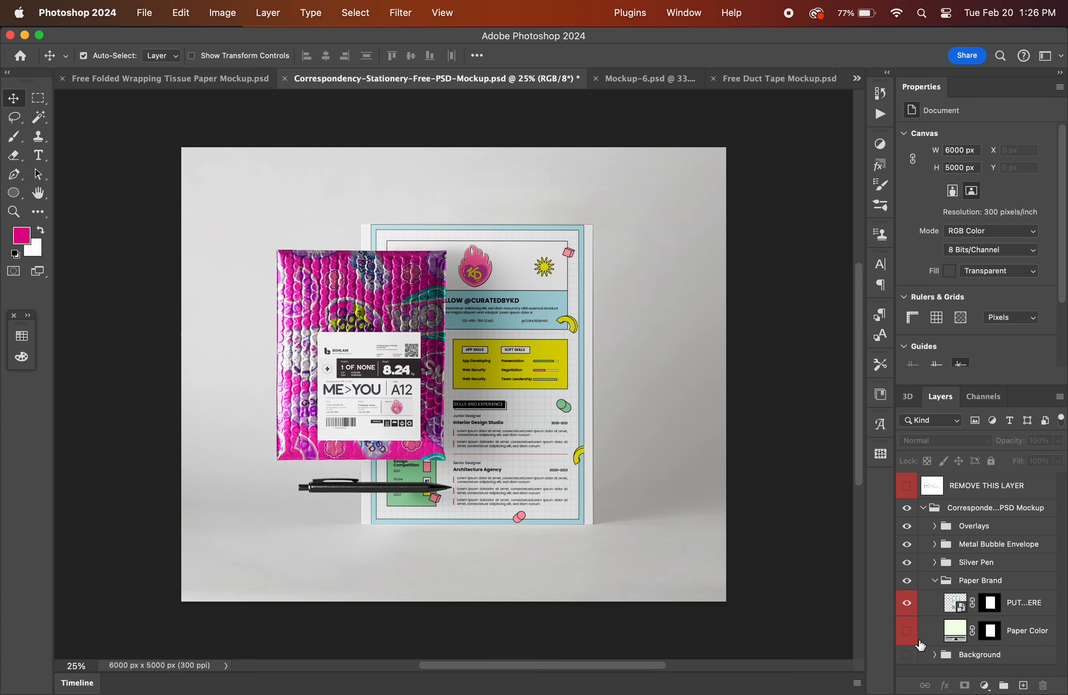
{"action": "left_click", "coordinate": [931, 582]}
{"action": "left_click", "coordinate": [931, 582]}
{"action": "left_click", "coordinate": [934, 562]}
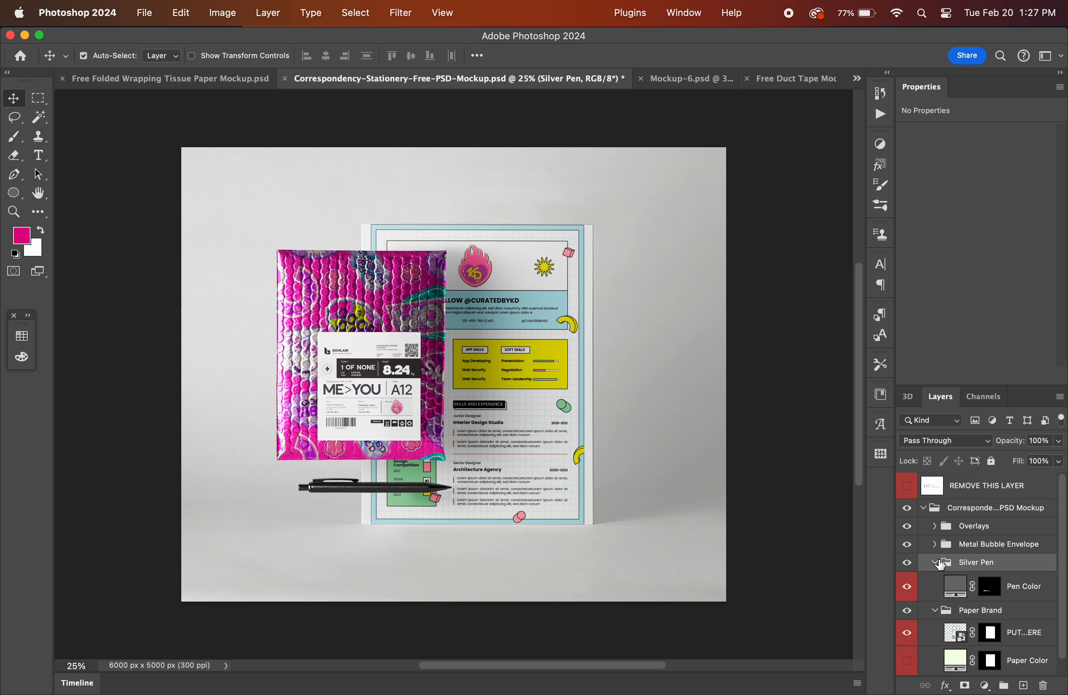
{"action": "left_click", "coordinate": [935, 563]}
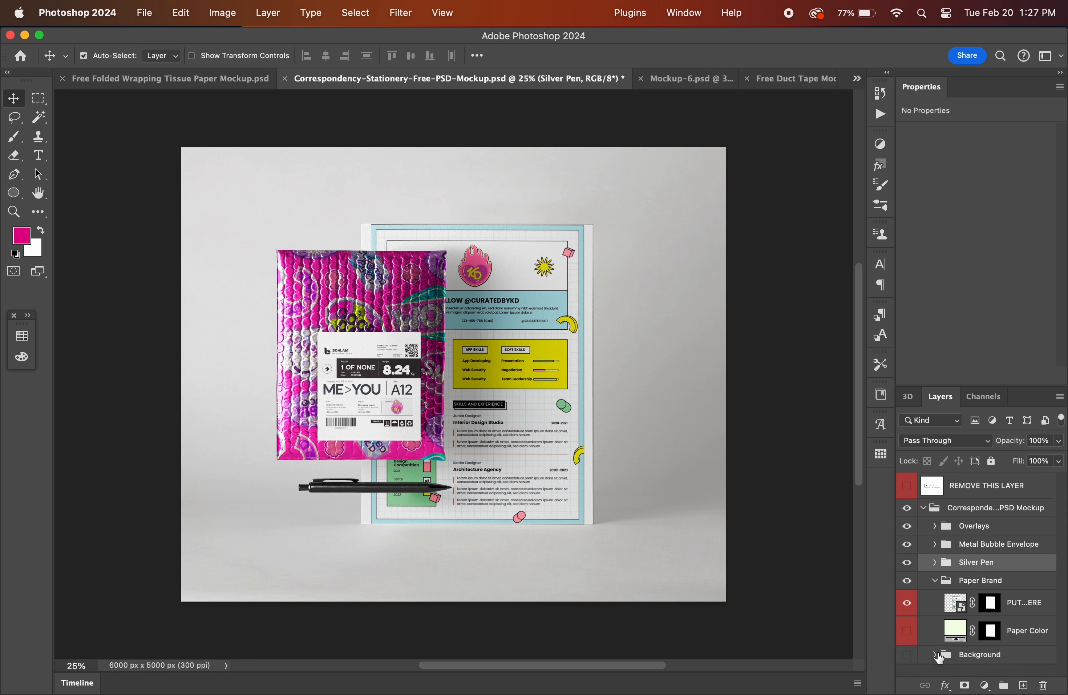
Show the Background group again and try to select the pink backdrop on the Background Color layer with the Magic Wand.
{"action": "left_click", "coordinate": [908, 657]}
{"action": "left_click", "coordinate": [934, 655]}
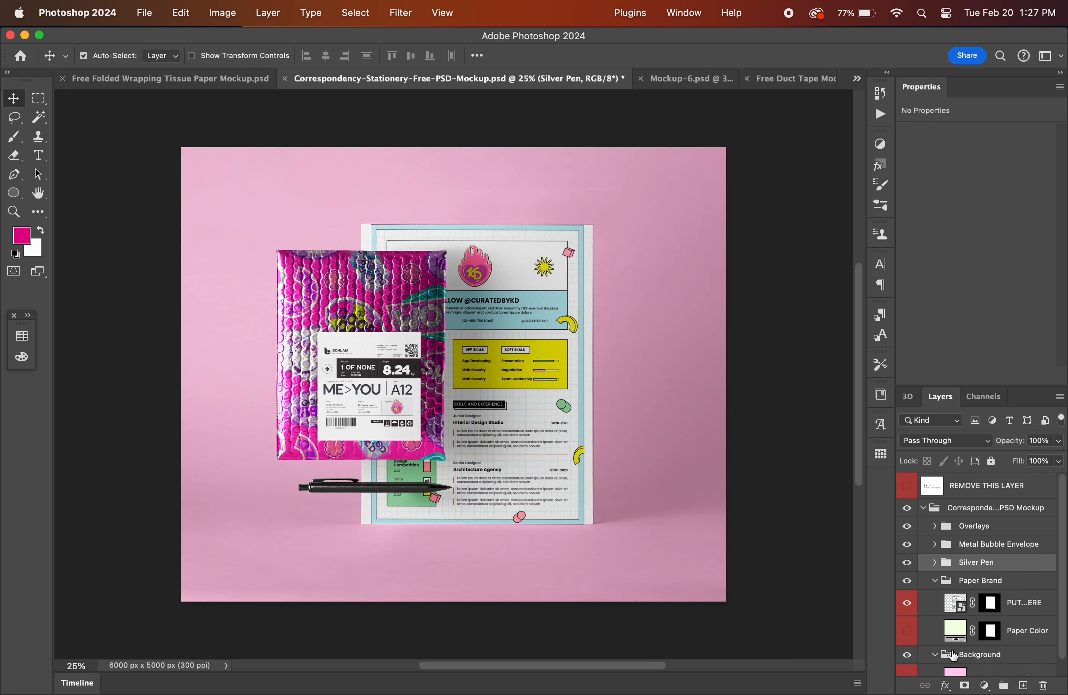
{"action": "scroll", "coordinate": [934, 656], "scroll_direction": "down", "scroll_amount": 1}
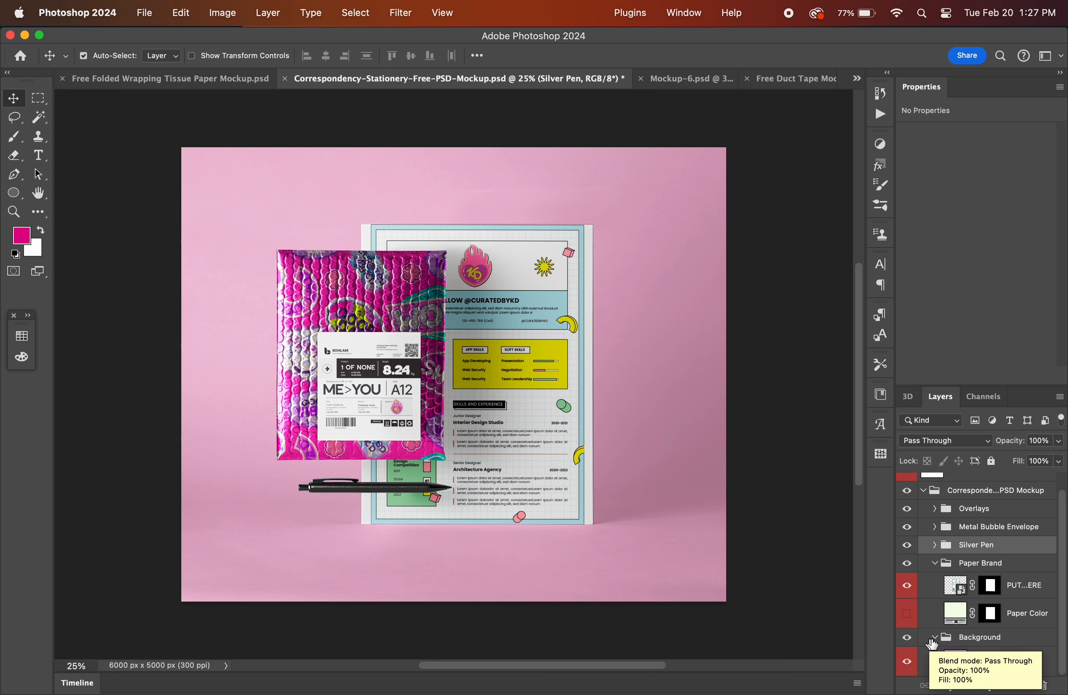
{"action": "left_click", "coordinate": [932, 639]}
{"action": "key", "text": "w"}
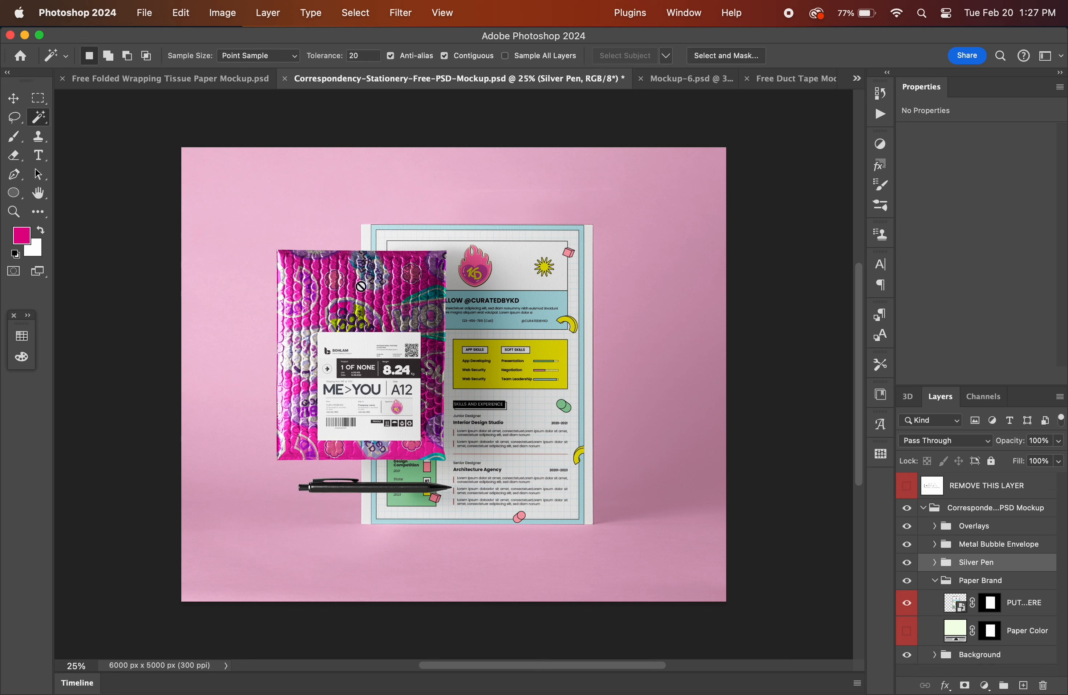
{"action": "left_click", "coordinate": [967, 656]}
{"action": "left_click", "coordinate": [935, 659]}
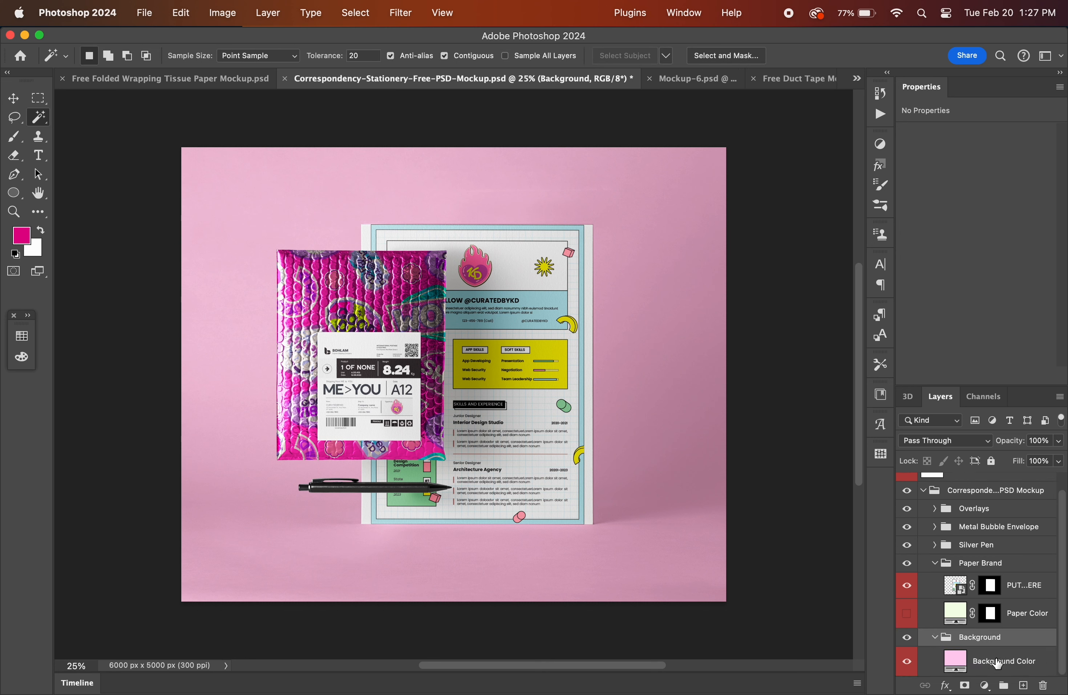
{"action": "left_click", "coordinate": [992, 661]}
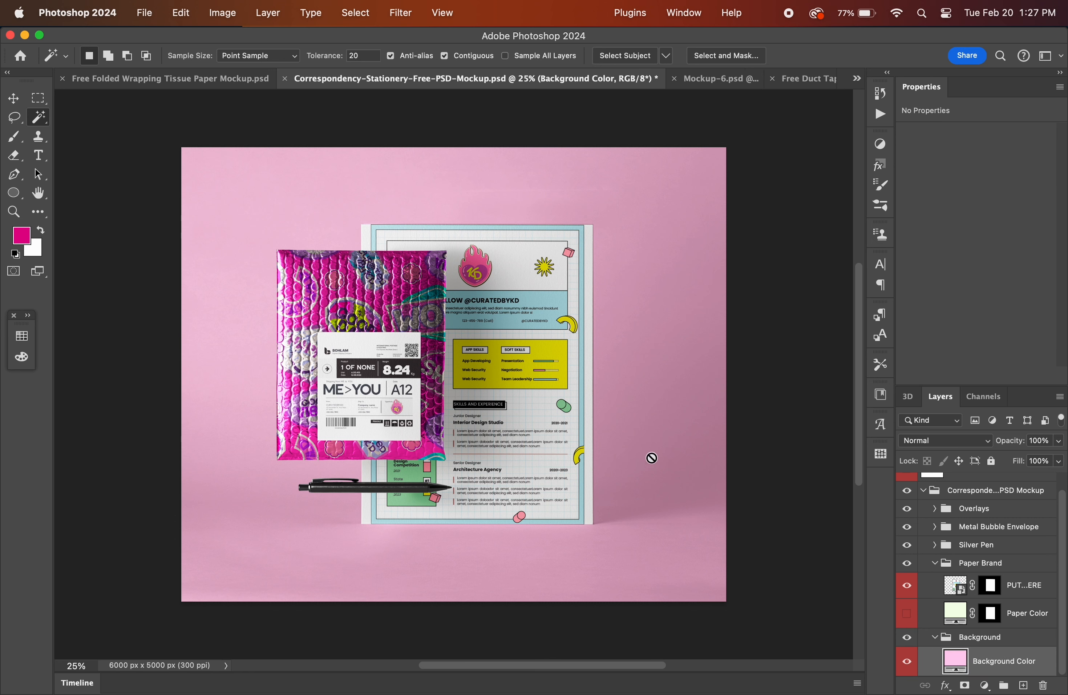
{"action": "left_click", "coordinate": [652, 457]}
{"action": "left_click", "coordinate": [546, 287]}
Hide and collapse the Background group, then check the whole mockup group's visibility.
{"action": "left_click", "coordinate": [908, 638]}
{"action": "left_click", "coordinate": [934, 638]}
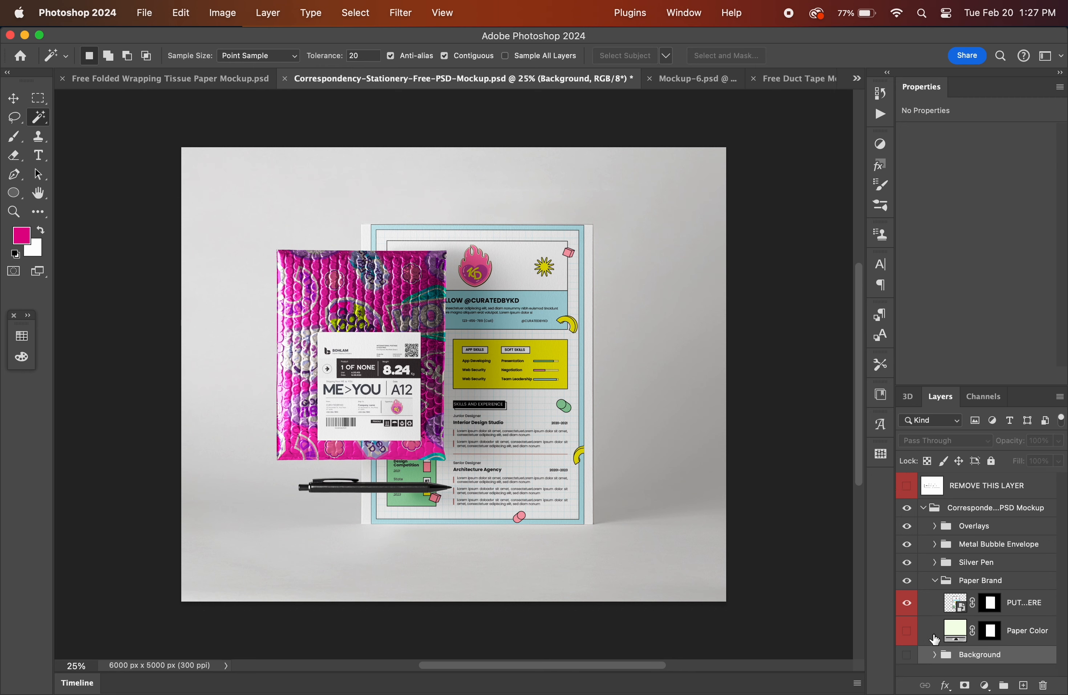
{"action": "left_click", "coordinate": [908, 507]}
{"action": "left_click", "coordinate": [907, 508]}
Expand the Overlays group, check the Scene layer's effect by toggling its visibility, and select that layer.
{"action": "left_click", "coordinate": [934, 527]}
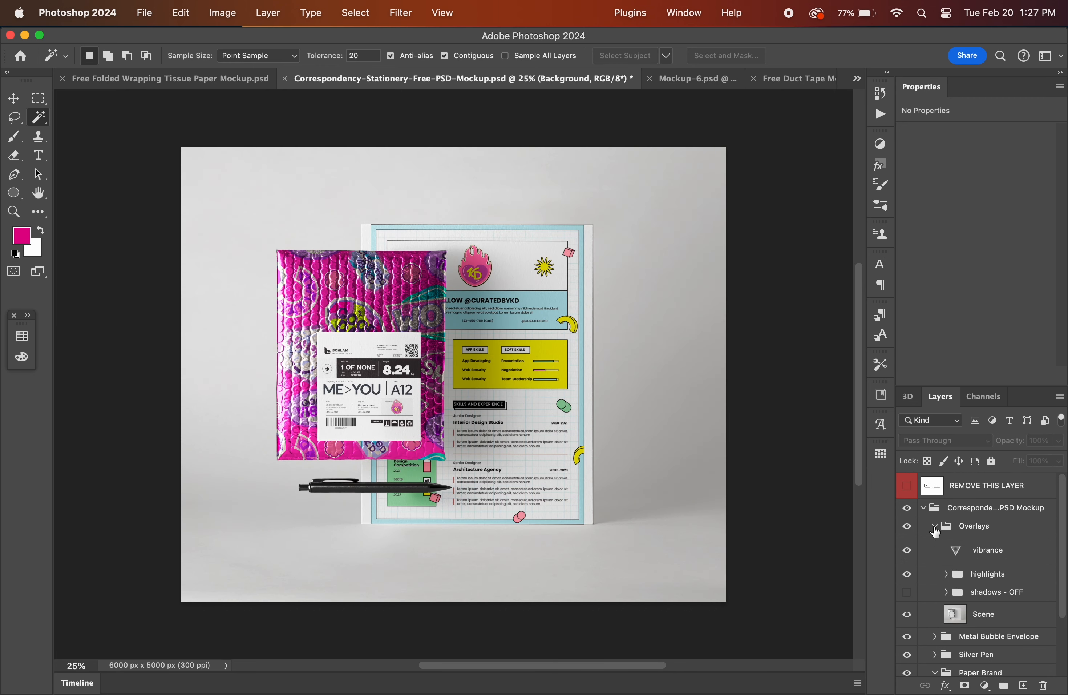
{"action": "scroll", "coordinate": [942, 563], "scroll_direction": "down", "scroll_amount": 1}
{"action": "left_click", "coordinate": [908, 607]}
{"action": "left_click", "coordinate": [908, 607]}
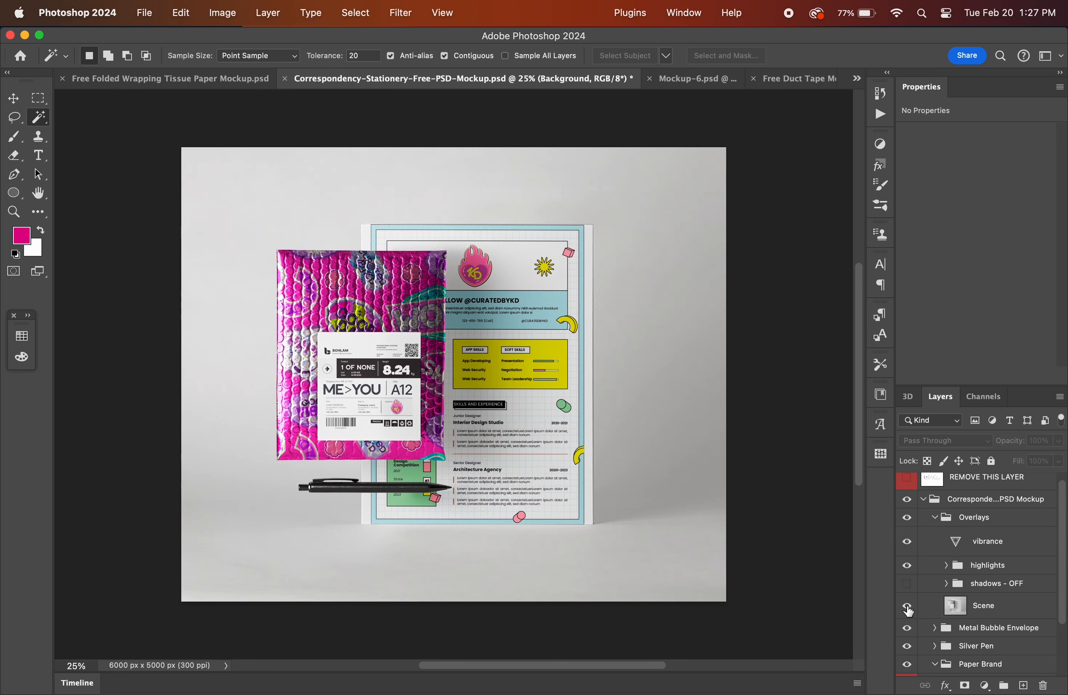
{"action": "left_click", "coordinate": [908, 607]}
{"action": "left_click", "coordinate": [909, 607]}
{"action": "left_click", "coordinate": [988, 605]}
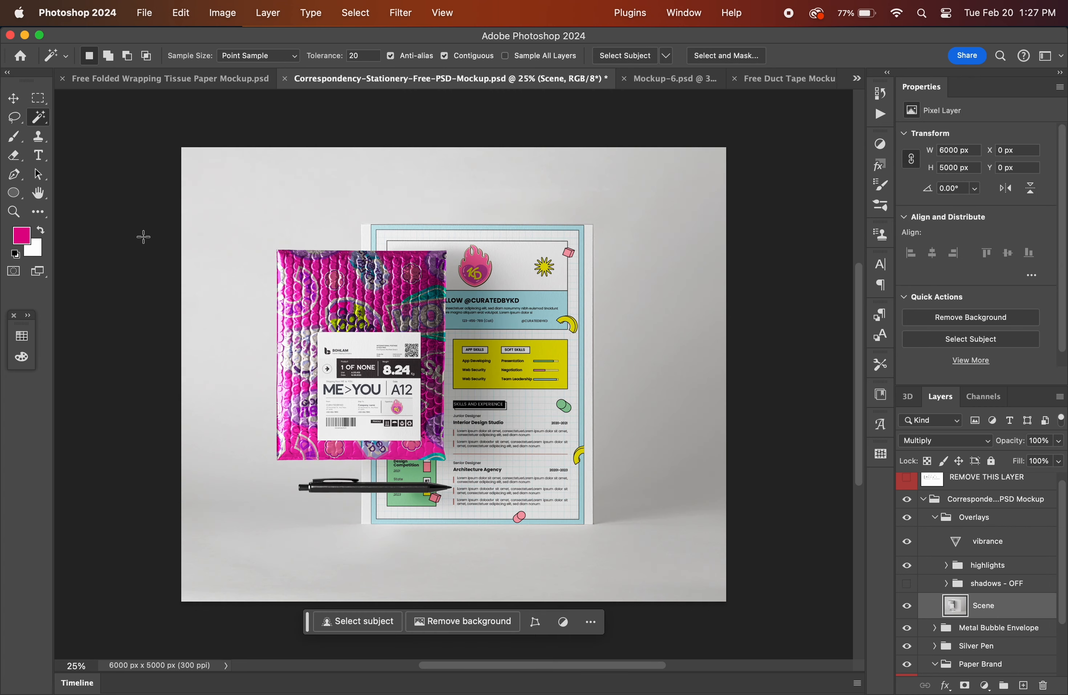
Test the Magic Wand on the Scene layer's grey backdrop at the existing tolerance, at 5 and at 7.
{"action": "left_click", "coordinate": [228, 256]}
{"action": "double_click", "coordinate": [356, 56]}
{"action": "type", "text": "5"}
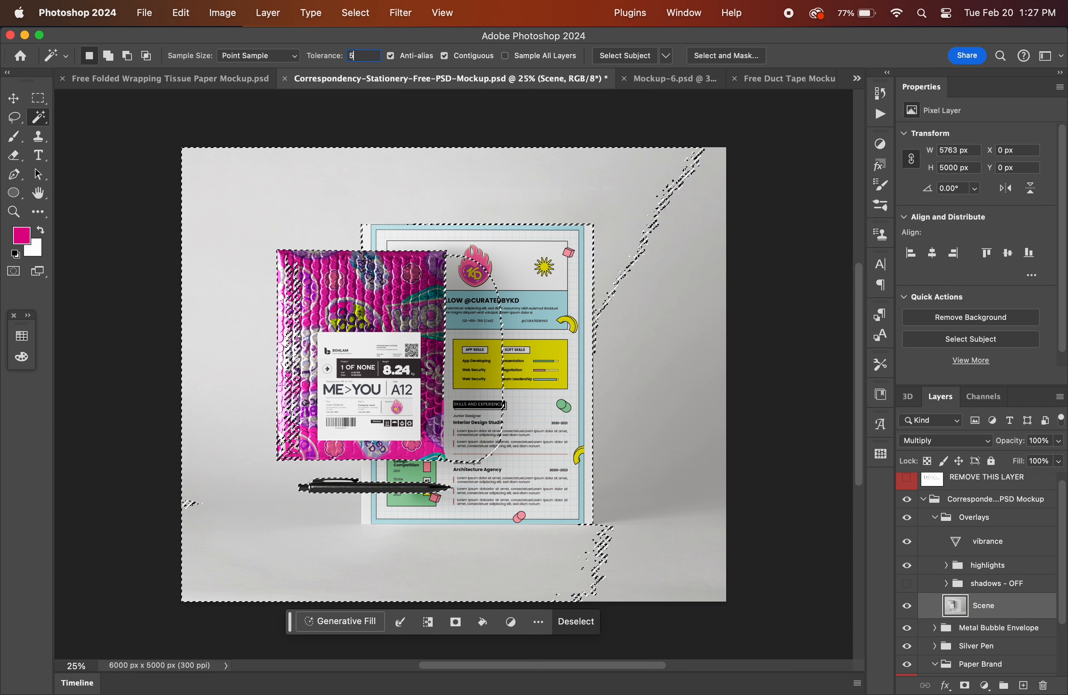
{"action": "left_click", "coordinate": [249, 270]}
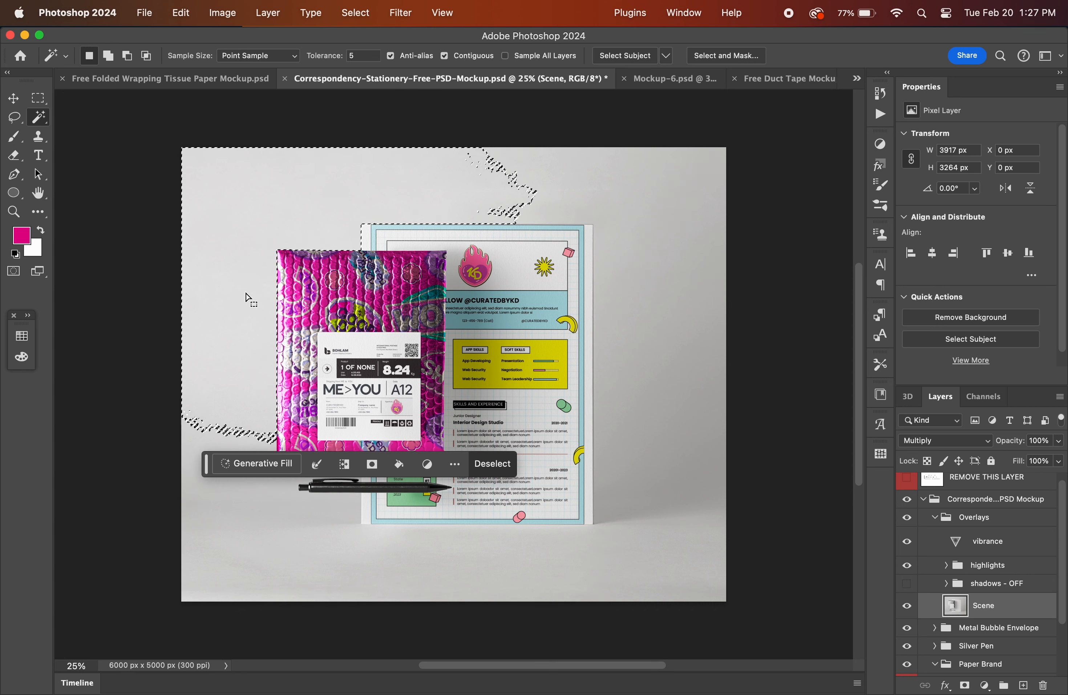
{"action": "double_click", "coordinate": [357, 56]}
{"action": "type", "text": "7"}
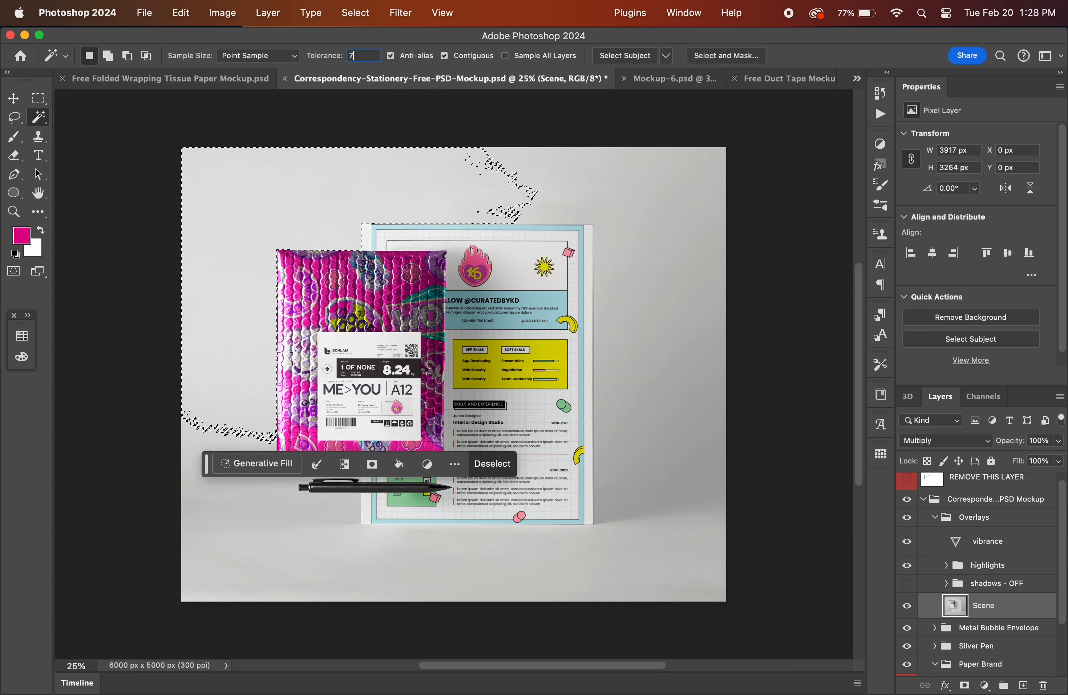
{"action": "left_click", "coordinate": [588, 195]}
{"action": "double_click", "coordinate": [355, 57]}
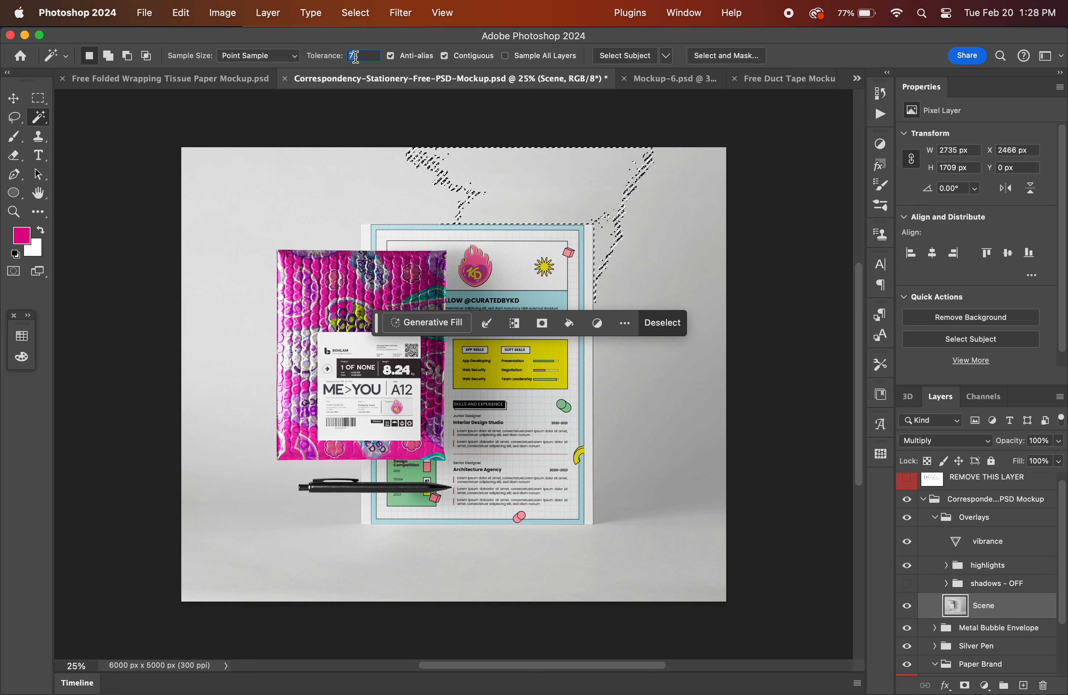
Set the Magic Wand tolerance to 10 and try deleting the Scene layer's grey backdrop area by area.
{"action": "type", "text": "10"}
{"action": "left_click", "coordinate": [356, 173]}
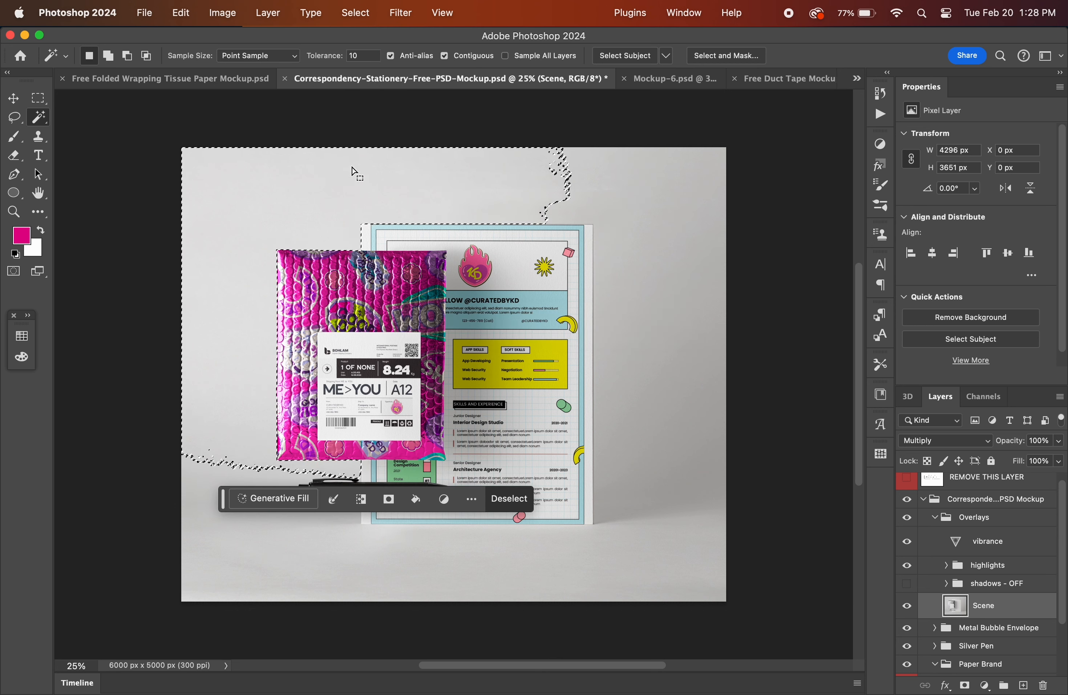
{"action": "key", "text": "Delete"}
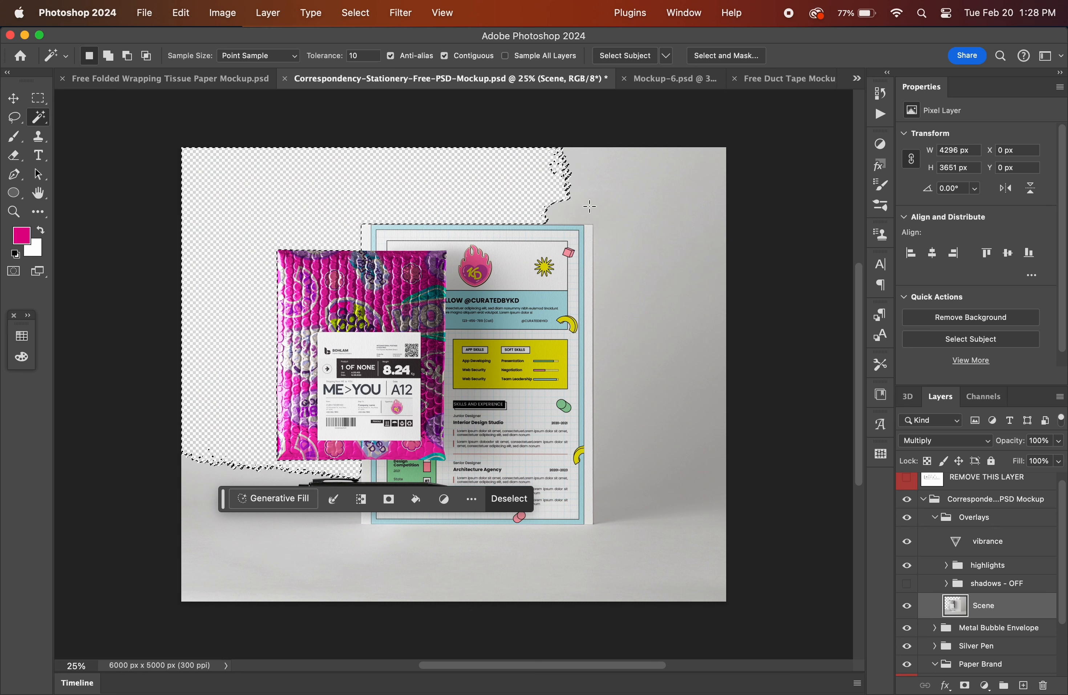
{"action": "left_click", "coordinate": [590, 206]}
{"action": "key", "text": "Delete"}
{"action": "left_click", "coordinate": [671, 344]}
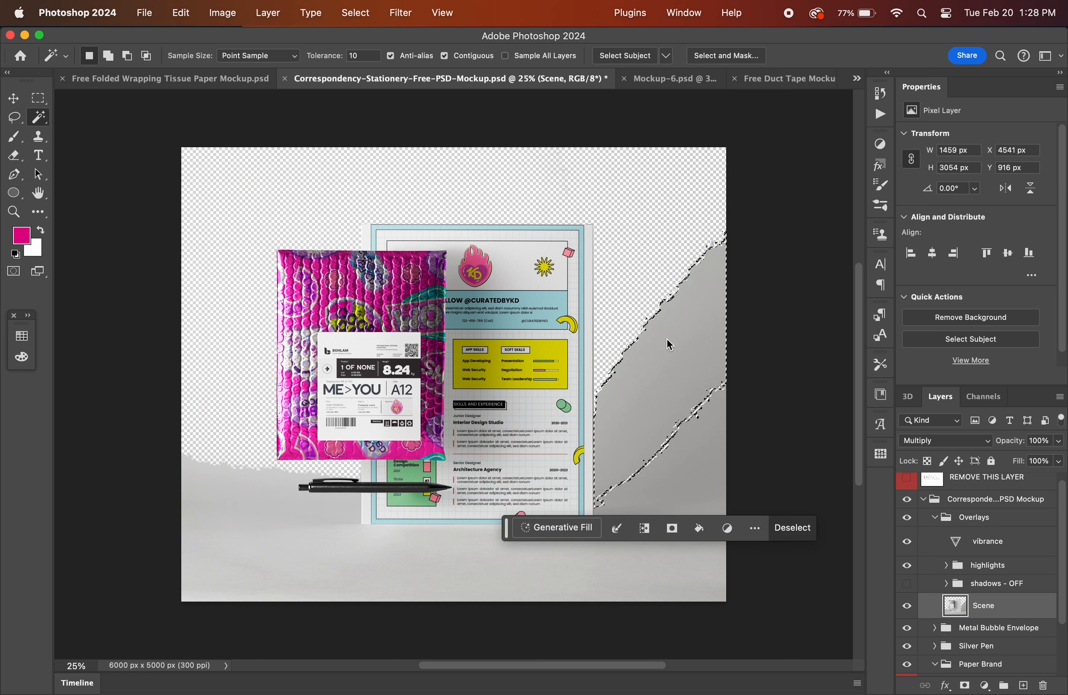
{"action": "key", "text": "Delete"}
{"action": "left_click", "coordinate": [691, 448]}
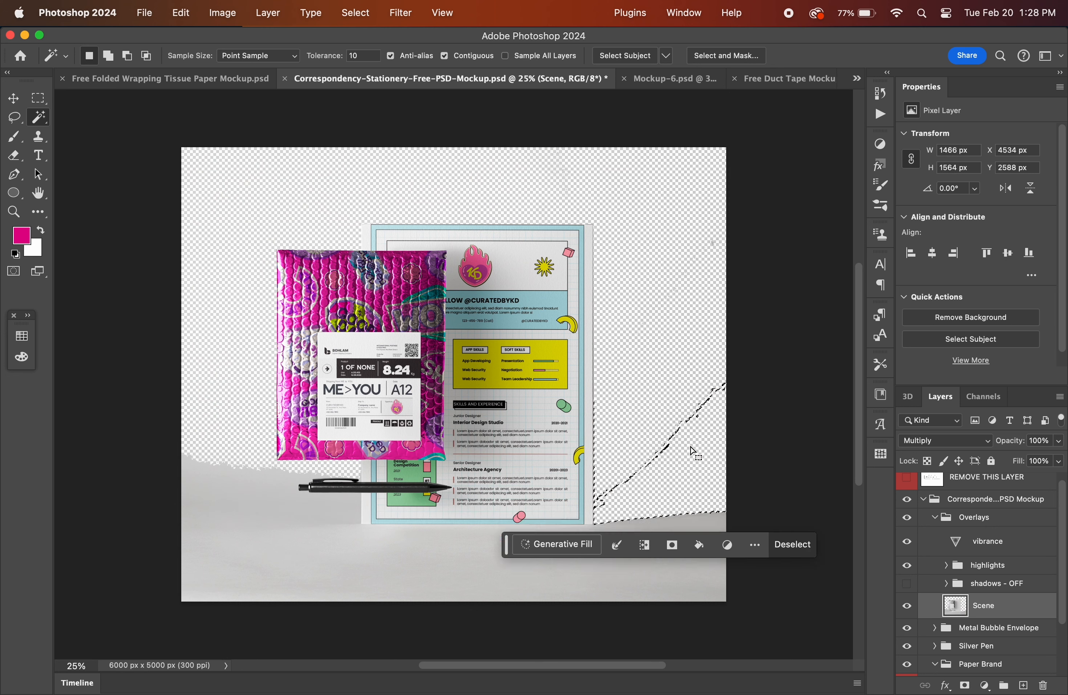
{"action": "left_click", "coordinate": [634, 582]}
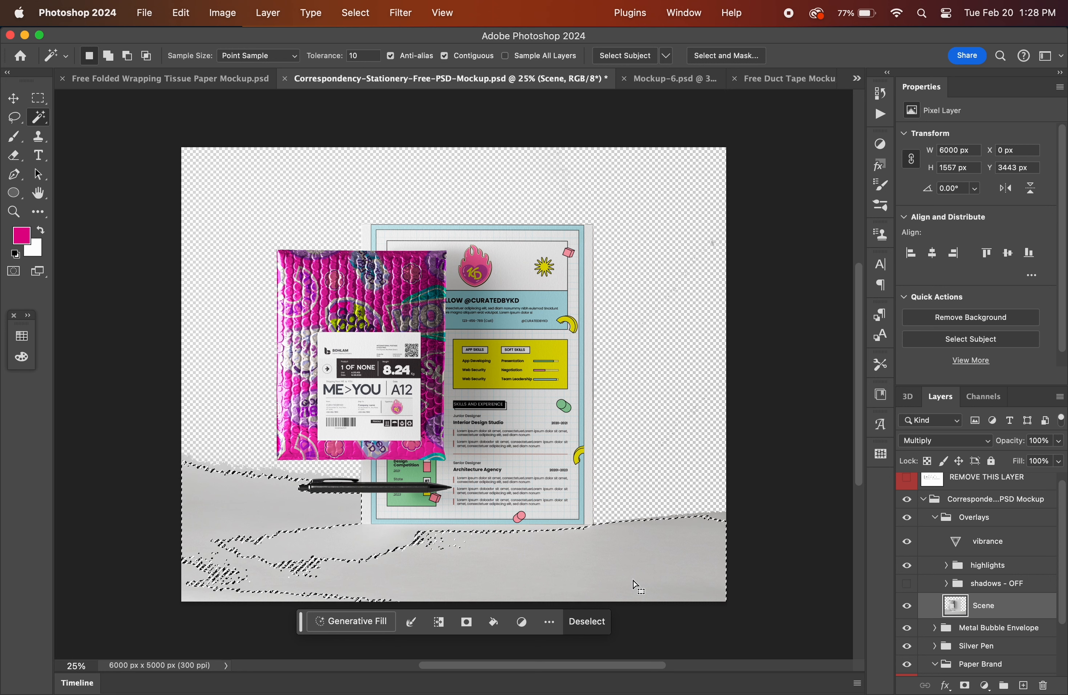
Undo the backdrop deletions and selections made on the Scene layer at tolerance 10.
{"action": "key", "text": "super+z"}
{"action": "key", "text": "super+z"}
{"action": "key", "text": "super+z"}
{"action": "key", "text": "super+z"}
{"action": "key", "text": "super+z"}
{"action": "key", "text": "super+z"}
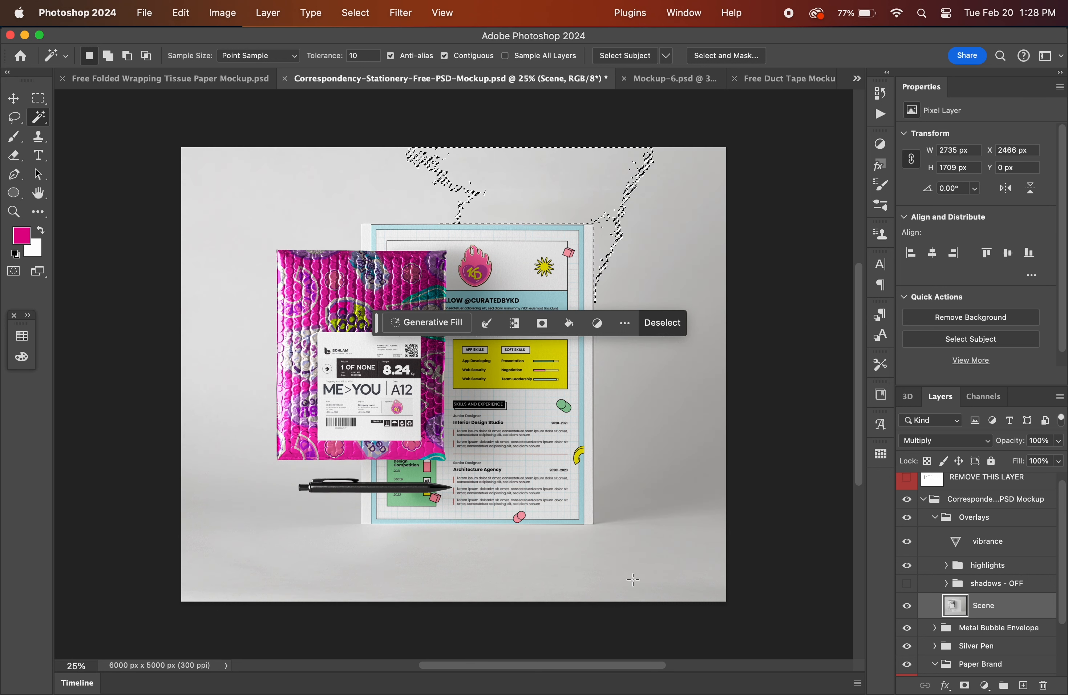
Try selecting the grey backdrop with the Magic Wand at tolerance 50 and at tolerance 20.
{"action": "type", "text": "50"}
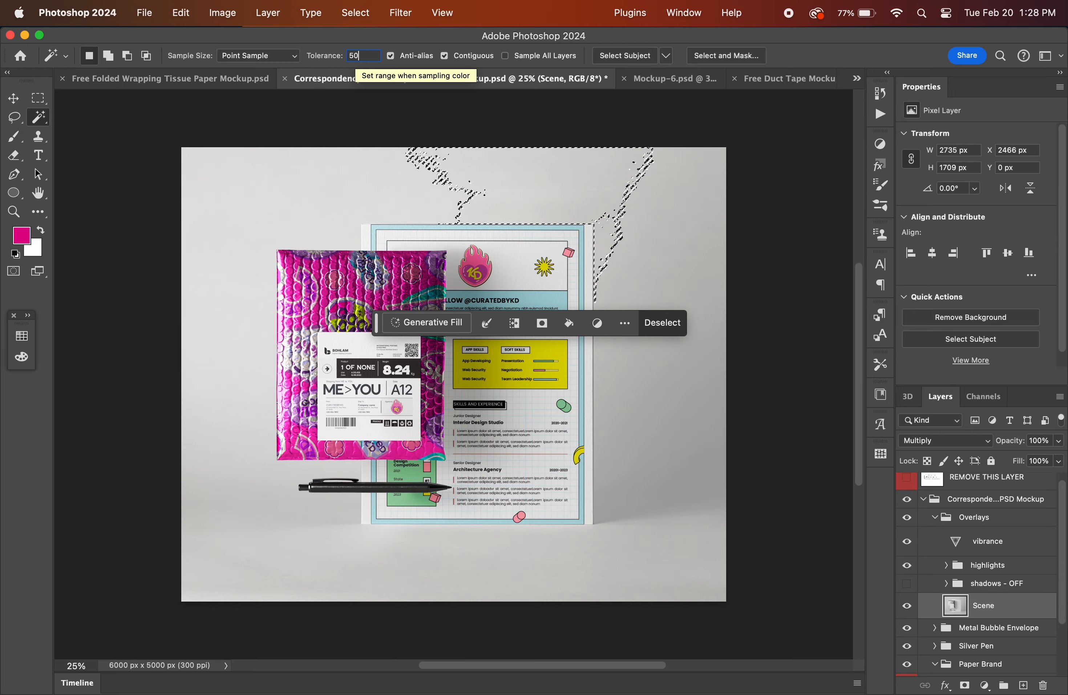
{"action": "key", "text": "Return"}
{"action": "left_click", "coordinate": [296, 174]}
{"action": "double_click", "coordinate": [360, 56]}
{"action": "type", "text": "20"}
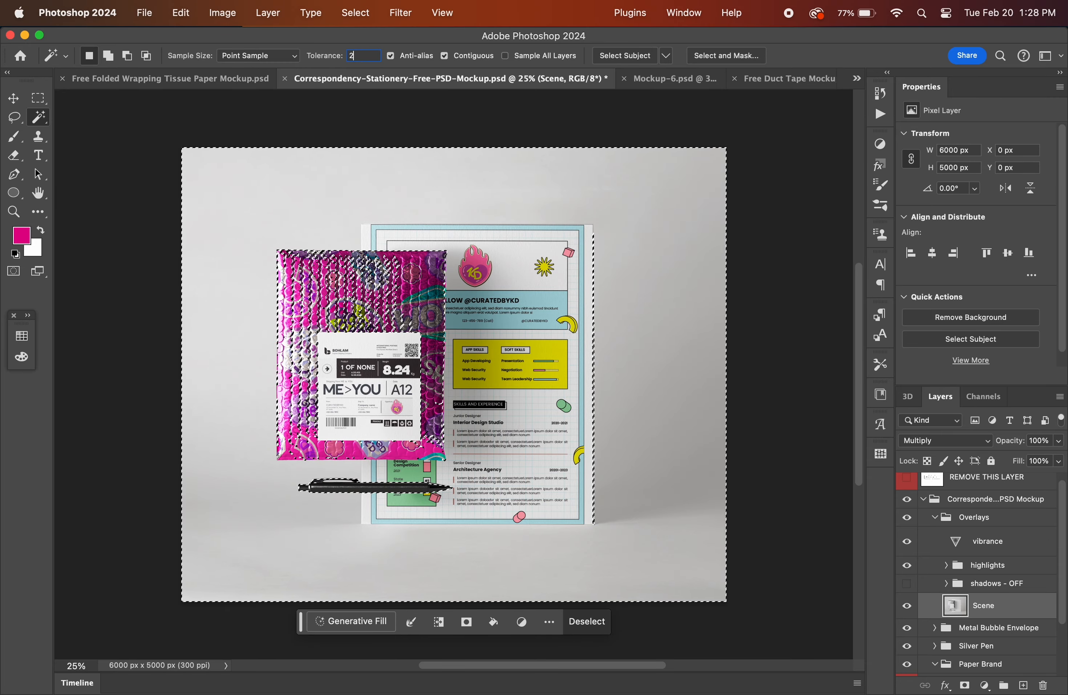
{"action": "key", "text": "Return"}
{"action": "left_click", "coordinate": [274, 203]}
Try narrower Magic Wand selections of the grey backdrop at tolerances 15, 13 and 12.
{"action": "double_click", "coordinate": [360, 55]}
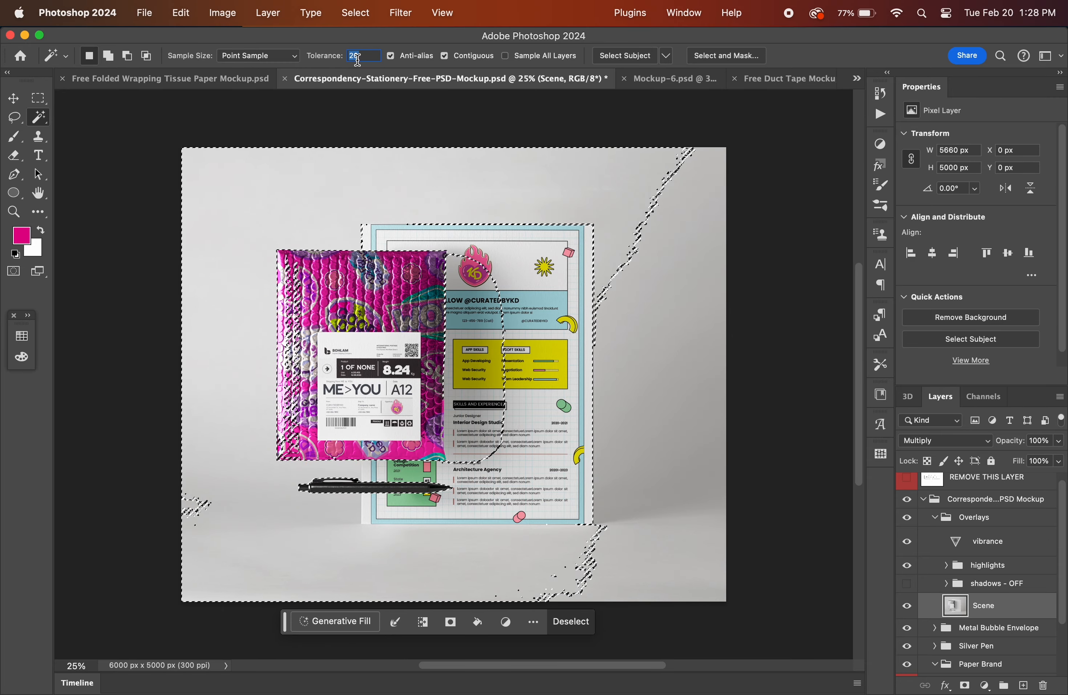
{"action": "type", "text": "15"}
{"action": "left_click", "coordinate": [355, 178]}
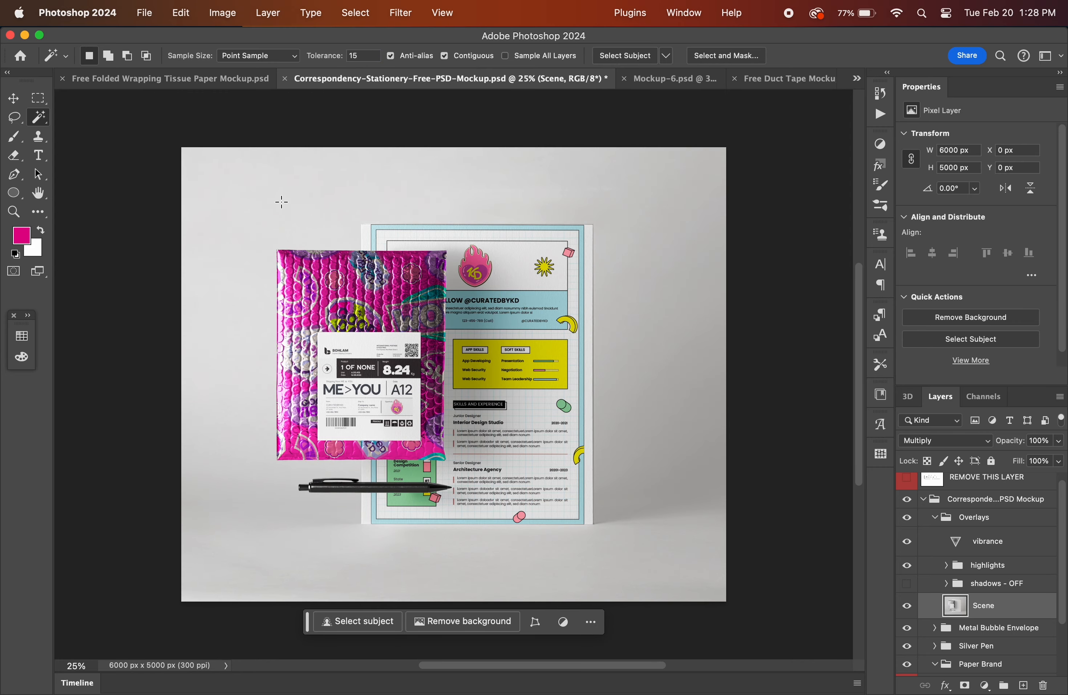
{"action": "double_click", "coordinate": [360, 56]}
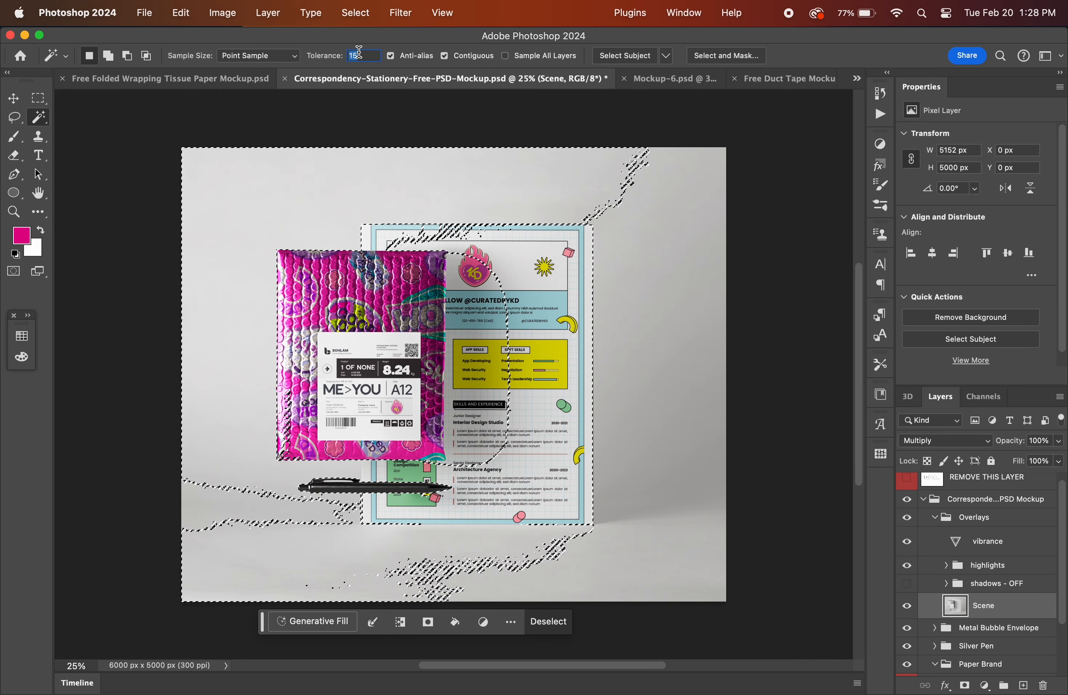
{"action": "type", "text": "13"}
{"action": "left_click", "coordinate": [363, 203]}
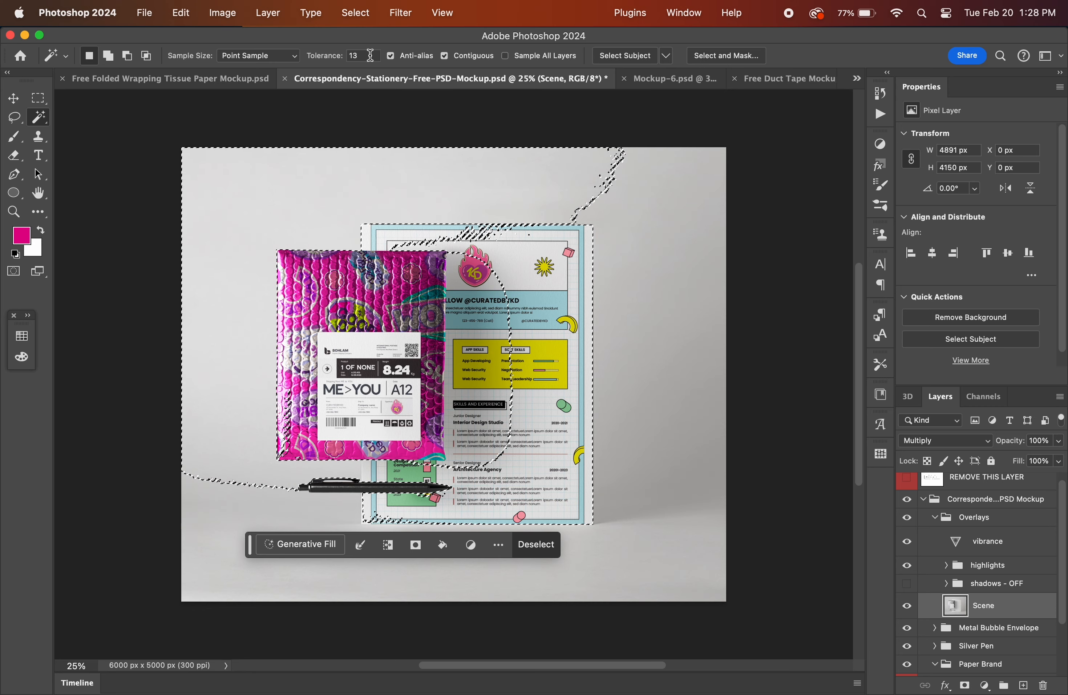
{"action": "type", "text": "12"}
{"action": "left_click", "coordinate": [343, 183]}
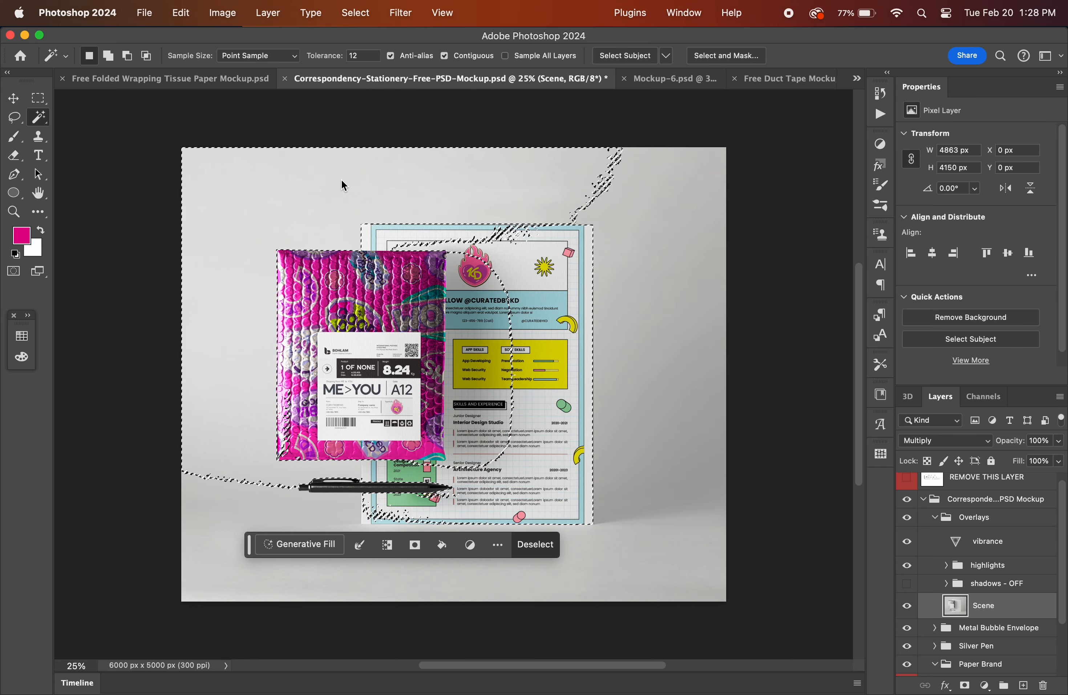
Test the backdrop selection above the envelope with the Magic Wand tolerance at 9 and at 5.
{"action": "double_click", "coordinate": [357, 55]}
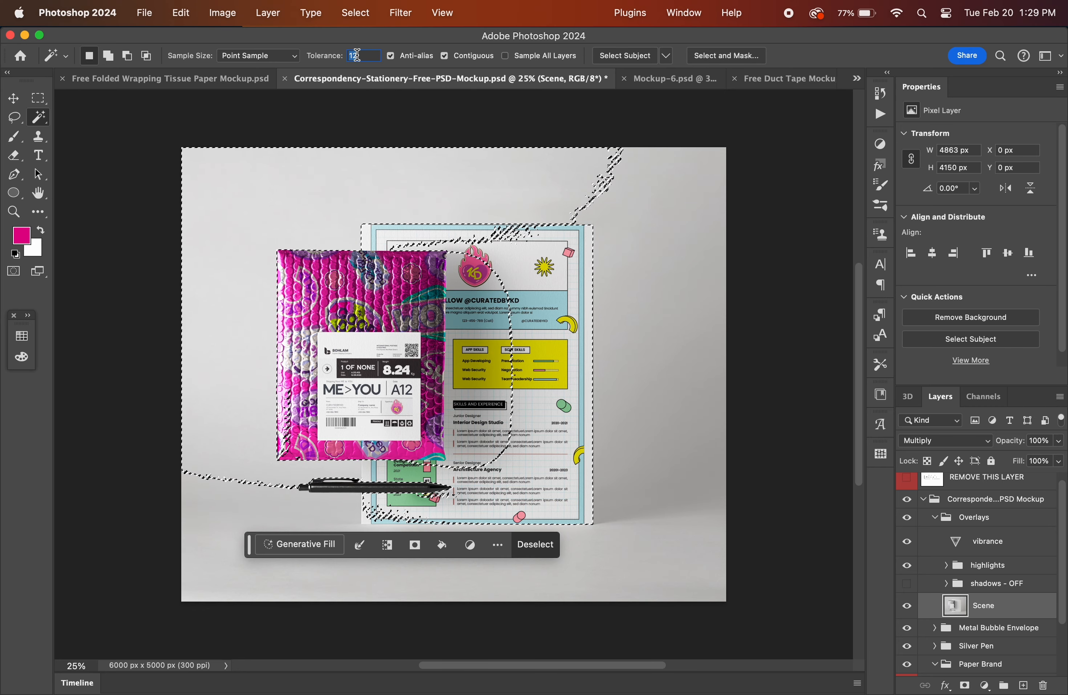
{"action": "type", "text": "9"}
{"action": "left_click", "coordinate": [341, 179]}
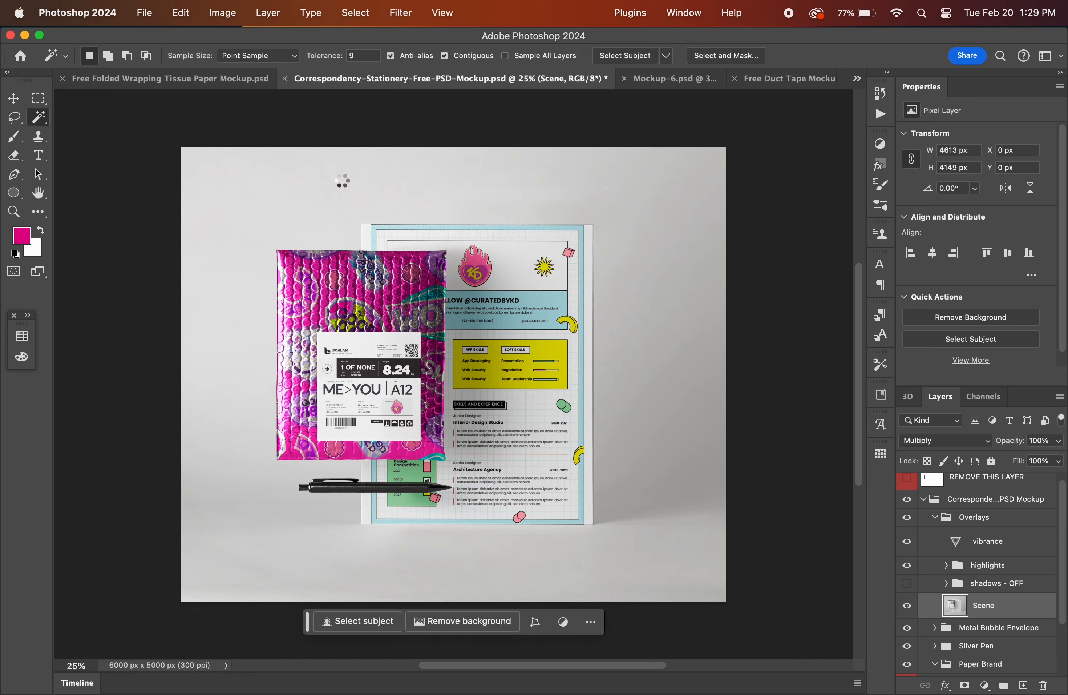
{"action": "double_click", "coordinate": [362, 54]}
{"action": "type", "text": "5"}
{"action": "left_click", "coordinate": [265, 195]}
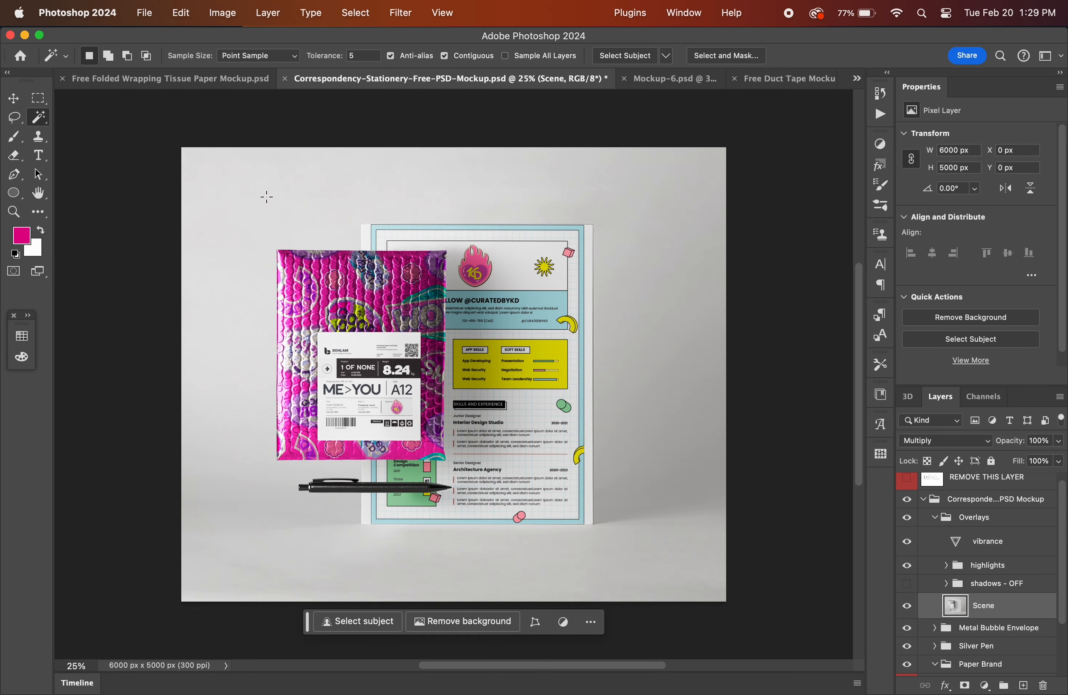
Set the Magic Wand tolerance to 8 and delete the backdrop above and on both sides of the items on the Scene layer.
{"action": "type", "text": "8"}
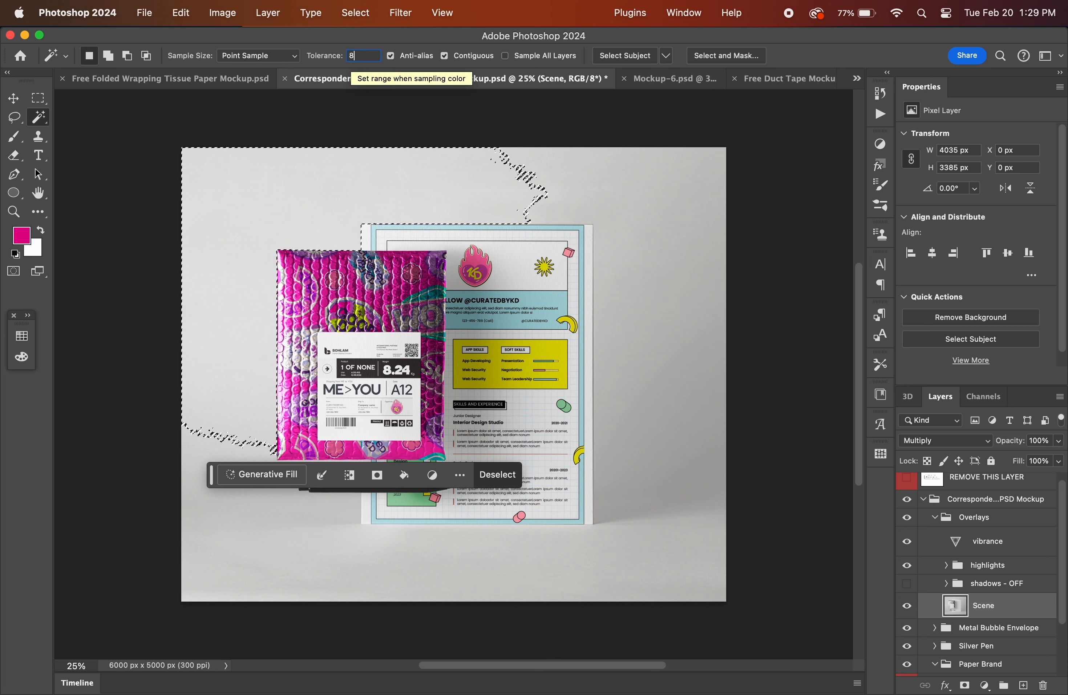
{"action": "left_click", "coordinate": [342, 164]}
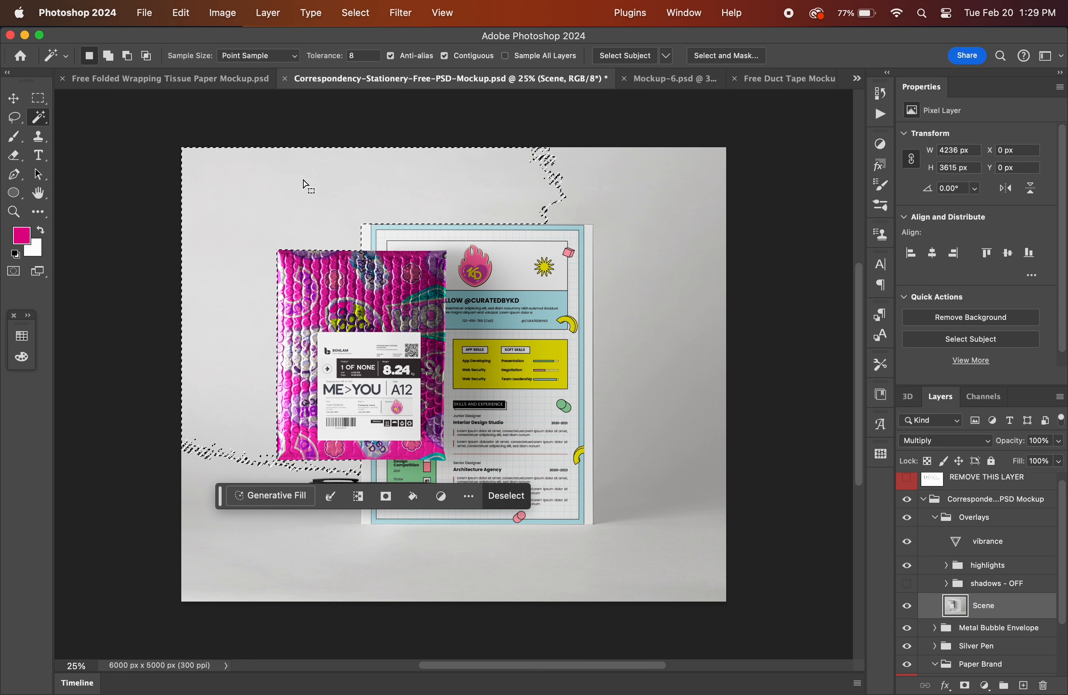
{"action": "key", "text": "Delete"}
{"action": "left_click", "coordinate": [627, 186]}
{"action": "key", "text": "Delete"}
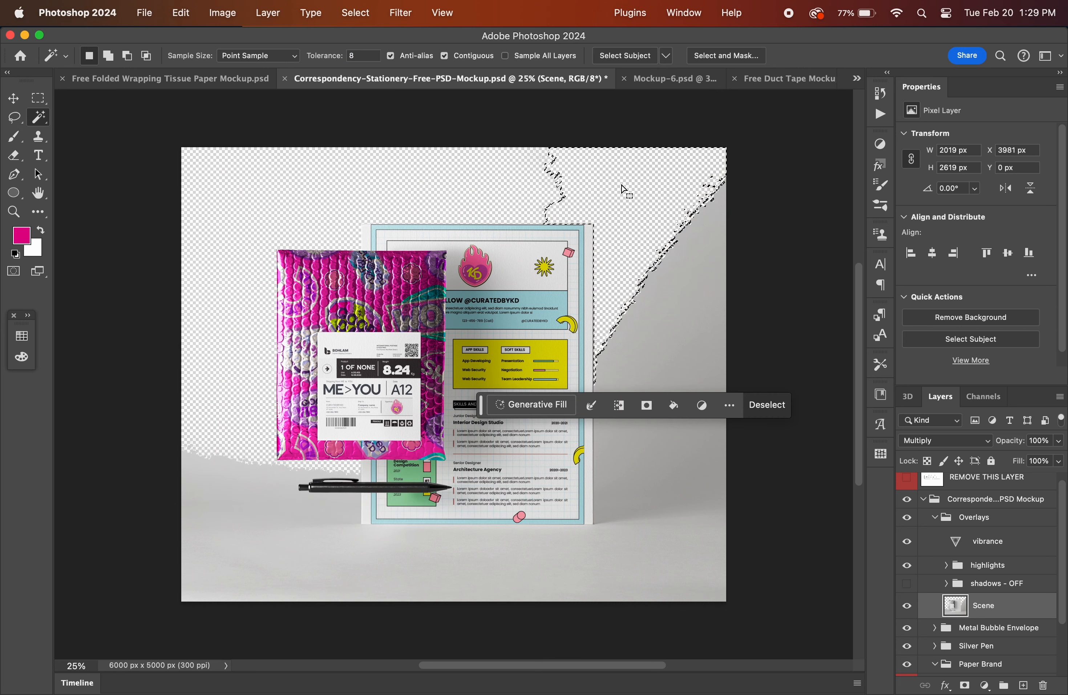
{"action": "left_click", "coordinate": [674, 311]}
{"action": "key", "text": "Delete"}
Delete the backdrop beneath the envelope and pen and the remaining grey area beside the résumé's lower half.
{"action": "left_click", "coordinate": [204, 486]}
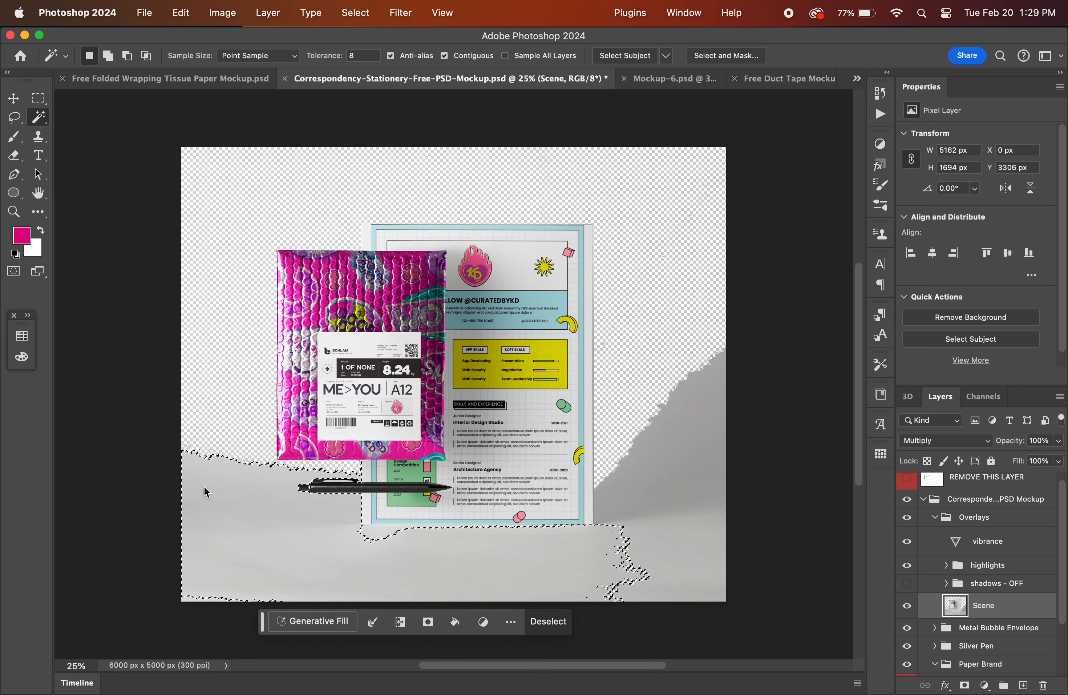
{"action": "key", "text": "Delete"}
{"action": "left_click", "coordinate": [682, 482]}
{"action": "key", "text": "Delete"}
{"action": "left_click", "coordinate": [654, 446]}
{"action": "key", "text": "Delete"}
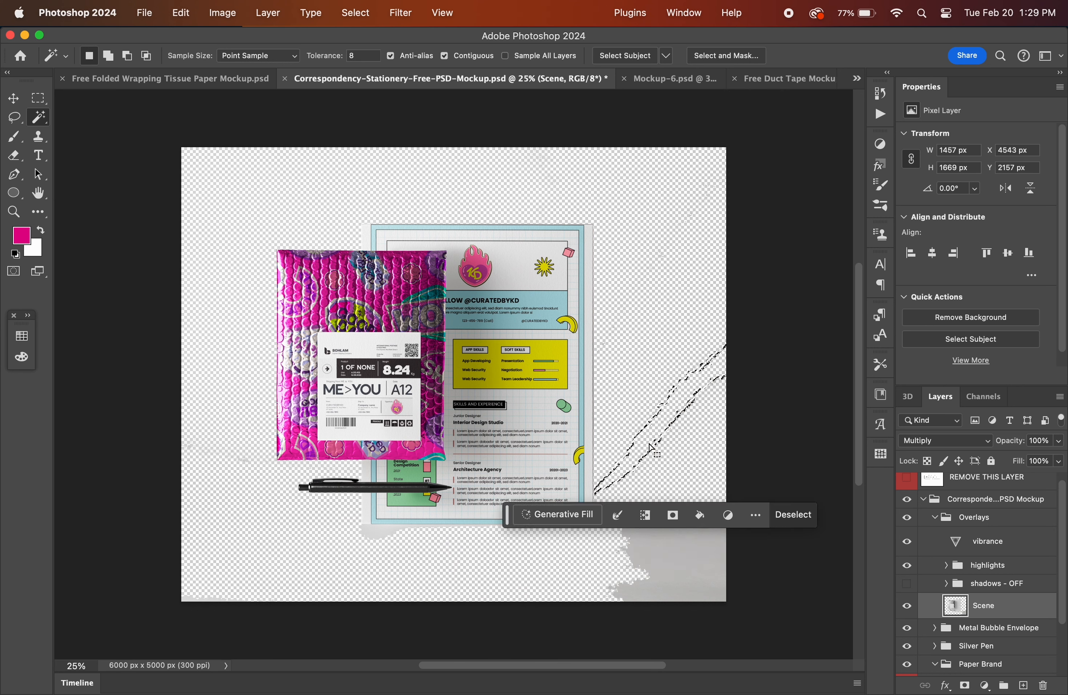
Delete the leftover backdrop patches below the résumé and the thin grey strip at its lower right.
{"action": "left_click", "coordinate": [674, 585]}
{"action": "key", "text": "Delete"}
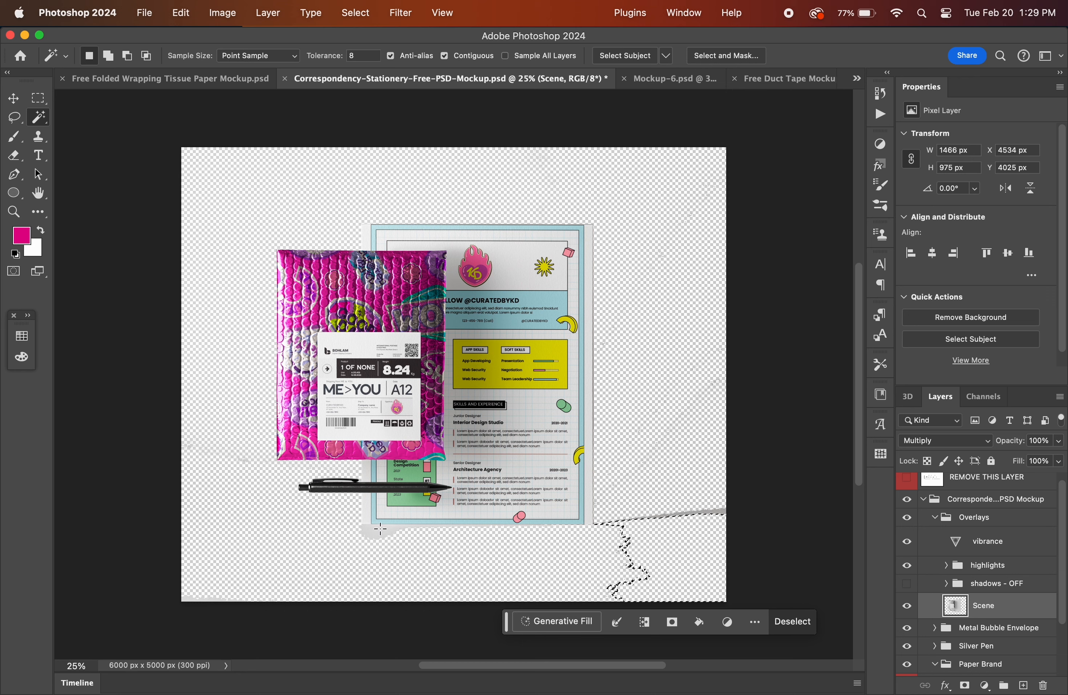
{"action": "left_click", "coordinate": [381, 530]}
{"action": "key", "text": "Delete"}
{"action": "left_click", "coordinate": [634, 525]}
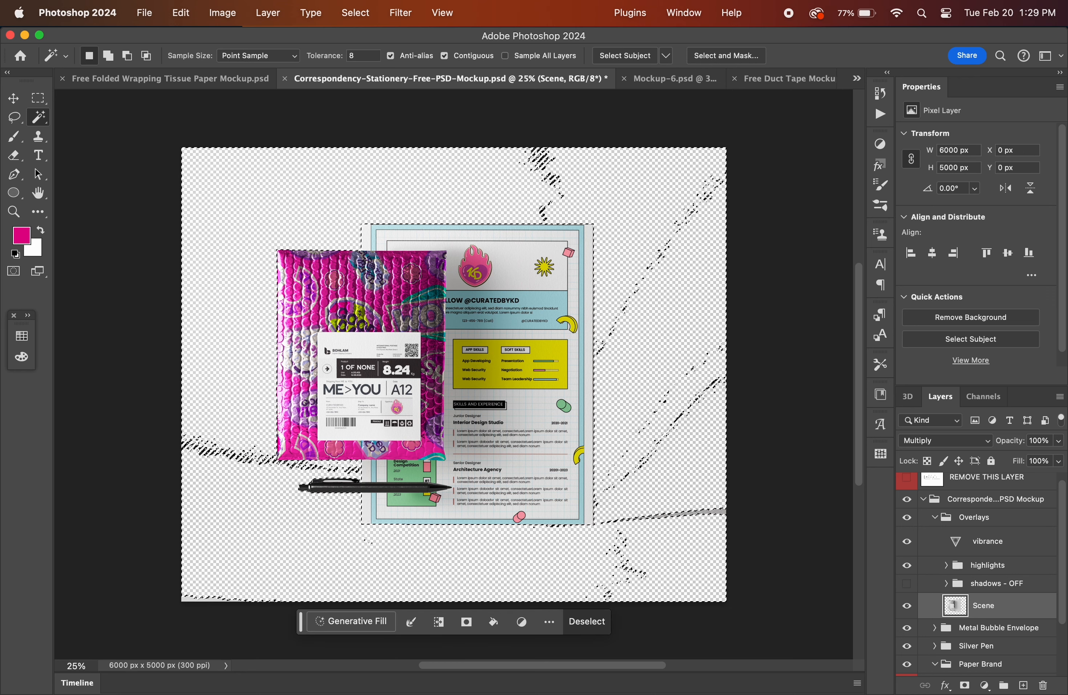
{"action": "left_click", "coordinate": [704, 518]}
{"action": "key", "text": "Delete"}
{"action": "left_click", "coordinate": [675, 410]}
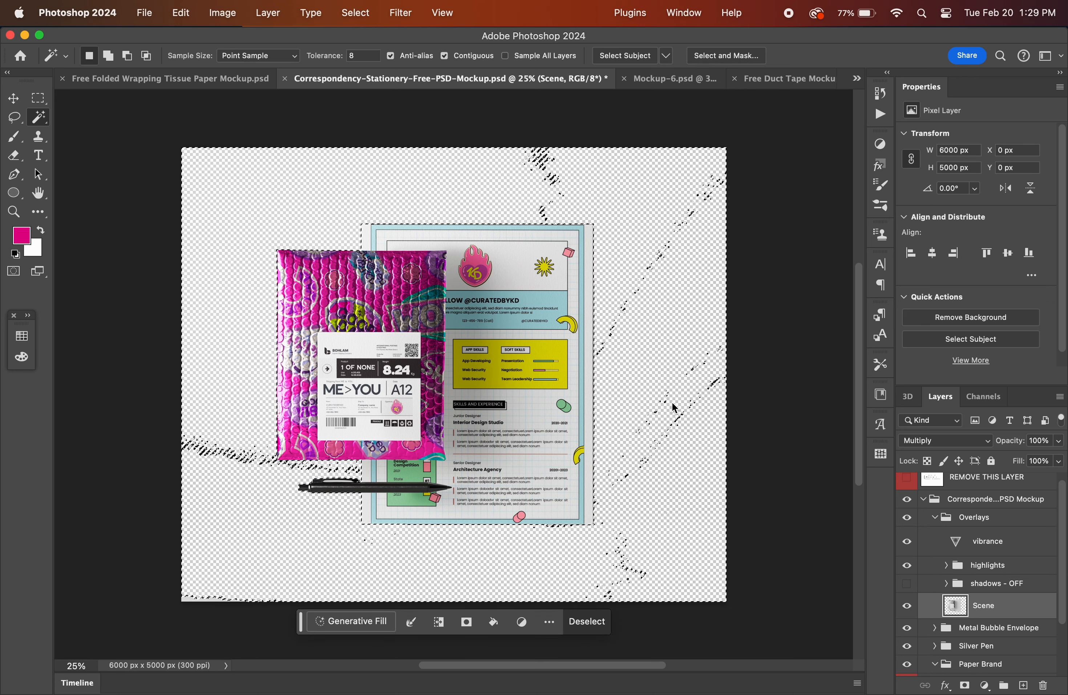
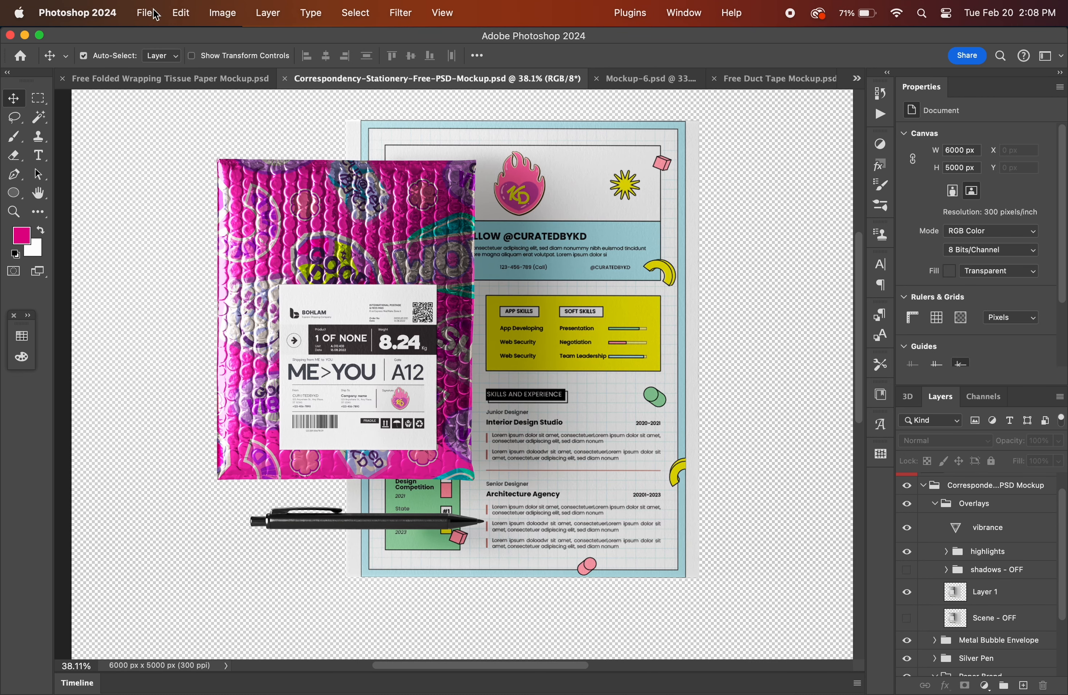
Export the mockup as a transparent PNG named STATIONARY in the **BRAND folder, replacing the existing file.
{"action": "left_click", "coordinate": [153, 15]}
{"action": "mouse_move", "coordinate": [310, 246]}
{"action": "left_click", "coordinate": [375, 262]}
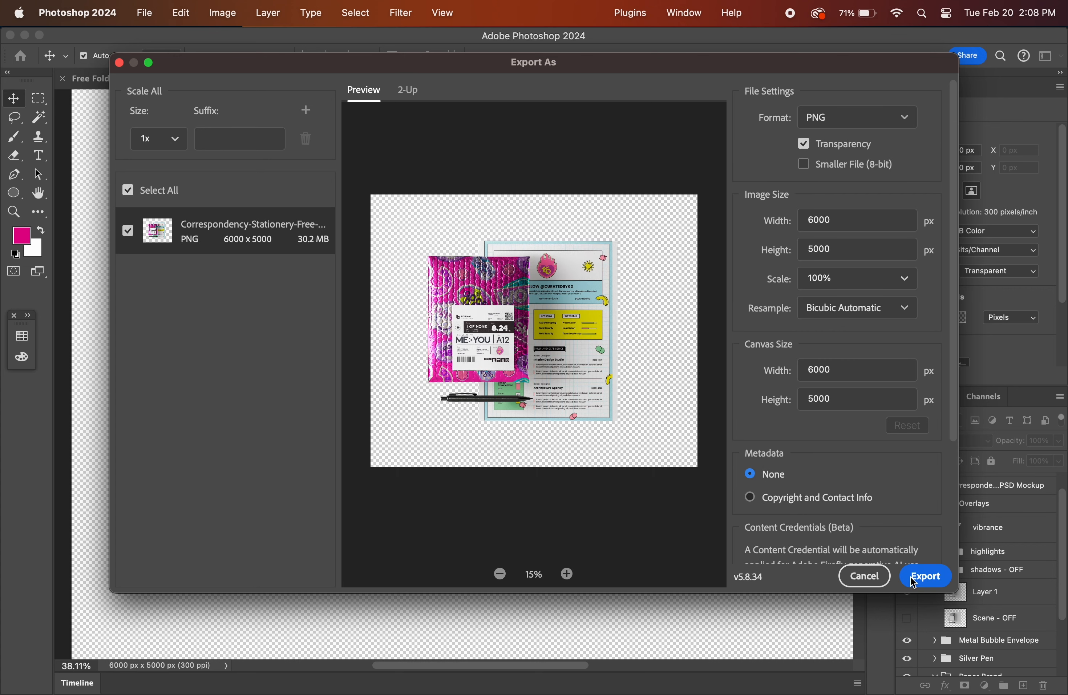
{"action": "left_click", "coordinate": [914, 582]}
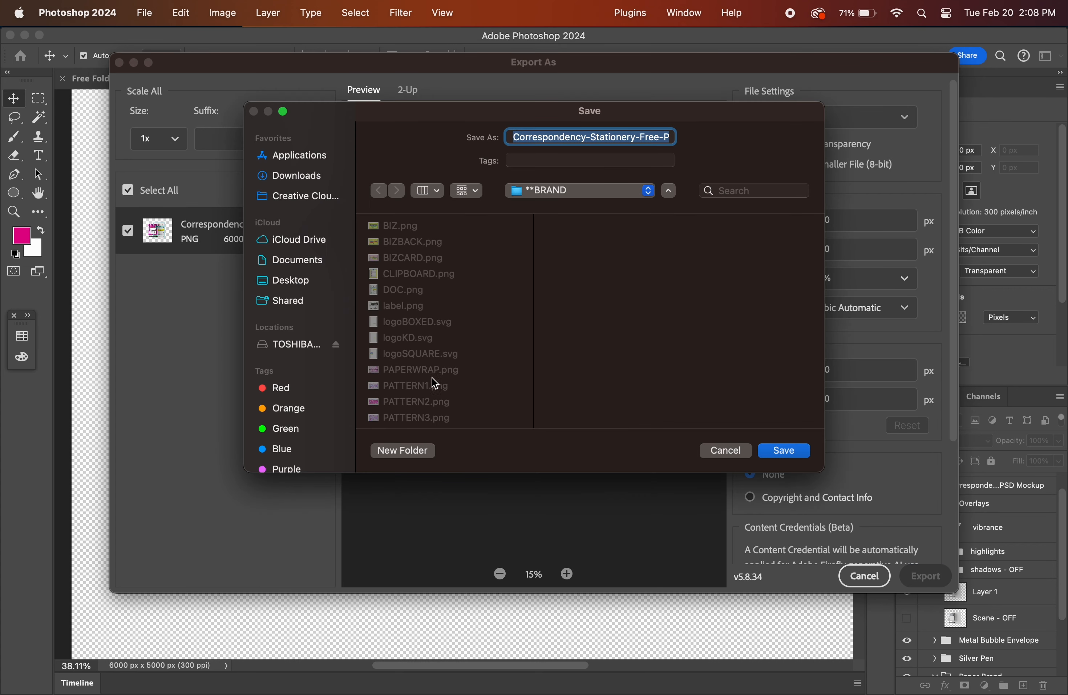
{"action": "scroll", "coordinate": [435, 384], "scroll_direction": "down", "scroll_amount": 10}
{"action": "left_click", "coordinate": [410, 352]}
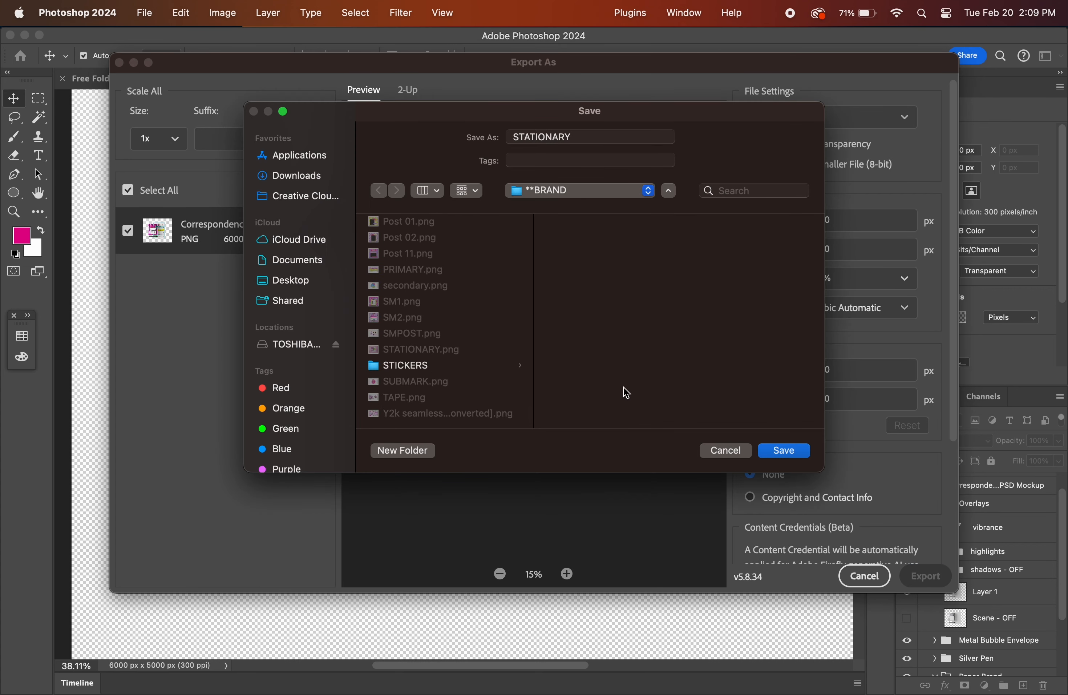
{"action": "left_click", "coordinate": [784, 451]}
{"action": "left_click", "coordinate": [575, 360]}
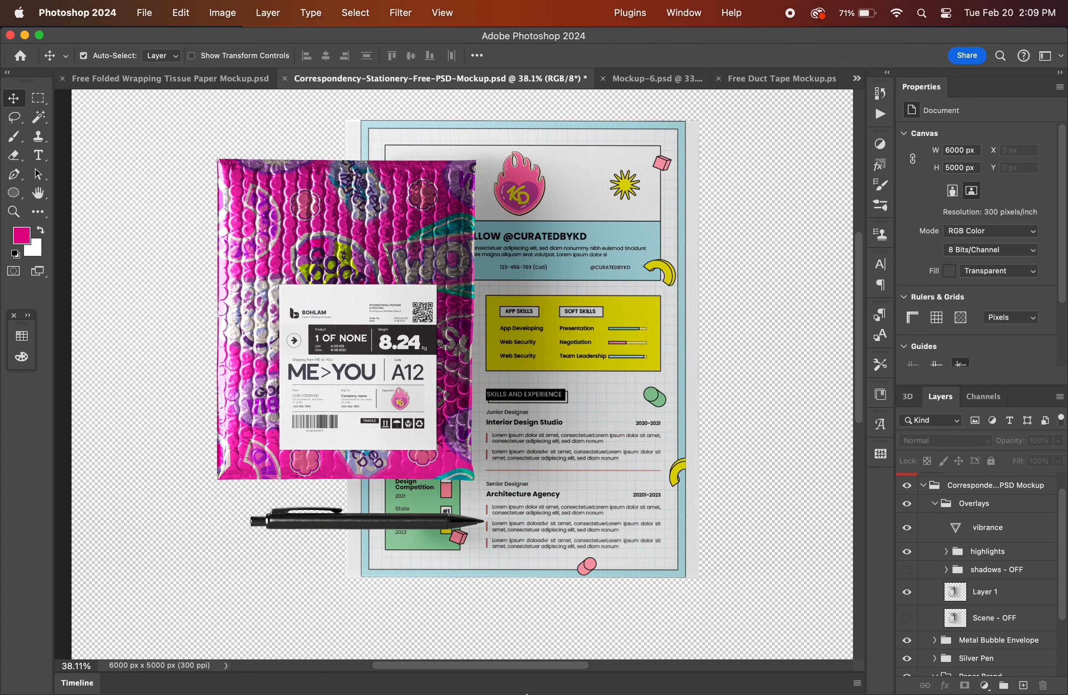
Switch to Illustrator and delete the old stationery mockup image with the backdrop from above the brand board.
{"action": "left_click", "coordinate": [553, 670]}
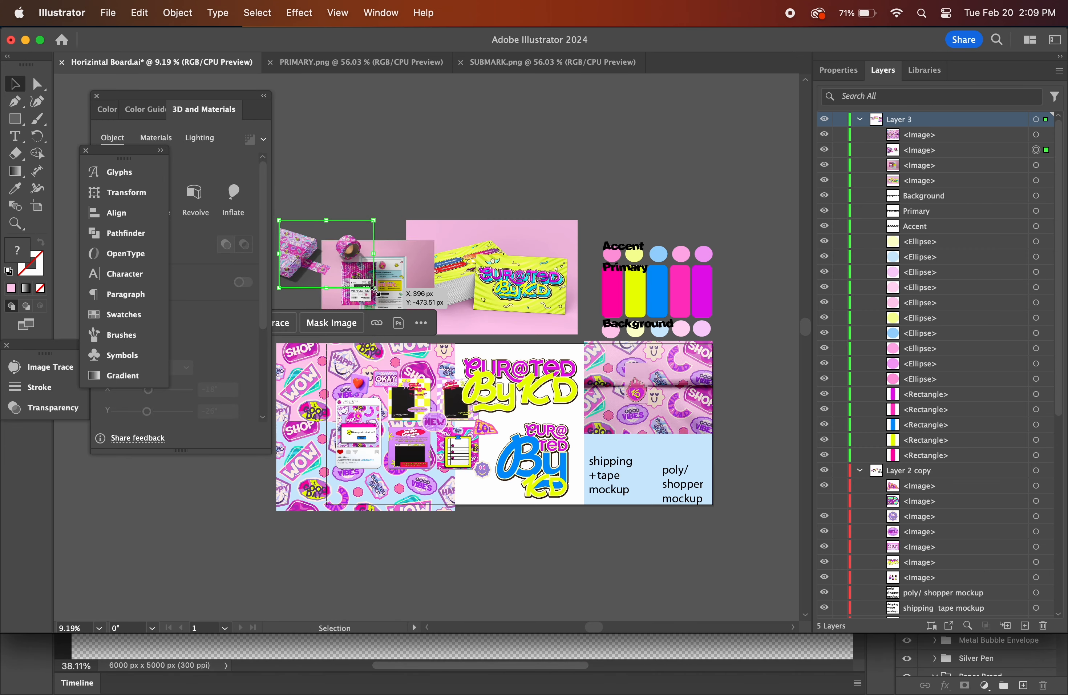
{"action": "left_click_drag", "start_coordinate": [375, 292], "coordinate": [404, 271]}
{"action": "key", "text": "Delete"}
{"action": "mouse_move", "coordinate": [496, 667]}
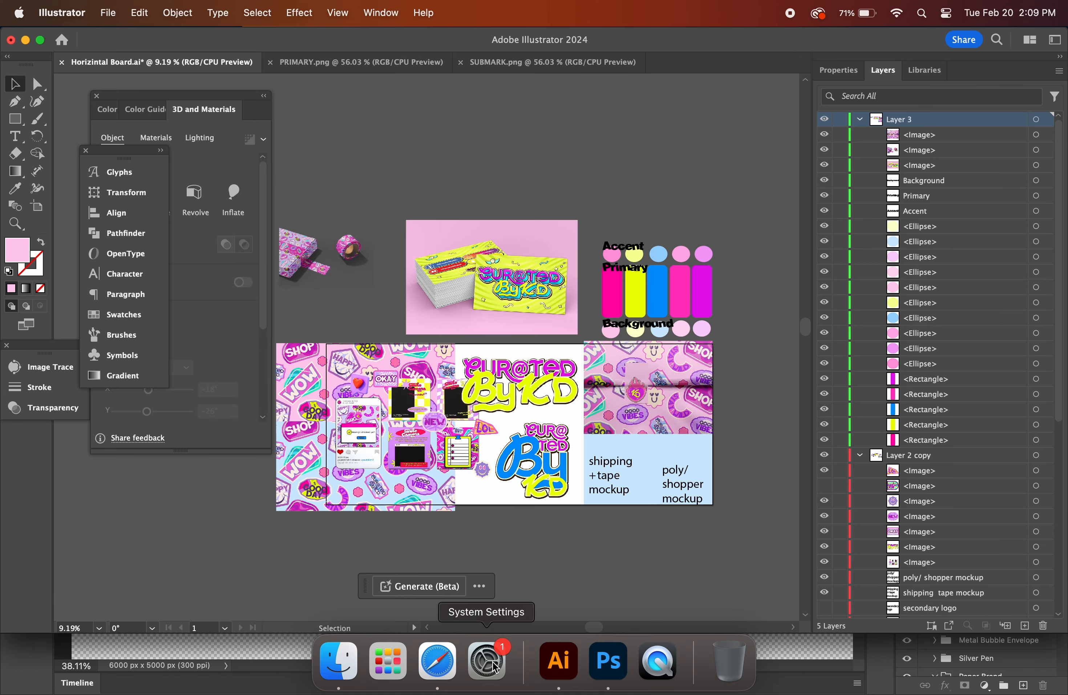
Move the business card mockup onto the light-blue panel below the mailer pattern and scale it to the panel's width.
{"action": "mouse_move", "coordinate": [501, 249]}
{"action": "left_mouse_down"}
{"action": "mouse_move", "coordinate": [547, 296]}
{"action": "mouse_move", "coordinate": [620, 433]}
{"action": "mouse_move", "coordinate": [647, 438]}
{"action": "left_mouse_up"}
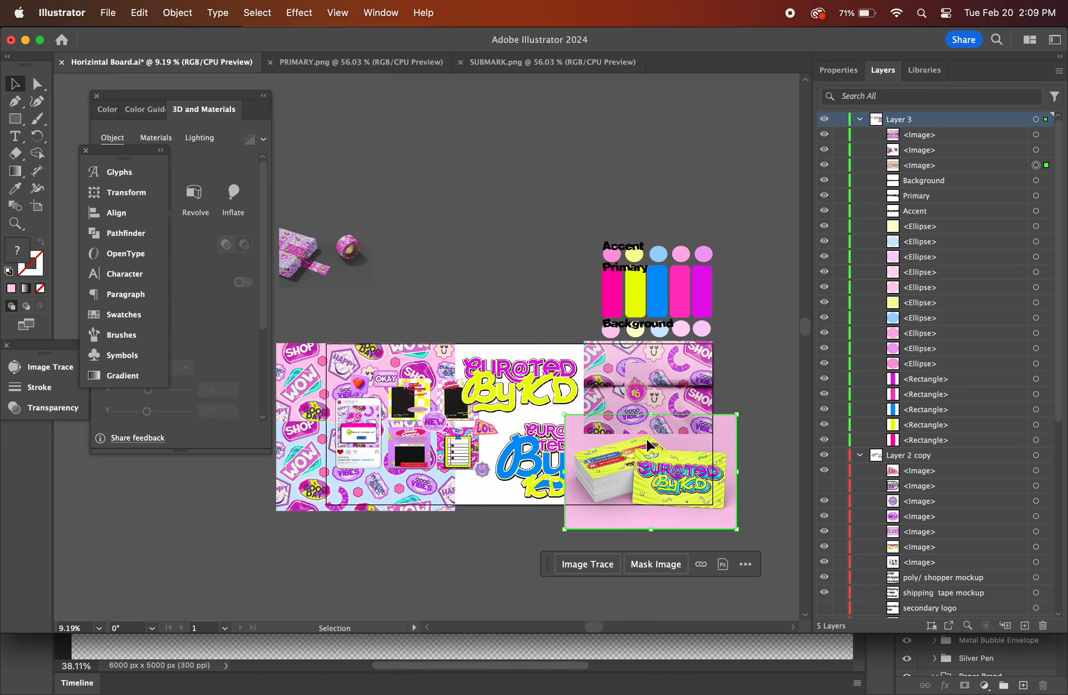
{"action": "left_click_drag", "start_coordinate": [738, 528], "coordinate": [685, 493]}
{"action": "mouse_move", "coordinate": [595, 465]}
{"action": "left_mouse_down"}
{"action": "mouse_move", "coordinate": [626, 478]}
{"action": "mouse_move", "coordinate": [585, 464]}
{"action": "mouse_move", "coordinate": [585, 418]}
{"action": "left_mouse_up"}
{"action": "key", "text": "super+z"}
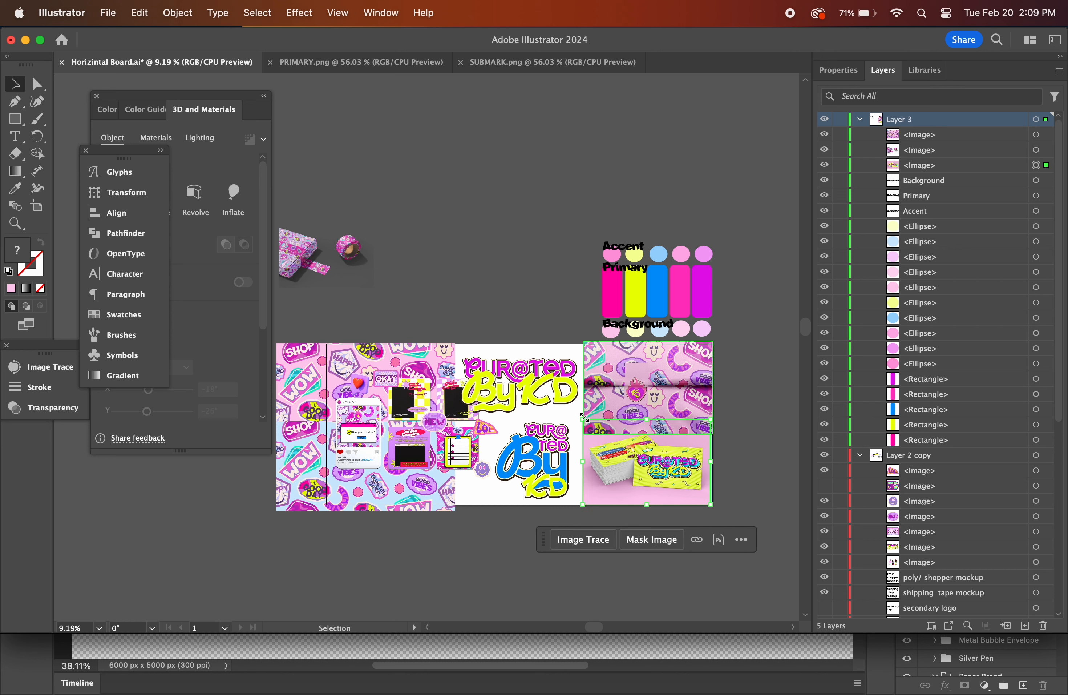
{"action": "left_click_drag", "start_coordinate": [643, 461], "coordinate": [647, 474]}
{"action": "left_click", "coordinate": [770, 371]}
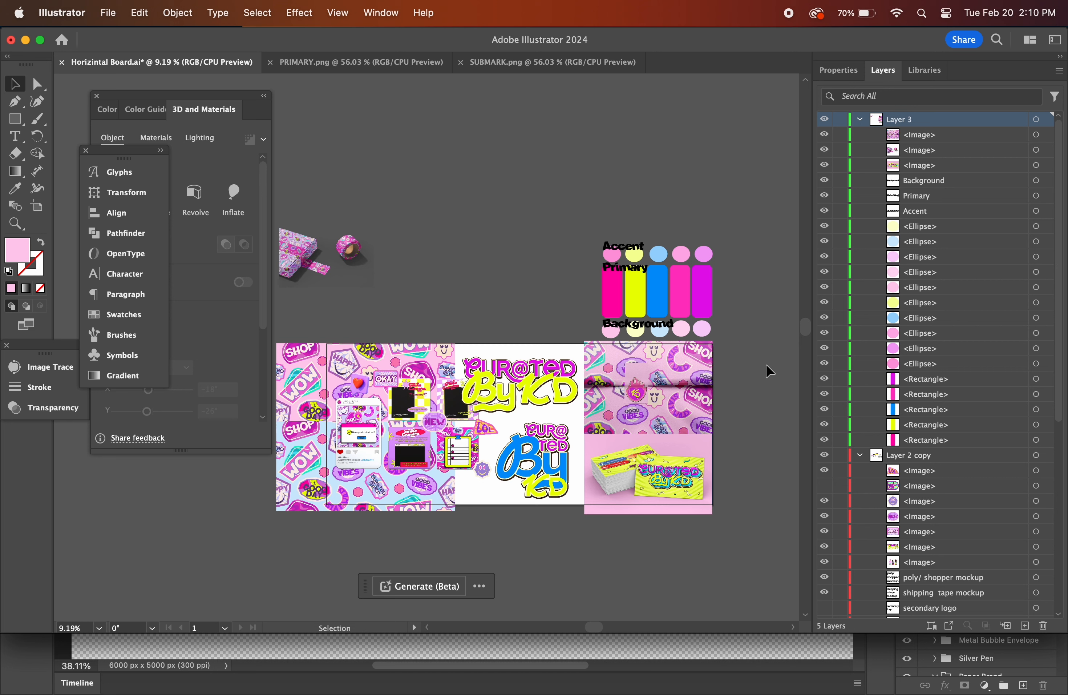
Move the shipping box and tape mockup from above the board to the lower edge between the social graphics and stacked logo.
{"action": "left_click", "coordinate": [305, 255]}
{"action": "mouse_move", "coordinate": [305, 255]}
{"action": "left_mouse_down"}
{"action": "mouse_move", "coordinate": [396, 266]}
{"action": "mouse_move", "coordinate": [348, 346]}
{"action": "mouse_move", "coordinate": [304, 378]}
{"action": "mouse_move", "coordinate": [295, 367]}
{"action": "mouse_move", "coordinate": [299, 472]}
{"action": "mouse_move", "coordinate": [294, 489]}
{"action": "mouse_move", "coordinate": [295, 476]}
{"action": "mouse_move", "coordinate": [286, 480]}
{"action": "left_mouse_up"}
{"action": "scroll", "coordinate": [285, 480], "scroll_direction": "up", "scroll_amount": 5}
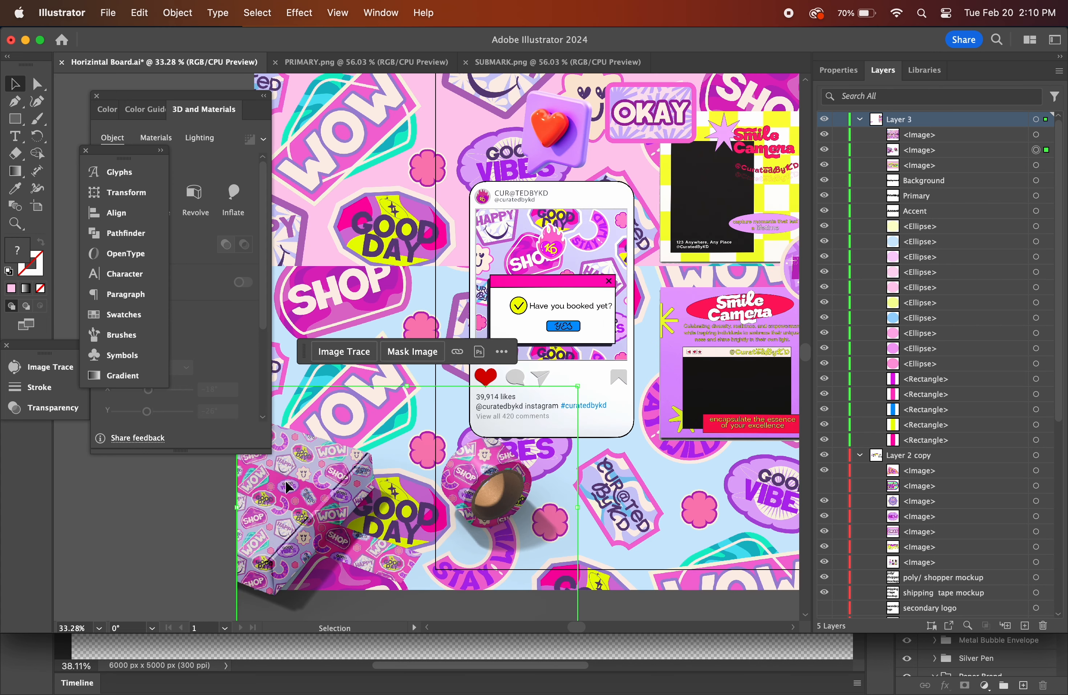
{"action": "scroll", "coordinate": [286, 480], "scroll_direction": "right", "scroll_amount": 5}
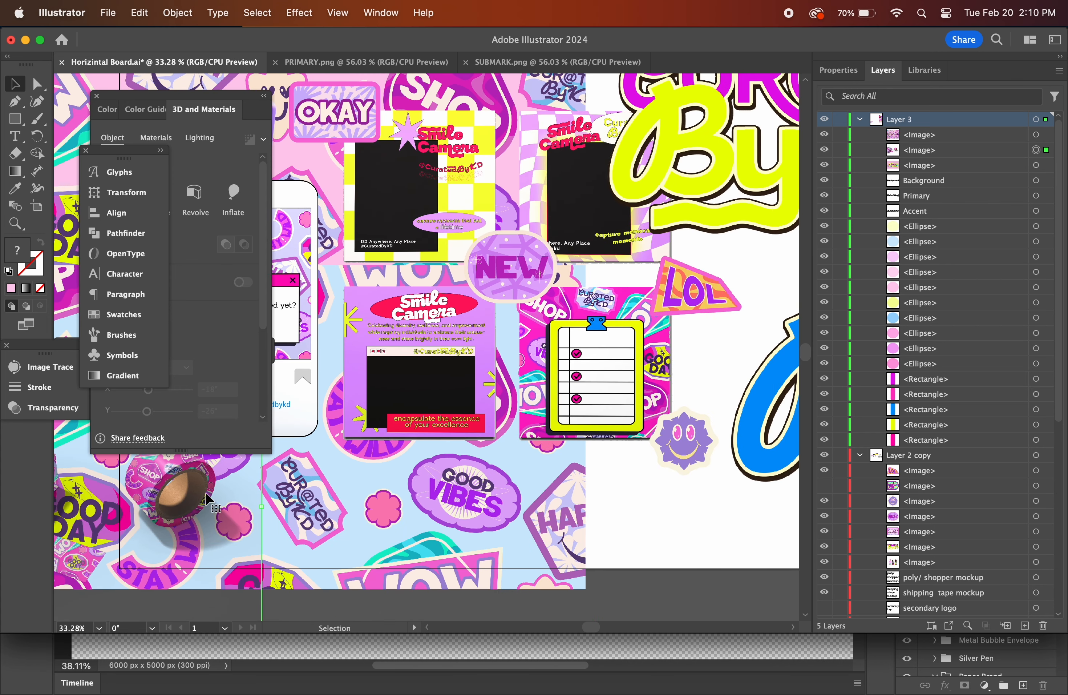
{"action": "left_click_drag", "start_coordinate": [207, 499], "coordinate": [755, 514]}
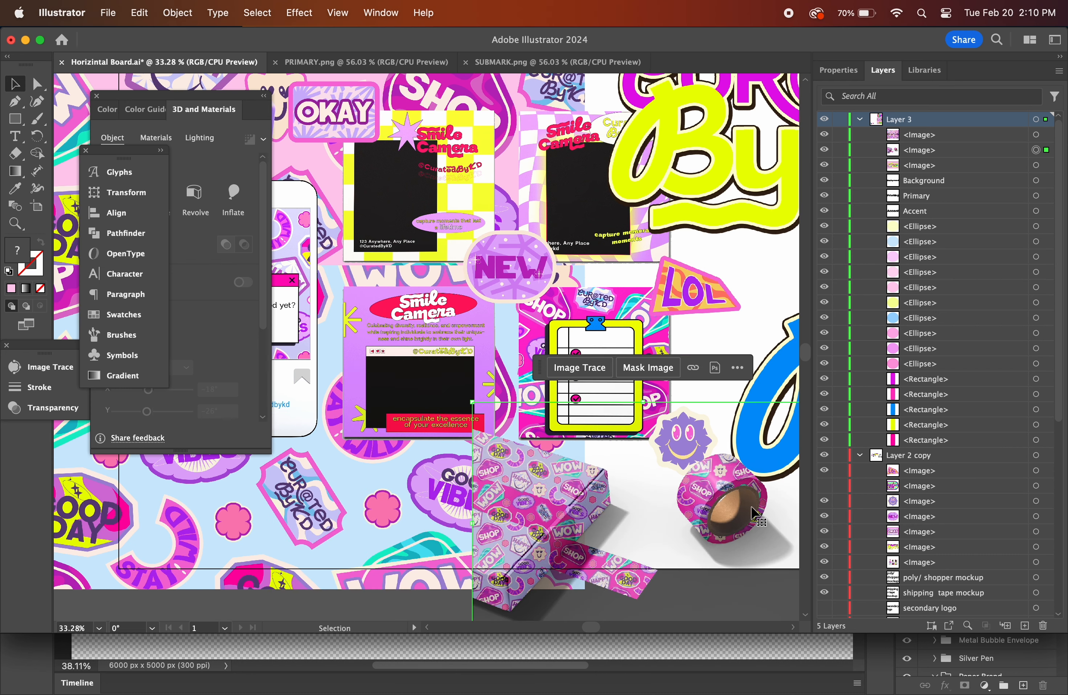
{"action": "scroll", "coordinate": [754, 514], "scroll_direction": "right", "scroll_amount": 7}
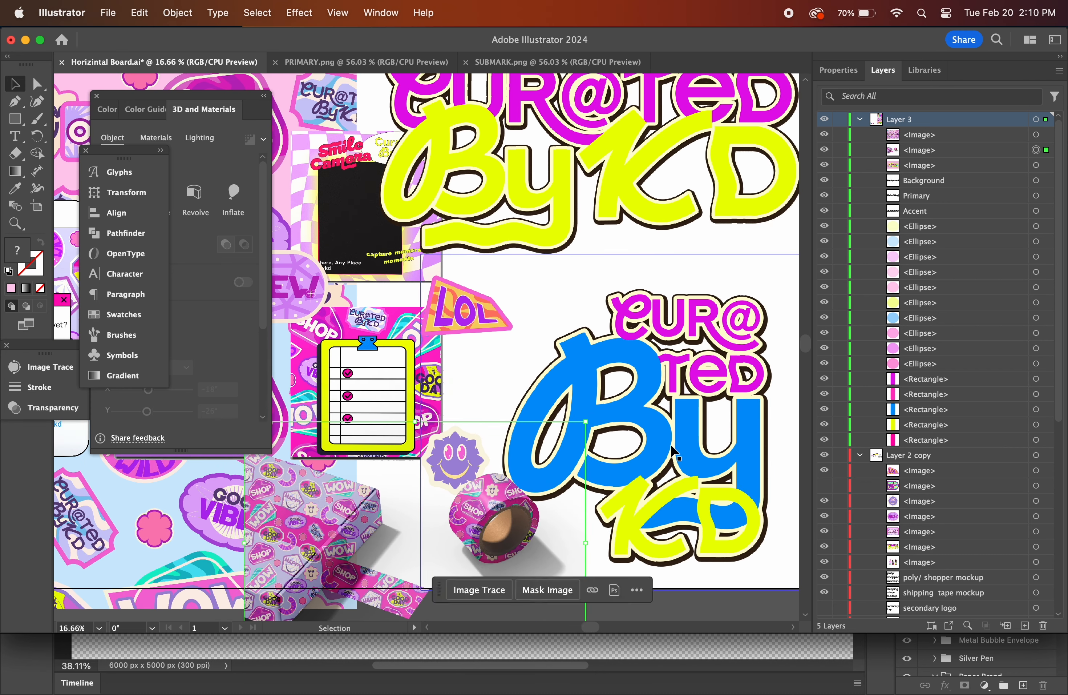
{"action": "scroll", "coordinate": [674, 452], "scroll_direction": "down", "scroll_amount": 6}
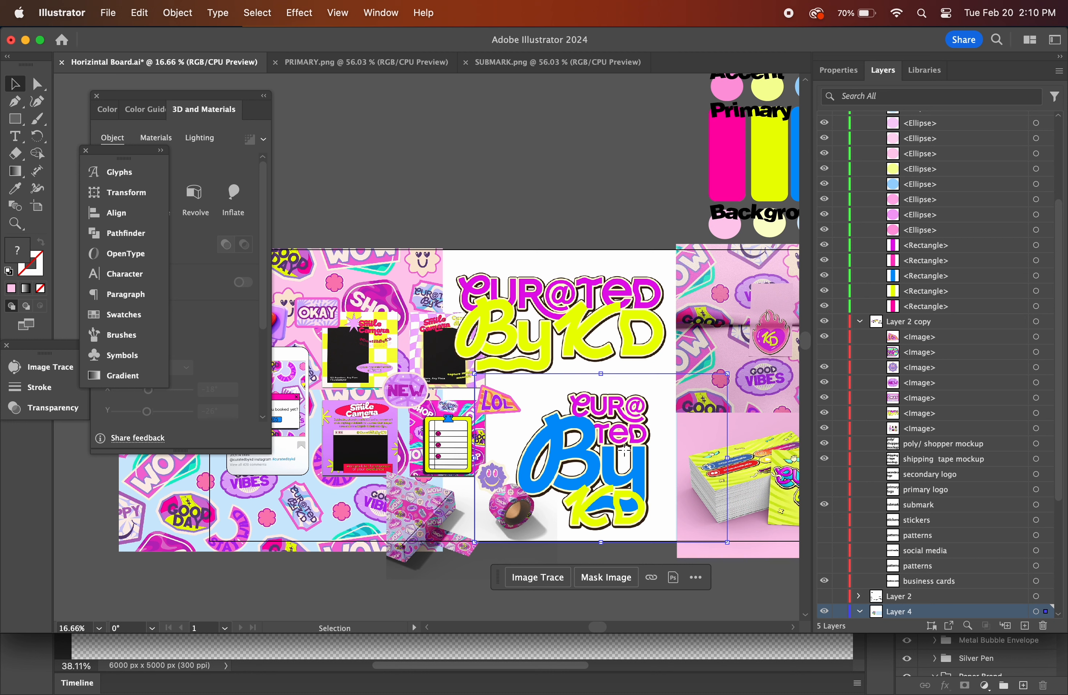
Shift the stacked Curated By KD logo toward the business cards and bring it to the front.
{"action": "left_click_drag", "start_coordinate": [624, 450], "coordinate": [656, 446]}
{"action": "right_click", "coordinate": [658, 451]}
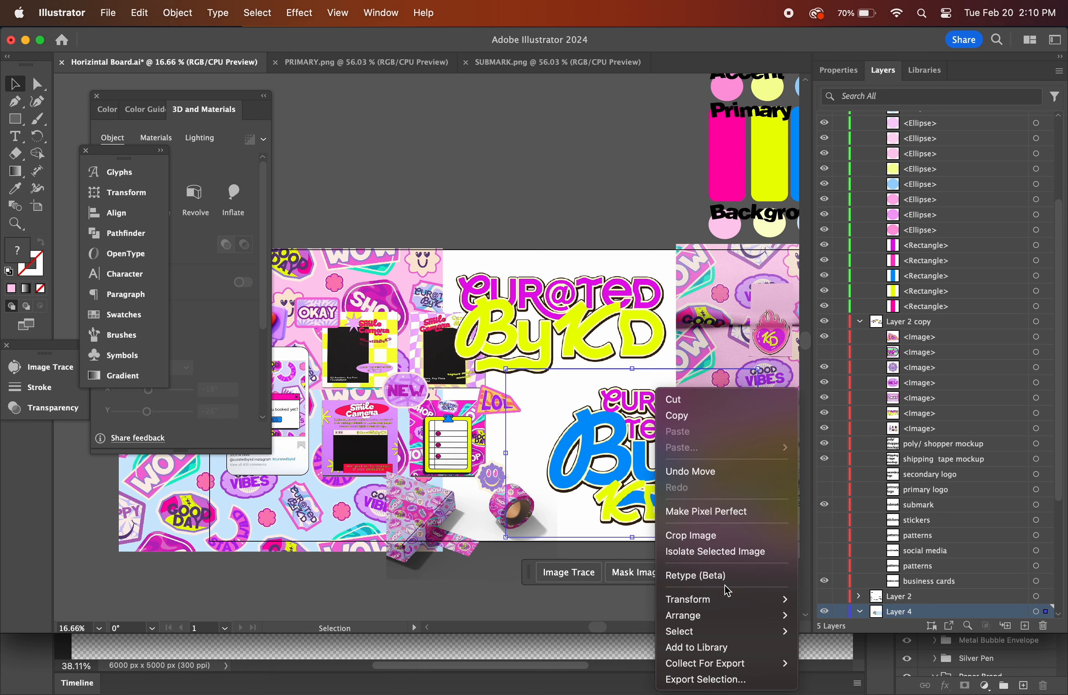
{"action": "mouse_move", "coordinate": [740, 613]}
{"action": "left_click", "coordinate": [913, 630]}
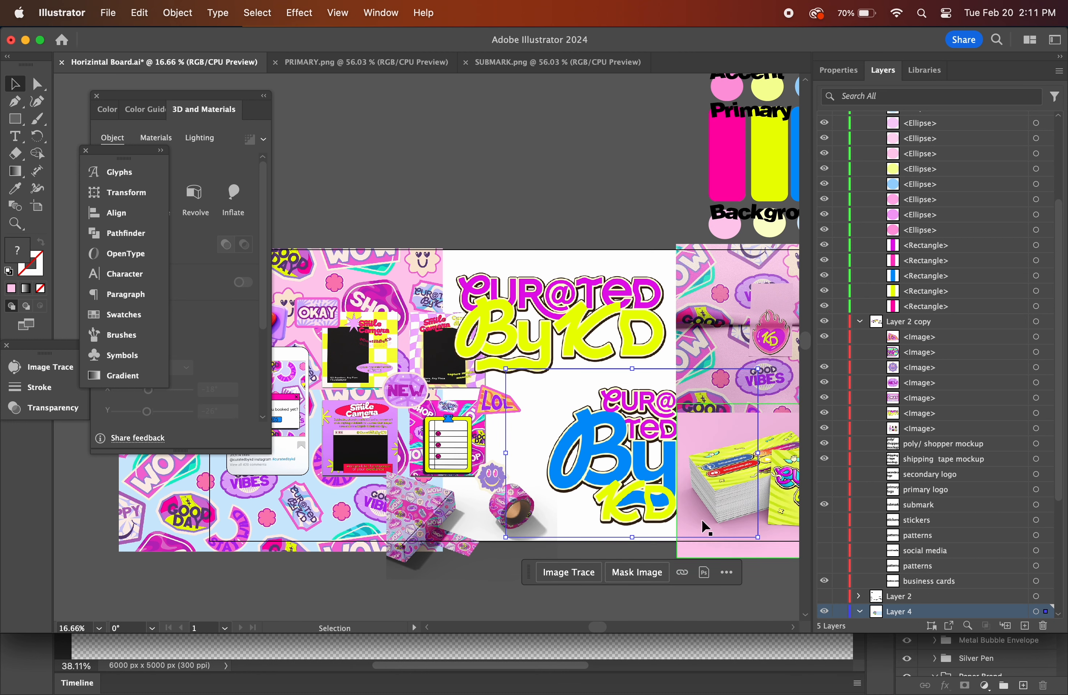
{"action": "right_click", "coordinate": [643, 474]}
{"action": "mouse_move", "coordinate": [731, 615]}
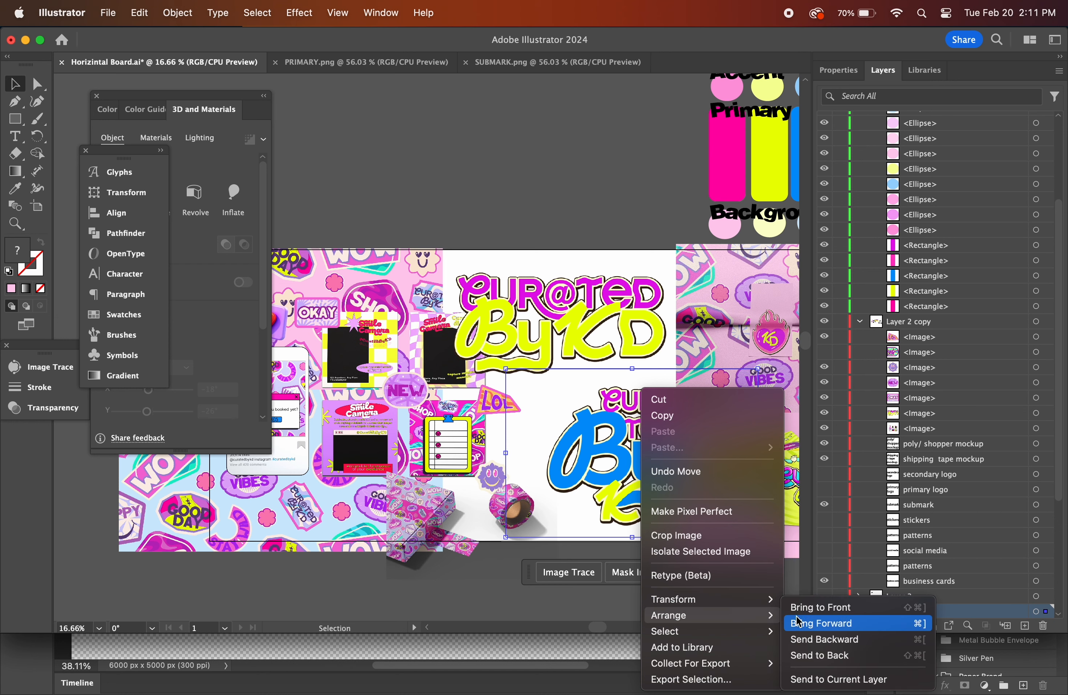
{"action": "left_click", "coordinate": [823, 609]}
{"action": "left_click_drag", "start_coordinate": [634, 465], "coordinate": [631, 471]}
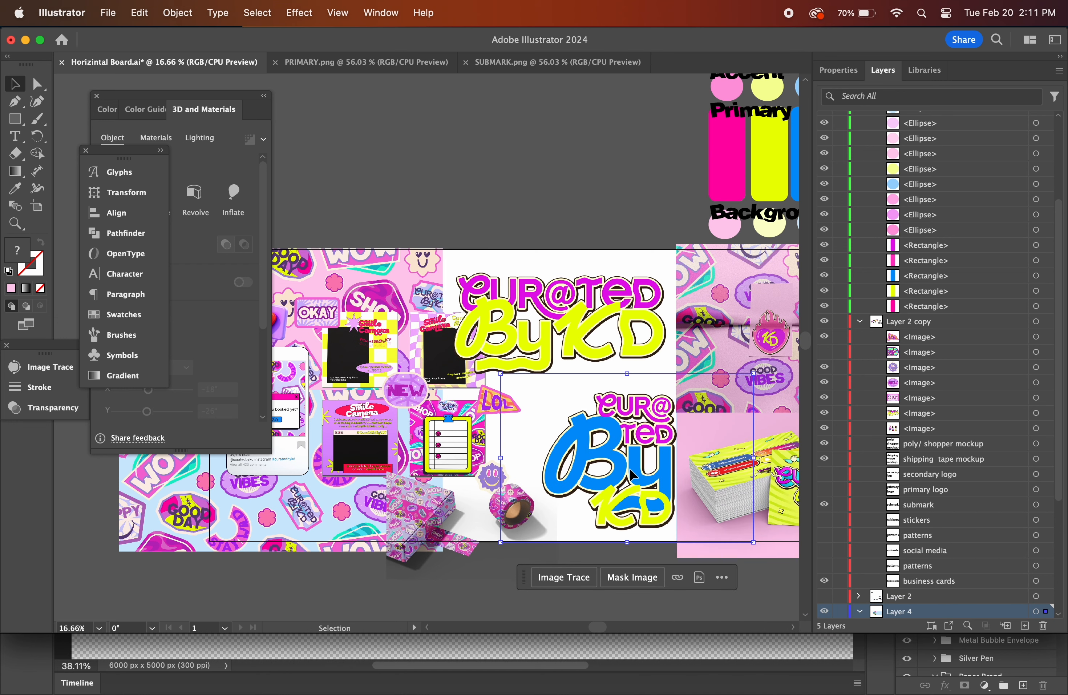
Bring the business card mockup and stacked logo to the front together, and reposition the logo slightly lower beside the cards.
{"action": "right_click", "coordinate": [703, 424]}
{"action": "left_click", "coordinate": [691, 432]}
{"action": "left_click", "coordinate": [692, 432], "text": "shift"}
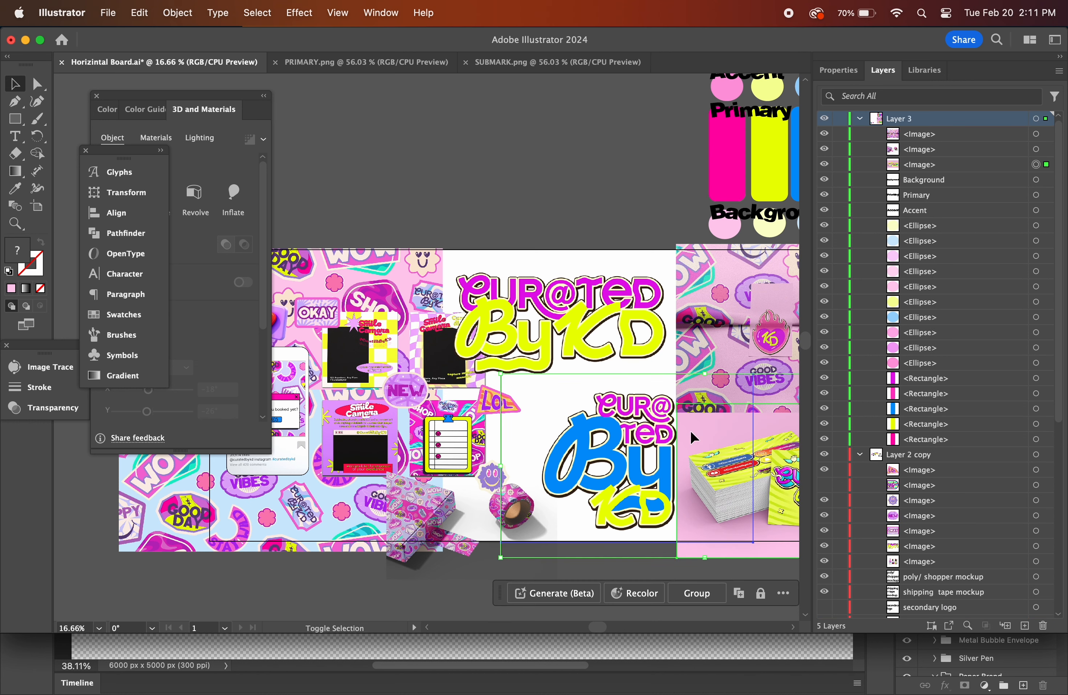
{"action": "right_click", "coordinate": [649, 451]}
{"action": "mouse_move", "coordinate": [722, 616]}
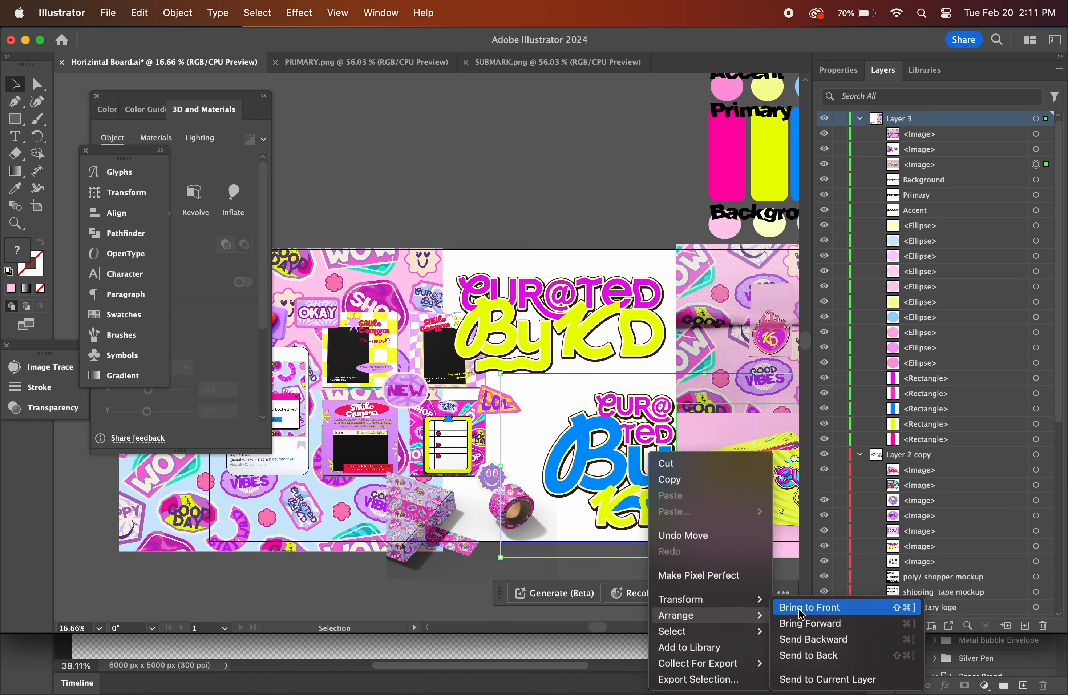
{"action": "left_click", "coordinate": [804, 608]}
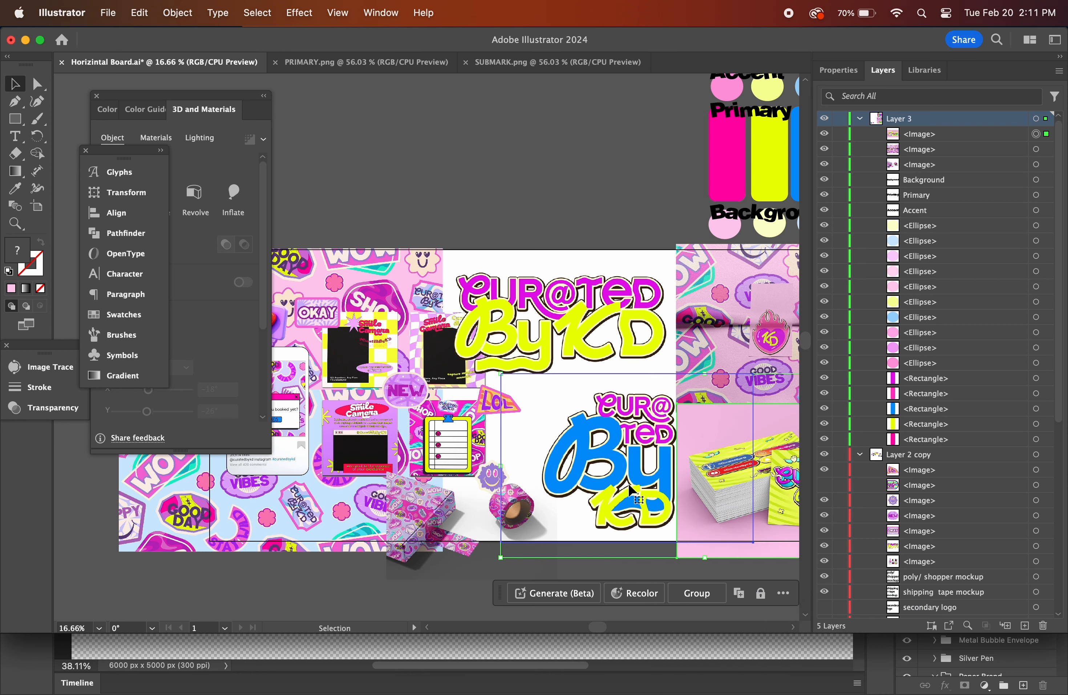
{"action": "mouse_move", "coordinate": [629, 469]}
{"action": "left_mouse_down"}
{"action": "mouse_move", "coordinate": [668, 487]}
{"action": "mouse_move", "coordinate": [645, 495]}
{"action": "left_mouse_up"}
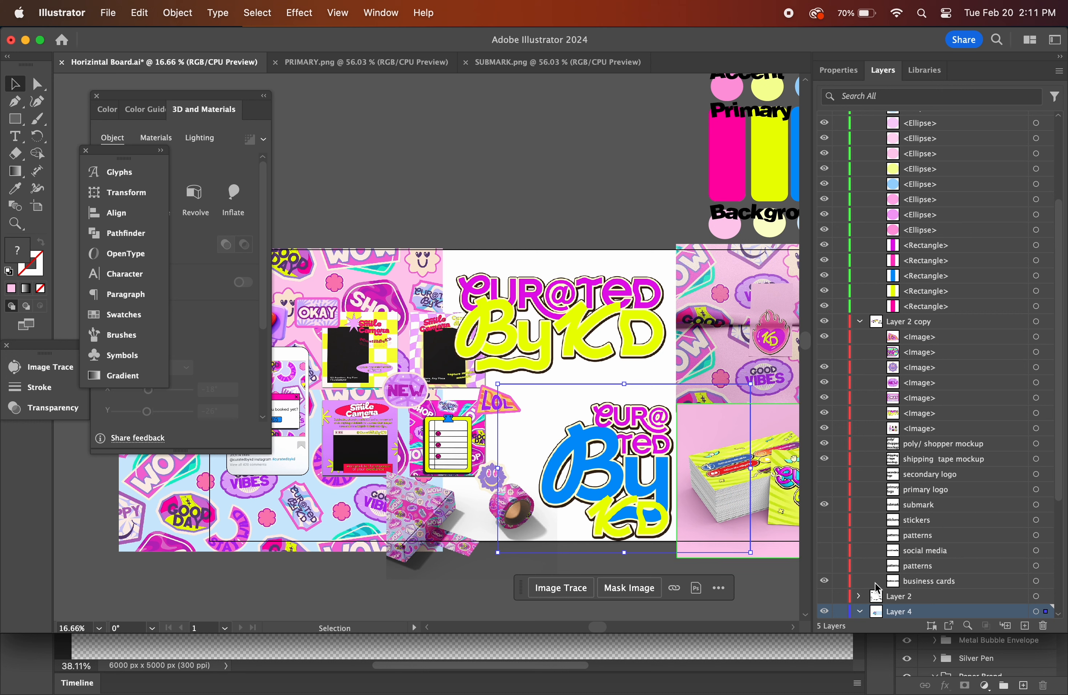
Identify the business card image in Layer 3 and move it into Layer 2 copy below the poly/ shopper mockup text.
{"action": "left_click", "coordinate": [760, 497]}
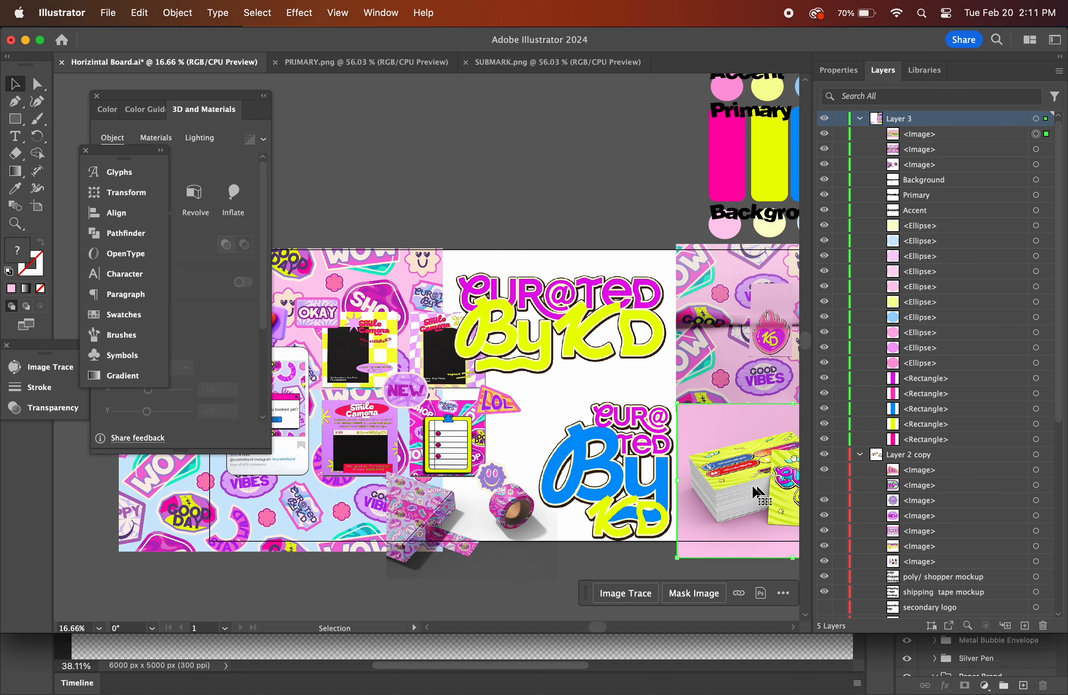
{"action": "left_click", "coordinate": [824, 135]}
{"action": "left_click", "coordinate": [824, 134]}
{"action": "left_click", "coordinate": [924, 137]}
{"action": "double_click", "coordinate": [923, 137]}
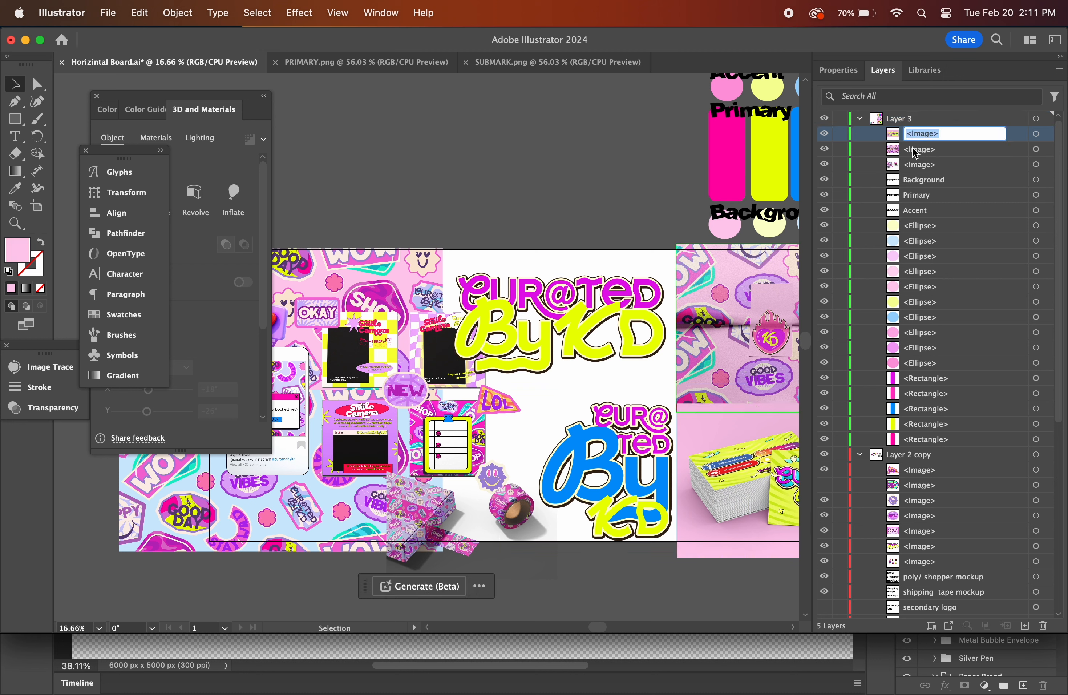
{"action": "key", "text": "Return"}
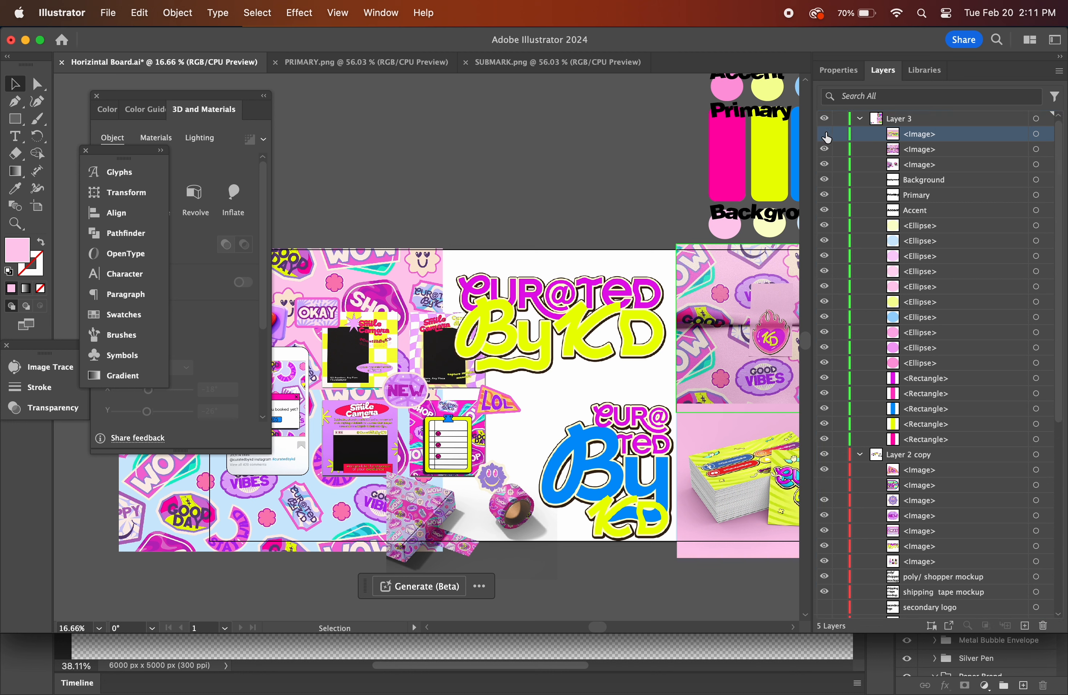
{"action": "left_click_drag", "start_coordinate": [920, 136], "coordinate": [898, 585]}
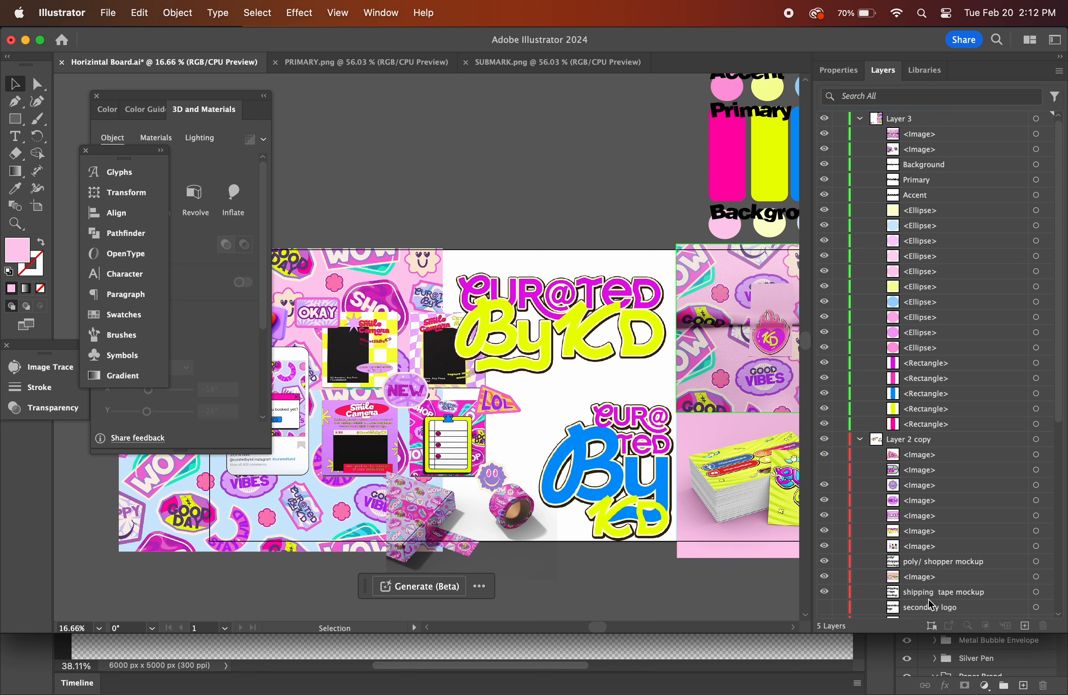
Try to move a pattern image from Layer 2 copy beneath the stacked logo in Layer 4, and undo the reordering.
{"action": "scroll", "coordinate": [918, 550], "scroll_direction": "down", "scroll_amount": 5}
{"action": "left_click", "coordinate": [631, 474]}
{"action": "scroll", "coordinate": [910, 486], "scroll_direction": "down", "scroll_amount": 2}
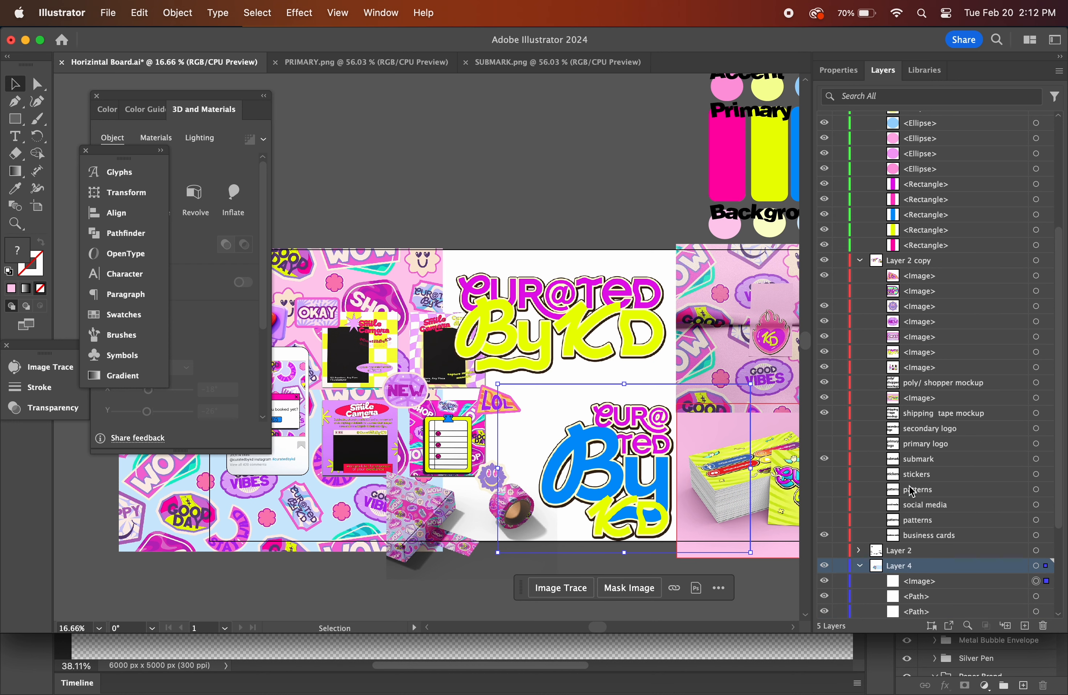
{"action": "scroll", "coordinate": [912, 489], "scroll_direction": "down", "scroll_amount": 3}
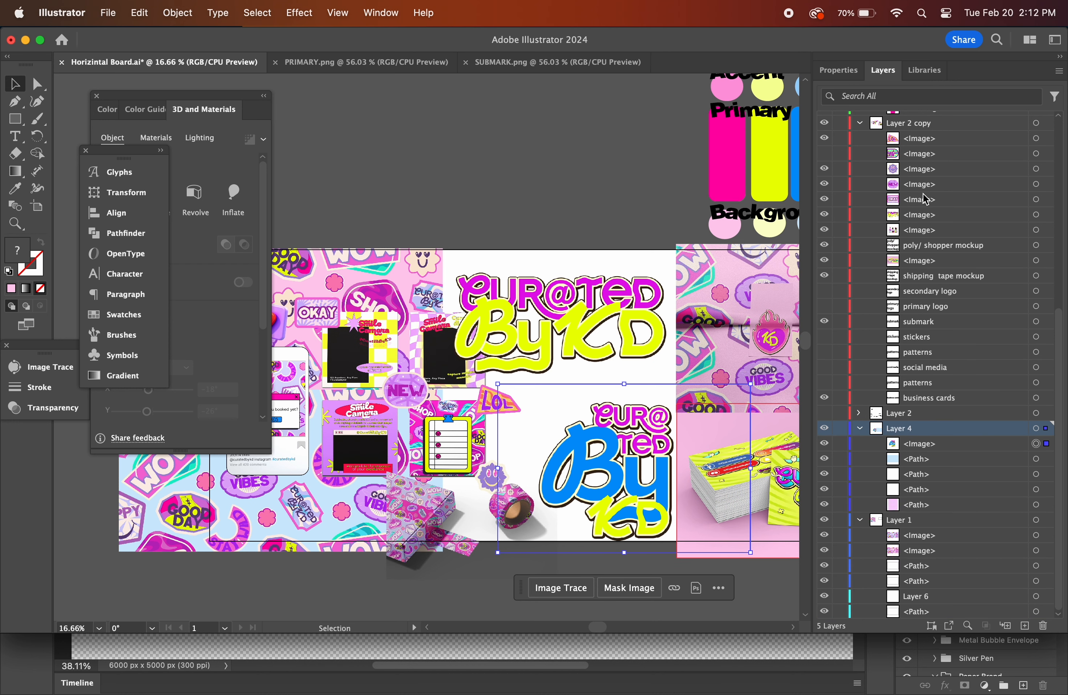
{"action": "left_click_drag", "start_coordinate": [927, 205], "coordinate": [934, 452]}
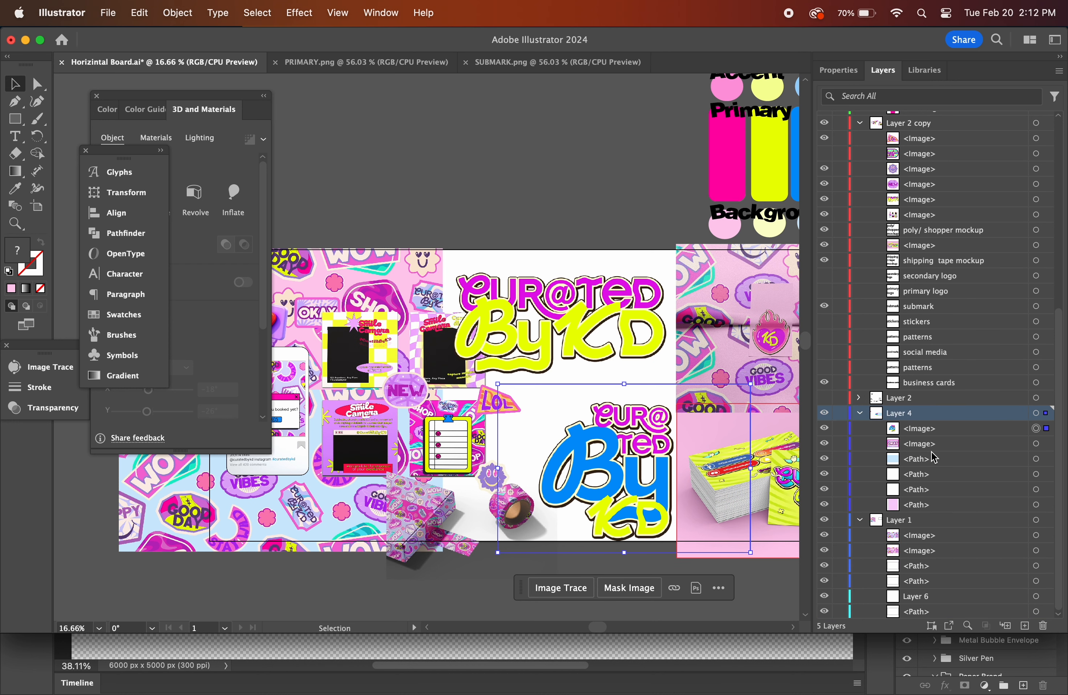
{"action": "left_click", "coordinate": [824, 444]}
{"action": "left_click", "coordinate": [824, 444]}
{"action": "left_click", "coordinate": [824, 445]}
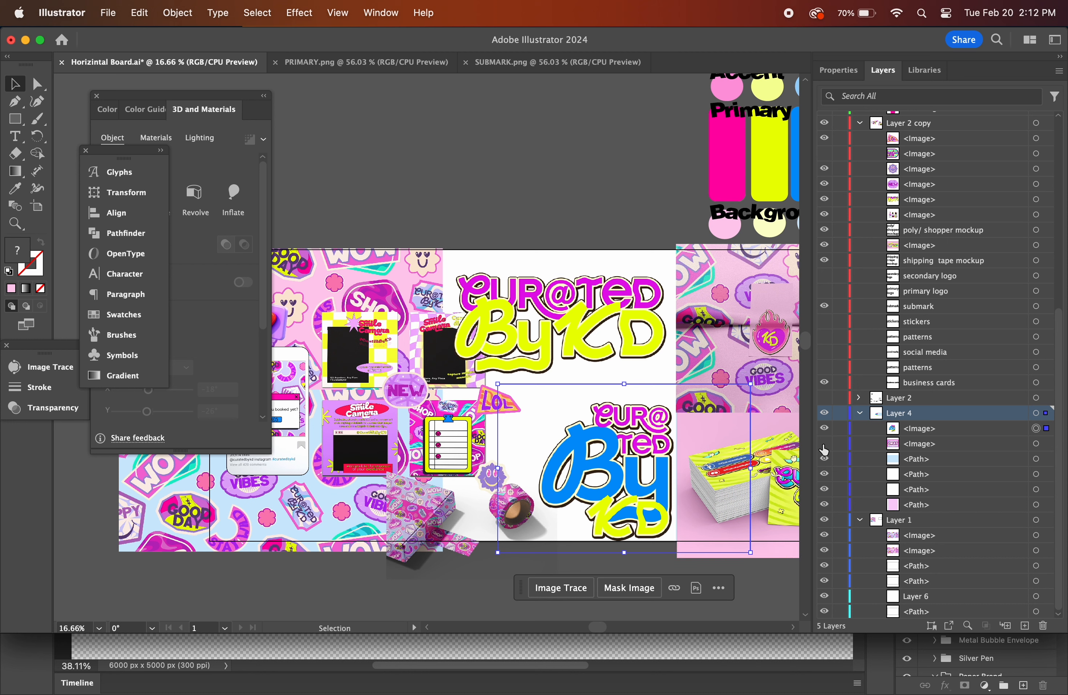
{"action": "left_click", "coordinate": [824, 444]}
{"action": "key", "text": "super+z"}
{"action": "left_click", "coordinate": [824, 444]}
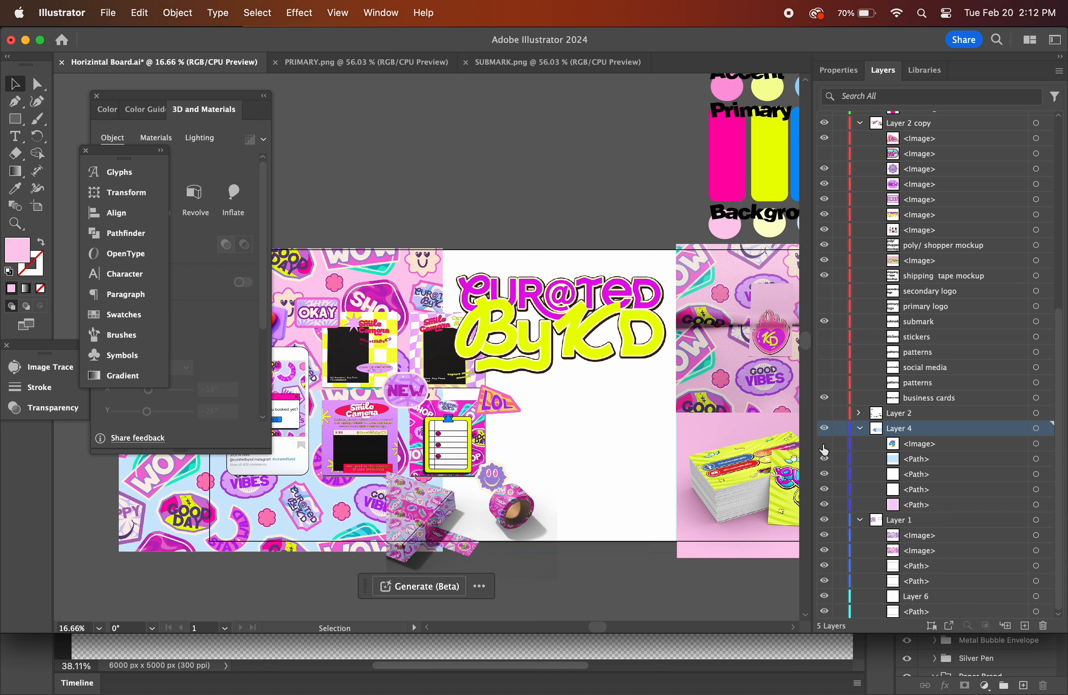
{"action": "left_click", "coordinate": [824, 444]}
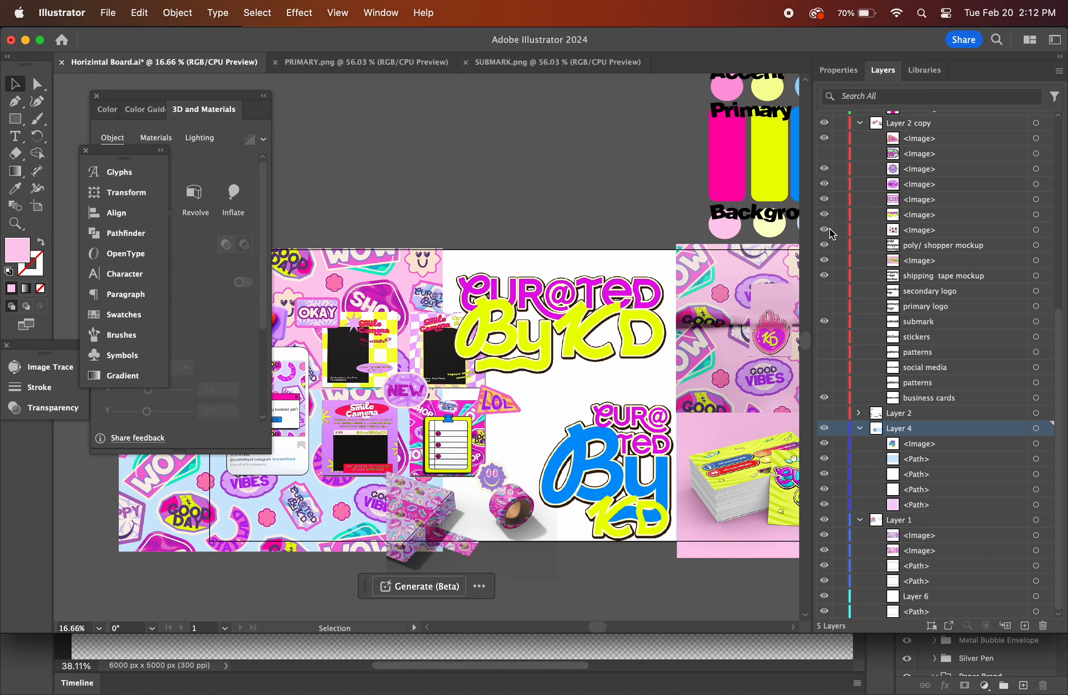
Move the business card image beneath the stacked logo in Layer 4 and shift the logo to overlap the card panel.
{"action": "left_click", "coordinate": [825, 217]}
{"action": "left_click", "coordinate": [826, 217]}
{"action": "left_click", "coordinate": [723, 442]}
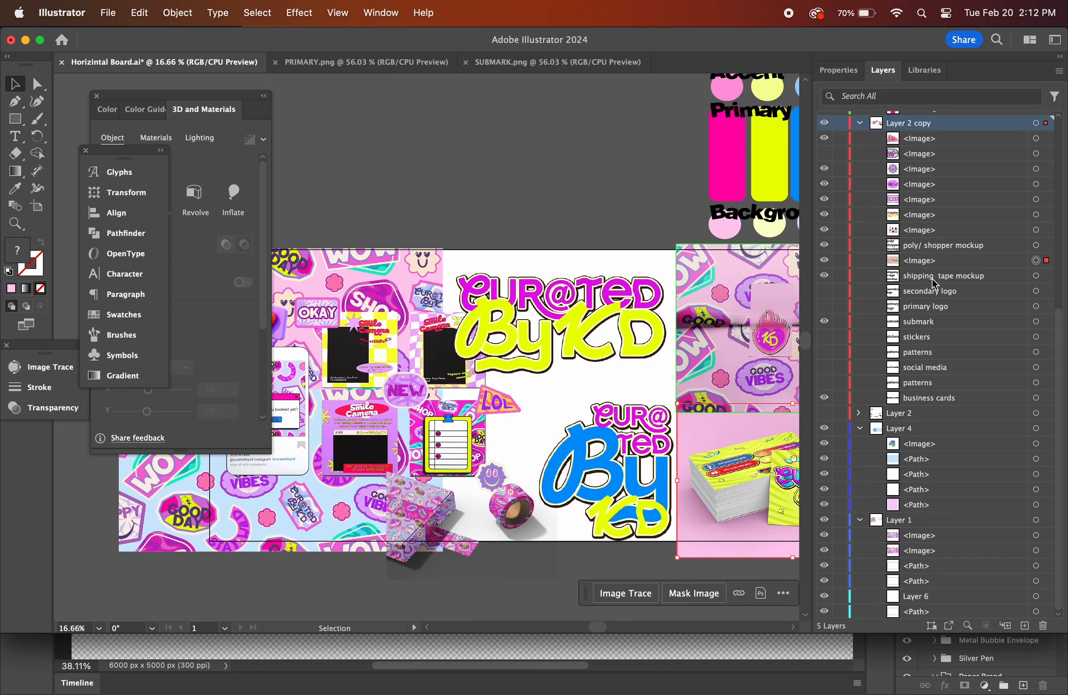
{"action": "left_click", "coordinate": [925, 260]}
{"action": "left_click_drag", "start_coordinate": [926, 264], "coordinate": [921, 449]}
{"action": "left_click", "coordinate": [642, 497]}
{"action": "left_click_drag", "start_coordinate": [642, 496], "coordinate": [654, 498]}
{"action": "left_click", "coordinate": [469, 528]}
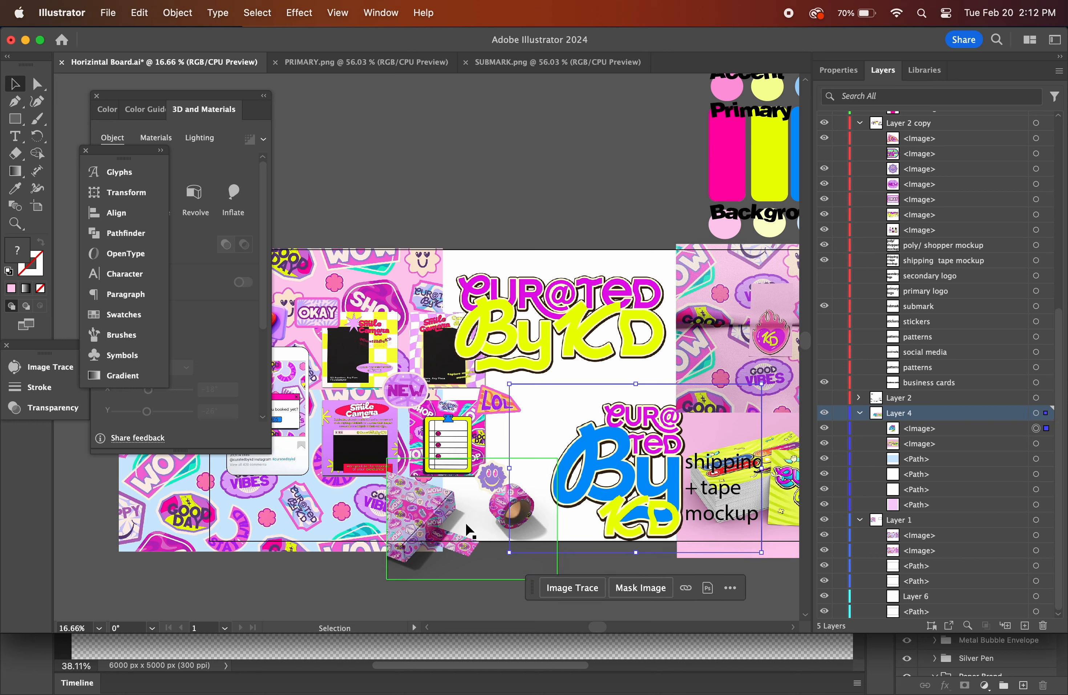
Move the shipping box and tape mockup across the board to the lower part of the pink mailer panel.
{"action": "mouse_move", "coordinate": [435, 508]}
{"action": "left_mouse_down"}
{"action": "mouse_move", "coordinate": [464, 502]}
{"action": "mouse_move", "coordinate": [461, 489]}
{"action": "left_mouse_up"}
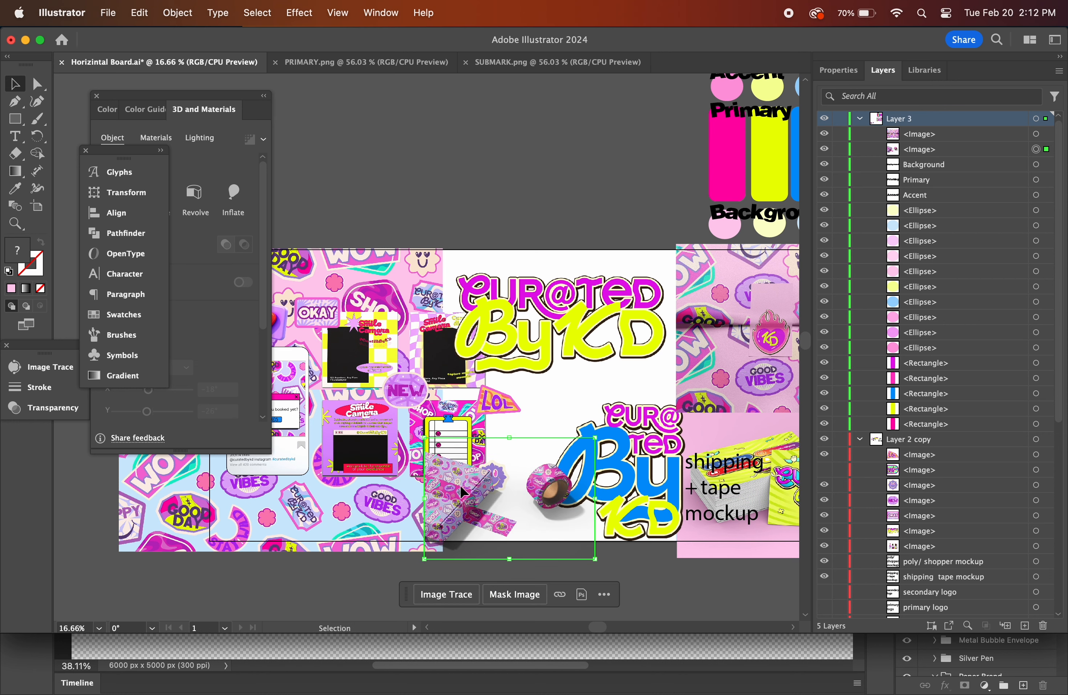
{"action": "scroll", "coordinate": [460, 484], "scroll_direction": "right", "scroll_amount": 5}
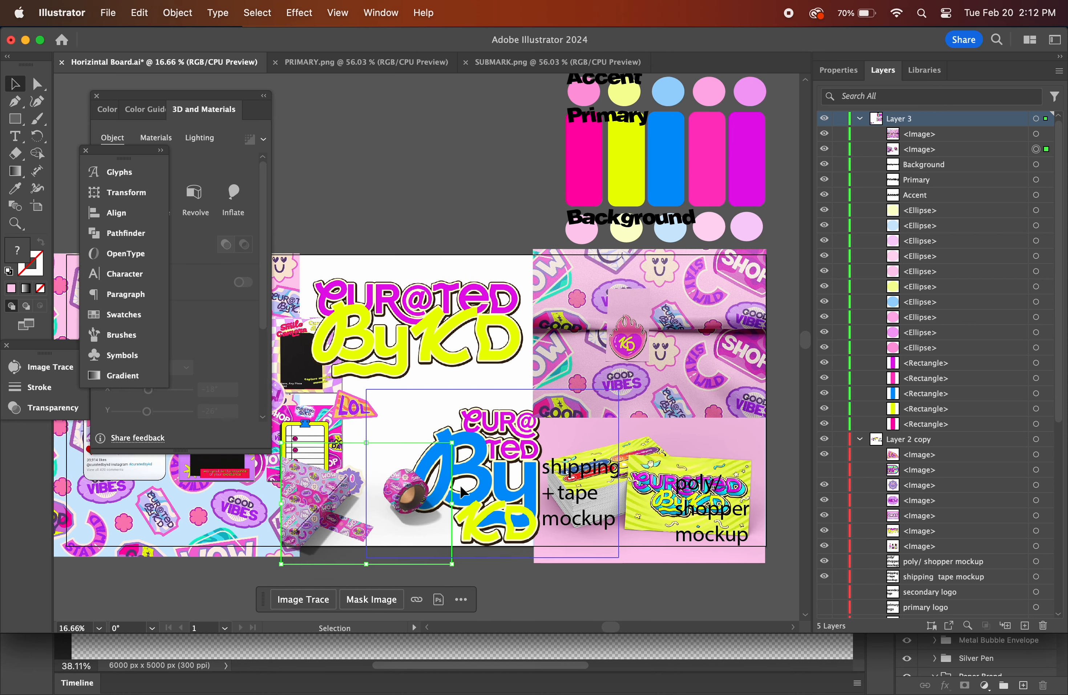
{"action": "mouse_move", "coordinate": [317, 499]}
{"action": "left_mouse_down"}
{"action": "mouse_move", "coordinate": [414, 489]}
{"action": "mouse_move", "coordinate": [553, 420]}
{"action": "mouse_move", "coordinate": [560, 401]}
{"action": "left_mouse_up"}
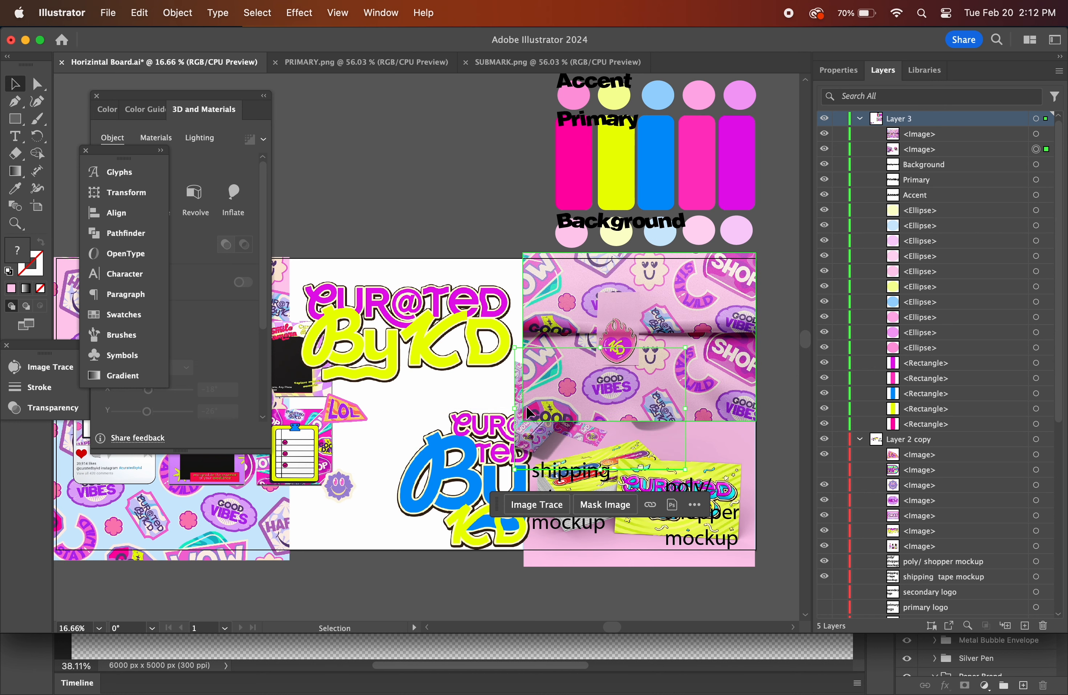
Move the pink mailer image from Layer 3 into Layer 2 copy and adjust the box and tape mockup's position over it.
{"action": "left_click", "coordinate": [702, 365]}
{"action": "left_click", "coordinate": [918, 138]}
{"action": "left_click_drag", "start_coordinate": [918, 140], "coordinate": [916, 554]}
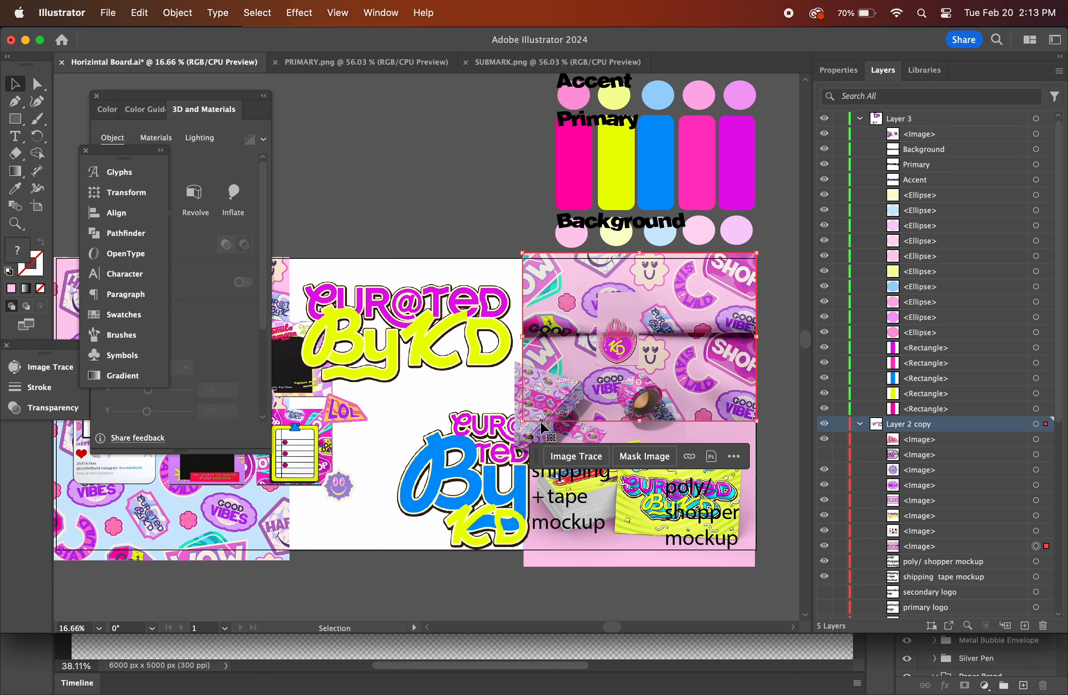
{"action": "mouse_move", "coordinate": [529, 428]}
{"action": "left_mouse_down"}
{"action": "mouse_move", "coordinate": [548, 428]}
{"action": "mouse_move", "coordinate": [537, 428]}
{"action": "mouse_move", "coordinate": [538, 410]}
{"action": "left_mouse_up"}
Move the social media mockups together with the OKAY, NEW, LOL and smiley stickers leftward, fully onto the pink and blue pattern panel.
{"action": "left_click", "coordinate": [480, 490]}
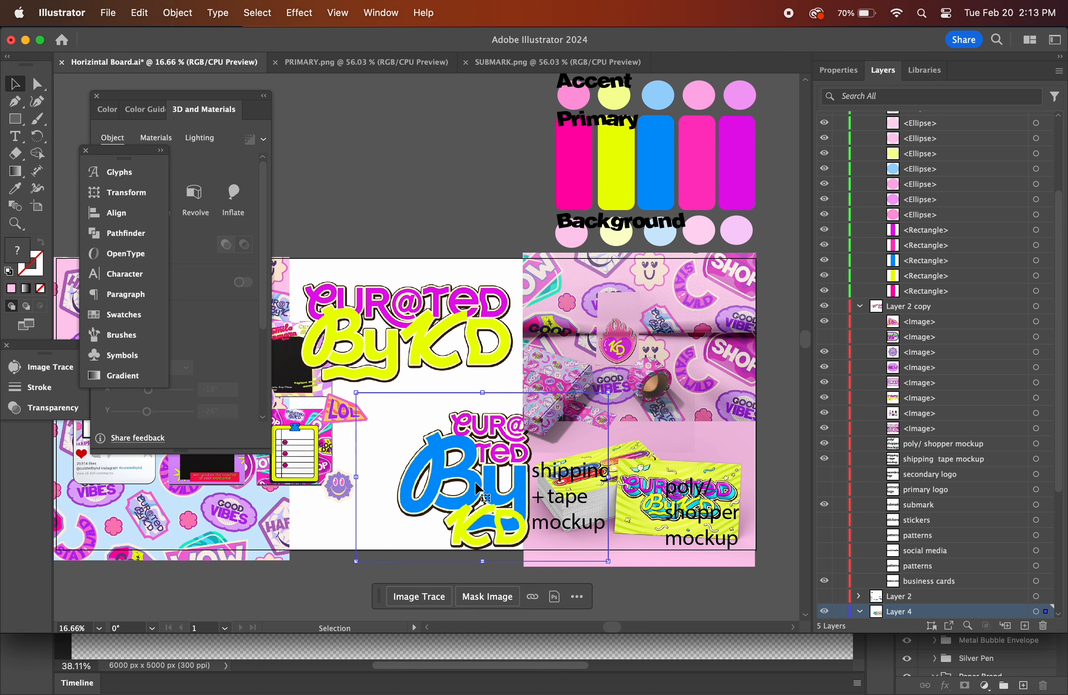
{"action": "scroll", "coordinate": [919, 539], "scroll_direction": "down", "scroll_amount": 5}
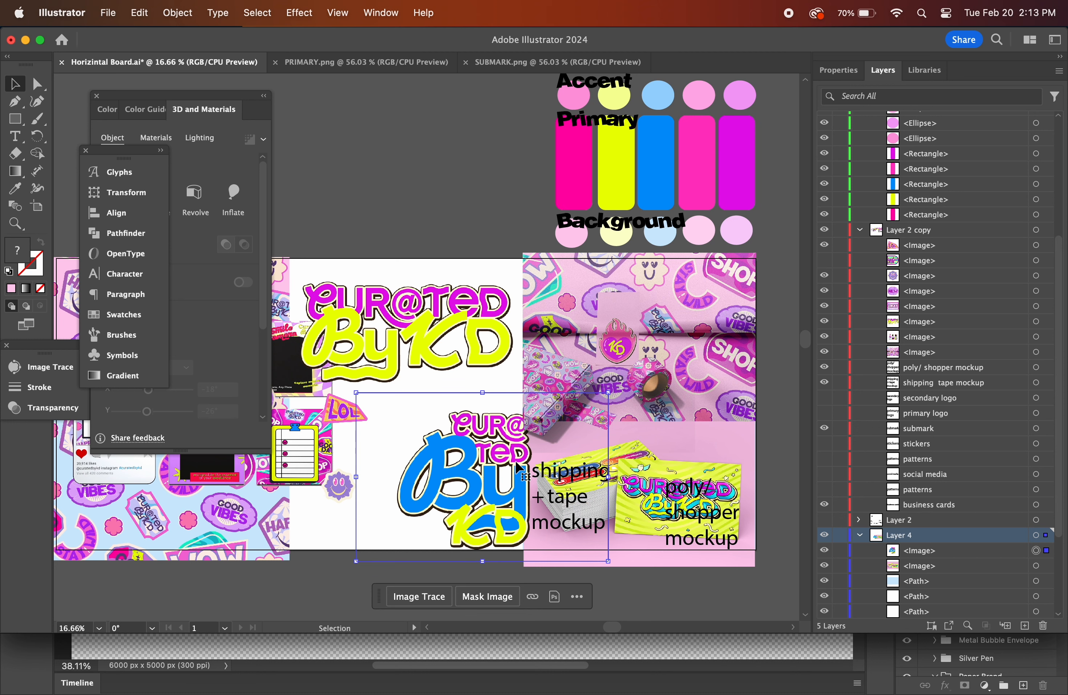
{"action": "scroll", "coordinate": [389, 466], "scroll_direction": "left", "scroll_amount": 10}
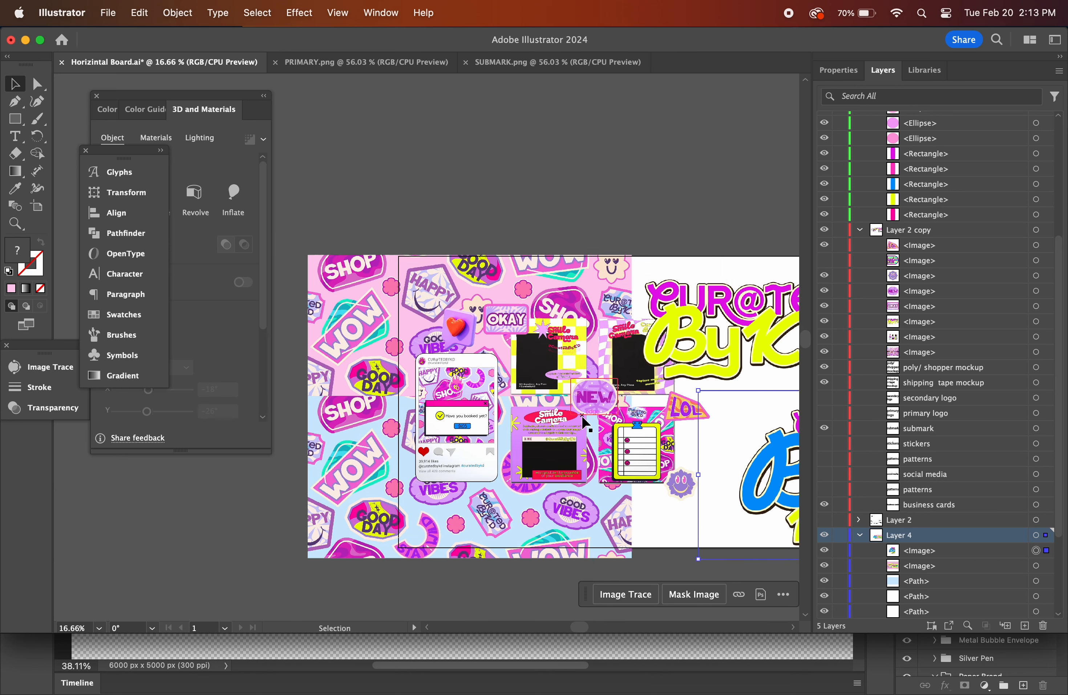
{"action": "left_click", "coordinate": [555, 448]}
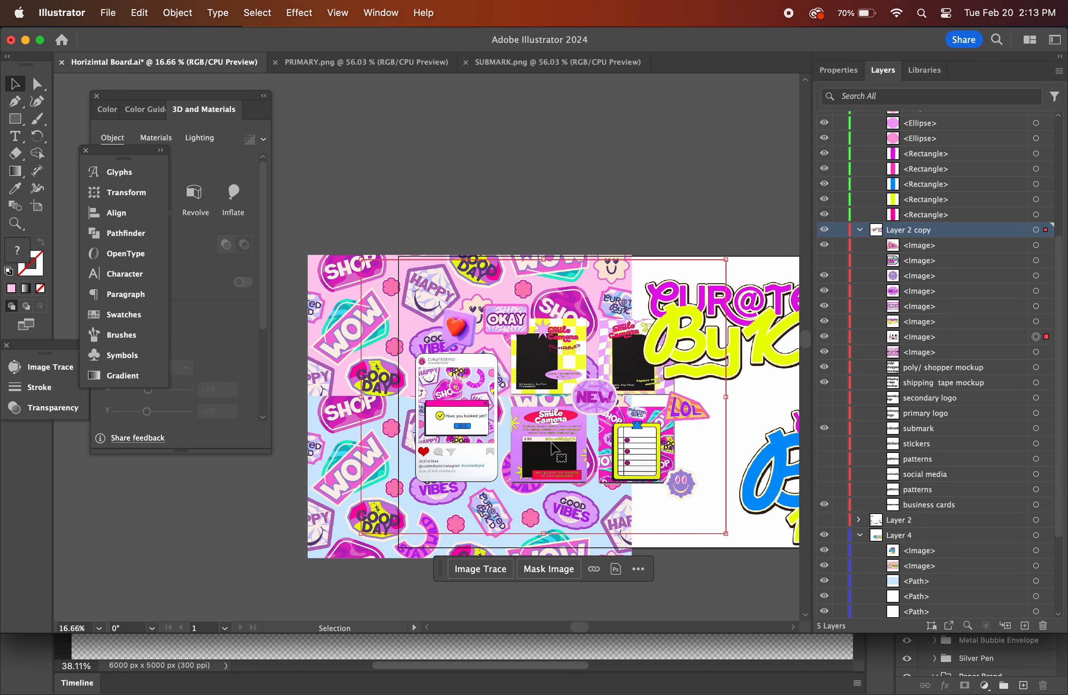
{"action": "left_click", "coordinate": [506, 325], "text": "shift"}
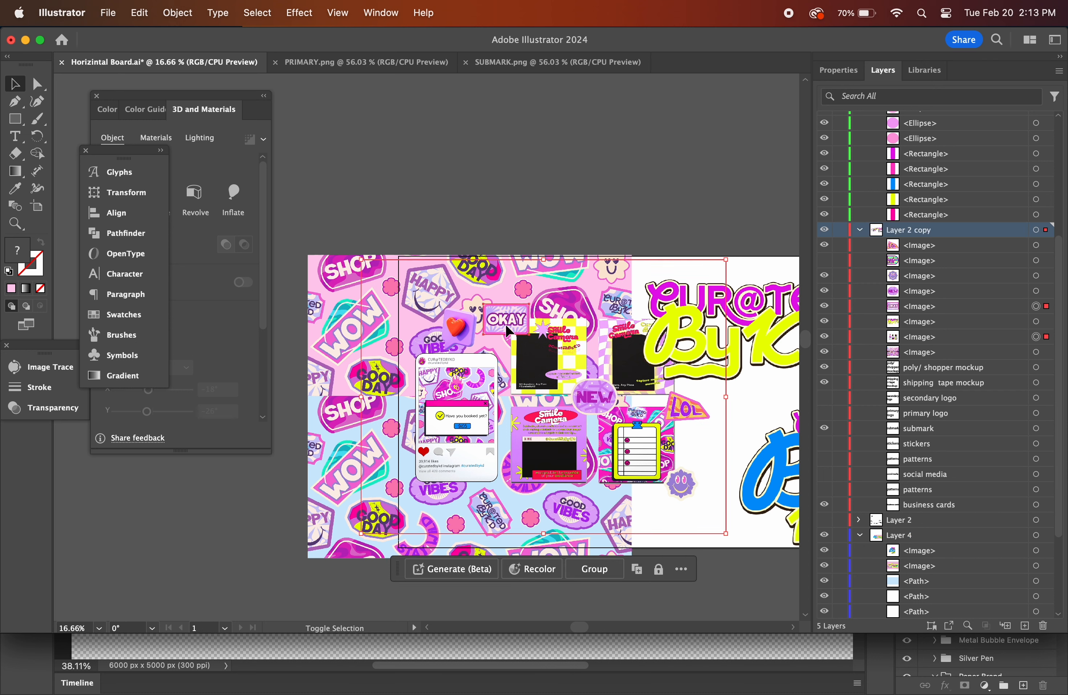
{"action": "left_click", "coordinate": [681, 398], "text": "shift"}
{"action": "left_click", "coordinate": [680, 482], "text": "shift"}
{"action": "left_click_drag", "start_coordinate": [561, 462], "coordinate": [472, 471]}
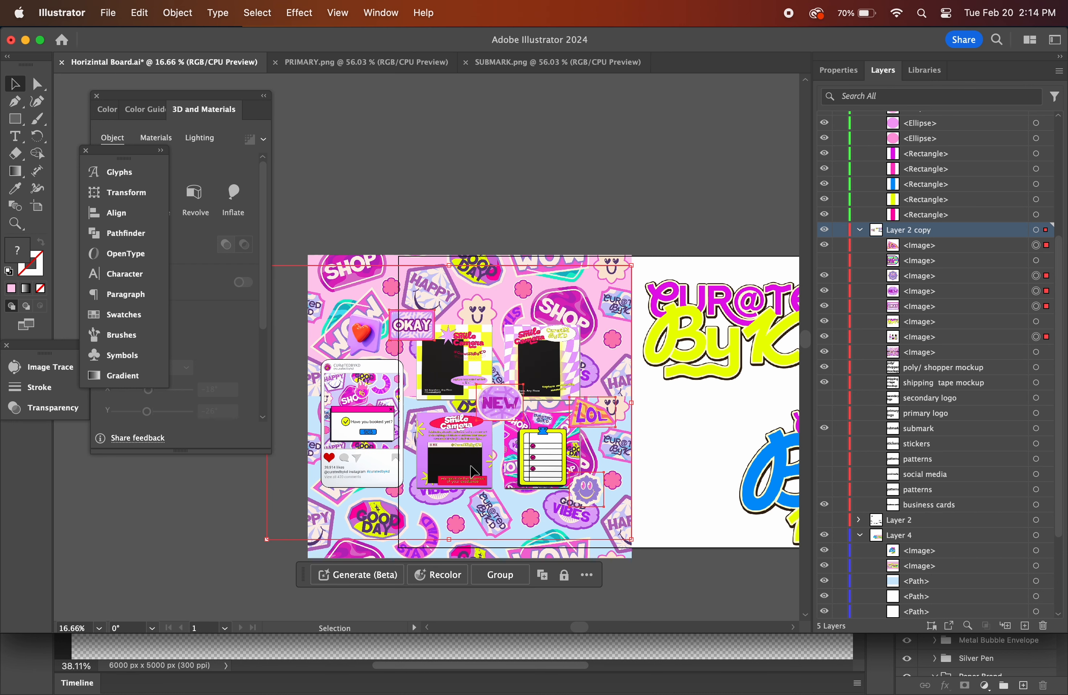
Move the shipping box and tape mockup onto the lower-left part of the white logo panel.
{"action": "scroll", "coordinate": [472, 472], "scroll_direction": "right", "scroll_amount": 8}
{"action": "left_click", "coordinate": [698, 396]}
{"action": "left_click_drag", "start_coordinate": [699, 396], "coordinate": [470, 488]}
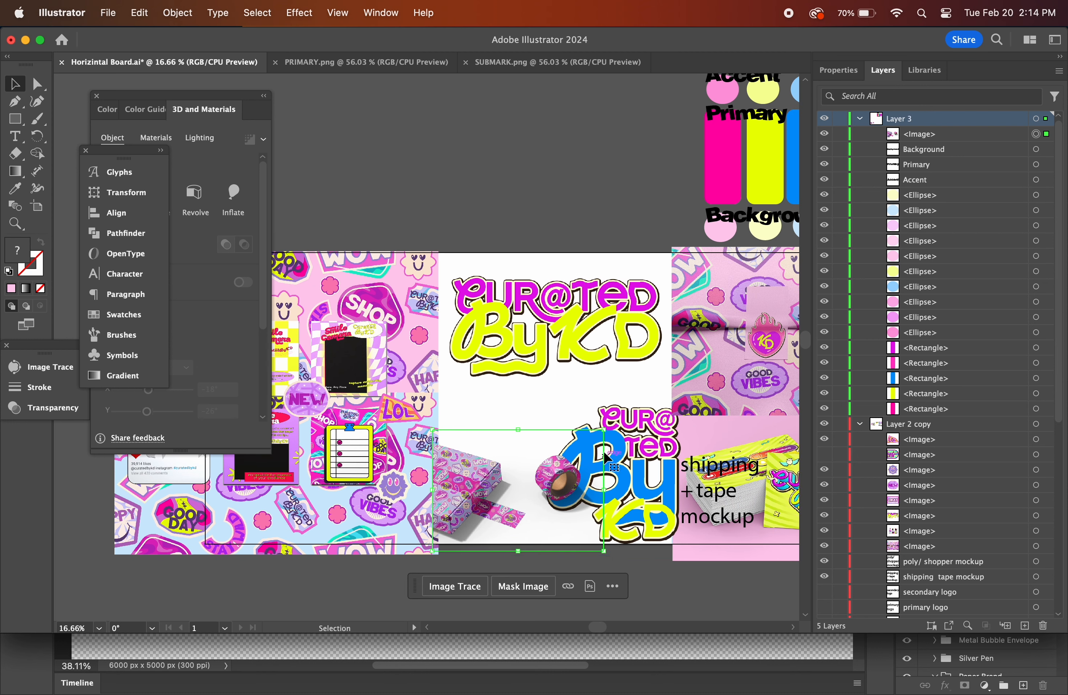
Try rotating the shipping box and tape mockup to a nearly vertical orientation, and undo the rotation.
{"action": "scroll", "coordinate": [610, 562], "scroll_direction": "down", "scroll_amount": 1}
{"action": "left_click_drag", "start_coordinate": [604, 426], "coordinate": [473, 415]}
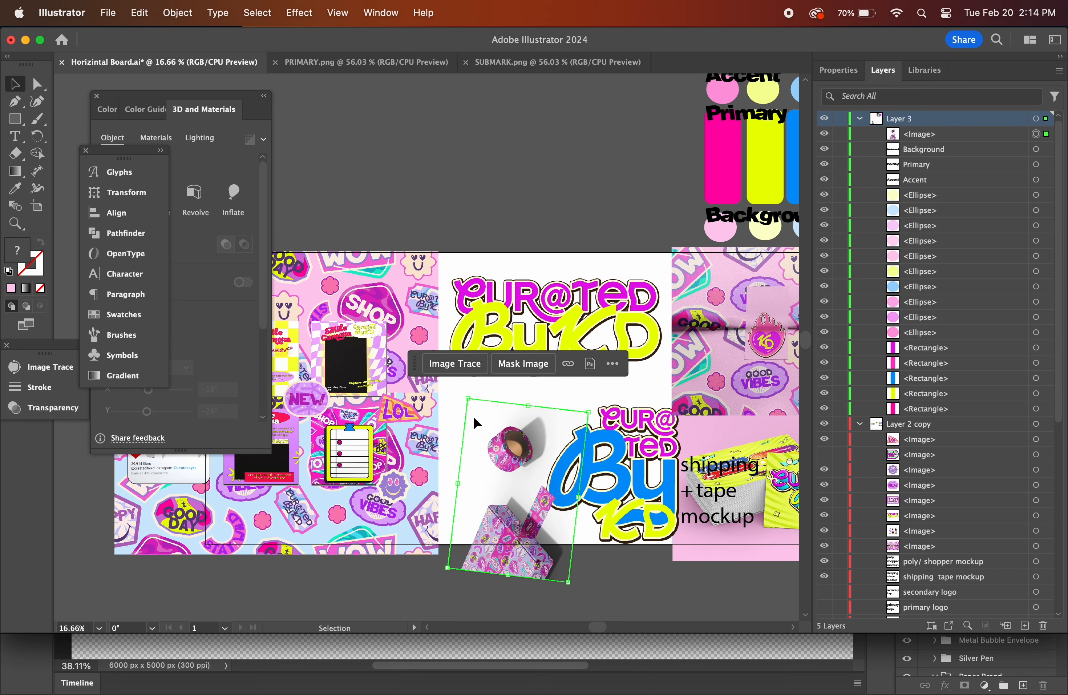
{"action": "key", "text": "super+z"}
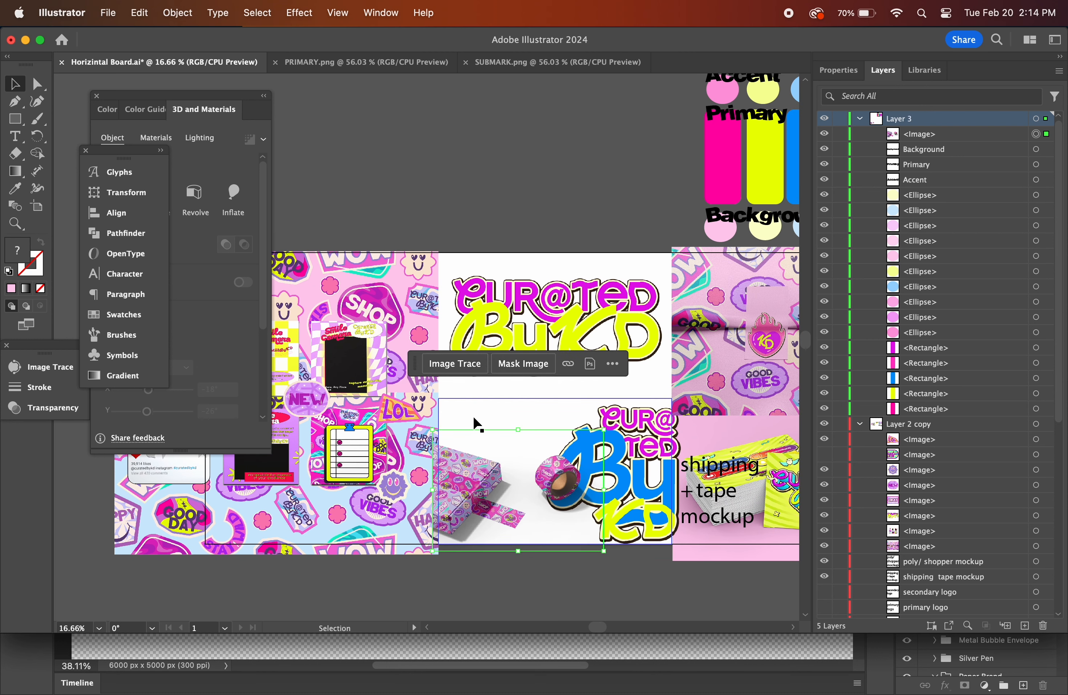
Lower the shipping box and tape mockup to the white panel's bottom-left corner and reposition the stacked logo within the panel's lower right.
{"action": "scroll", "coordinate": [519, 433], "scroll_direction": "right", "scroll_amount": 5}
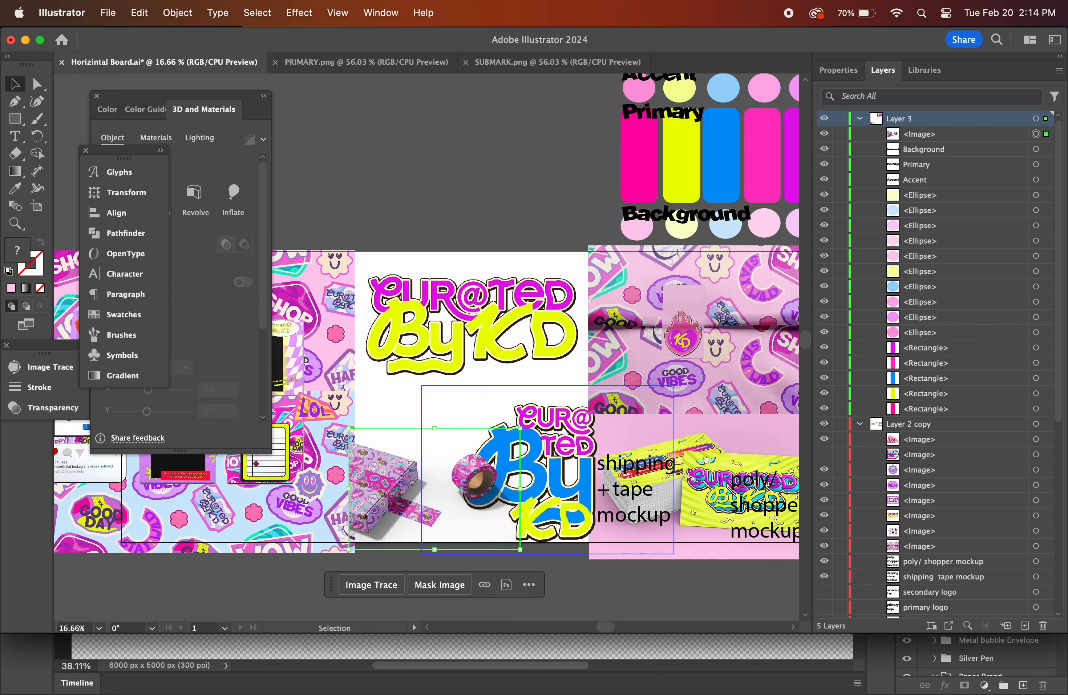
{"action": "left_click_drag", "start_coordinate": [565, 457], "coordinate": [564, 415]}
{"action": "left_click_drag", "start_coordinate": [376, 488], "coordinate": [382, 519]}
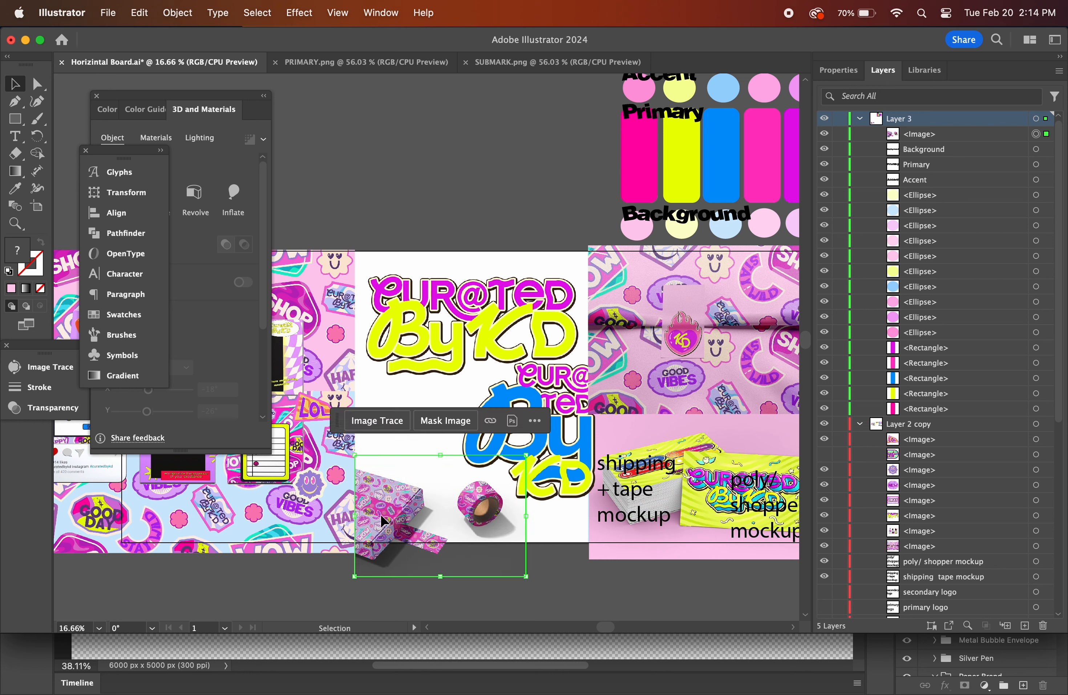
{"action": "left_click", "coordinate": [562, 417]}
{"action": "mouse_move", "coordinate": [560, 414]}
{"action": "left_mouse_down"}
{"action": "mouse_move", "coordinate": [556, 437]}
{"action": "mouse_move", "coordinate": [546, 433]}
{"action": "left_mouse_up"}
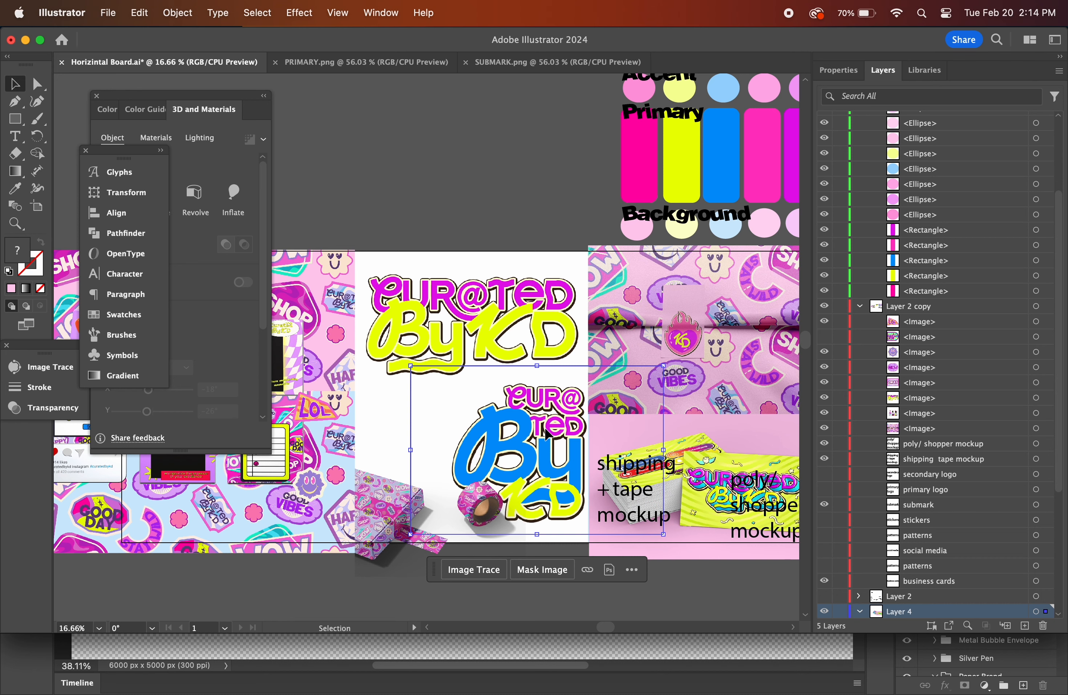
{"action": "left_click", "coordinate": [555, 193]}
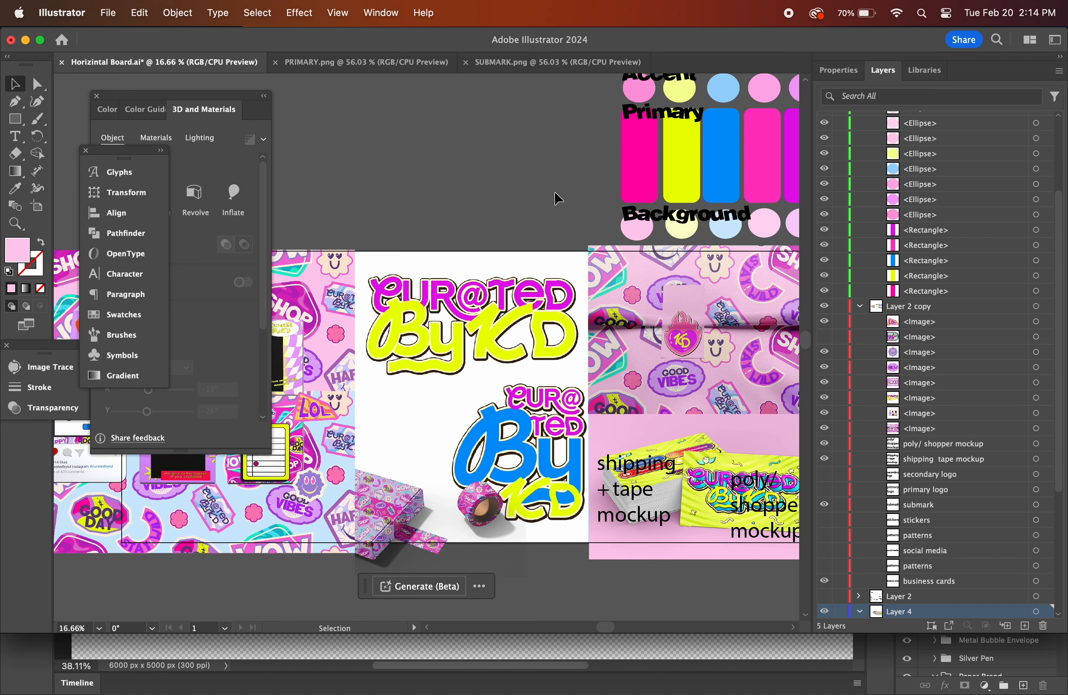
Try to move the social media mockups image to the right without its stickers.
{"action": "scroll", "coordinate": [555, 193], "scroll_direction": "down", "scroll_amount": 5}
{"action": "scroll", "coordinate": [555, 193], "scroll_direction": "left", "scroll_amount": 2}
{"action": "scroll", "coordinate": [558, 198], "scroll_direction": "up", "scroll_amount": 2}
{"action": "scroll", "coordinate": [558, 199], "scroll_direction": "left", "scroll_amount": 1}
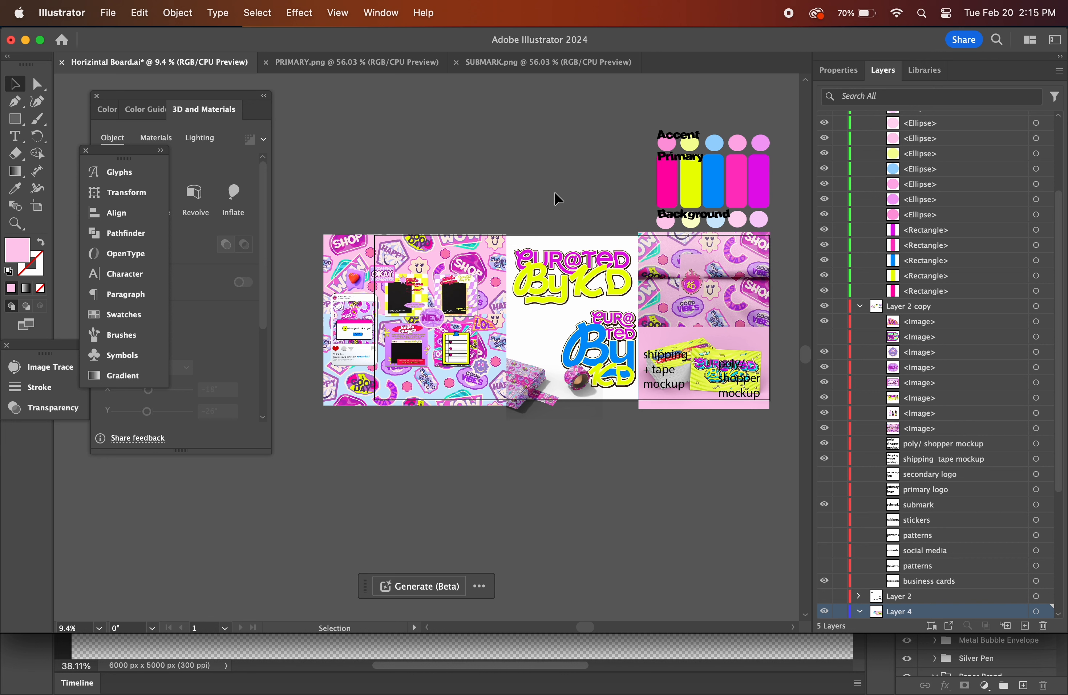
{"action": "left_click", "coordinate": [453, 336]}
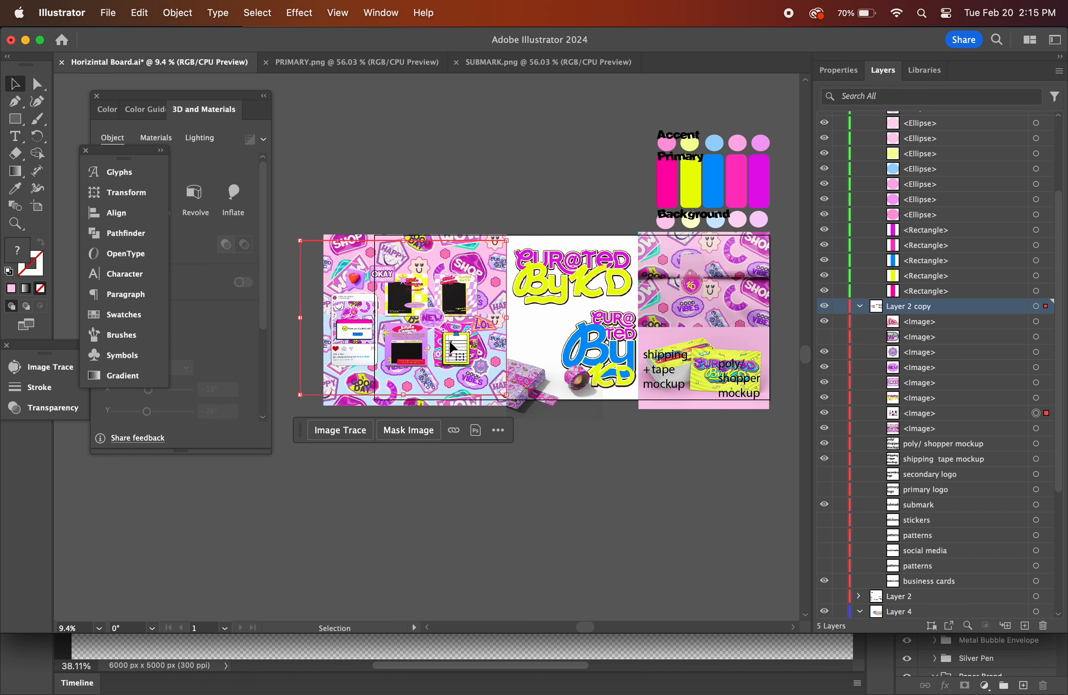
{"action": "left_click_drag", "start_coordinate": [459, 347], "coordinate": [500, 347]}
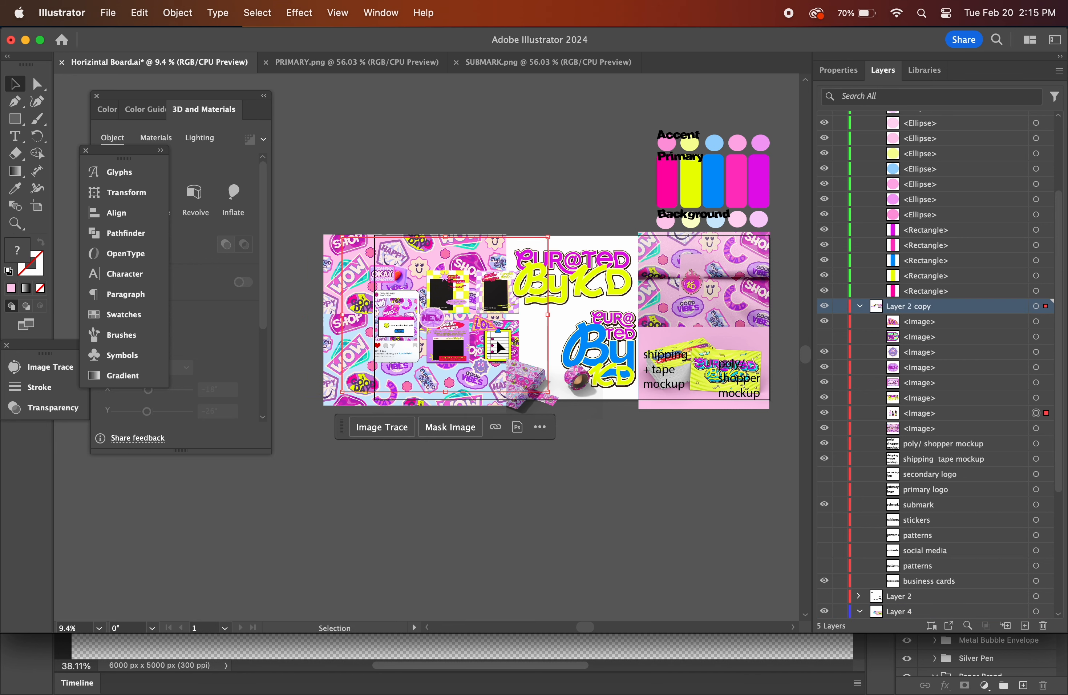
Move the social media mockups with the OKAY, NEW and smiley stickers to the right so they overlap the white logo panel's edge.
{"action": "scroll", "coordinate": [500, 348], "scroll_direction": "up", "scroll_amount": 5}
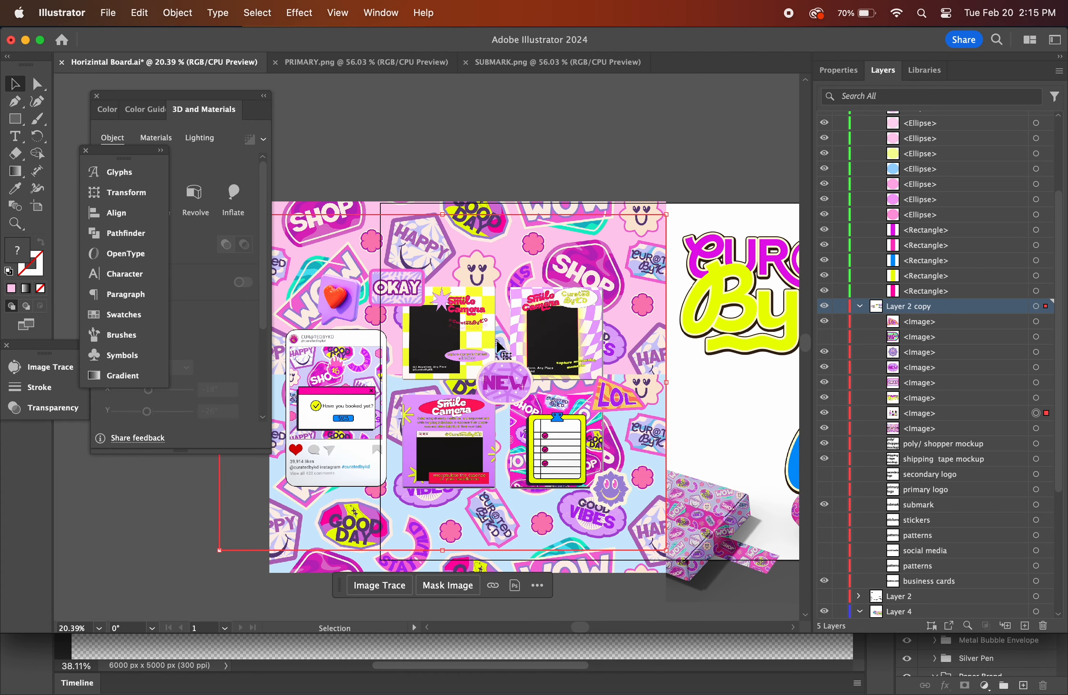
{"action": "left_click", "coordinate": [396, 287], "text": "shift"}
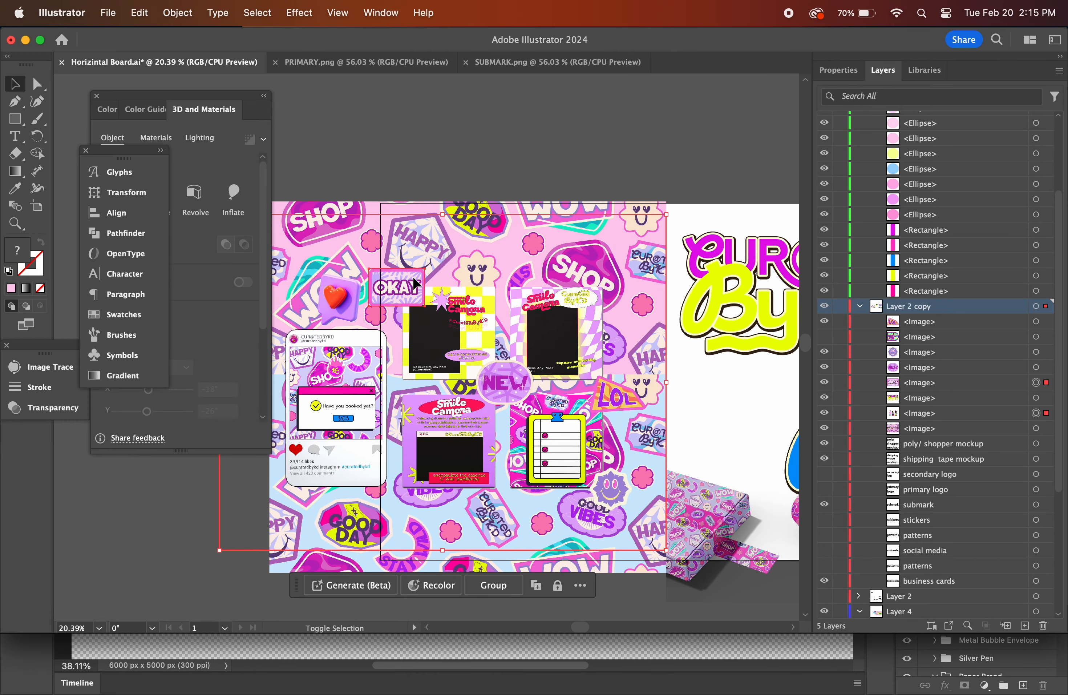
{"action": "left_click", "coordinate": [509, 383], "text": "shift"}
{"action": "left_click", "coordinate": [586, 508], "text": "shift"}
{"action": "left_click", "coordinate": [612, 483], "text": "shift"}
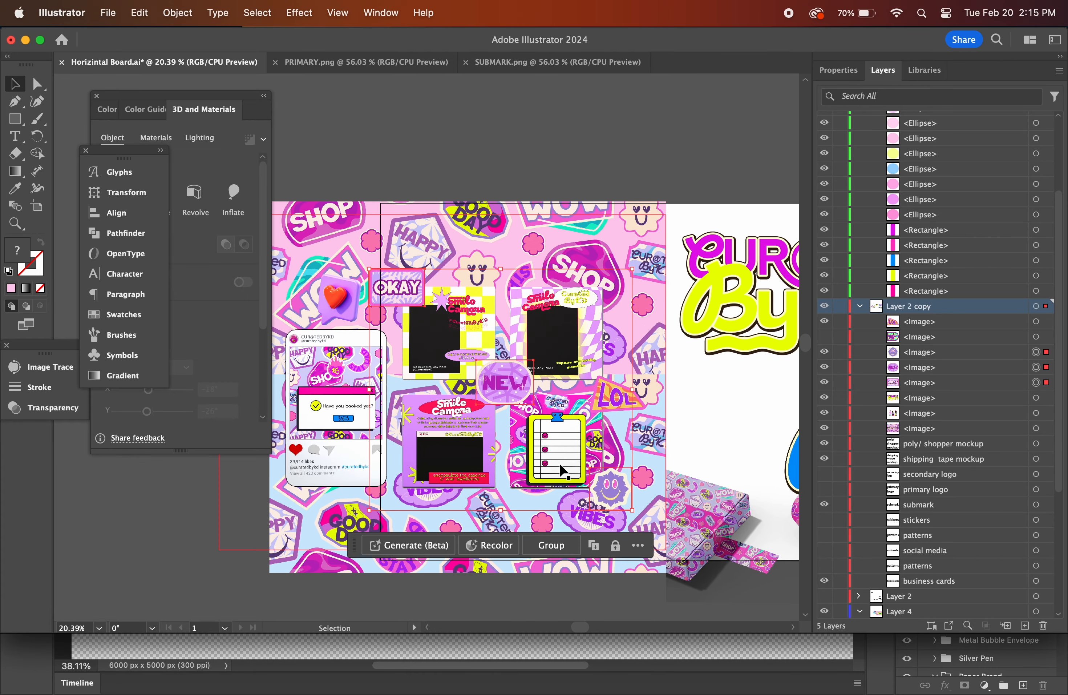
{"action": "left_click", "coordinate": [348, 407], "text": "shift"}
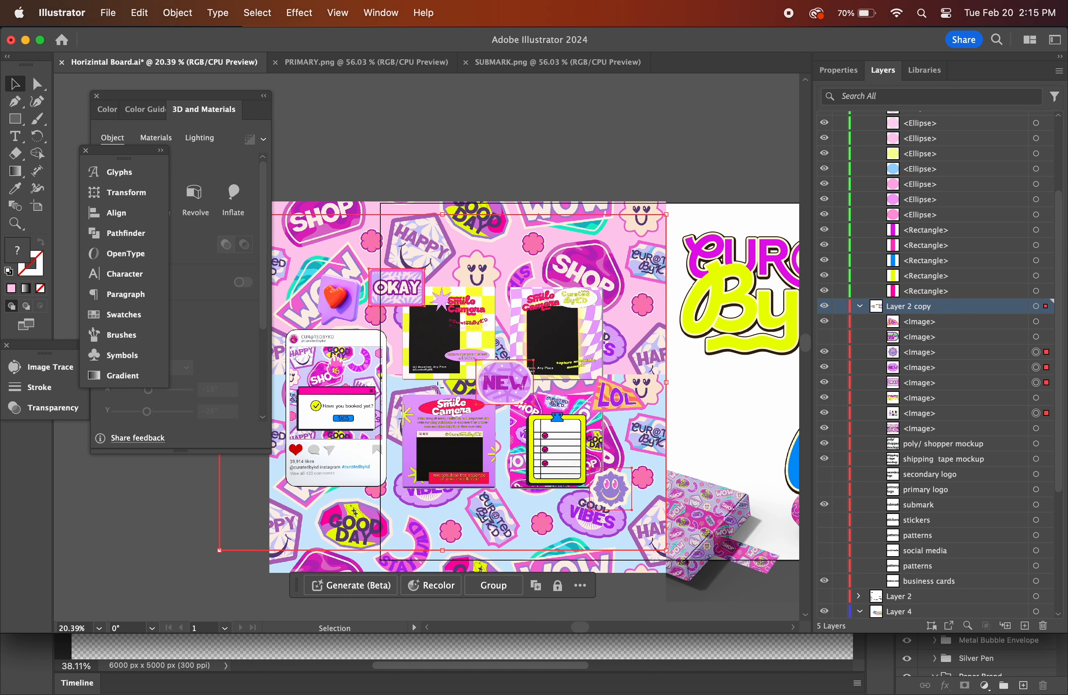
{"action": "left_click_drag", "start_coordinate": [437, 387], "coordinate": [550, 370]}
{"action": "scroll", "coordinate": [550, 368], "scroll_direction": "right", "scroll_amount": 3}
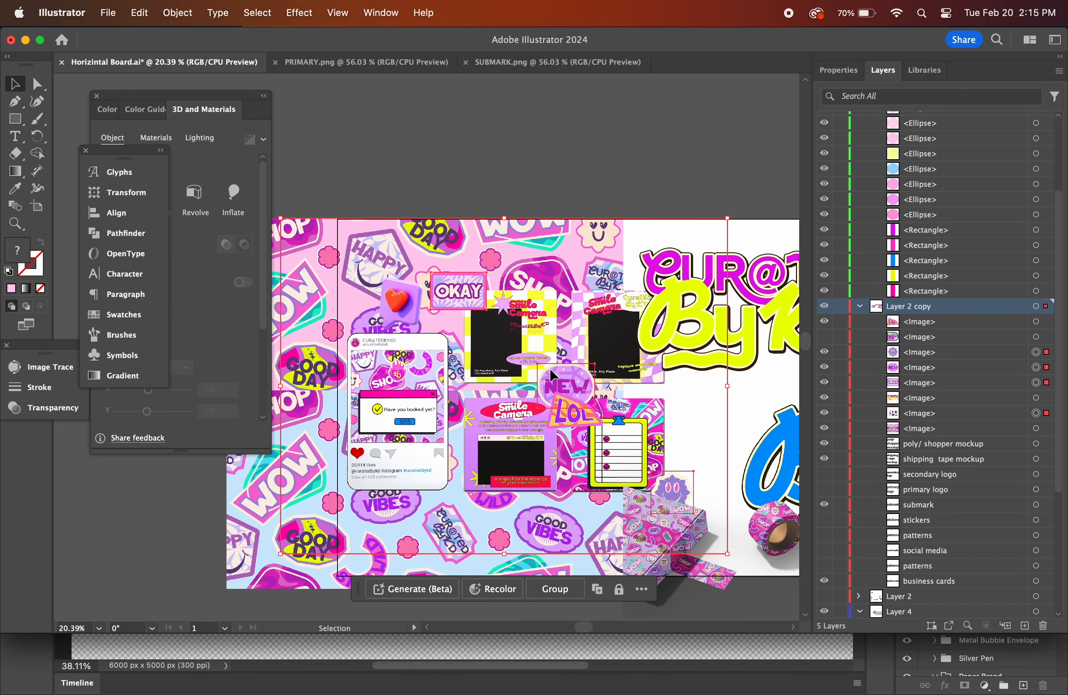
Move the LOL sticker to the lower right corner of the Instagram post mockup and save the file.
{"action": "left_click", "coordinate": [569, 416]}
{"action": "left_click_drag", "start_coordinate": [572, 414], "coordinate": [467, 504]}
{"action": "scroll", "coordinate": [467, 504], "scroll_direction": "right", "scroll_amount": 3}
{"action": "scroll", "coordinate": [467, 504], "scroll_direction": "up", "scroll_amount": 1}
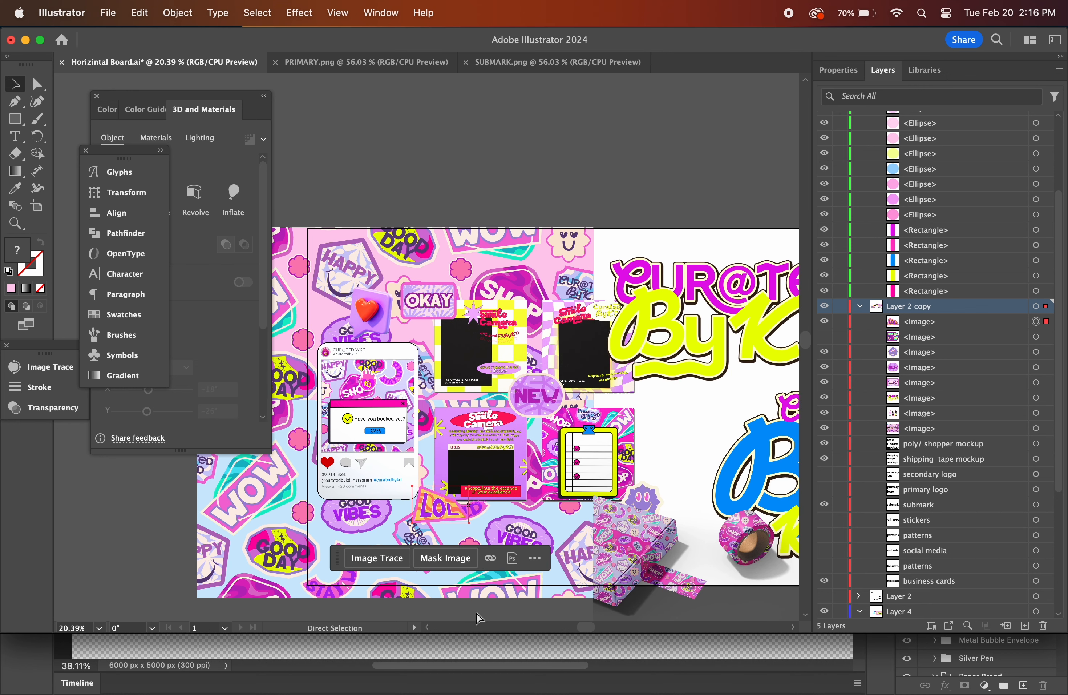
{"action": "key", "text": "super+s"}
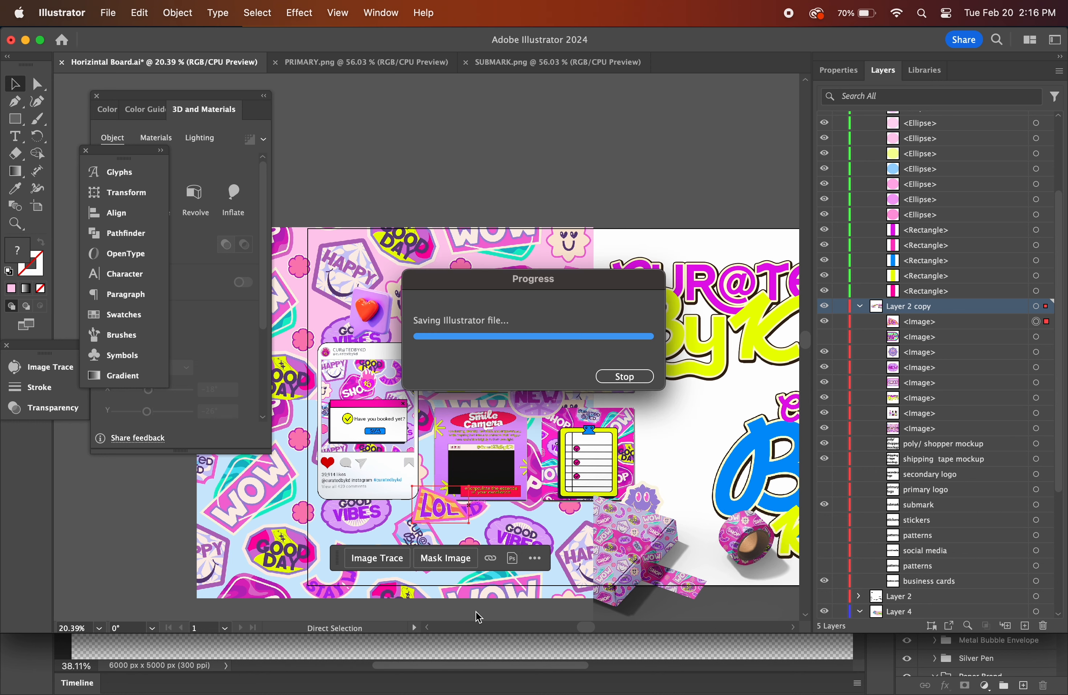
Raise the shipping box and tape mockup slightly and lower the stacked logo so the tape roll overlaps it.
{"action": "scroll", "coordinate": [479, 617], "scroll_direction": "right", "scroll_amount": 10}
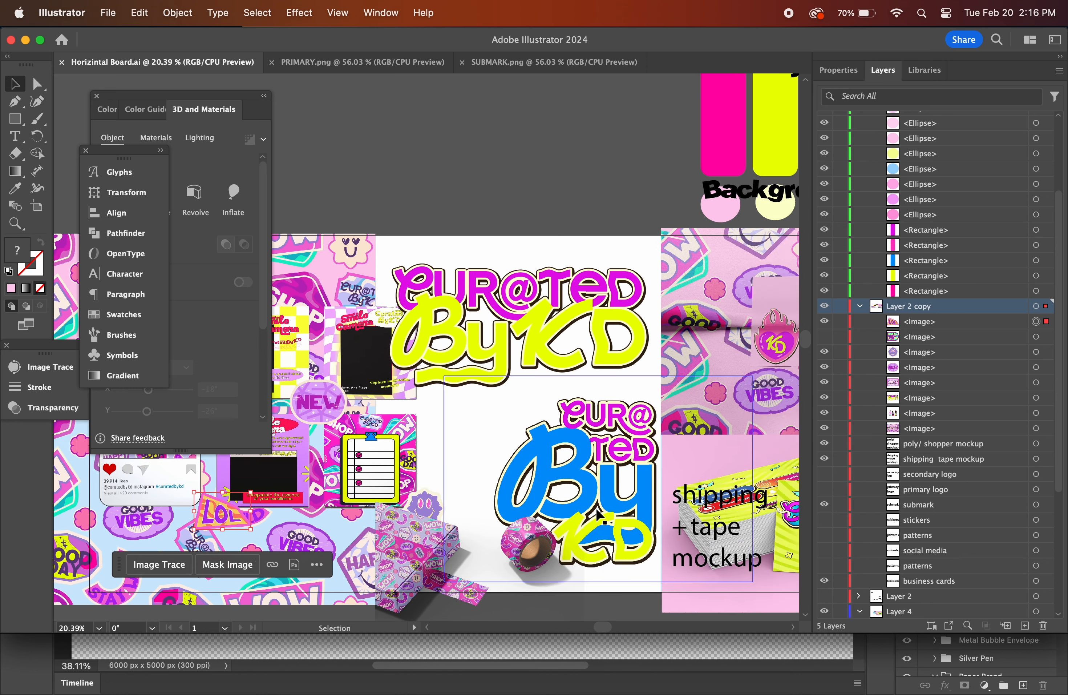
{"action": "scroll", "coordinate": [599, 515], "scroll_direction": "right", "scroll_amount": 1}
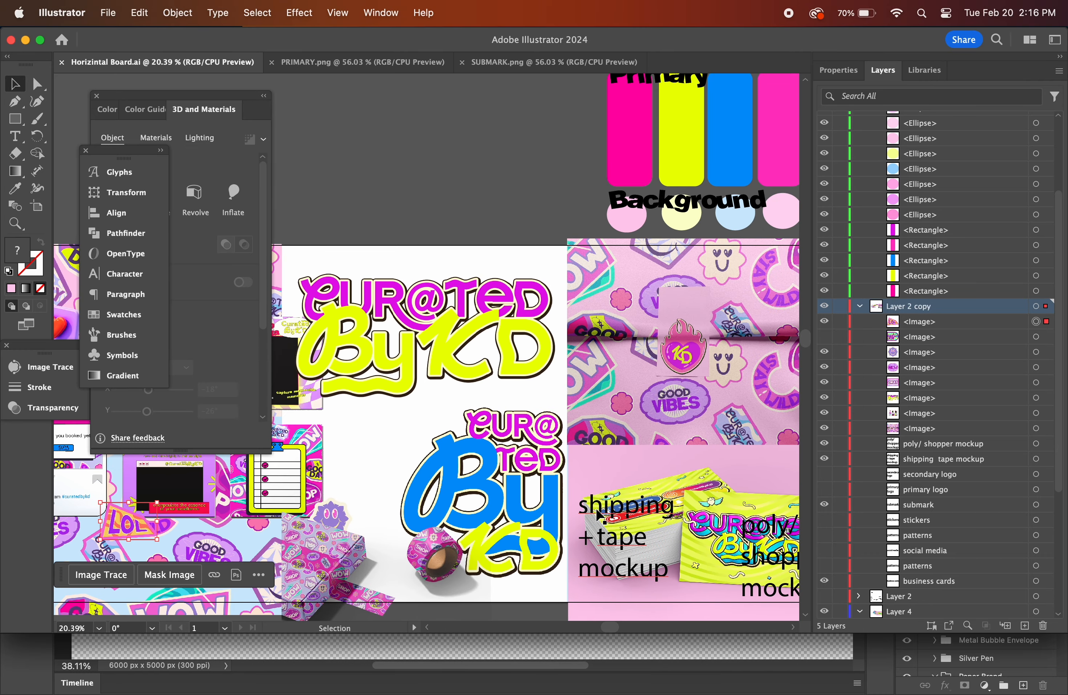
{"action": "left_click", "coordinate": [321, 583]}
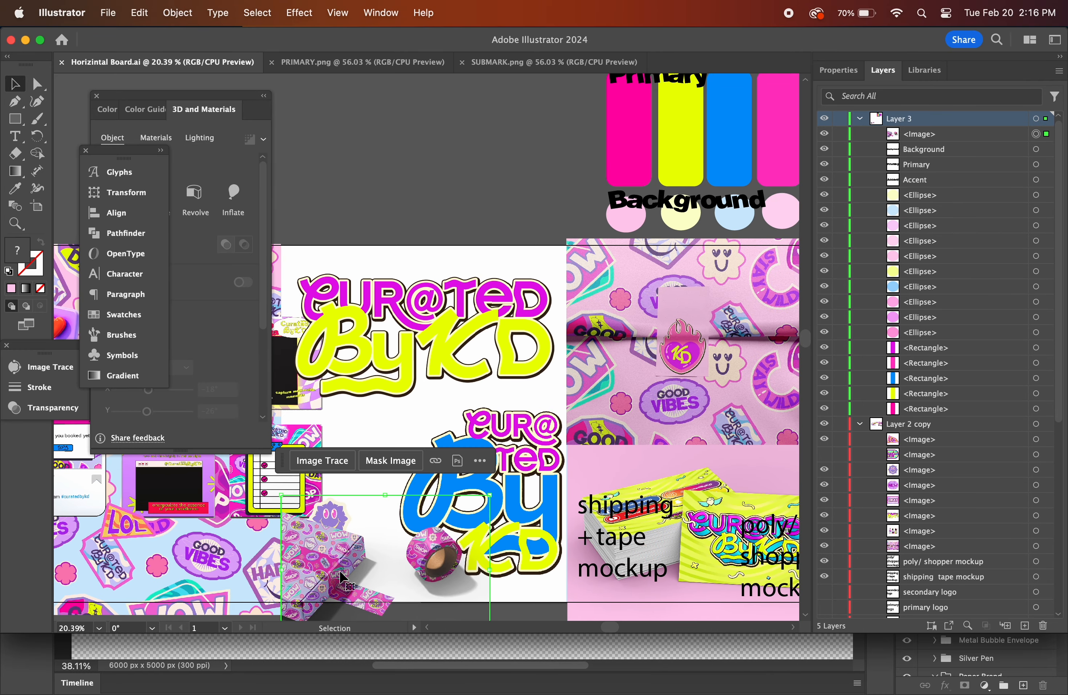
{"action": "mouse_move", "coordinate": [322, 582]}
{"action": "left_mouse_down"}
{"action": "mouse_move", "coordinate": [449, 536]}
{"action": "mouse_move", "coordinate": [319, 558]}
{"action": "left_mouse_up"}
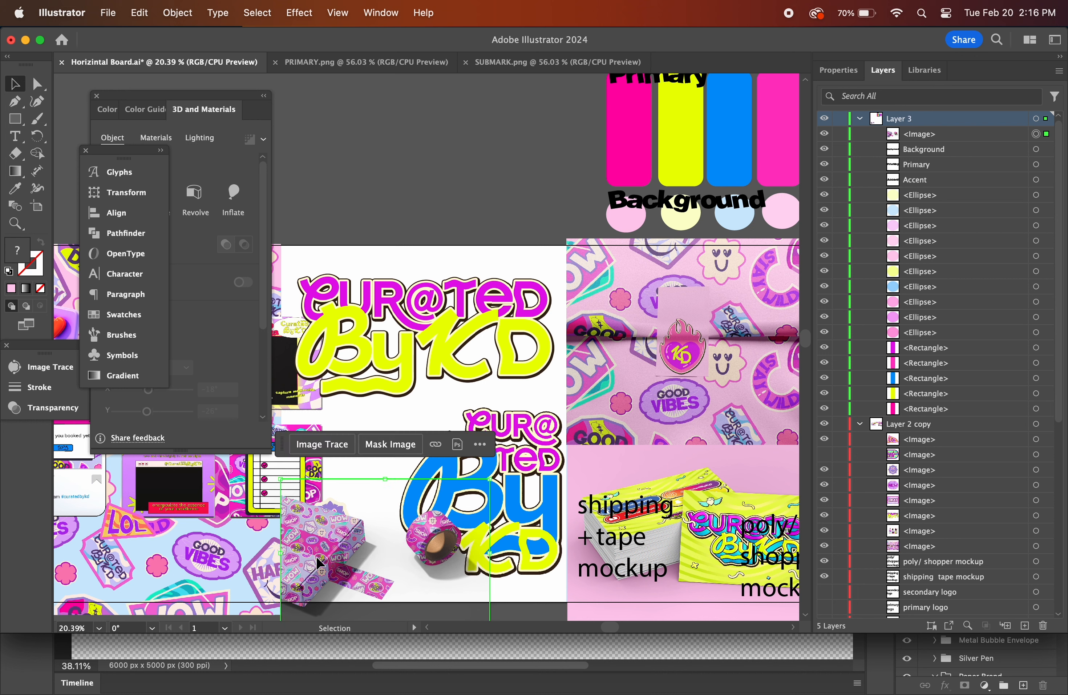
{"action": "left_click", "coordinate": [494, 528]}
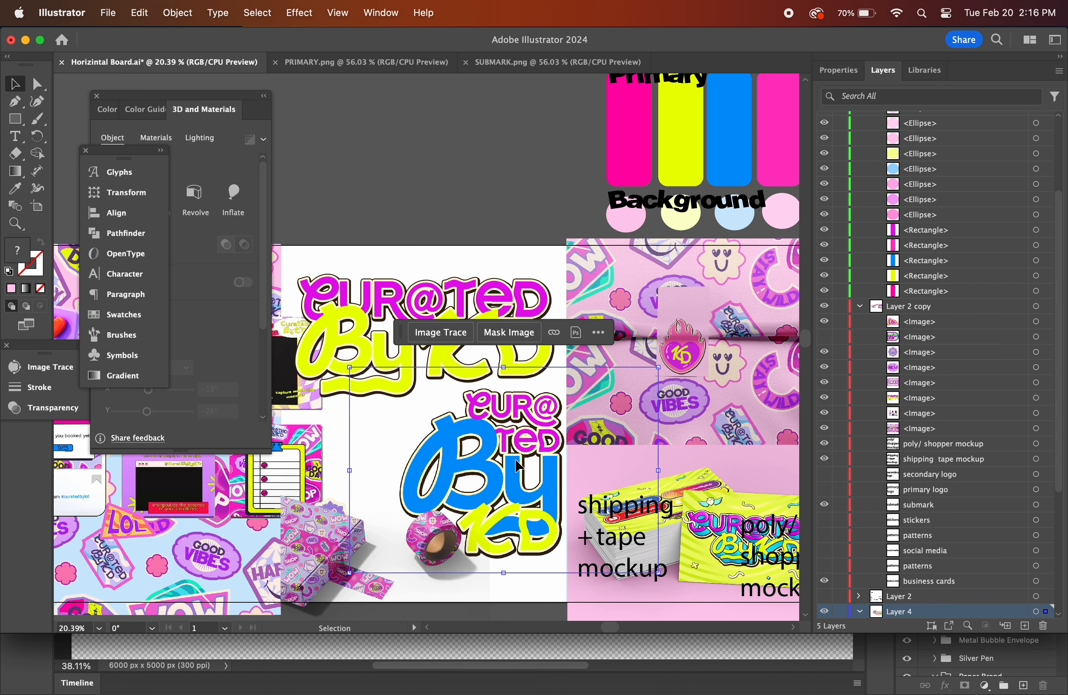
{"action": "left_click_drag", "start_coordinate": [519, 465], "coordinate": [520, 487]}
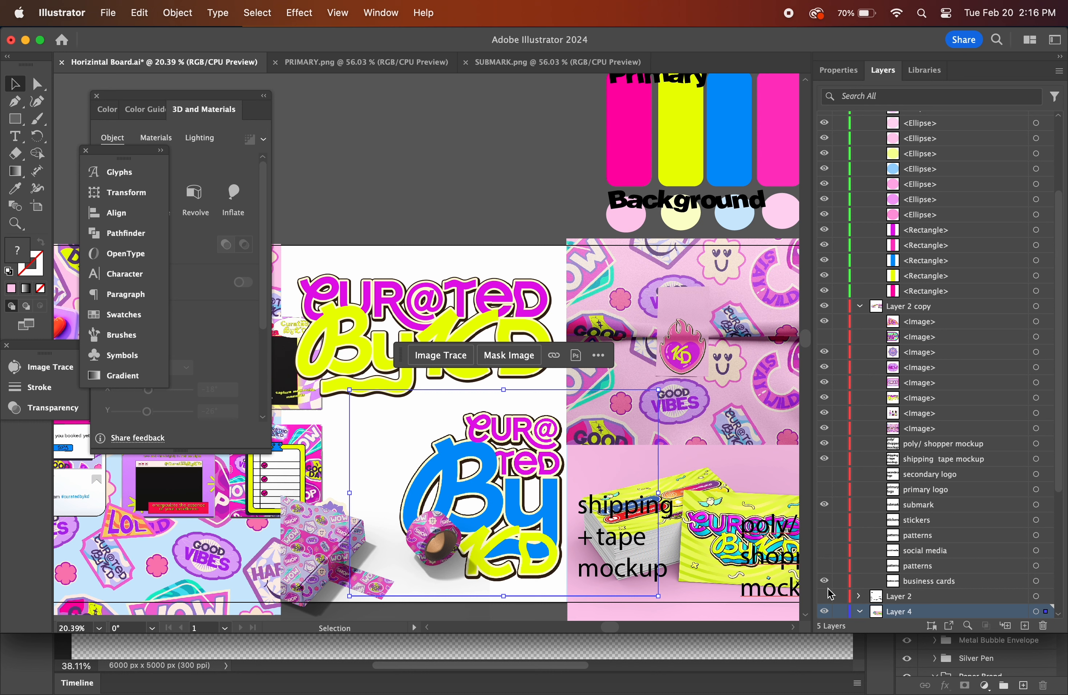
Move the shipping box and tape image from Layer 3 beneath the social media mockups image in Layer 2 copy.
{"action": "left_click", "coordinate": [323, 557]}
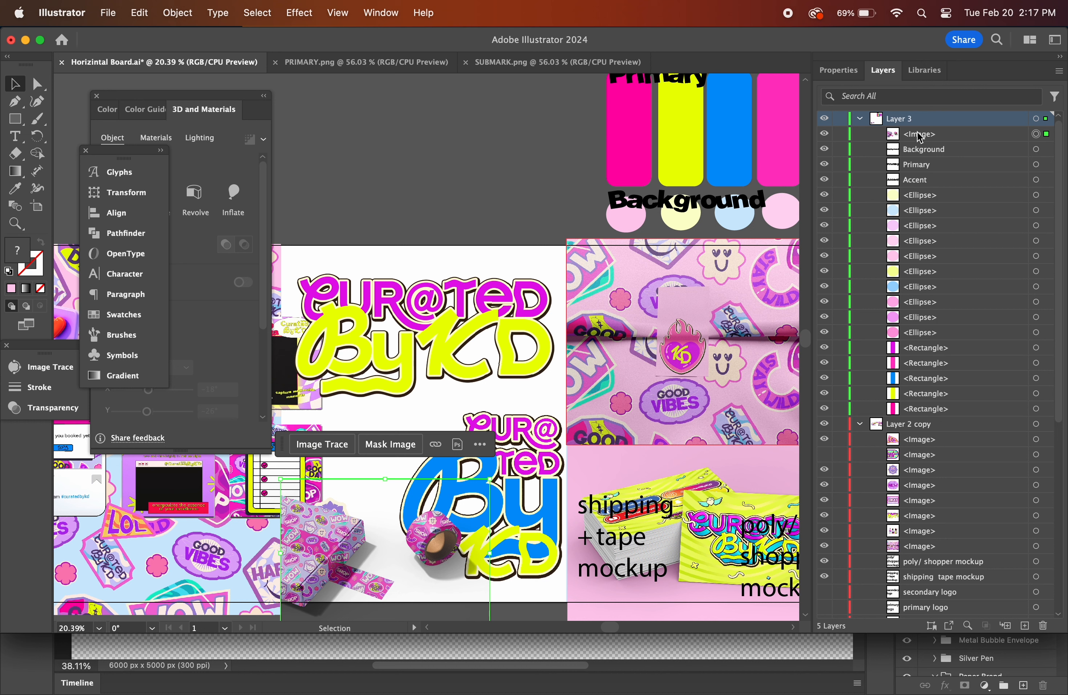
{"action": "left_click", "coordinate": [252, 495]}
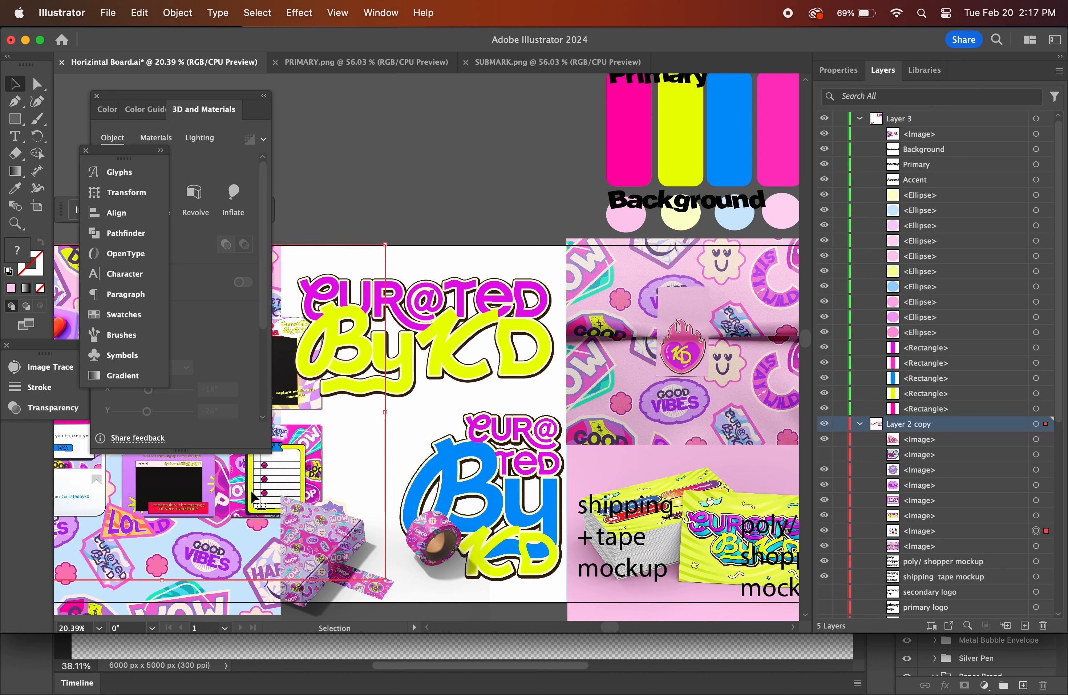
{"action": "left_click_drag", "start_coordinate": [930, 136], "coordinate": [934, 538]}
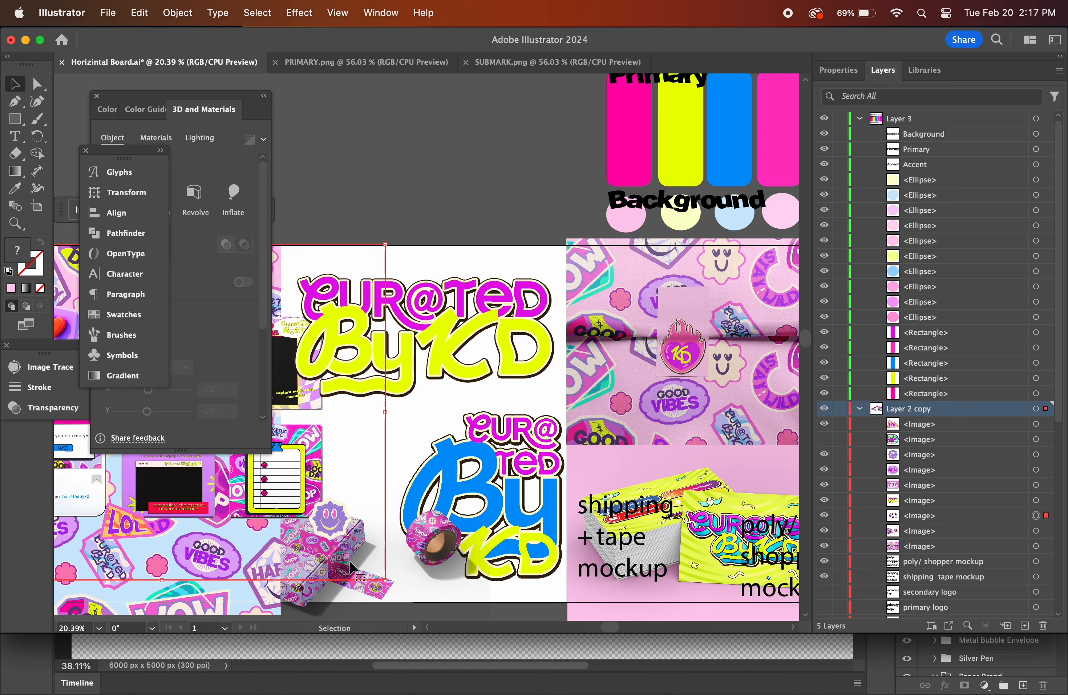
{"action": "left_click", "coordinate": [478, 189]}
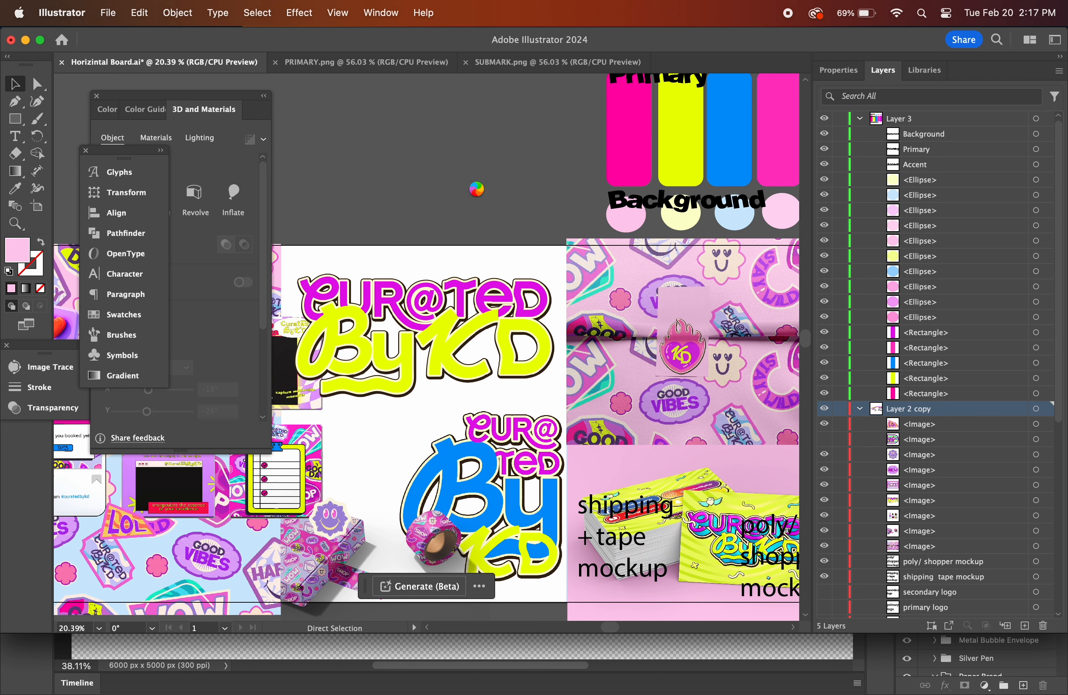
Hide the poly/ shopper mockup, shipping tape mockup, submark and business cards text labels in Layer 2 copy.
{"action": "left_click", "coordinate": [825, 561]}
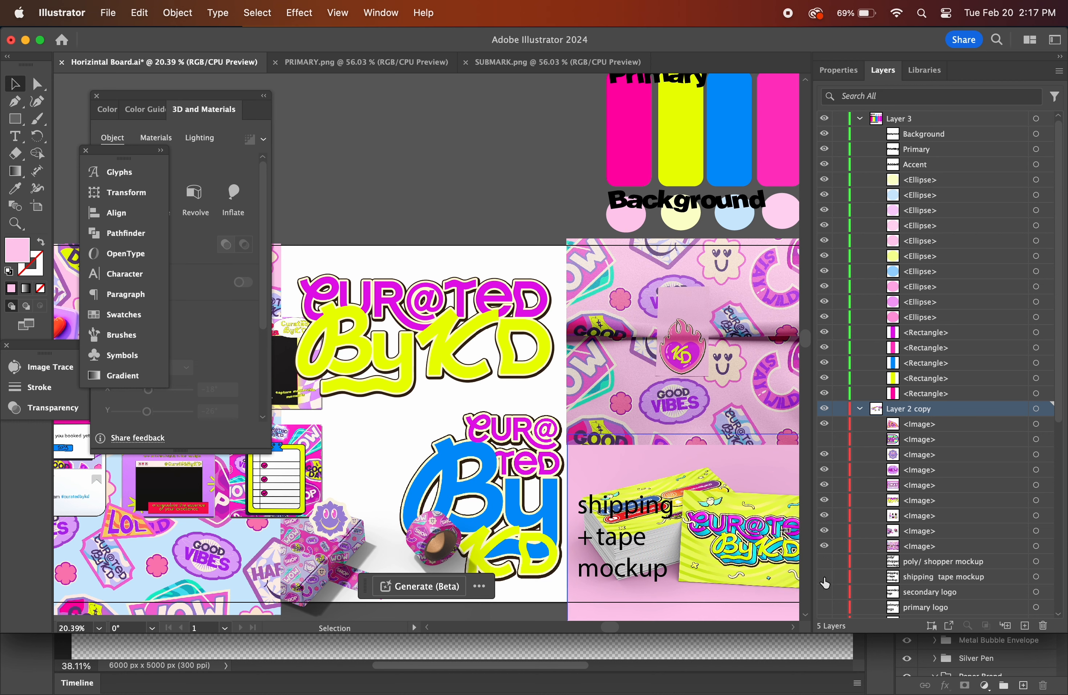
{"action": "left_click", "coordinate": [825, 576]}
{"action": "scroll", "coordinate": [861, 562], "scroll_direction": "down", "scroll_amount": 3}
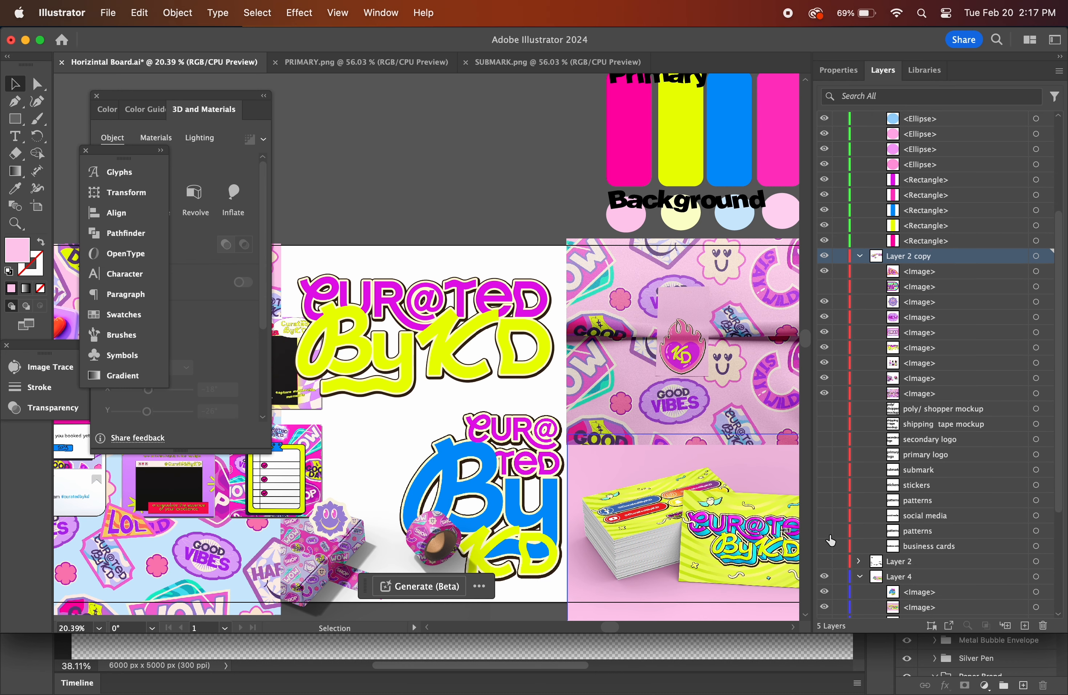
Review the social media, logo, pattern and business card sections of the brand board for overlaps and spacing.
{"action": "scroll", "coordinate": [587, 457], "scroll_direction": "left", "scroll_amount": 3}
{"action": "scroll", "coordinate": [587, 457], "scroll_direction": "left", "scroll_amount": 5}
{"action": "scroll", "coordinate": [587, 457], "scroll_direction": "down", "scroll_amount": 2}
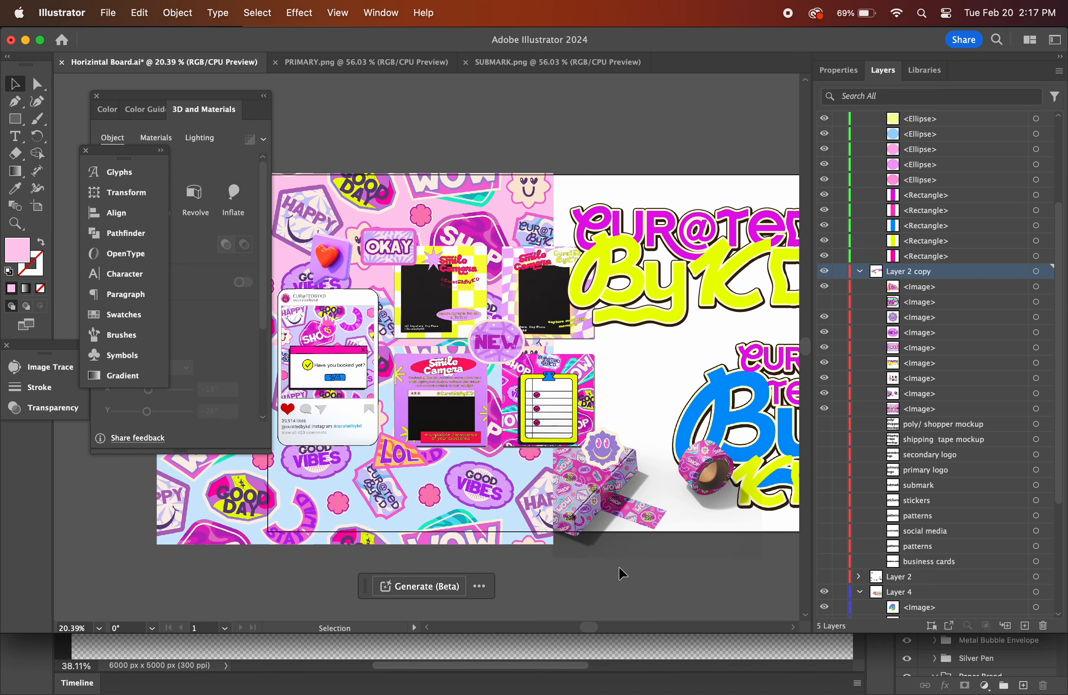
{"action": "scroll", "coordinate": [627, 568], "scroll_direction": "left", "scroll_amount": 1}
{"action": "scroll", "coordinate": [626, 568], "scroll_direction": "right", "scroll_amount": 4}
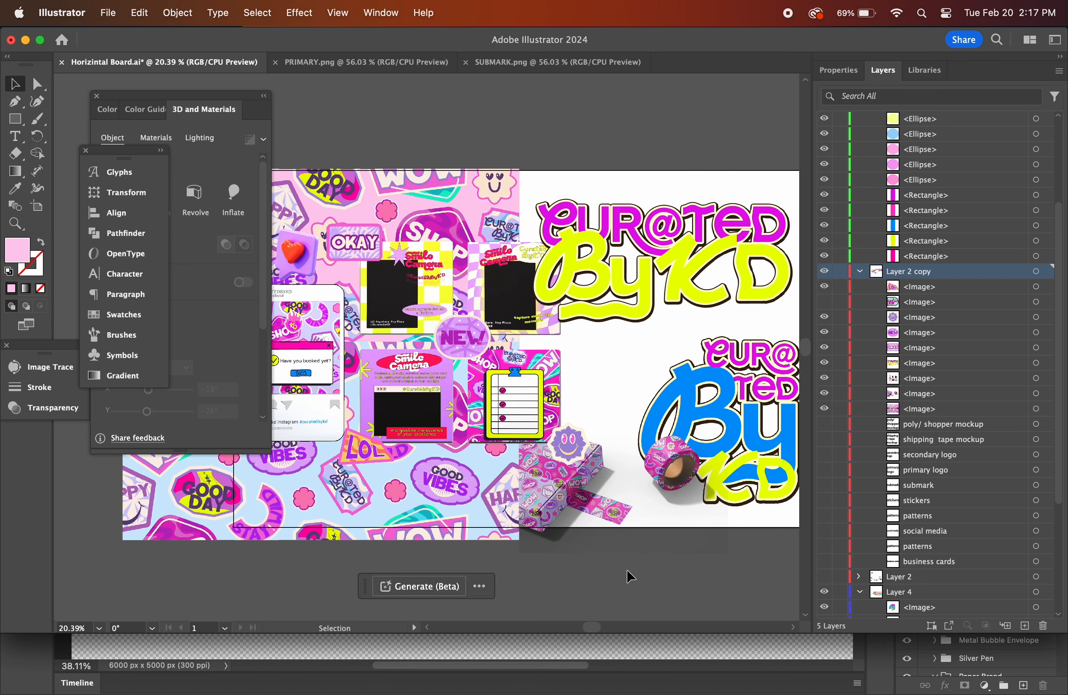
{"action": "scroll", "coordinate": [627, 569], "scroll_direction": "right", "scroll_amount": 4}
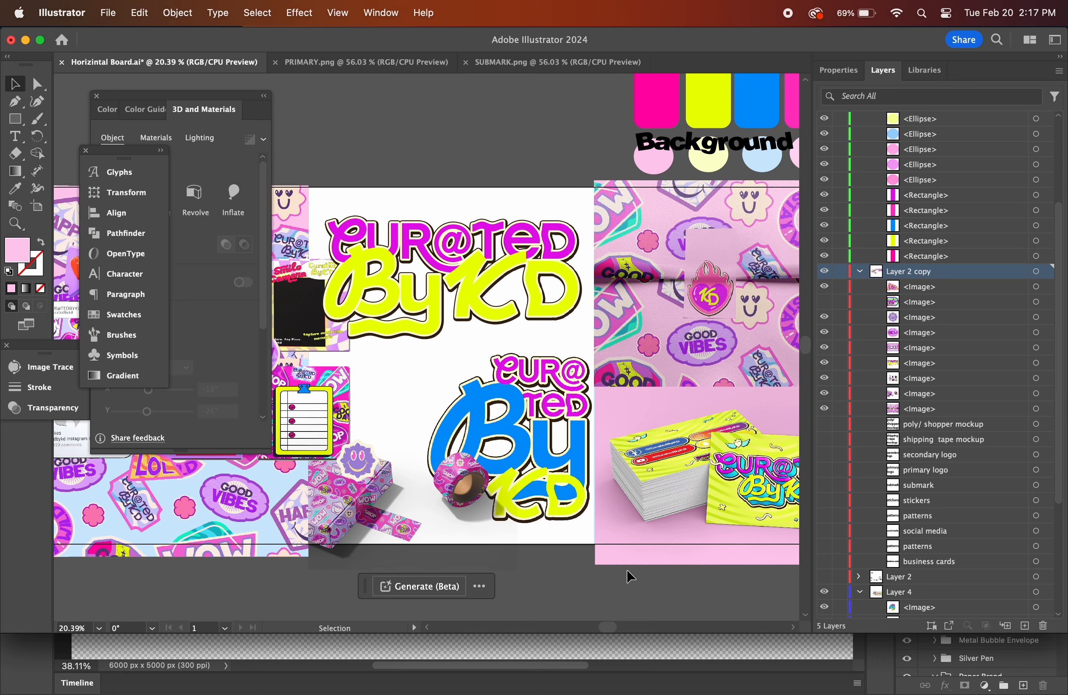
{"action": "scroll", "coordinate": [627, 571], "scroll_direction": "right", "scroll_amount": 1}
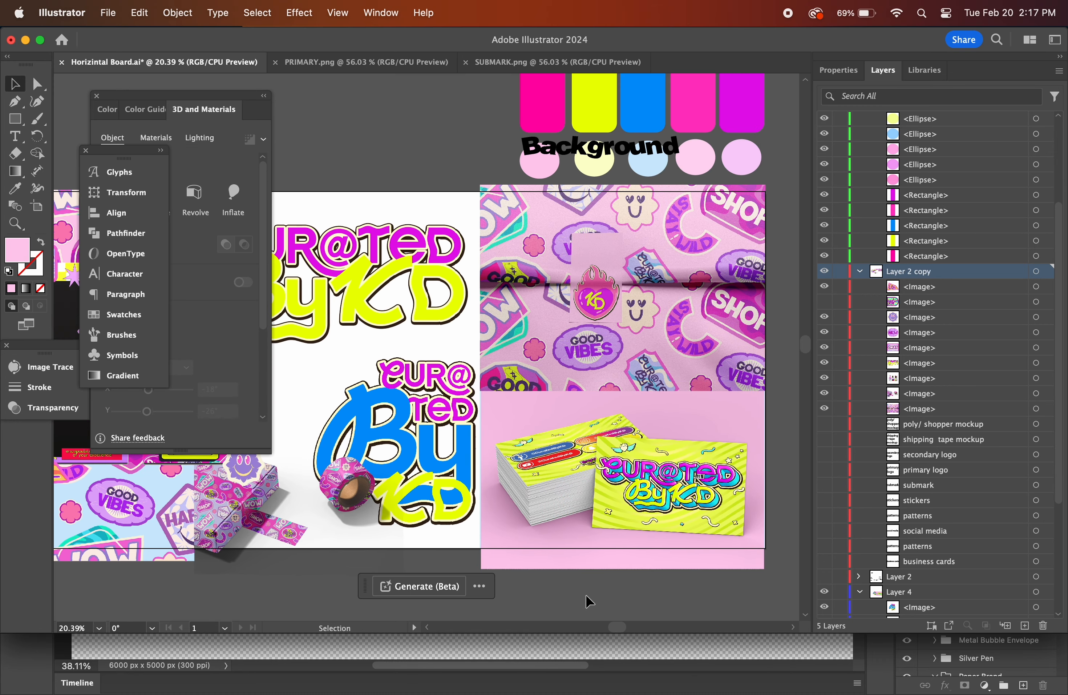
{"action": "scroll", "coordinate": [588, 596], "scroll_direction": "down", "scroll_amount": 2}
{"action": "scroll", "coordinate": [589, 602], "scroll_direction": "down", "scroll_amount": 1}
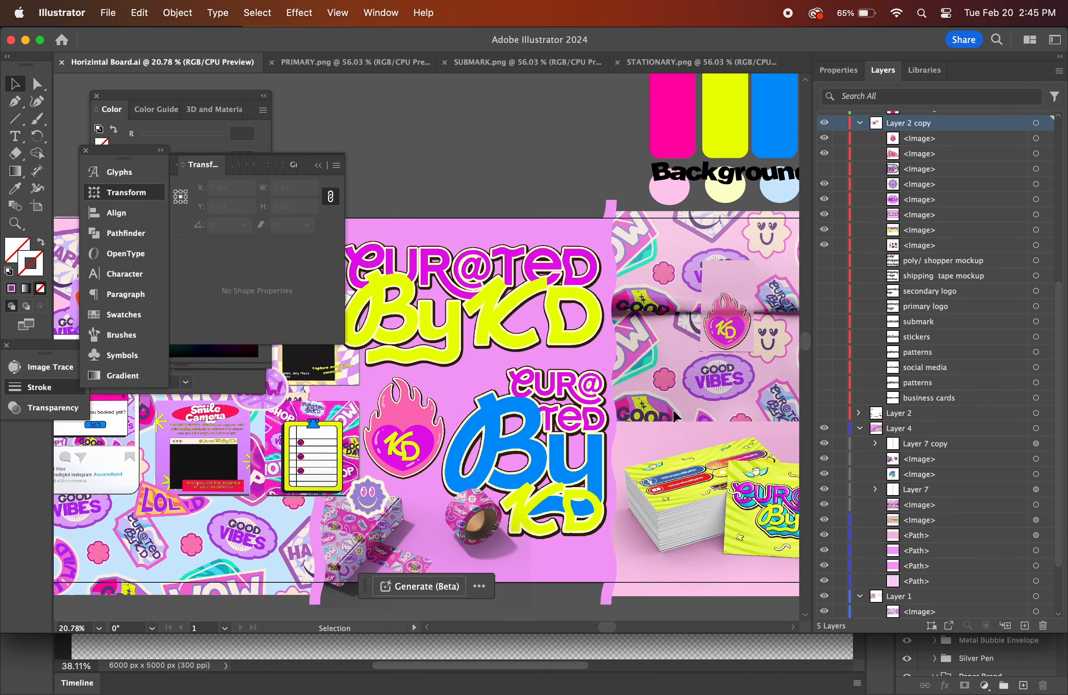
Inspect the whole board with its purple centre panel, checking the submark, logos and mockups.
{"action": "scroll", "coordinate": [706, 587], "scroll_direction": "up", "scroll_amount": 2}
{"action": "scroll", "coordinate": [701, 588], "scroll_direction": "right", "scroll_amount": 8}
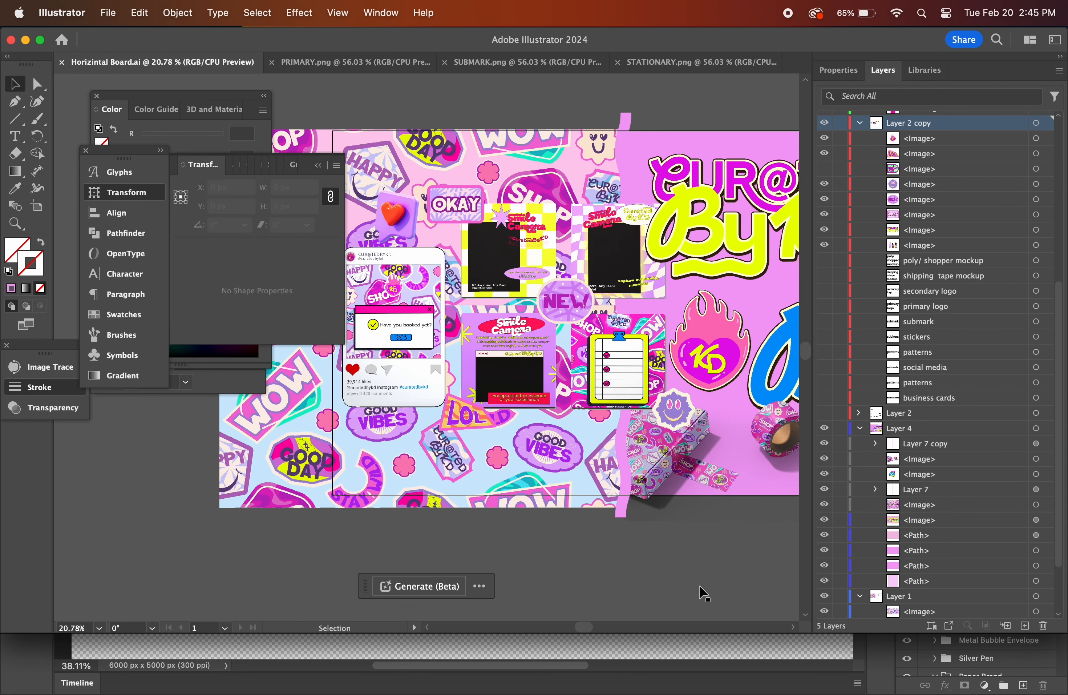
{"action": "scroll", "coordinate": [704, 594], "scroll_direction": "right", "scroll_amount": 4}
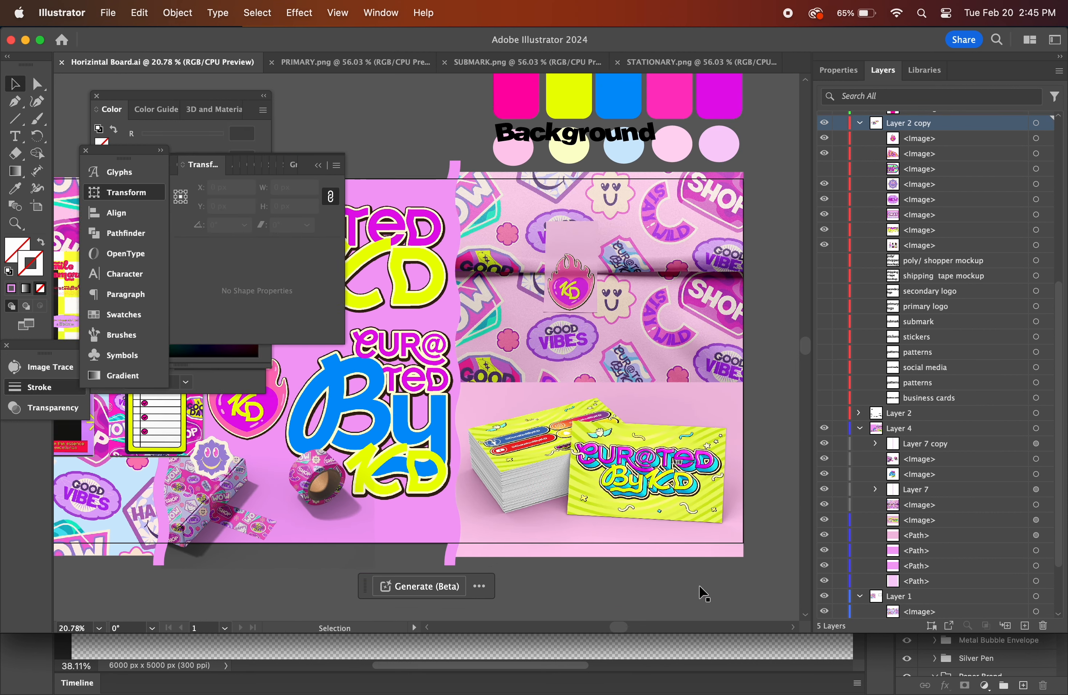
{"action": "scroll", "coordinate": [704, 593], "scroll_direction": "down", "scroll_amount": 4}
{"action": "scroll", "coordinate": [704, 594], "scroll_direction": "up", "scroll_amount": 2}
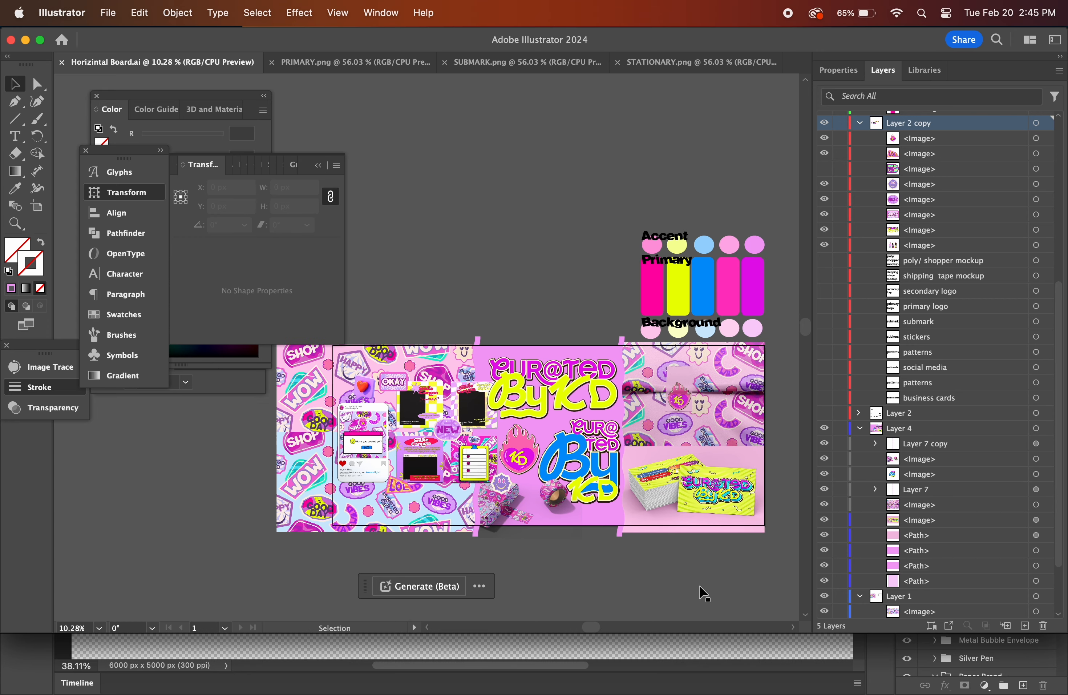
{"action": "scroll", "coordinate": [704, 594], "scroll_direction": "up", "scroll_amount": 6}
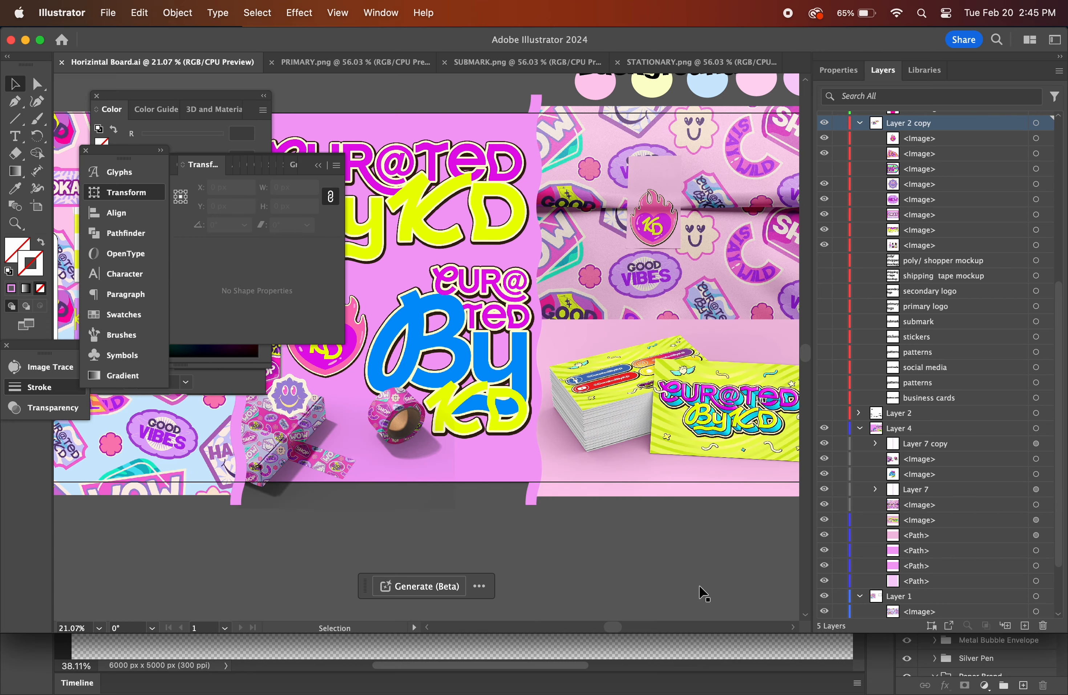
{"action": "scroll", "coordinate": [703, 589], "scroll_direction": "right", "scroll_amount": 3}
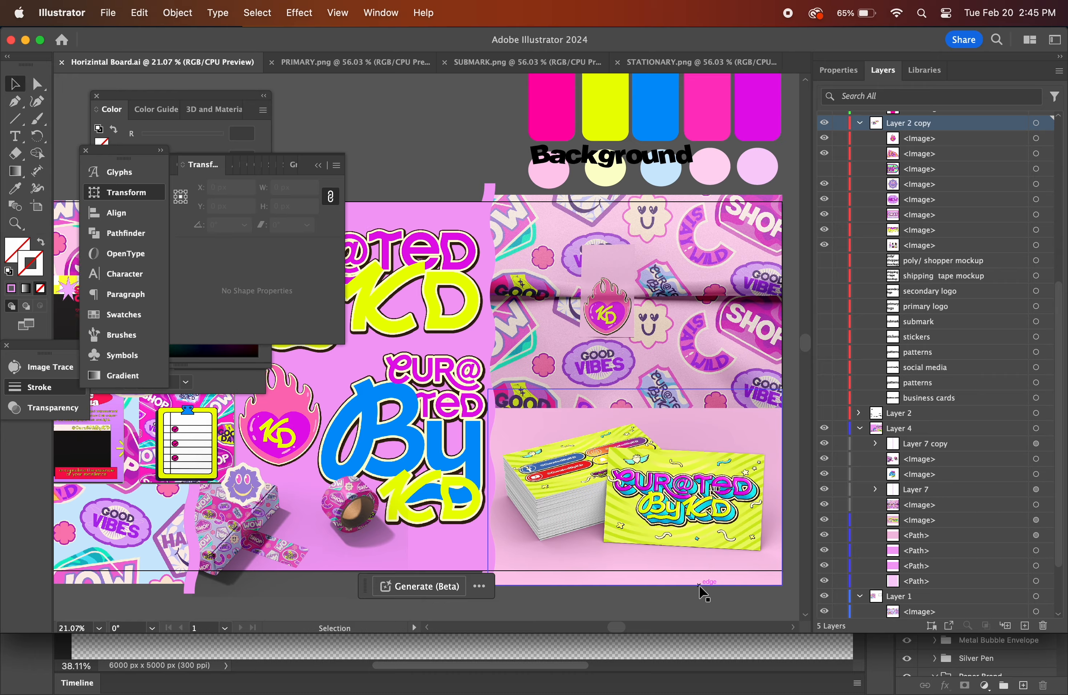
{"action": "scroll", "coordinate": [701, 587], "scroll_direction": "left", "scroll_amount": 4}
Start exporting the board as a PNG with the **BRAND folder as the destination.
{"action": "left_click", "coordinate": [109, 13]}
{"action": "mouse_move", "coordinate": [250, 342]}
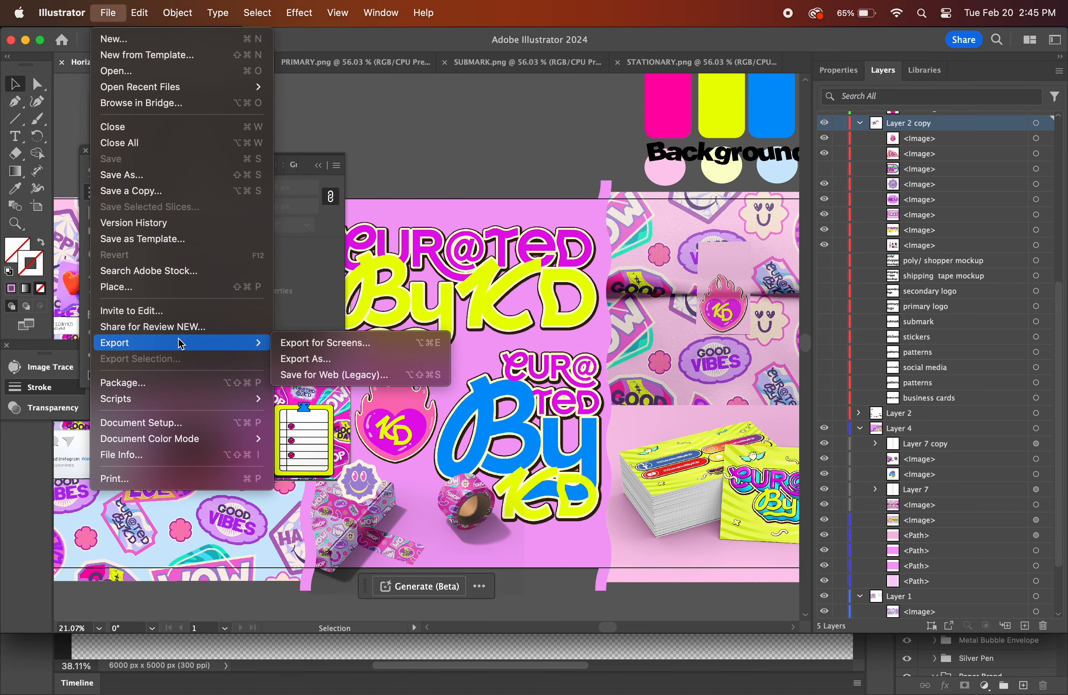
{"action": "left_click", "coordinate": [315, 359]}
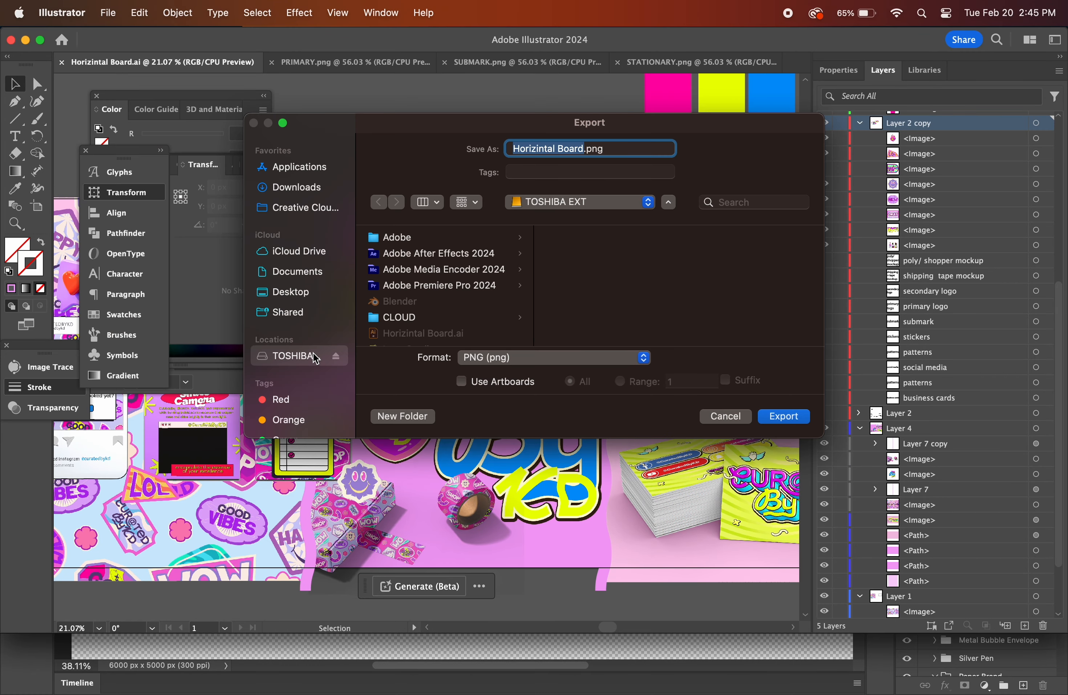
{"action": "scroll", "coordinate": [429, 316], "scroll_direction": "down", "scroll_amount": 5}
{"action": "scroll", "coordinate": [429, 317], "scroll_direction": "up", "scroll_amount": 5}
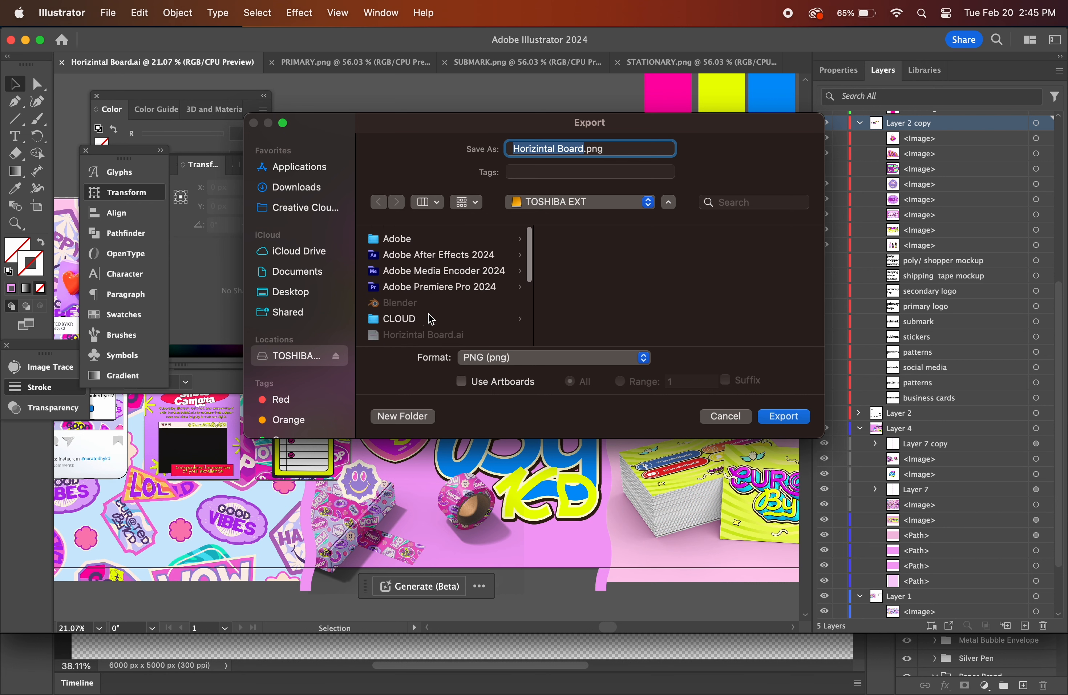
{"action": "left_click", "coordinate": [411, 318]}
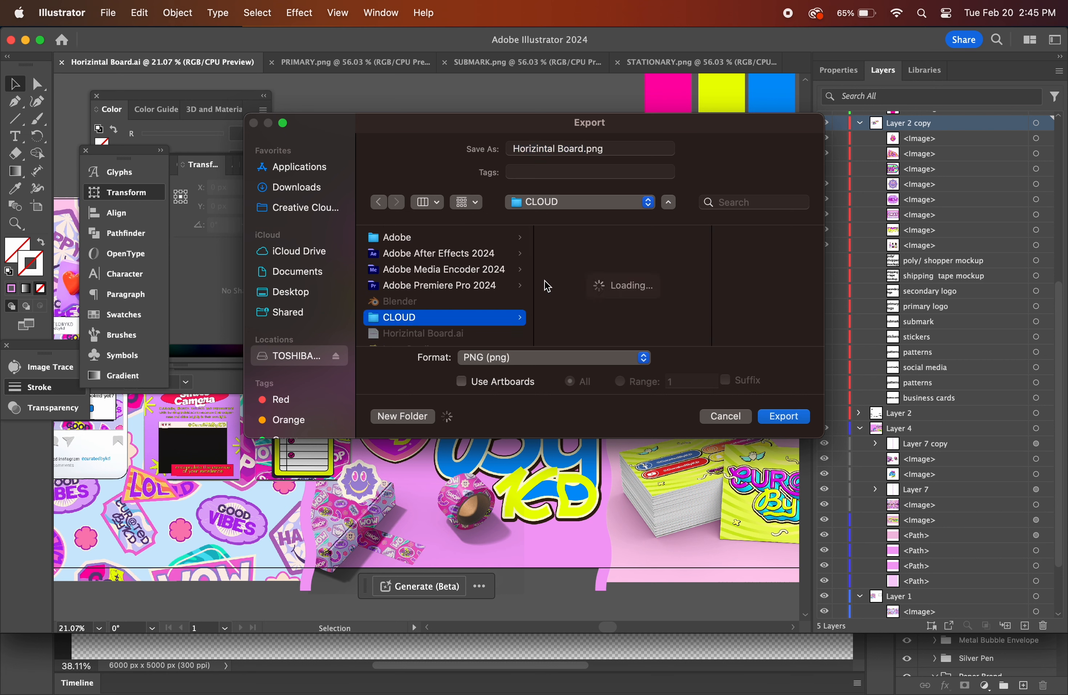
{"action": "scroll", "coordinate": [605, 324], "scroll_direction": "down", "scroll_amount": 3}
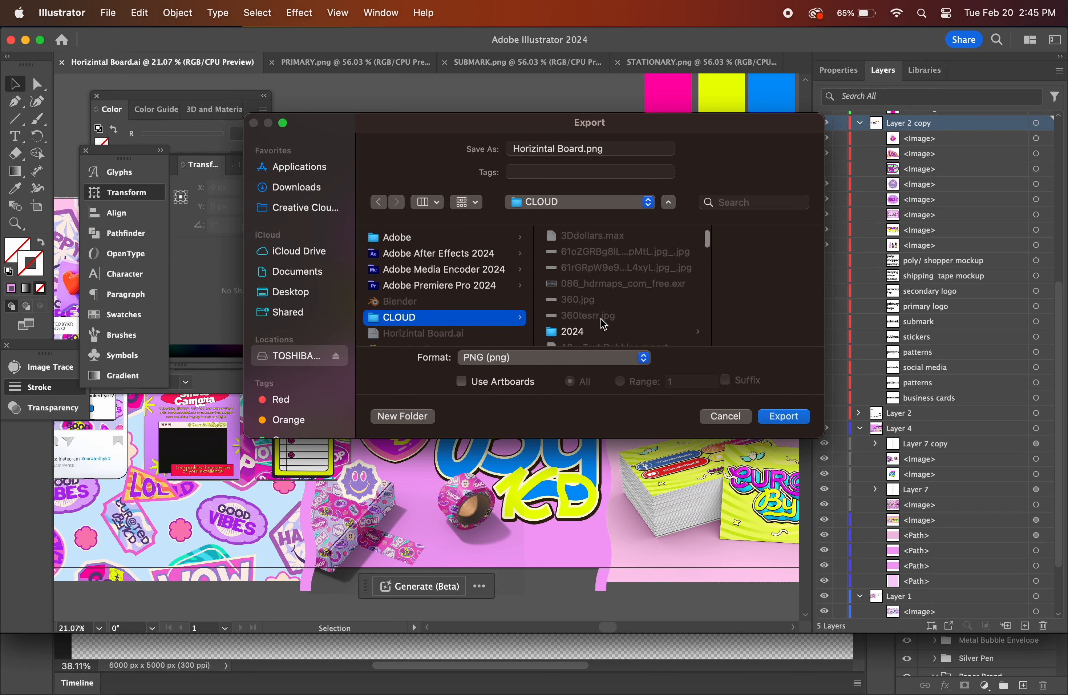
{"action": "left_click", "coordinate": [605, 302]}
{"action": "left_click", "coordinate": [715, 287]}
{"action": "left_click", "coordinate": [700, 269]}
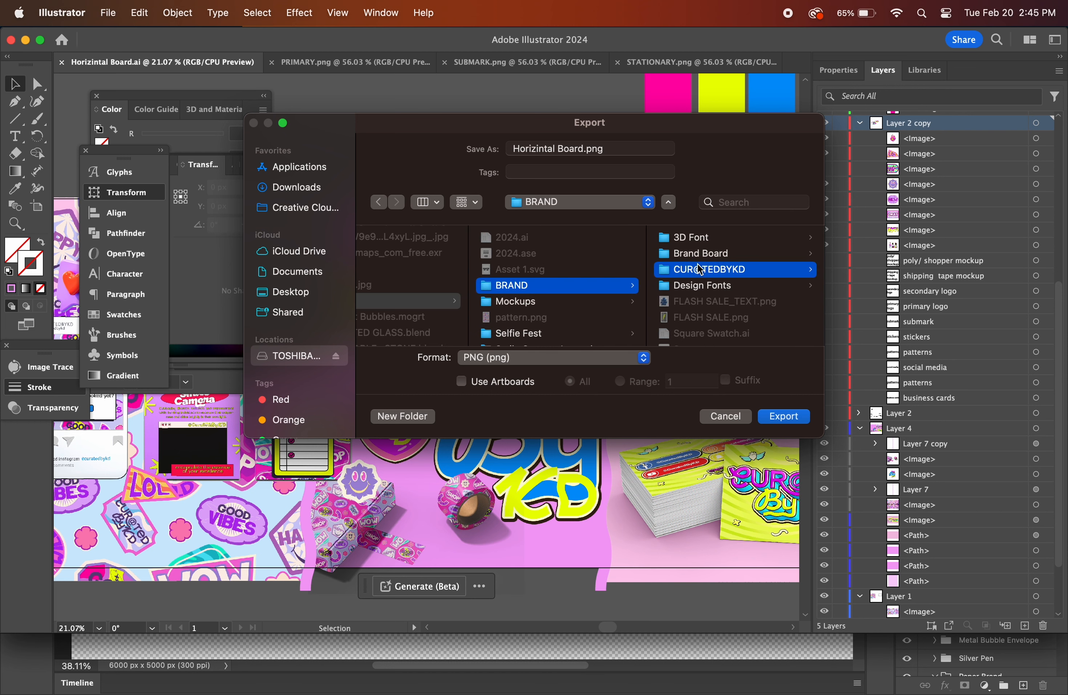
{"action": "left_click", "coordinate": [698, 238]}
Limit the export to all artboards, name the file FINAL and export it as a 72 ppi PNG with a transparent background.
{"action": "left_click", "coordinate": [467, 382]}
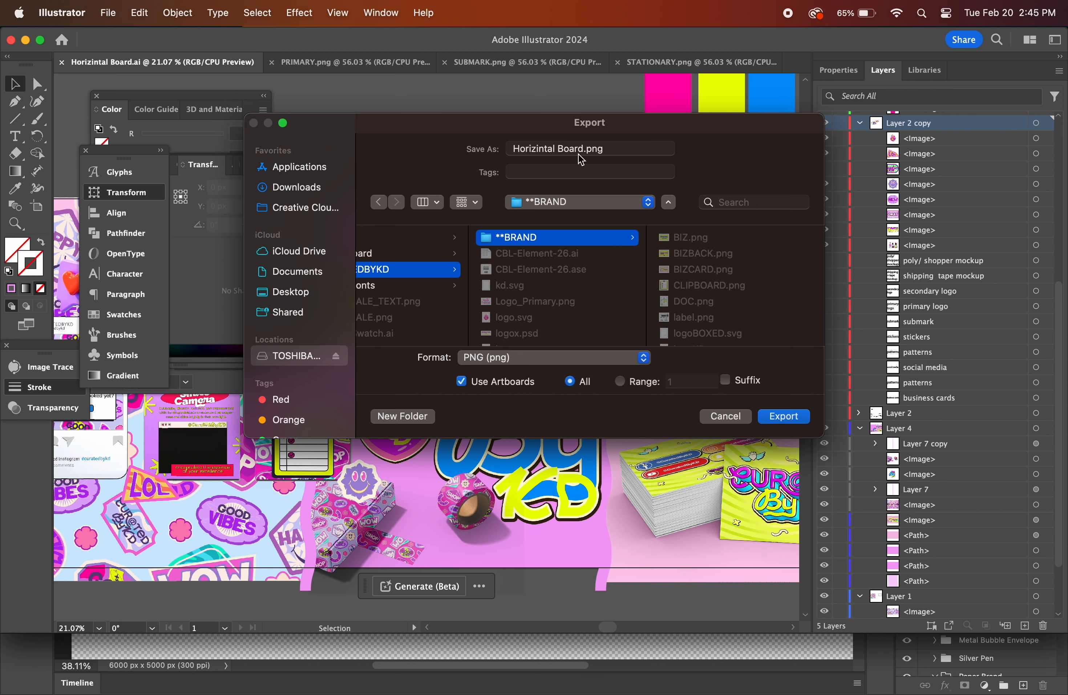
{"action": "left_click", "coordinate": [565, 149]}
{"action": "key", "text": "super+a"}
{"action": "type", "text": "FINA"}
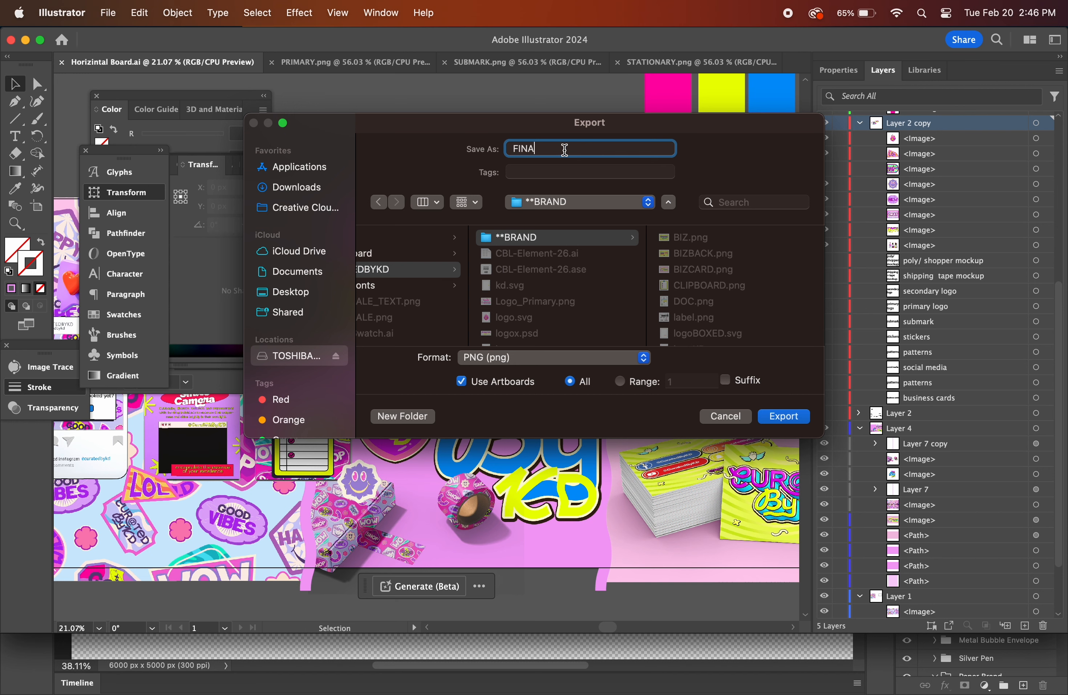
{"action": "left_click", "coordinate": [782, 417]}
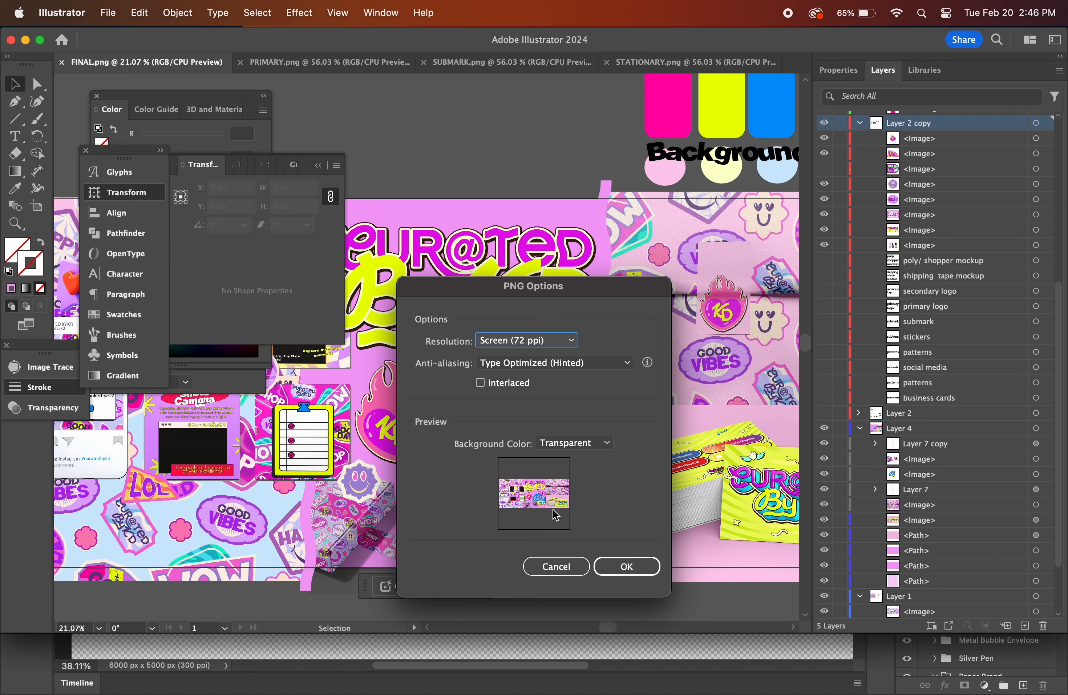
{"action": "left_click", "coordinate": [618, 570]}
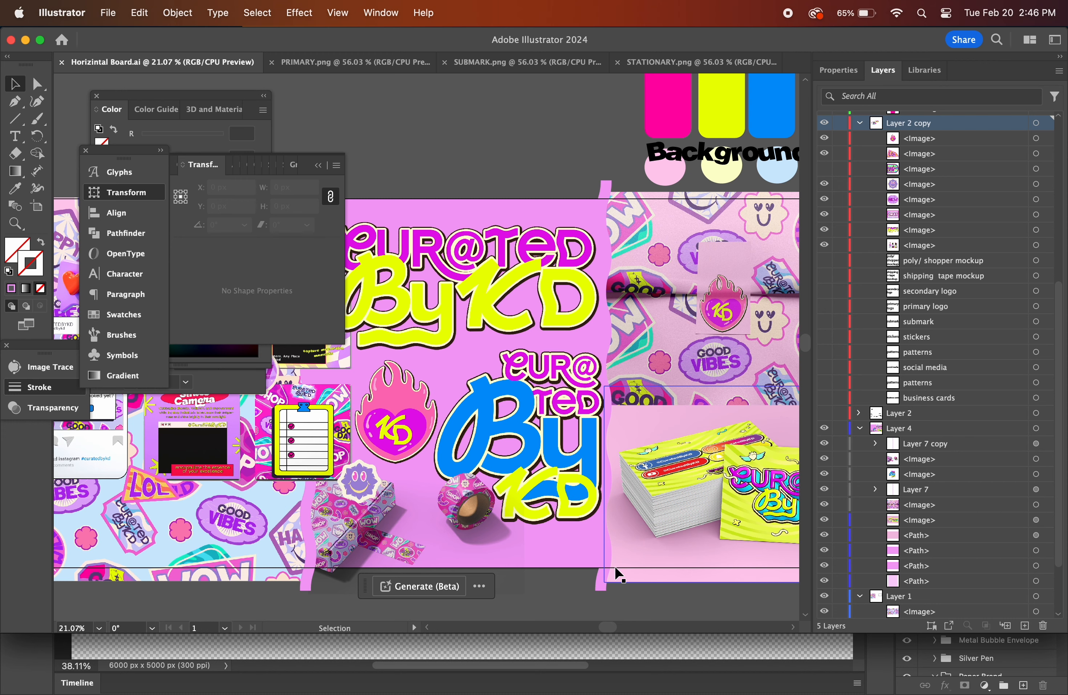
Open the exported FINAL.png from the **BRAND folder in Preview and examine the finished board.
{"action": "left_click", "coordinate": [341, 654]}
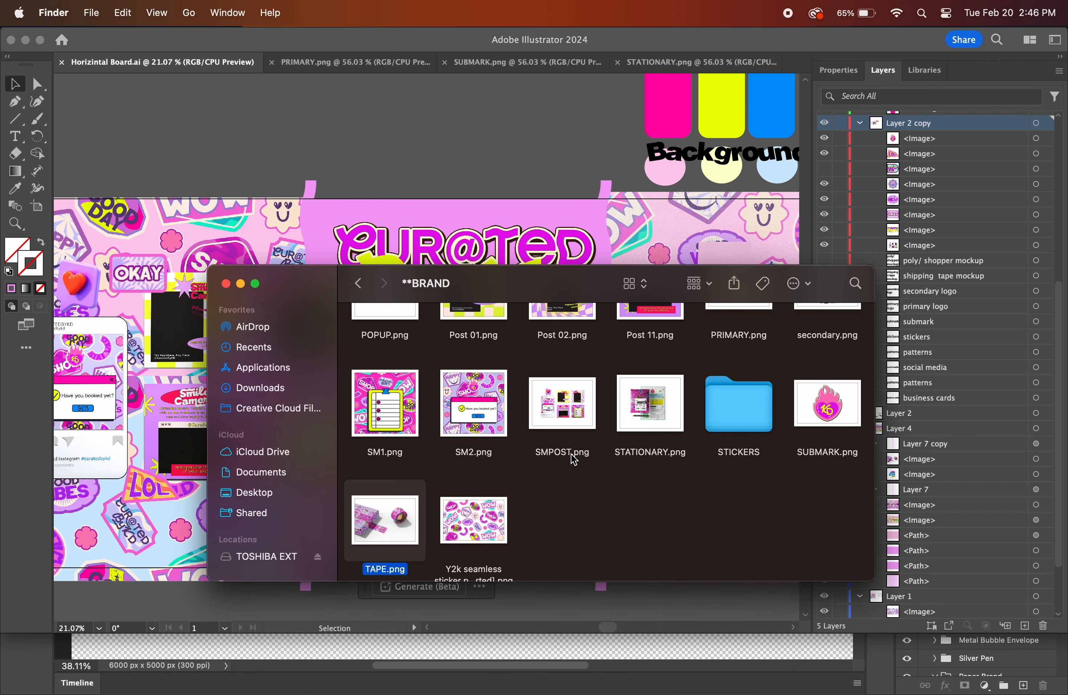
{"action": "scroll", "coordinate": [574, 459], "scroll_direction": "up", "scroll_amount": 10}
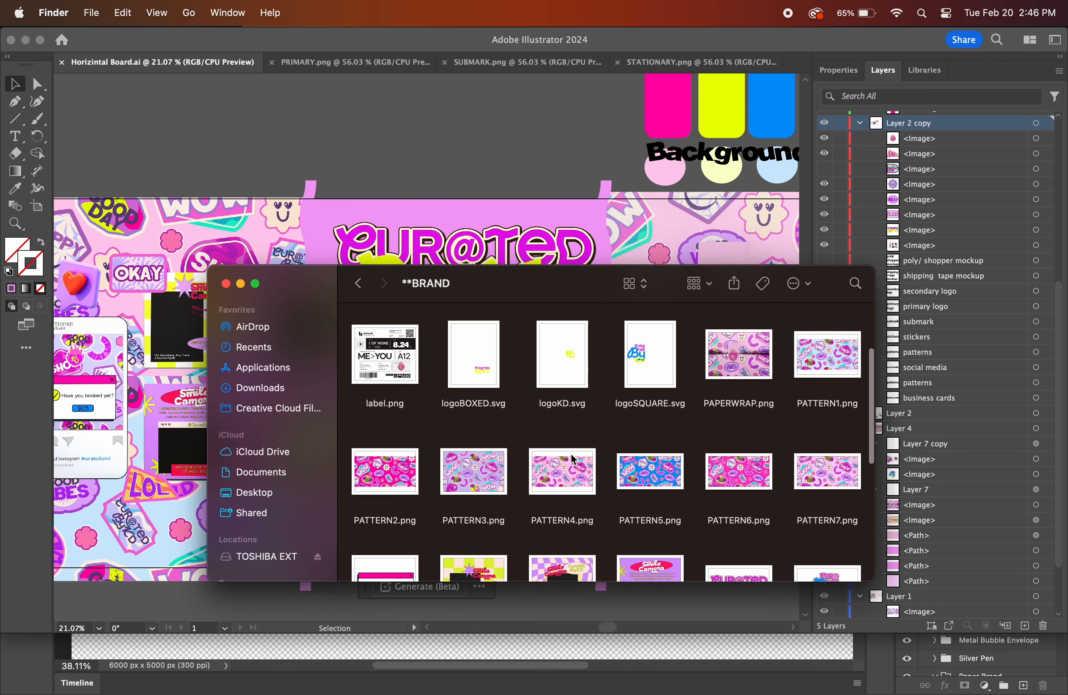
{"action": "scroll", "coordinate": [574, 460], "scroll_direction": "up", "scroll_amount": 5}
{"action": "double_click", "coordinate": [843, 364]}
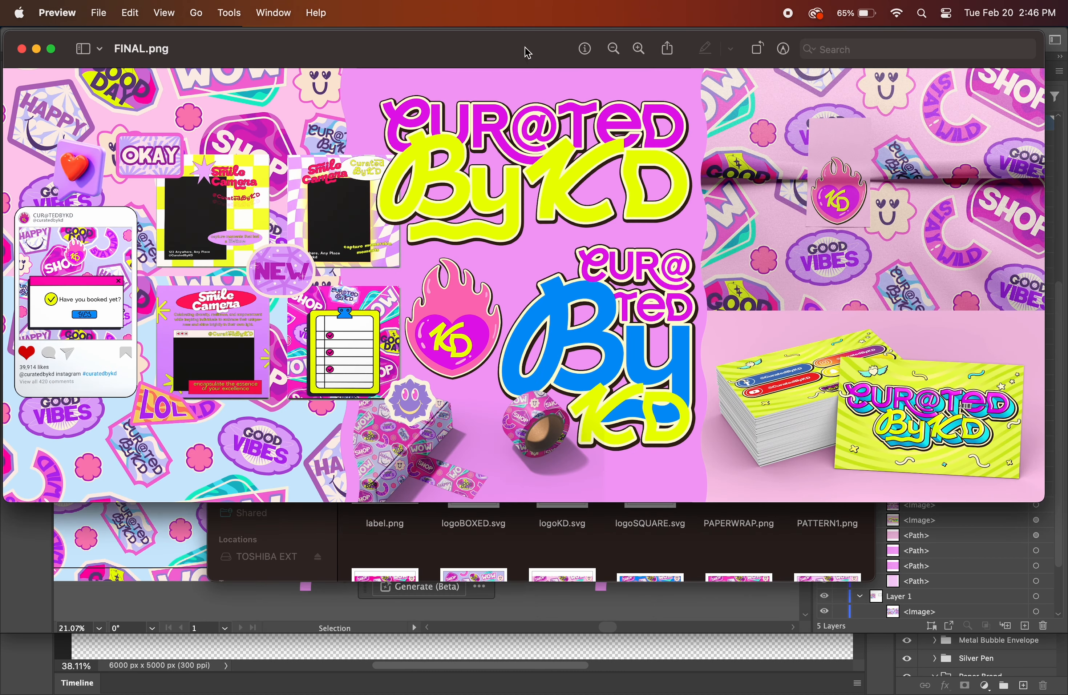
{"action": "left_click_drag", "start_coordinate": [528, 52], "coordinate": [539, 111]}
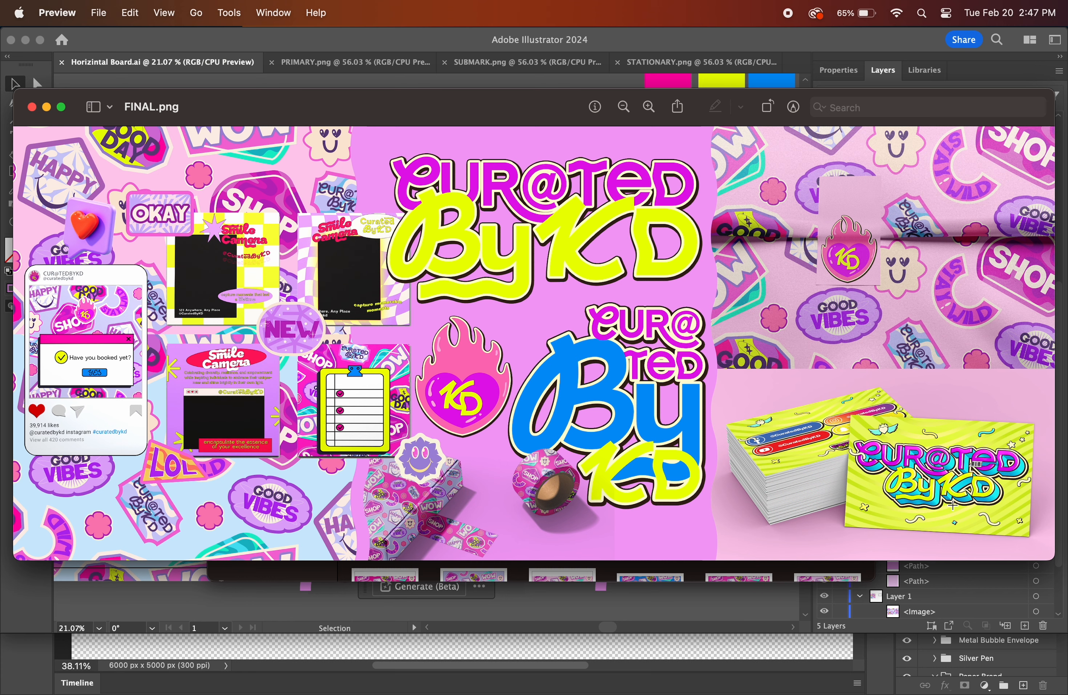
{"action": "scroll", "coordinate": [1032, 535], "scroll_direction": "down", "scroll_amount": 1}
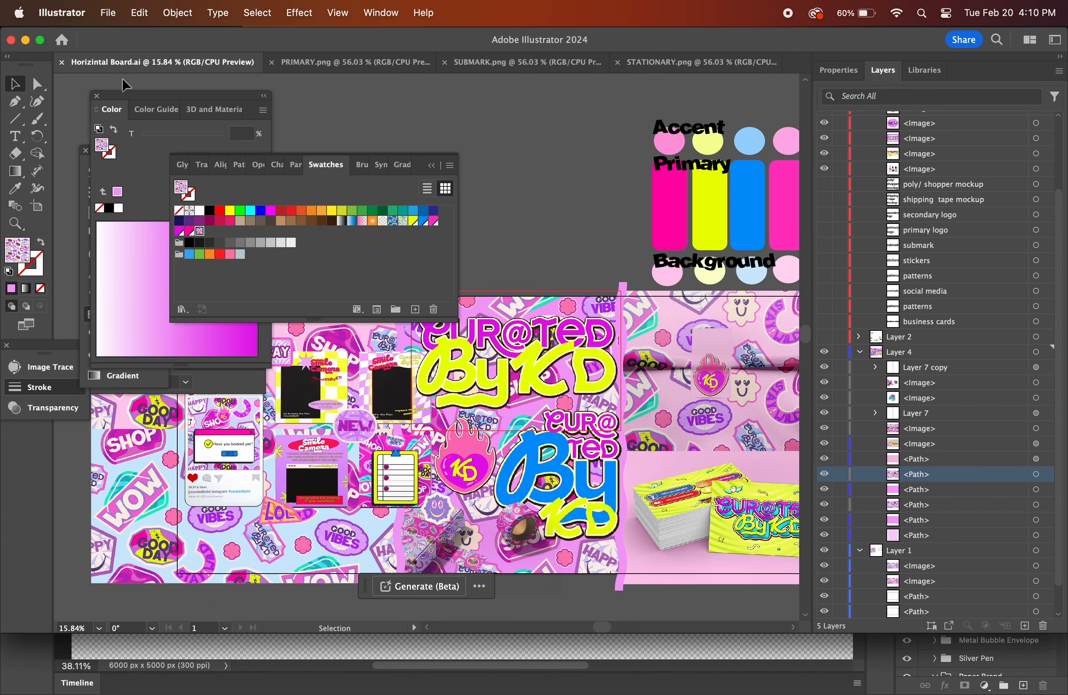
Export the patterned version of the board using artboards as FINALx.png at 72 ppi in the **BRAND folder.
{"action": "left_click", "coordinate": [109, 13]}
{"action": "mouse_move", "coordinate": [204, 348]}
{"action": "left_click", "coordinate": [305, 358]}
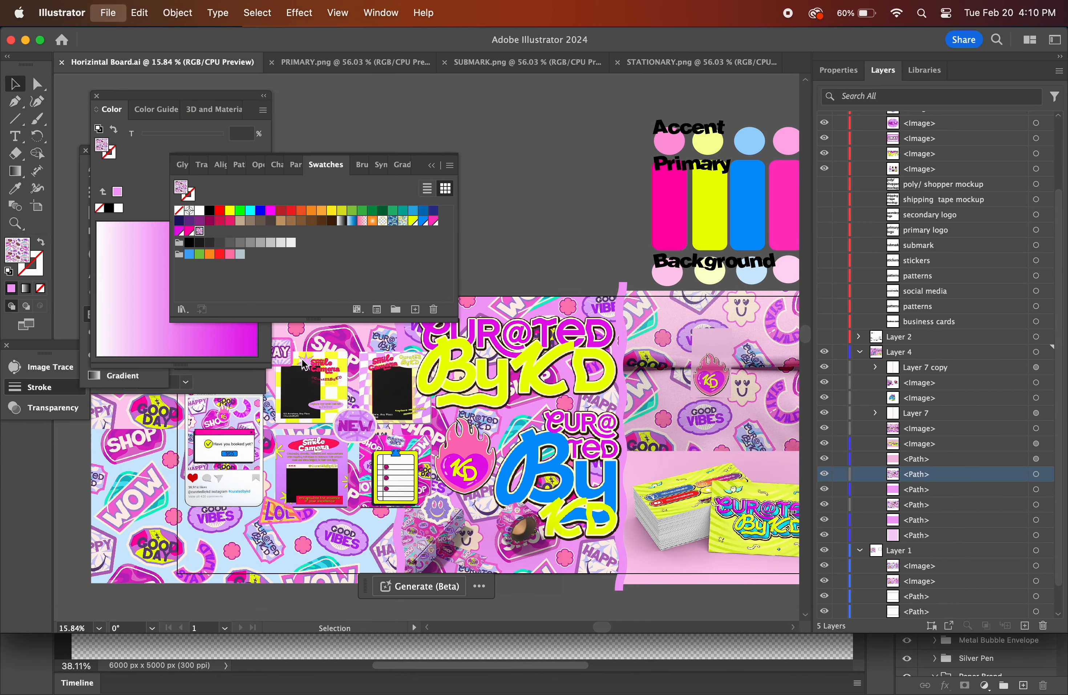
{"action": "type", "text": "FINALx.png"}
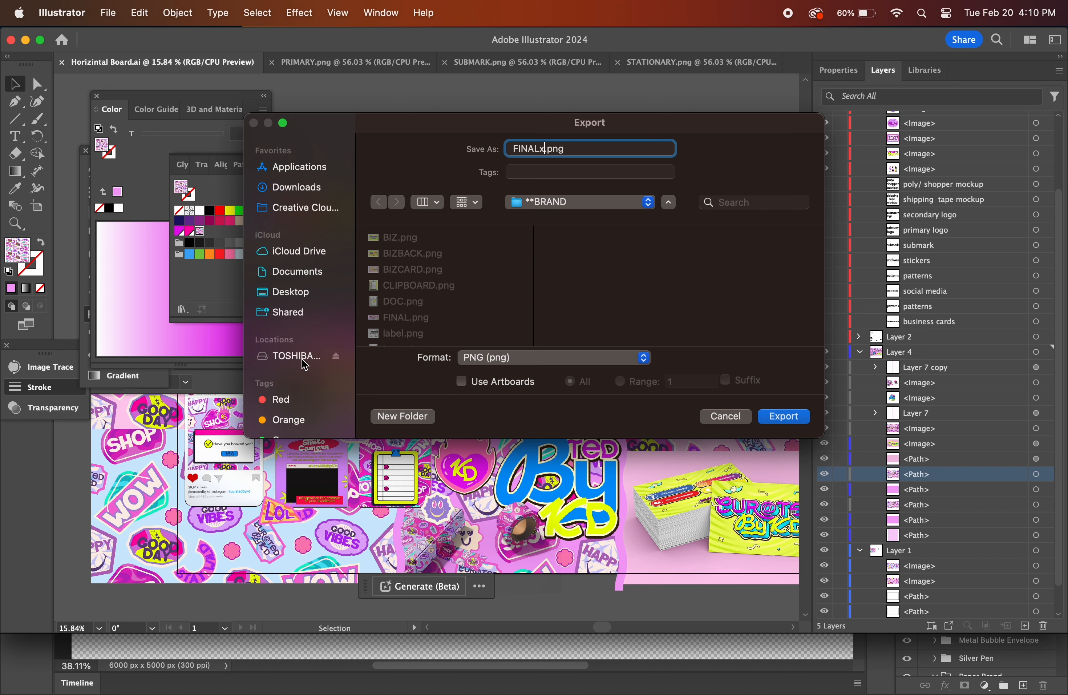
{"action": "type", "text": "x"}
{"action": "left_click", "coordinate": [462, 382]}
{"action": "left_click", "coordinate": [794, 416]}
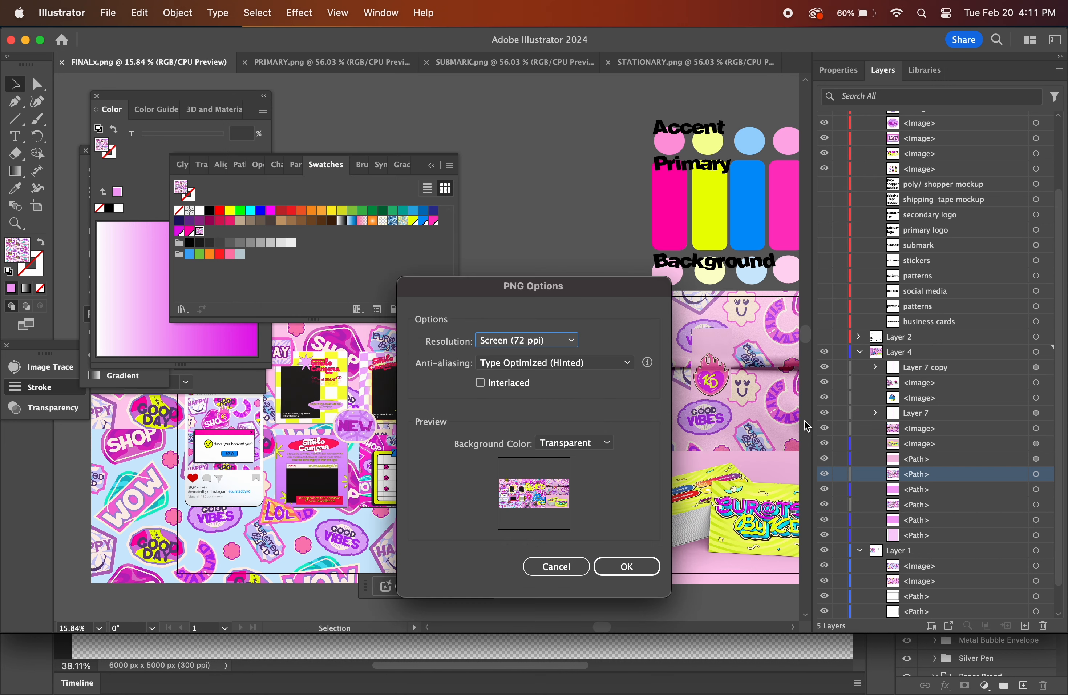
{"action": "left_click", "coordinate": [627, 567]}
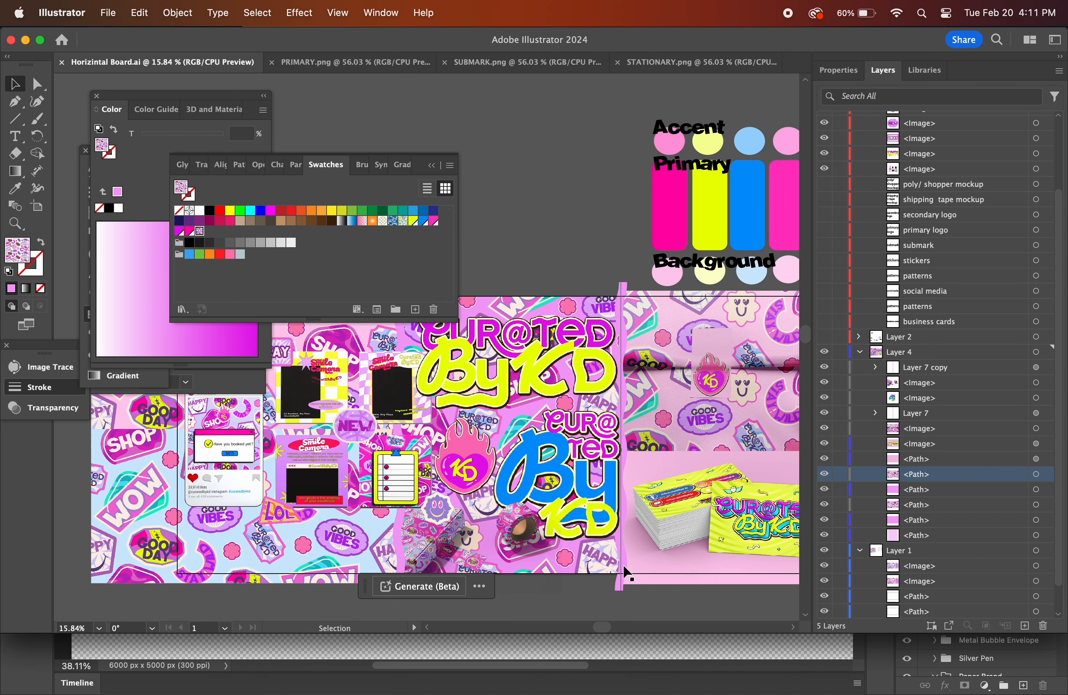
Open the exported FINALx.png from the **BRAND folder in Preview to check the patterned board.
{"action": "left_click", "coordinate": [341, 658]}
{"action": "left_click", "coordinate": [377, 479]}
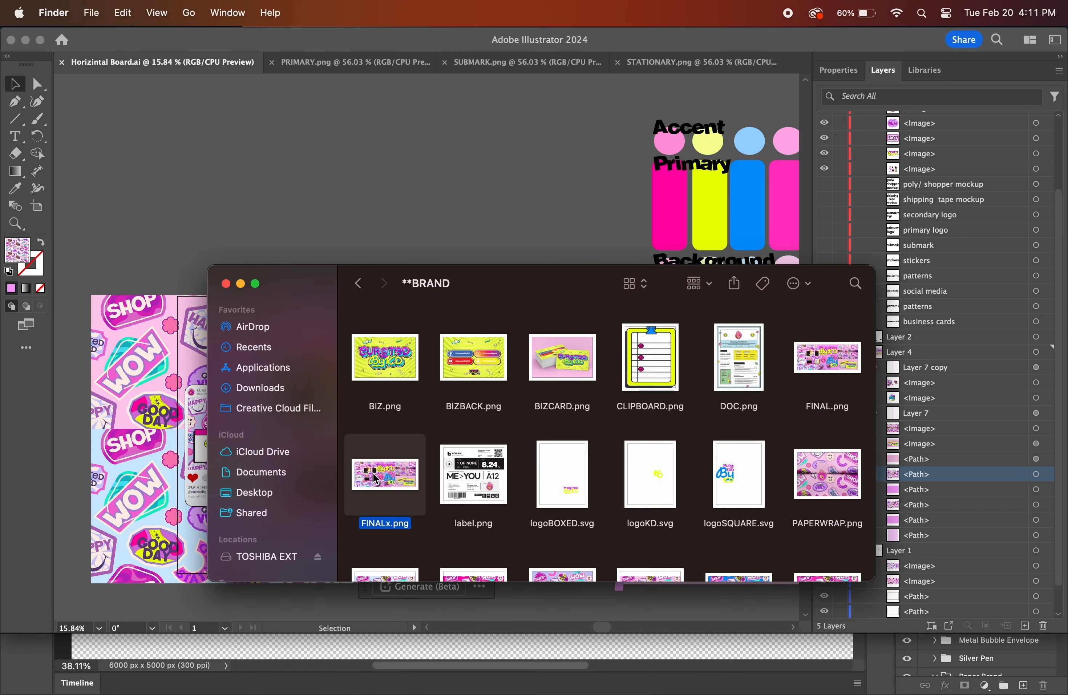
{"action": "double_click", "coordinate": [377, 478]}
{"action": "left_click_drag", "start_coordinate": [554, 58], "coordinate": [558, 150]}
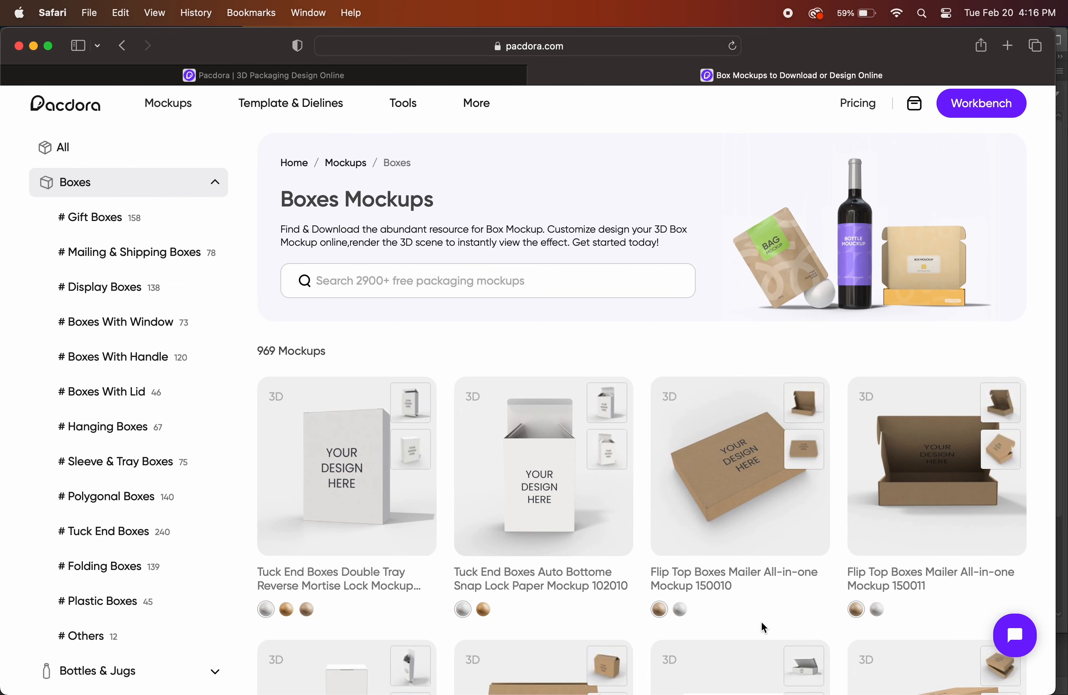
Open the Flip Top Boxes Mailer All-in-one Mockup 150011 from Pacdora's box mockups and turn the closed box to face front.
{"action": "scroll", "coordinate": [764, 628], "scroll_direction": "down", "scroll_amount": 5}
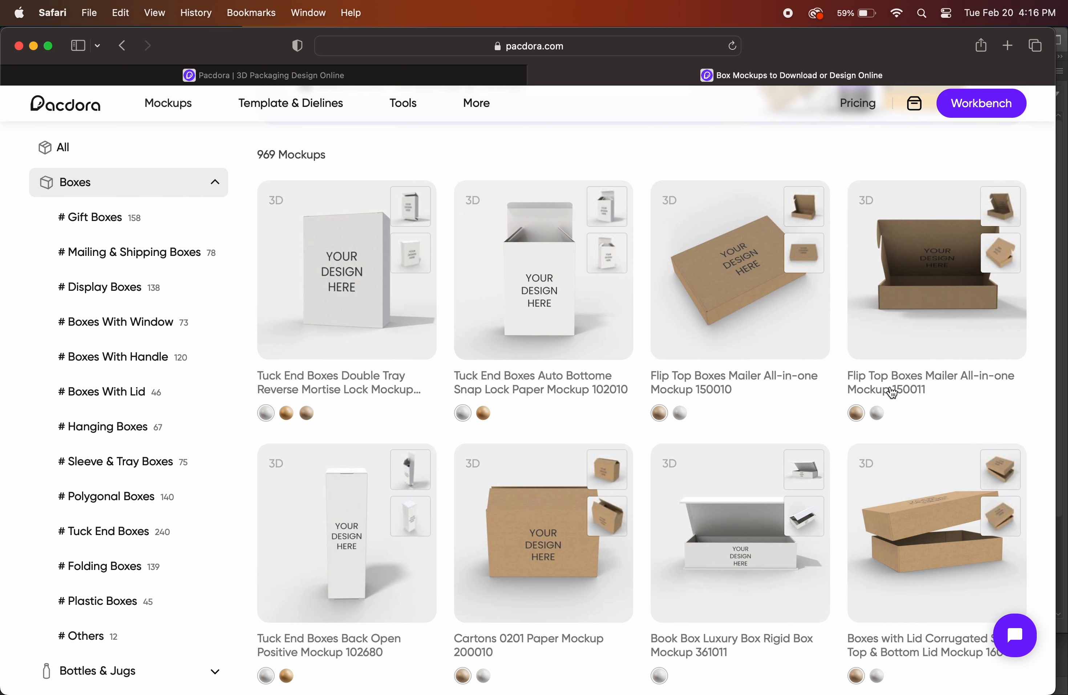
{"action": "left_click", "coordinate": [943, 342]}
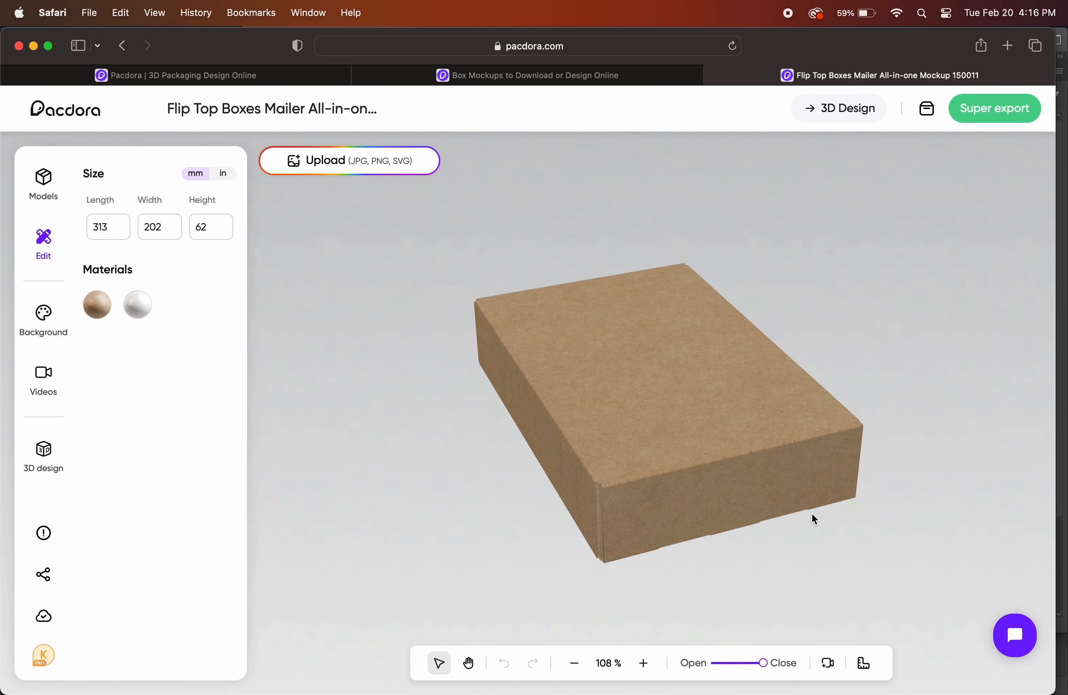
{"action": "scroll", "coordinate": [764, 466], "scroll_direction": "up", "scroll_amount": 3}
{"action": "scroll", "coordinate": [764, 467], "scroll_direction": "down", "scroll_amount": 2}
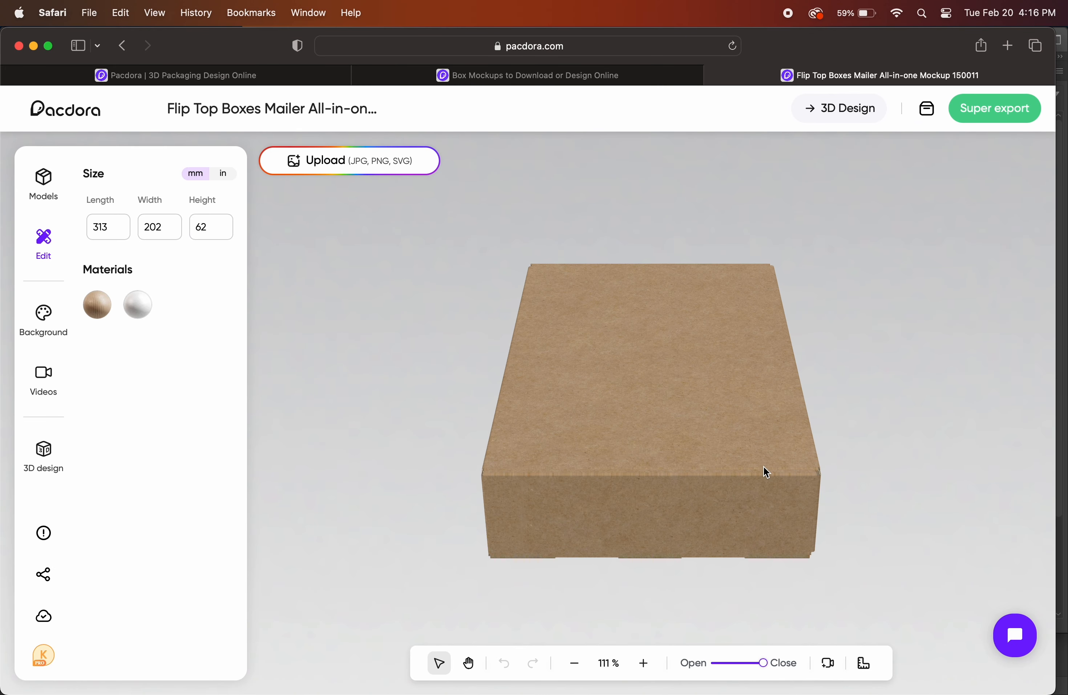
{"action": "left_click", "coordinate": [469, 662]}
{"action": "mouse_move", "coordinate": [644, 482]}
{"action": "left_mouse_down"}
{"action": "mouse_move", "coordinate": [521, 454]}
{"action": "mouse_move", "coordinate": [658, 469]}
{"action": "left_mouse_up"}
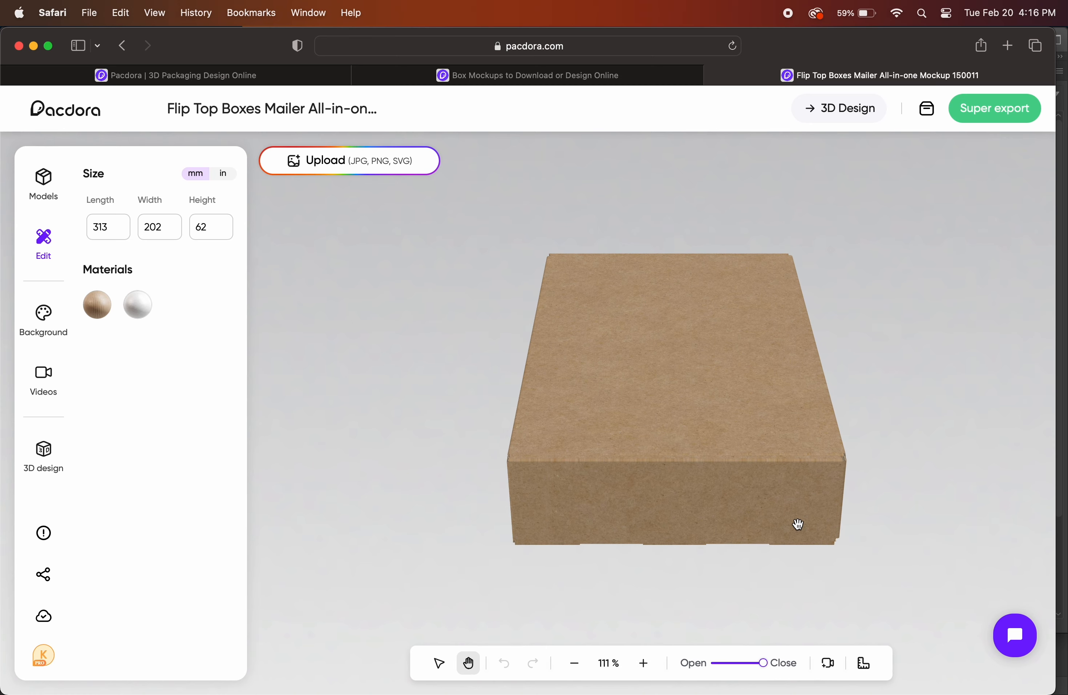
Examine the blank box and its opening and closing, and look through the model library and background image options.
{"action": "scroll", "coordinate": [799, 522], "scroll_direction": "up", "scroll_amount": 1}
{"action": "scroll", "coordinate": [799, 523], "scroll_direction": "down", "scroll_amount": 4}
{"action": "scroll", "coordinate": [603, 536], "scroll_direction": "up", "scroll_amount": 5}
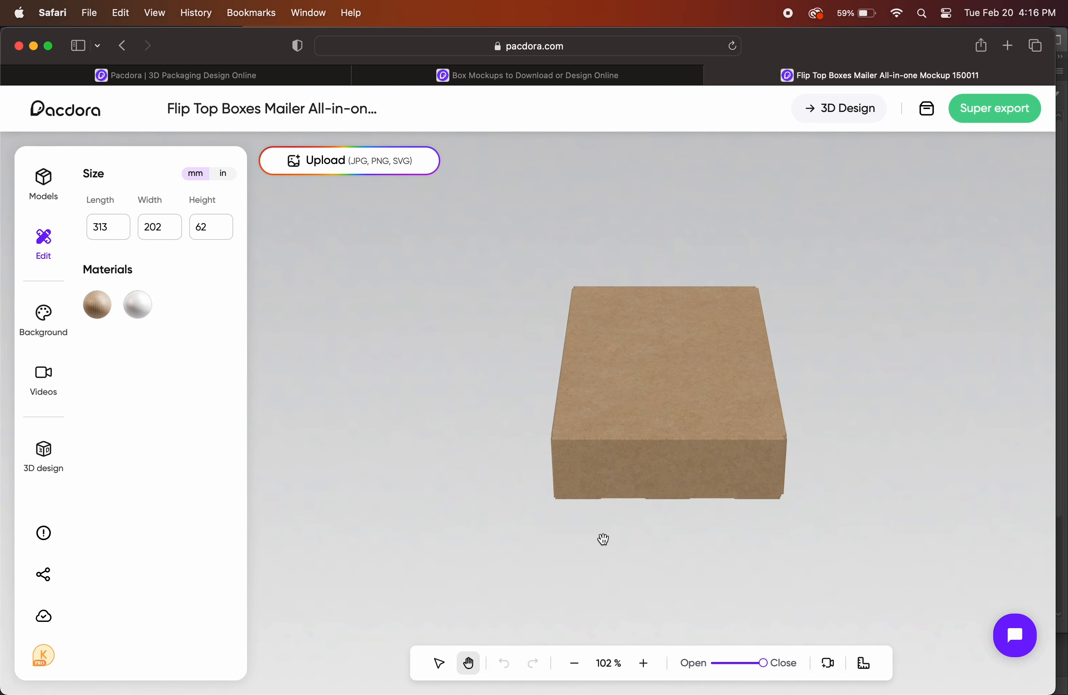
{"action": "left_click", "coordinate": [439, 663]}
{"action": "scroll", "coordinate": [661, 508], "scroll_direction": "down", "scroll_amount": 4}
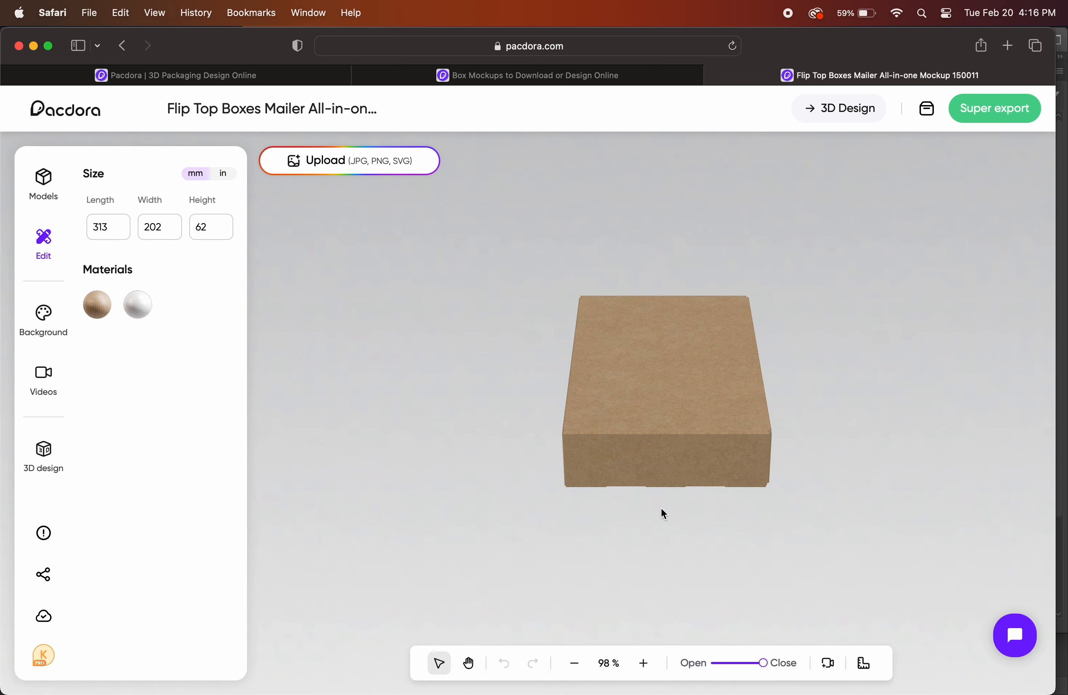
{"action": "scroll", "coordinate": [661, 508], "scroll_direction": "up", "scroll_amount": 2}
{"action": "mouse_move", "coordinate": [762, 662]}
{"action": "left_mouse_down"}
{"action": "mouse_move", "coordinate": [698, 668]}
{"action": "mouse_move", "coordinate": [782, 668]}
{"action": "left_mouse_up"}
{"action": "left_click", "coordinate": [43, 181]}
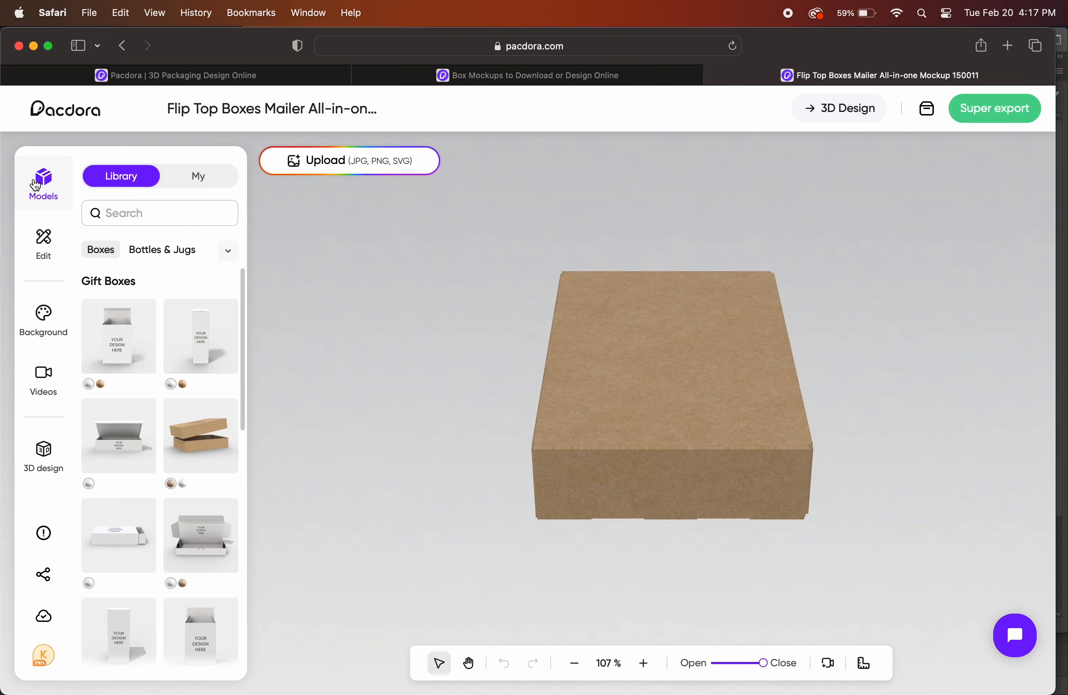
{"action": "left_click", "coordinate": [41, 325]}
{"action": "left_click", "coordinate": [214, 181]}
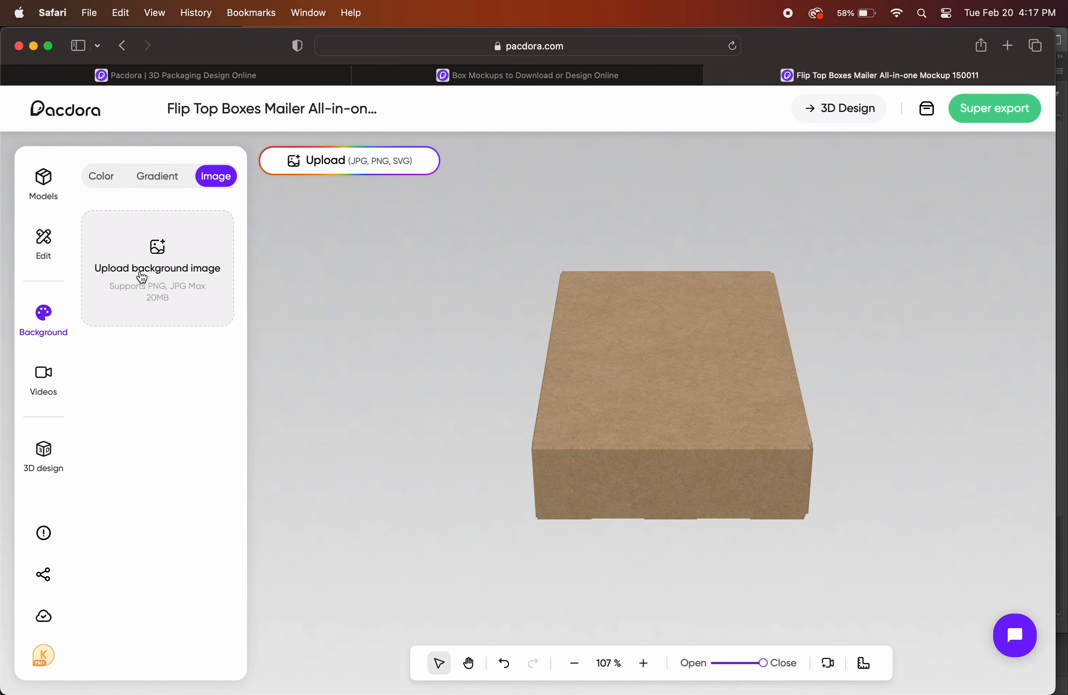
Upload PATTERN3.png from the **BRAND folder on the external drive onto the box's outside dieline.
{"action": "left_click", "coordinate": [348, 171]}
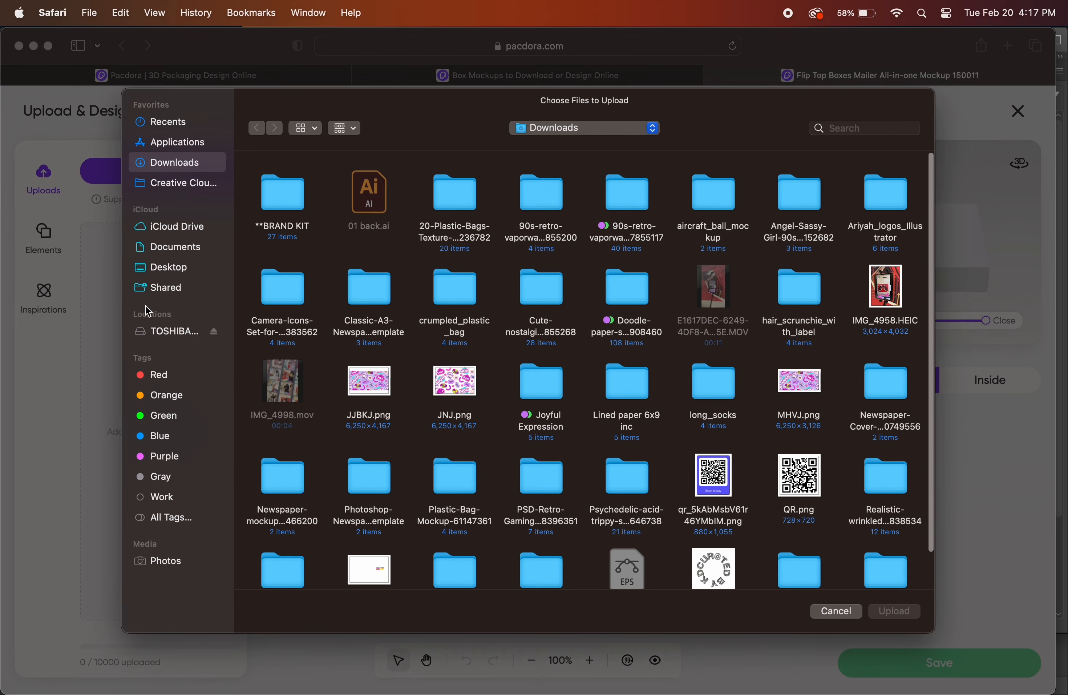
{"action": "left_click", "coordinate": [154, 332]}
{"action": "double_click", "coordinate": [708, 200]}
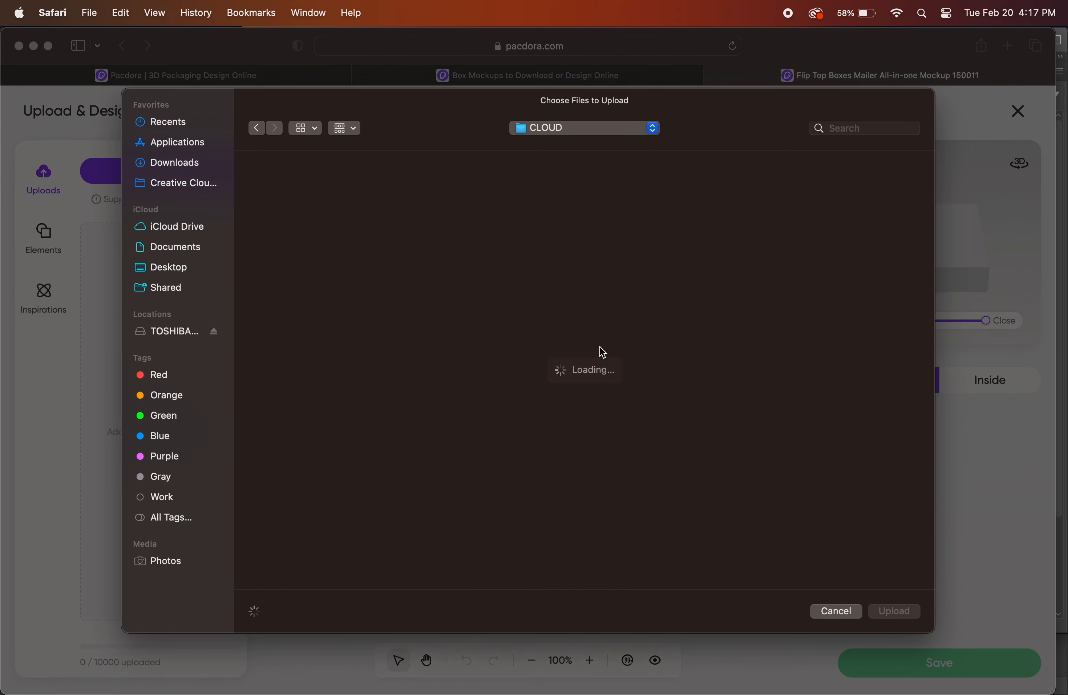
{"action": "double_click", "coordinate": [713, 389]}
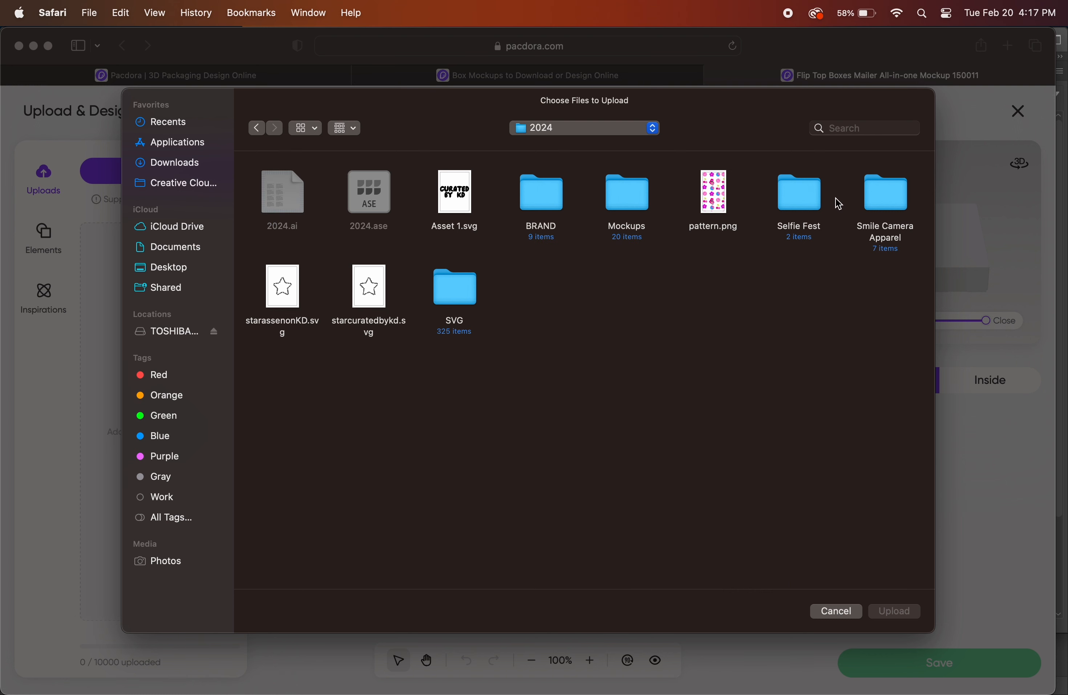
{"action": "double_click", "coordinate": [523, 205]}
{"action": "double_click", "coordinate": [442, 208]}
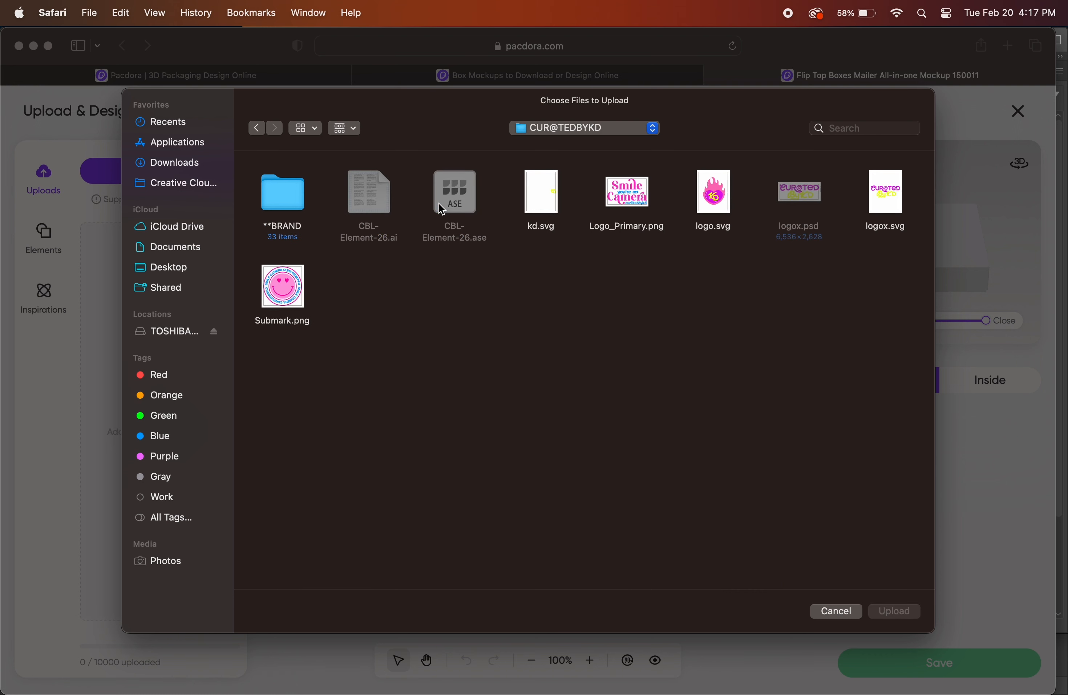
{"action": "double_click", "coordinate": [271, 194]}
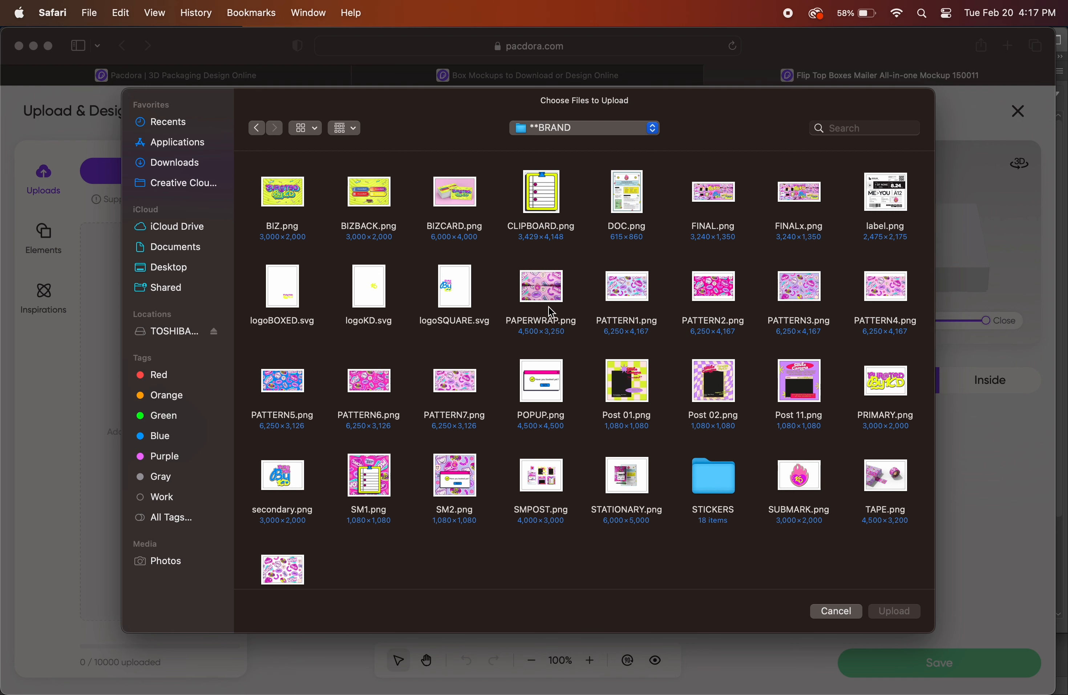
{"action": "double_click", "coordinate": [801, 296]}
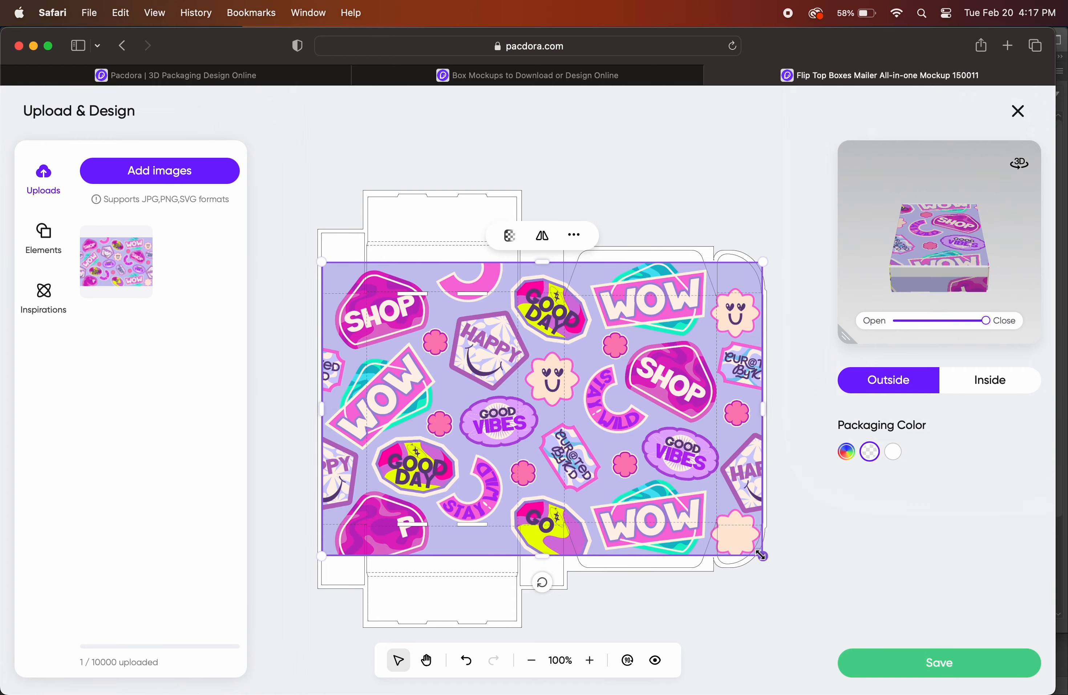
Try enlarging and repositioning the pattern on the outside dieline, and delete that placement.
{"action": "left_click_drag", "start_coordinate": [761, 555], "coordinate": [885, 671]}
{"action": "left_click_drag", "start_coordinate": [855, 609], "coordinate": [795, 548]}
{"action": "key", "text": "Delete"}
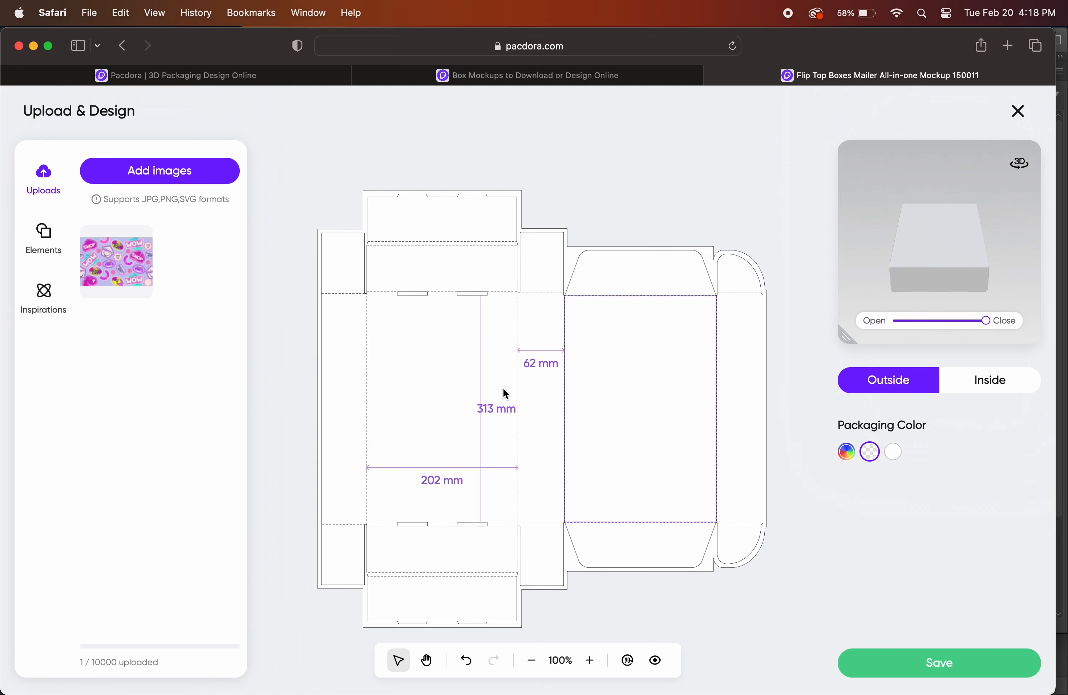
Place PATTERN3.png on the outside dieline again, enlarged and positioned to cover every panel, and check the box preview.
{"action": "left_click", "coordinate": [116, 173]}
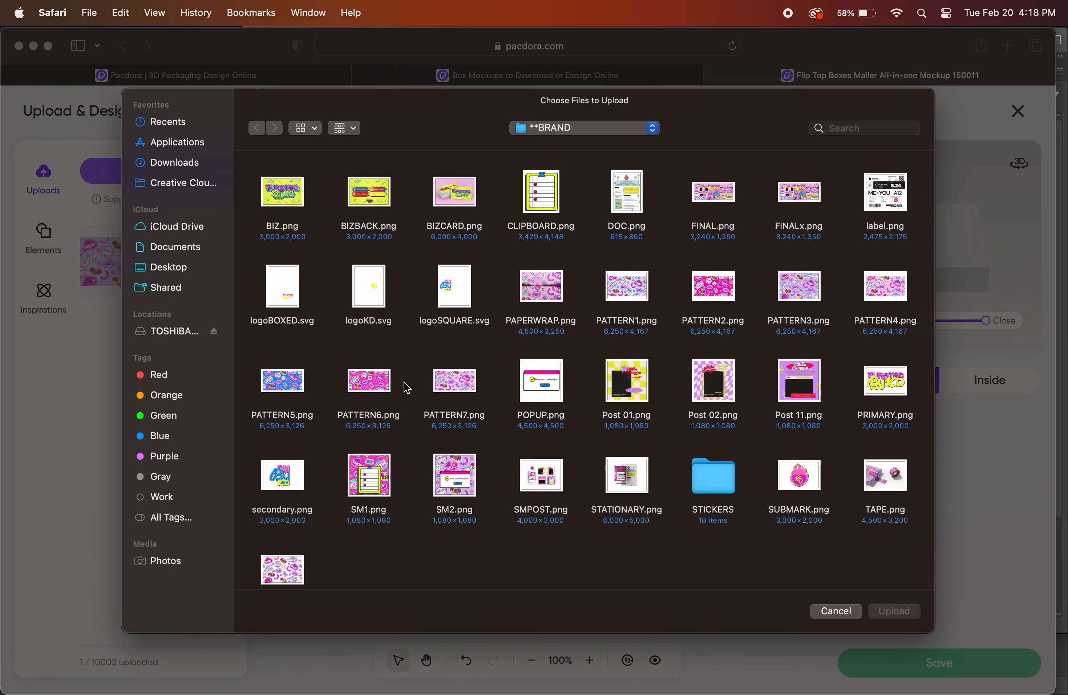
{"action": "double_click", "coordinate": [785, 301]}
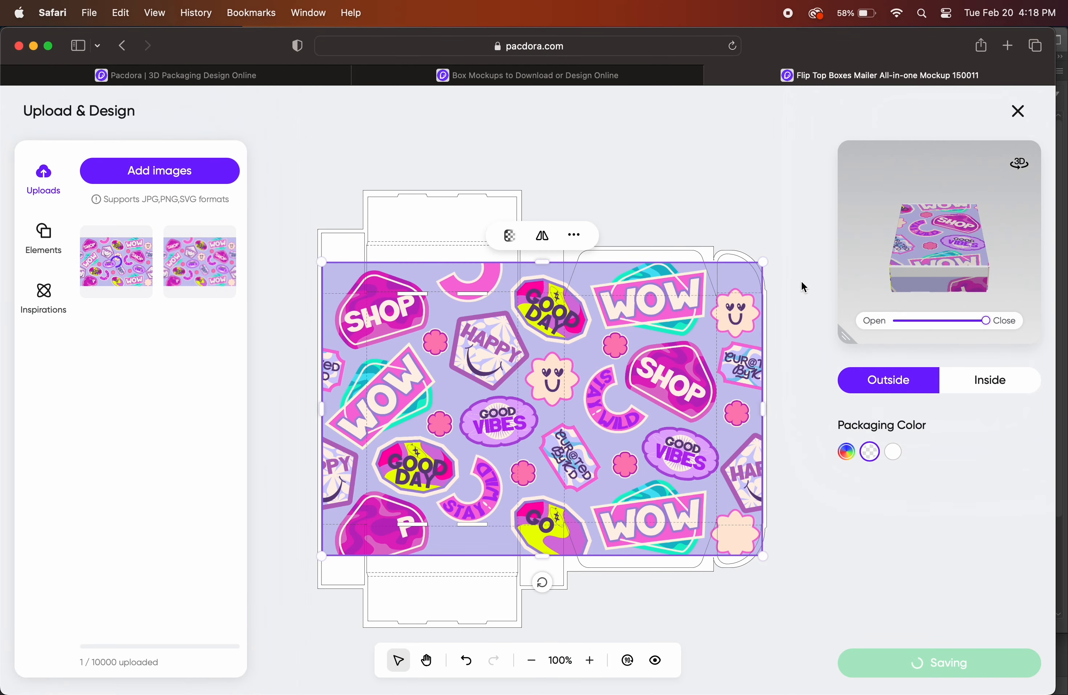
{"action": "left_click_drag", "start_coordinate": [762, 267], "coordinate": [641, 200]}
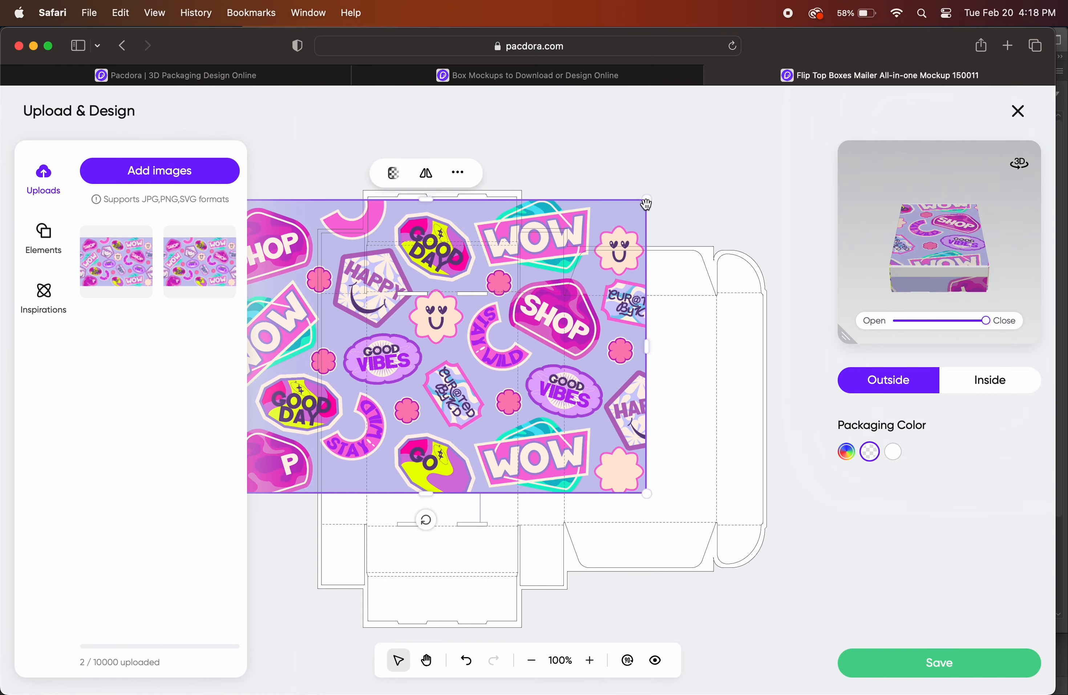
{"action": "left_click_drag", "start_coordinate": [644, 490], "coordinate": [828, 680]}
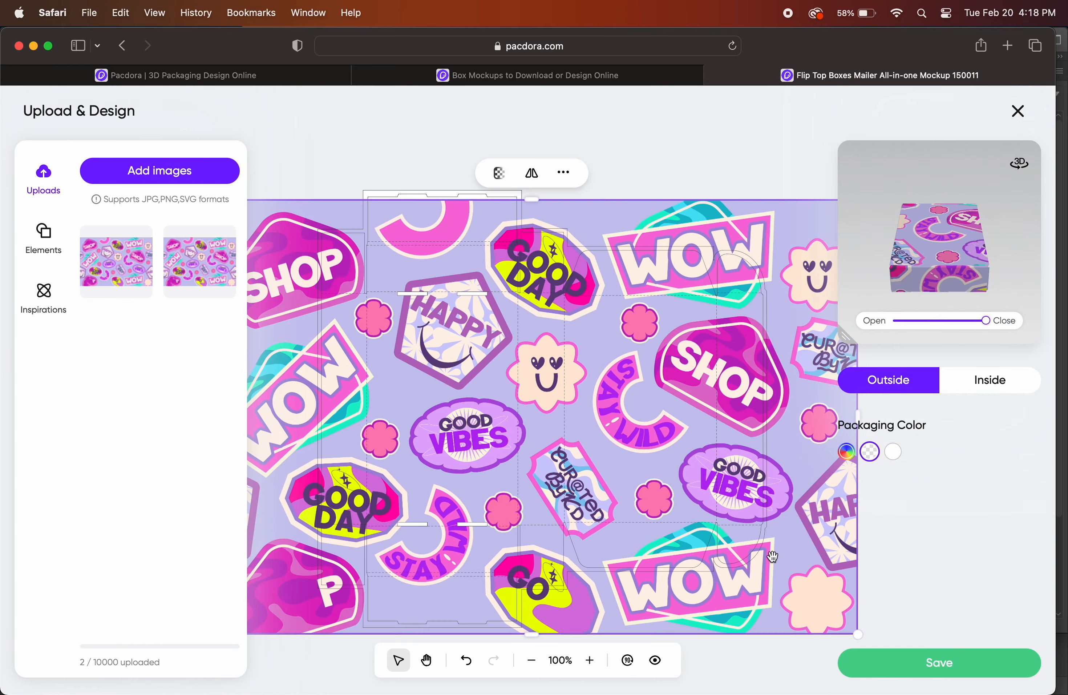
{"action": "left_click_drag", "start_coordinate": [769, 551], "coordinate": [693, 544]}
{"action": "left_click_drag", "start_coordinate": [782, 627], "coordinate": [869, 683]}
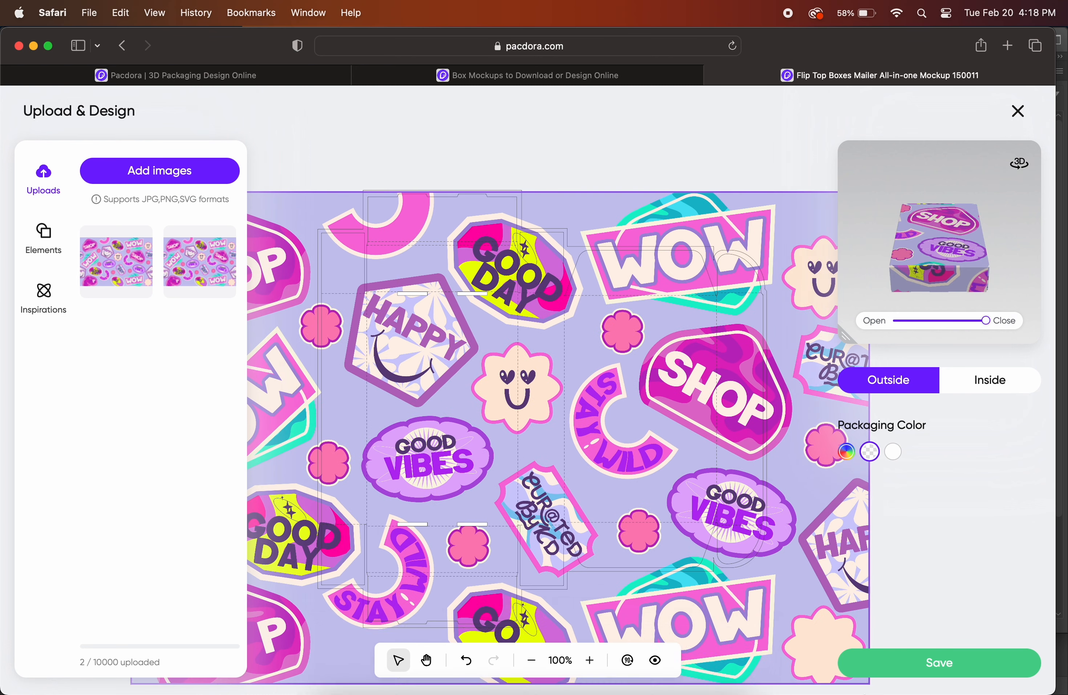
{"action": "left_click_drag", "start_coordinate": [672, 489], "coordinate": [646, 482]}
{"action": "mouse_move", "coordinate": [986, 320]}
{"action": "left_mouse_down"}
{"action": "mouse_move", "coordinate": [894, 331]}
{"action": "mouse_move", "coordinate": [1000, 326]}
{"action": "left_mouse_up"}
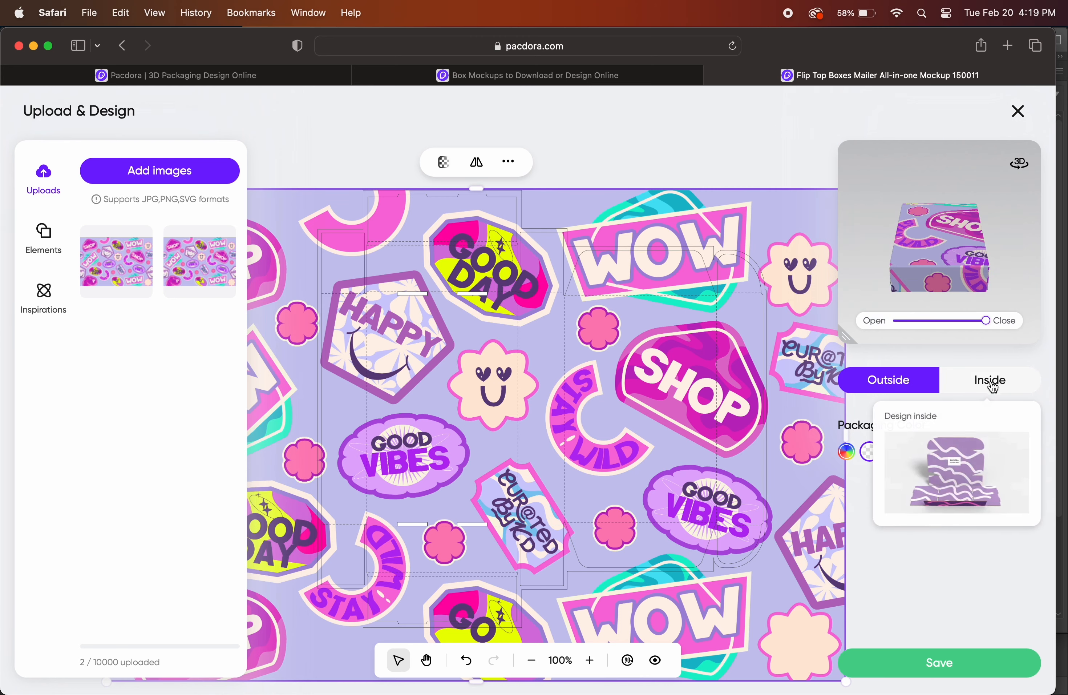
Switch to the inside of the box and upload PATTERN4.png from the **BRAND folder onto its dieline.
{"action": "left_click", "coordinate": [975, 382]}
{"action": "left_click", "coordinate": [158, 173]}
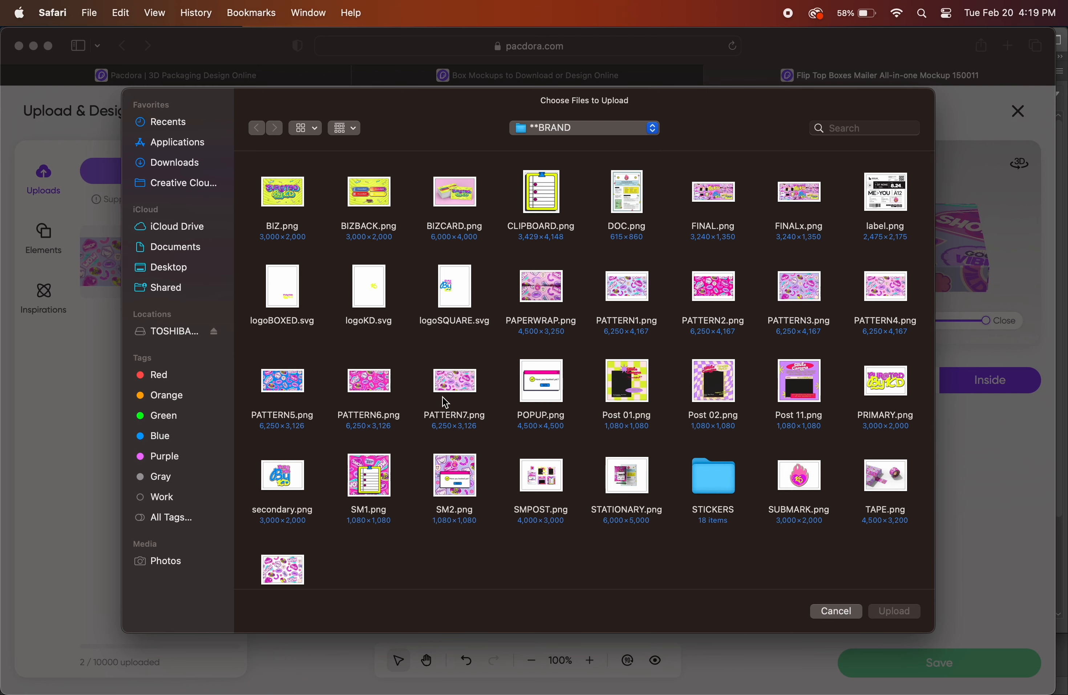
{"action": "double_click", "coordinate": [891, 282]}
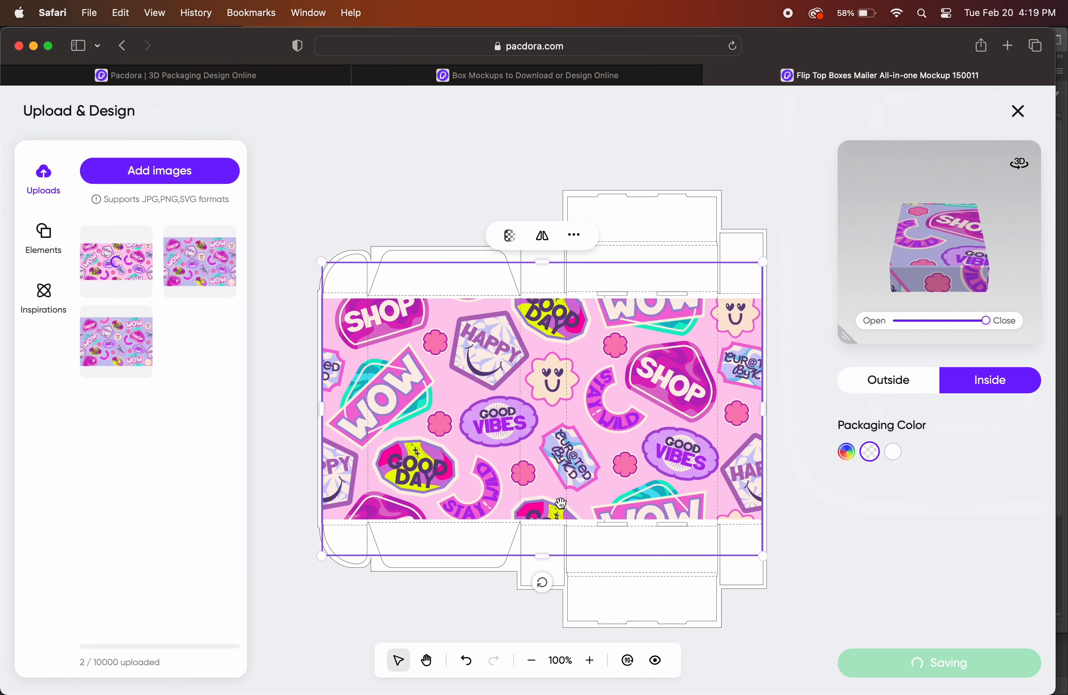
Enlarge and position the pink pattern to cover the whole inside dieline, and save the box design.
{"action": "left_click_drag", "start_coordinate": [320, 263], "coordinate": [250, 215]}
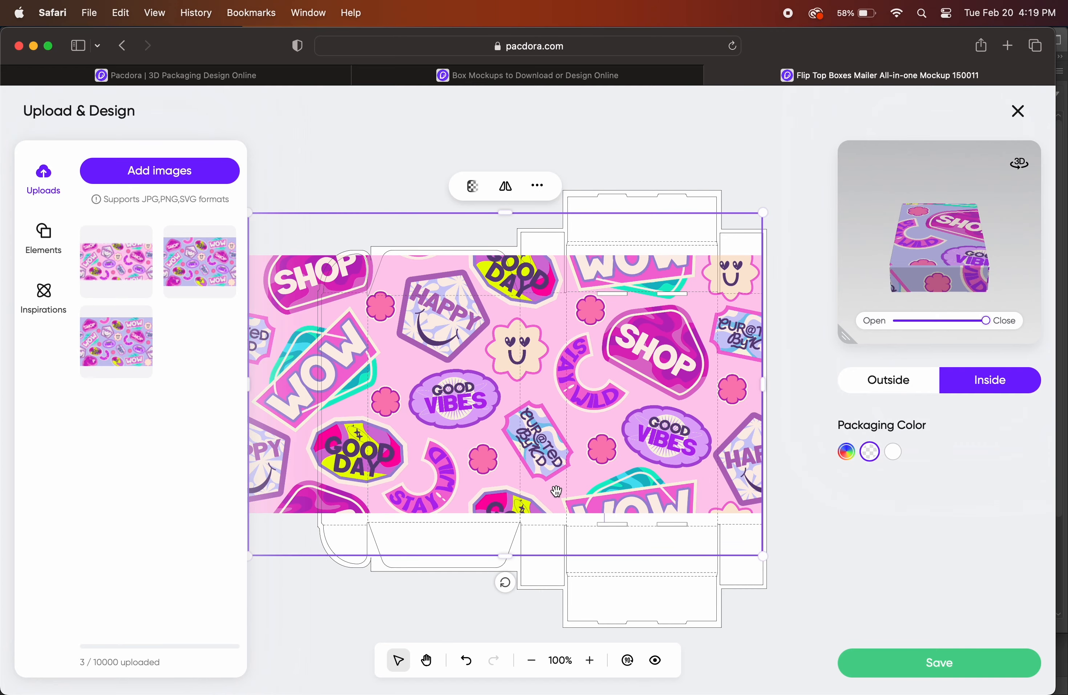
{"action": "left_click_drag", "start_coordinate": [762, 556], "coordinate": [826, 677]}
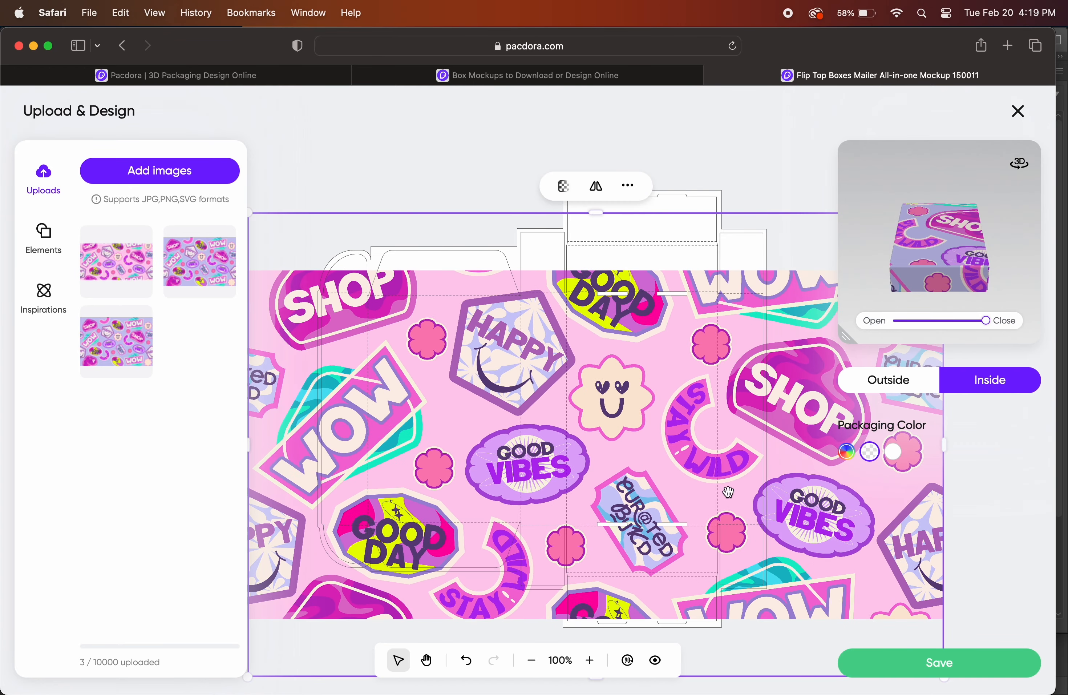
{"action": "left_click_drag", "start_coordinate": [728, 491], "coordinate": [652, 397]}
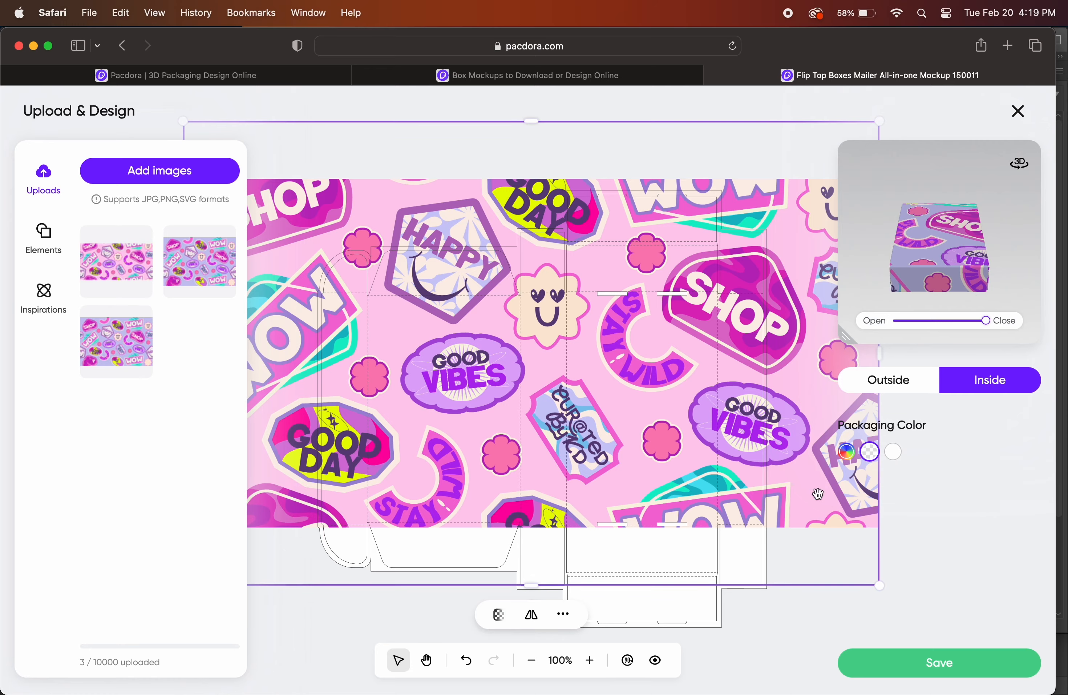
{"action": "left_click_drag", "start_coordinate": [887, 587], "coordinate": [1056, 693]}
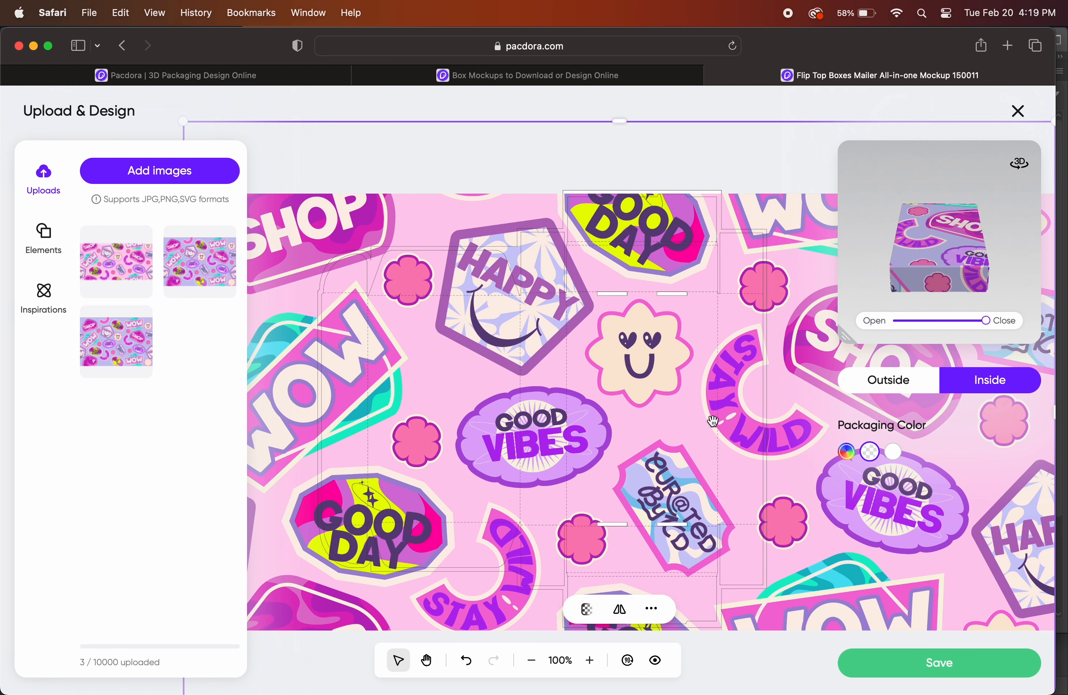
{"action": "left_click_drag", "start_coordinate": [725, 427], "coordinate": [716, 419]}
{"action": "mouse_move", "coordinate": [984, 325]}
{"action": "left_mouse_down"}
{"action": "mouse_move", "coordinate": [881, 307]}
{"action": "mouse_move", "coordinate": [994, 304]}
{"action": "left_mouse_up"}
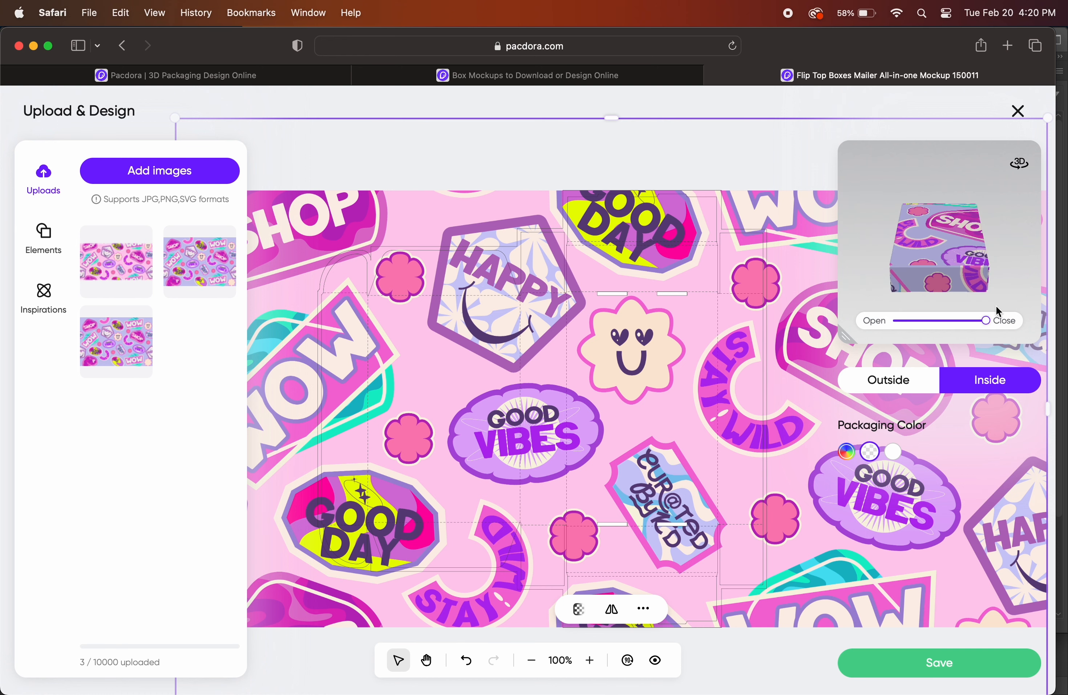
{"action": "left_click", "coordinate": [961, 671]}
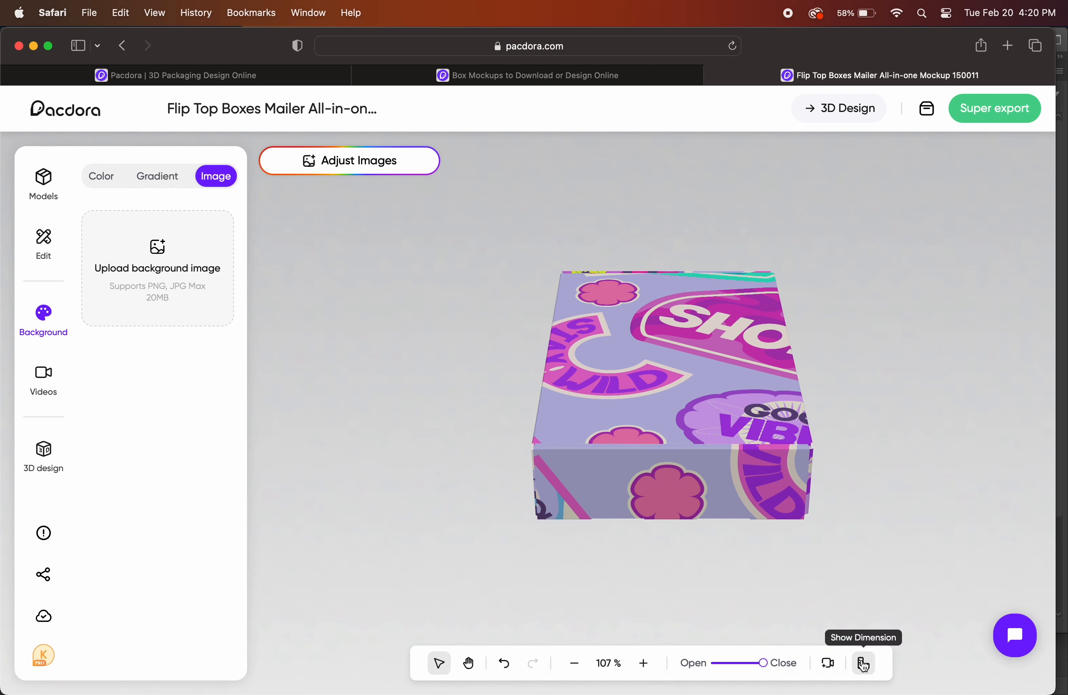
Apply the preset camera angle to the patterned box, frame it at 88% zoom and check its opening and closing.
{"action": "left_click", "coordinate": [829, 665]}
{"action": "scroll", "coordinate": [756, 495], "scroll_direction": "up", "scroll_amount": 1}
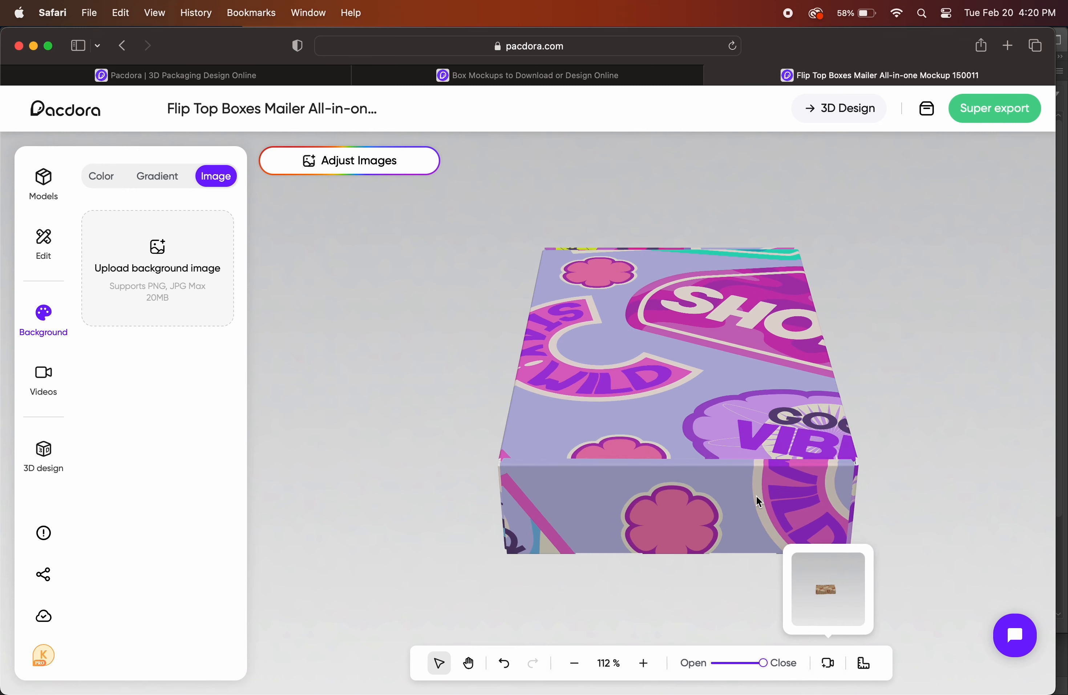
{"action": "left_click", "coordinate": [835, 606]}
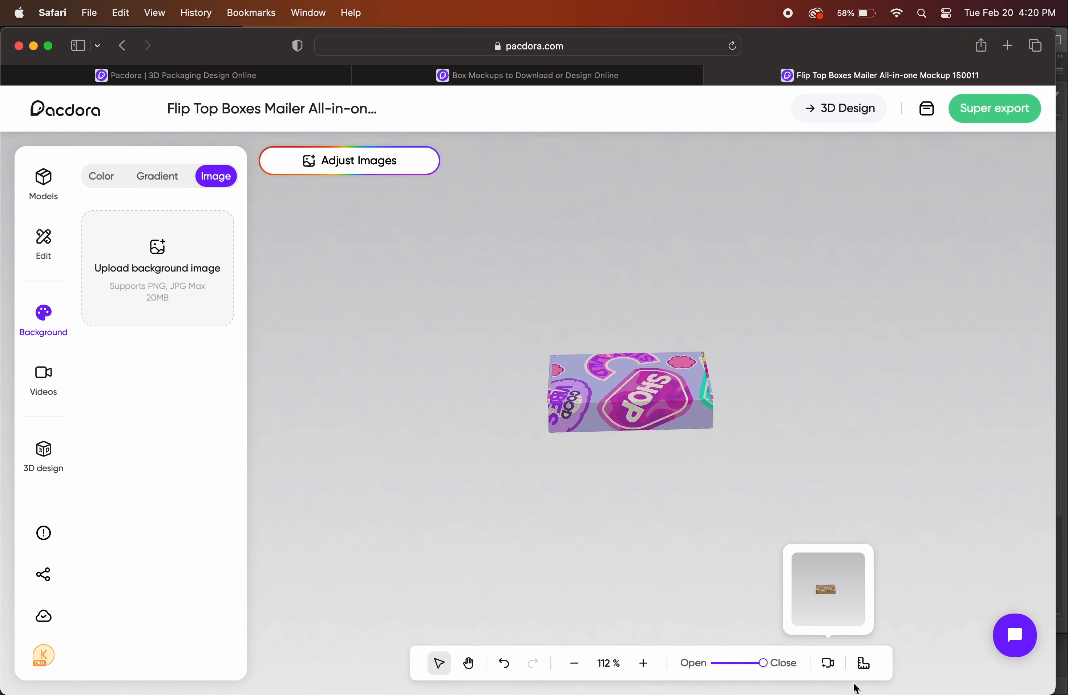
{"action": "left_click", "coordinate": [644, 664]}
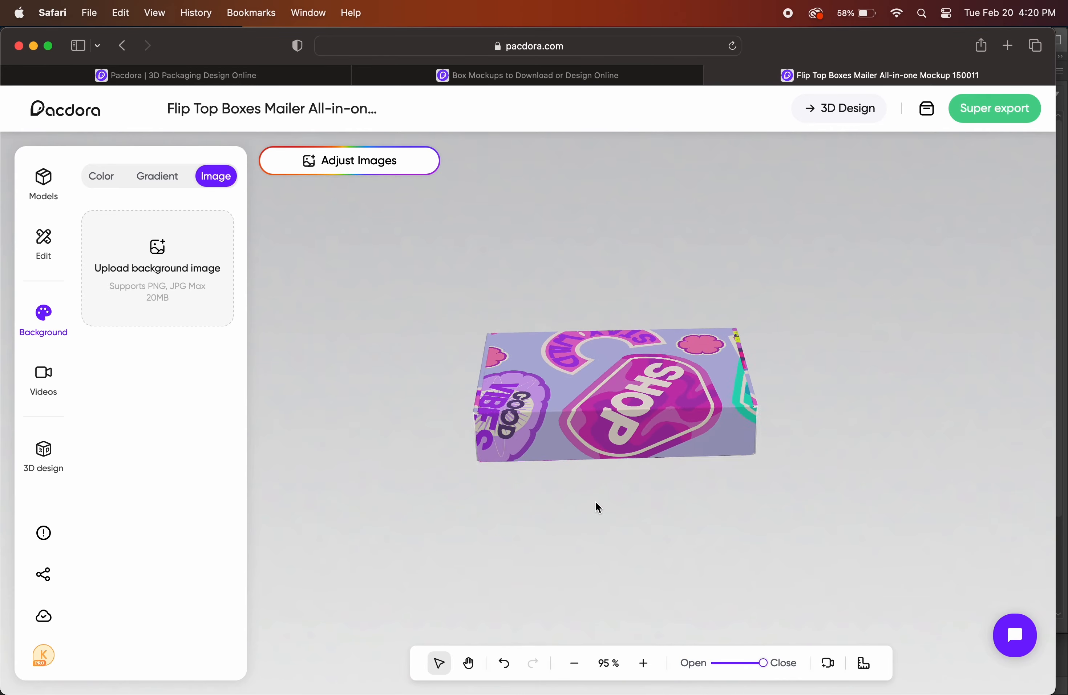
{"action": "scroll", "coordinate": [596, 501], "scroll_direction": "down", "scroll_amount": 1}
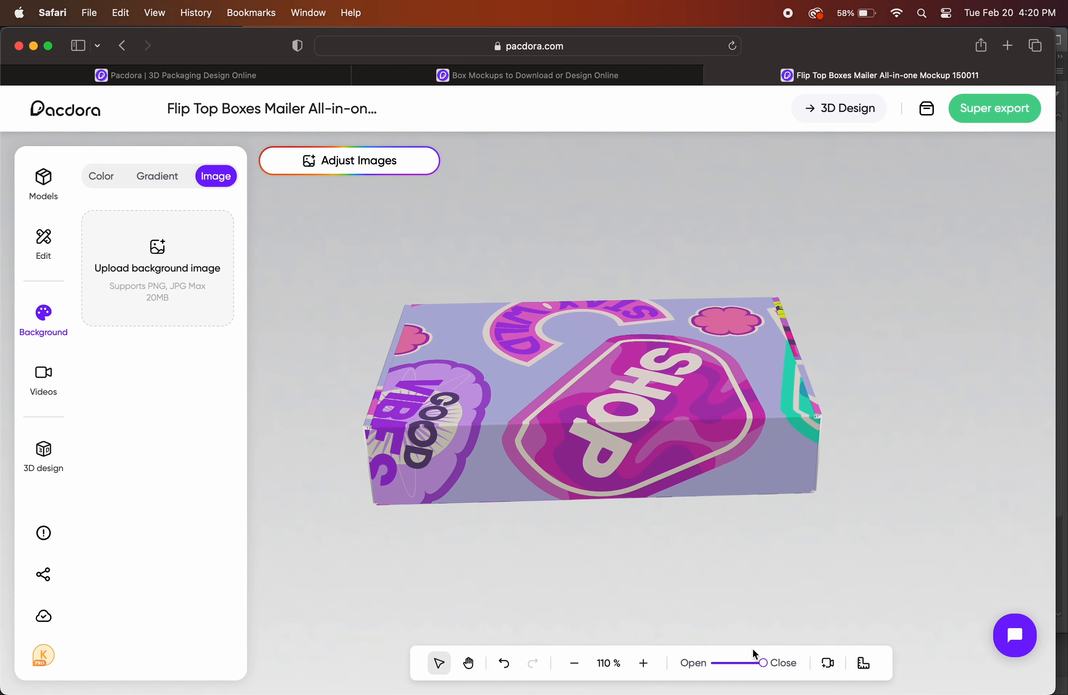
{"action": "mouse_move", "coordinate": [761, 663]}
{"action": "left_mouse_down"}
{"action": "mouse_move", "coordinate": [704, 672]}
{"action": "mouse_move", "coordinate": [778, 663]}
{"action": "left_mouse_up"}
{"action": "scroll", "coordinate": [697, 504], "scroll_direction": "down", "scroll_amount": 4}
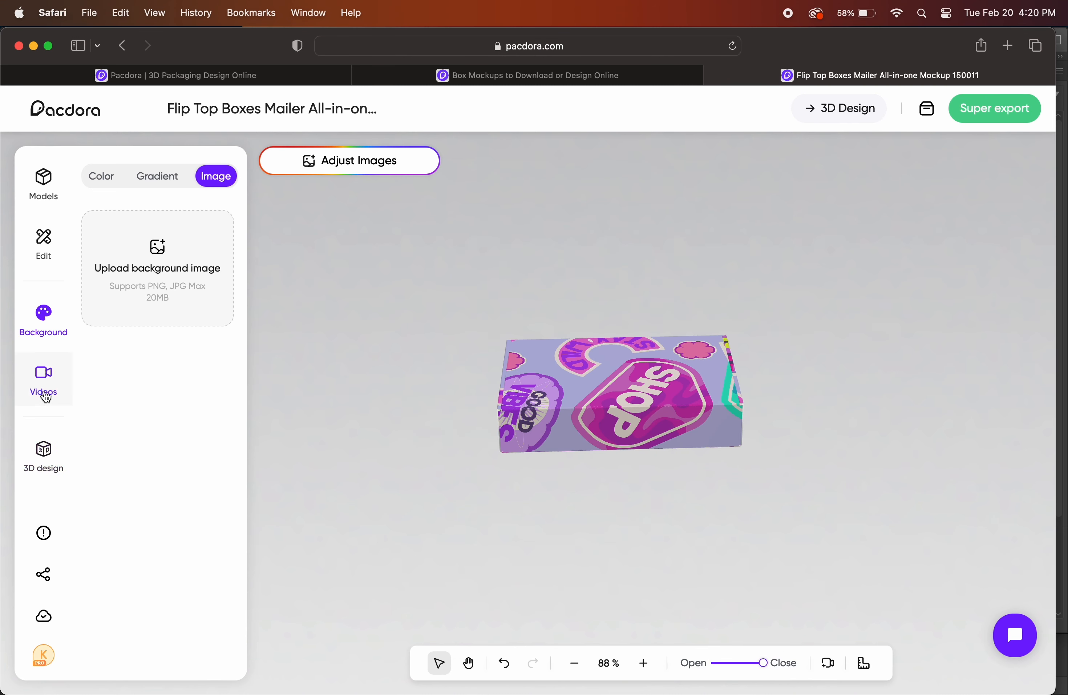
Export the box mockup as a 1:1 video in the first animation style and open the export task list.
{"action": "left_click", "coordinate": [988, 116]}
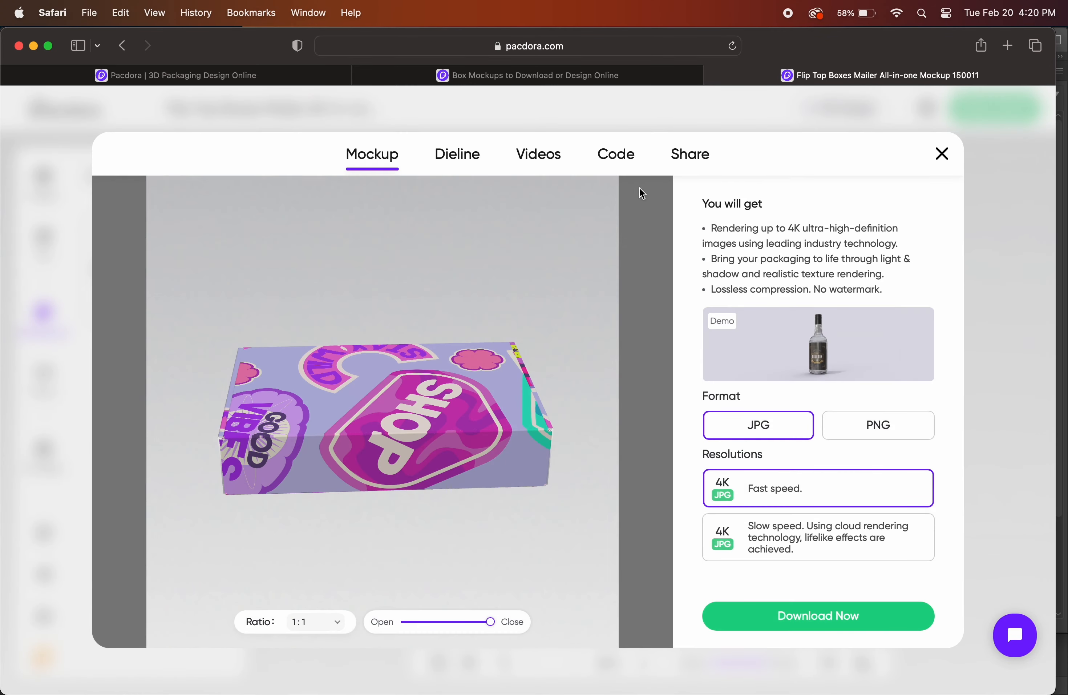
{"action": "left_click", "coordinate": [536, 155]}
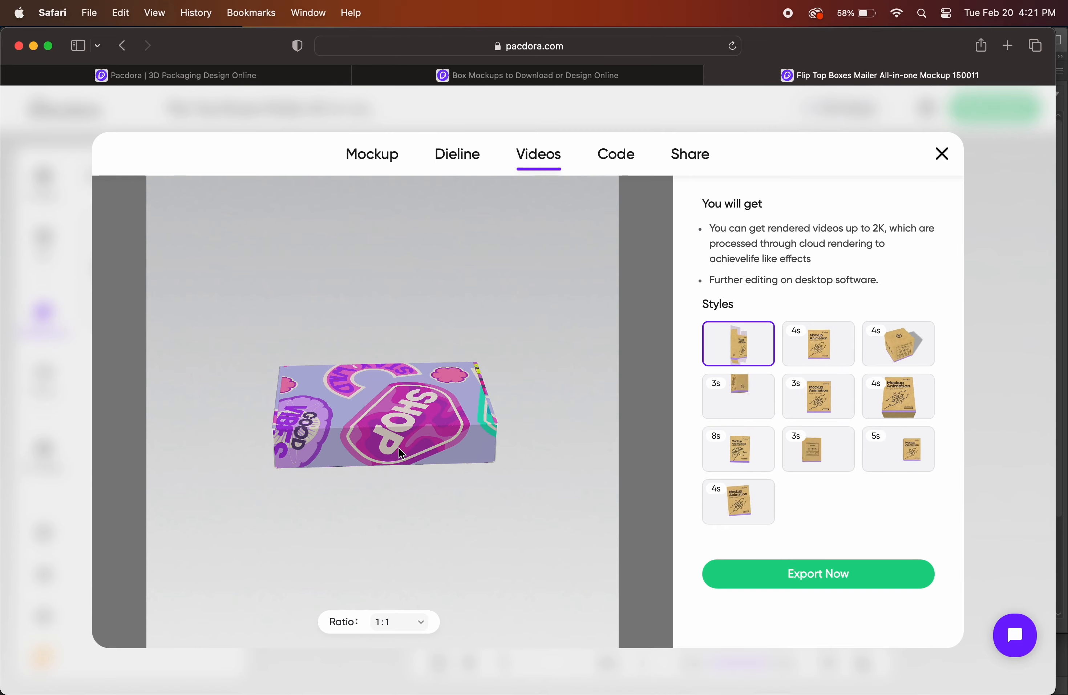
{"action": "left_click", "coordinate": [804, 579]}
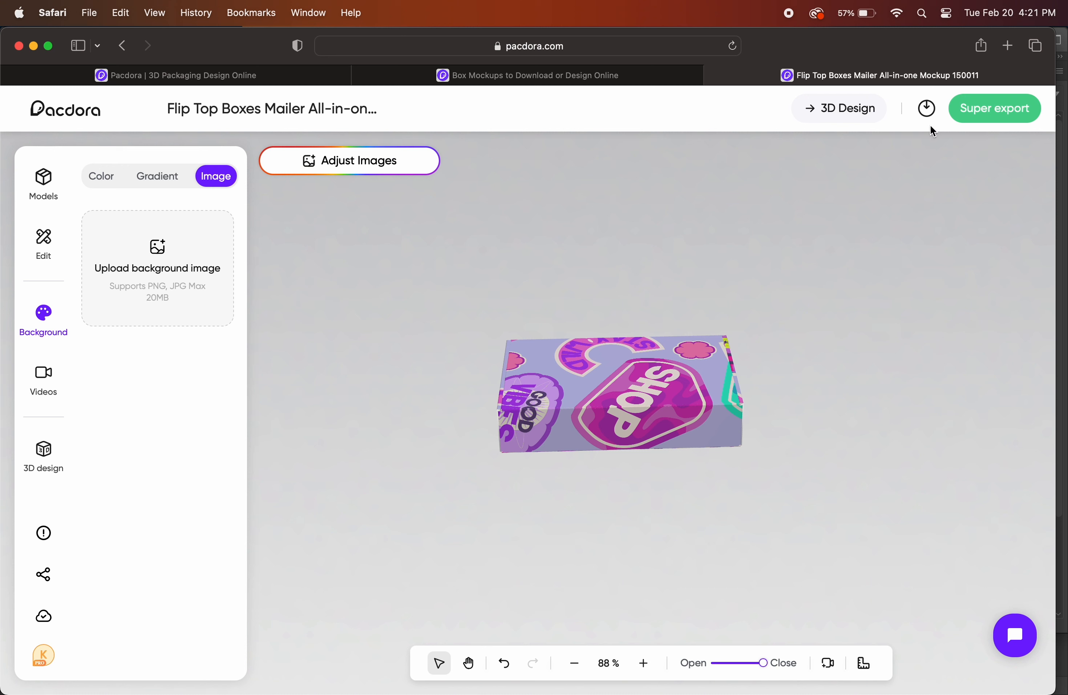
{"action": "left_click", "coordinate": [928, 108]}
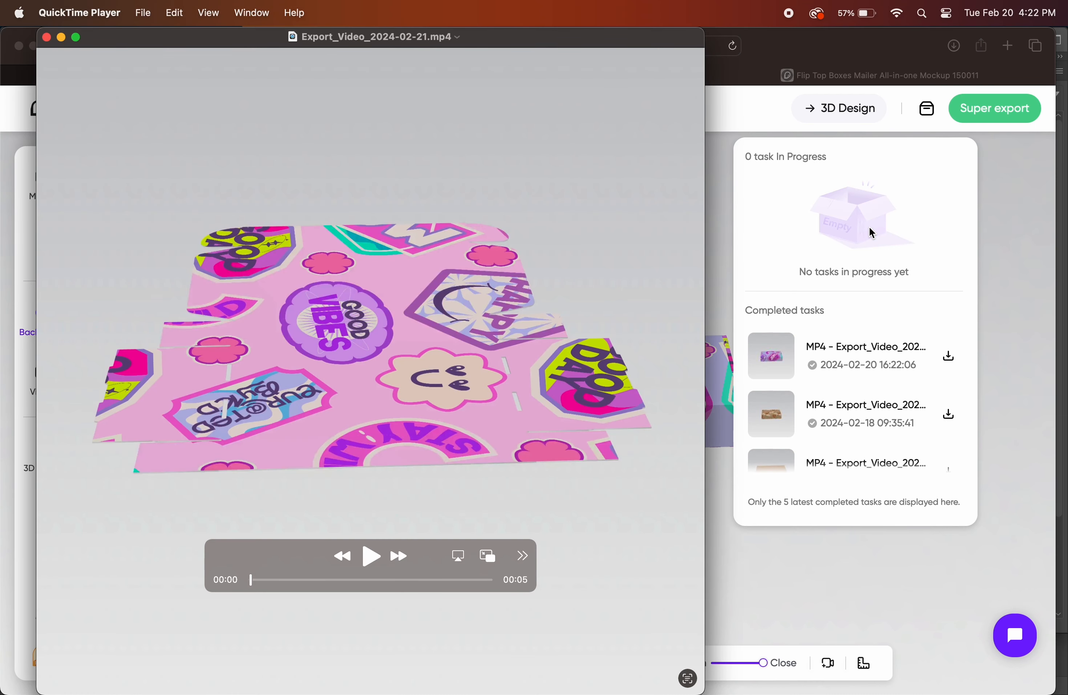
Play the exported Export_Video_2024-02-21.mp4 in QuickTime Player twice to review the box folding animation.
{"action": "left_click", "coordinate": [371, 556]}
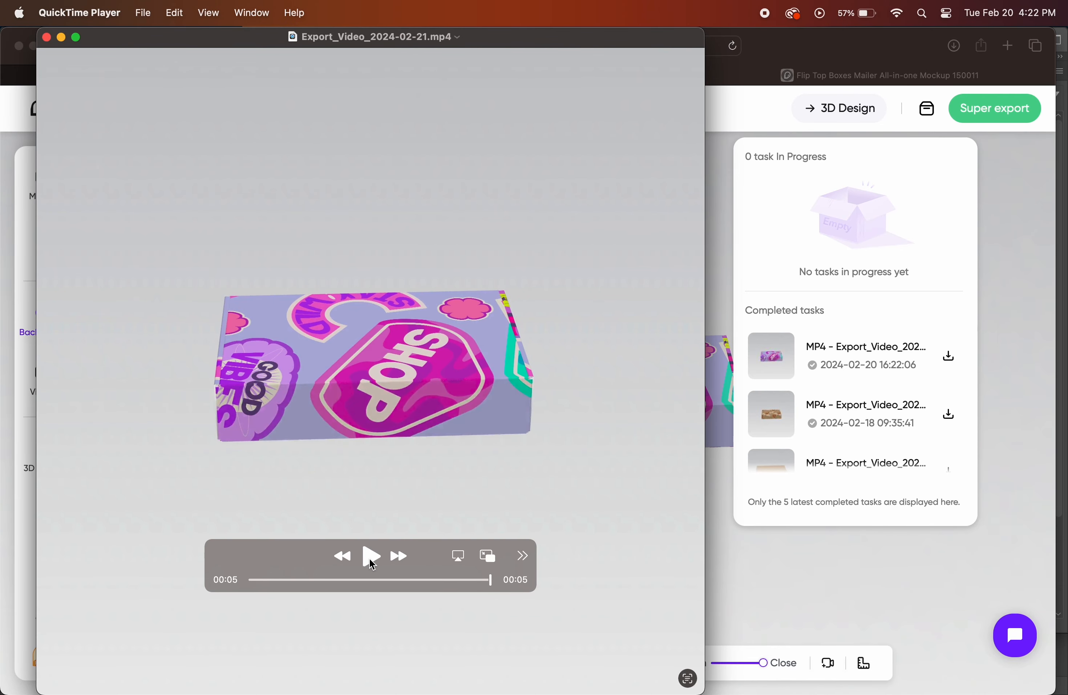
{"action": "left_click", "coordinate": [371, 559]}
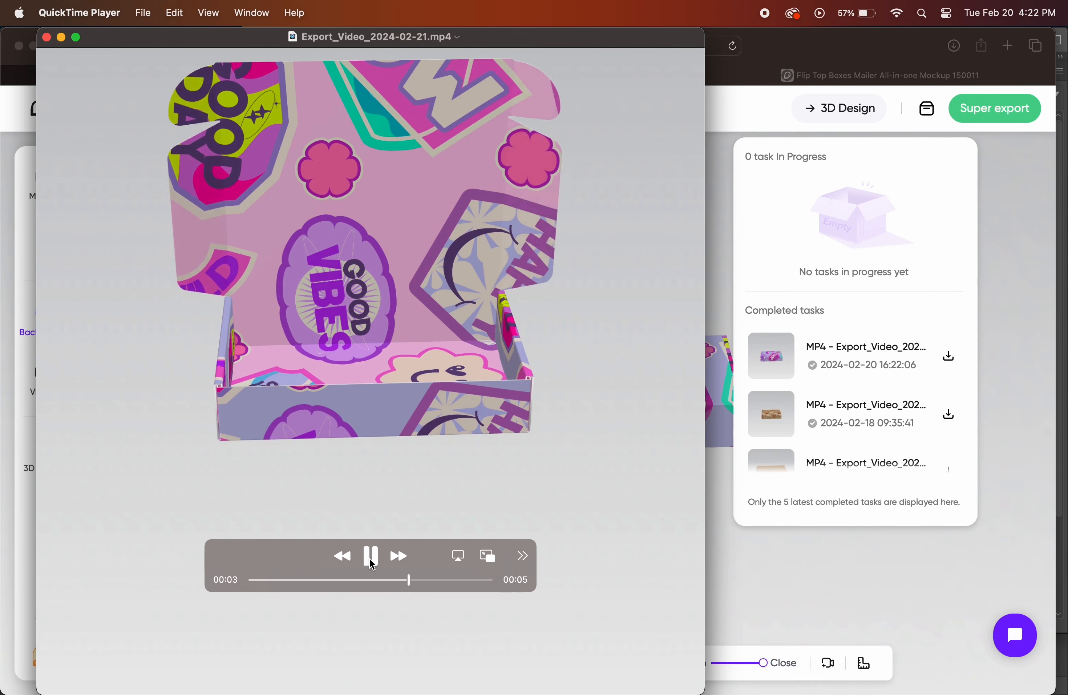